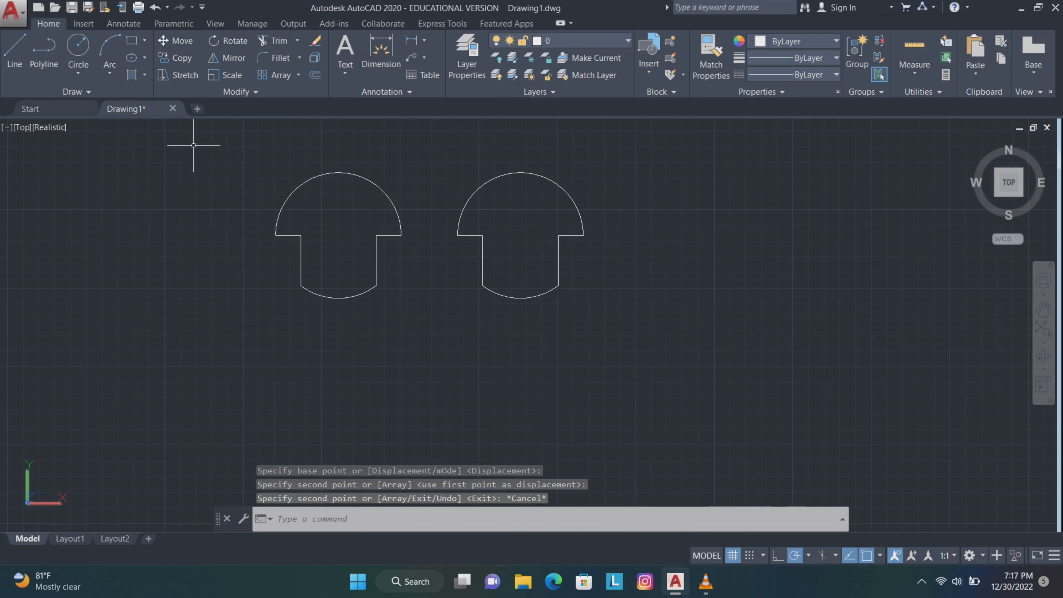
- Draw a 10-unit-diameter circle centred on the top of the left shape's upper arc
type("c")
key("Return")
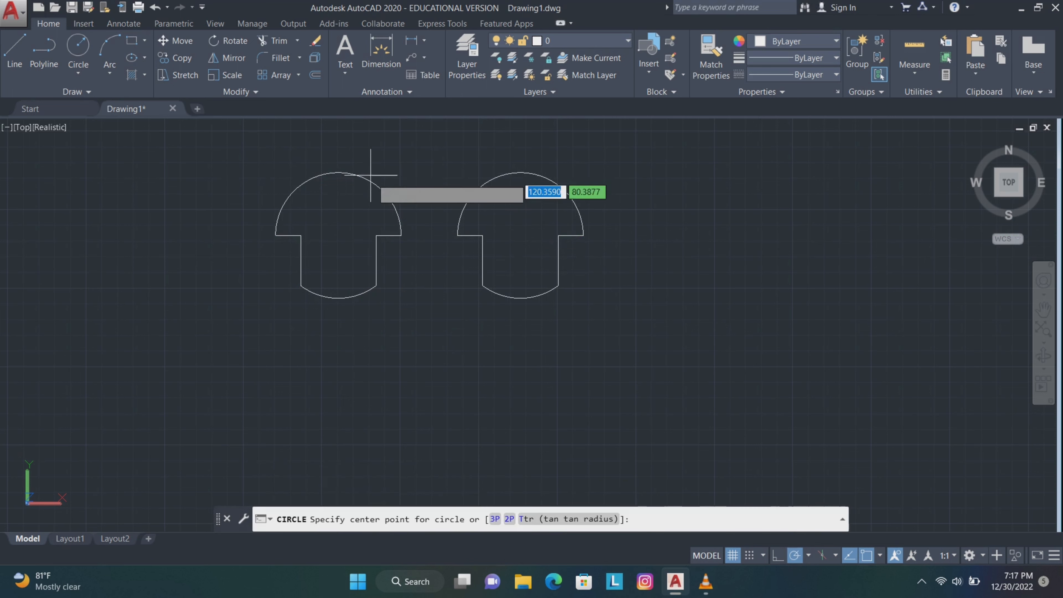
left_click(338, 172)
key("Return")
type("10")
key("Return")
- Draw an 8-unit-diameter circle centred on the top of the right shape's upper arc
key("Return")
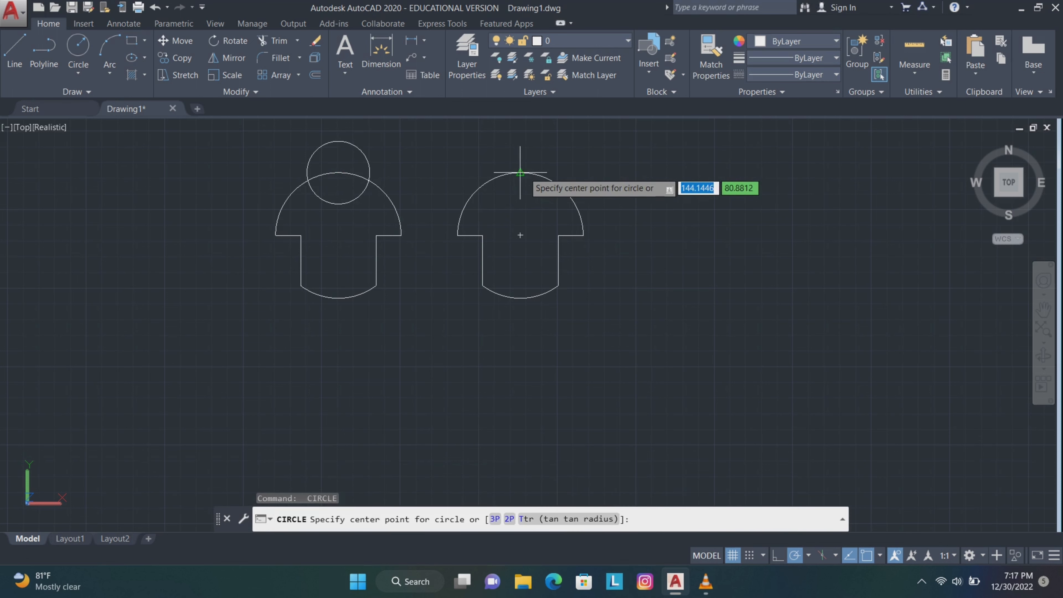
left_click(520, 172)
type("d")
key("Return")
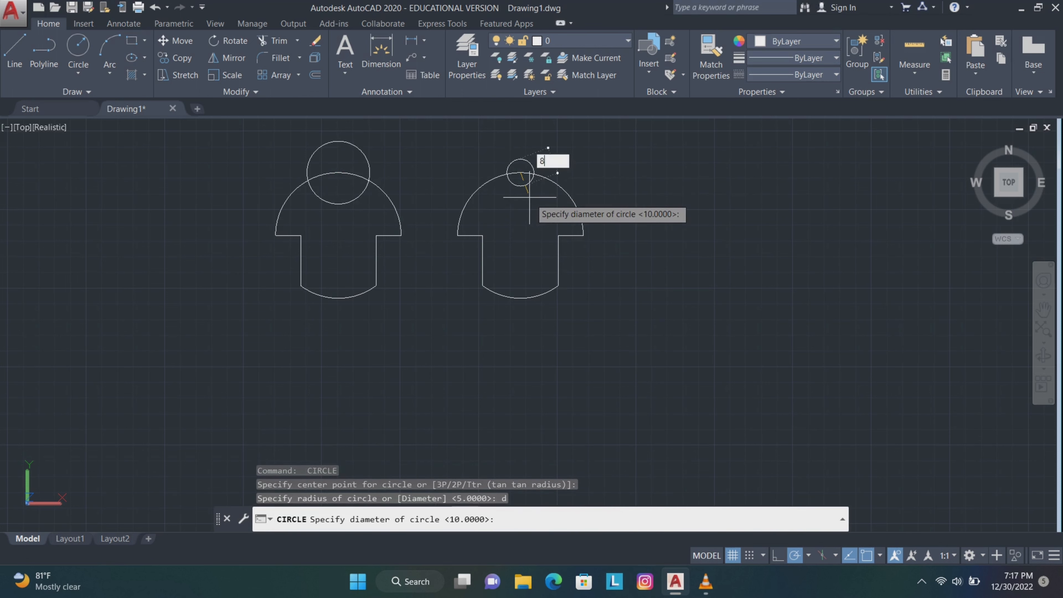
key("Return")
- Trim the left shape's circle and upper arc to leave a concave round neckline
left_click(274, 40)
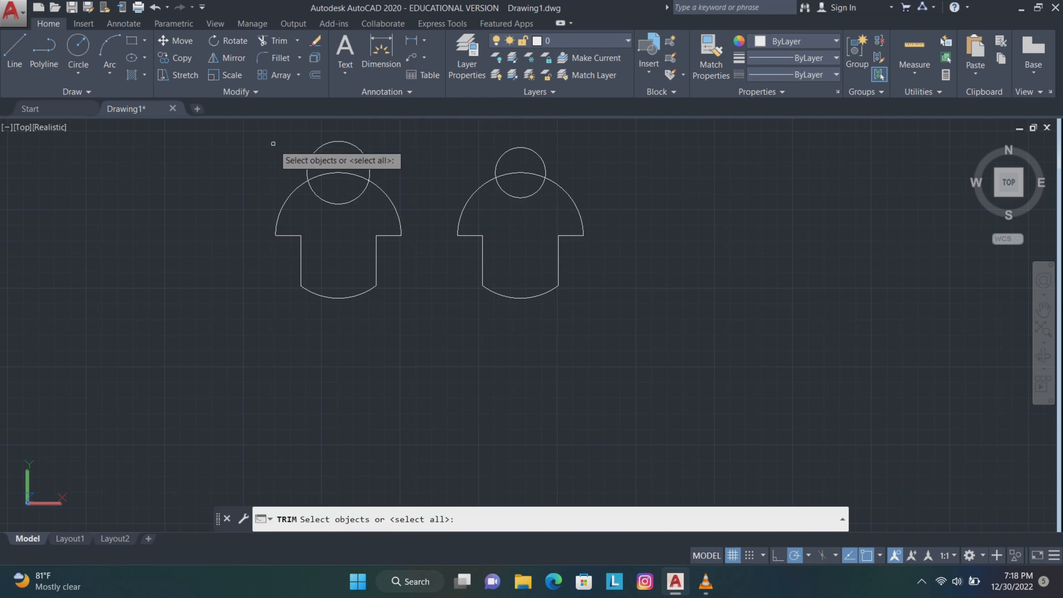
key("Return")
left_click(326, 147)
left_click(336, 160)
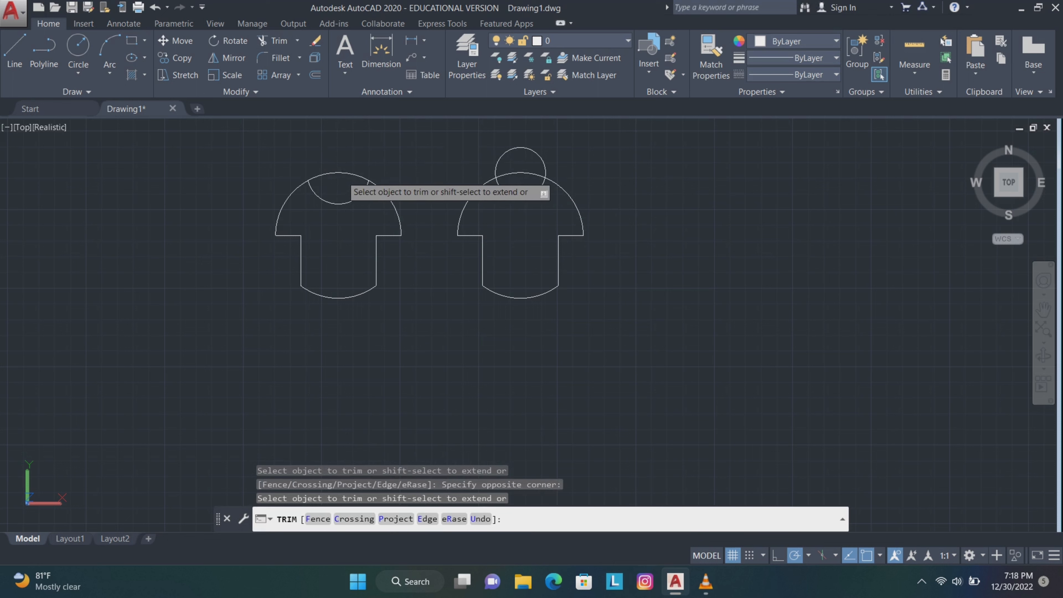
left_click(339, 174)
left_click(339, 171)
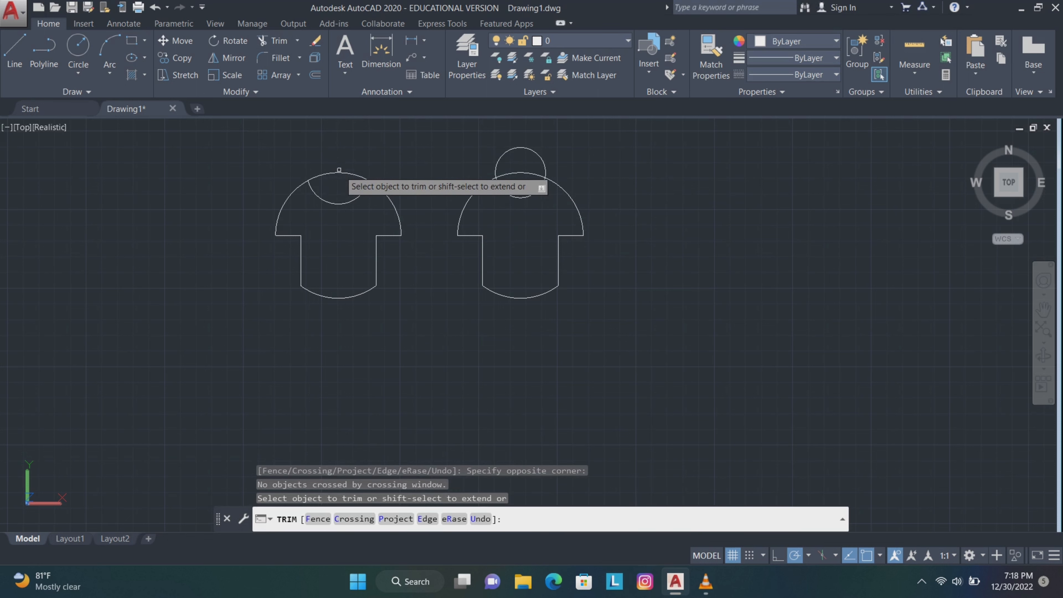
- Trim the right shape's circle and upper arc to form its concave neckline, and end the Trim command
left_click(519, 147)
left_click(521, 175)
left_click(520, 170)
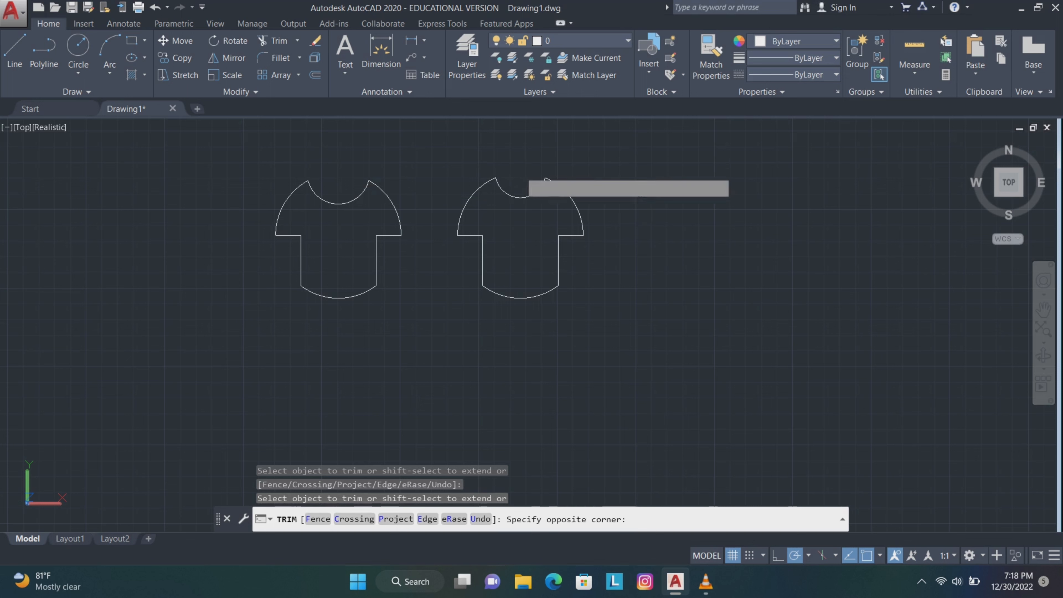
key("Escape")
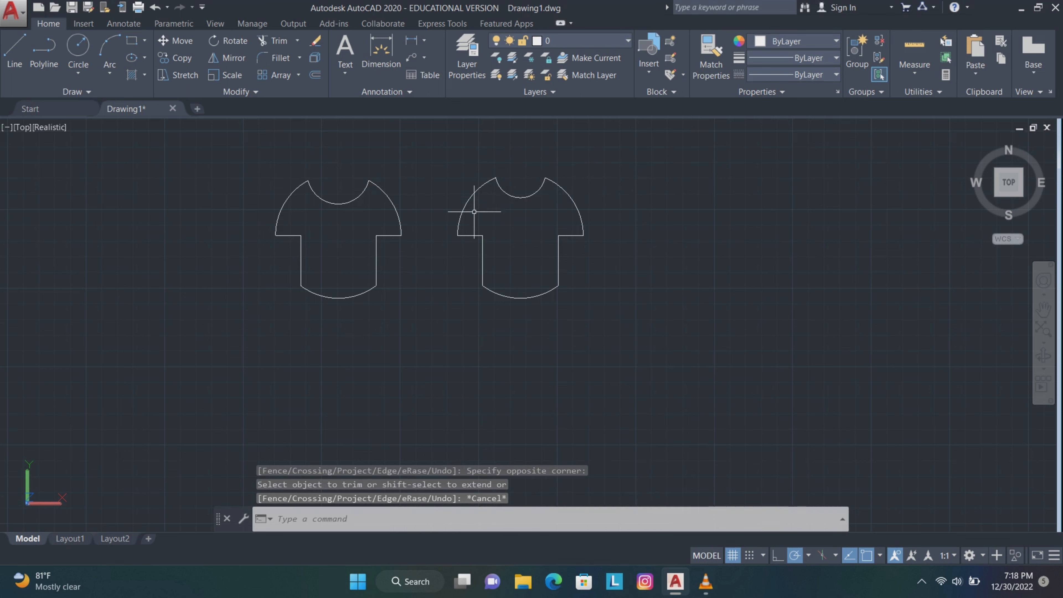
- Draw a rectangle 5 units wide and 4 units high in the empty space left of the shirts
left_click(132, 41)
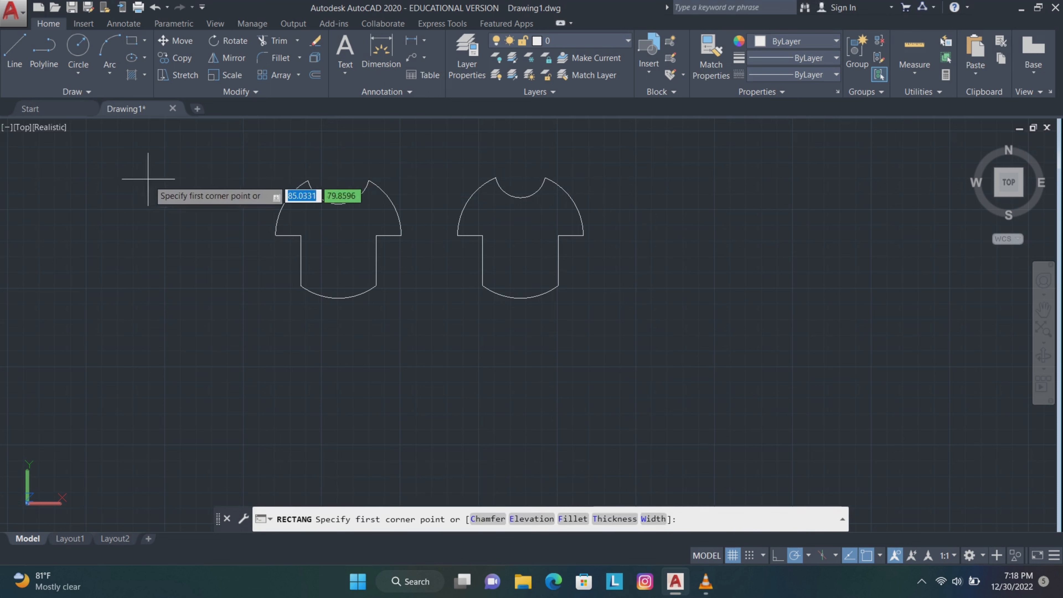
left_click(143, 188)
type("5,4")
key("Return")
- Fillet the upper-left corner of the small rectangle with a radius of 1
type("fi")
key("Return")
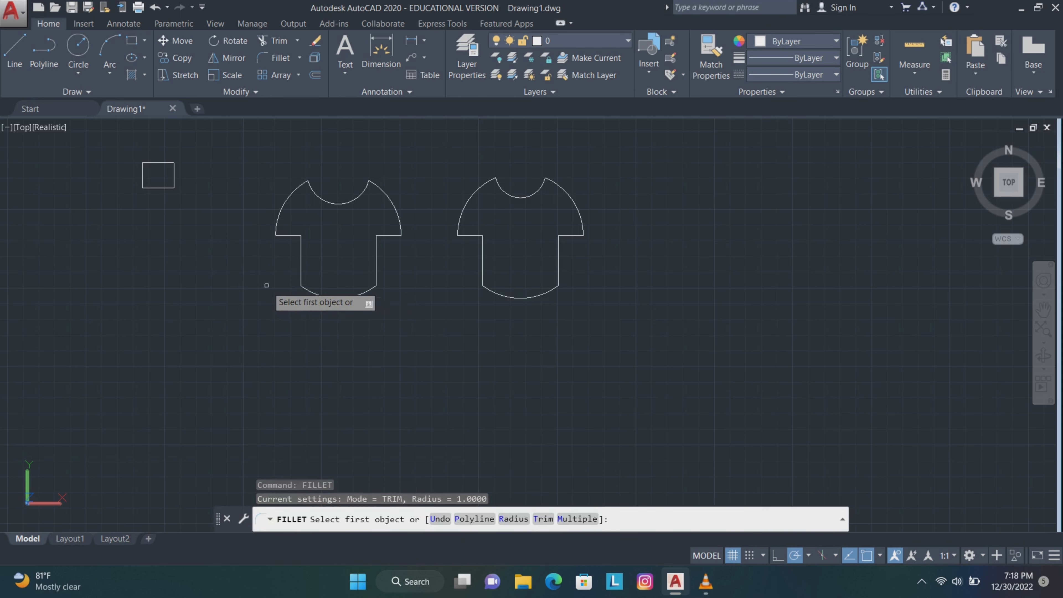
type("r")
key("Return")
key("Return")
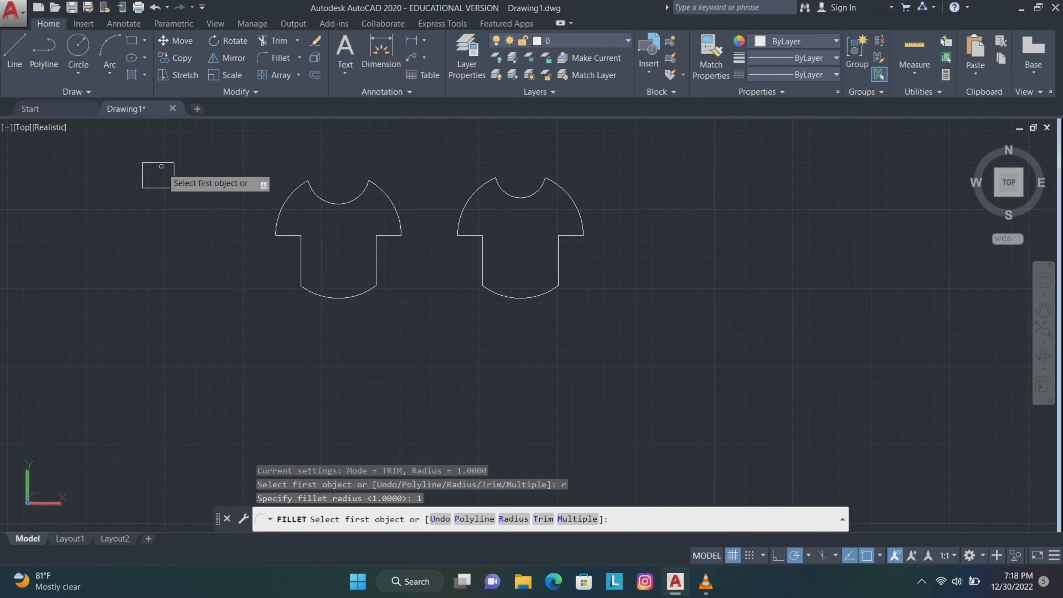
left_click(159, 160)
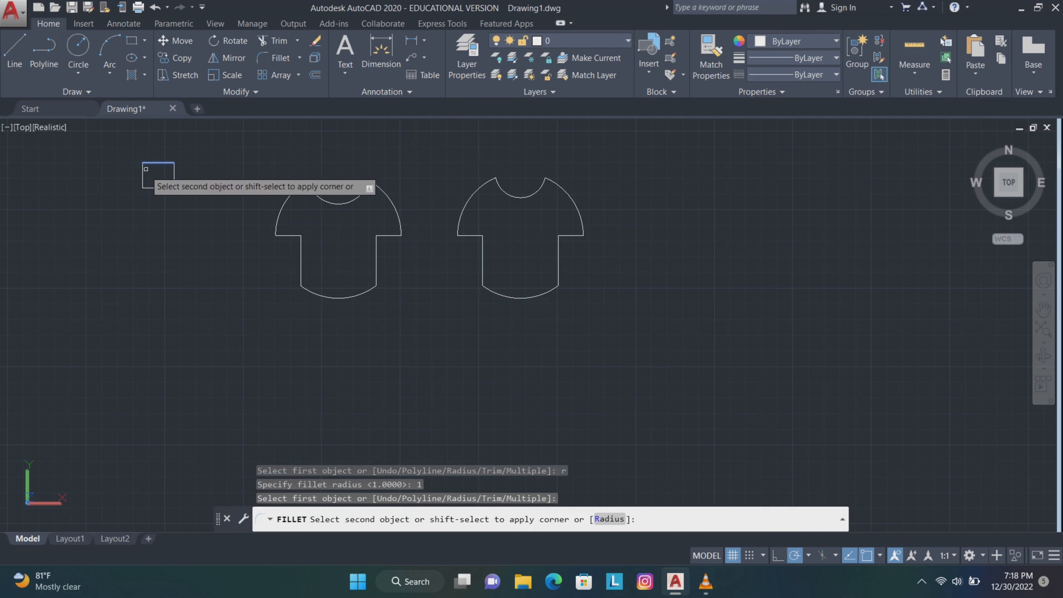
left_click(143, 179)
- Fillet the rectangle's three remaining corners with the same radius of 1
key("Return")
left_click(143, 185)
left_click(143, 180)
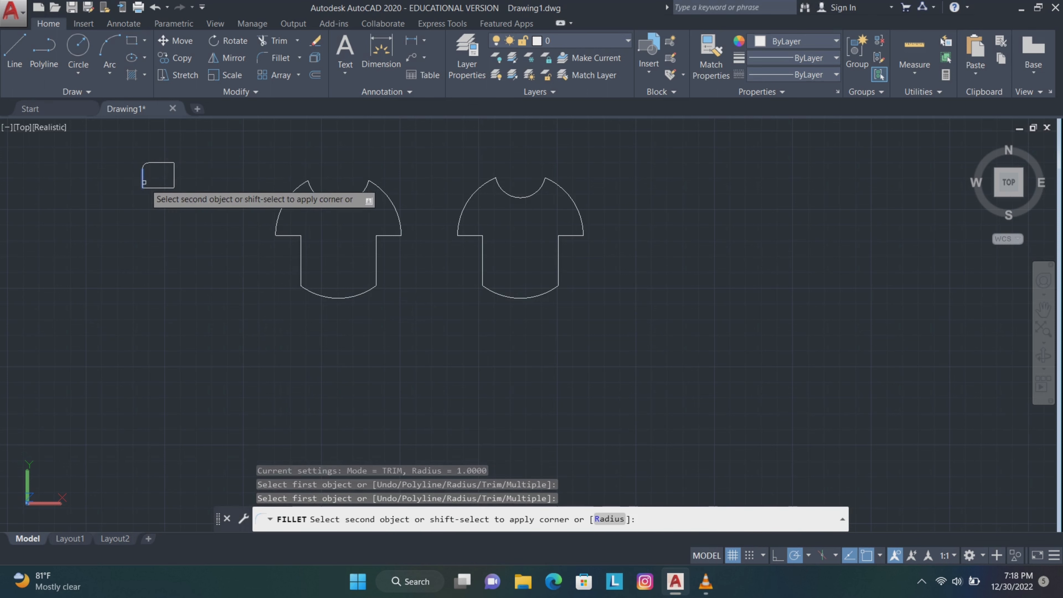
left_click(156, 187)
key("Return")
left_click(156, 187)
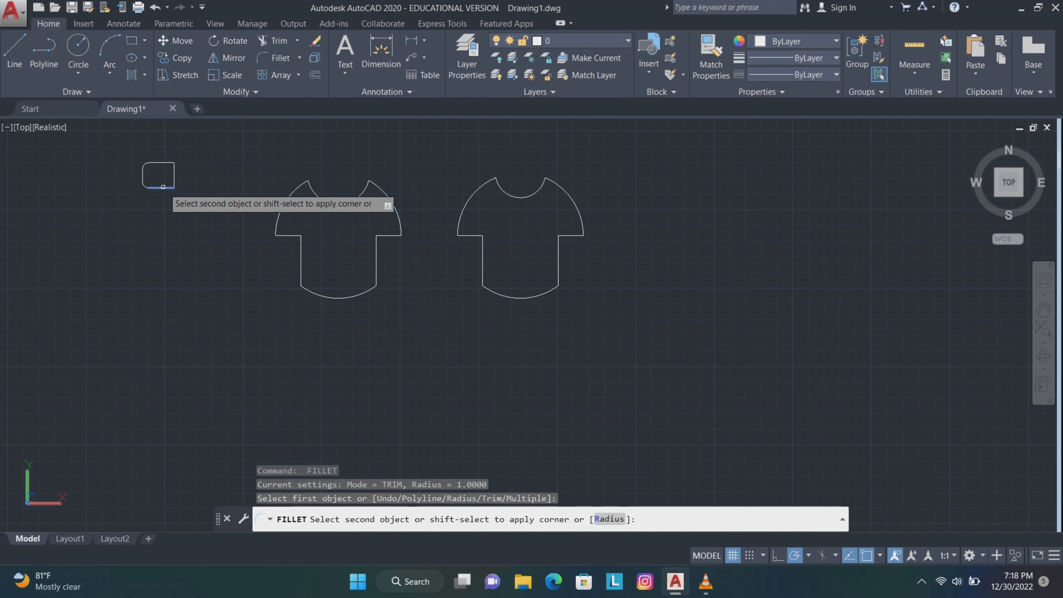
left_click(175, 173)
key("Return")
left_click(174, 171)
key("Escape")
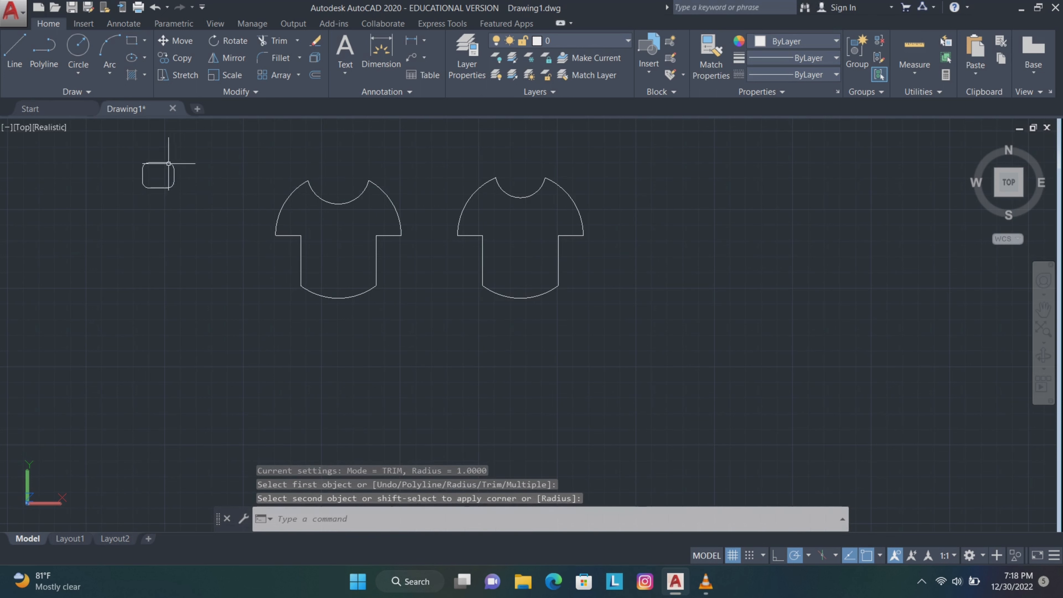
- Move the rounded rectangle by its centre onto the right shirt's left underarm corner
left_click_drag(218, 149, 183, 211)
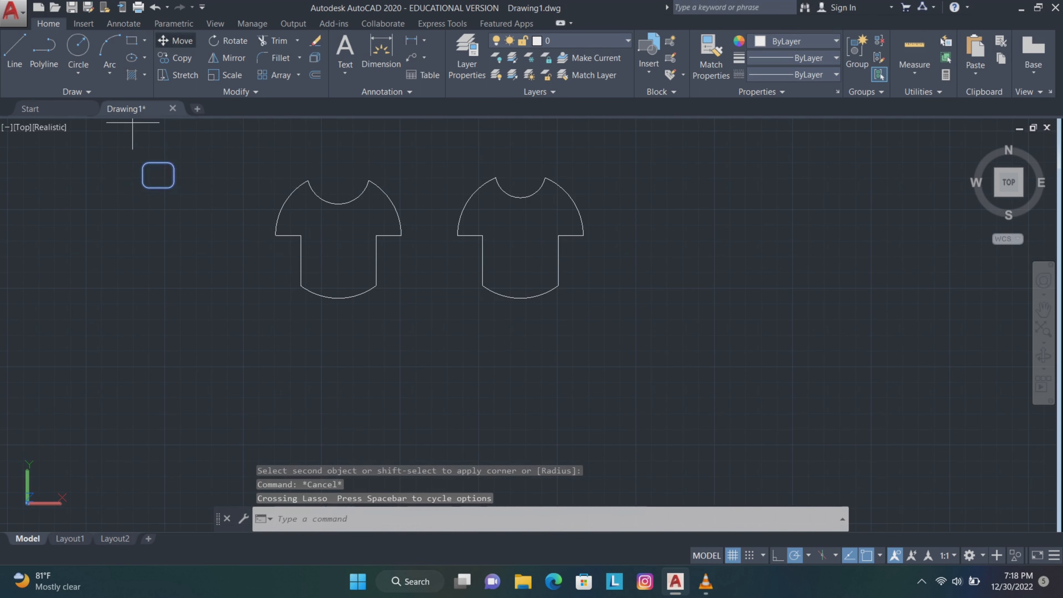
type("m")
key("Return")
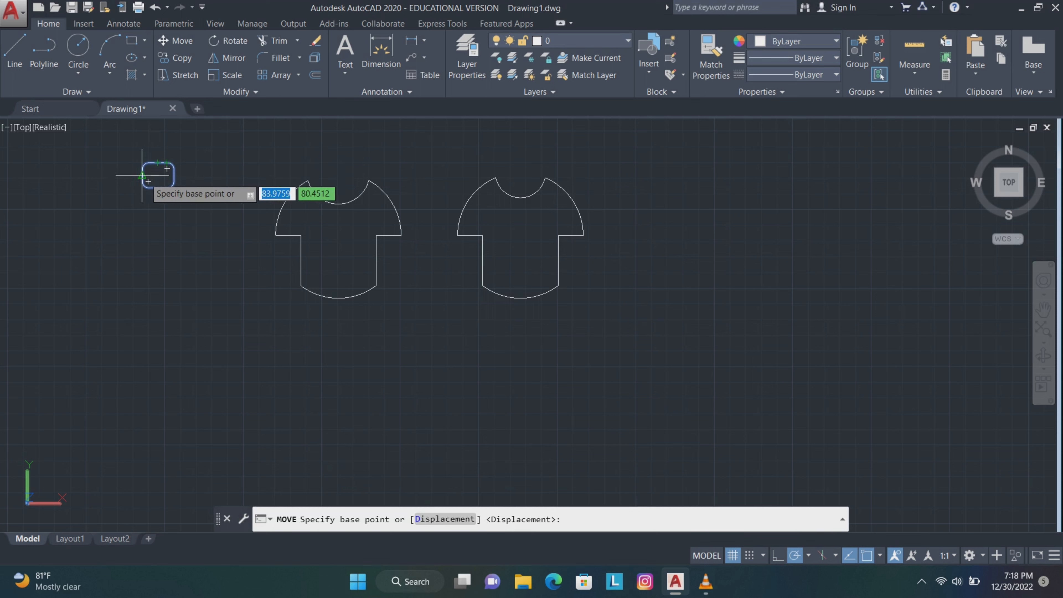
left_click(158, 175)
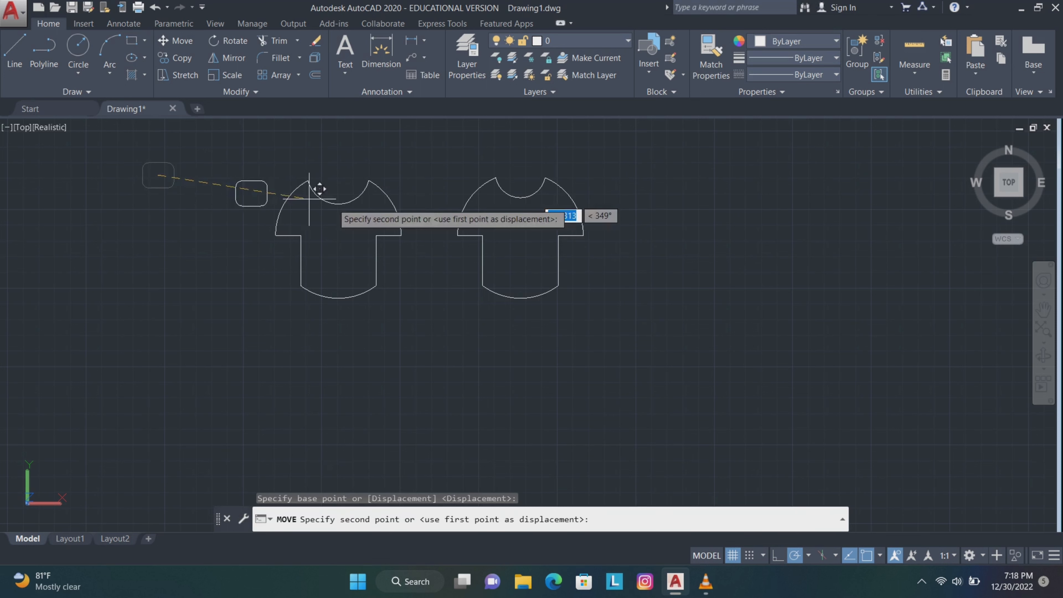
left_click(482, 235)
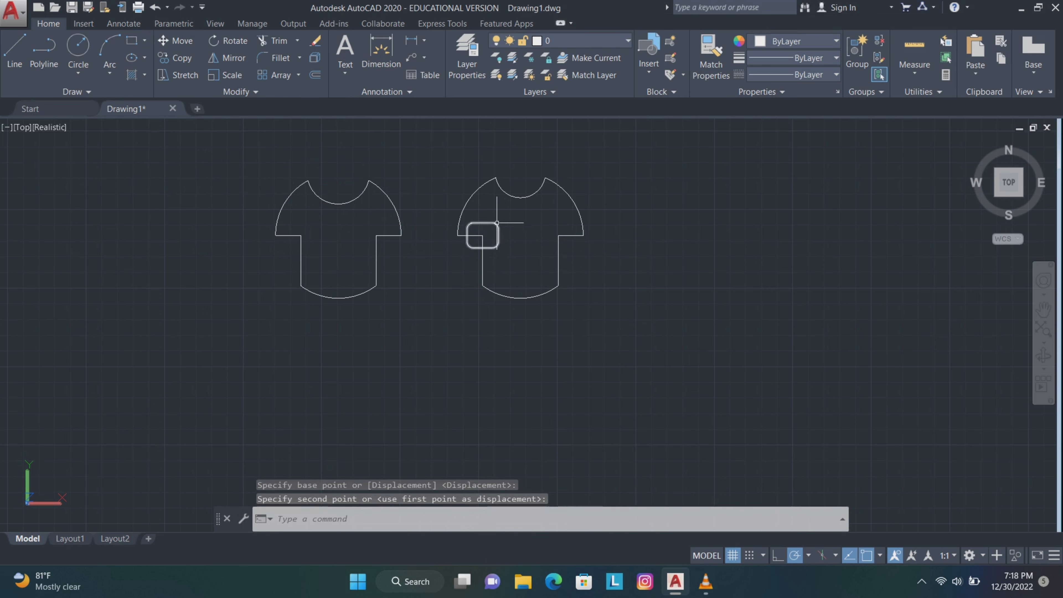
- Move the rounded rectangle 6 units in the positive X direction to centre it on the right shirt
left_click(497, 222)
key("space")
left_click(541, 382)
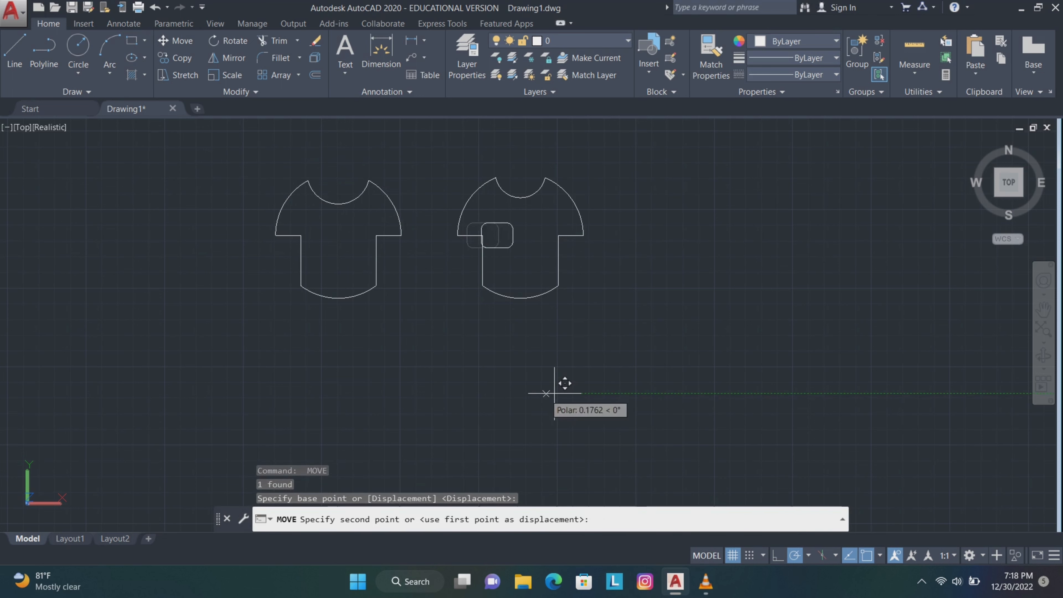
type("6")
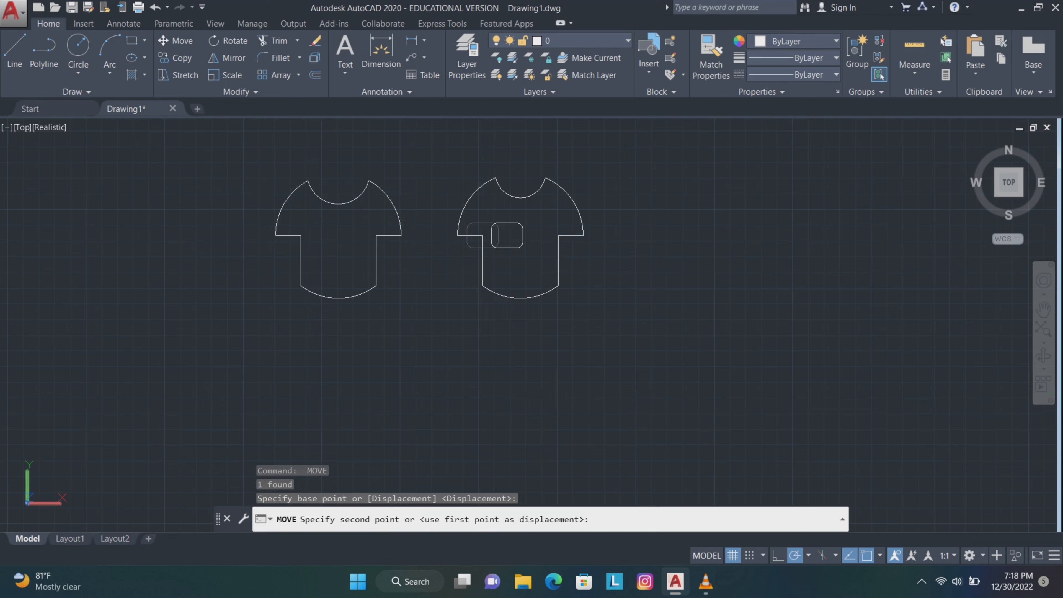
key("Return")
- Presspull the left shirt outline into a solid 0.5 units high in a tilted 3D view
middle_click_drag(766, 377, 782, 307, "shift")
key("Down")
key("Down")
key("Up")
key("Return")
left_click(434, 196)
left_click(435, 195)
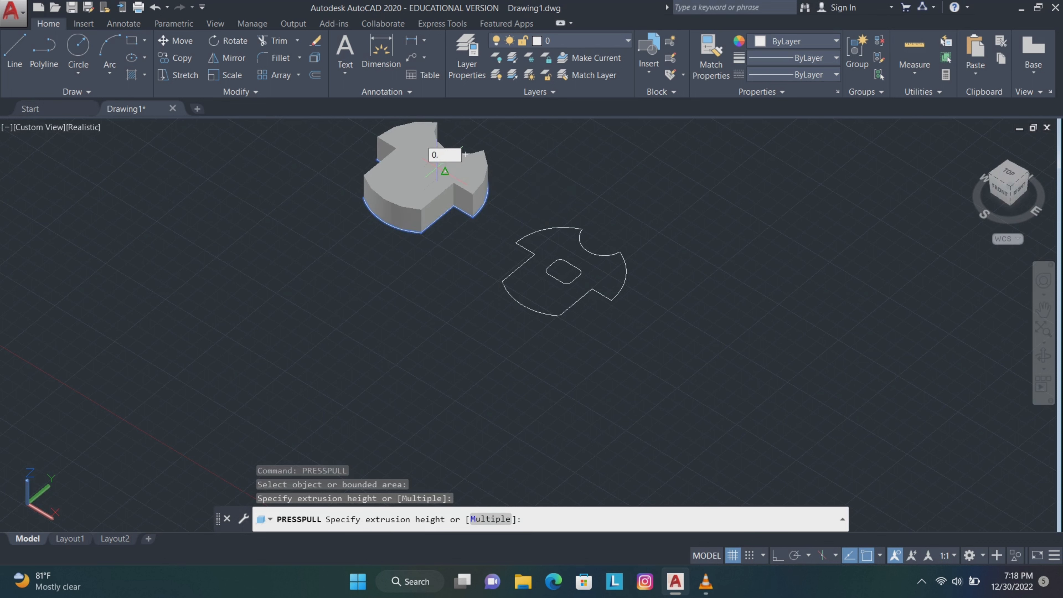
type("0.5")
key("Return")
- Presspull the right shirt's area around the rounded rectangle to a height of 0.5 and end the command
left_click(586, 272)
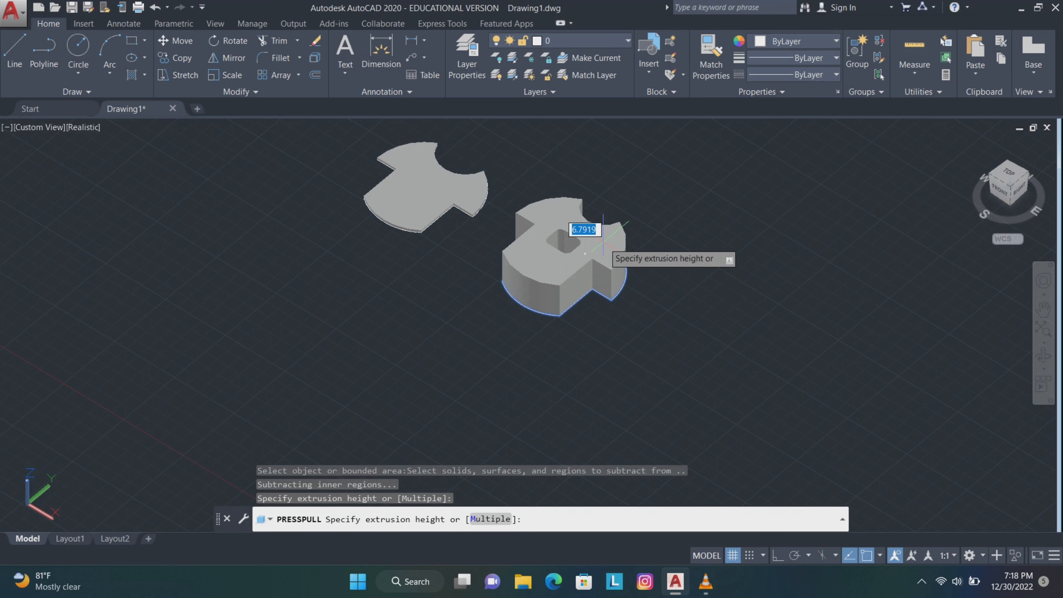
type("0.5")
key("Return")
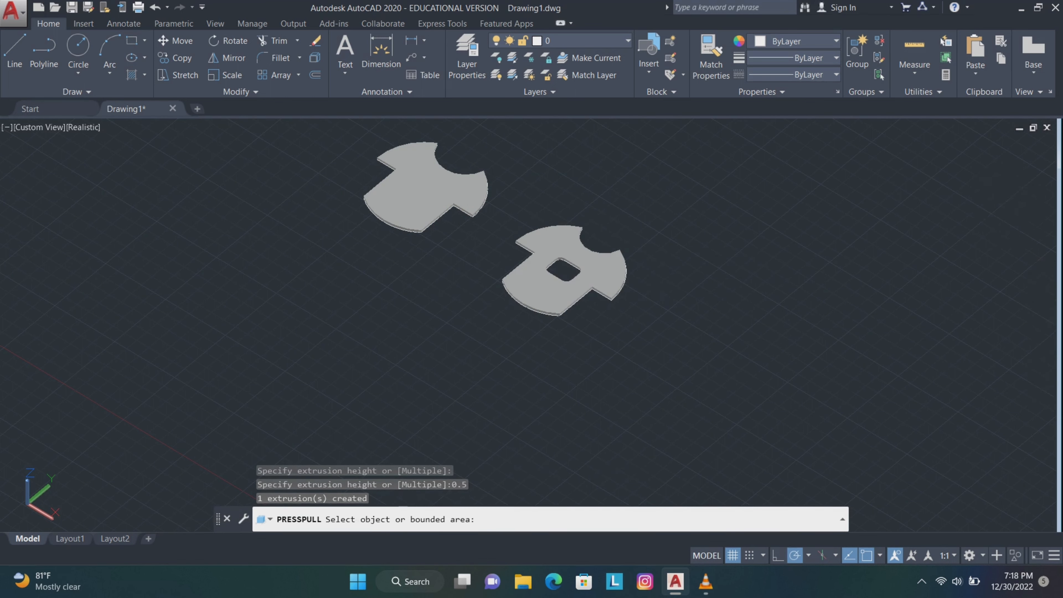
key("Return")
- Switch the visual style to 2D Wireframe
left_click(92, 129)
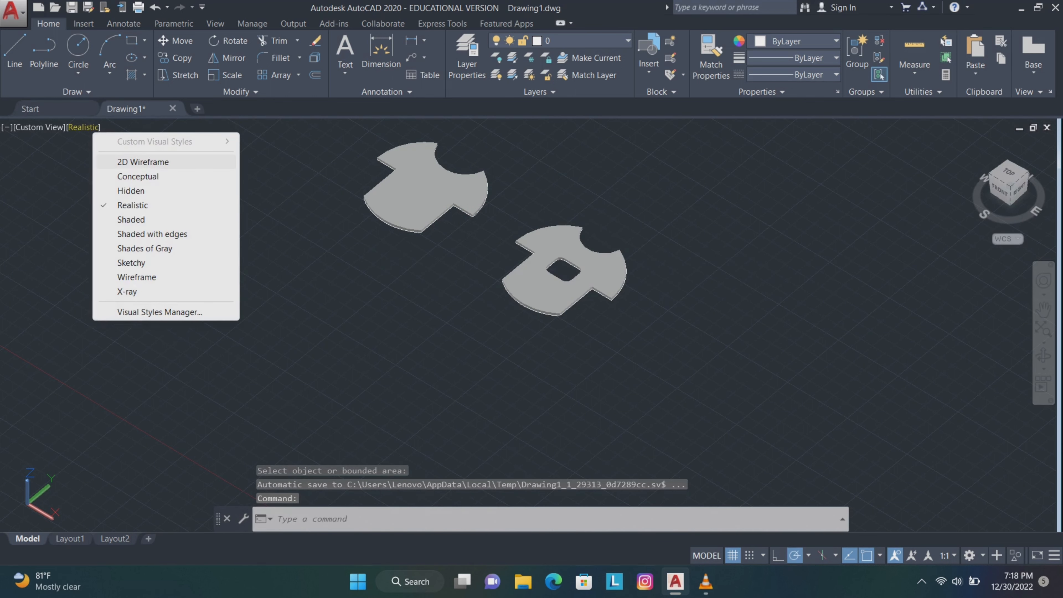
left_click(142, 161)
scroll(795, 323, "up", 5)
left_click(1043, 310)
left_click_drag(500, 277, 658, 300)
- Draw a 6-sided polygon, inscribed with radius 0.3, centred on the top-face right underarm corner of the shirt with the opening
type("l")
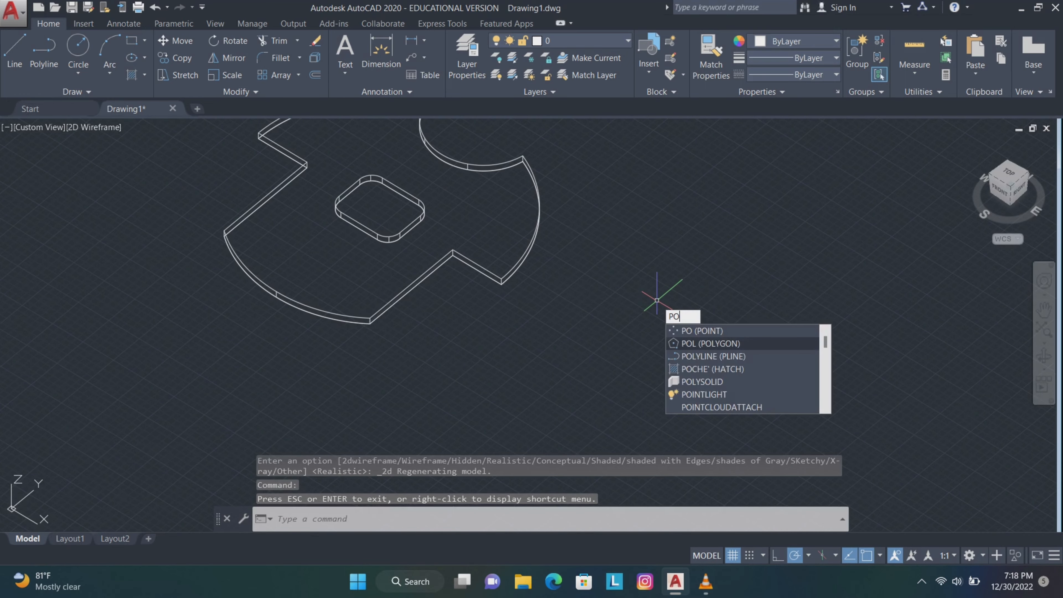
key("Return")
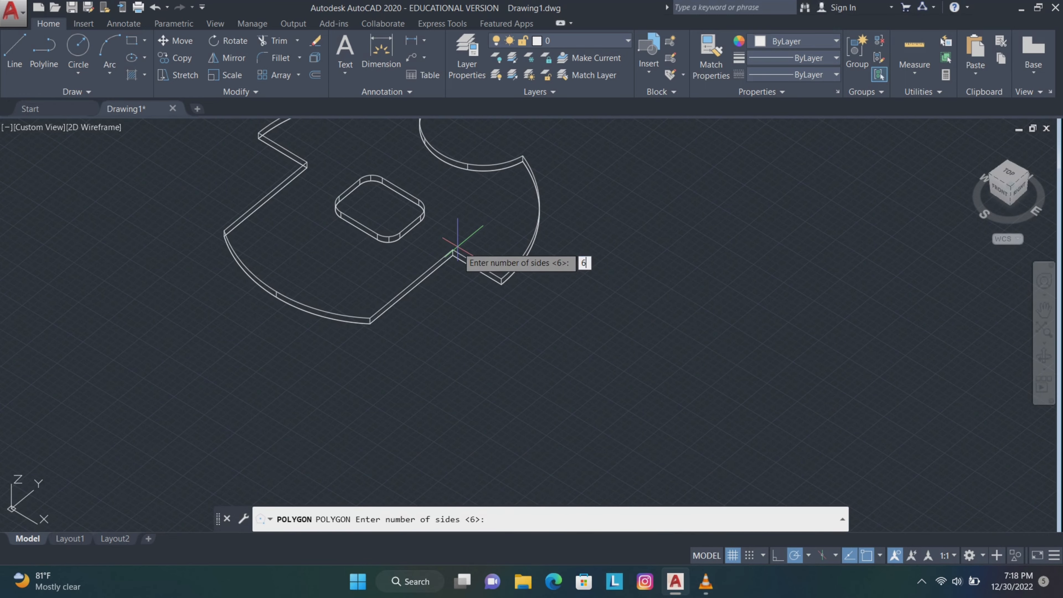
key("Return")
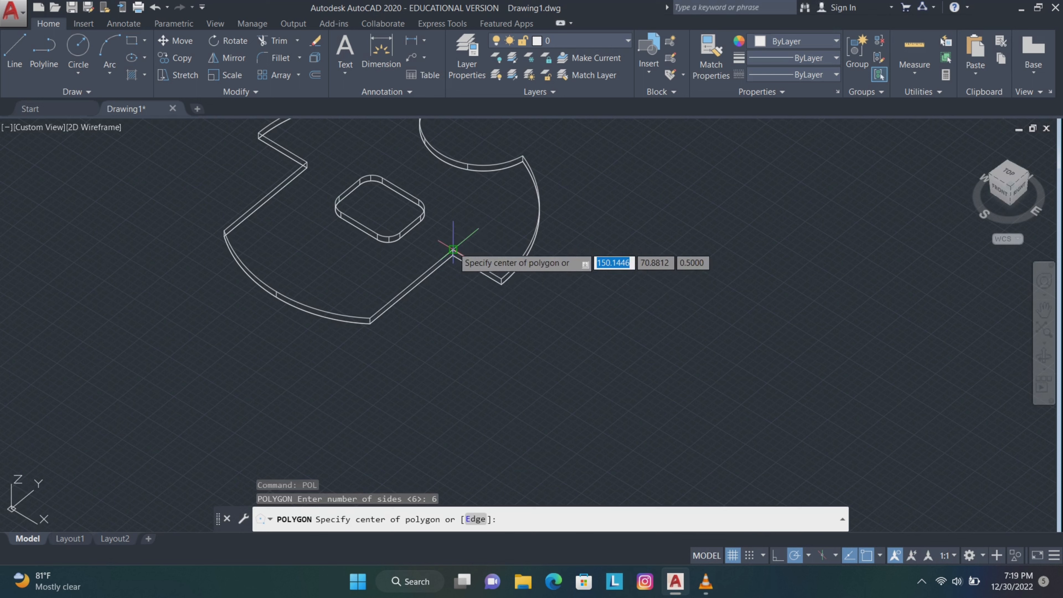
left_click(452, 250)
key("Return")
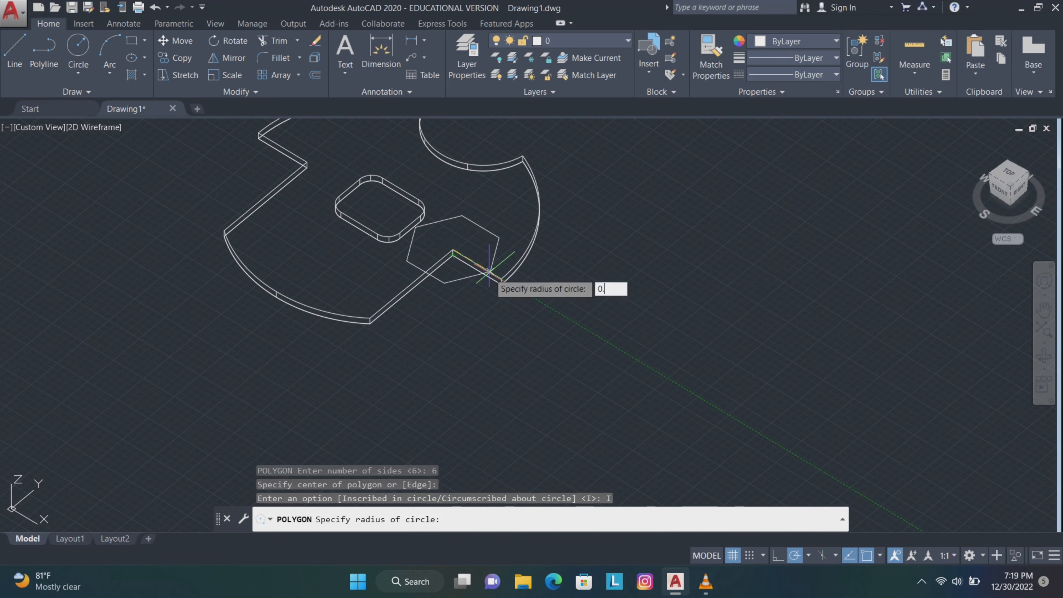
type("0.3")
key("Return")
- Draw another 6-sided polygon, inscribed with radius 0.3, centred on the top-face corner where the right side meets the curved hem
scroll(463, 304, "up", 2)
key("Return")
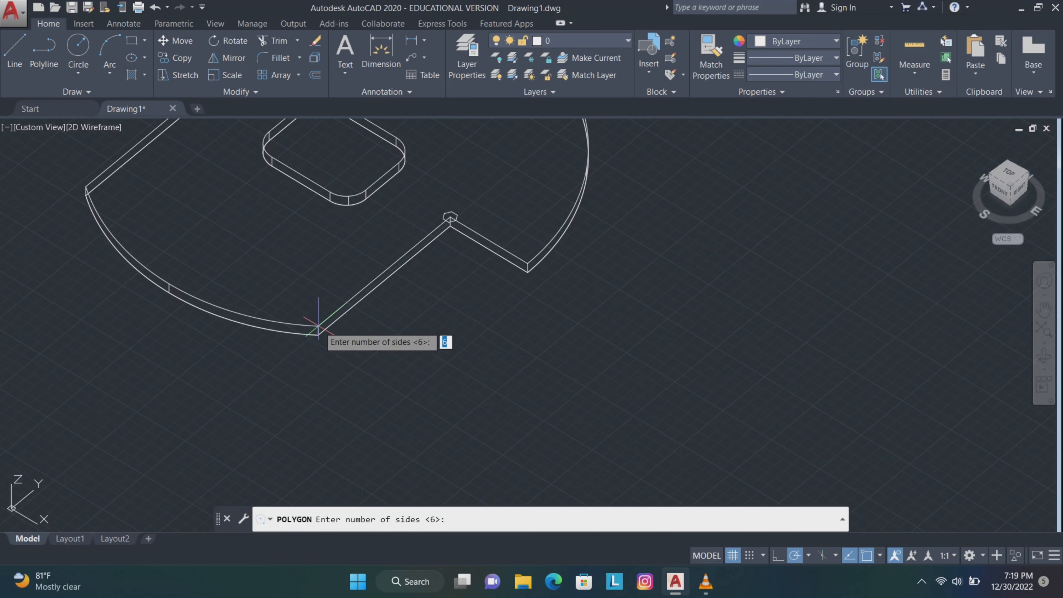
key("Return")
left_click(316, 326)
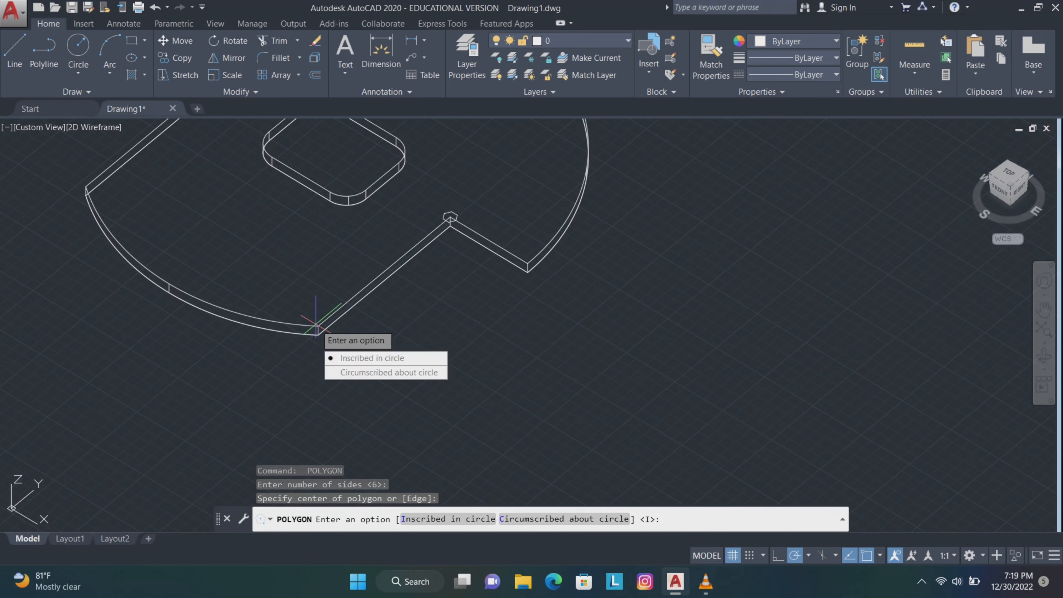
type("i")
key("Return")
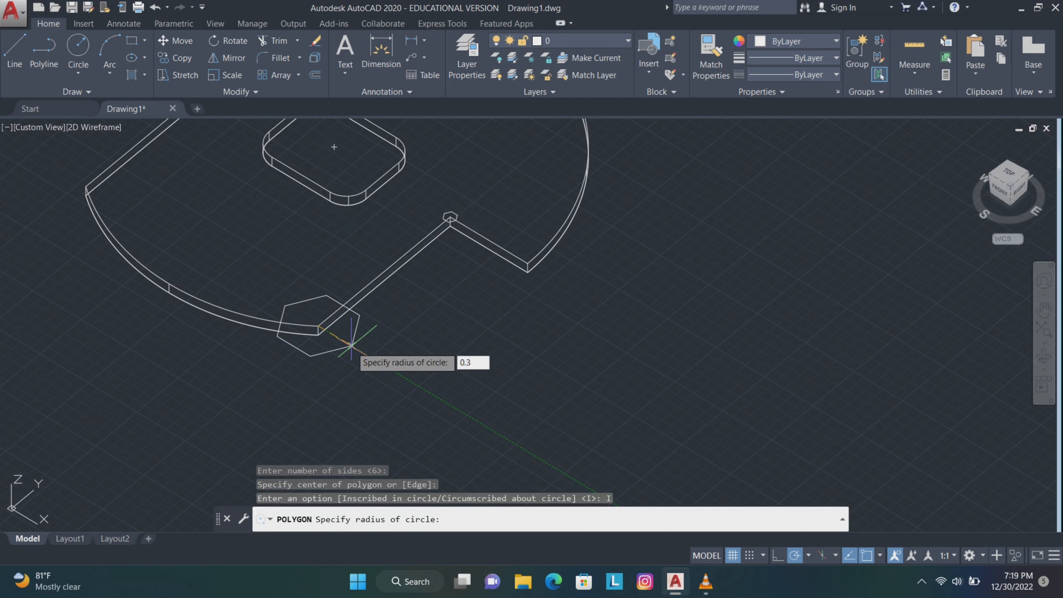
key("Return")
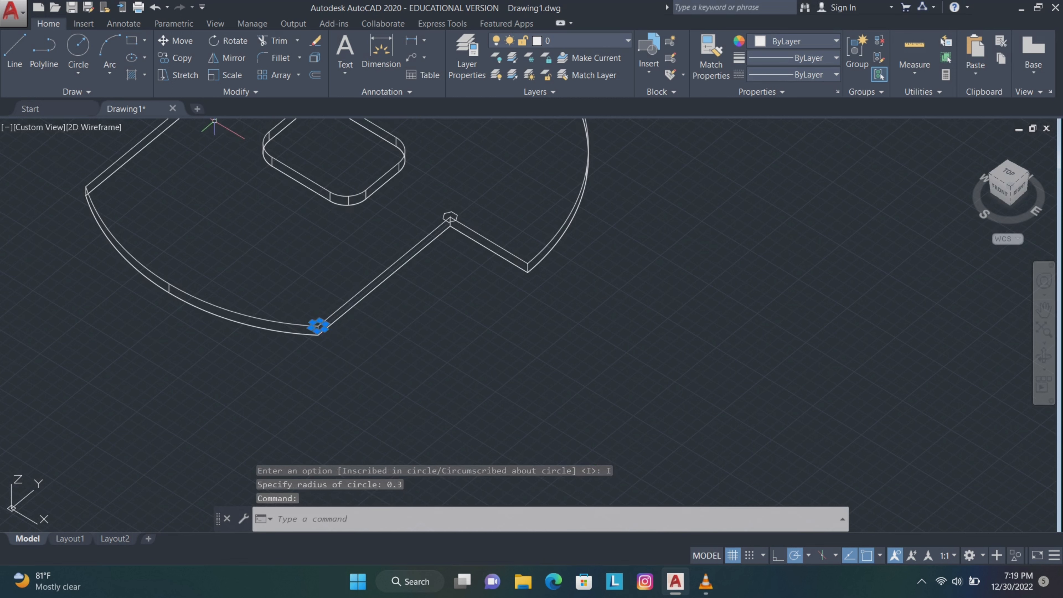
- Move the hem-corner hexagon 1.5 units in the negative X direction, inward from the side edge
left_click(181, 41)
left_click(464, 395)
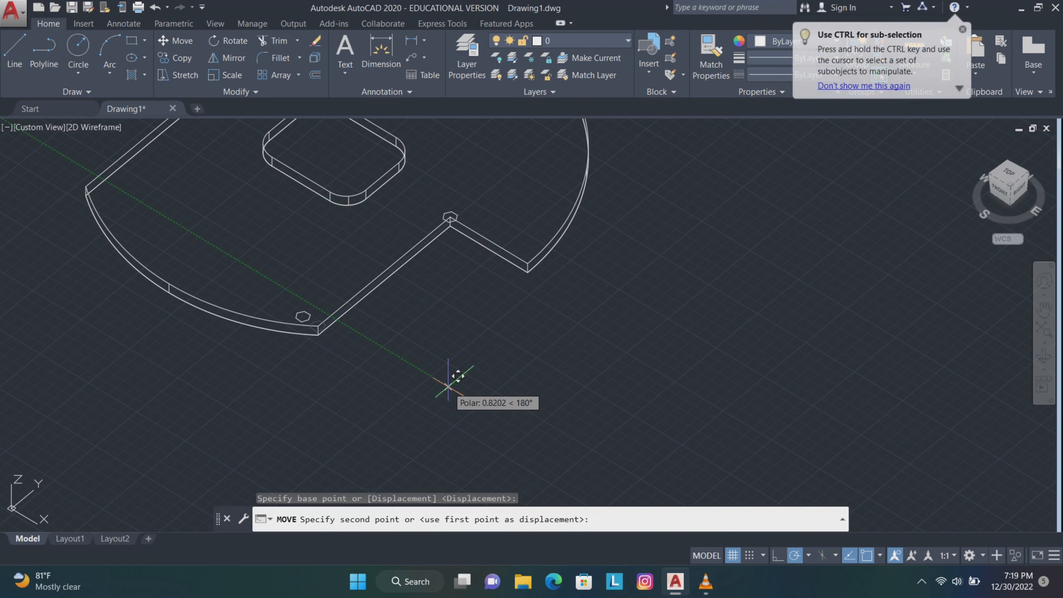
type("1.5")
key("Return")
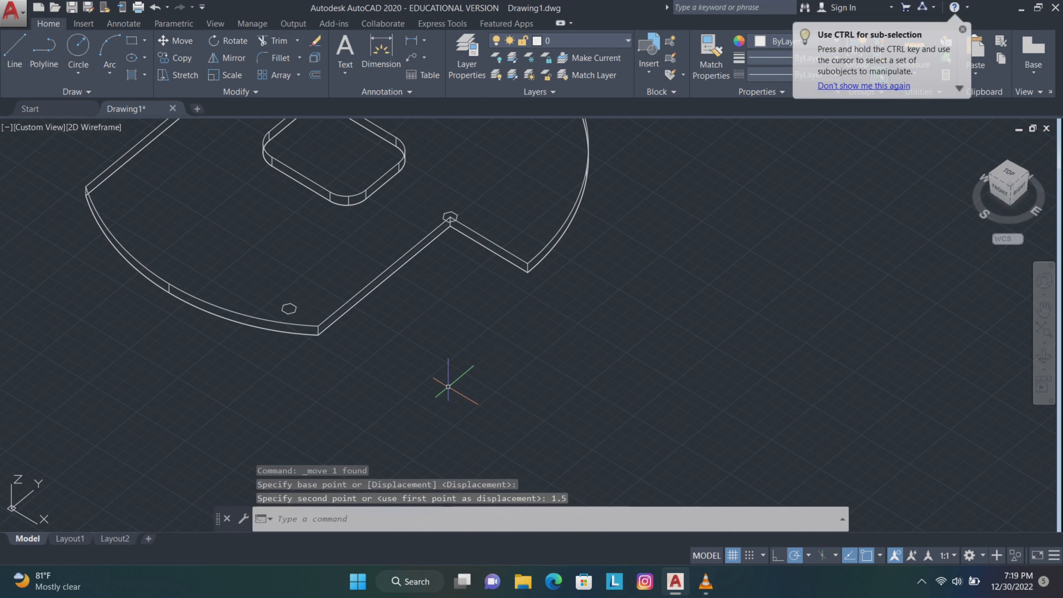
- Move the underarm-corner hexagon 4 units in the positive Y direction and 2 units in the positive X direction
left_click(457, 218)
key("Return")
left_click(488, 355)
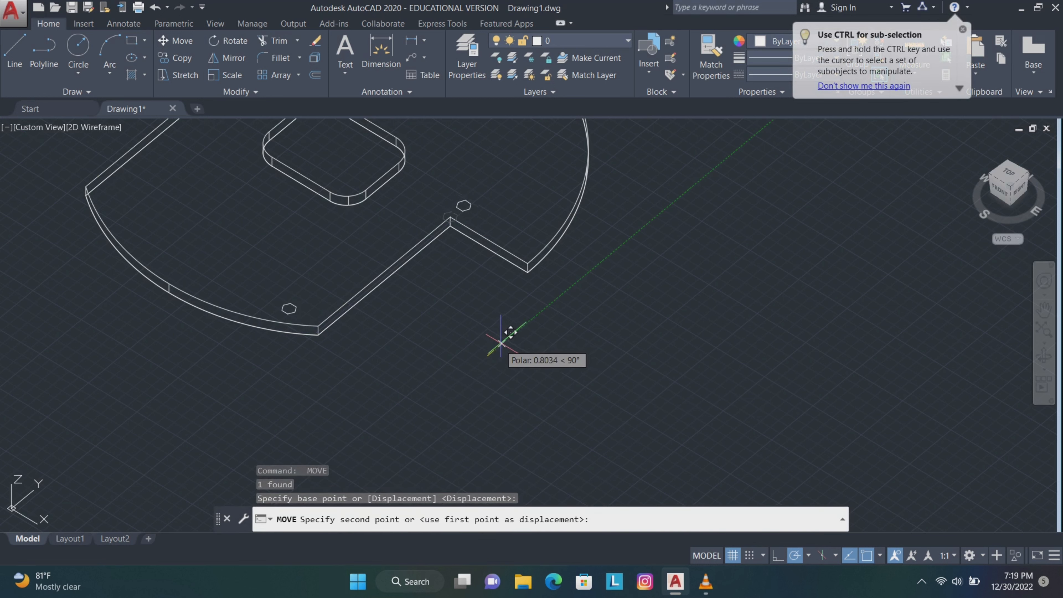
type("4")
key("Return")
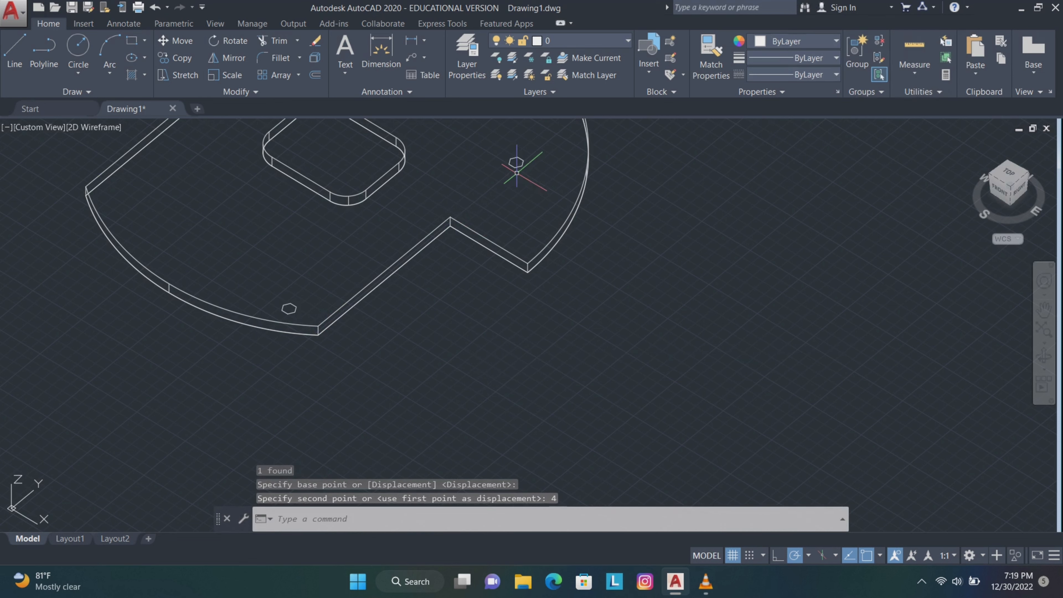
key("Return")
left_click(531, 389)
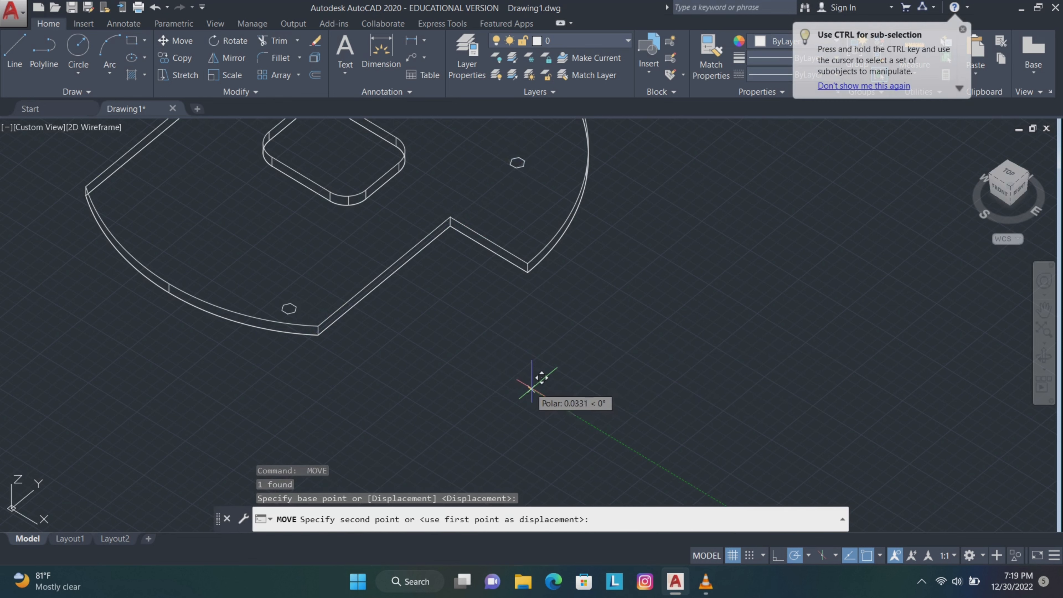
type("2")
key("Return")
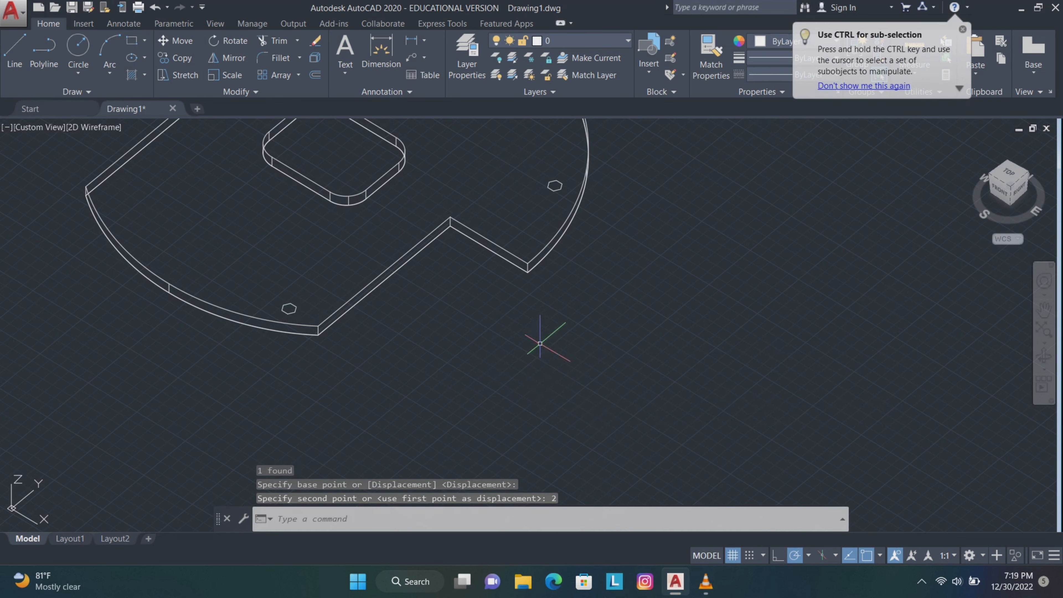
- Mirror both hexagons across the shirt panel's lengthwise centreline, keeping the source objects
scroll(529, 283, "down", 2)
left_click(546, 242)
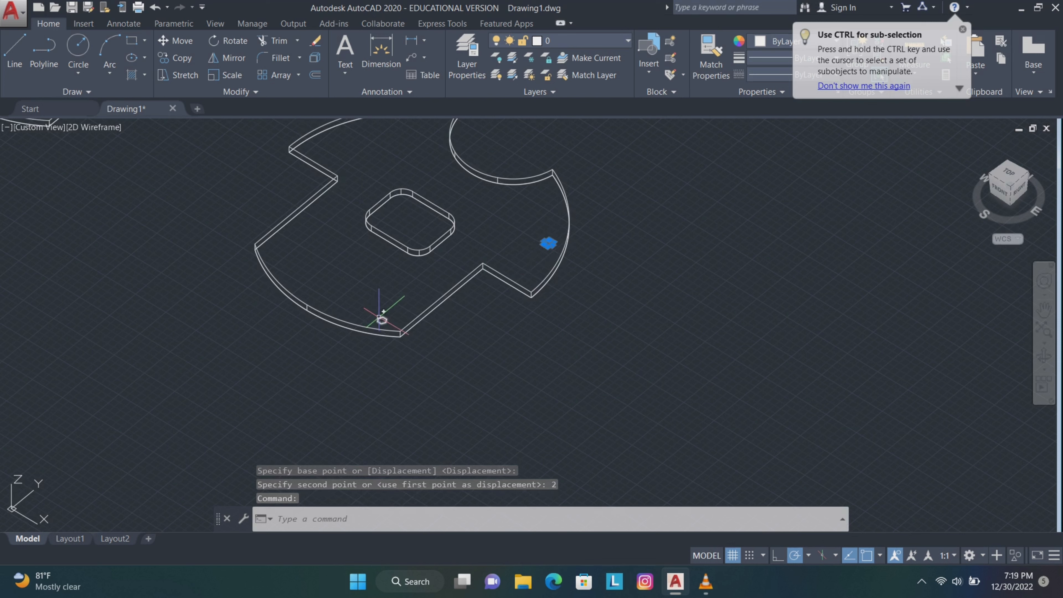
left_click(381, 320)
left_click(228, 57)
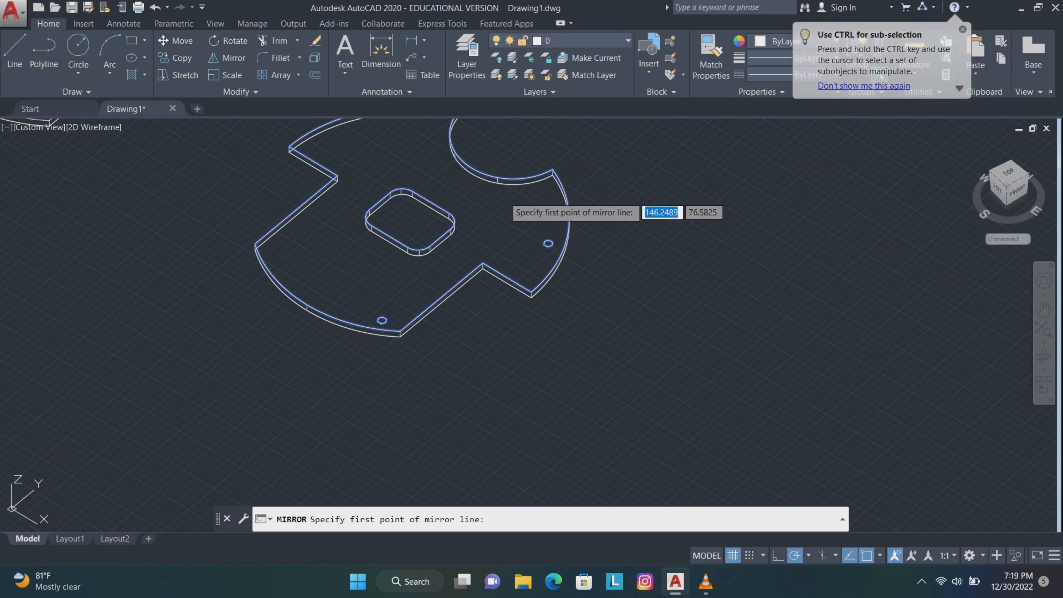
left_click(513, 137)
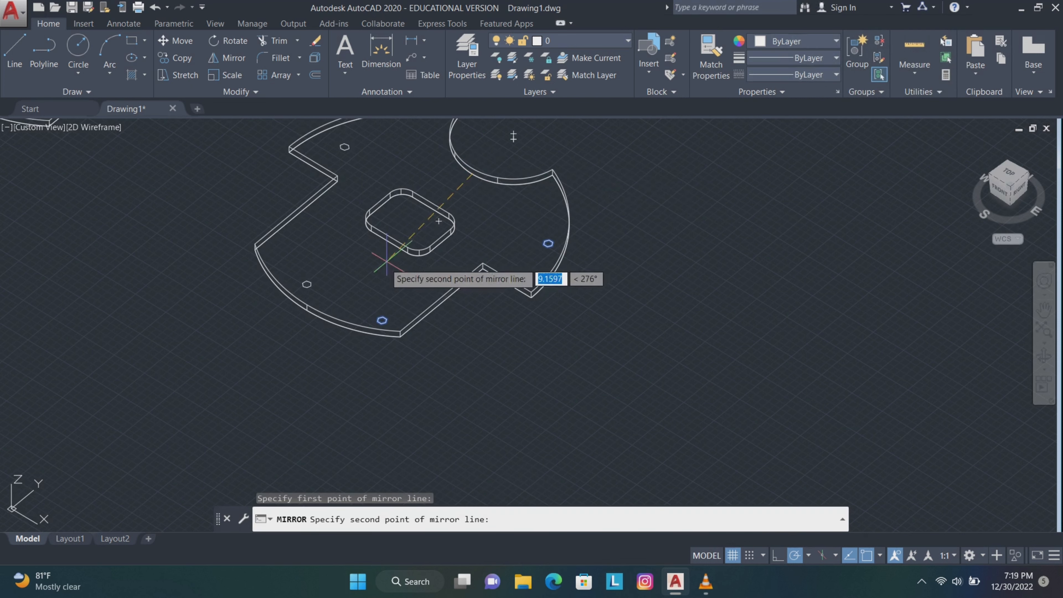
left_click(347, 271)
type("n")
key("Return")
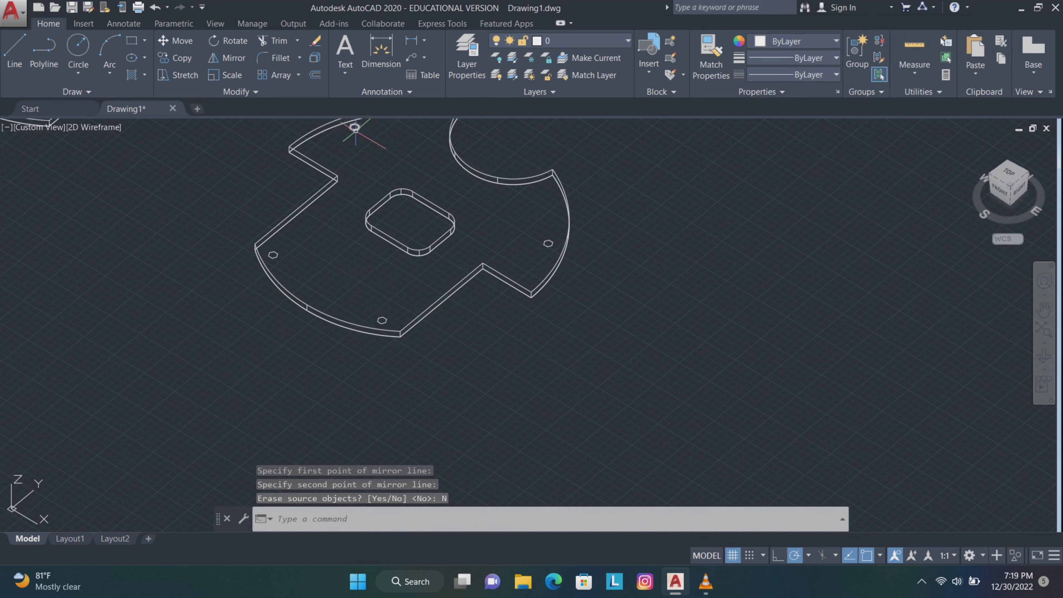
- Extrude all four hexagons 5 units downward into posts
left_click(355, 127)
left_click(274, 255)
left_click(382, 319)
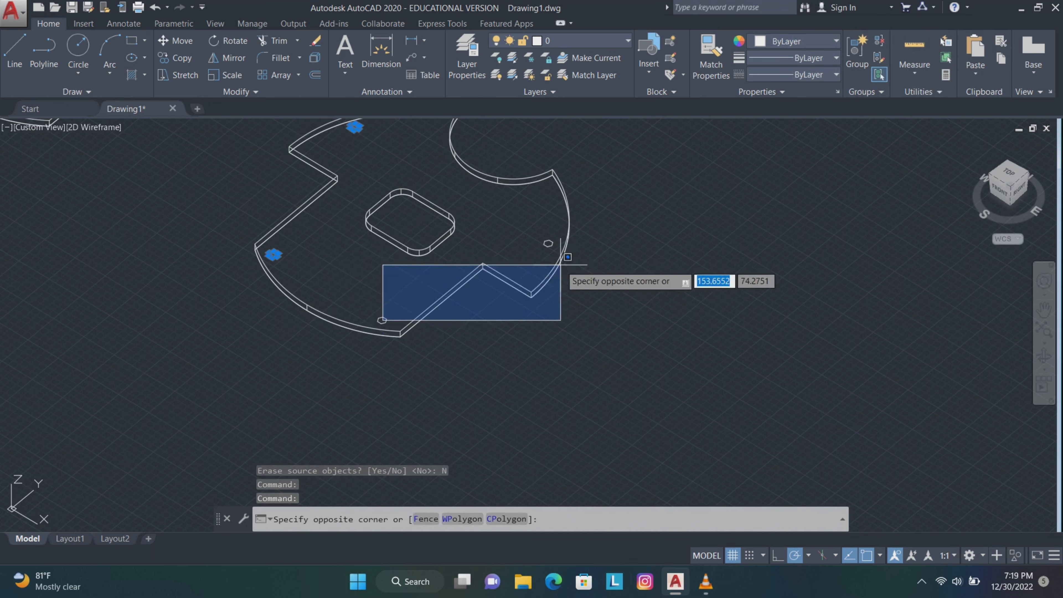
left_click(413, 300)
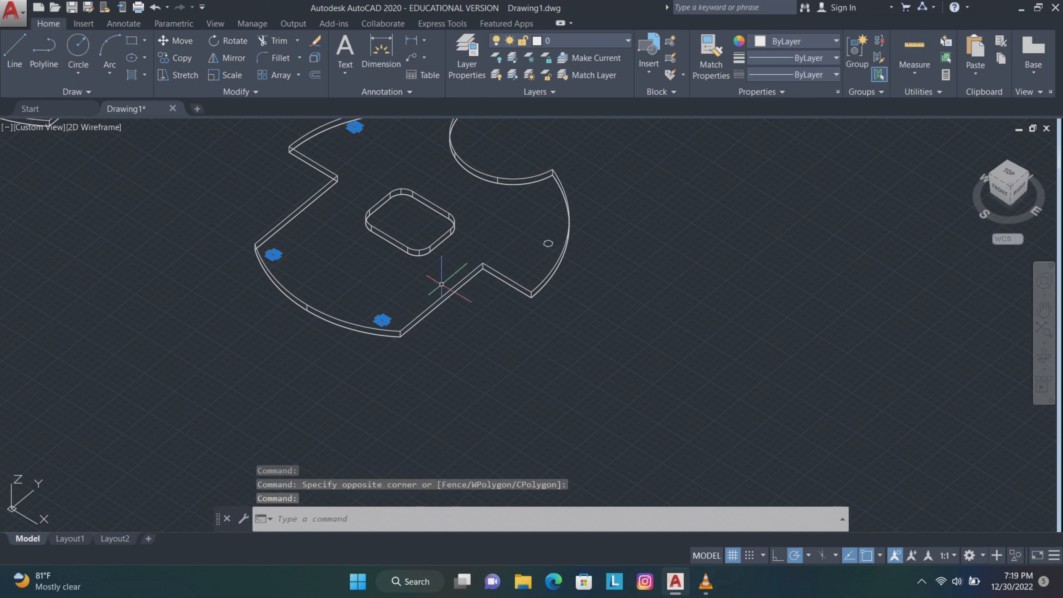
left_click(548, 243)
type("ext")
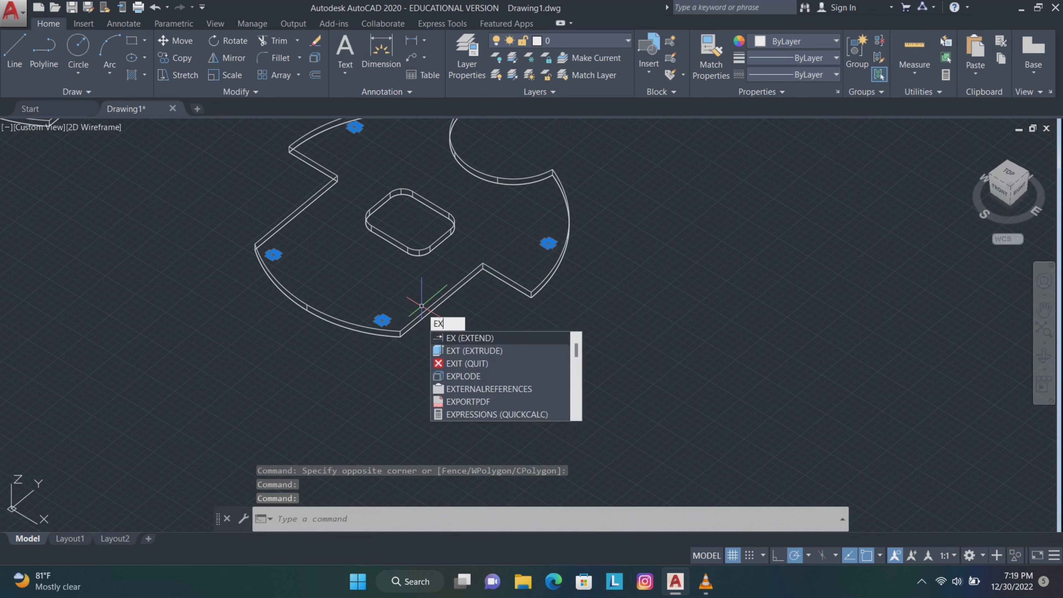
key("Return")
type("5")
key("Return")
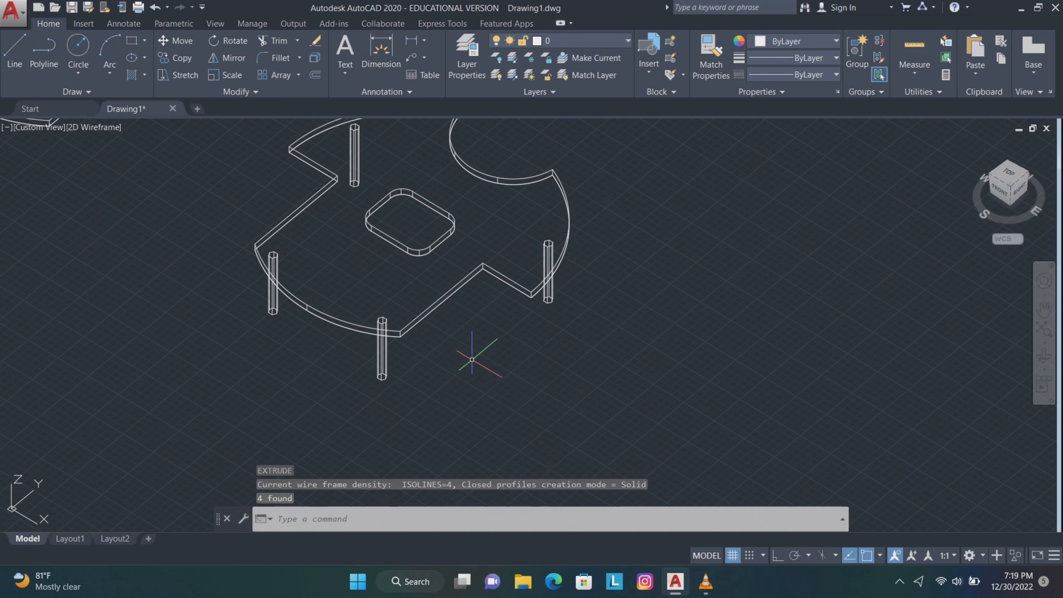
- Draw a vertical guide line 4 units upward from the midpoint of the plain shirt panel's curved hem
left_click(1043, 311)
left_click_drag(351, 285, 652, 378)
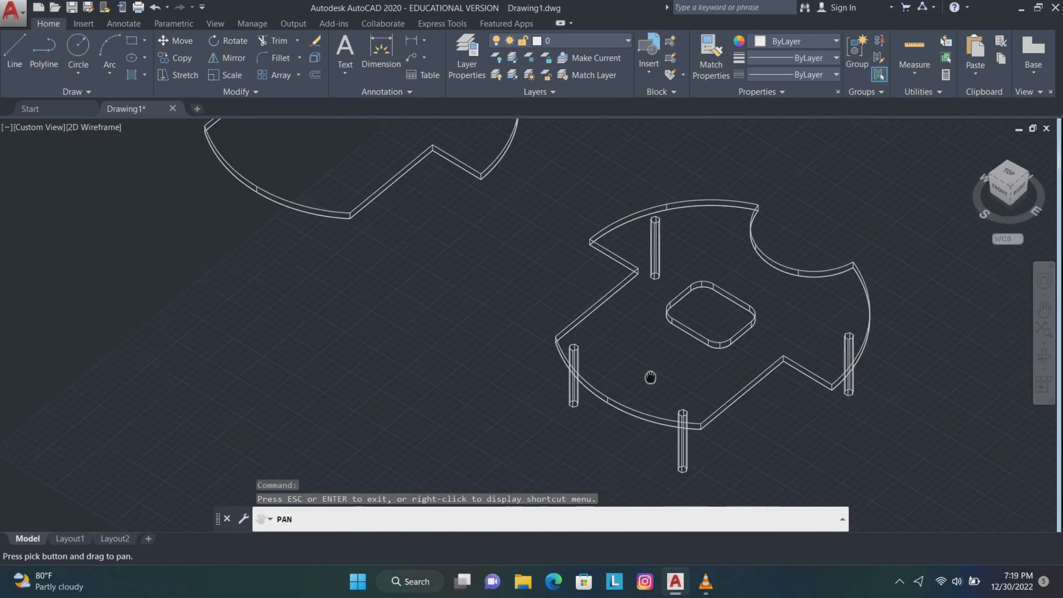
left_click_drag(605, 286, 671, 392)
key("Escape")
left_click(15, 51)
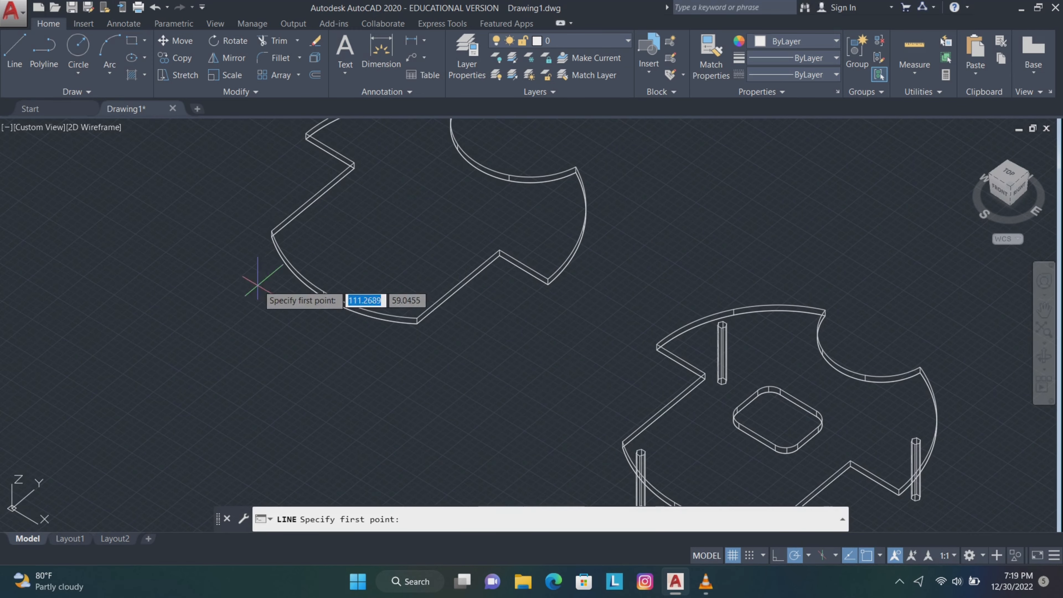
left_click(324, 292)
type("4")
key("Return")
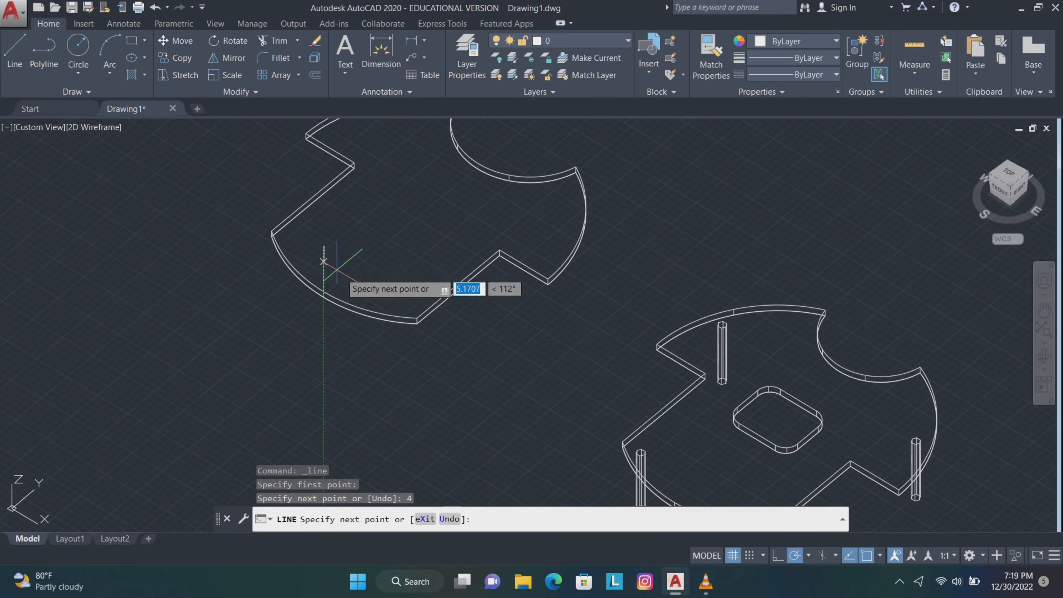
key("Escape")
- Move the panel with the opening and its four posts from its hem midpoint to the guide line's upper end, and delete the line
scroll(666, 295, "down", 2)
left_click(918, 350)
mouse_move(894, 300)
left_mouse_down()
mouse_move(764, 451)
mouse_move(912, 360)
left_mouse_up()
type("m")
key("Return")
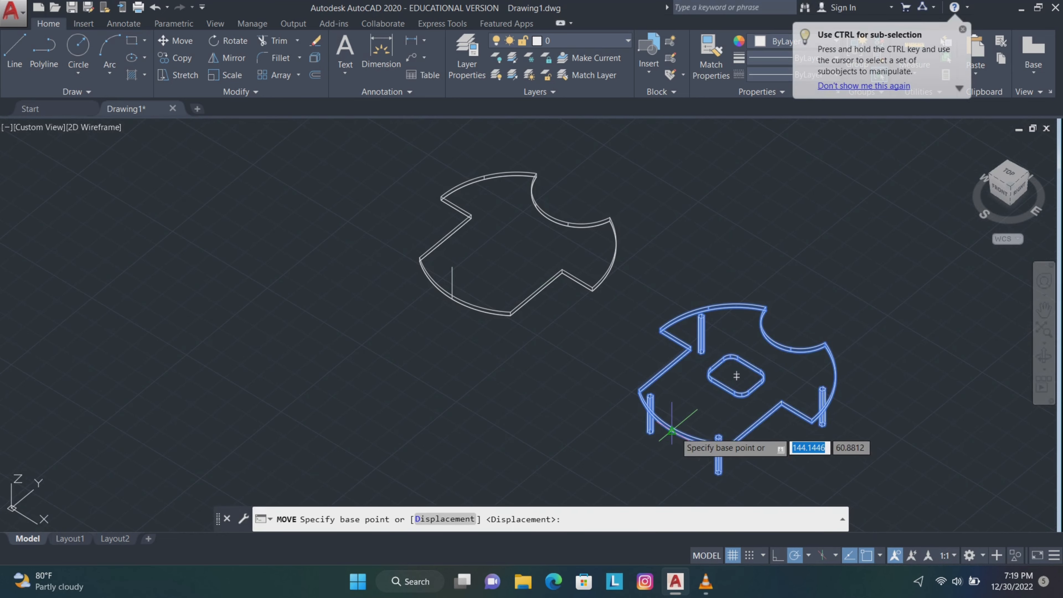
scroll(671, 429, "up", 3)
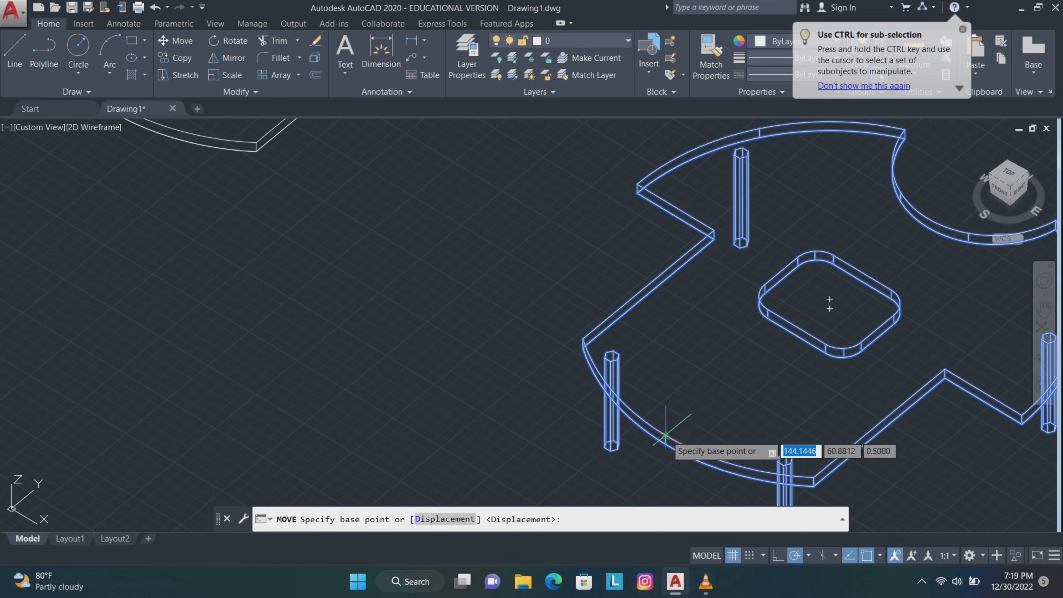
left_click(665, 445)
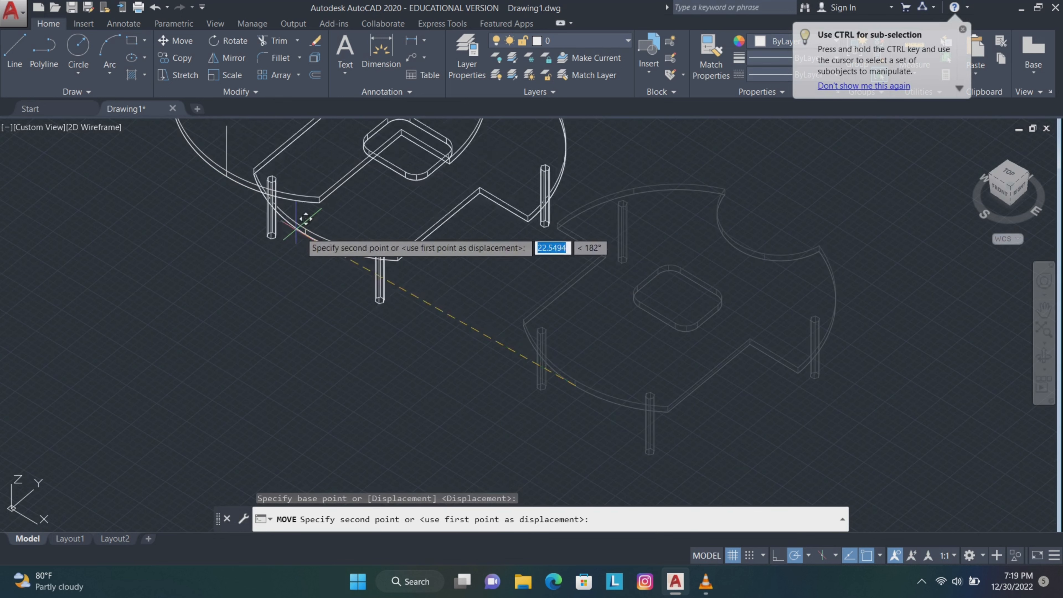
left_click(228, 139)
left_click(228, 139)
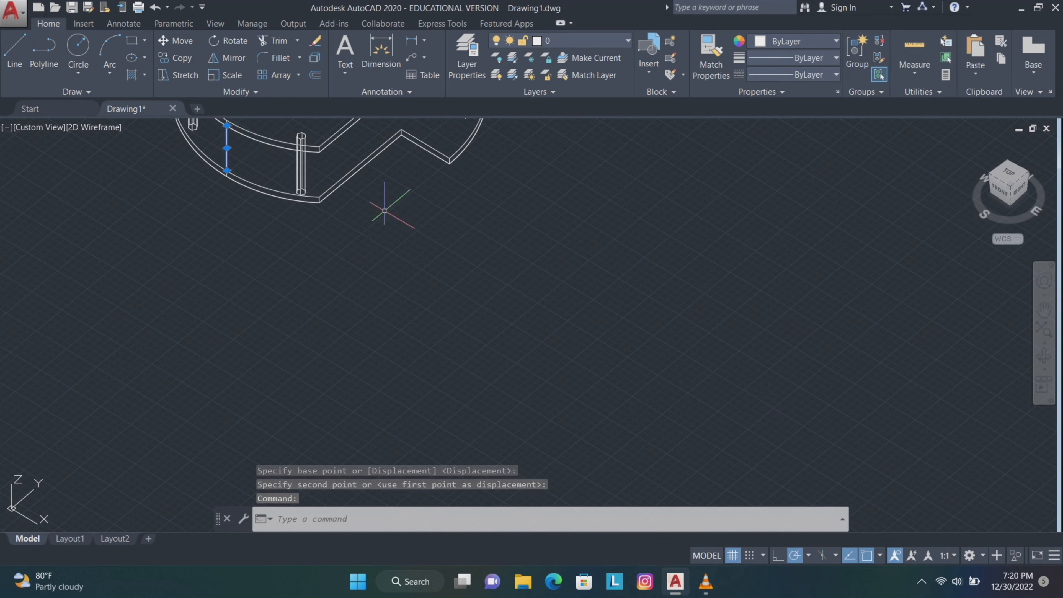
key("Delete")
- Draw a circle of diameter 7 in the empty area beside the shirt panels, viewed from above
left_click(1043, 355)
left_click_drag(774, 235, 890, 337)
key("Escape")
left_click(1043, 310)
mouse_move(756, 269)
left_mouse_down()
mouse_move(560, 352)
mouse_move(418, 272)
left_mouse_up()
key("Escape")
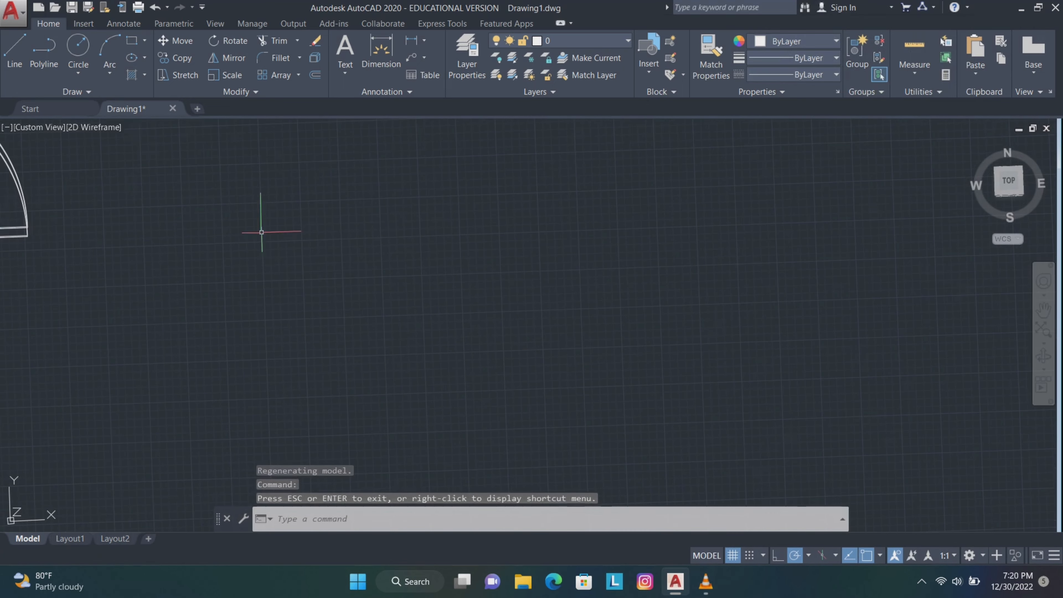
left_click(78, 45)
left_click(379, 276)
type("d")
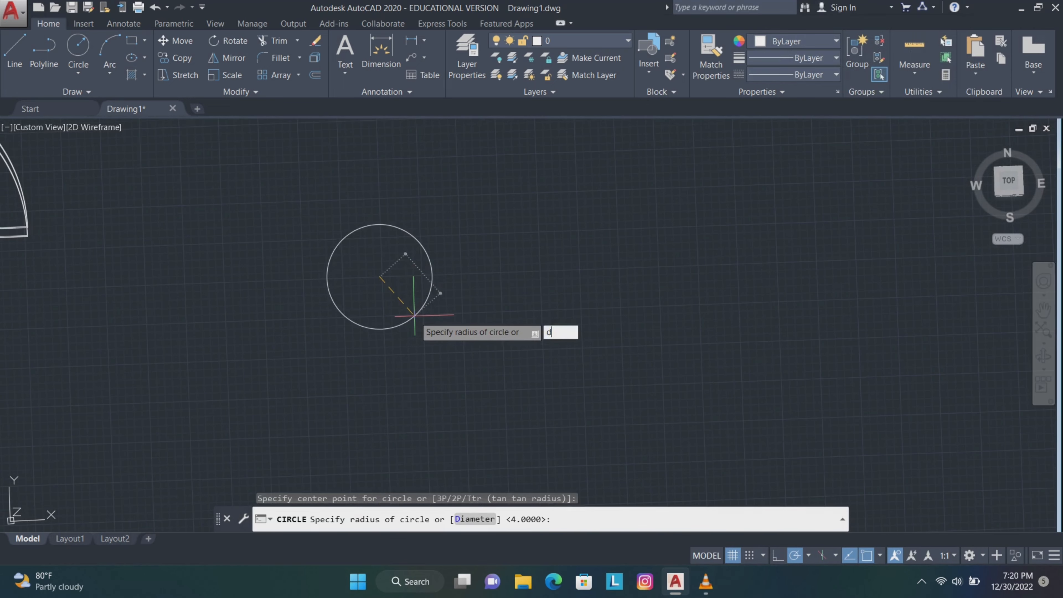
key("Return")
key("Return")
- Draw a concentric circle of diameter 5.5 inside the 7-diameter circle
key("Return")
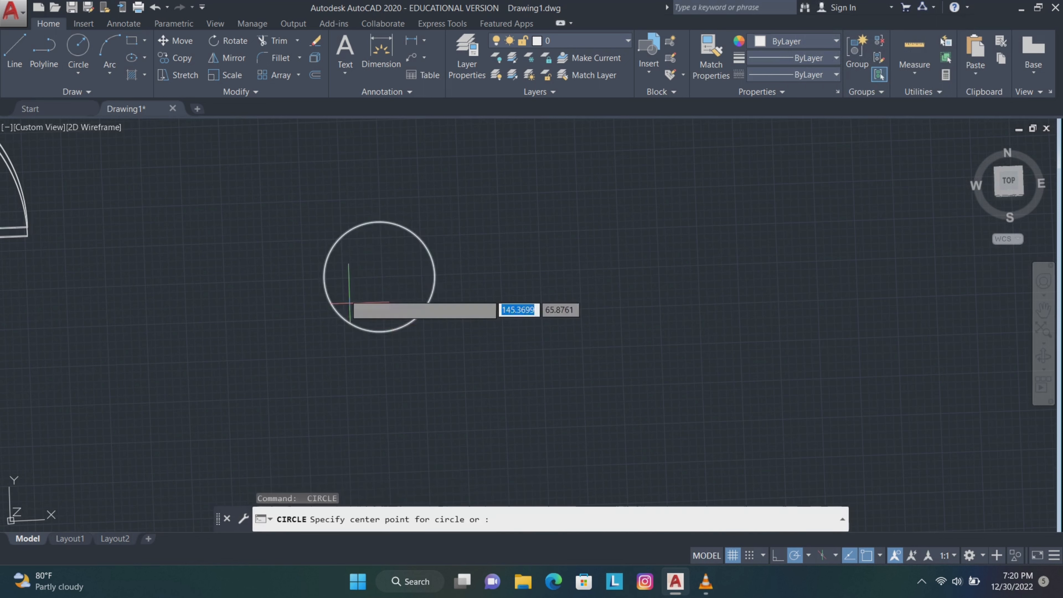
left_click(380, 276)
type("d")
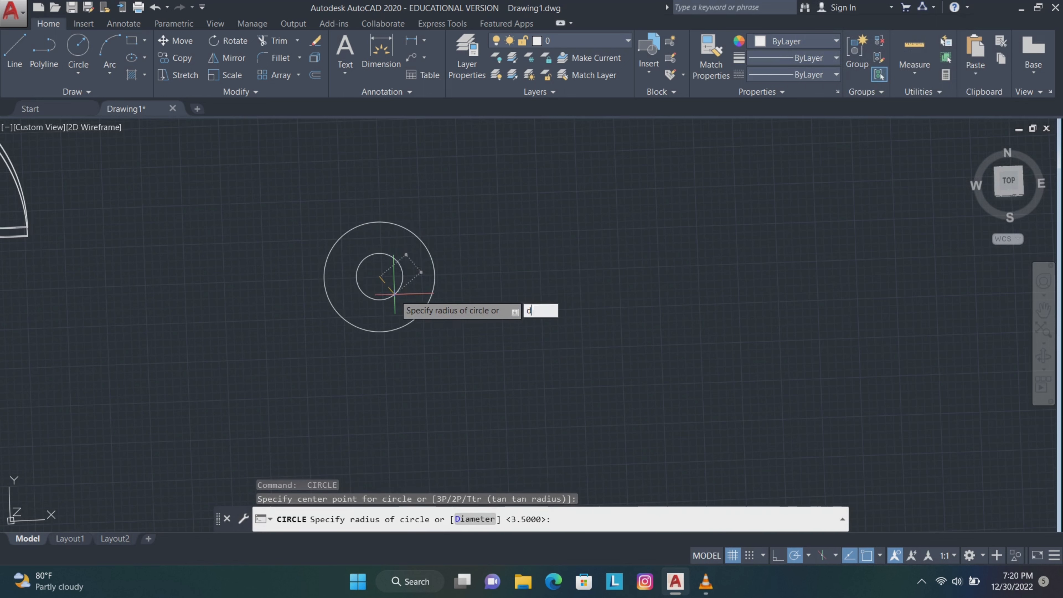
key("Return")
type("5.5")
key("Return")
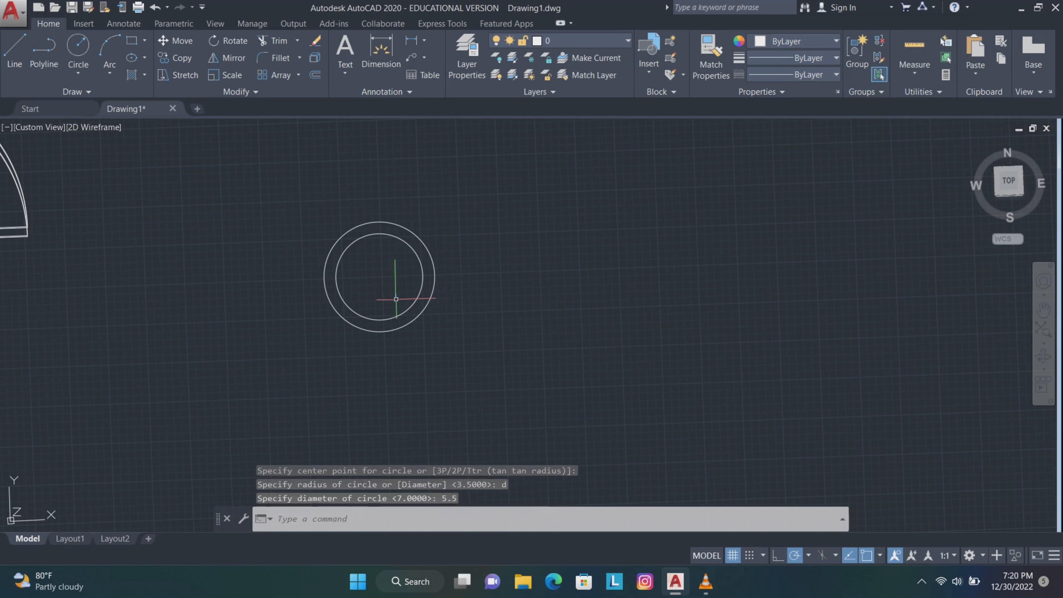
- Draw another concentric circle of diameter 5 about the same centre
key("Return")
left_click(380, 276)
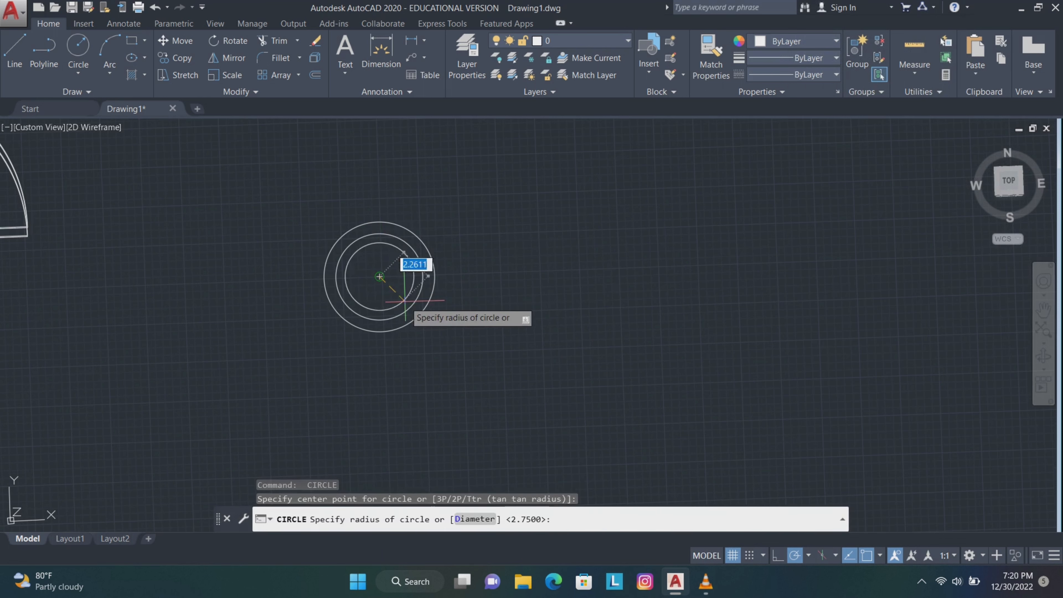
type("d")
key("Return")
key("Return")
- Draw a fourth concentric circle of diameter 4 about the same centre
key("Return")
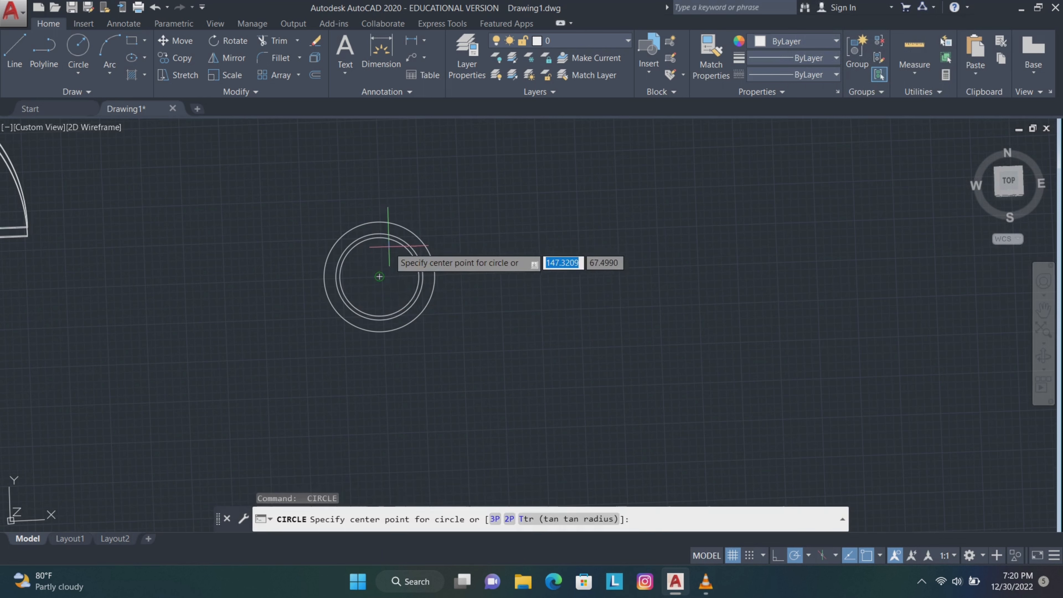
left_click(379, 277)
type("d")
key("Return")
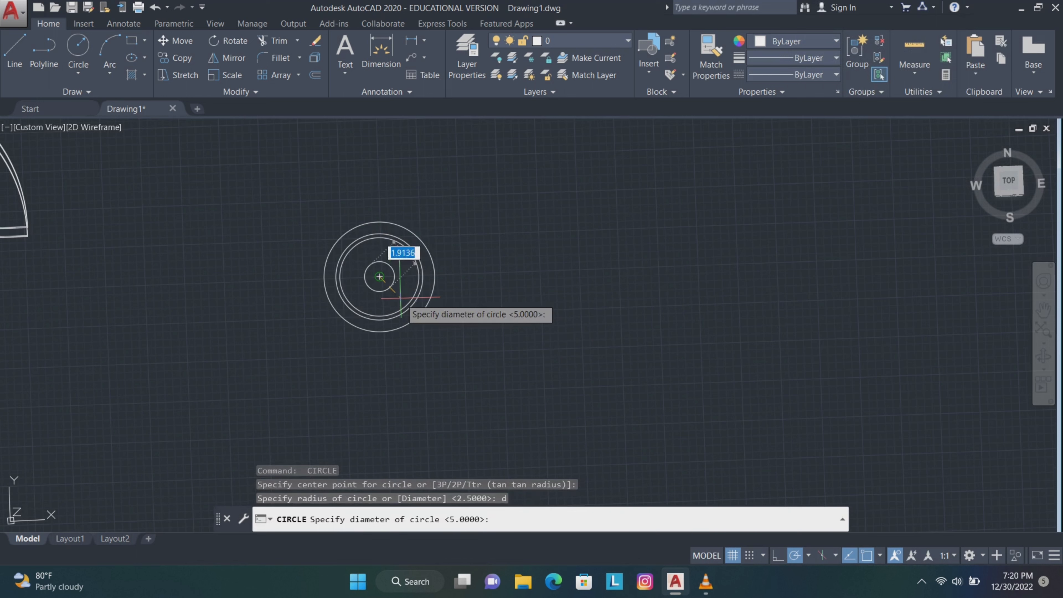
type("4")
key("Return")
- Draw a line from the common centre to the top of the 5.5-diameter circle, and delete that circle
type("l")
key("Return")
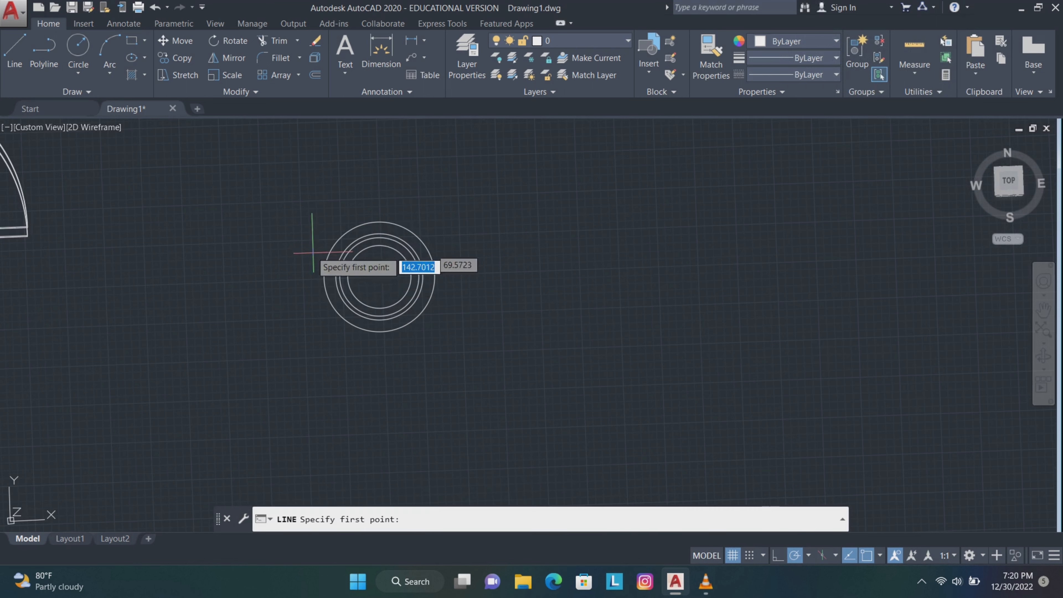
left_click(379, 276)
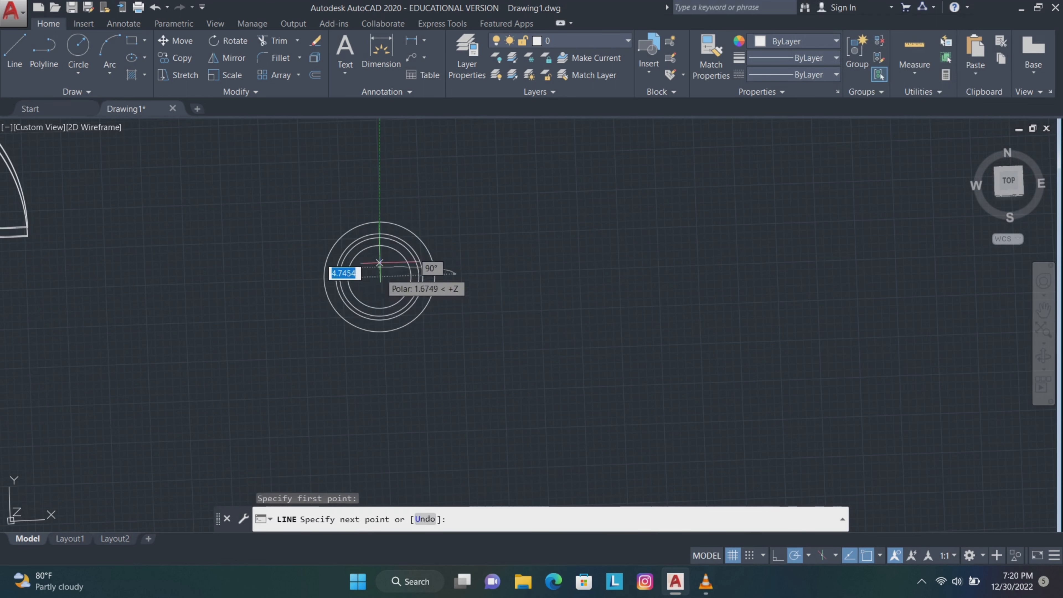
left_click(378, 233)
key("Escape")
left_click(357, 237)
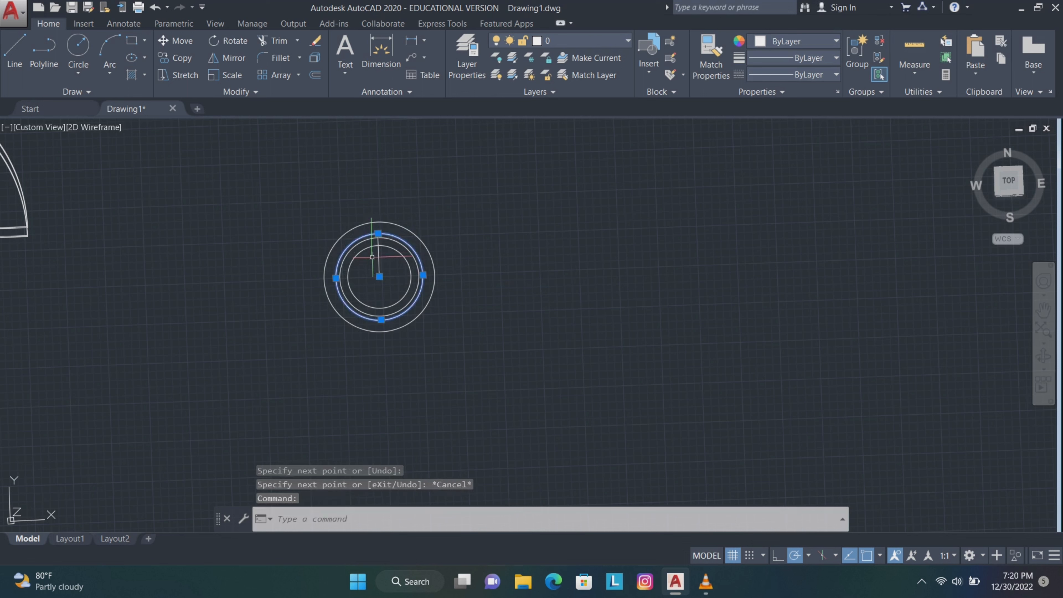
key("Delete")
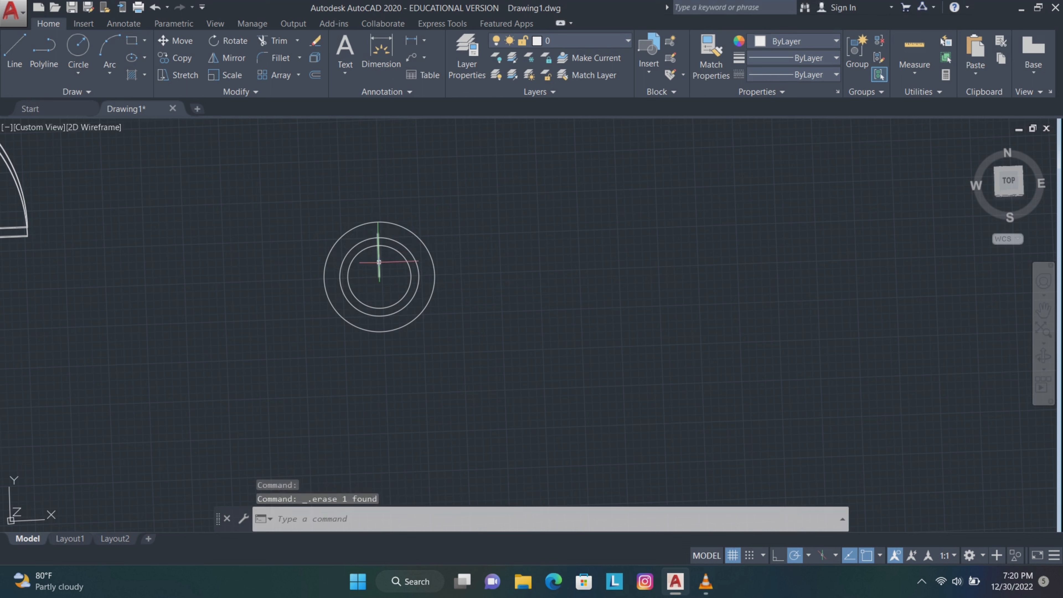
- Create a polar array of the line around the circles' centre with 5 items
left_click(379, 262)
key("Down")
key("Return")
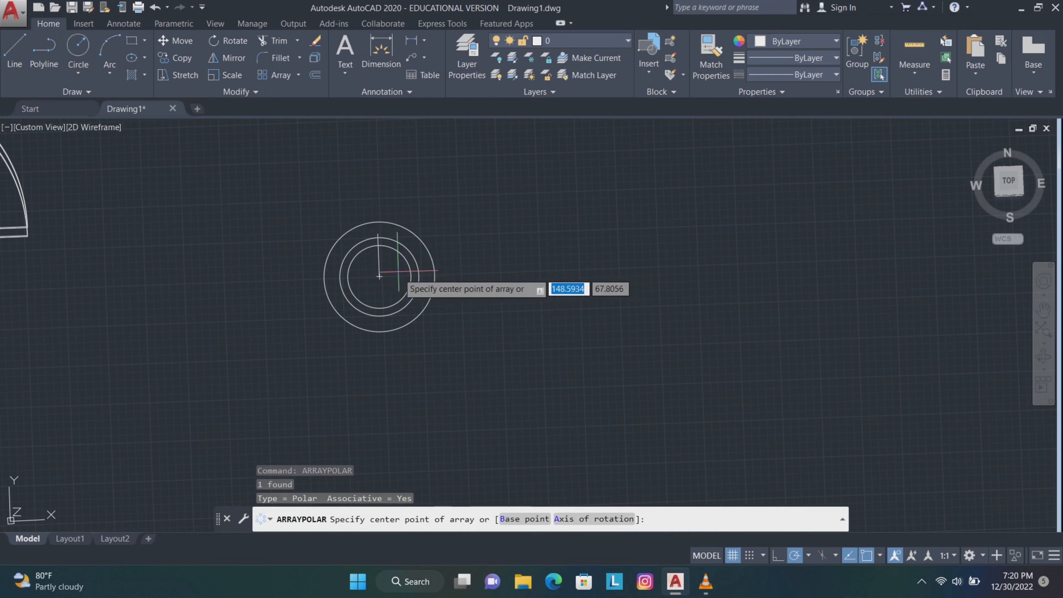
left_click(380, 276)
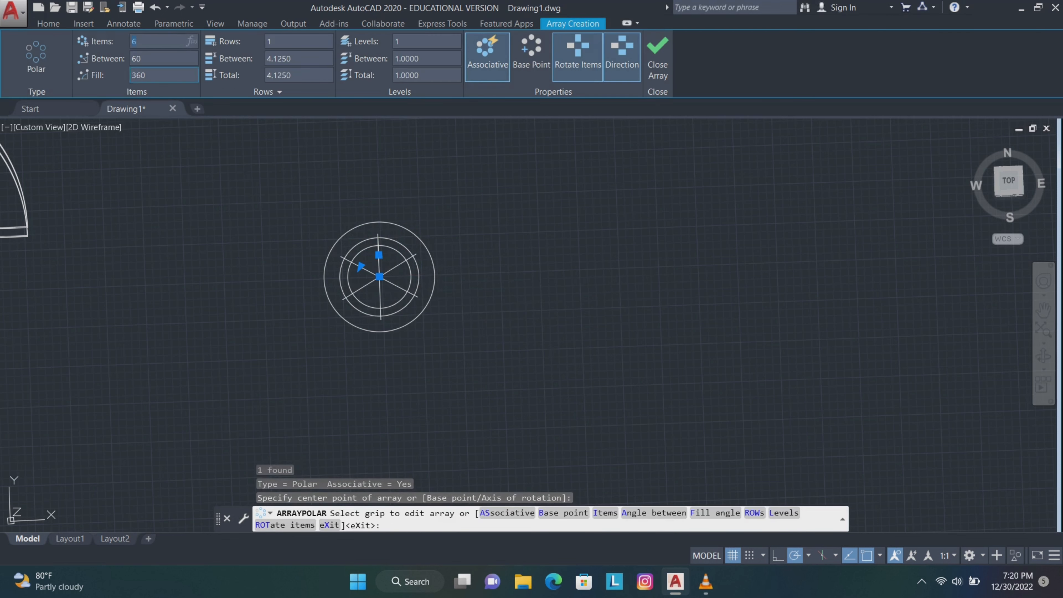
key("Return")
key("Return")
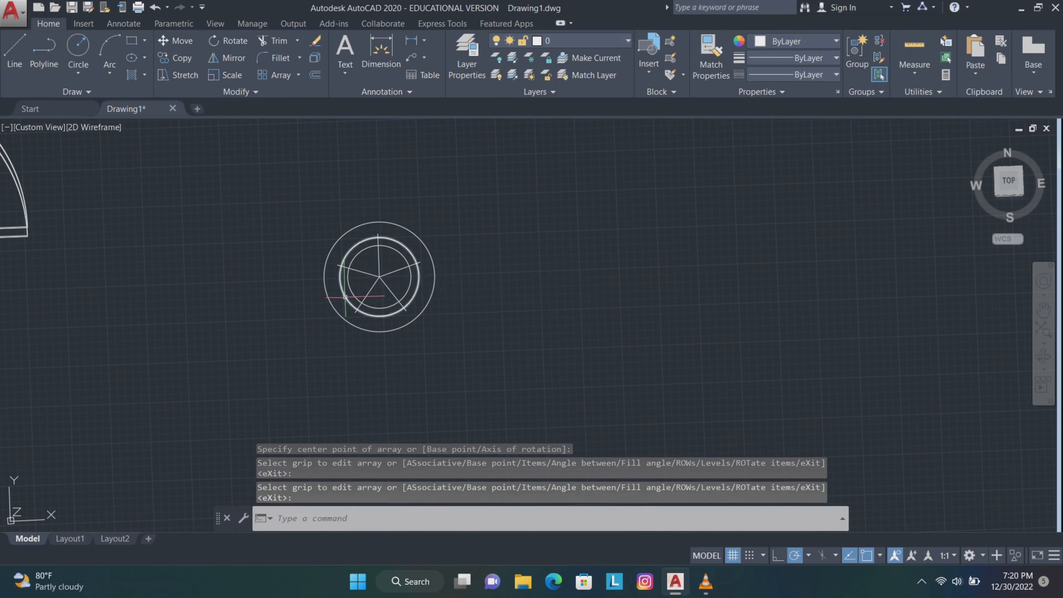
- Draw a closed five-pointed star with lines connecting the outer ends of the five spokes
left_click(15, 52)
scroll(379, 243, "up", 2)
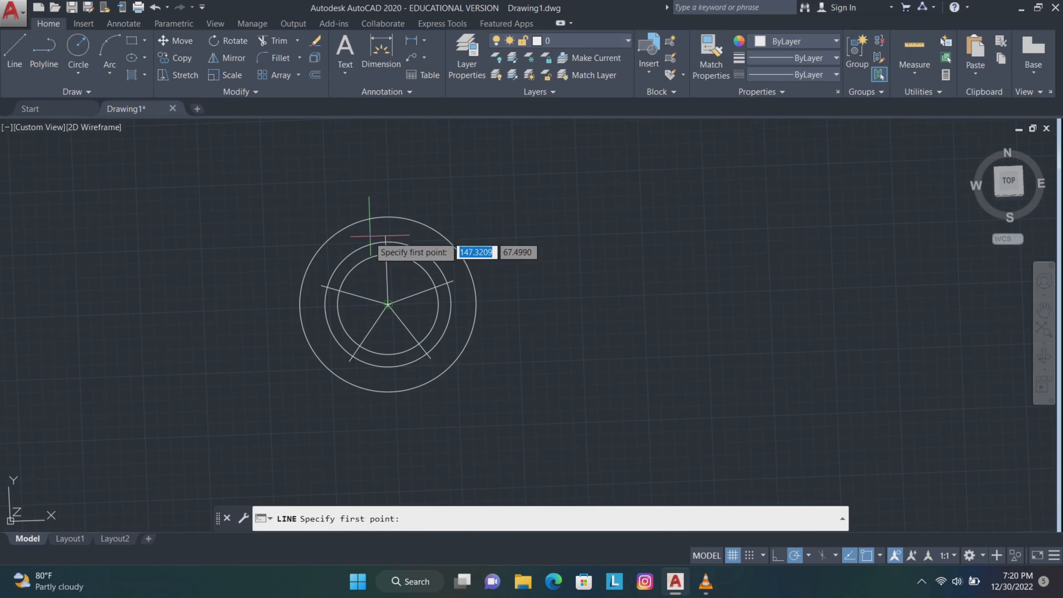
left_click(385, 236)
left_click(349, 359)
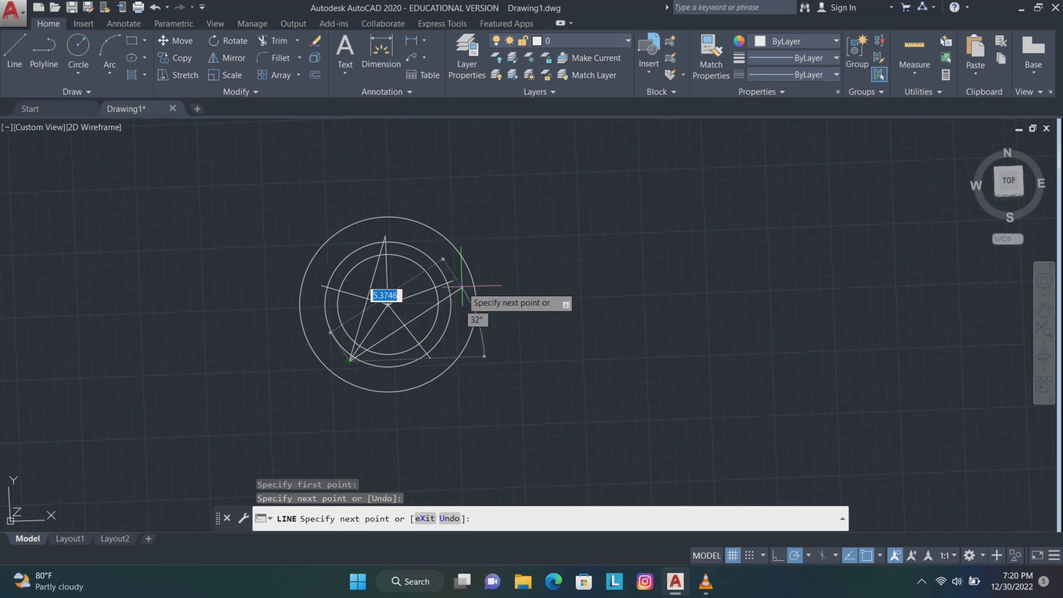
left_click(453, 280)
left_click(321, 285)
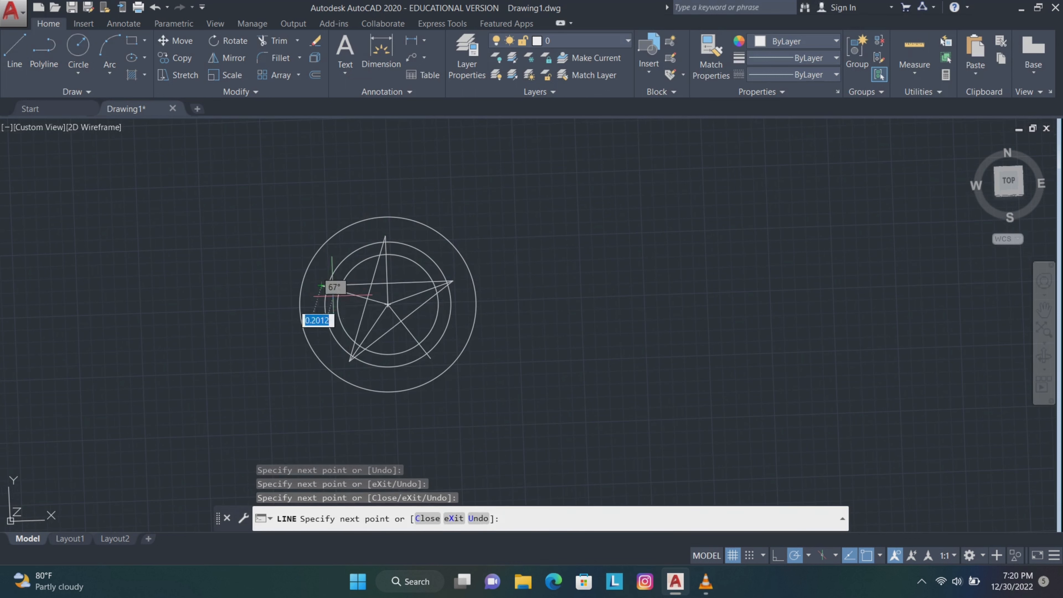
left_click(429, 358)
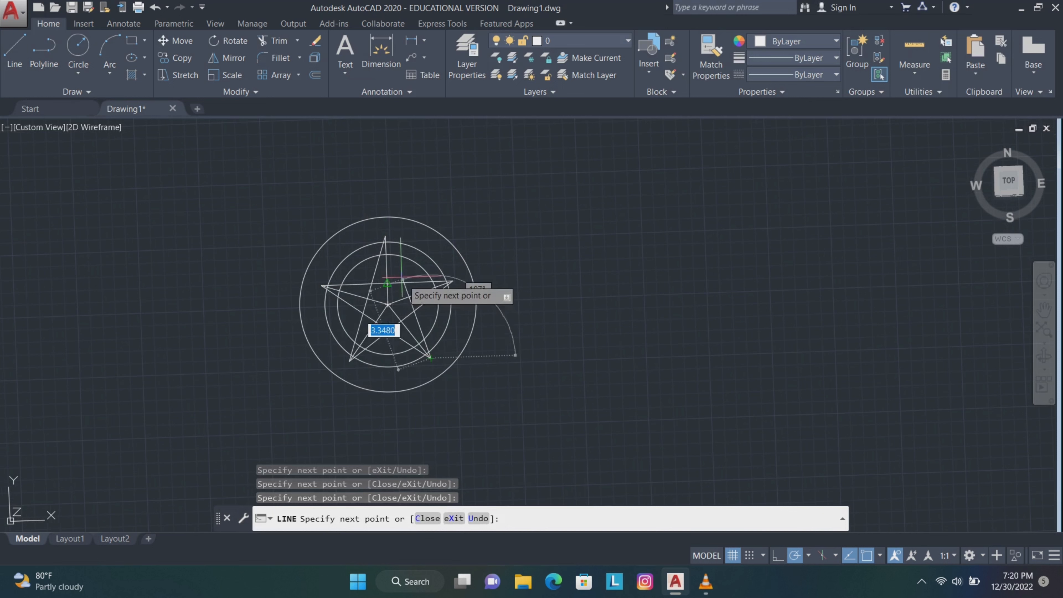
left_click(386, 236)
key("Escape")
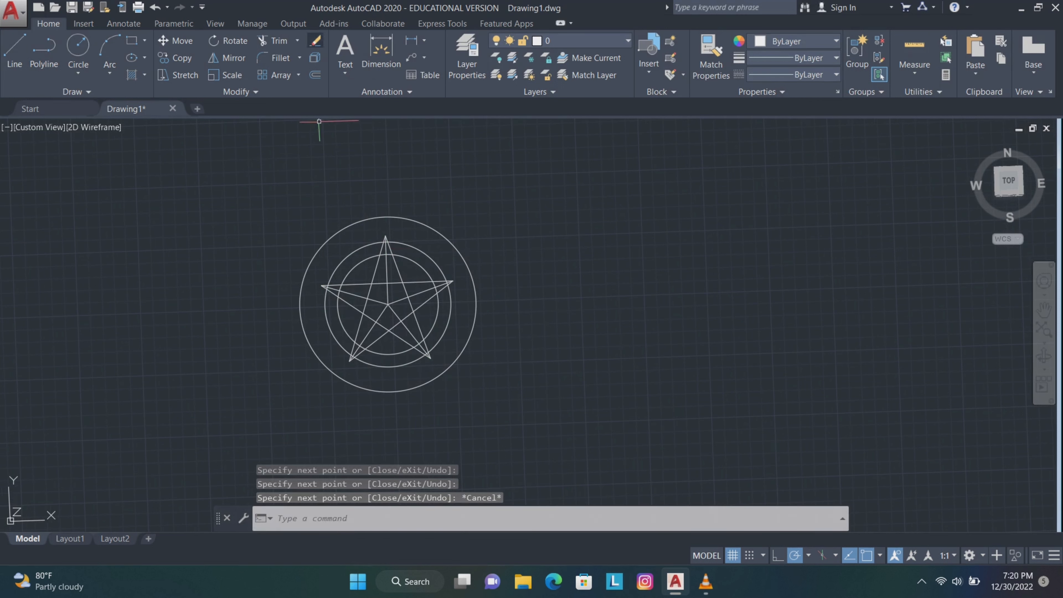
- Erase the polar array of five spokes inside the star
left_click(315, 41)
left_click(387, 300)
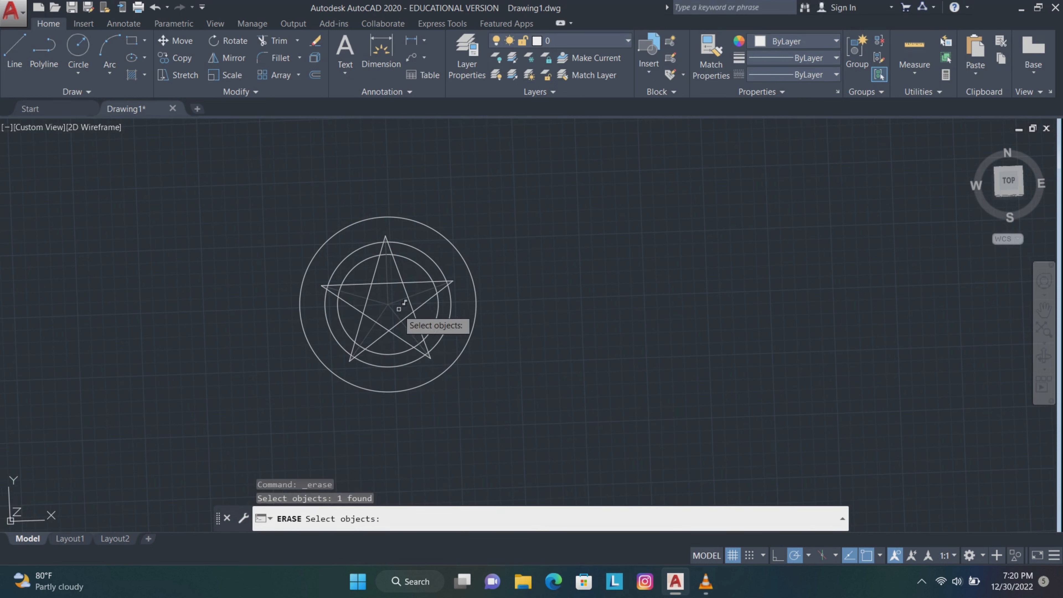
key("Return")
left_click(274, 41)
scroll(394, 226, "up", 5)
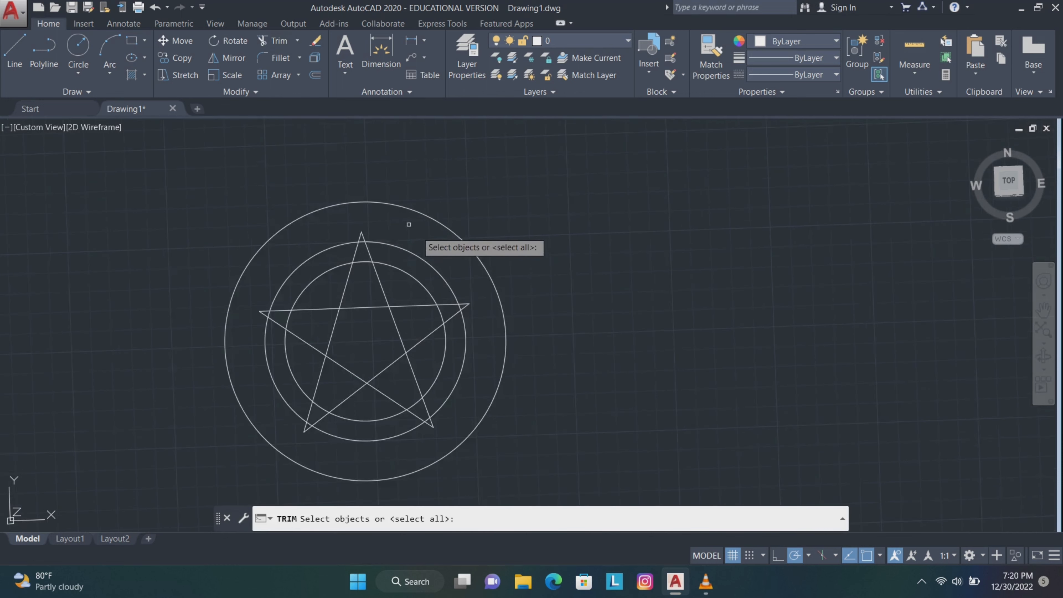
left_click(370, 237)
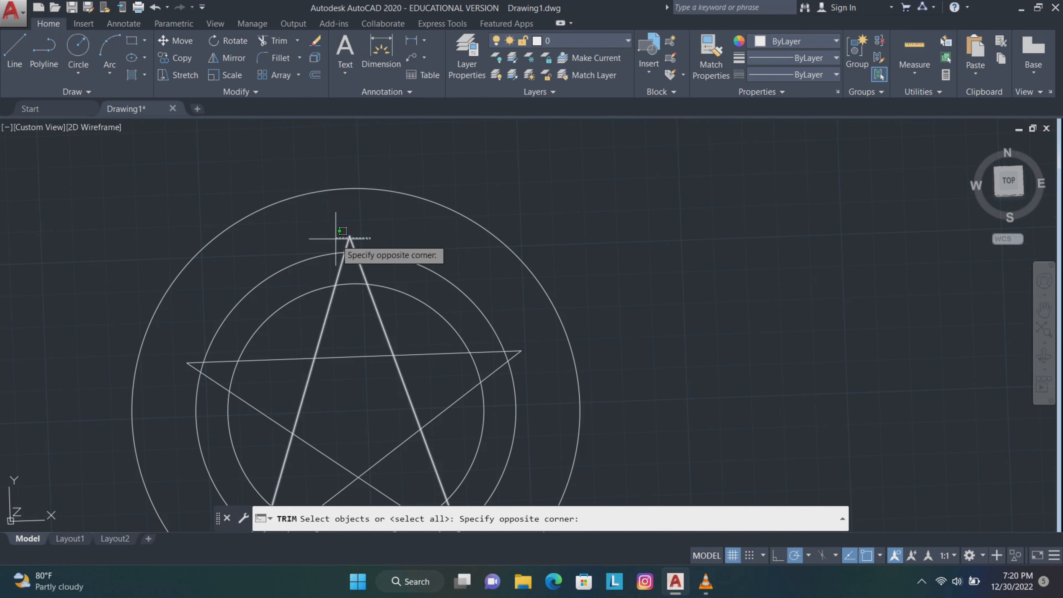
key("Escape")
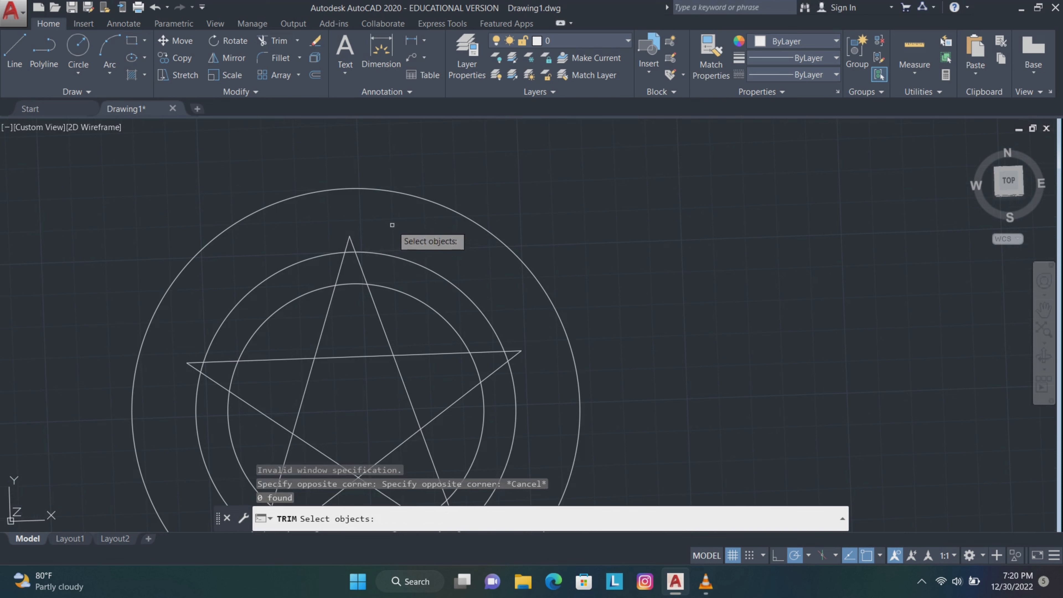
- Trim the star's top, right and left tips where they extend beyond the 5-diameter circle
left_click(278, 41)
key("Return")
left_click(364, 234)
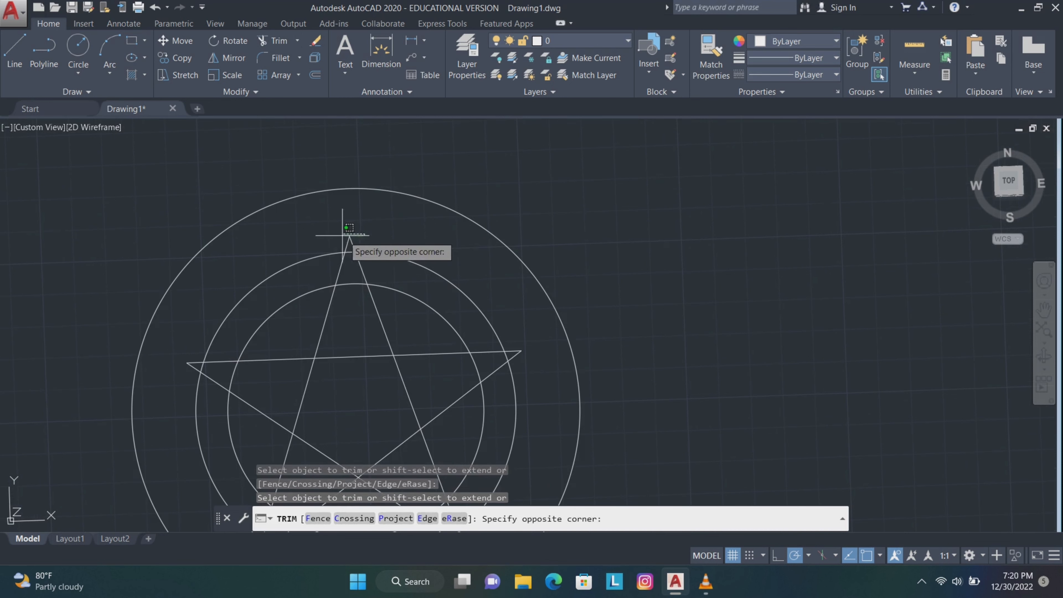
left_click(523, 360)
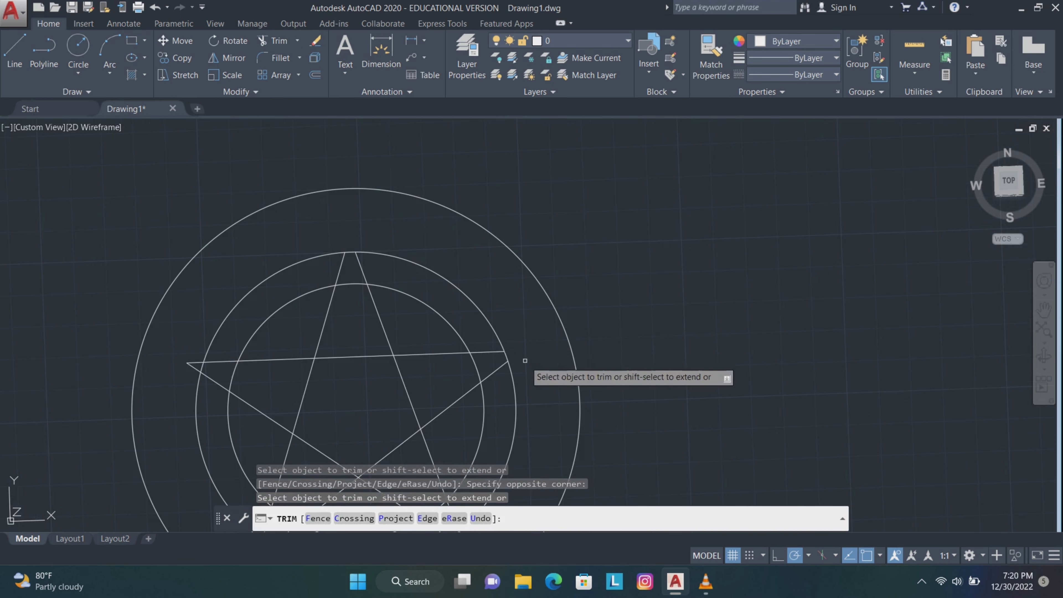
scroll(508, 365, "down", 2)
left_click(321, 353)
left_click(310, 364)
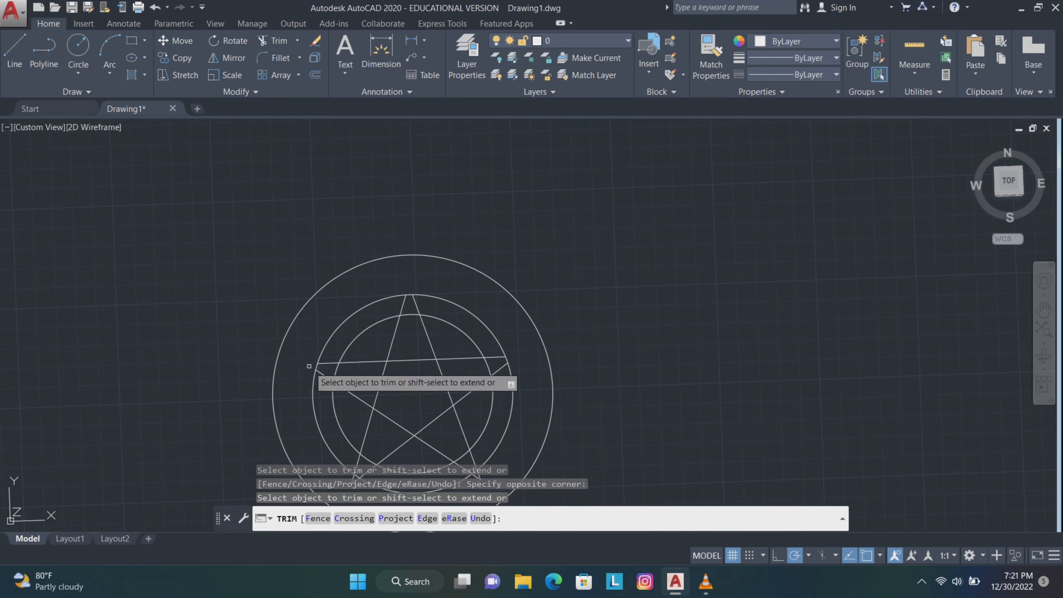
key("Escape")
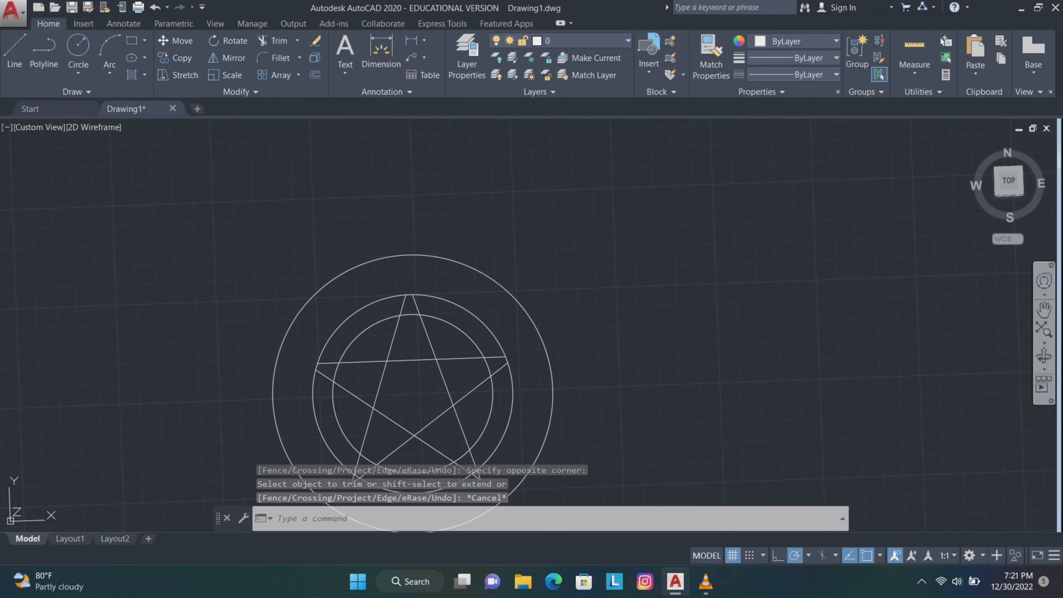
- Trim the star's two lower tips where they extend beyond the 5-diameter circle
left_click(1044, 310)
left_click_drag(338, 307, 391, 214)
key("Escape")
left_click(278, 41)
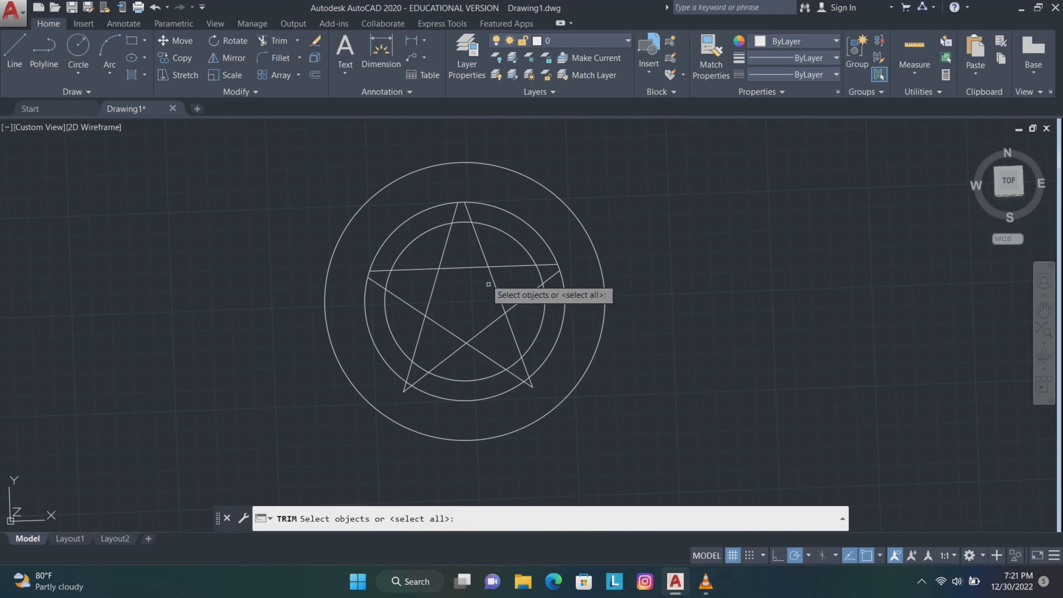
key("Return")
left_click(535, 381)
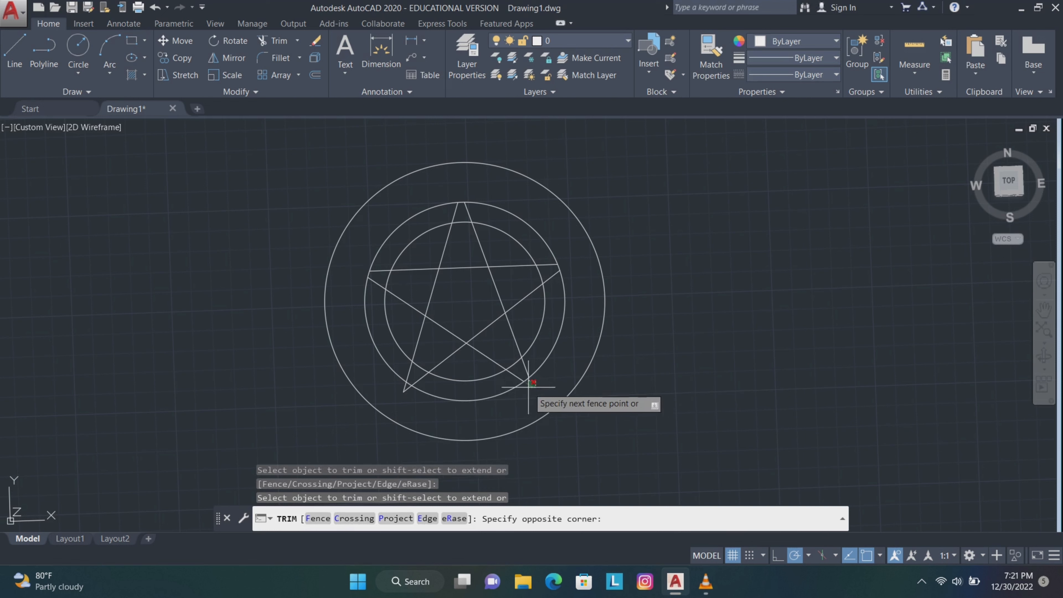
left_click(525, 392)
left_click(406, 397)
- Trim the remaining star lines between the 5-diameter and 4-diameter circles so the arms end at the inner circle
left_click(409, 378)
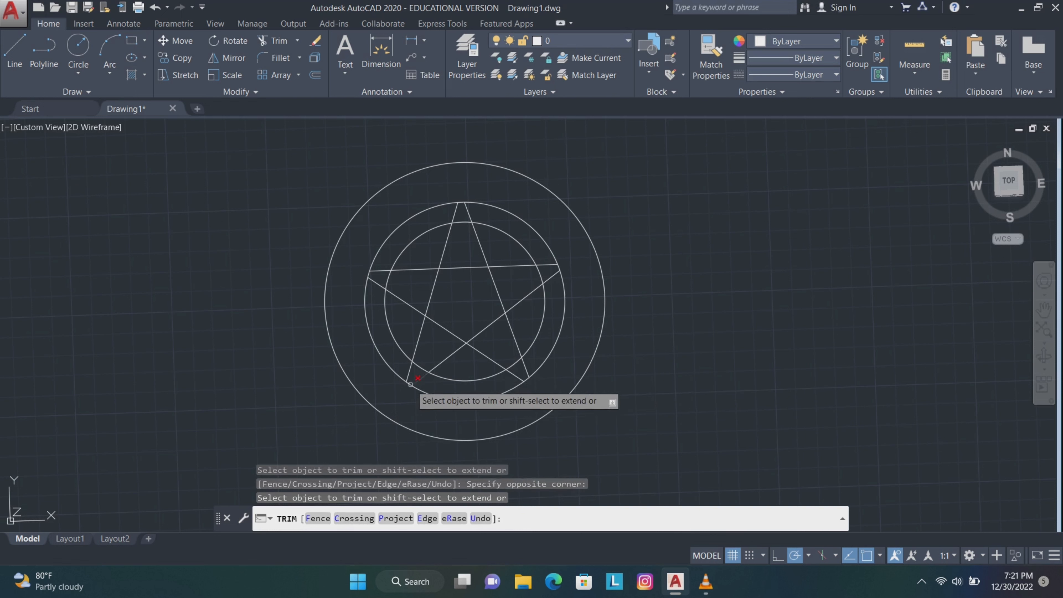
left_click(369, 282)
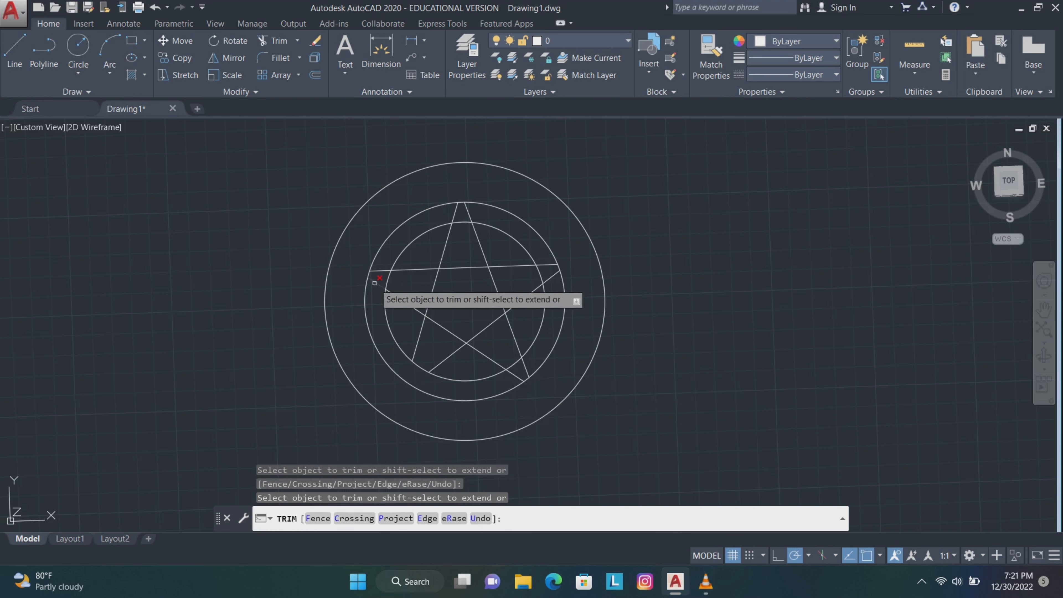
left_click(376, 271)
left_click(457, 212)
left_click(467, 215)
left_click(552, 264)
left_click(552, 277)
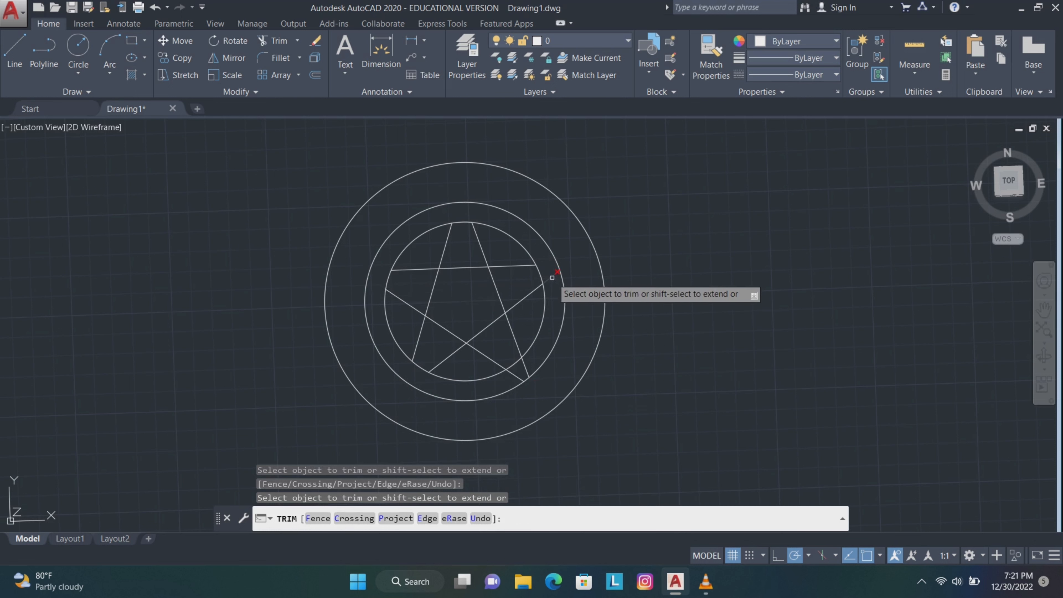
left_click(525, 367)
left_click(516, 376)
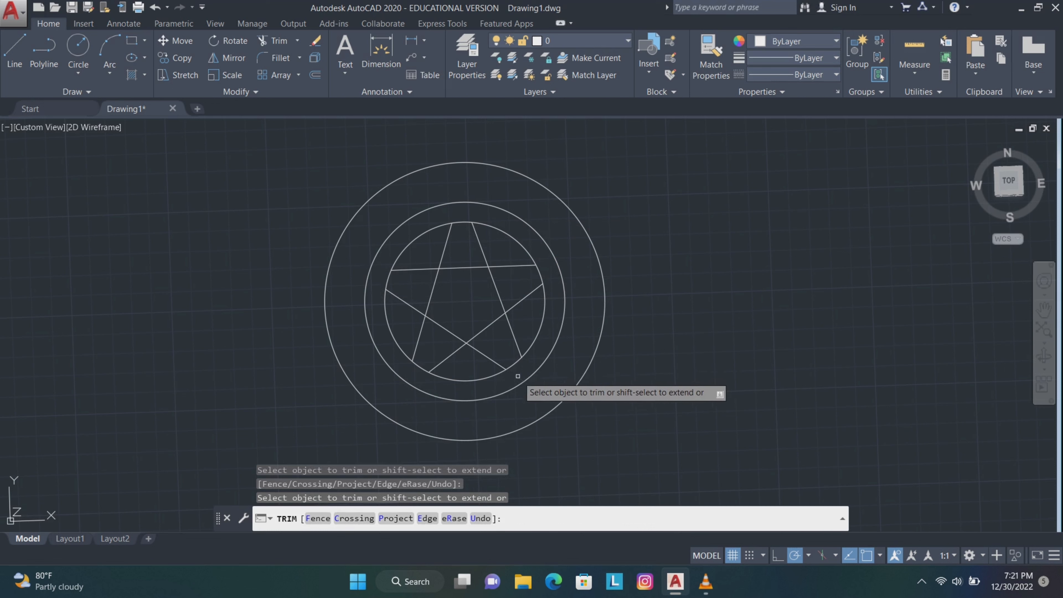
- Trim the five crossing segments that form the pentagon inside the star, leaving only its outline
left_click(498, 318)
left_click(500, 301)
left_click(477, 267)
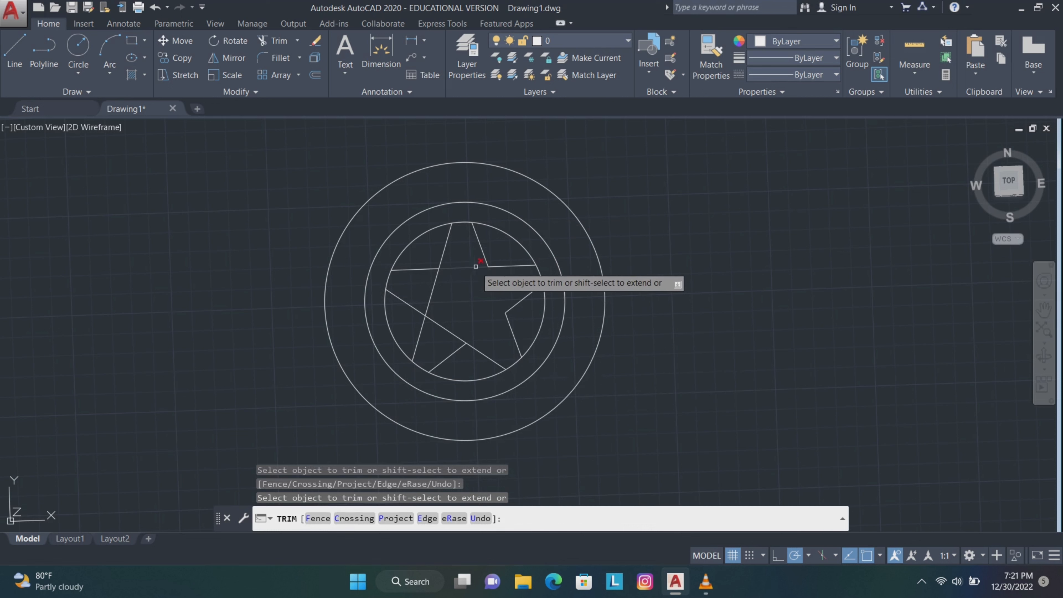
left_click(432, 289)
left_click(450, 333)
key("Escape")
- Draw a circle of radius 0.3 at the centre of the star
left_click(78, 46)
left_click(465, 301)
type("0.3")
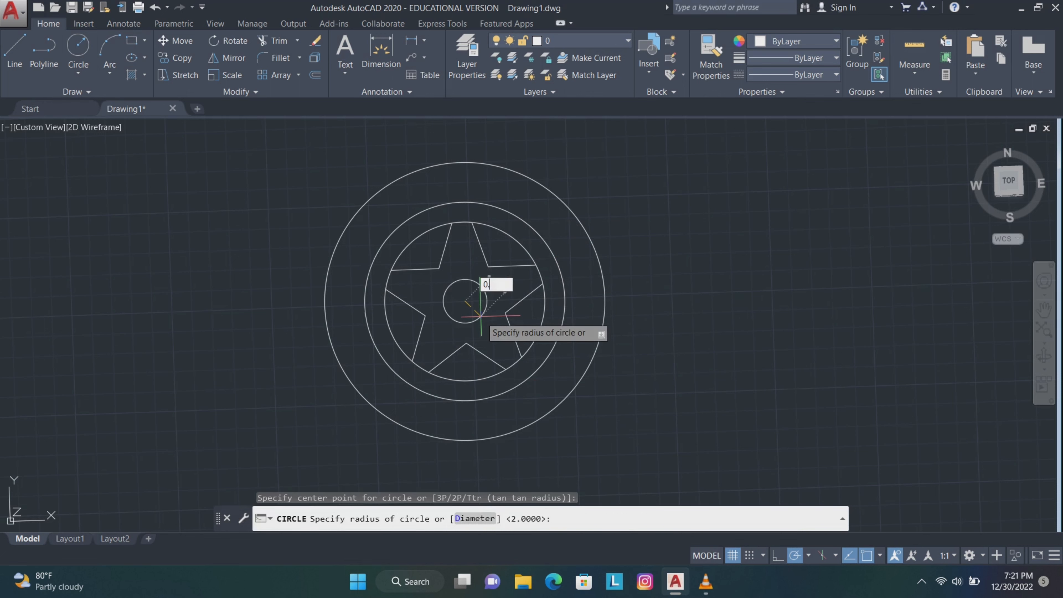
key("Return")
- Draw a slightly larger hub circle around the 0.3-radius circle, using the same centre
key("Return")
left_click(464, 301)
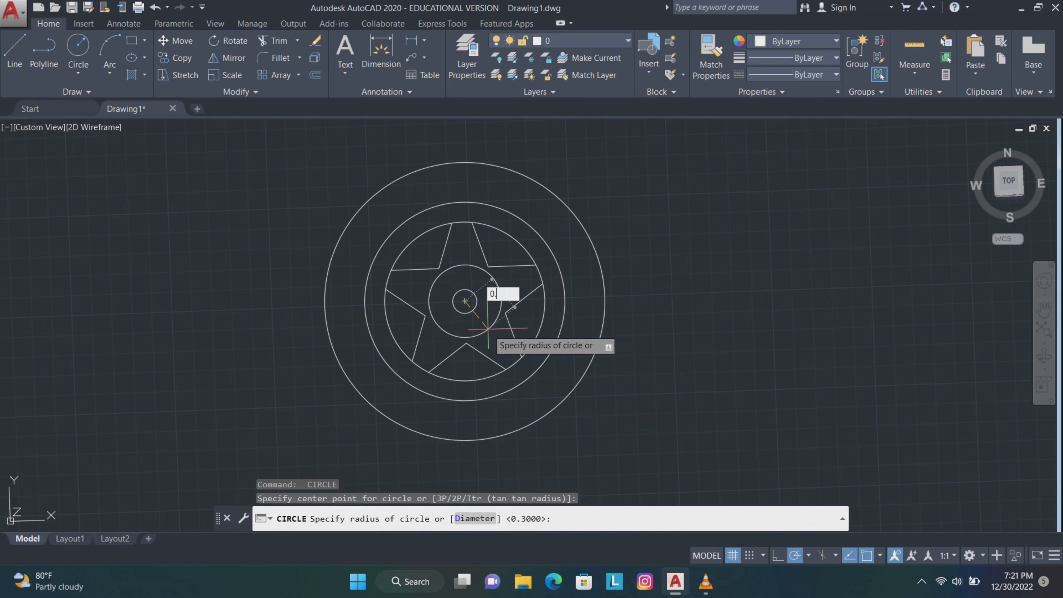
key("Return")
- Select all the wheel's circles and star lines and run Join on them
scroll(775, 329, "down", 4)
left_click_drag(752, 239, 836, 299)
left_click(751, 205)
left_click(414, 290)
left_click_drag(730, 219, 581, 377)
type("join")
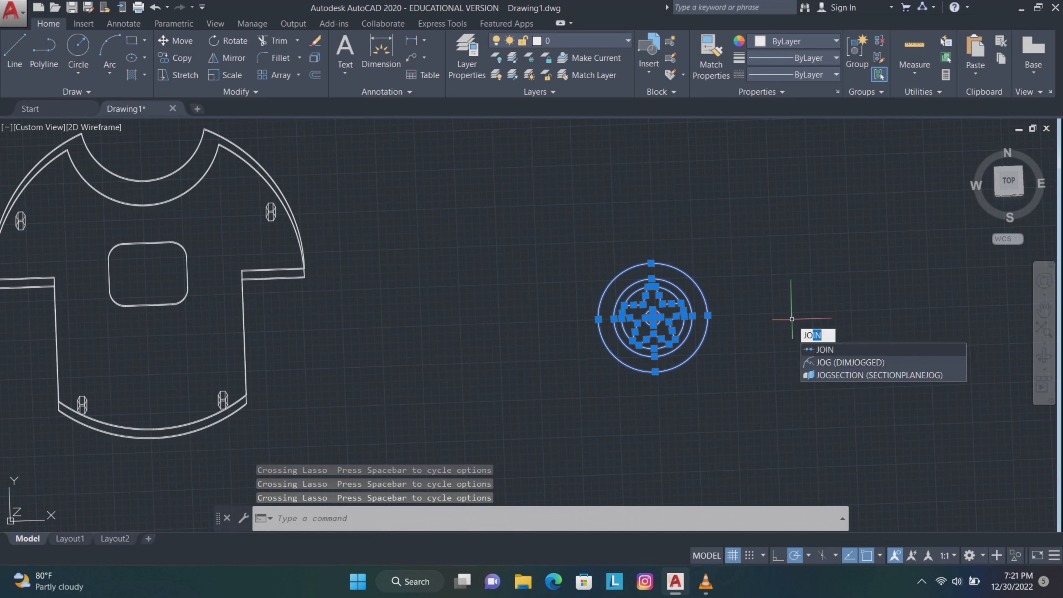
key("Return")
- Presspull the area inside the innermost hub circle to a height of 1
left_click(1043, 356)
left_click_drag(795, 509, 736, 431)
key("Escape")
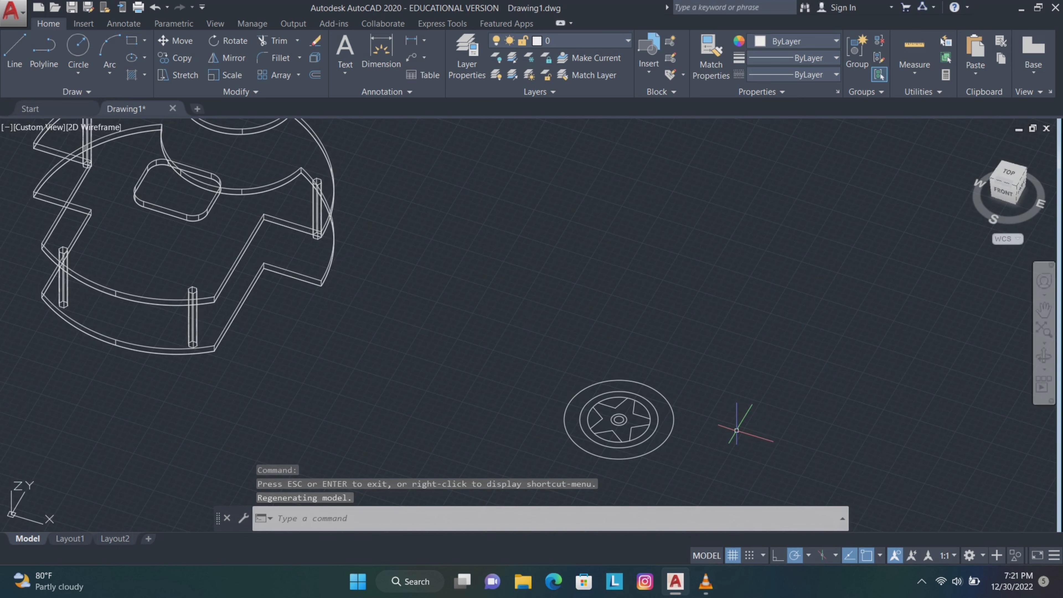
type("pr")
key("Down")
key("Return")
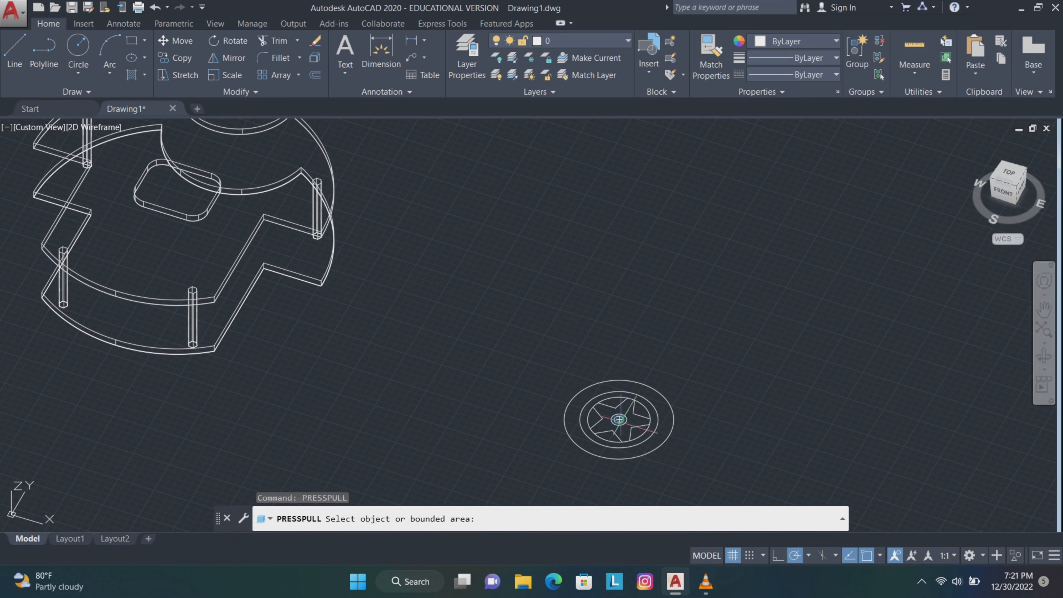
left_click(620, 420)
type("1")
key("Return")
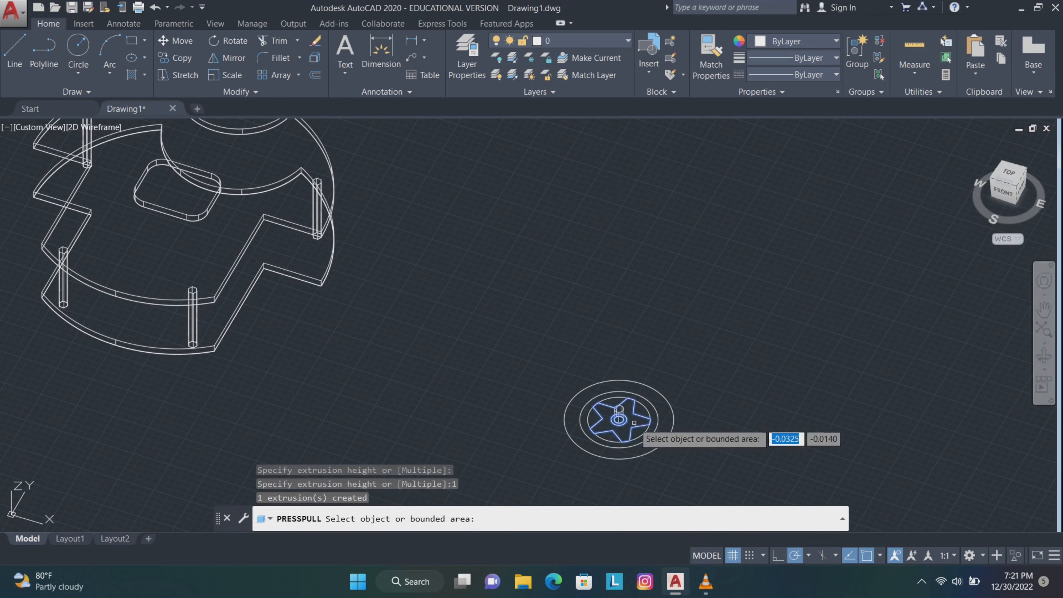
- Presspull the ring between the two hub circles to a height of 2 and the star-shaped area to 1.5
scroll(632, 417, "up", 3)
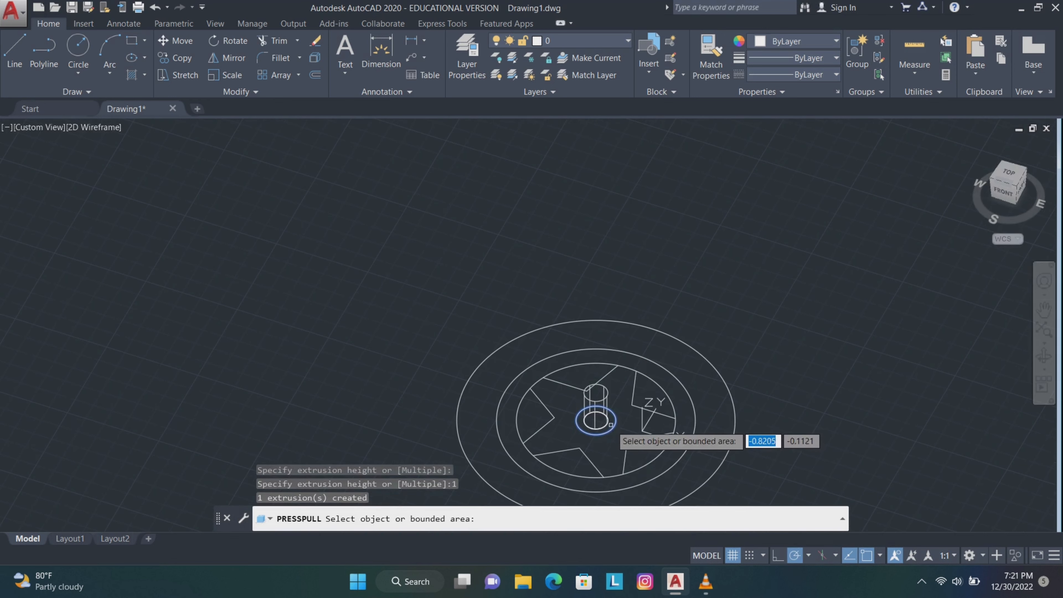
left_click(595, 420)
type("2")
key("Return")
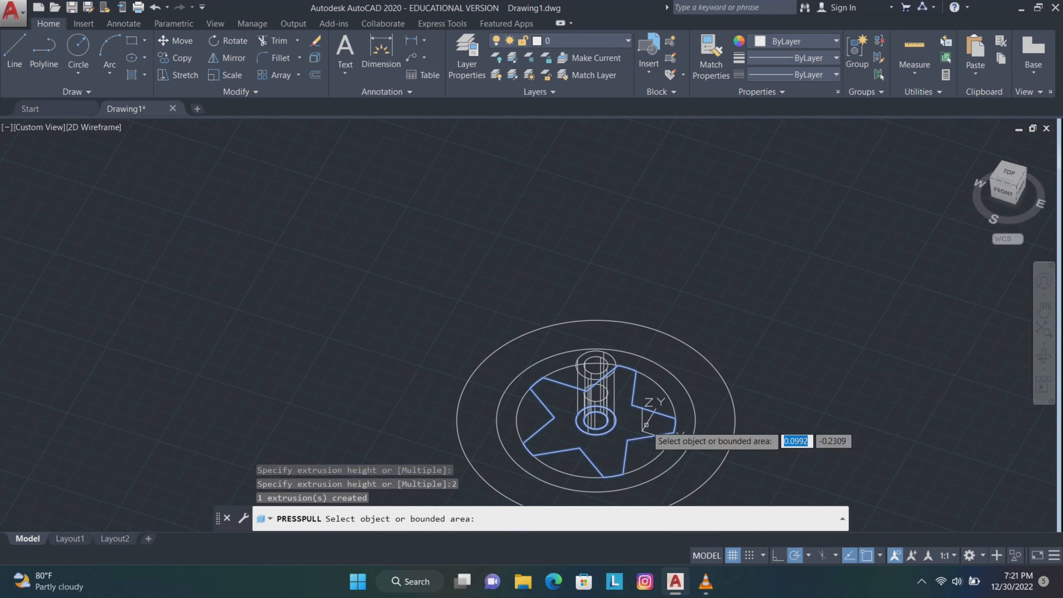
left_click(621, 430)
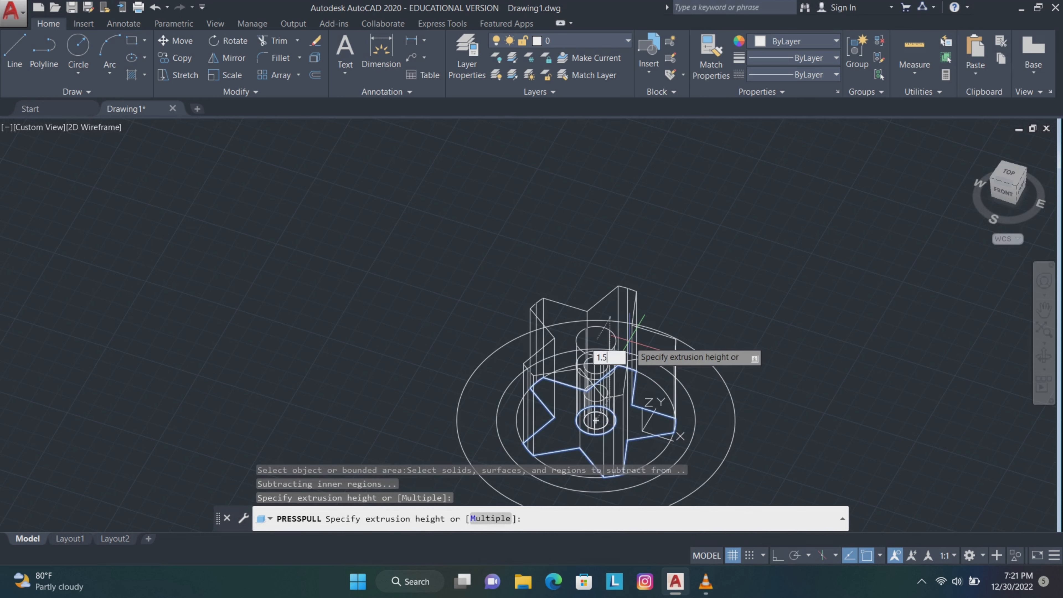
key("Return")
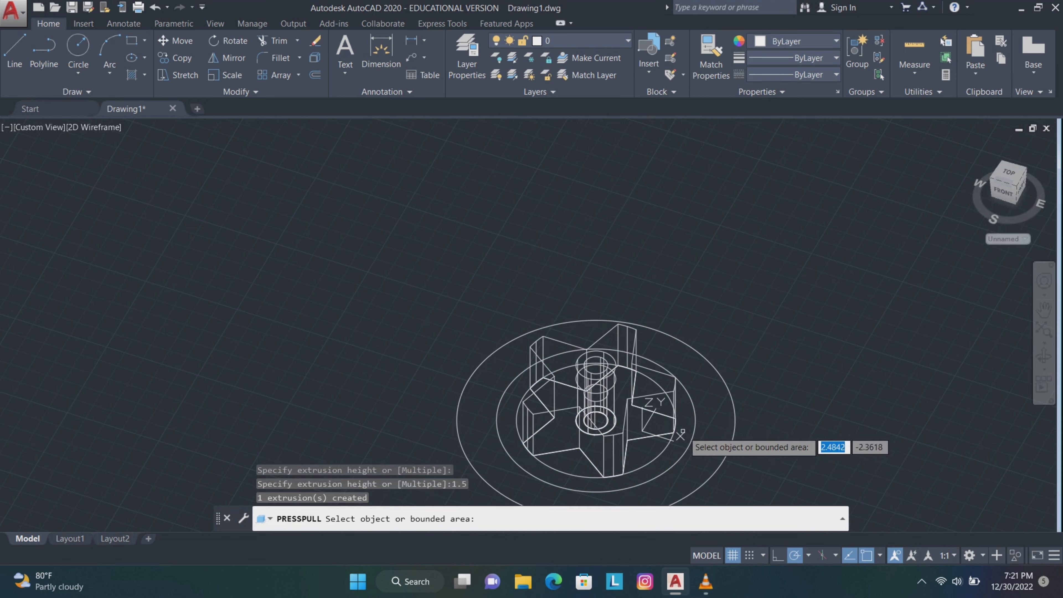
- Presspull the rim ring and the outermost tyre ring of the wheel to a height of 3
left_click(689, 419)
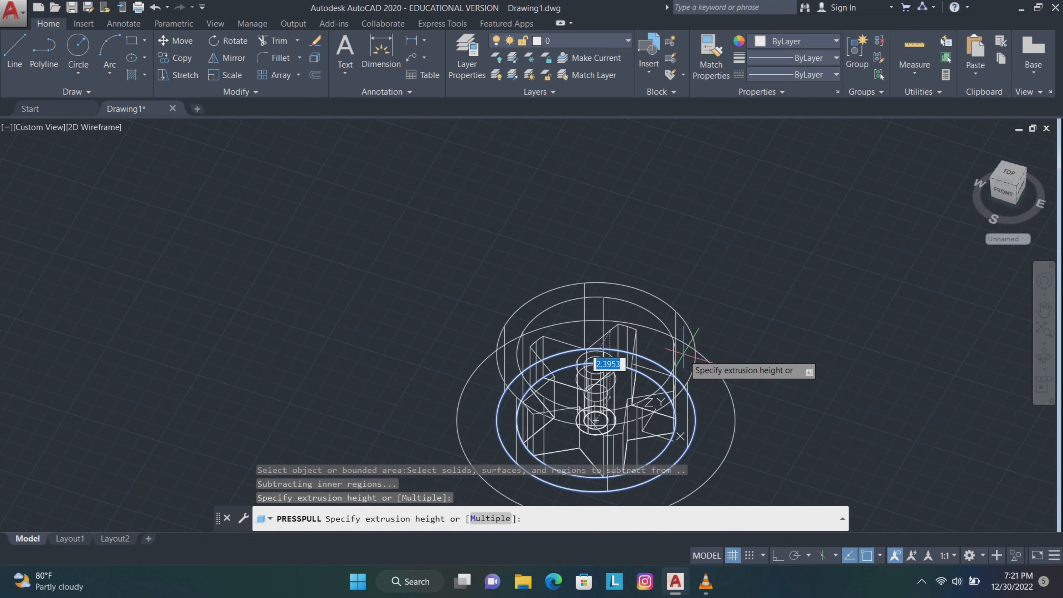
type("3")
key("Return")
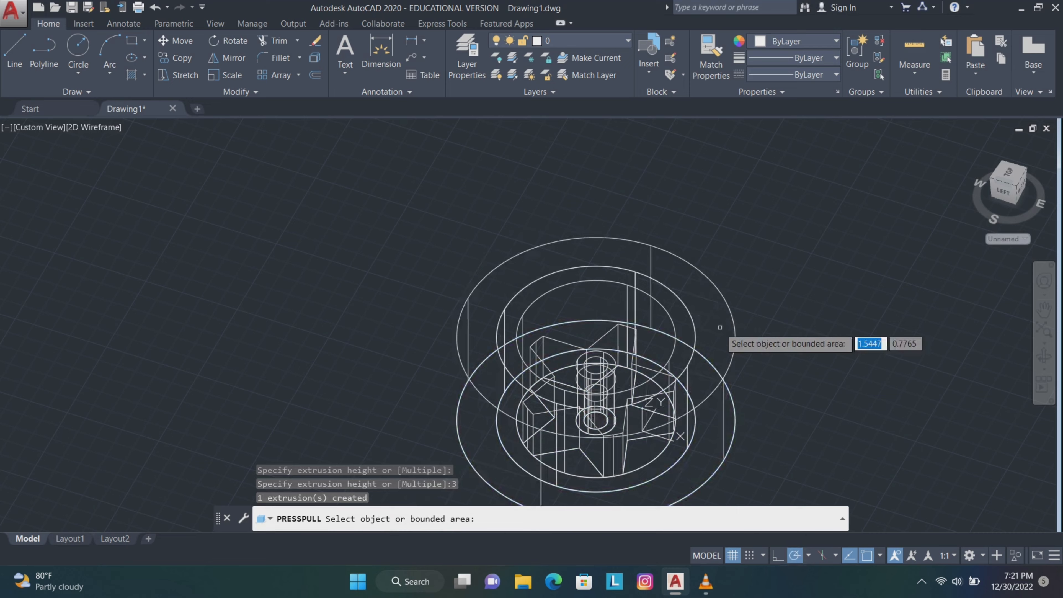
scroll(720, 327, "down", 4)
key("Return")
- Select the entire wheel and stand it upright with 3D Rotate about the Y axis, using its centre as base point
left_click_drag(792, 259, 758, 488)
left_click_drag(805, 294, 719, 215)
key("BackSpace")
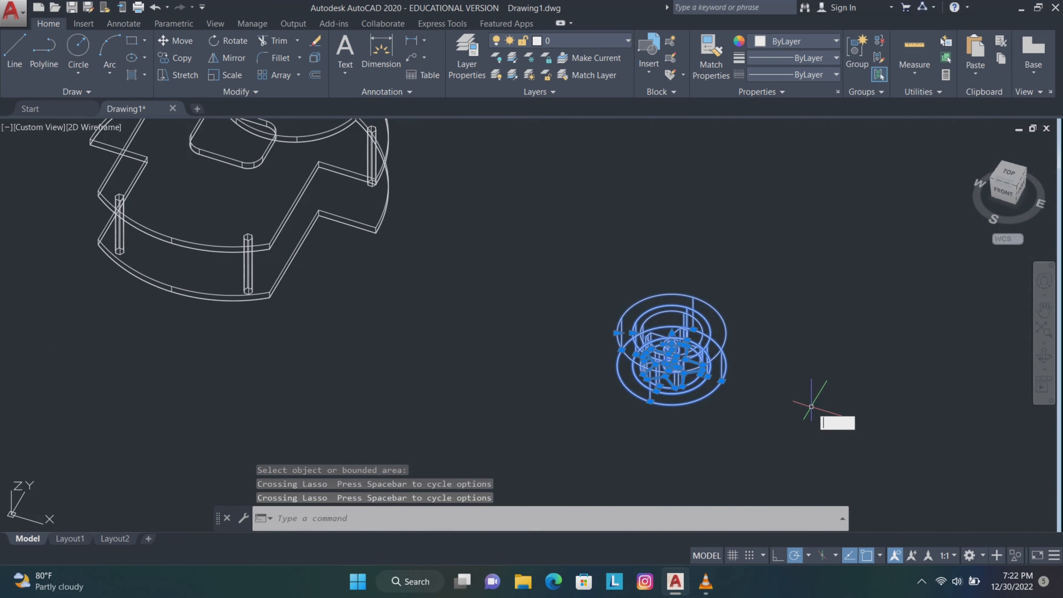
type("3d")
left_click(849, 451)
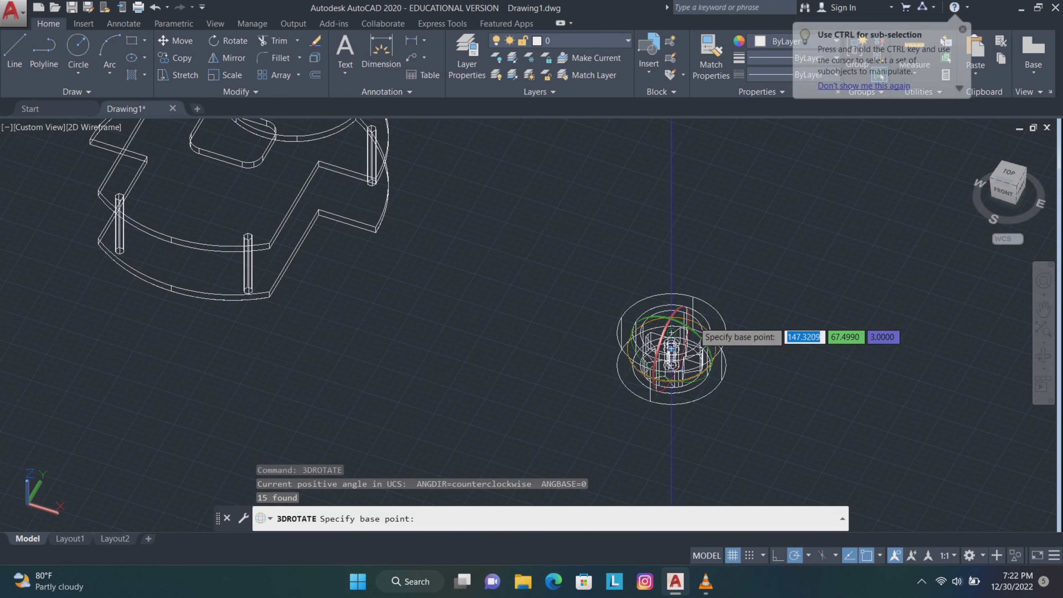
left_click(690, 338)
left_click(672, 232)
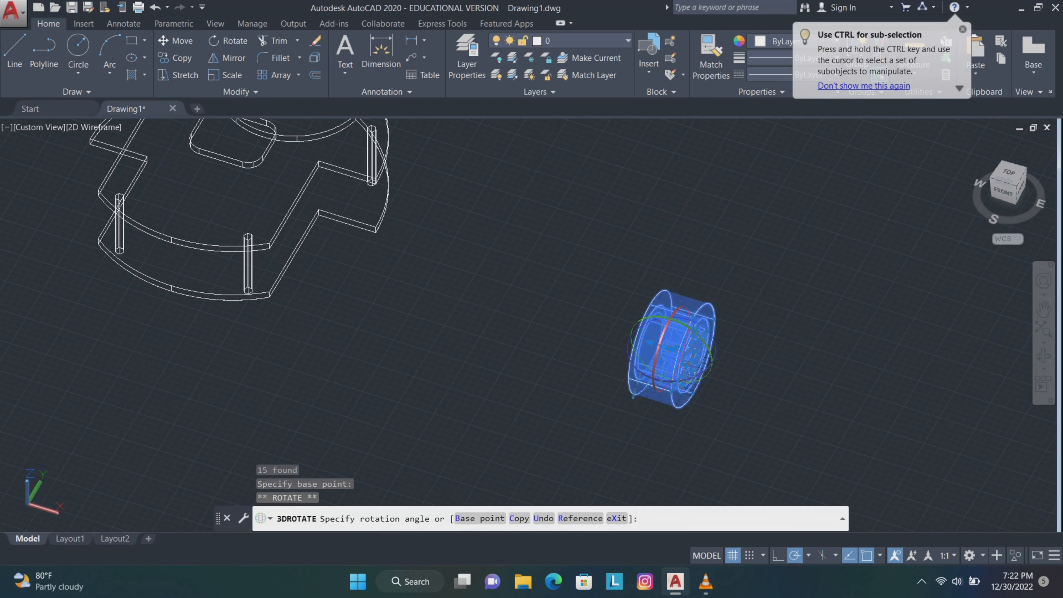
- Display the model in the Realistic visual style from an angle that shows the wheel's face
left_click(1043, 356)
left_click_drag(845, 398, 808, 343)
scroll(808, 343, "up", 2)
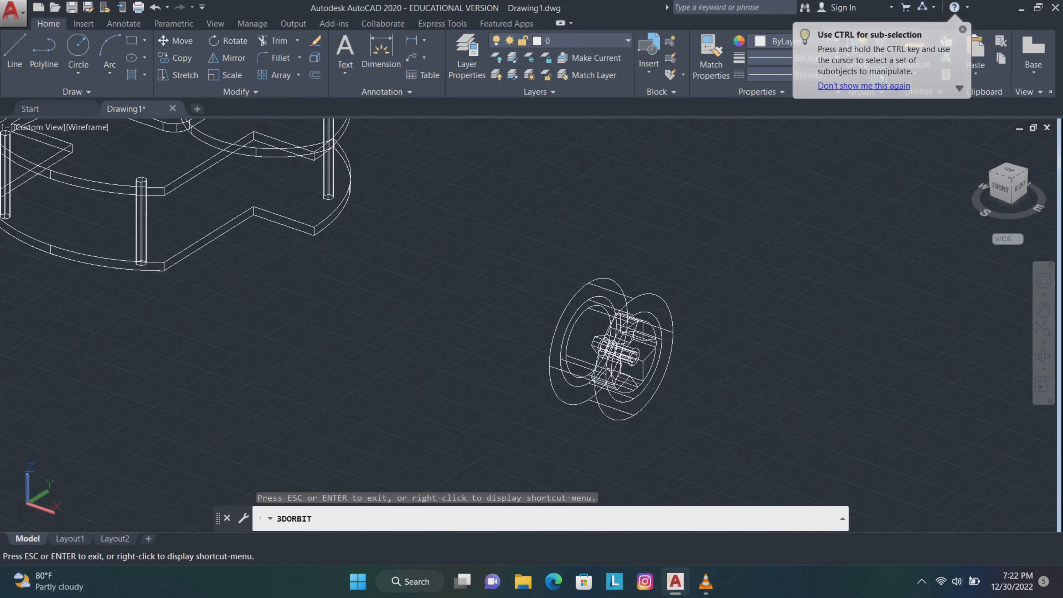
key("Escape")
left_click(93, 127)
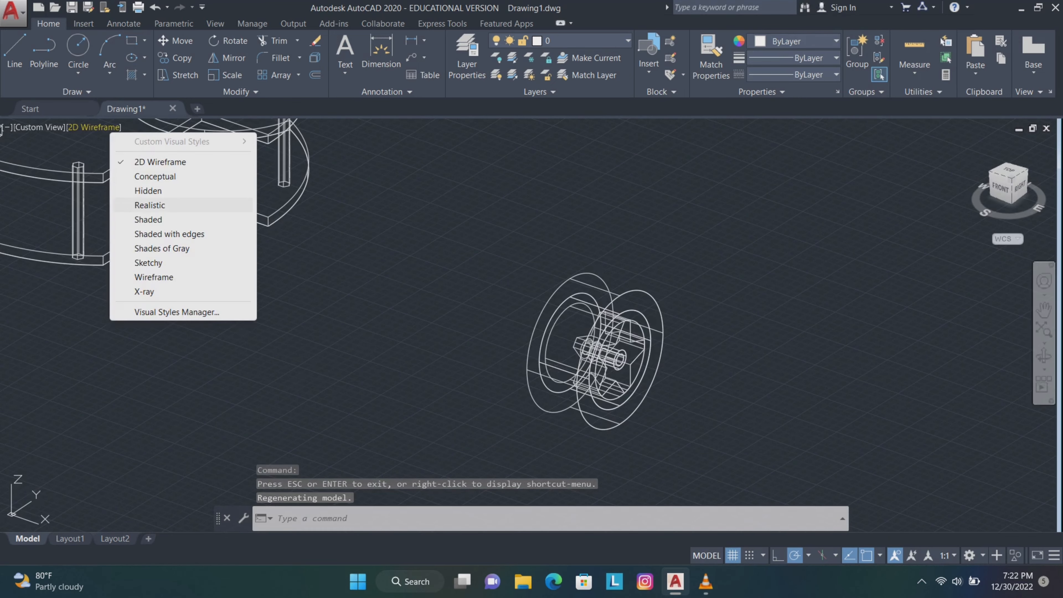
left_click(138, 205)
- Move the star-shaped spoke solid 0.2 units into the wheel in the 180° direction
left_click(621, 337)
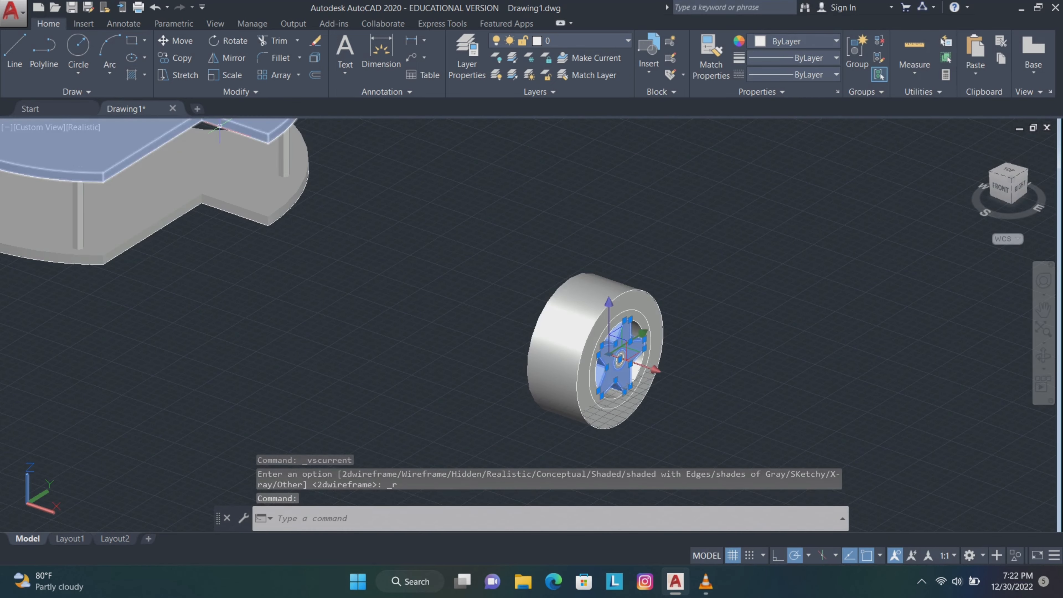
left_click(176, 41)
left_click(373, 367)
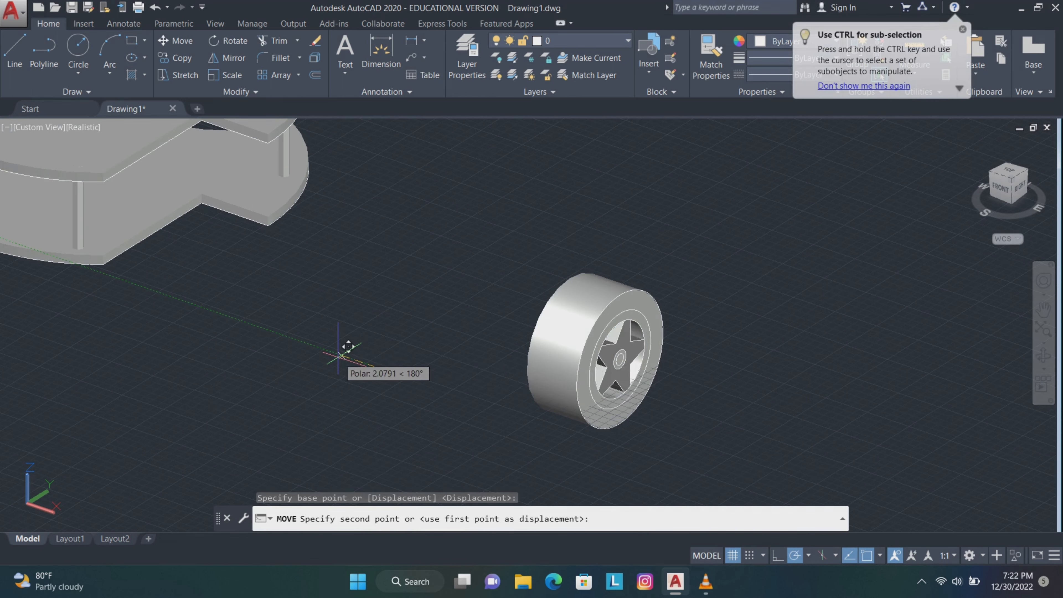
type("0.2")
key("Return")
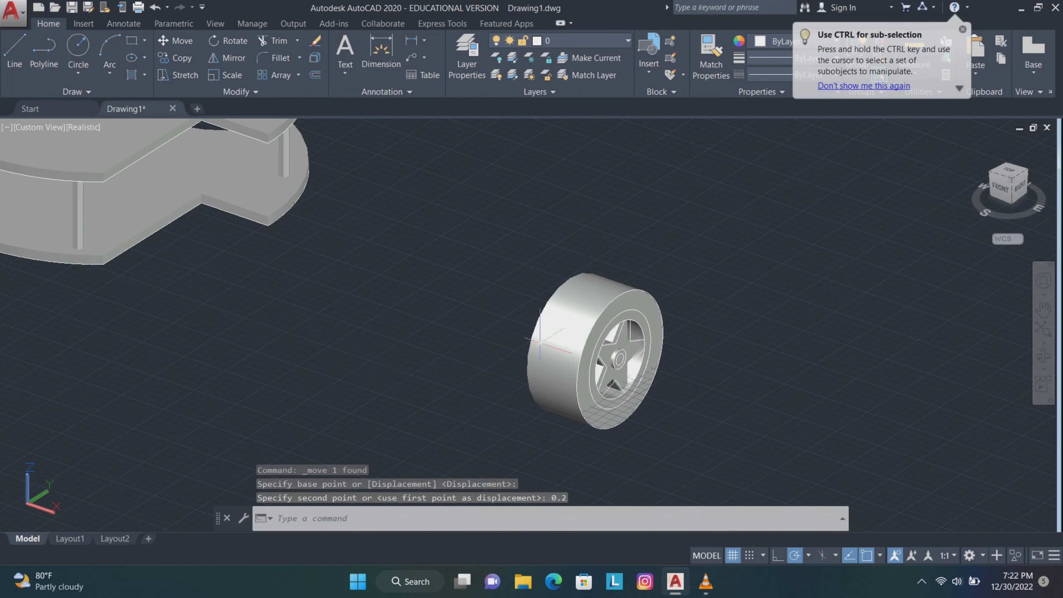
- Move the wheel's hub solid 1 unit along the axle direction
scroll(547, 341, "up", 2)
left_click(646, 365)
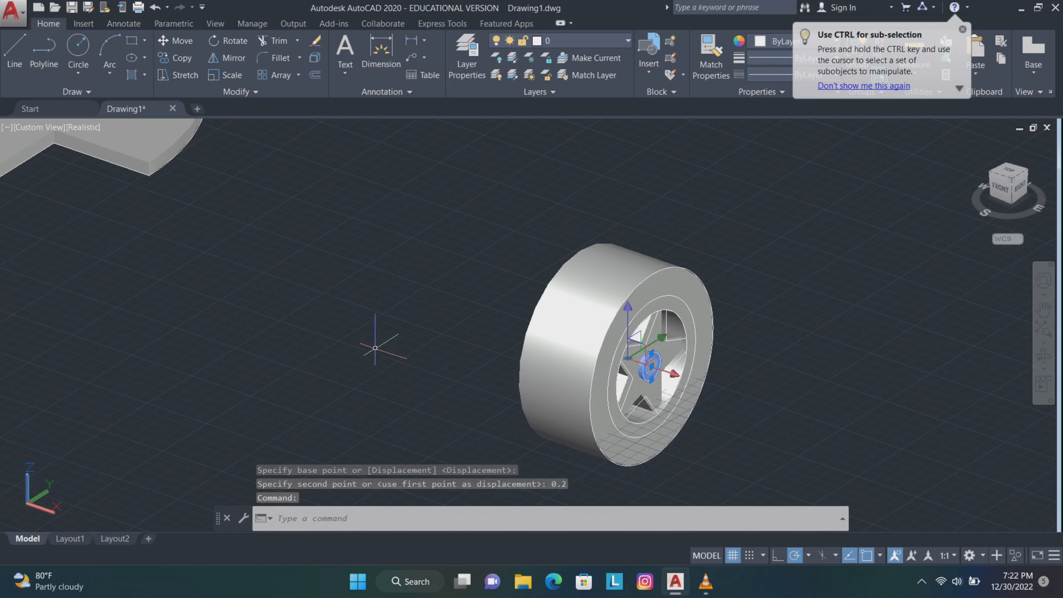
type("m")
key("Return")
left_click(379, 349)
type("1")
key("Return")
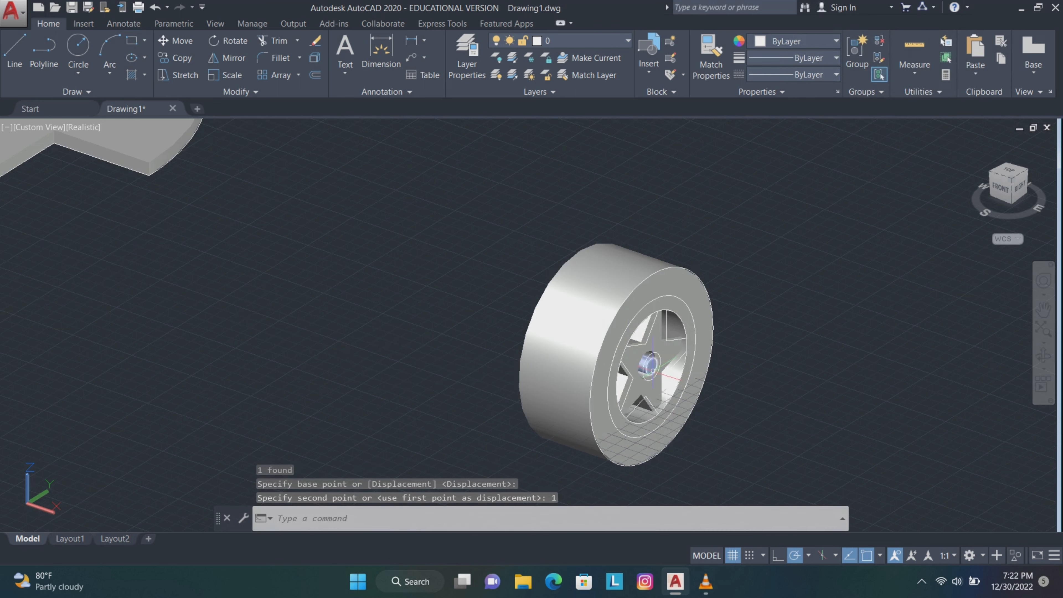
- Repeat Move on a hub solid and shift it 0.5 units in the 180° direction
key("Return")
left_click(421, 447)
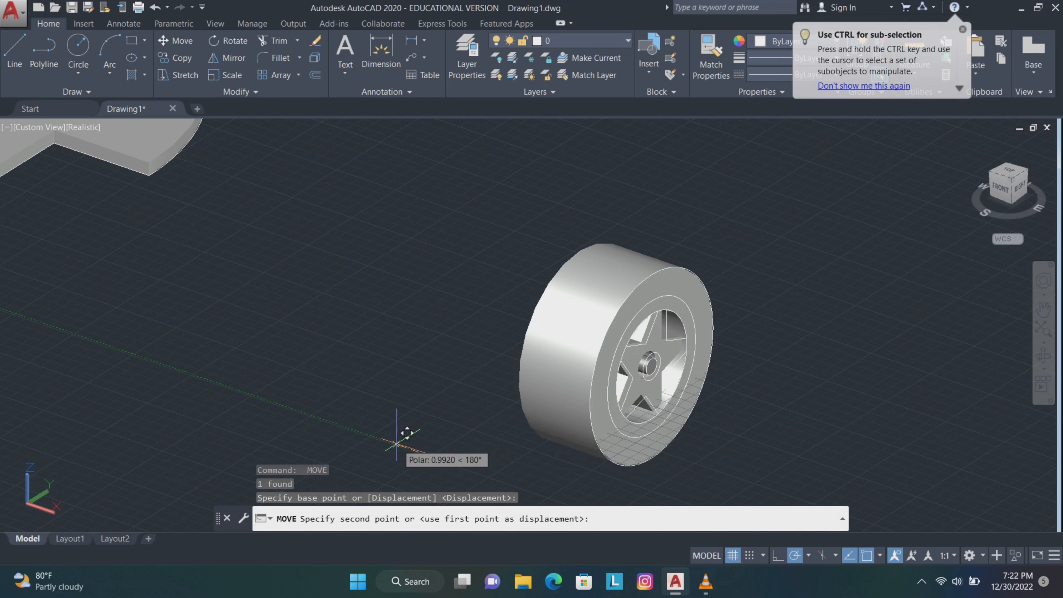
type("0.5")
key("Return")
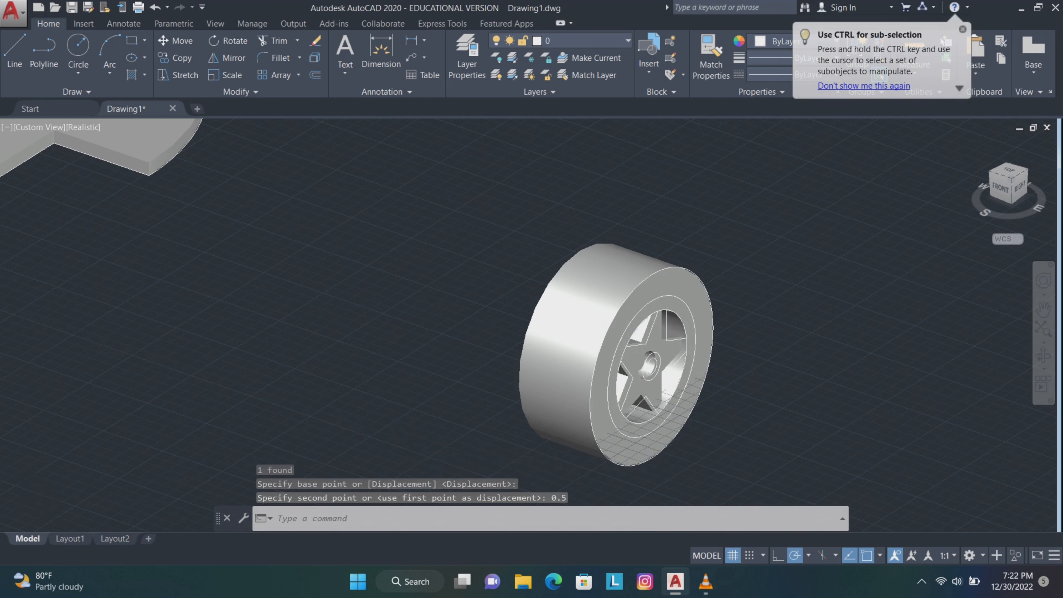
- Erase the leftover hub circles and star outline lines from the wheel's front face
scroll(737, 379, "up", 5)
left_click(494, 335)
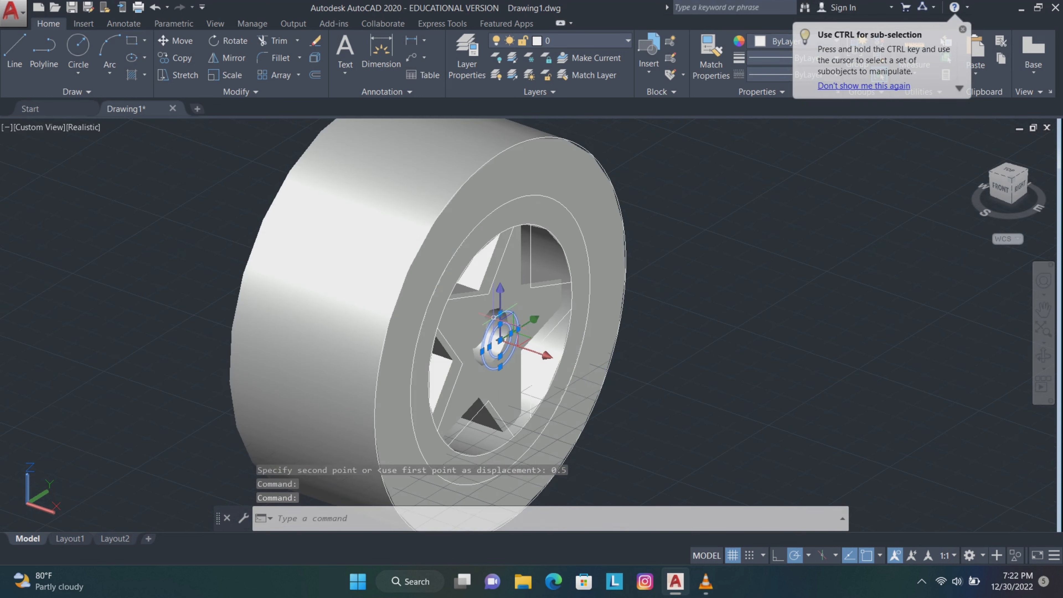
left_click(531, 256)
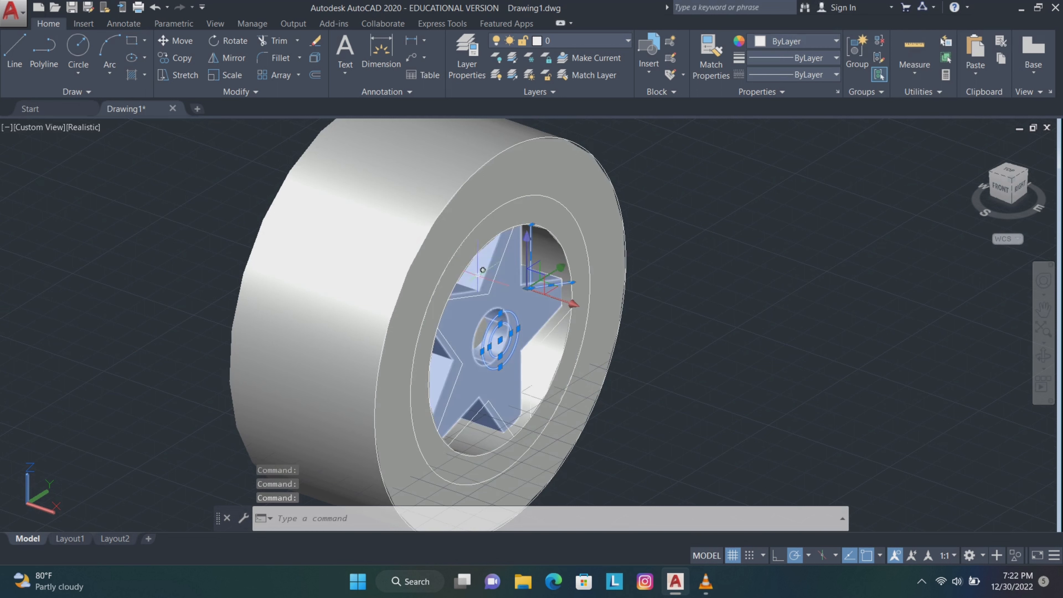
left_click(492, 282)
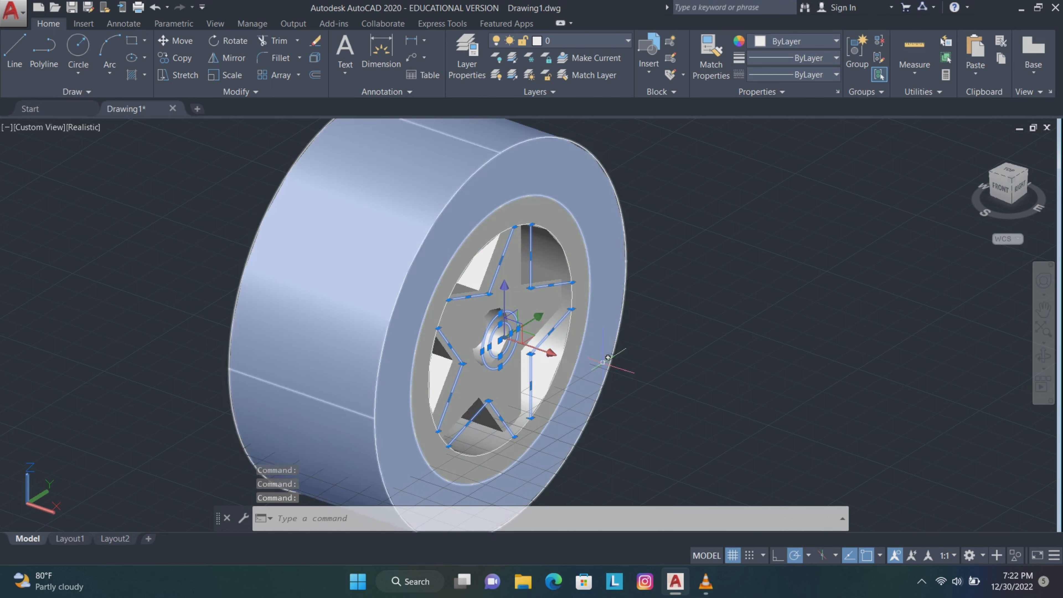
key("Delete")
- Switch to 2D Wireframe and round the rim's front inner edge with Filletedge at radius 0.2
left_click(83, 126)
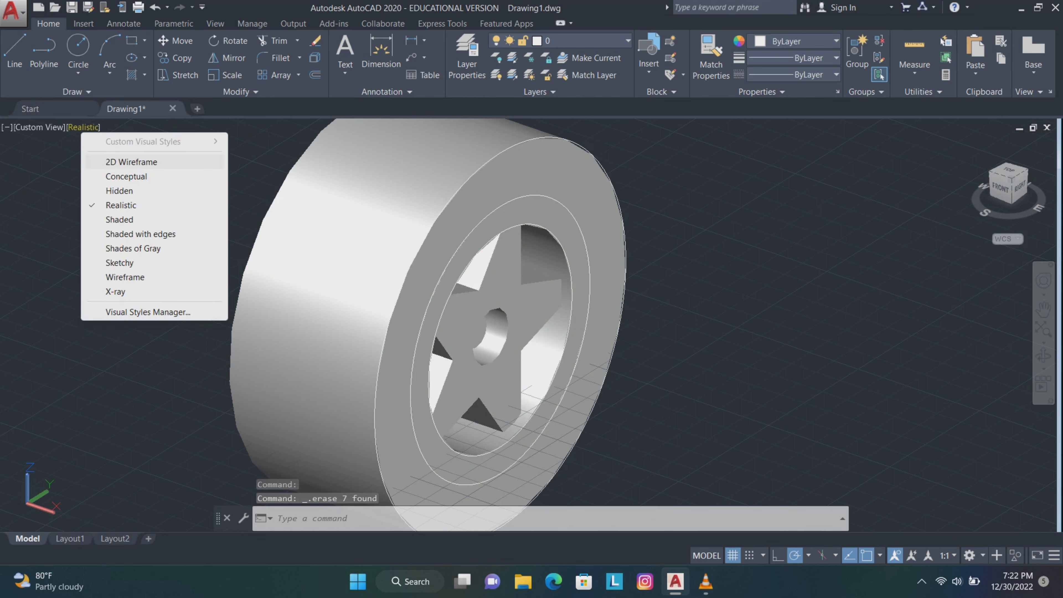
left_click(131, 161)
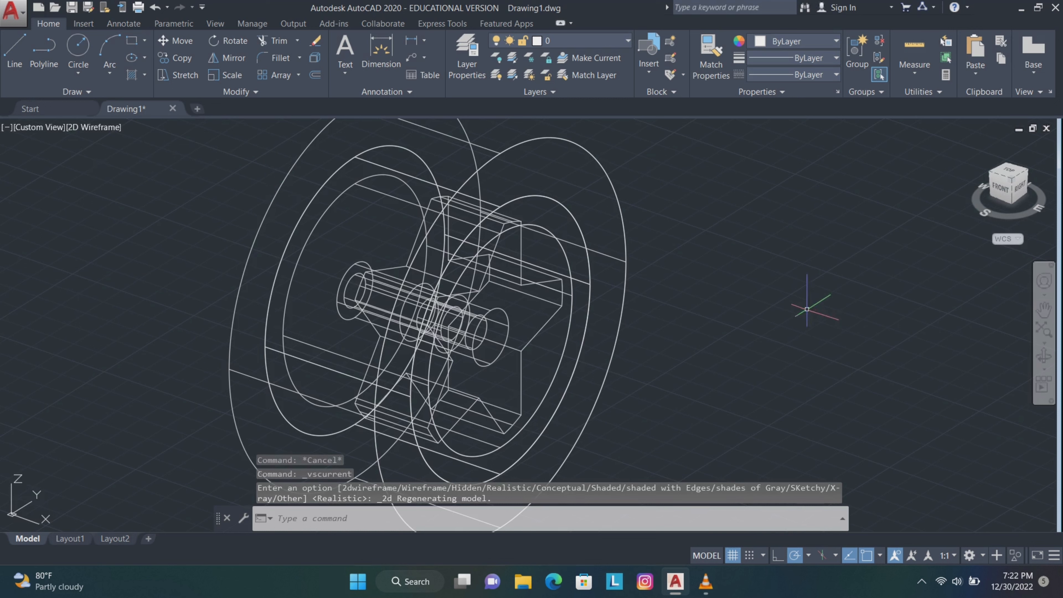
left_click(852, 342)
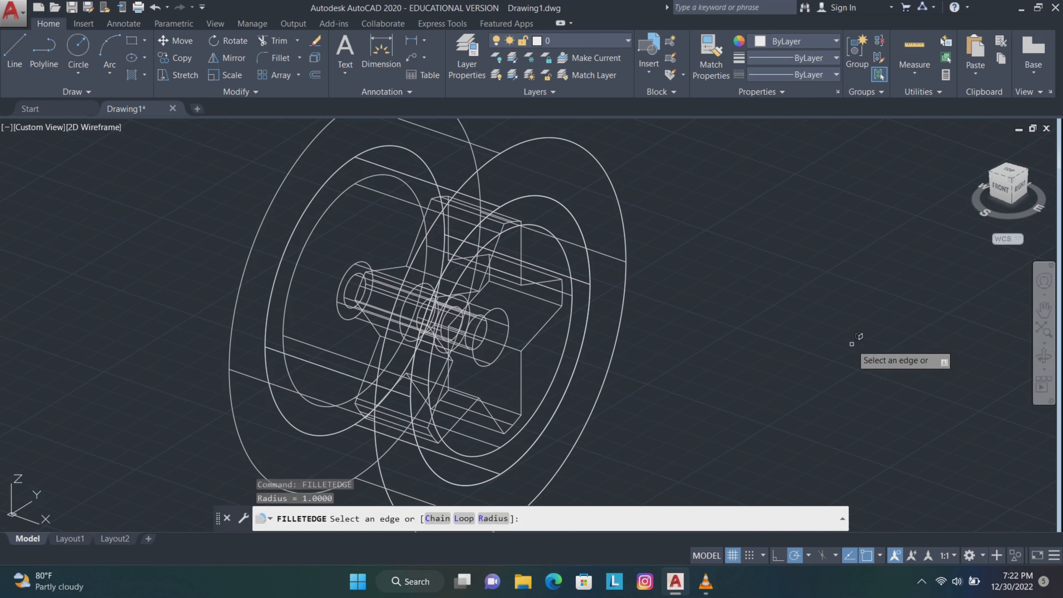
type("r")
key("Return")
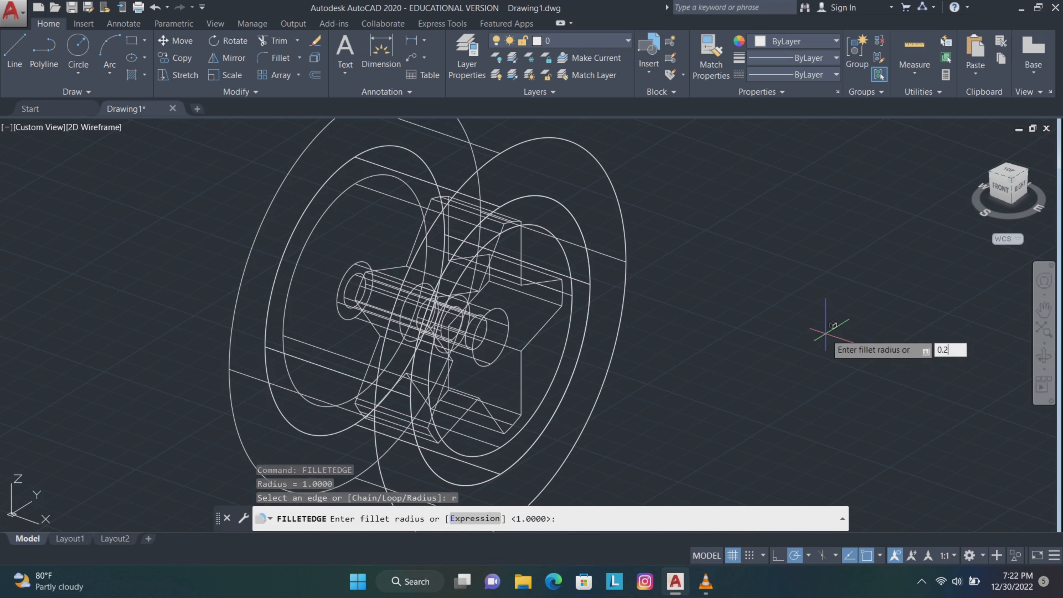
type("0.2")
key("Return")
left_click(611, 263)
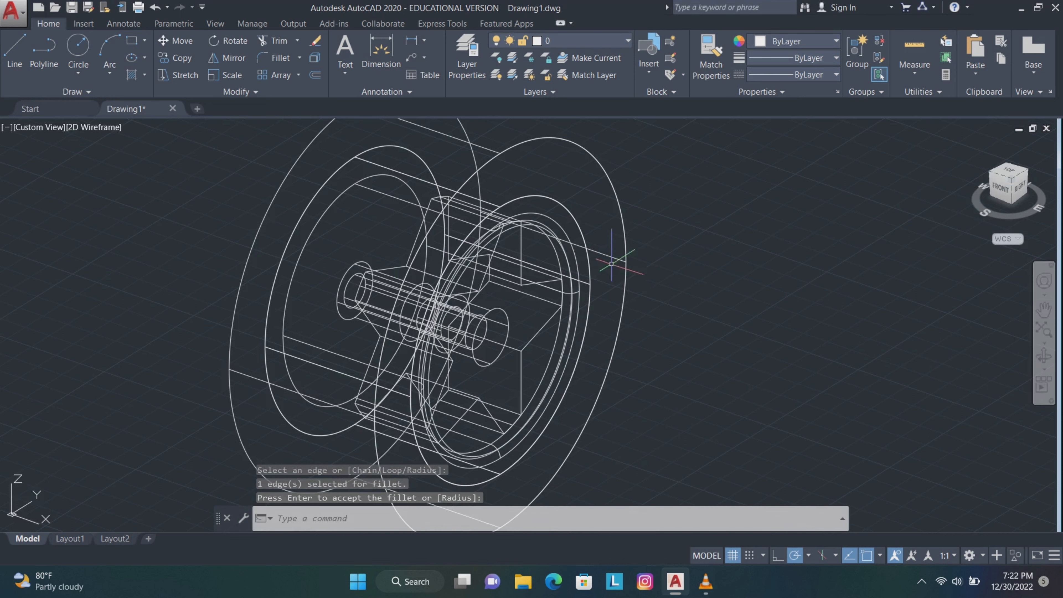
- Round the tyre's front and back outer edges with Filletedge at radius 0.5
type("fil")
left_click(707, 310)
type("r")
key("Return")
type("0")
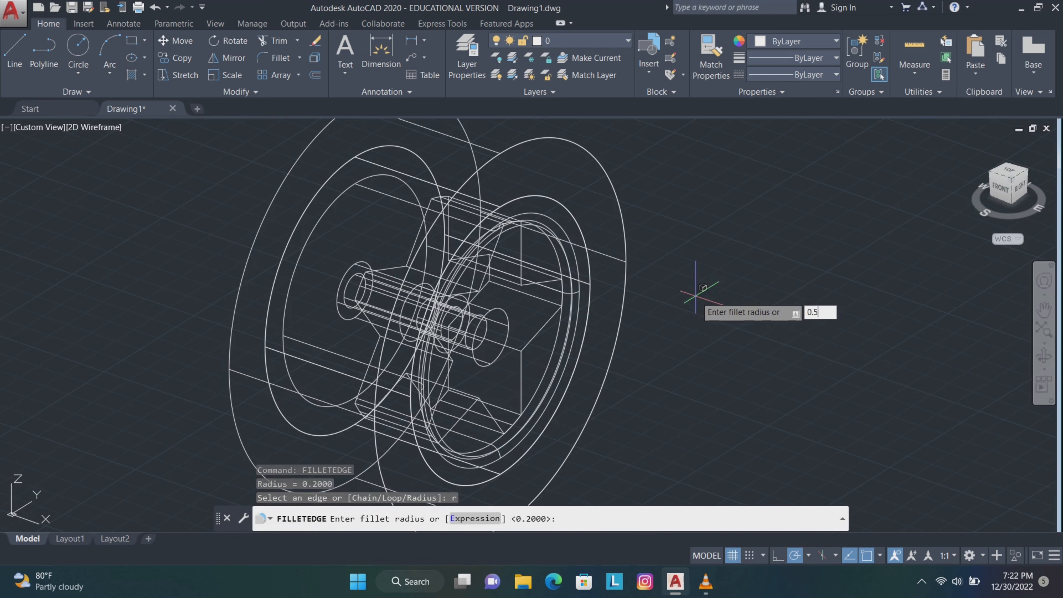
type(".5")
key("Return")
left_click(601, 155)
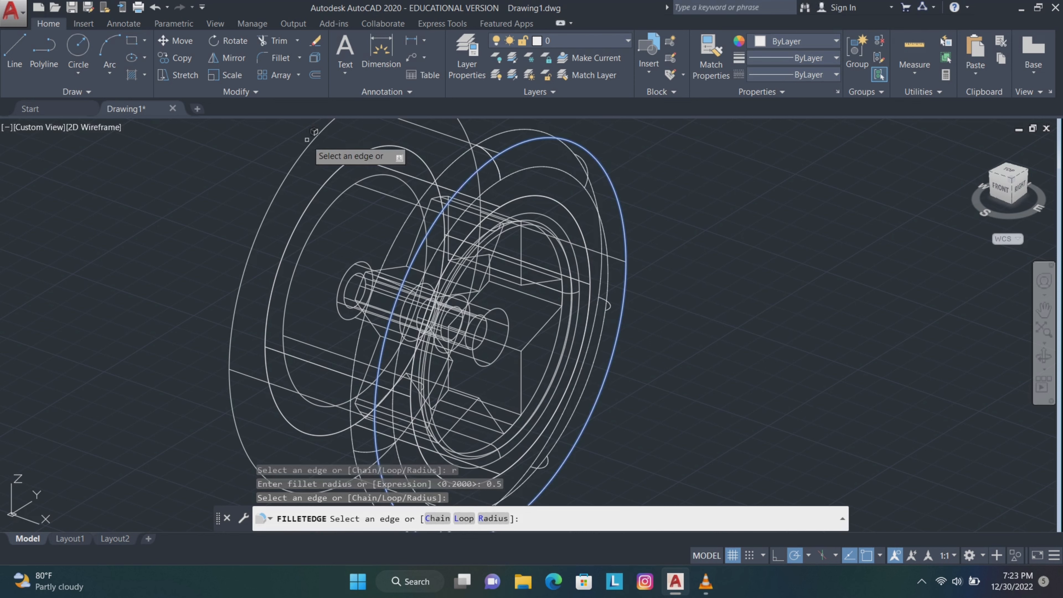
left_click(313, 135)
key("Return")
key("Return")
- Select the whole wheel and move it next to the T-shirt-shaped panels
scroll(552, 201, "down", 5)
mouse_move(634, 161)
left_mouse_down()
mouse_move(570, 359)
mouse_move(584, 355)
left_mouse_up()
left_click(662, 173)
left_click(517, 119)
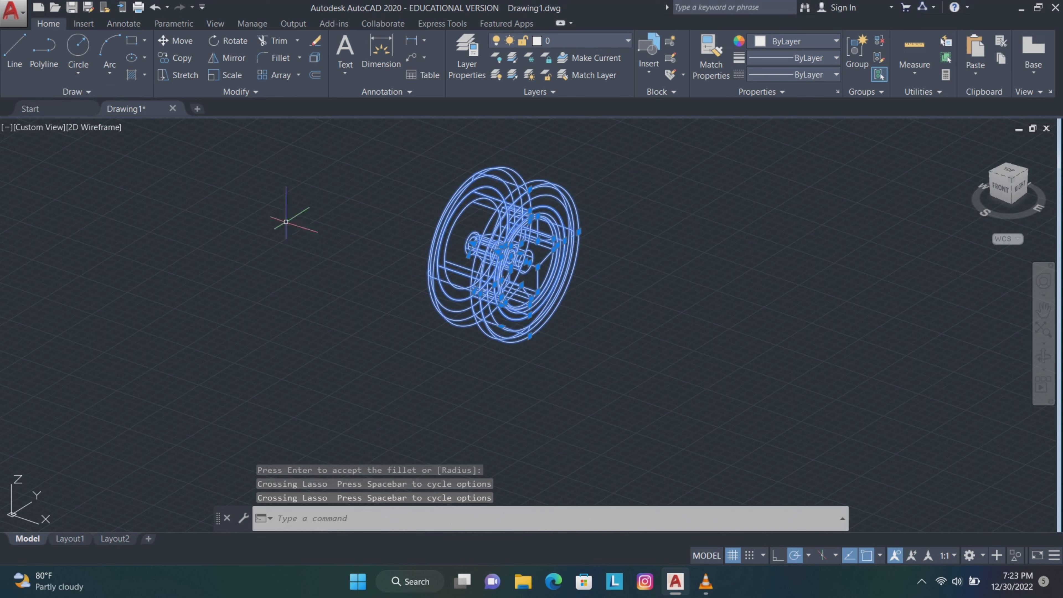
left_click(175, 41)
left_click(613, 359)
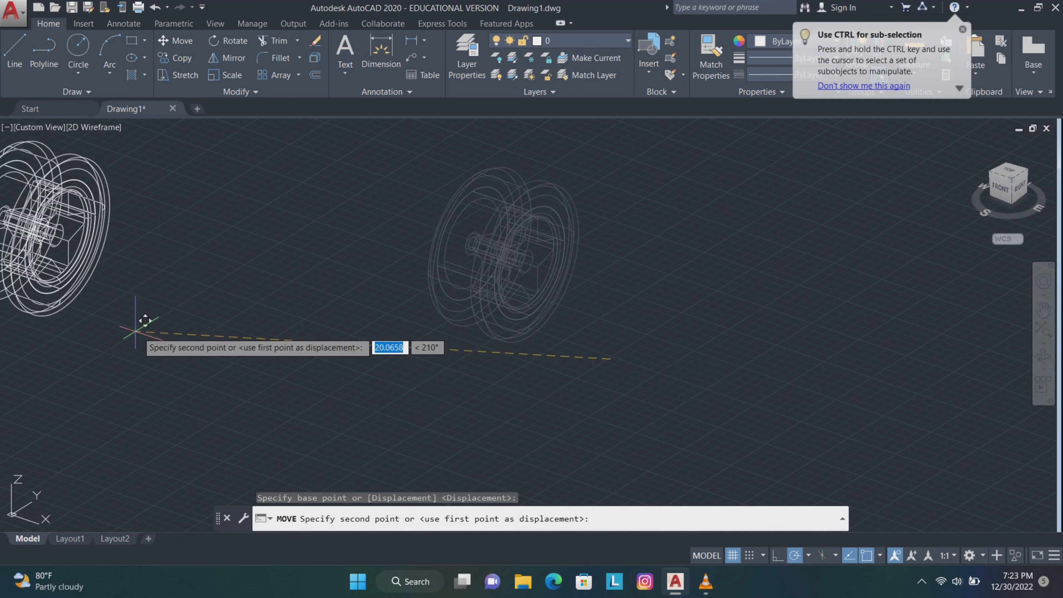
left_click(122, 324)
- Switch to the Realistic visual style and erase the two leftover construction circles on the rim and tyre face
left_click(1043, 310)
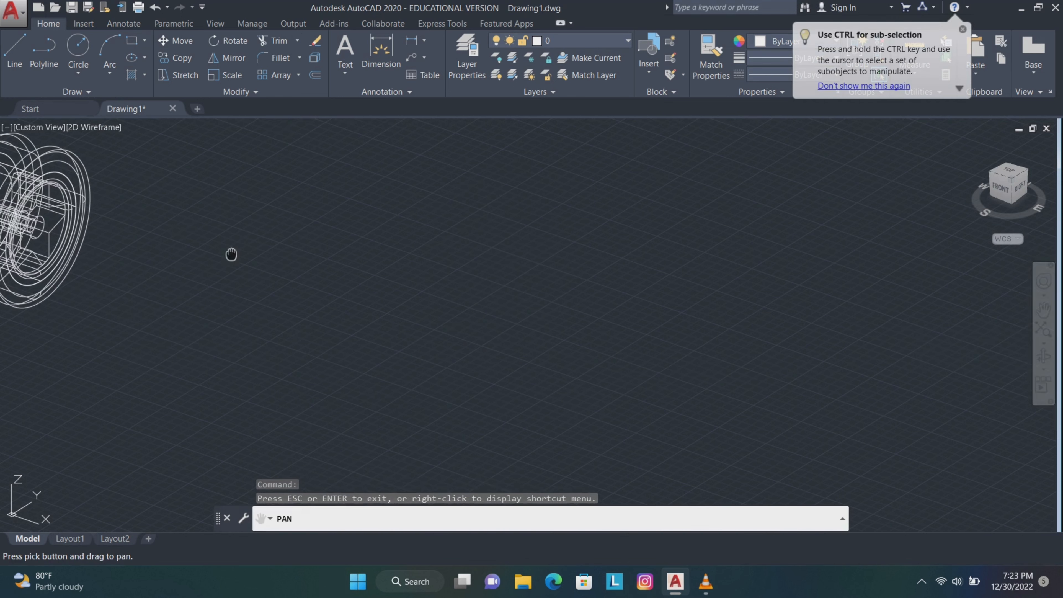
left_click_drag(233, 254, 534, 280)
left_click(94, 127)
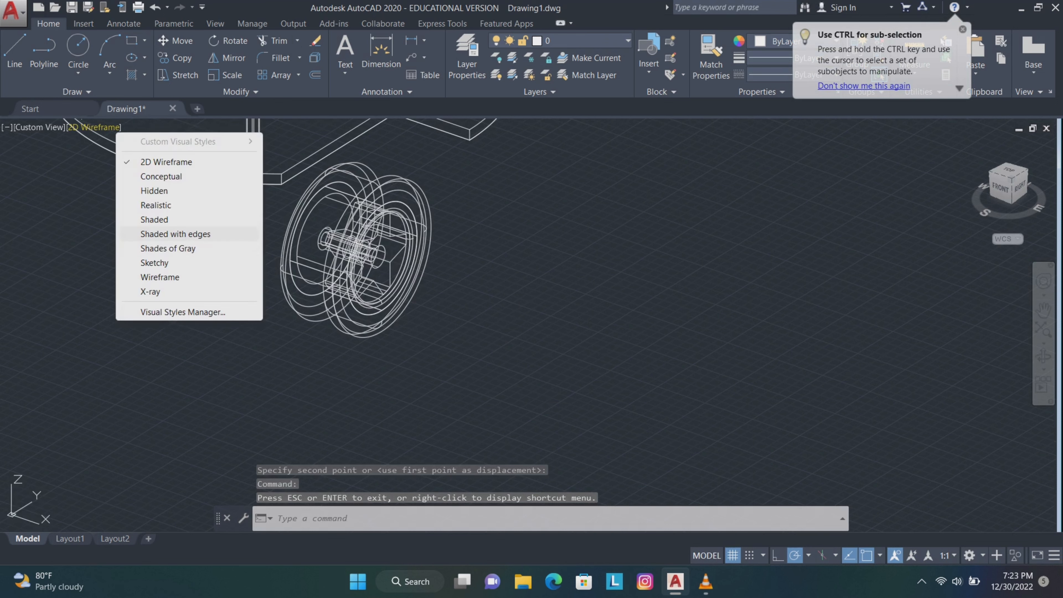
left_click(156, 204)
scroll(481, 261, "up", 3)
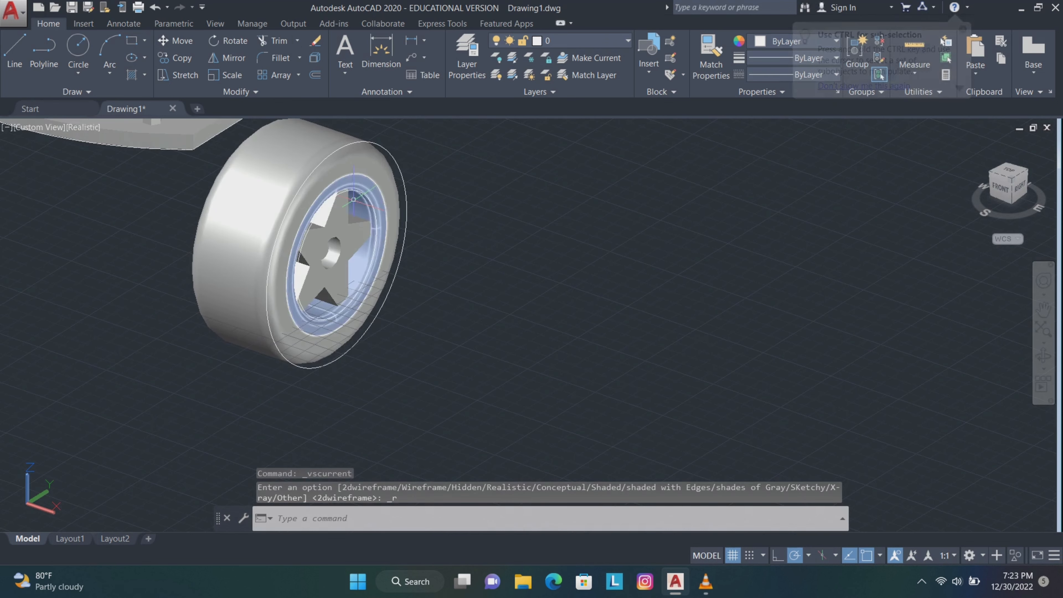
left_click(361, 194)
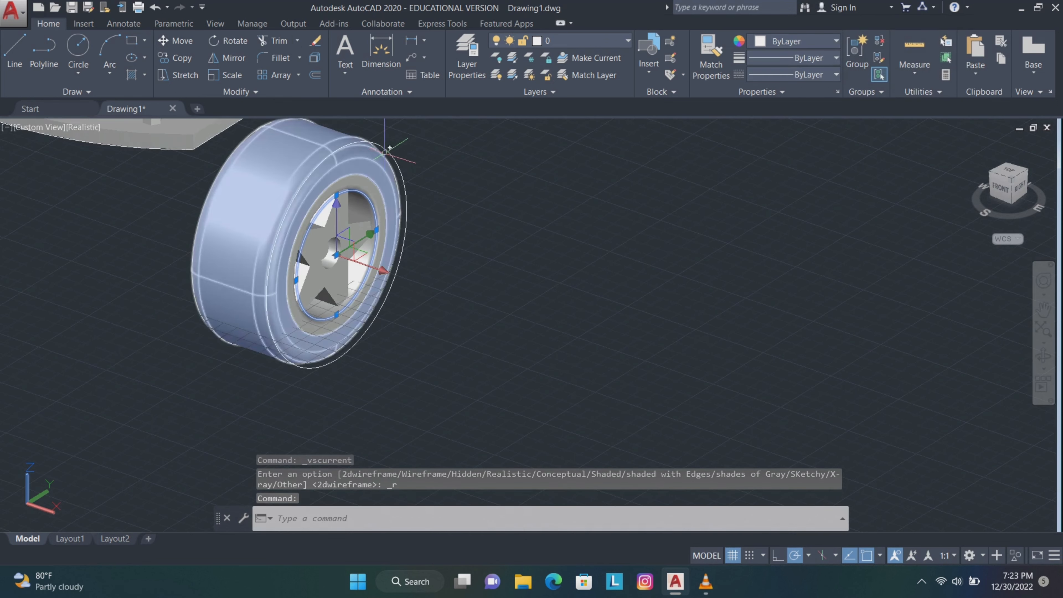
left_click(386, 149)
key("Delete")
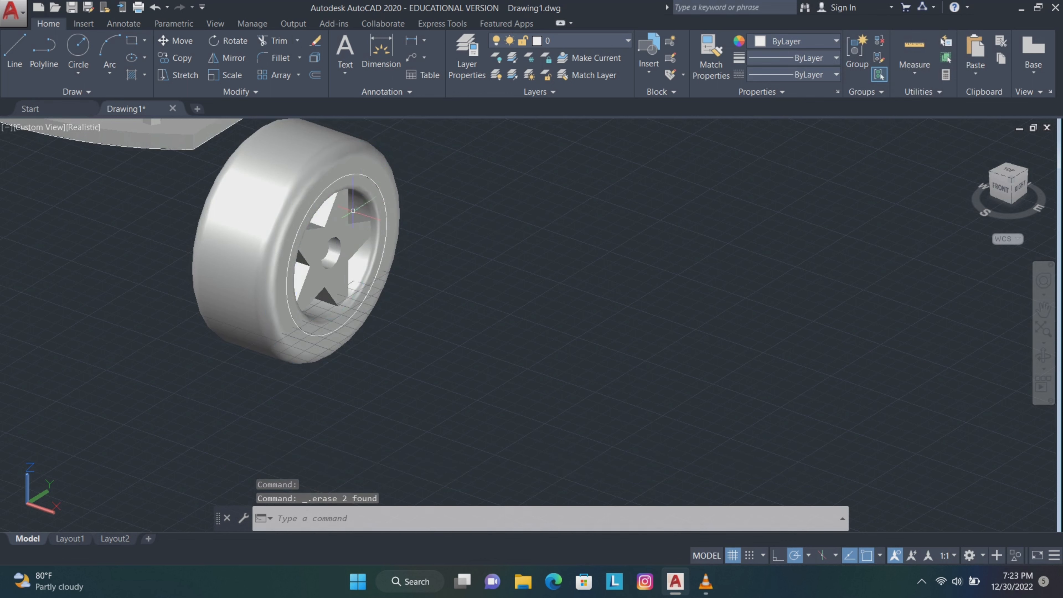
- Switch to 2D Wireframe in a near-top view and draw a 4 by 2 rectangle beside the wheel
scroll(331, 172, "down", 2)
left_click(84, 127)
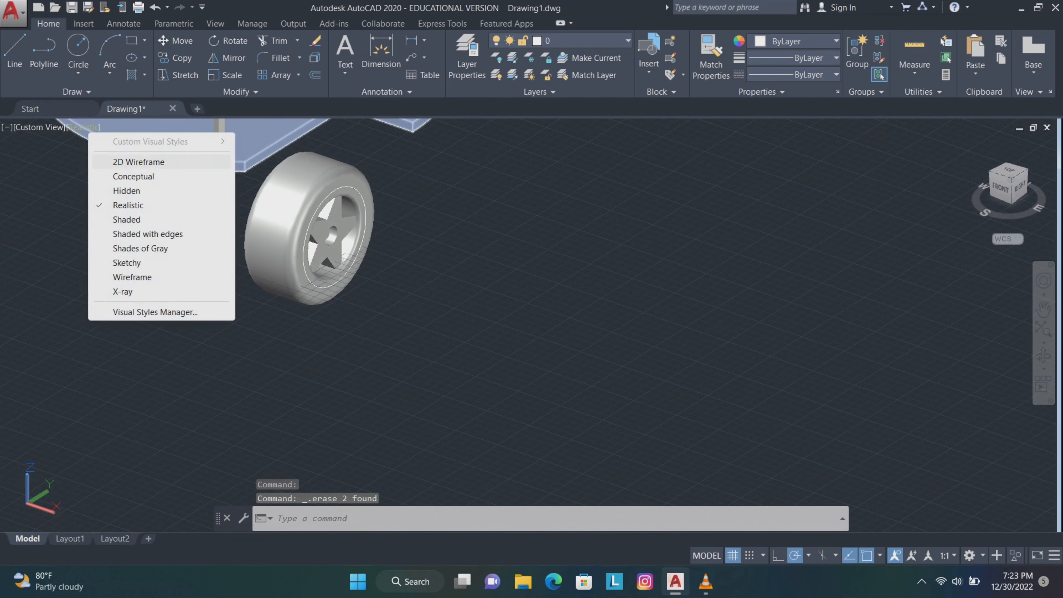
left_click(138, 162)
left_click(1044, 356)
left_click_drag(544, 251, 617, 370)
key("Escape")
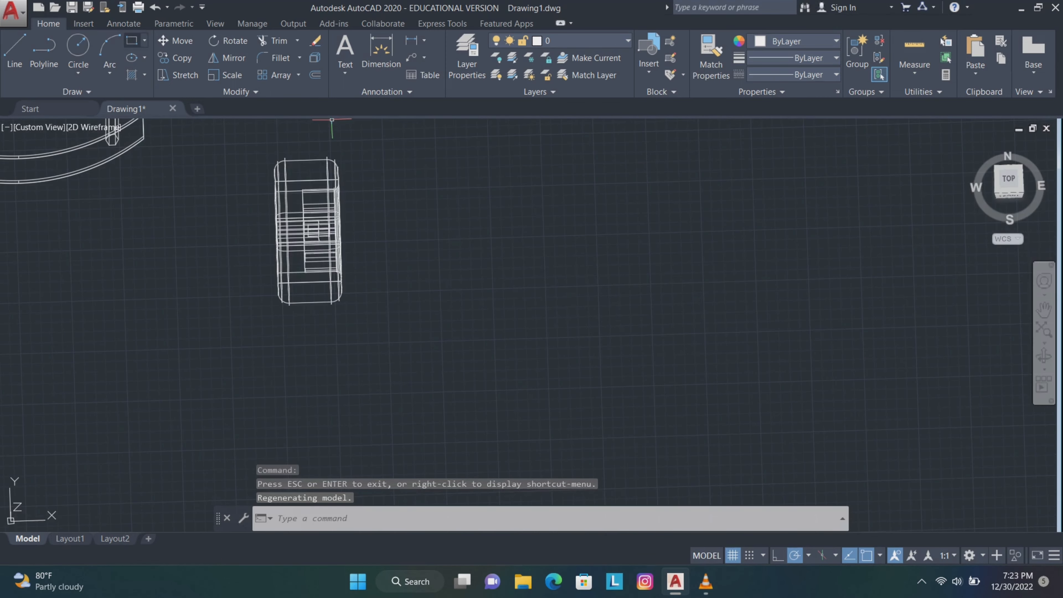
left_click(132, 40)
left_click(515, 265)
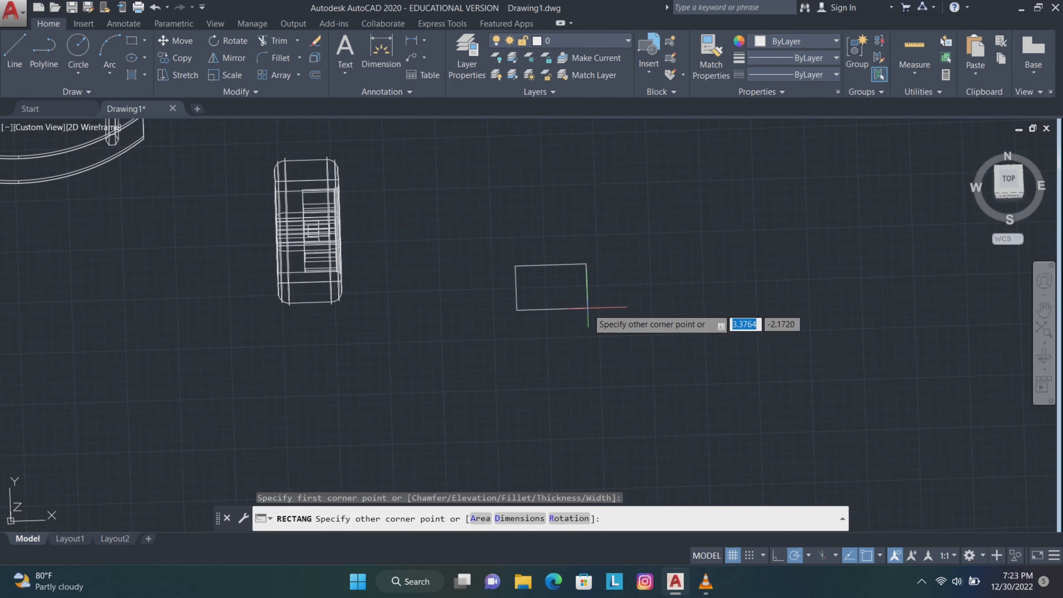
key("Tab")
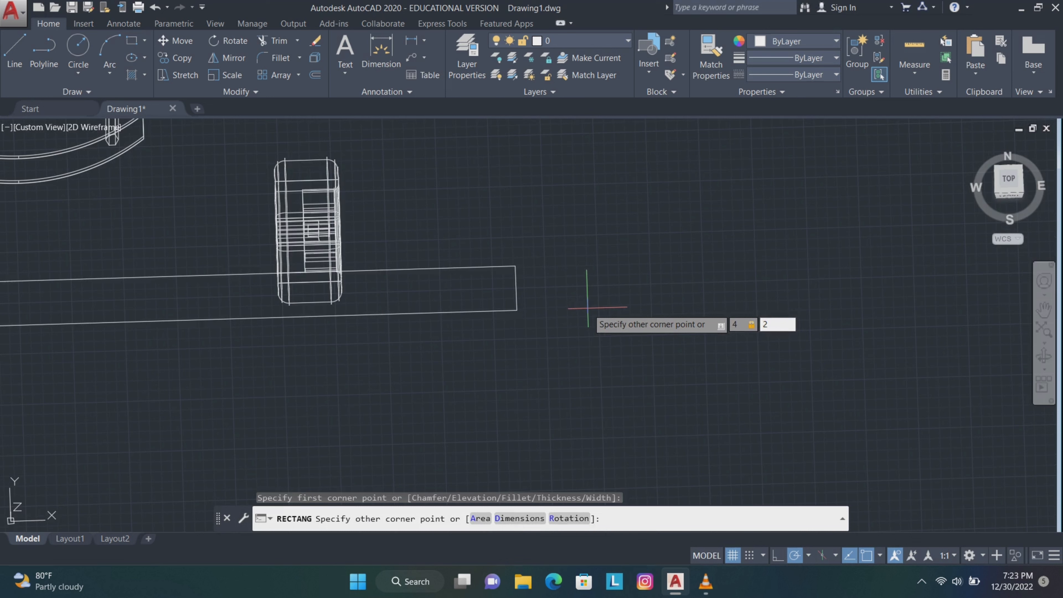
key("Return")
- Draw a 2 by 1.5 rectangle in the empty area beside the 4 by 2 rectangle and select it
key("Return")
left_click(687, 267)
type("2")
key("Tab")
type("1")
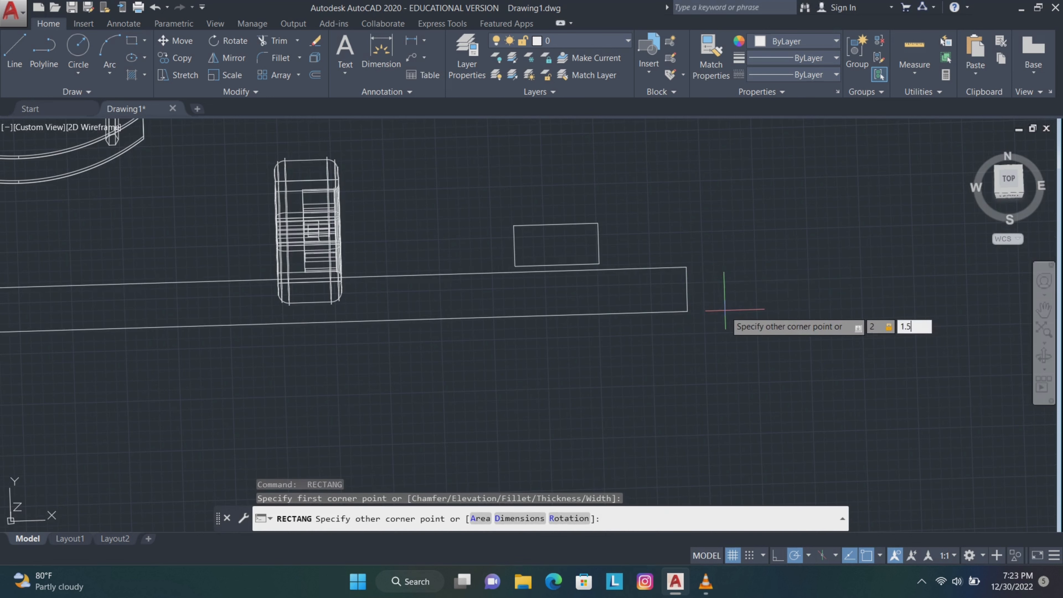
key("Return")
left_click_drag(749, 289, 707, 252)
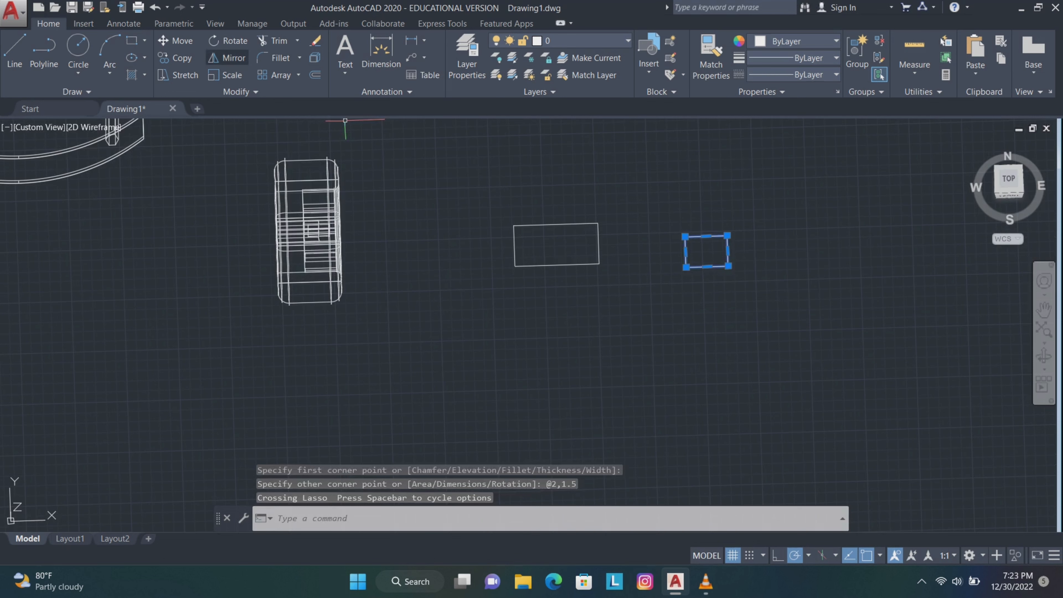
- Move the 2 by 1.5 rectangle so its side midpoint meets the midpoint of the 4 by 2 rectangle's adjacent short side
type("m")
key("Return")
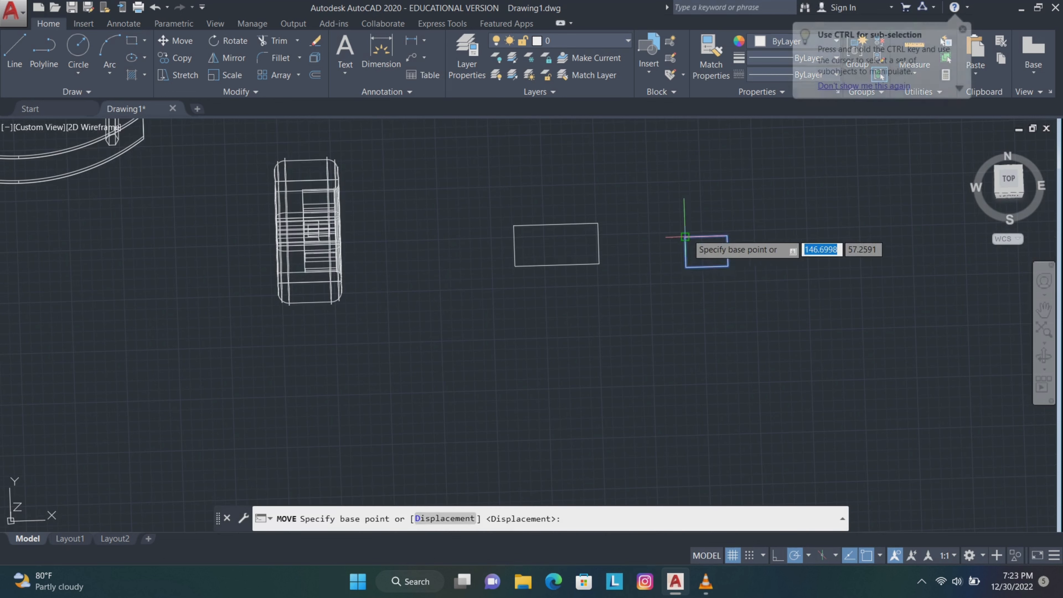
left_click(686, 250)
left_click(608, 232)
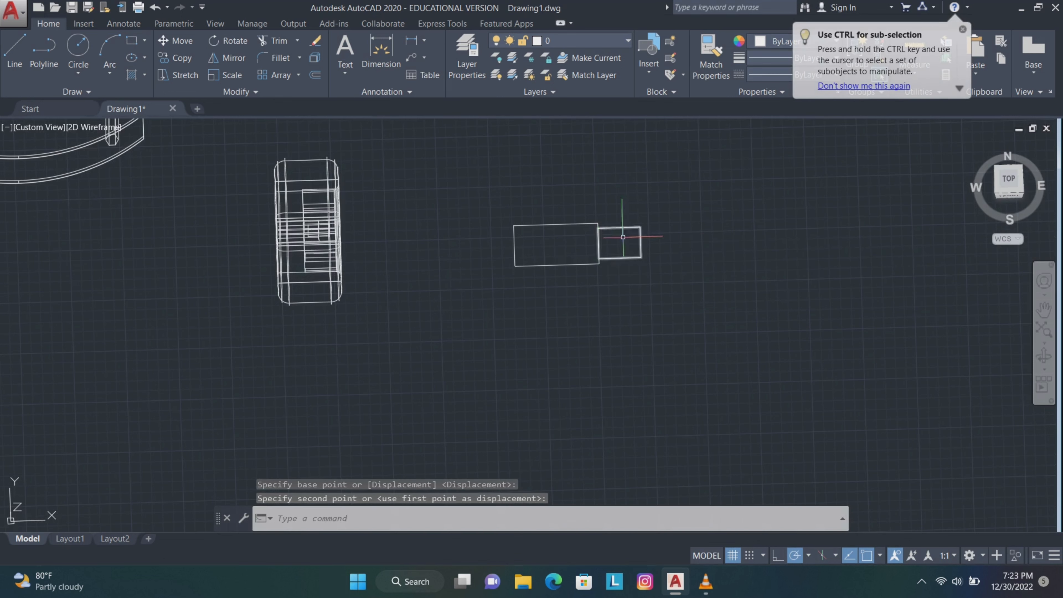
- Press-pull both adjoining rectangles upward into blocks 2 units high
middle_click_drag(410, 234, 385, 233, "shift")
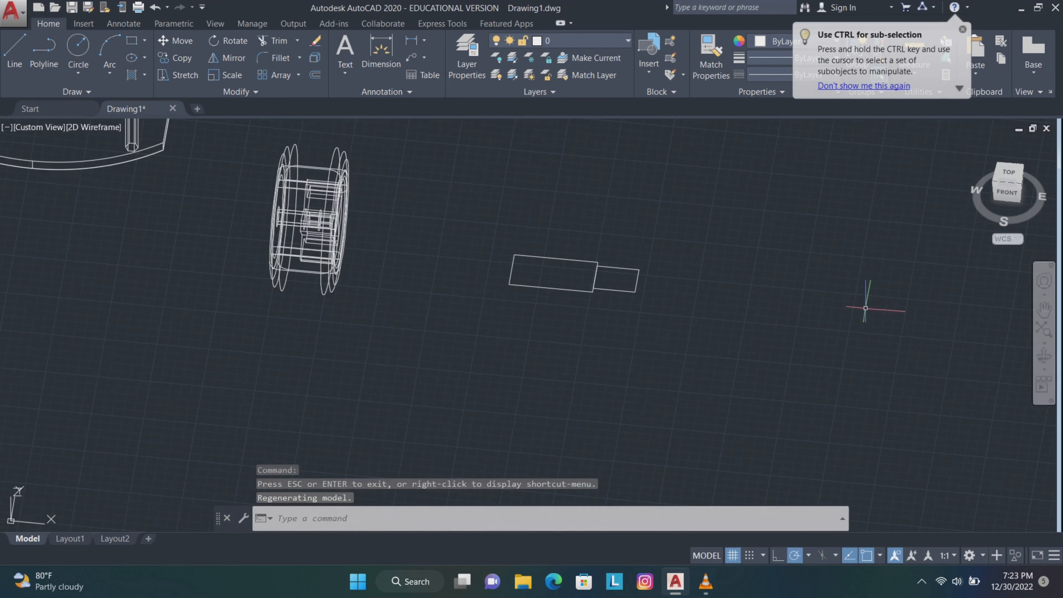
type("pr")
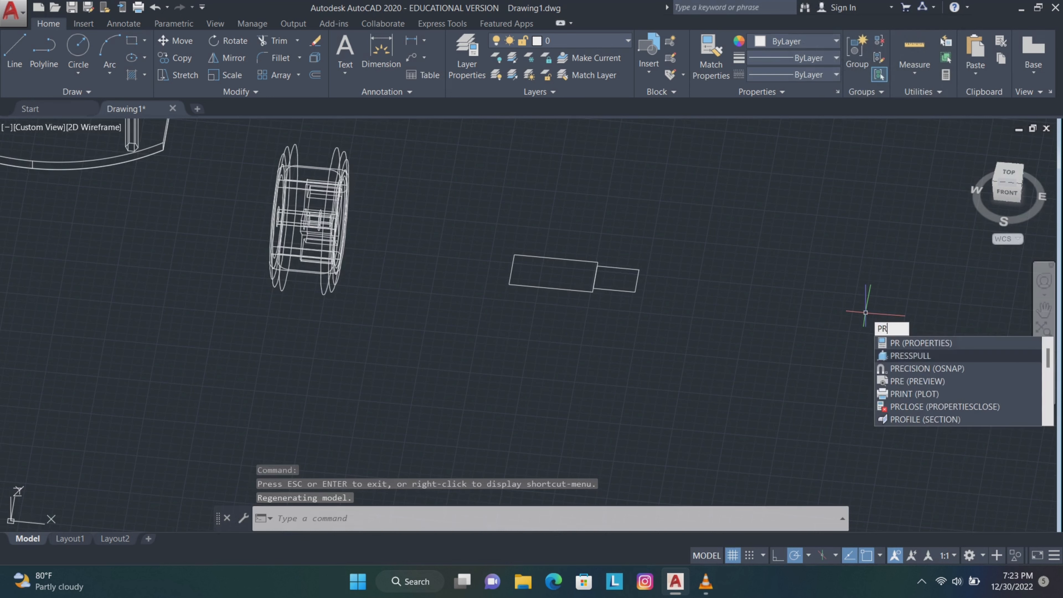
key("Return")
left_click(554, 272)
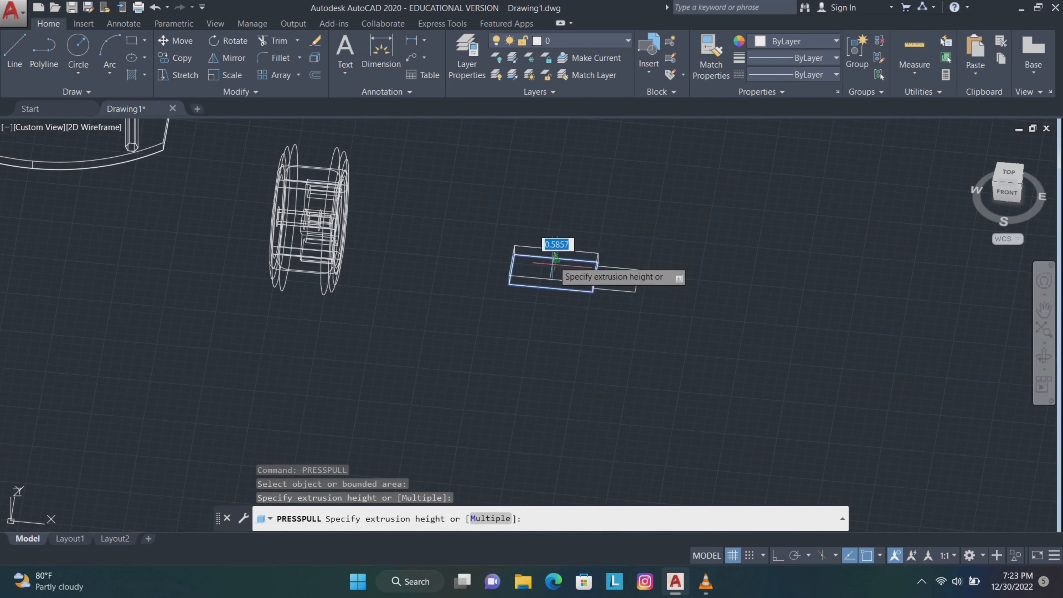
left_click(557, 243)
left_click(611, 280)
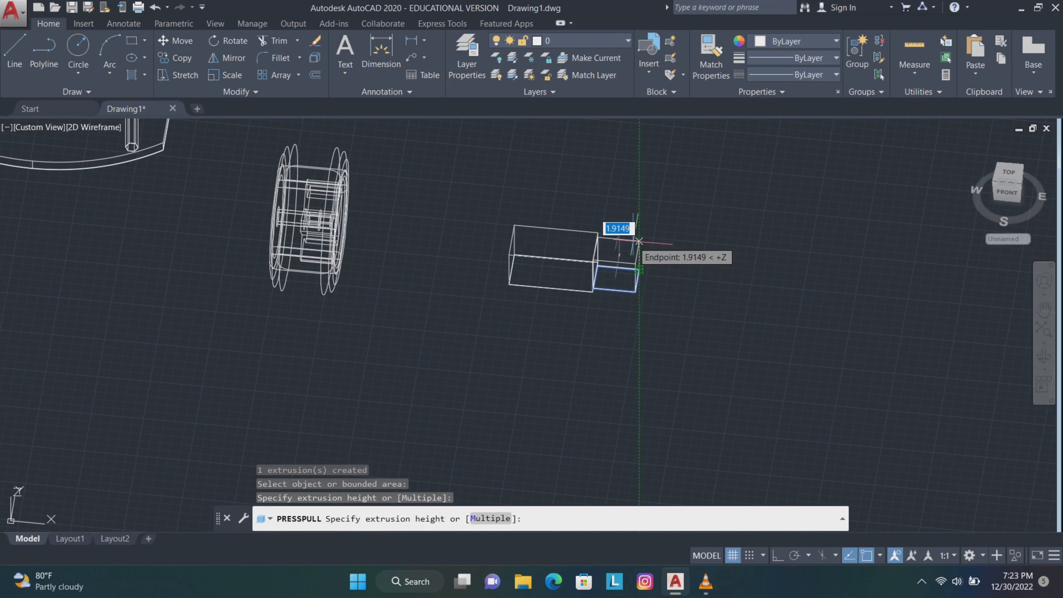
type("2")
key("Return")
scroll(638, 251, "up", 2)
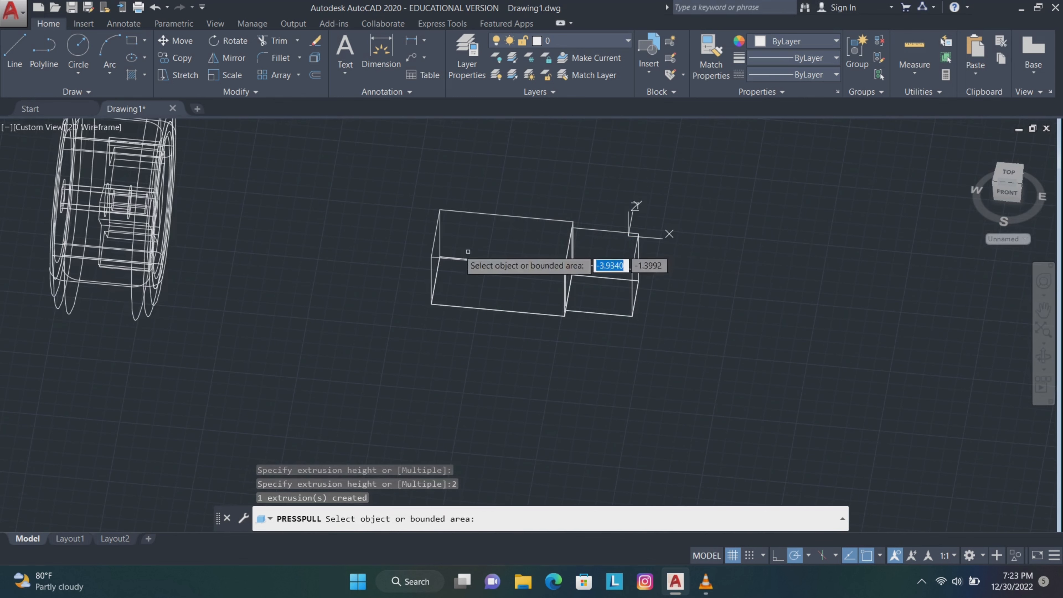
key("Return")
- Draw a circle of radius 0.3 centred on the midpoint of the larger block's top edge at its free end
type("c")
key("Return")
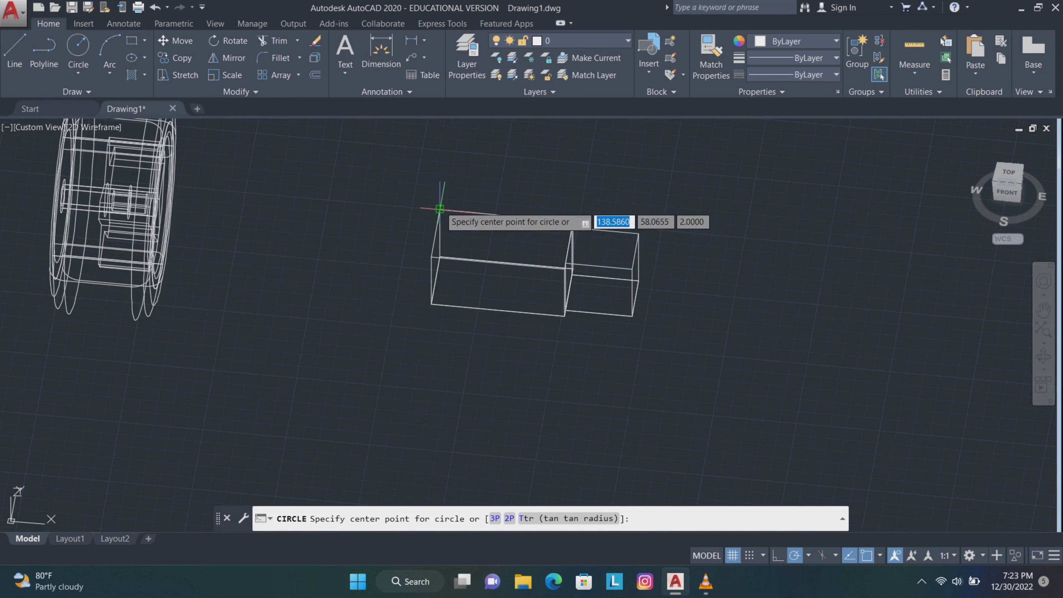
left_click(436, 233)
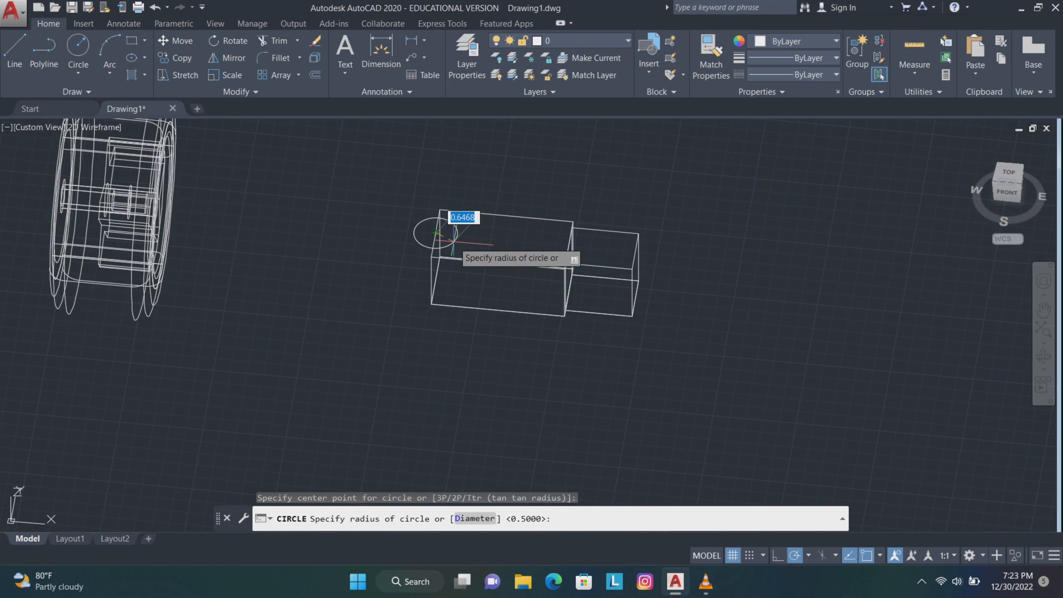
key("Return")
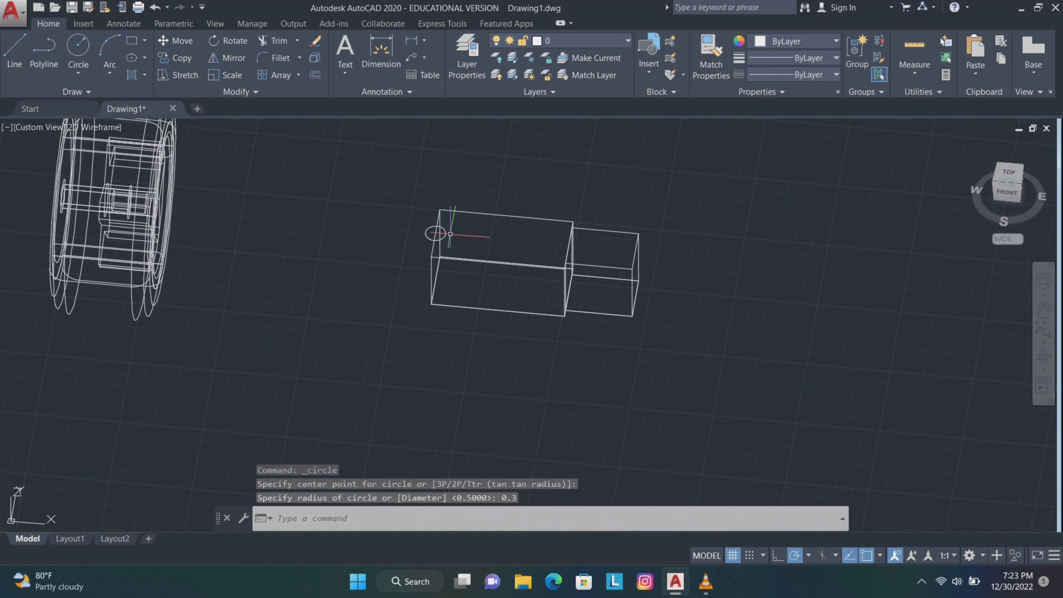
- Move the circle 1 unit inward along the length of the larger block's top face
left_click(437, 234)
left_click(175, 40)
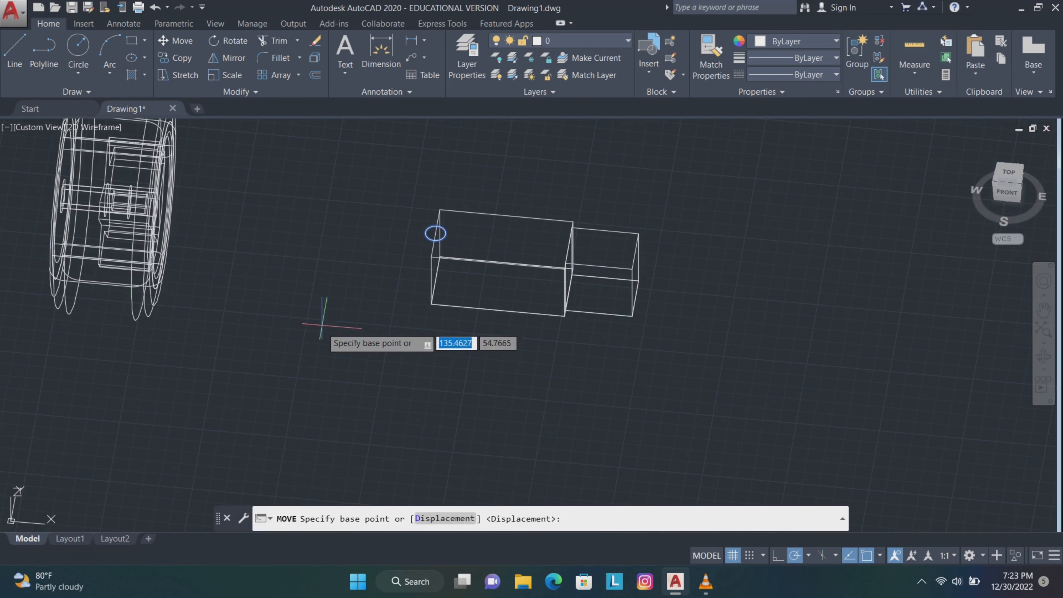
left_click(330, 350)
type("1")
key("Return")
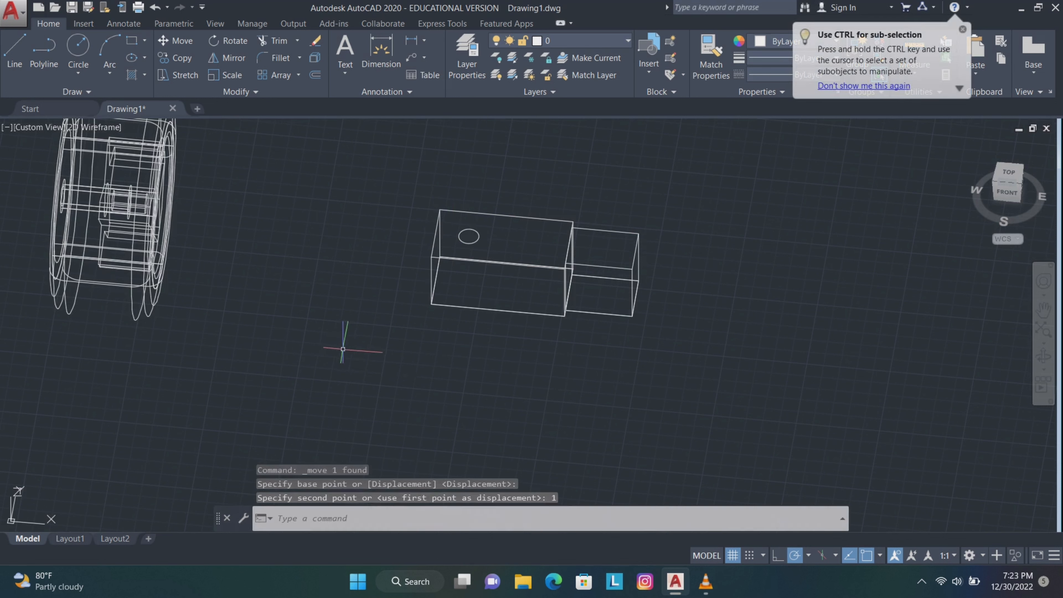
- Extrude the circle on the larger block's top face 1.6 units upward
left_click(462, 239)
type("ext")
key("Return")
type("1.6")
key("Return")
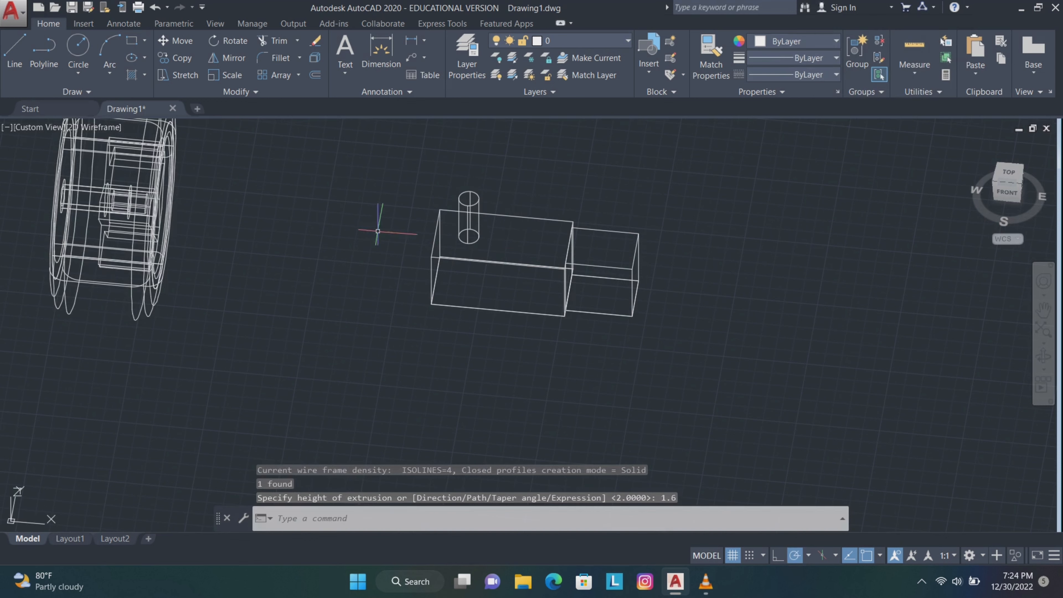
- Fillet the two vertical outer edges of the smaller block with a radius of 0.5
left_click(1044, 356)
left_click_drag(952, 356, 893, 330)
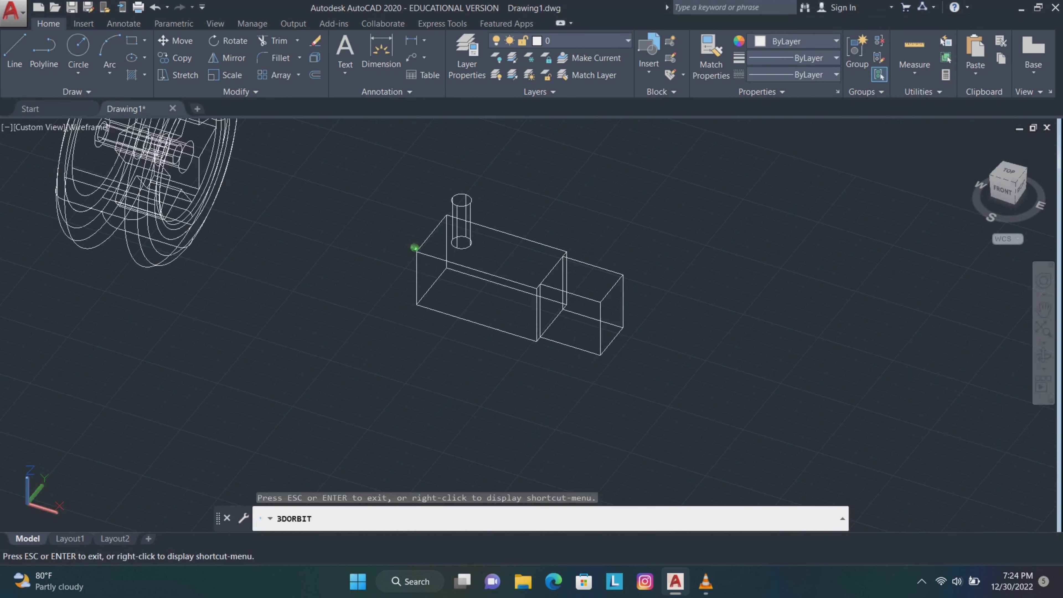
key("Escape")
type("filletedge")
key("Return")
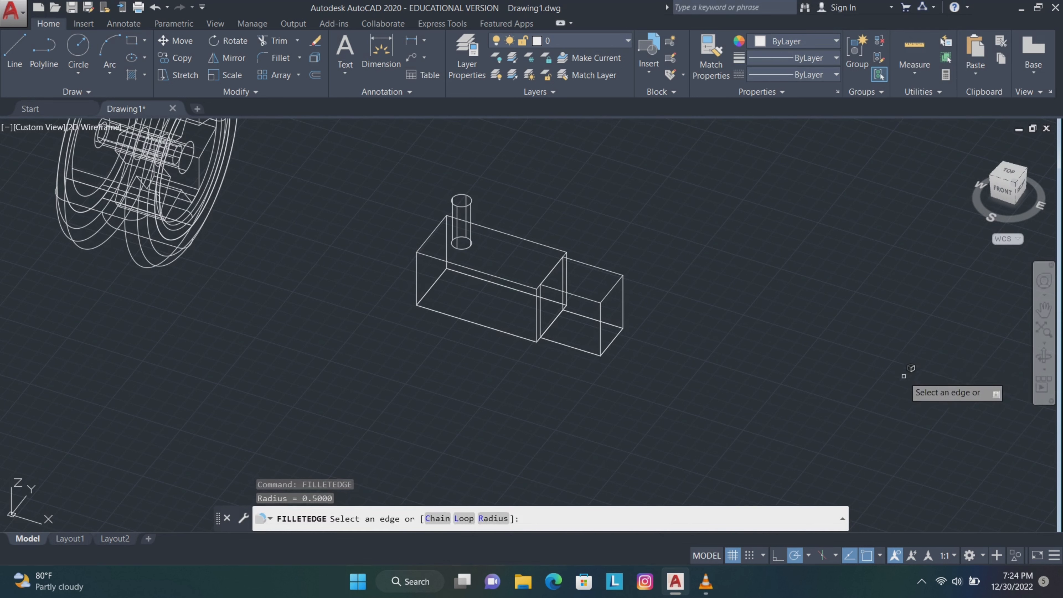
type("r")
key("Return")
type("0.5")
key("Return")
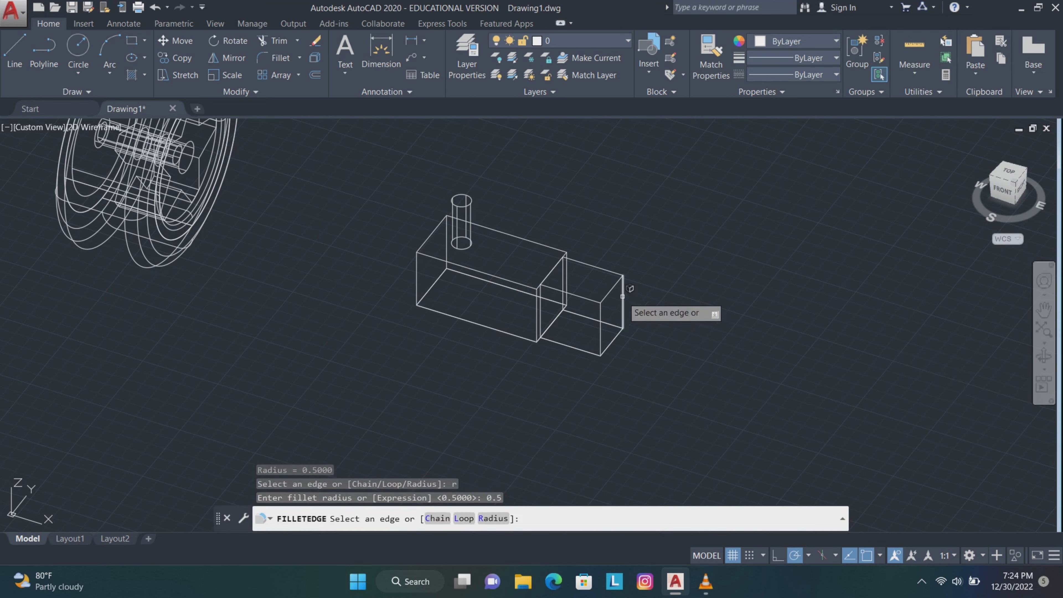
left_click(598, 335)
key("Return")
key("Return")
- Fillet the top and bottom edges at the larger block's free end, keeping the 0.5 radius
left_click(445, 269)
left_click(431, 235)
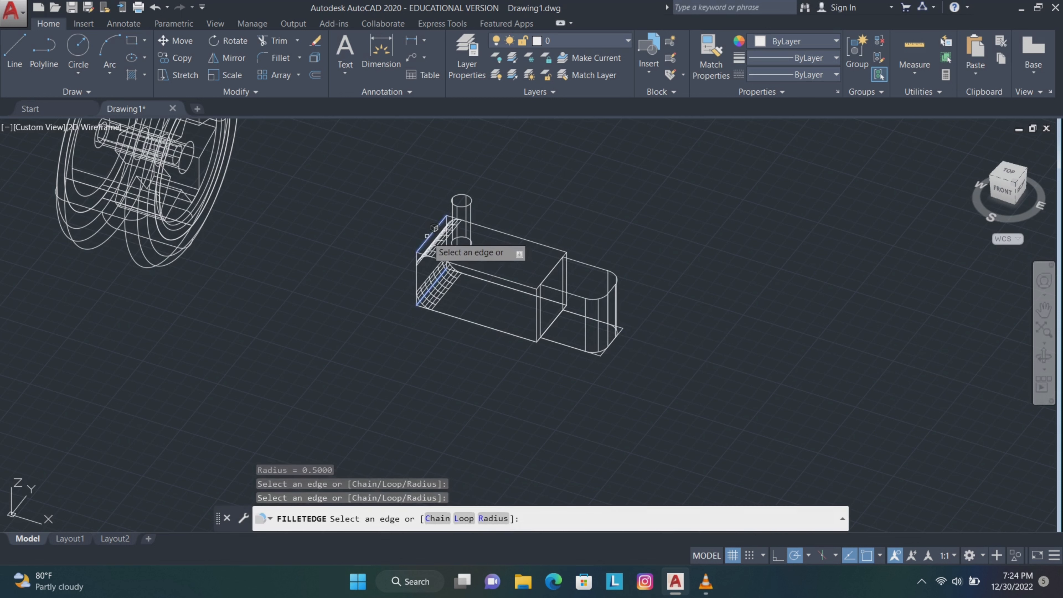
key("Return")
key("Return")
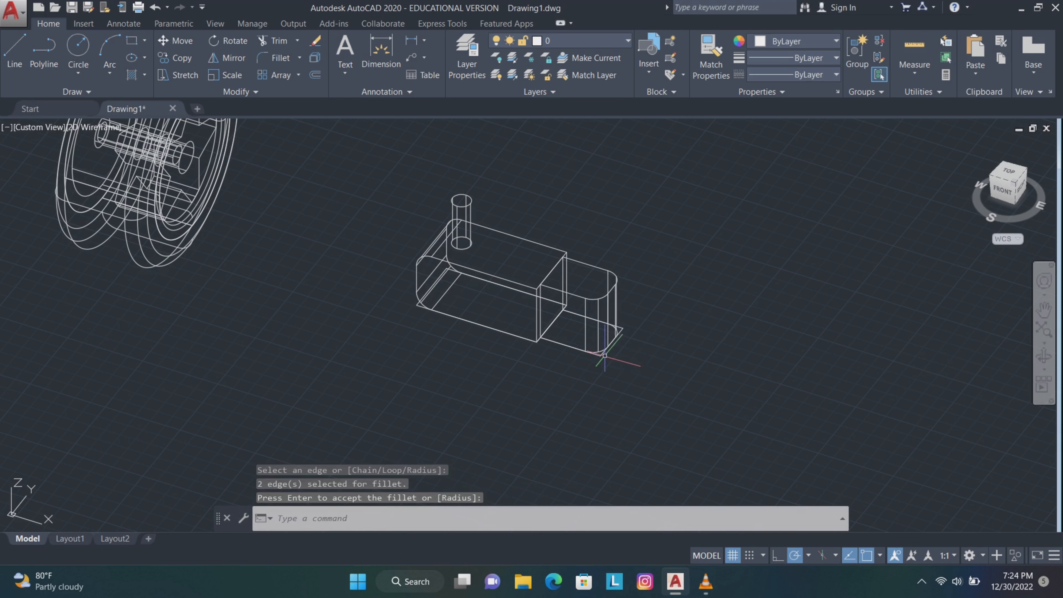
key("Return")
- Erase the two leftover base rectangles and move the filleted block part to the other side of the wheel, near the chassis
left_click(420, 305)
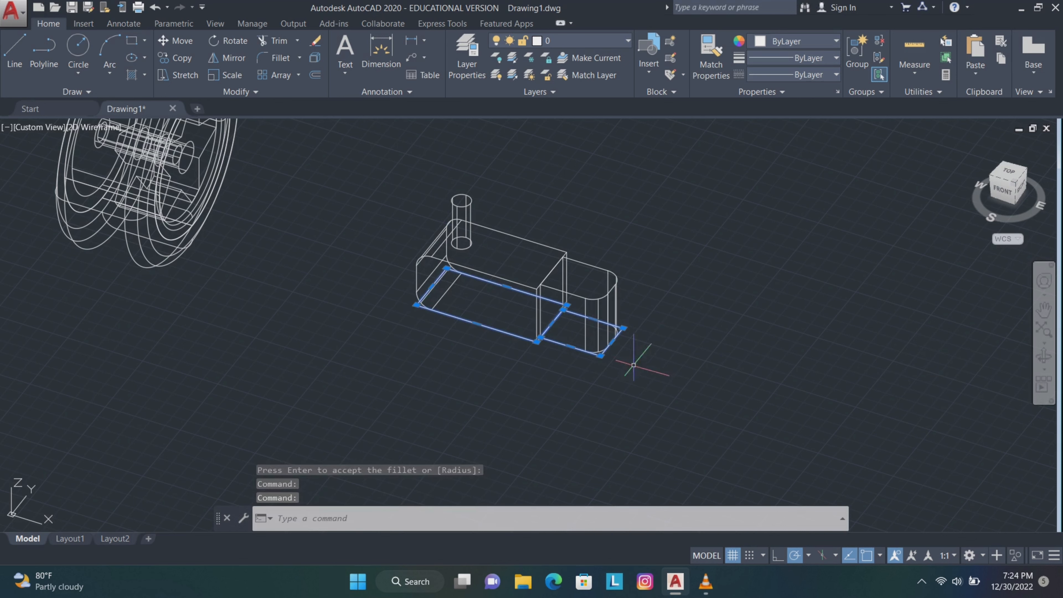
key("Delete")
scroll(628, 268, "down", 3)
left_click_drag(711, 293, 544, 365)
left_click(177, 41)
left_click(712, 381)
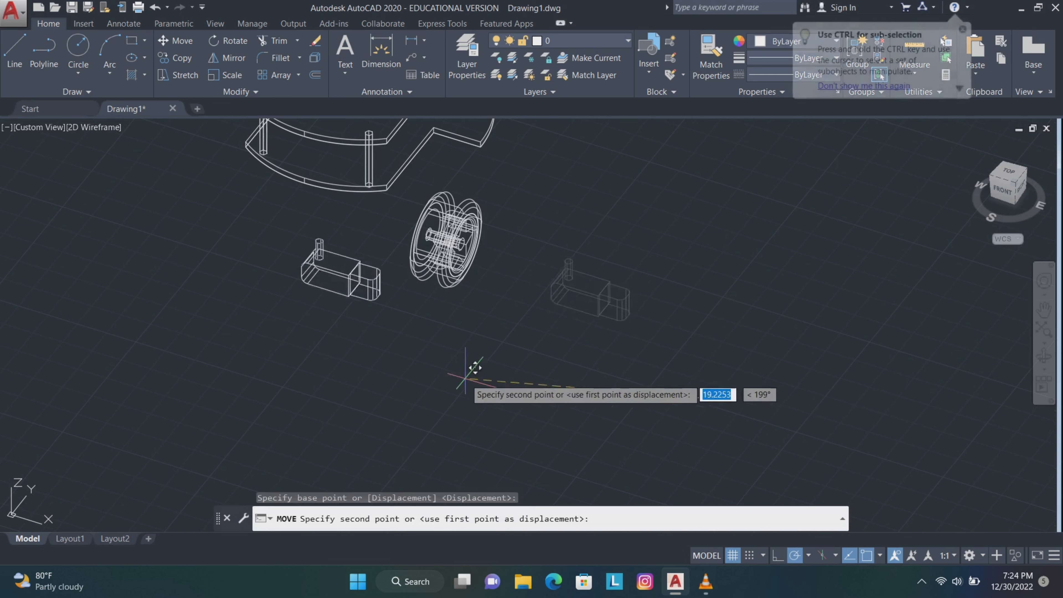
left_click(322, 321)
- Draw a 9 by 4 rectangle in the empty area beside the wheel
middle_click_drag(370, 209, 382, 195, "shift")
left_click(131, 40)
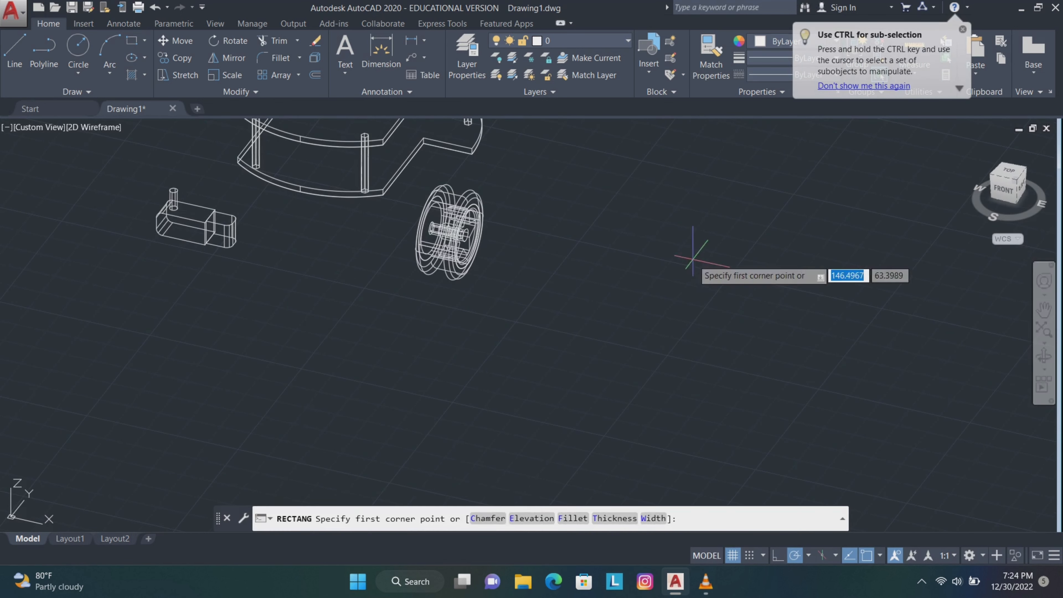
left_click(713, 264)
type("9,4")
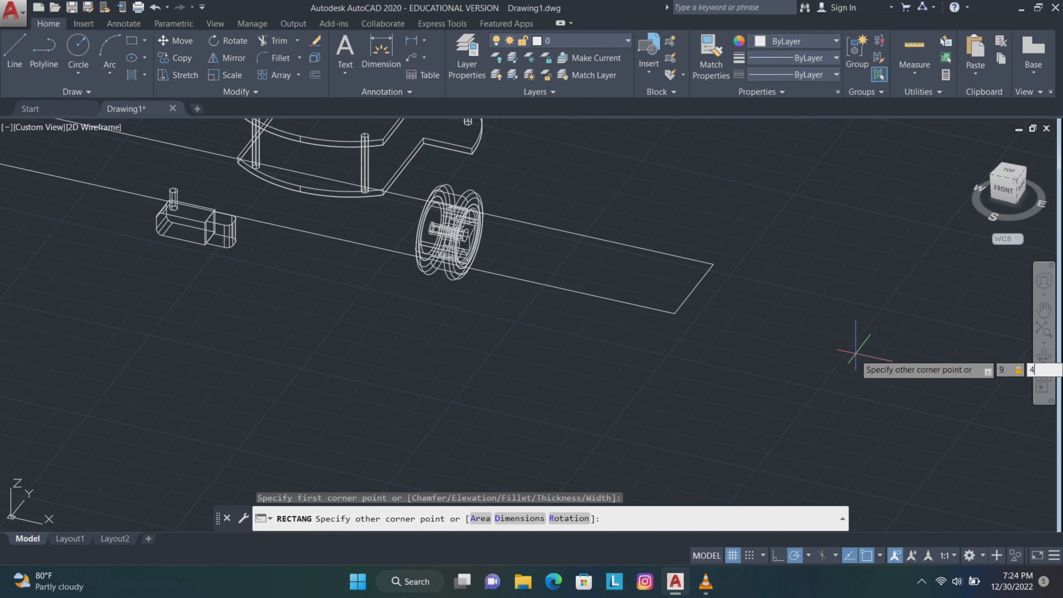
key("Return")
- Press-pull the 9 by 4 rectangle upward into a box 2 units high
middle_click_drag(873, 354, 1004, 352, "shift")
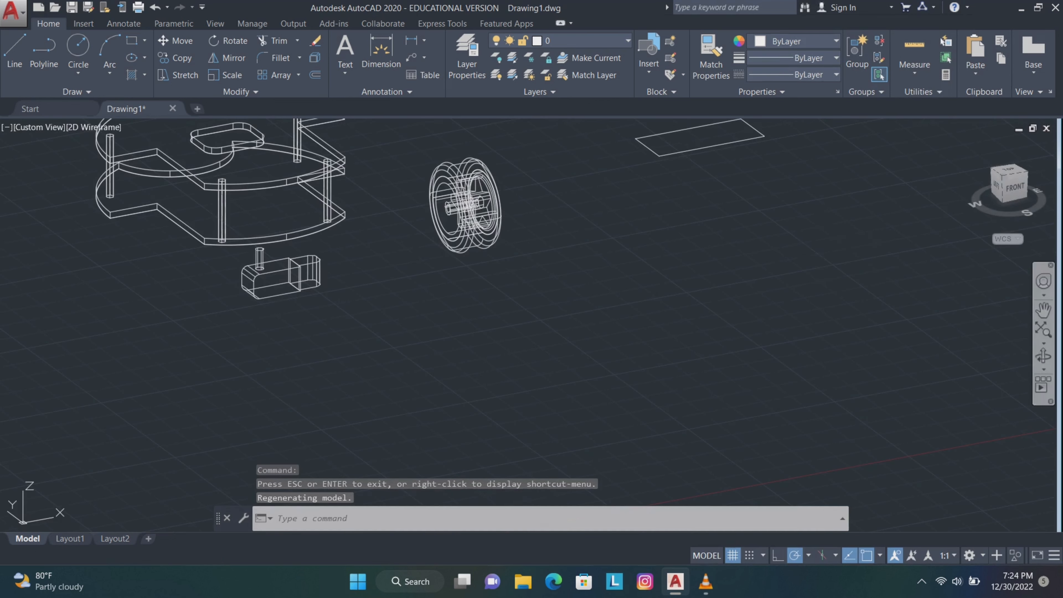
left_click_drag(824, 242, 818, 329)
middle_click_drag(1018, 310, 970, 414)
scroll(734, 289, "up", 5)
middle_click_drag(734, 289, 734, 283)
middle_click_drag(629, 192, 835, 398)
scroll(829, 408, "up", 2)
type("pr")
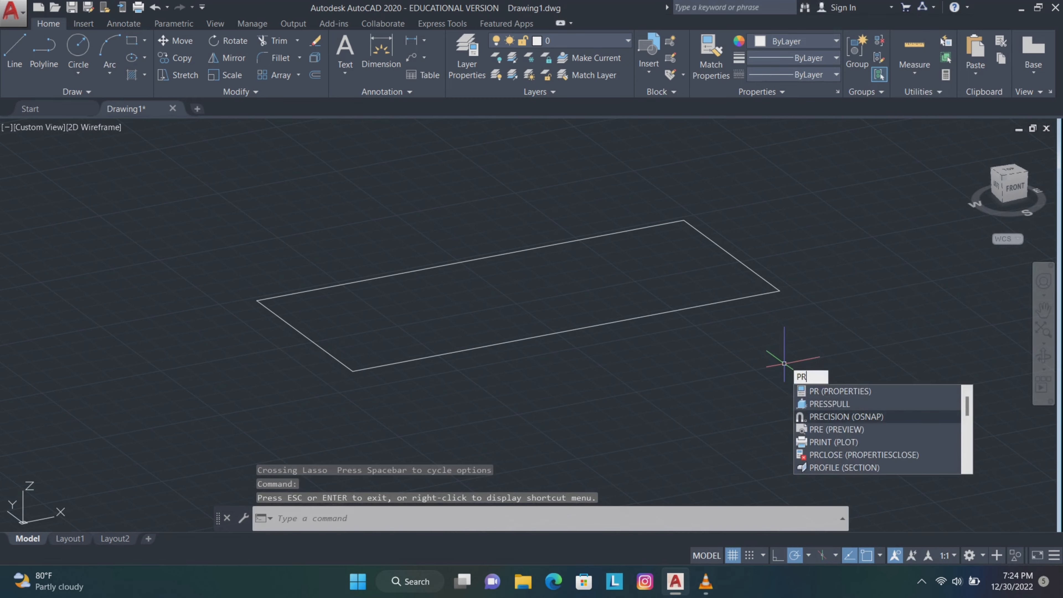
left_click(823, 404)
left_click(477, 270)
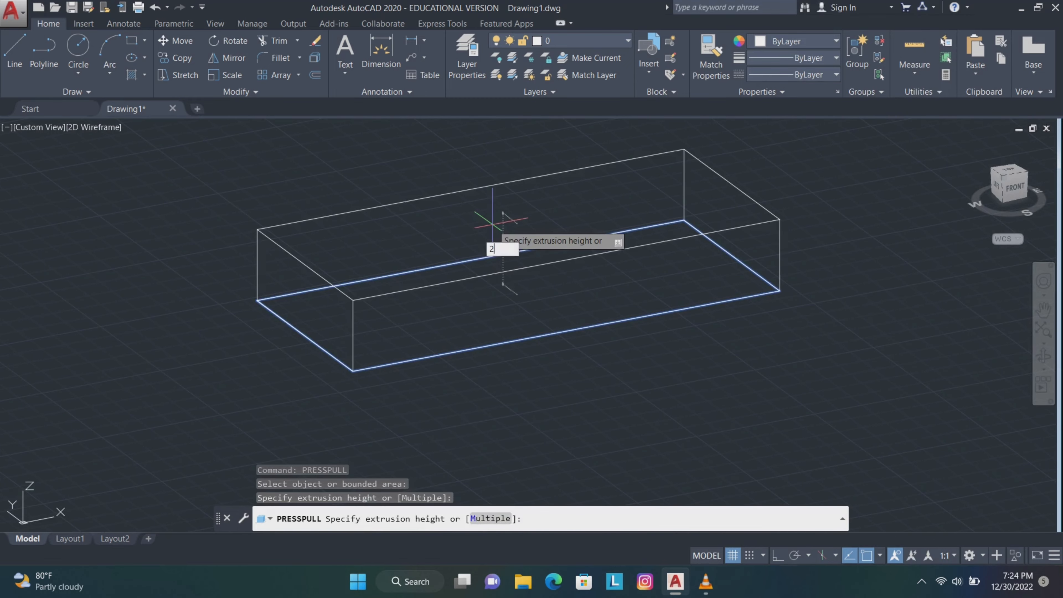
key("Return")
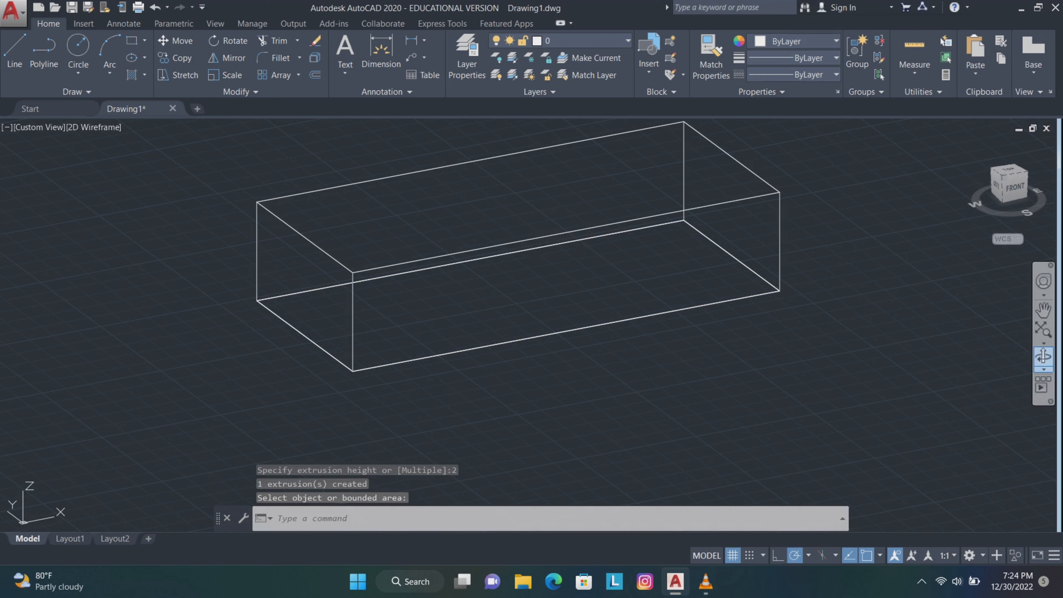
- Draw a closed 1 by 0.3 line outline at the top front corner of the box's short end face
middle_click_drag(511, 279, 517, 271, "shift")
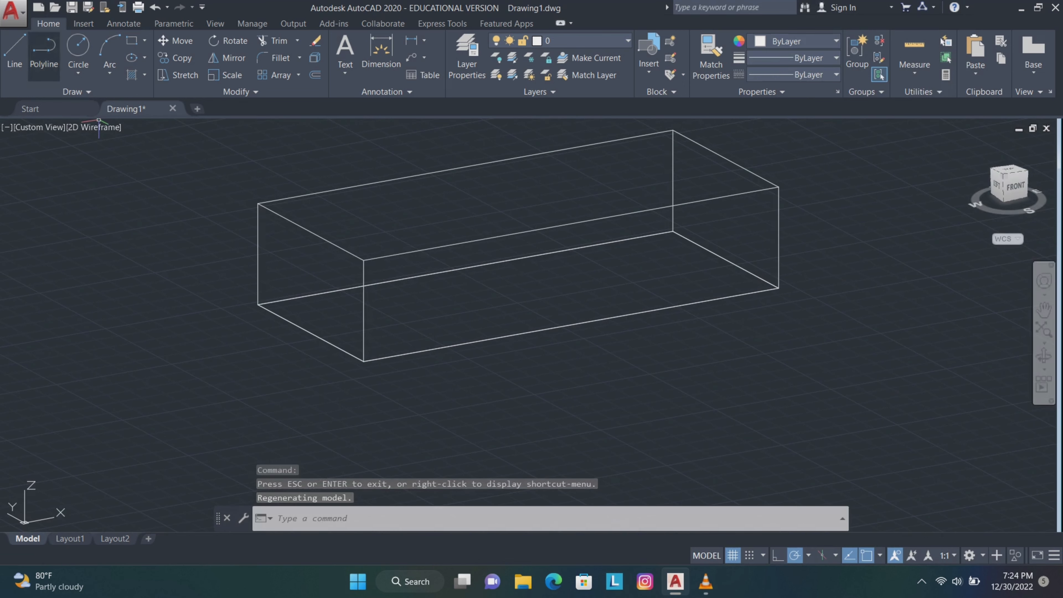
left_click(15, 49)
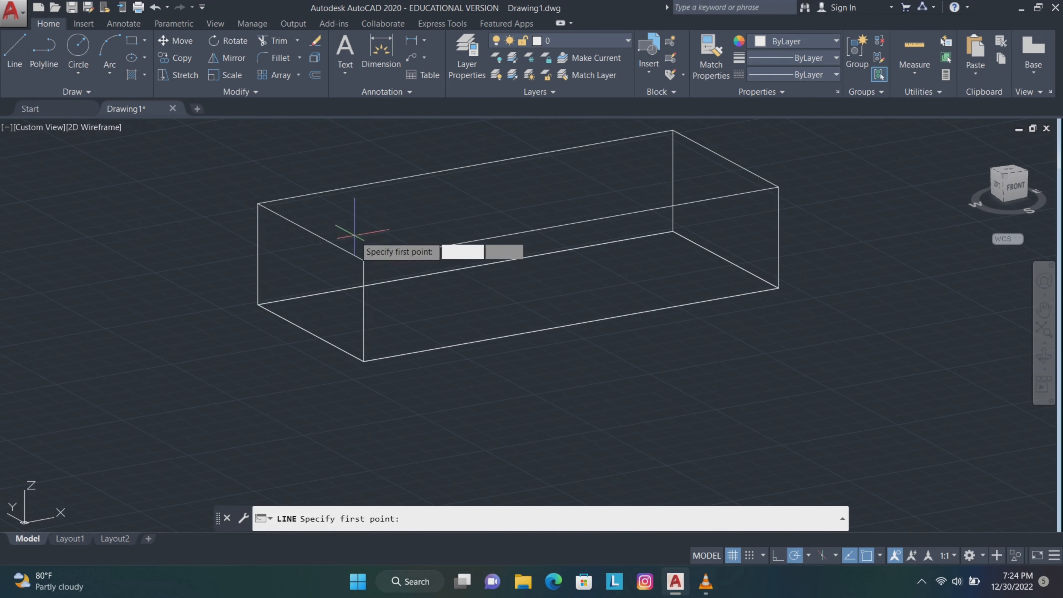
left_click(364, 260)
left_click(364, 260)
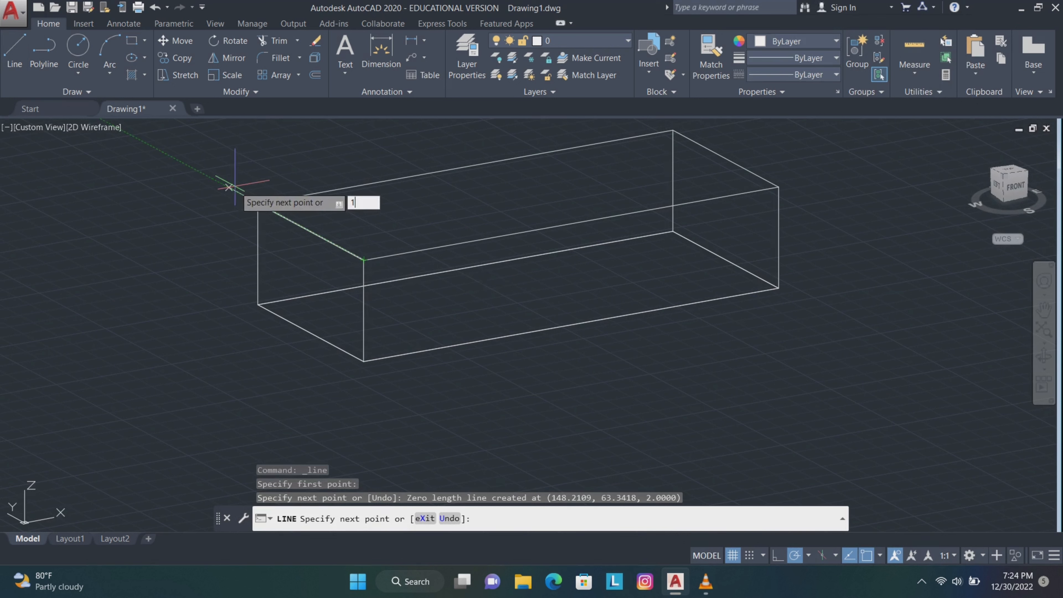
type("1")
key("Return")
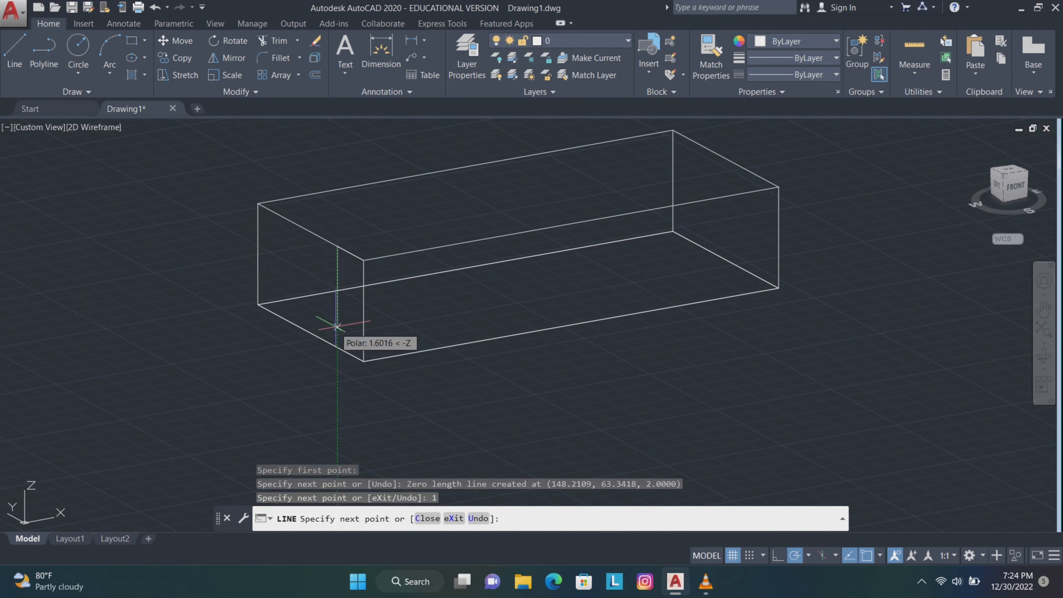
type("0.3")
key("Return")
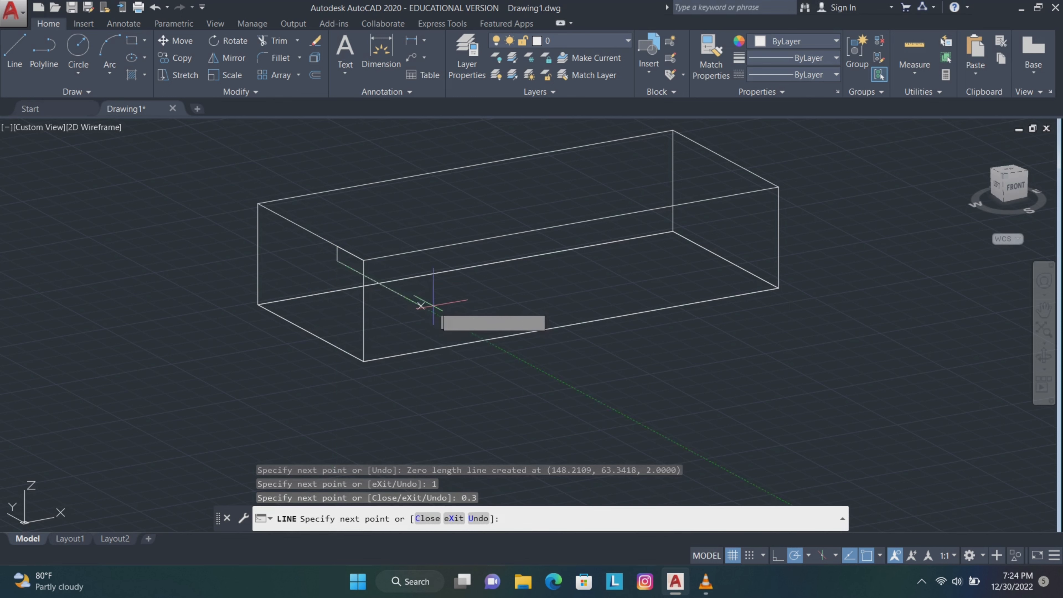
type("1")
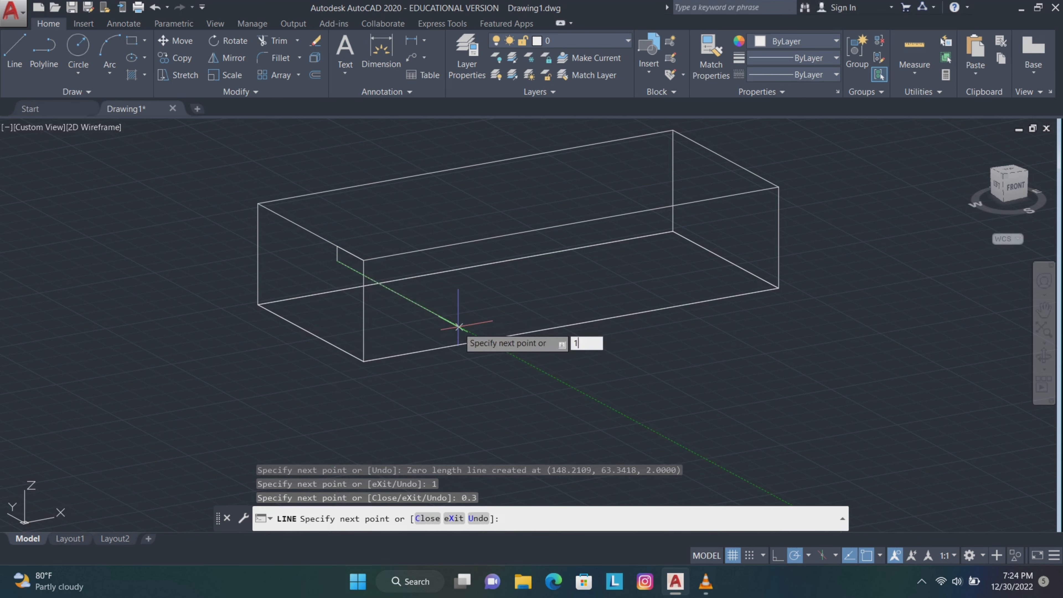
key("Return")
scroll(364, 260, "up", 2)
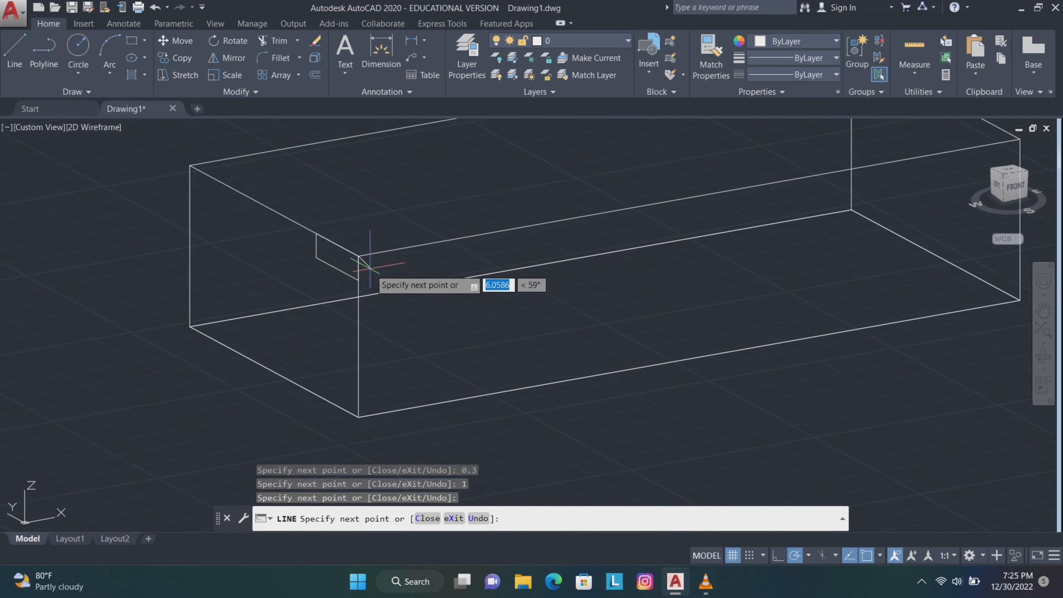
key("Escape")
- Join the four lines of the small rectangular outline on the box's end face into one polyline
left_click(339, 244)
left_click(316, 245)
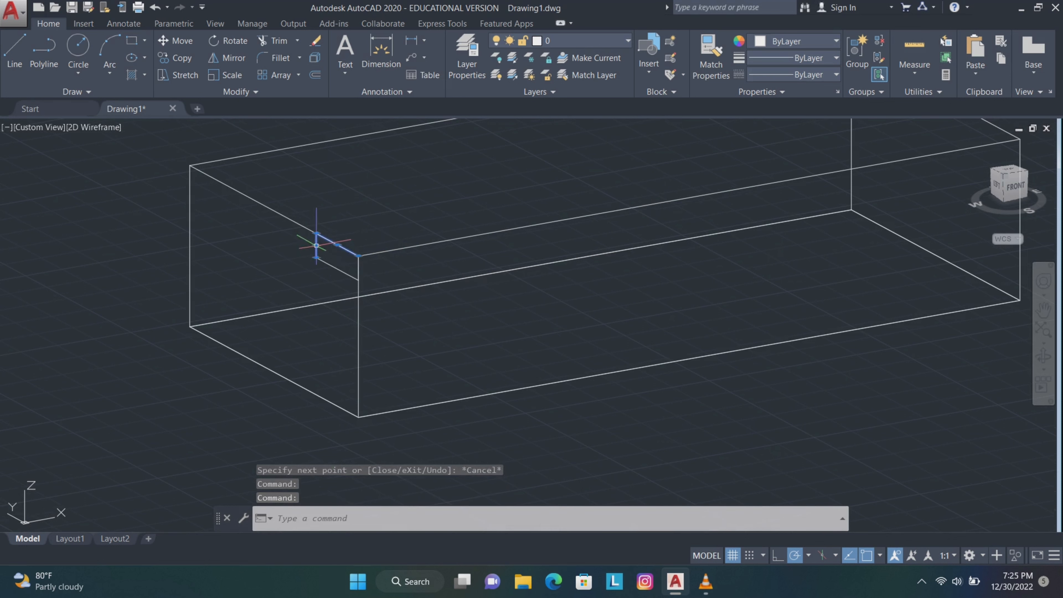
left_click(329, 264)
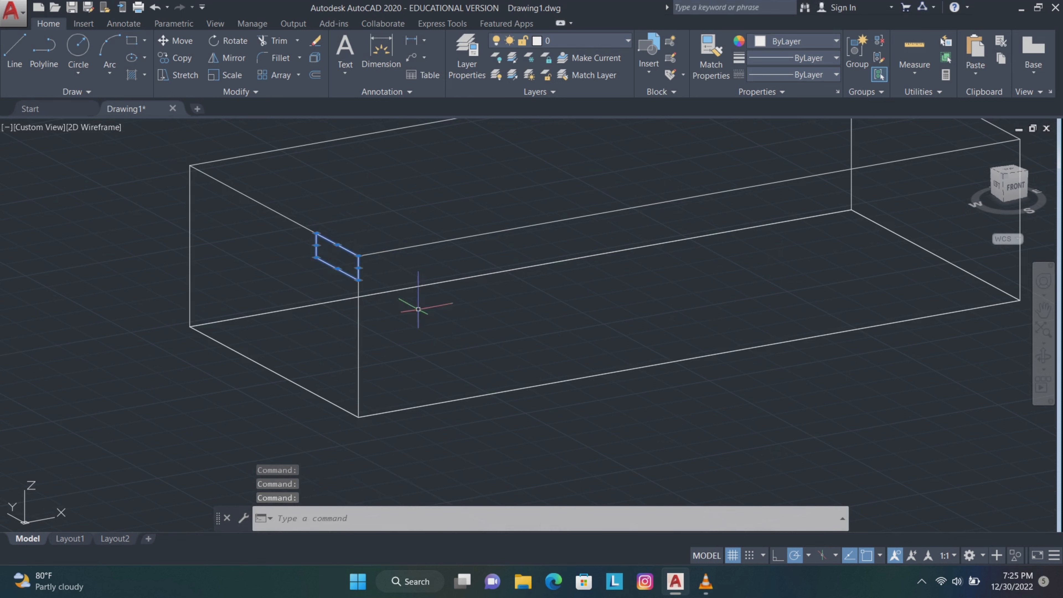
type("join")
key("Return")
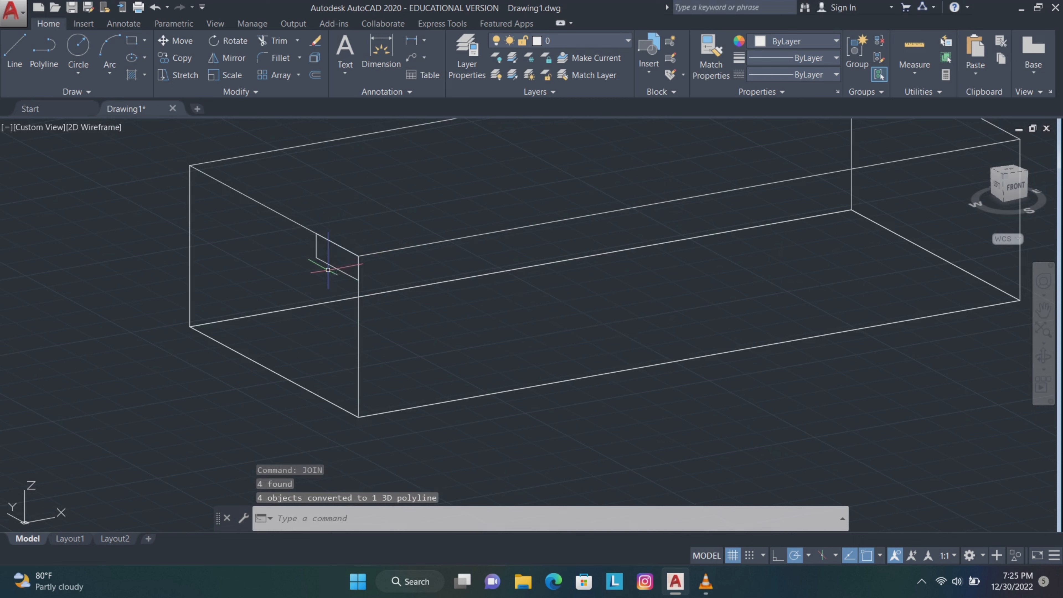
- Move the joined outline 0.5 units along the end face's top edge, away from the front corner
left_click(335, 266)
type("m")
key("Return")
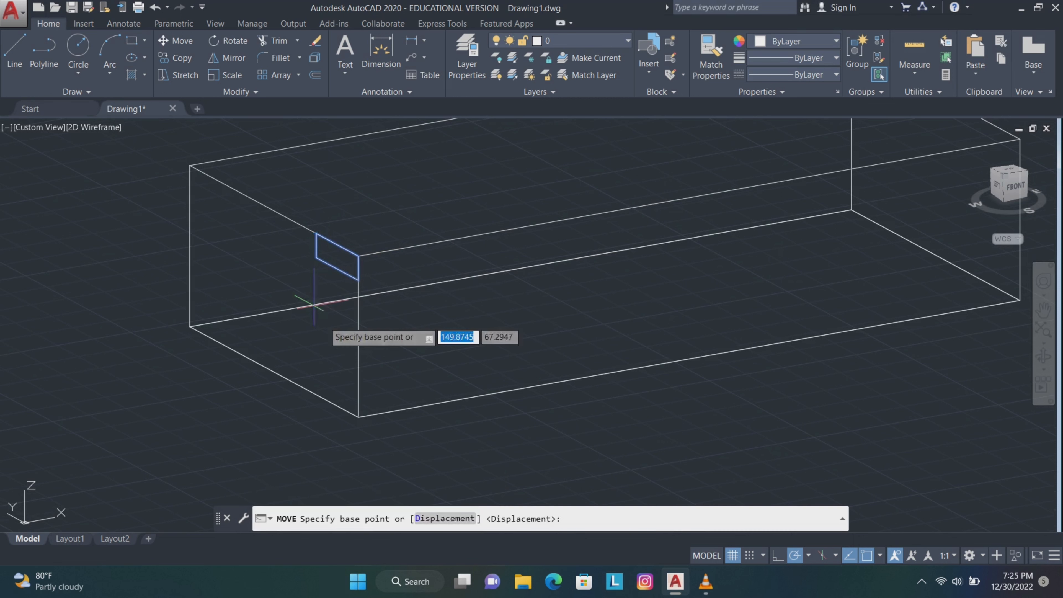
left_click(340, 345)
type("0.5")
key("Return")
- Move the small outline 0.5 units straight down on the box's end face
left_click(335, 262)
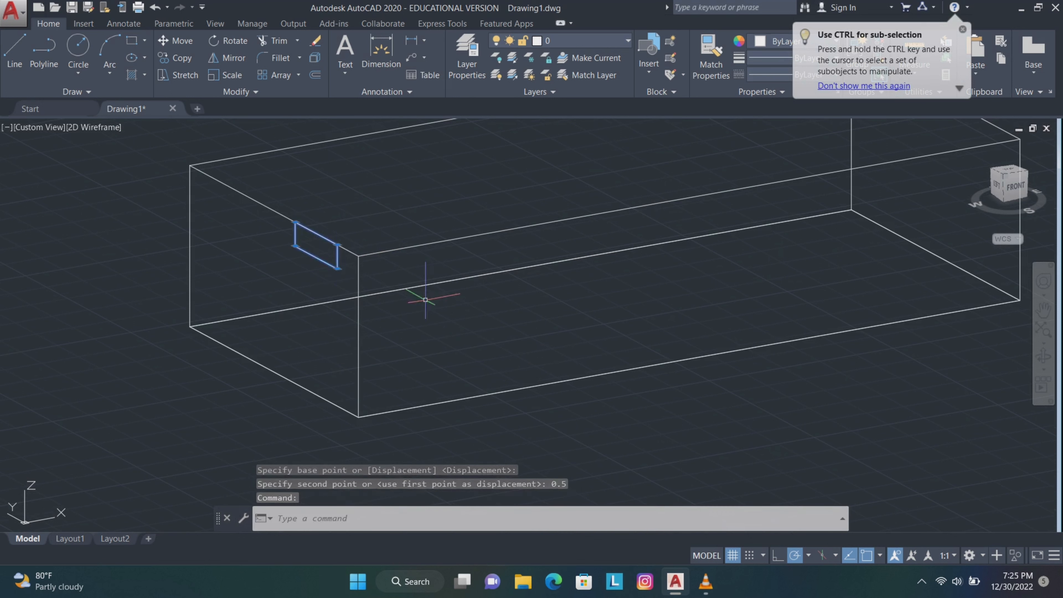
type("m")
key("Return")
left_click(437, 295)
type("0.5")
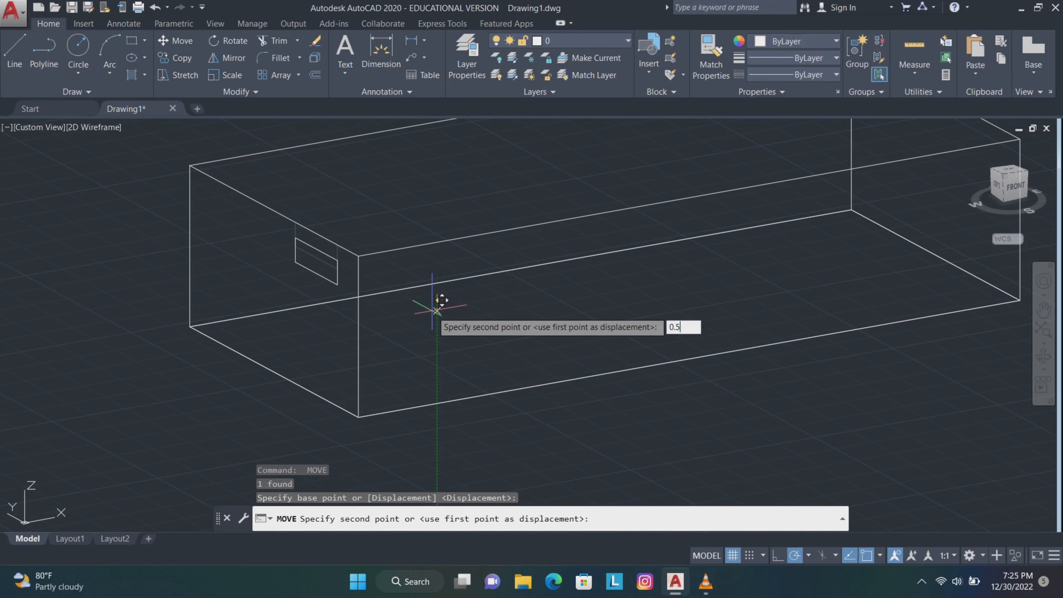
key("Return")
- Try extruding the small outline 5 units along the box's length, and undo the extrusion
left_click(326, 284)
type("ext")
key("Return")
type("05")
key("Return")
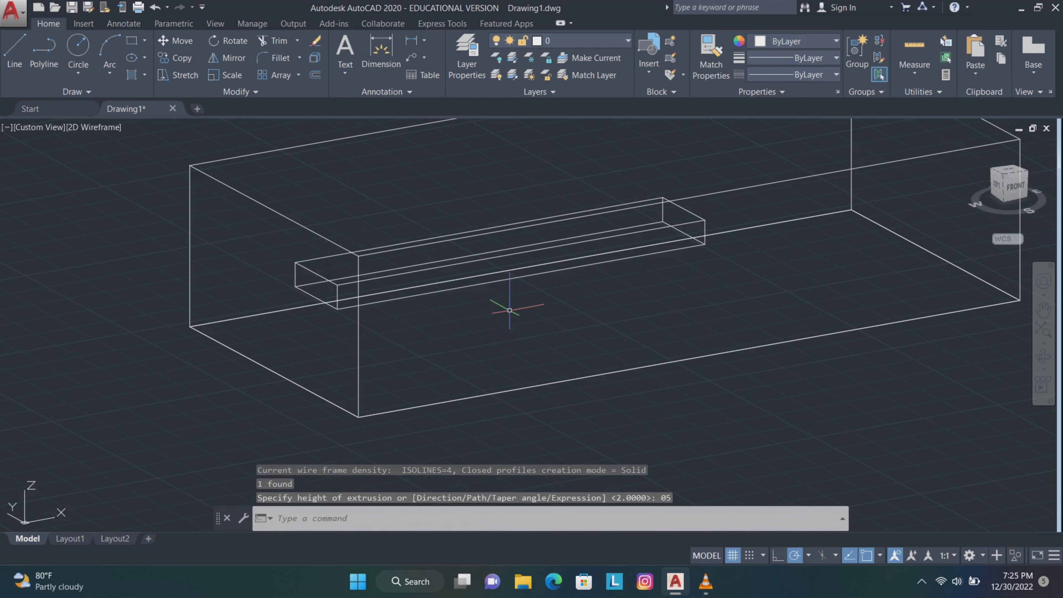
key("ctrl+z")
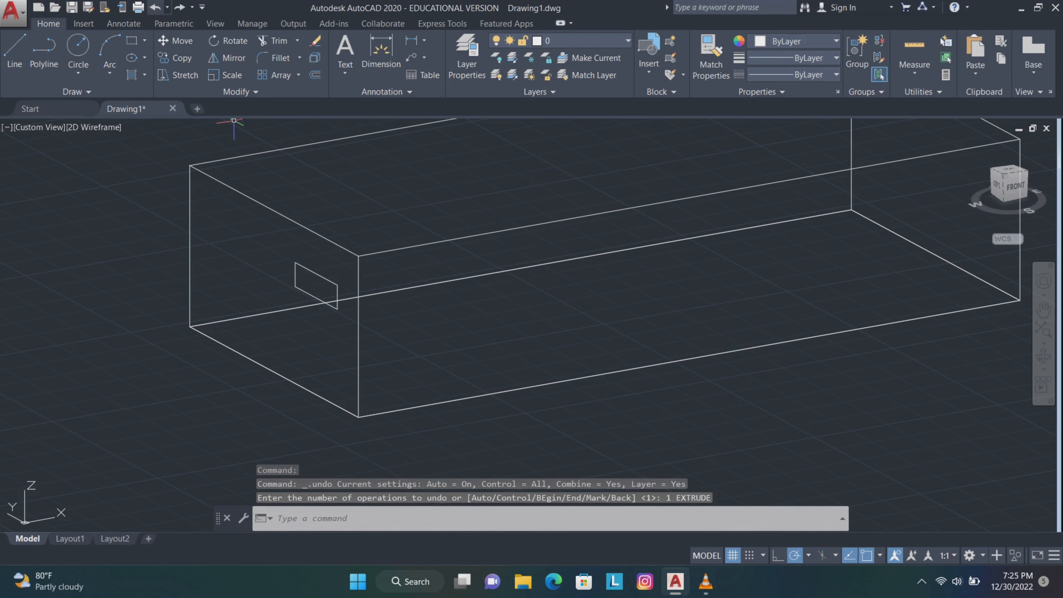
- Extrude the small outline 0.5 units into the box
left_click(337, 280)
type("ex")
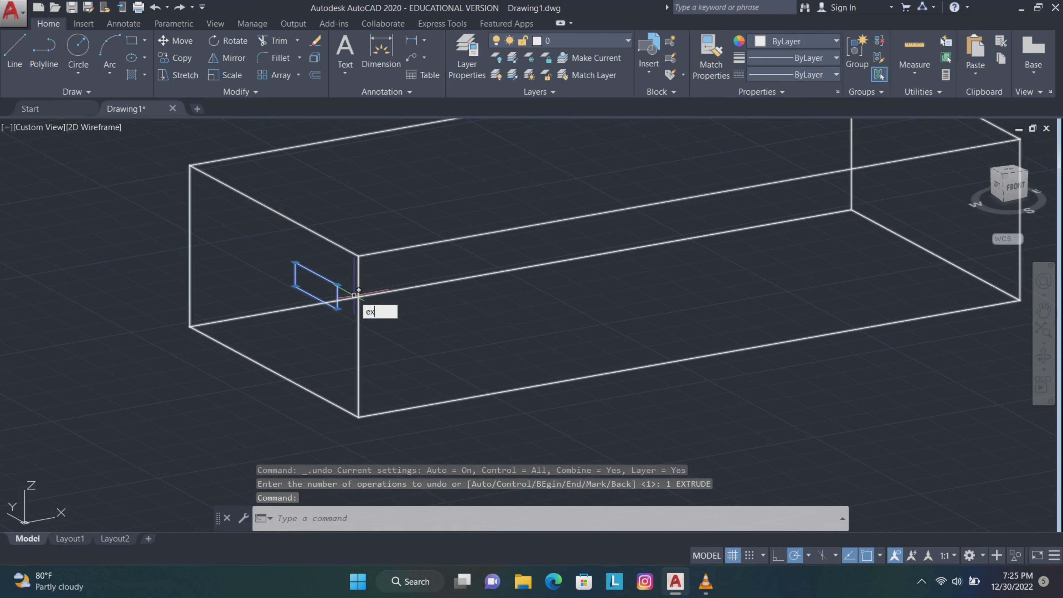
key("Return")
type("0.")
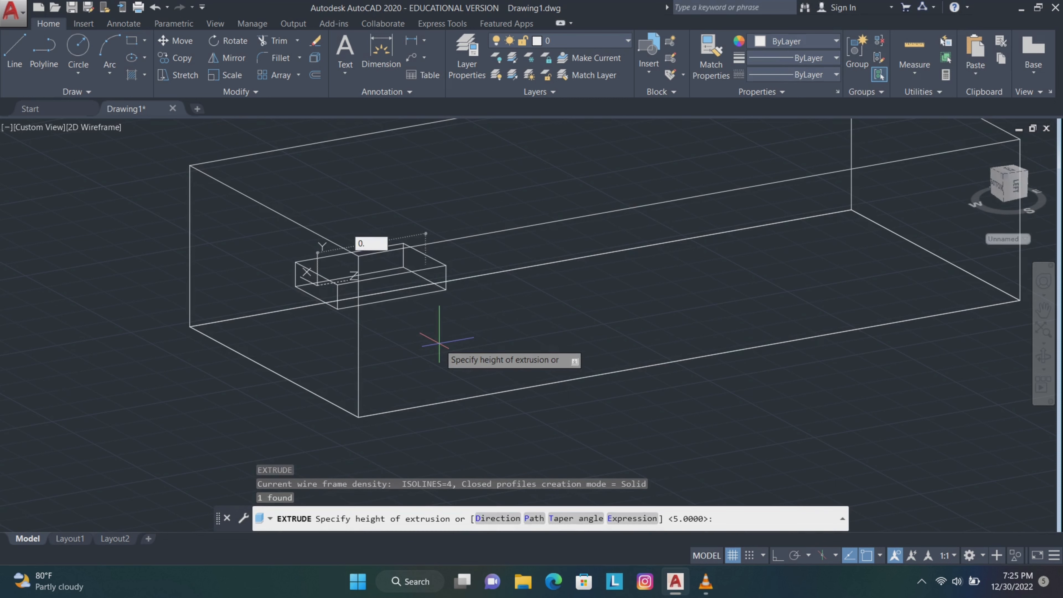
type("5")
key("Return")
- Draw a closed 0.5 by 0.3 line outline on the front half of the small block's inner end face
left_click(1044, 355)
left_click_drag(395, 297, 433, 284)
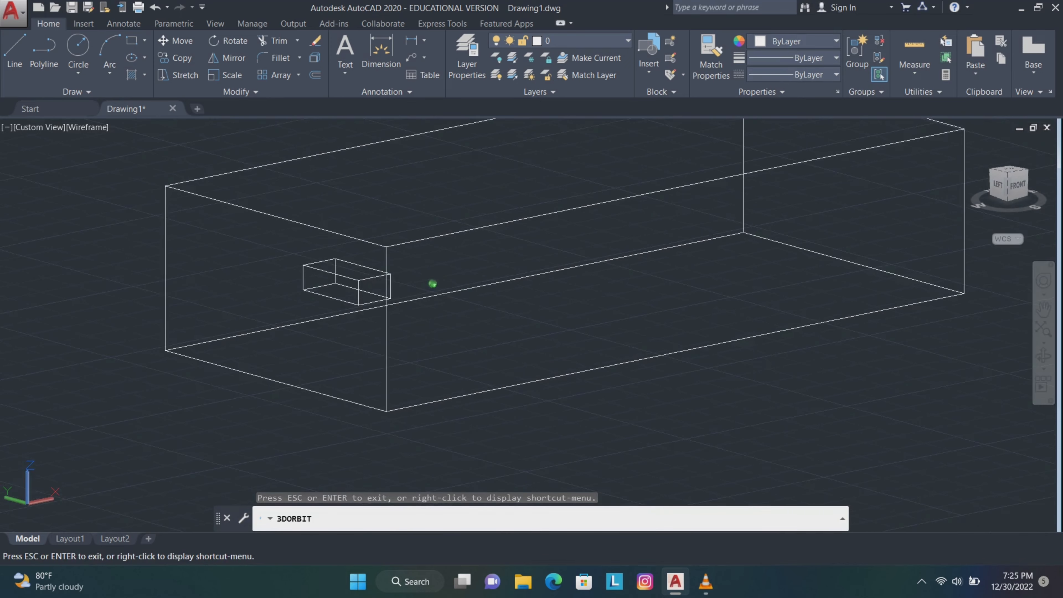
key("Escape")
scroll(550, 311, "up", 4)
scroll(482, 310, "down", 2)
left_click(15, 52)
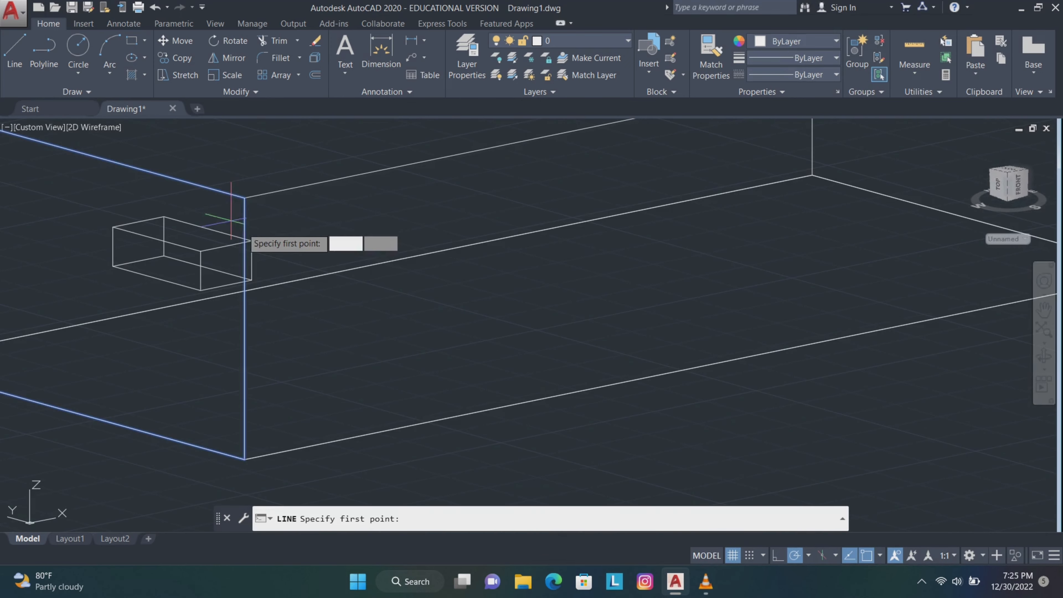
left_click(244, 239)
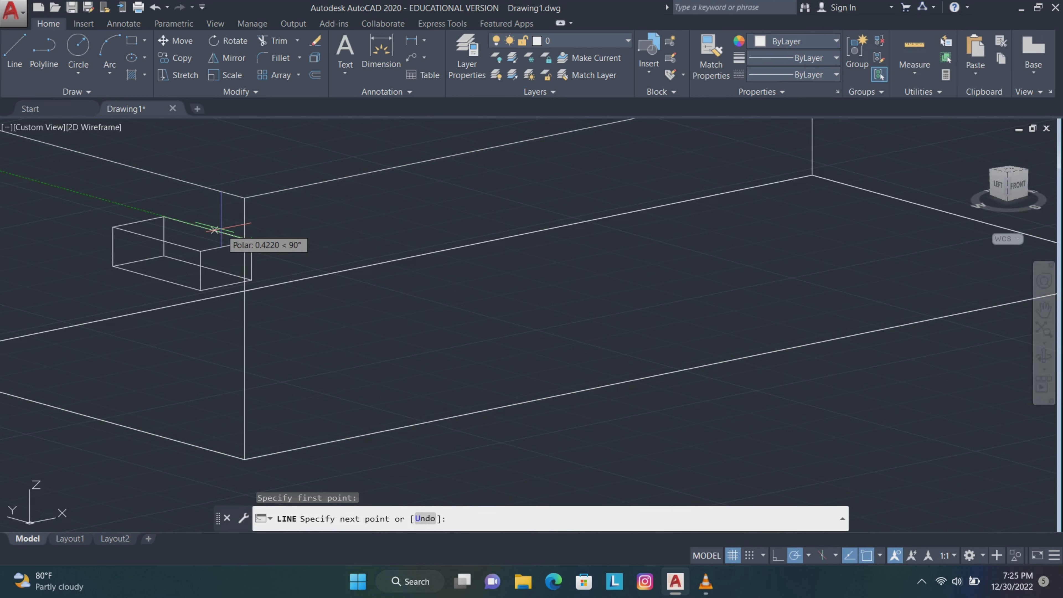
type("0.5")
key("Return")
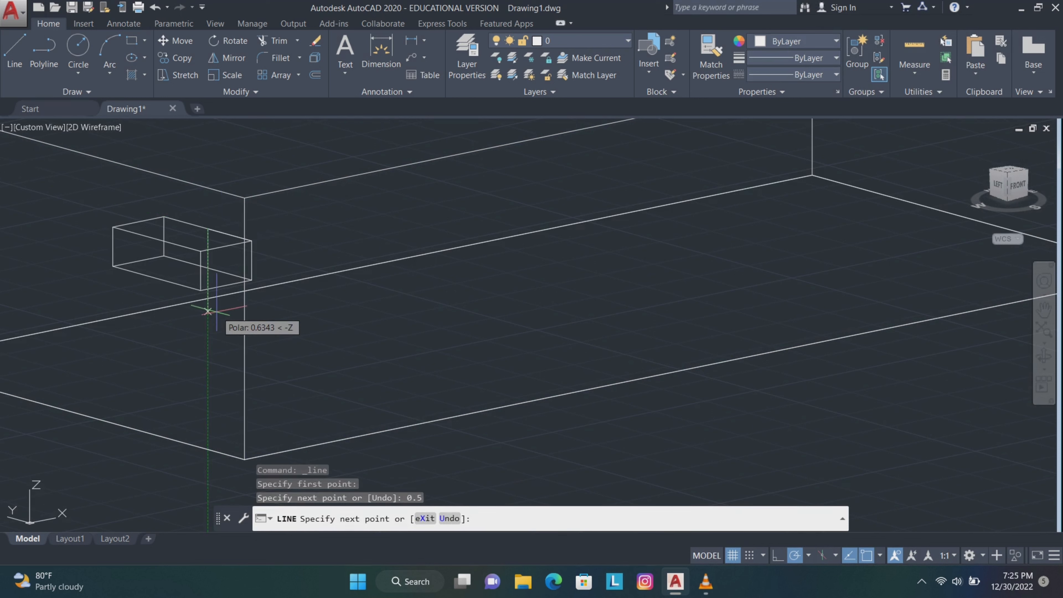
type("0.3")
key("Return")
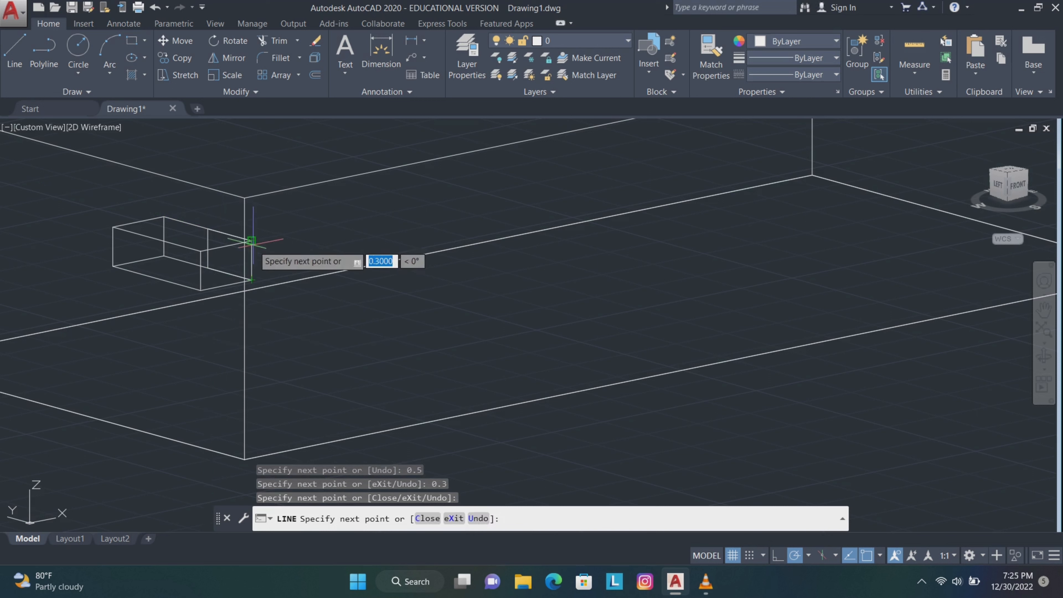
key("Escape")
- Join the four 0.5 by 0.3 lines into one outline and extrude it outward past the box's end face
left_click(233, 236)
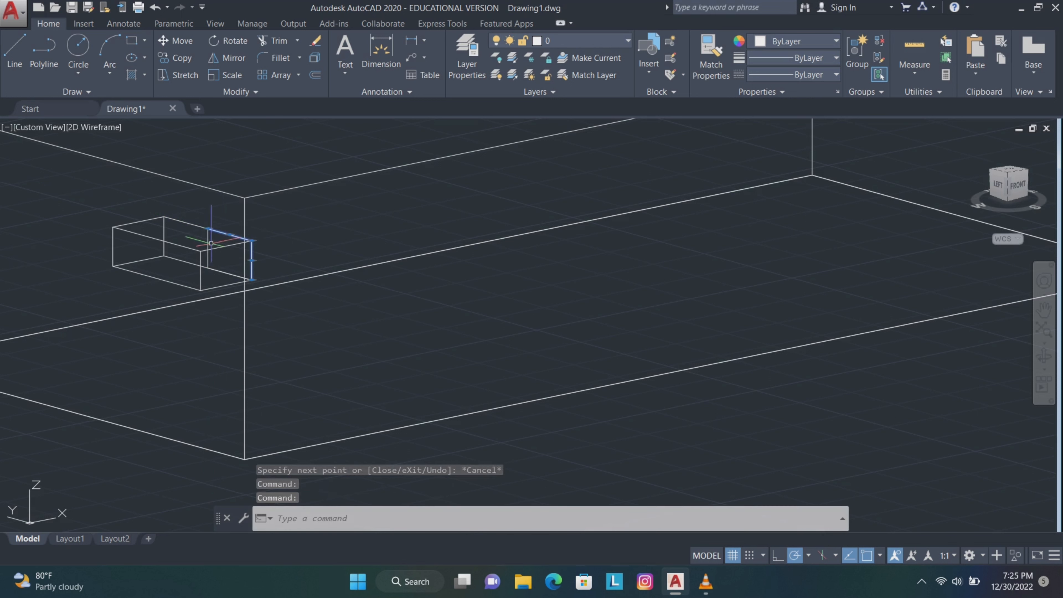
left_click(208, 243)
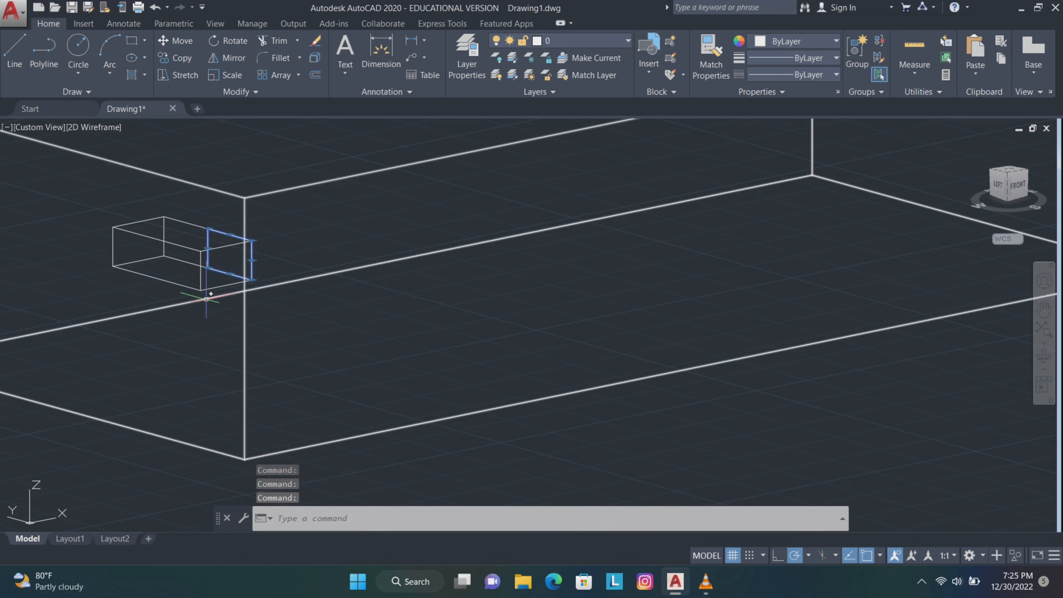
key("Return")
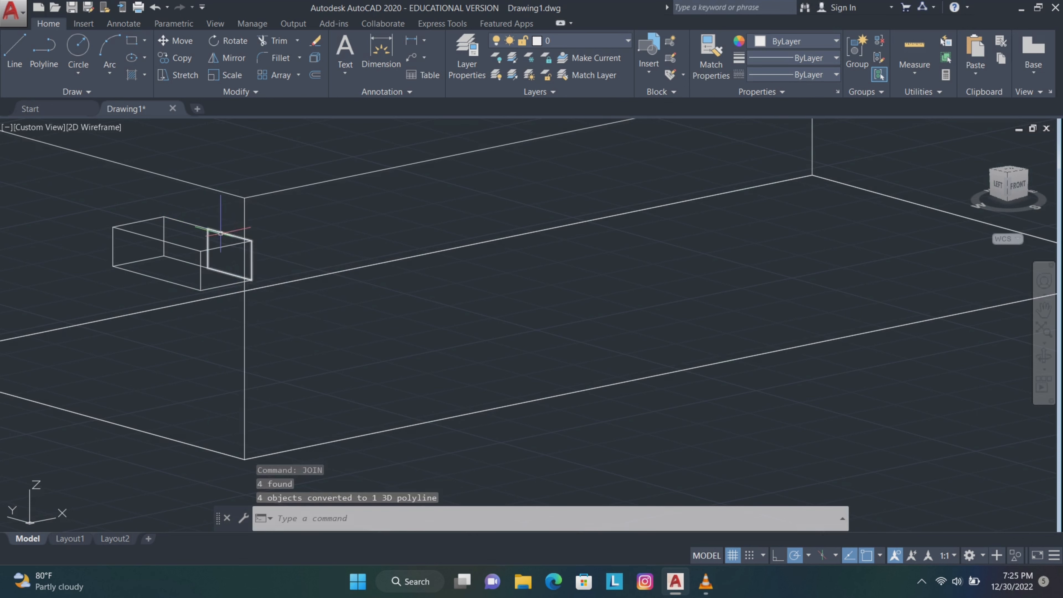
left_click(229, 234)
type("ext")
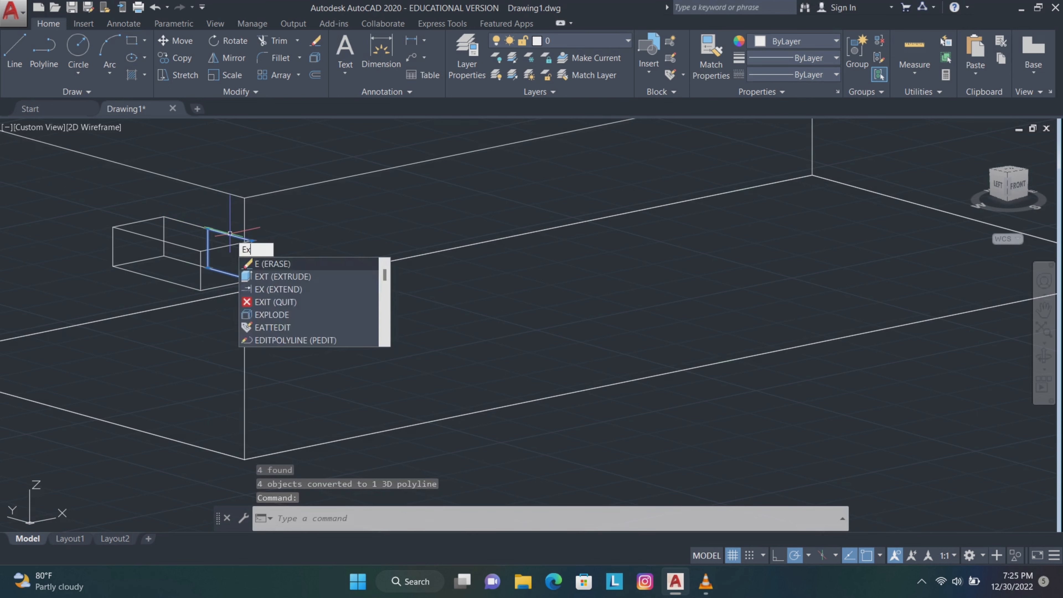
key("Return")
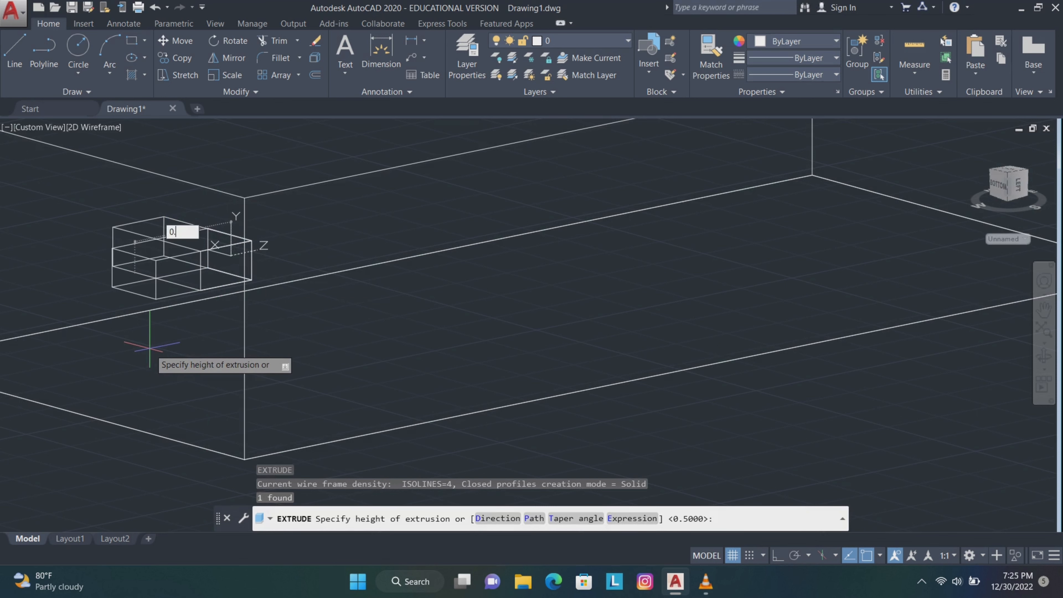
key("Return")
- Subtract the 1 by 0.3 block from the large box
middle_click_drag(662, 292, 862, 316)
scroll(438, 254, "down", 2)
type("su")
key("Return")
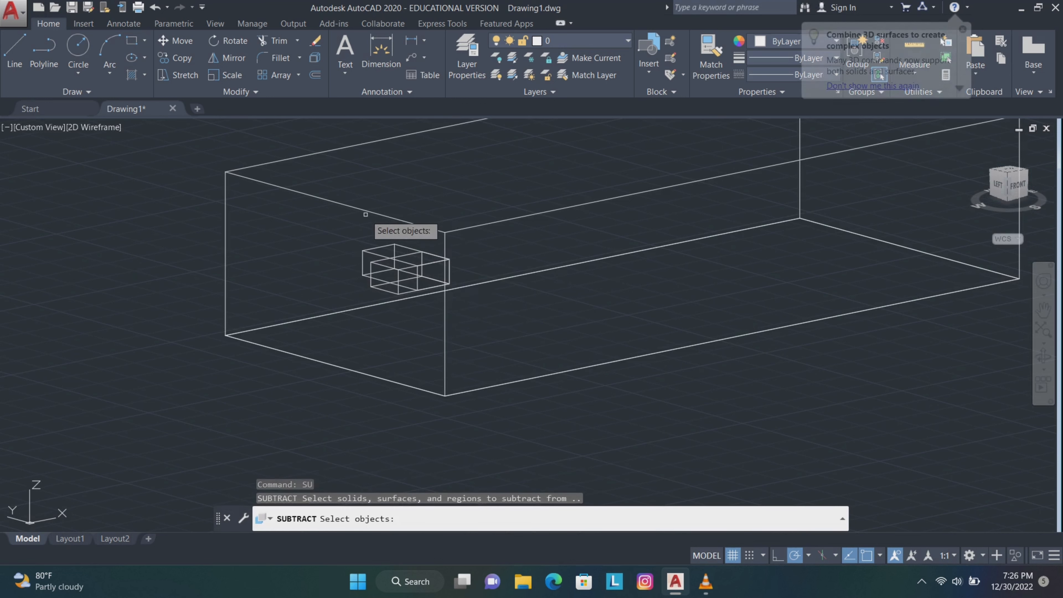
left_click(367, 212)
key("Return")
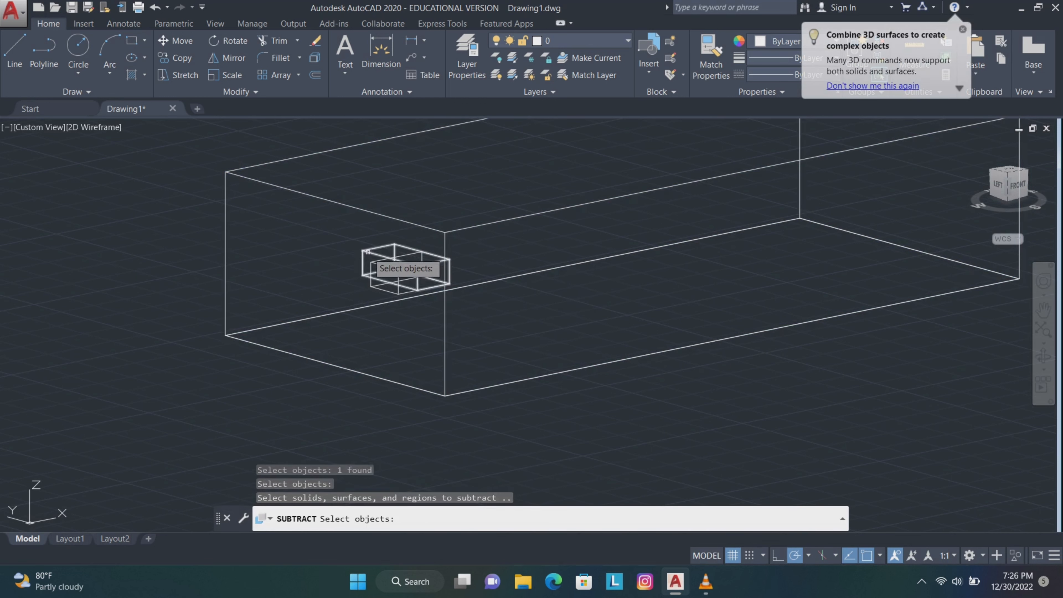
left_click(401, 247)
key("Return")
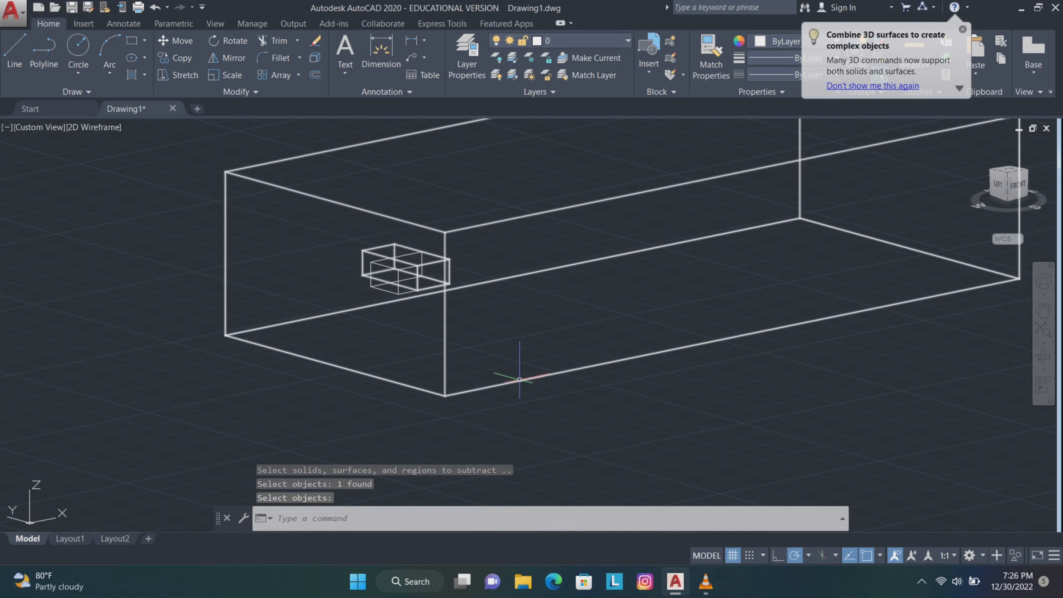
- Fillet the upper and lower long edges of the box's front side with a radius of 0.2
type("filletedge")
key("Return")
type("r")
key("Return")
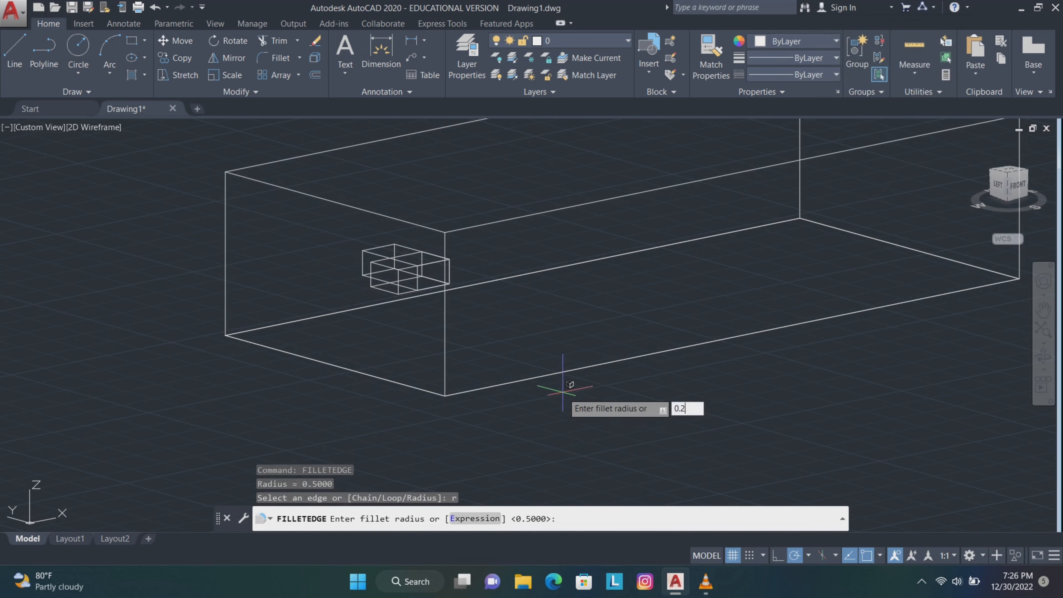
type("0.2")
key("Return")
left_click(587, 366)
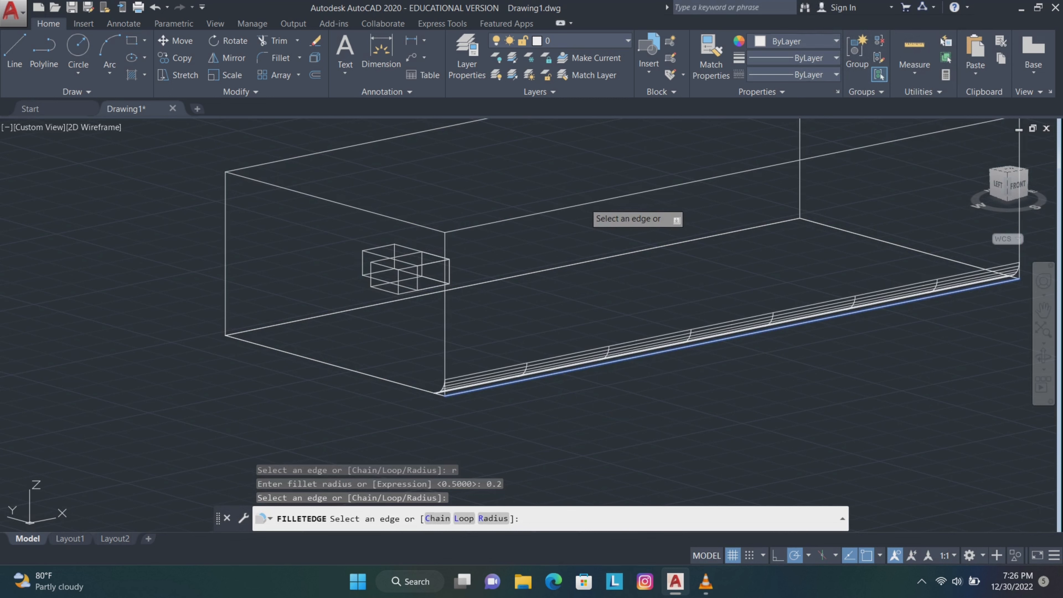
left_click(591, 194)
key("Return")
key("Return")
- Fillet the two long edges of the box's rear side with the 0.2 radius and erase the leftover base rectangle
key("Return")
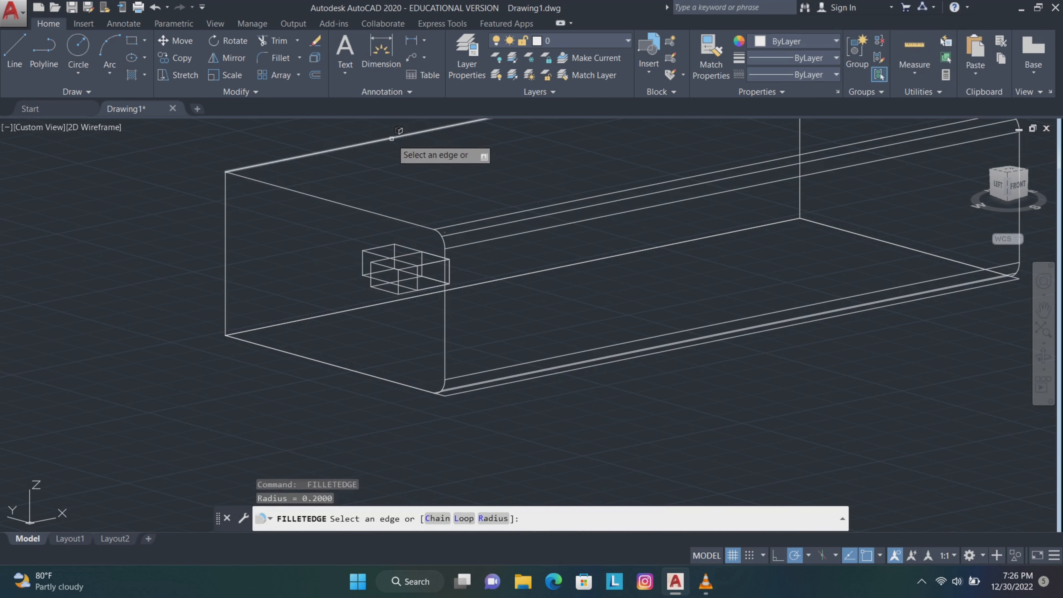
left_click(391, 138)
left_click(335, 312)
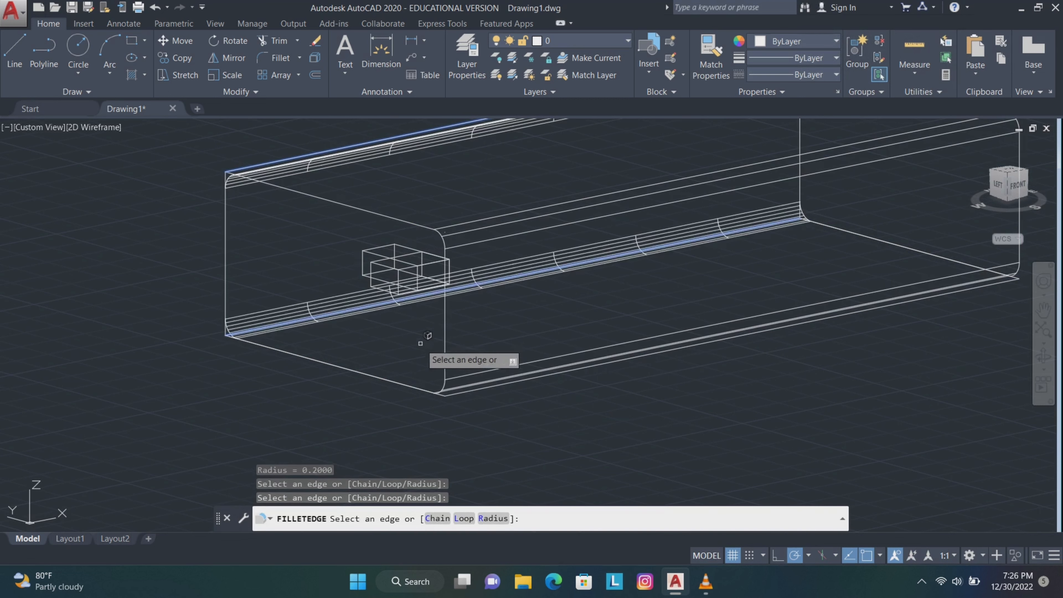
key("Return")
key("Return")
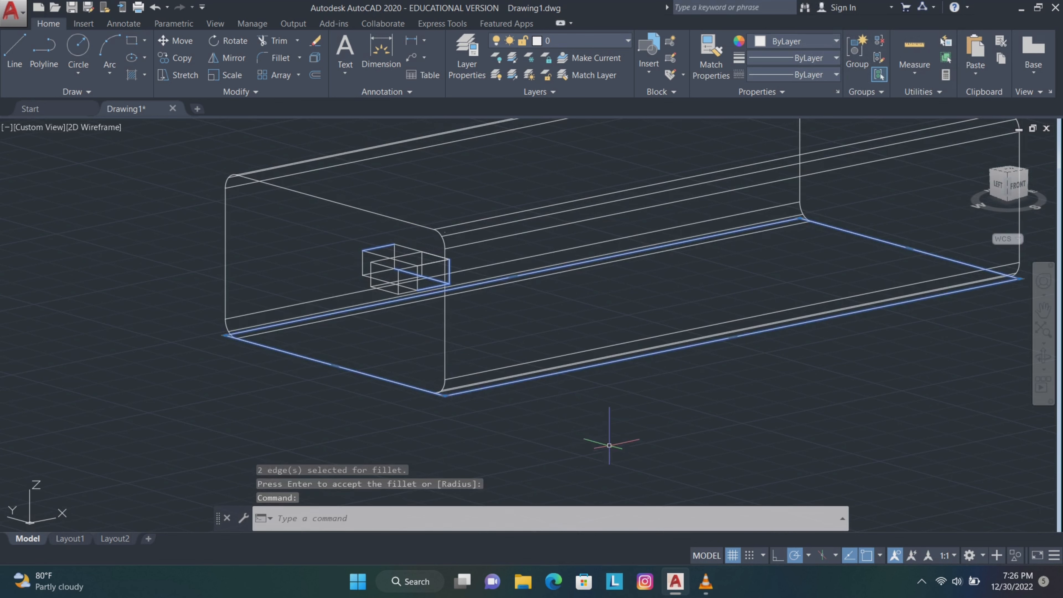
key("Delete")
- Move the filleted box and its small block to the far side of the chassis, opposite the wheel
scroll(626, 414, "down", 5)
mouse_move(854, 342)
left_mouse_down()
mouse_move(482, 420)
mouse_move(603, 444)
left_mouse_up()
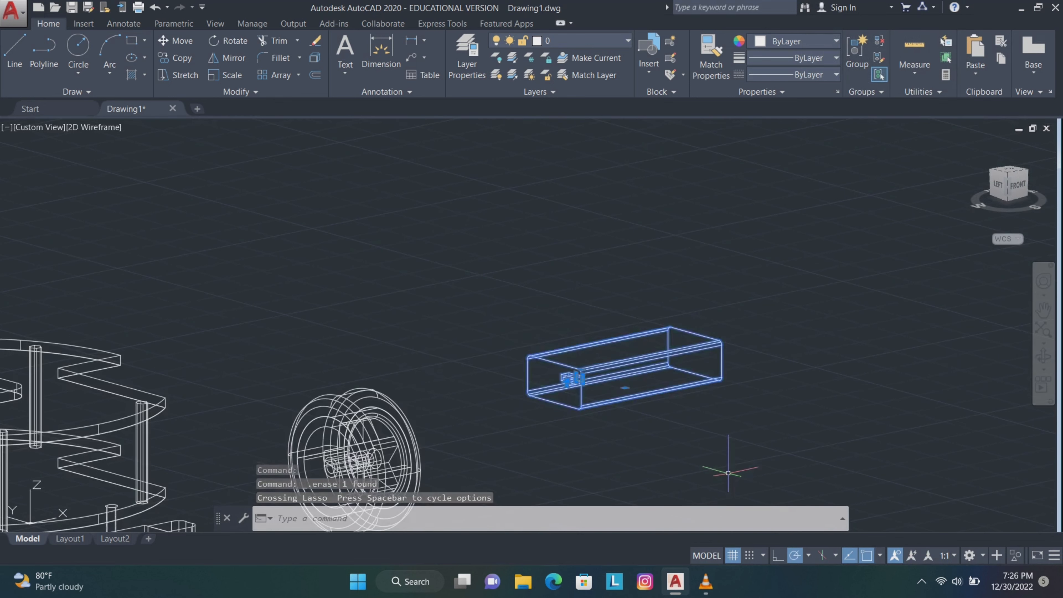
scroll(737, 390, "down", 5)
left_click(175, 41)
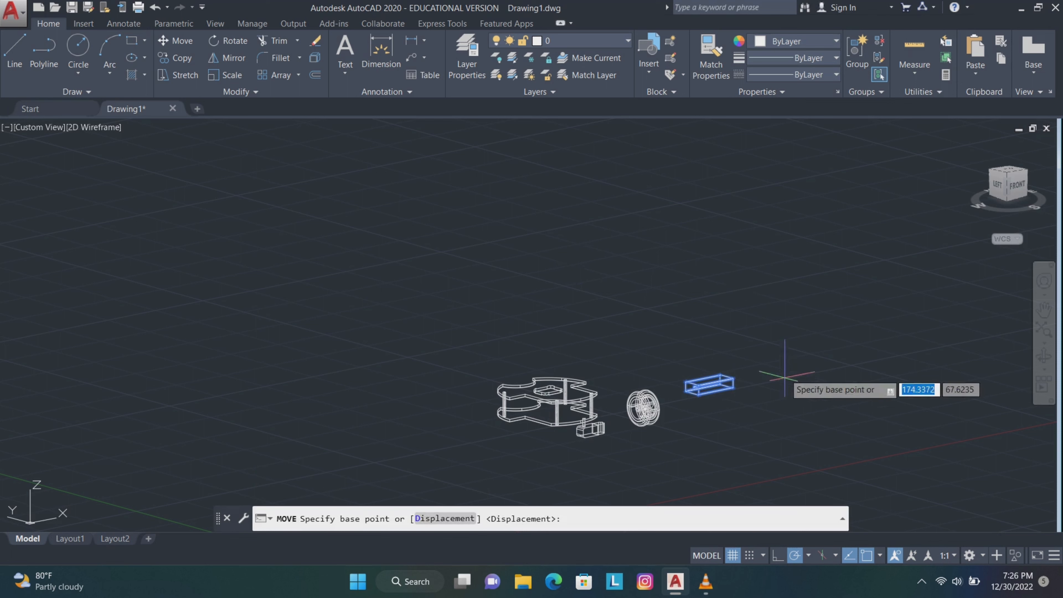
left_click(793, 435)
left_click(549, 460)
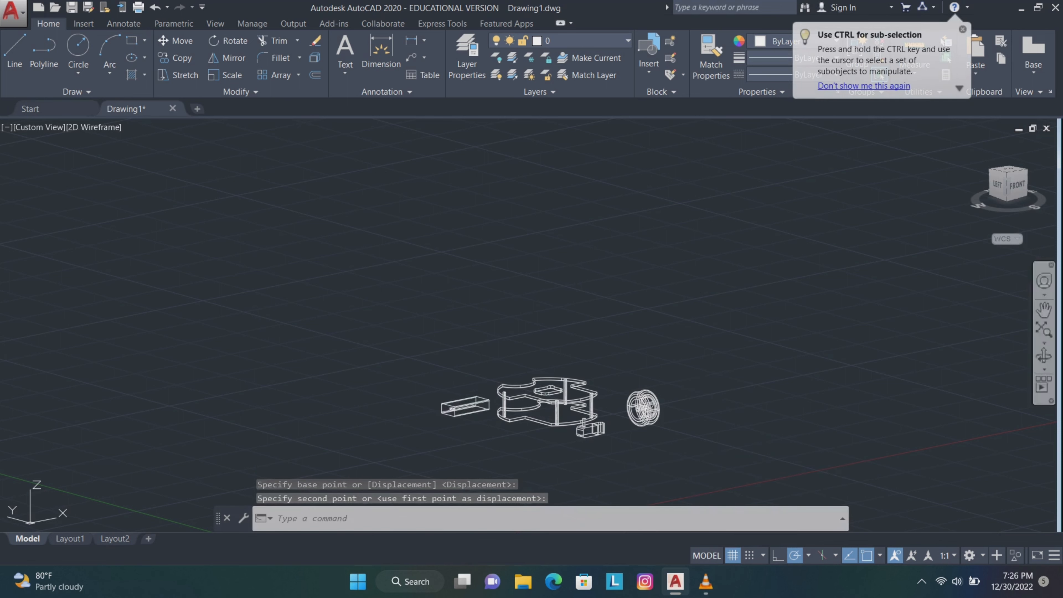
- Draw connected lines 7 leftward, 5 downward and 7.14 rightward in the empty area beyond the wheel, starting the board outline
left_click(1044, 356)
left_click_drag(753, 331, 619, 419)
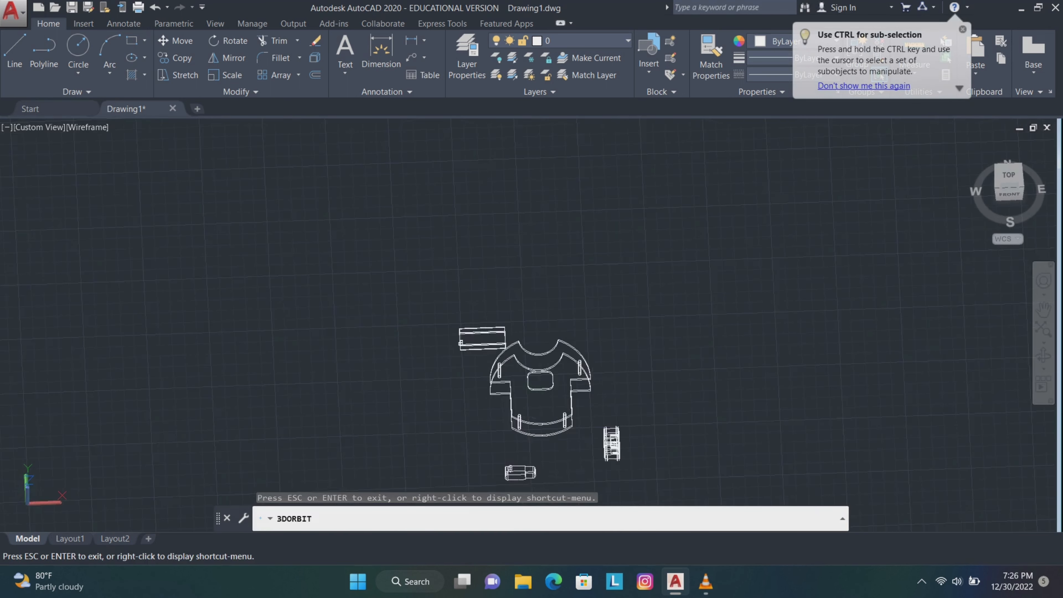
left_click(1044, 310)
left_click_drag(898, 350, 653, 332)
scroll(652, 331, "up", 2)
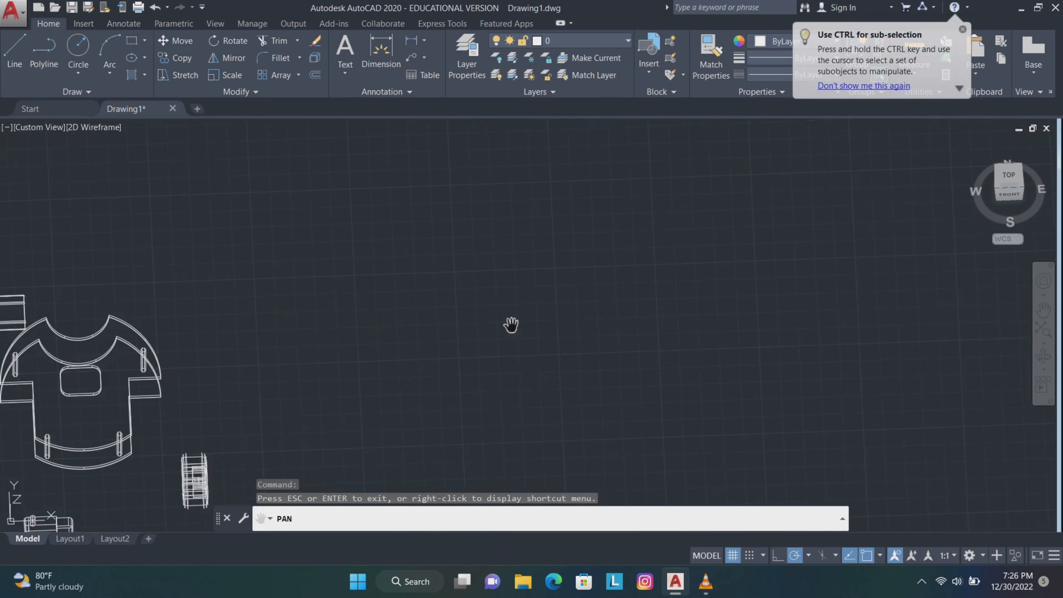
mouse_move(510, 324)
left_mouse_down()
mouse_move(463, 266)
mouse_move(394, 262)
left_mouse_up()
key("Escape")
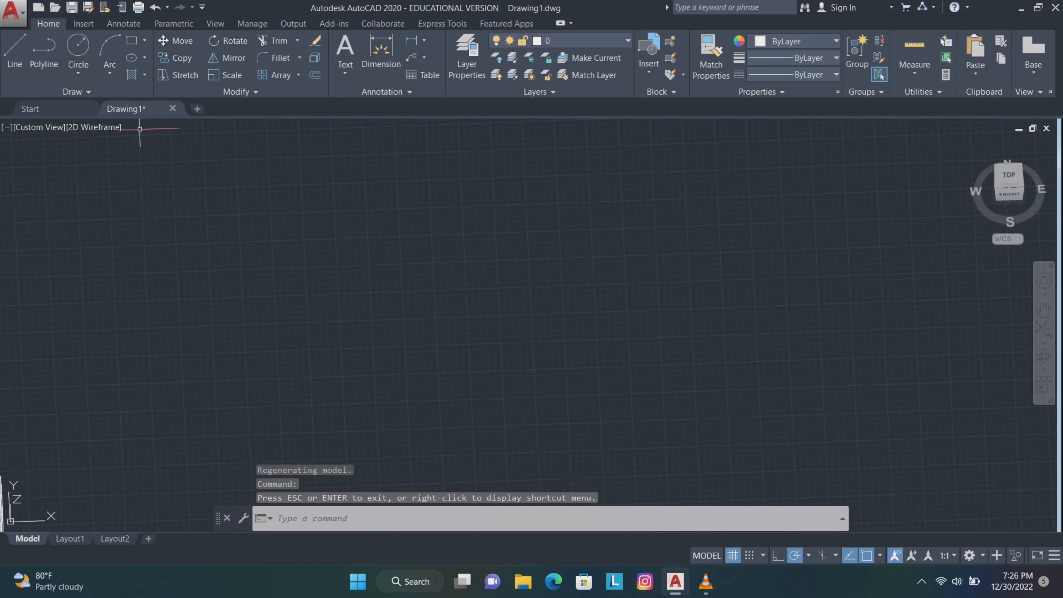
left_click(15, 50)
left_click(511, 278)
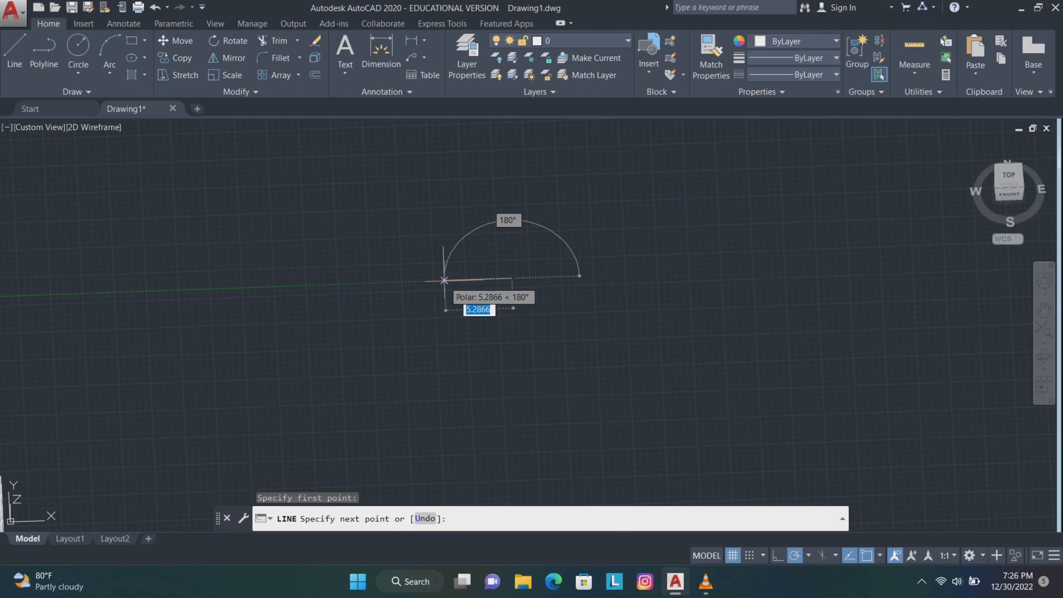
type("7")
key("Return")
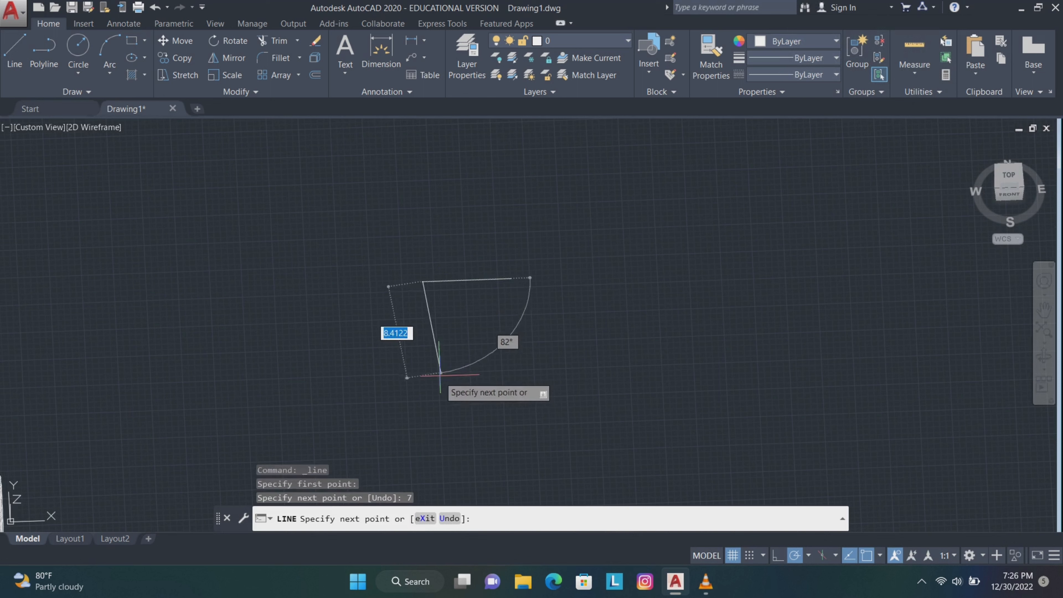
type("5")
key("Return")
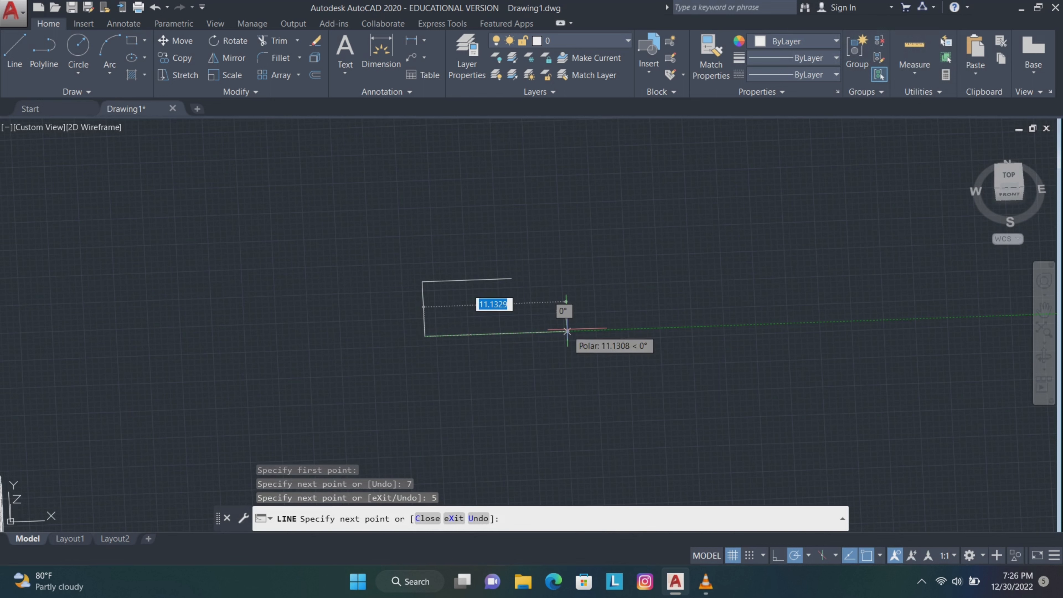
type("7.14")
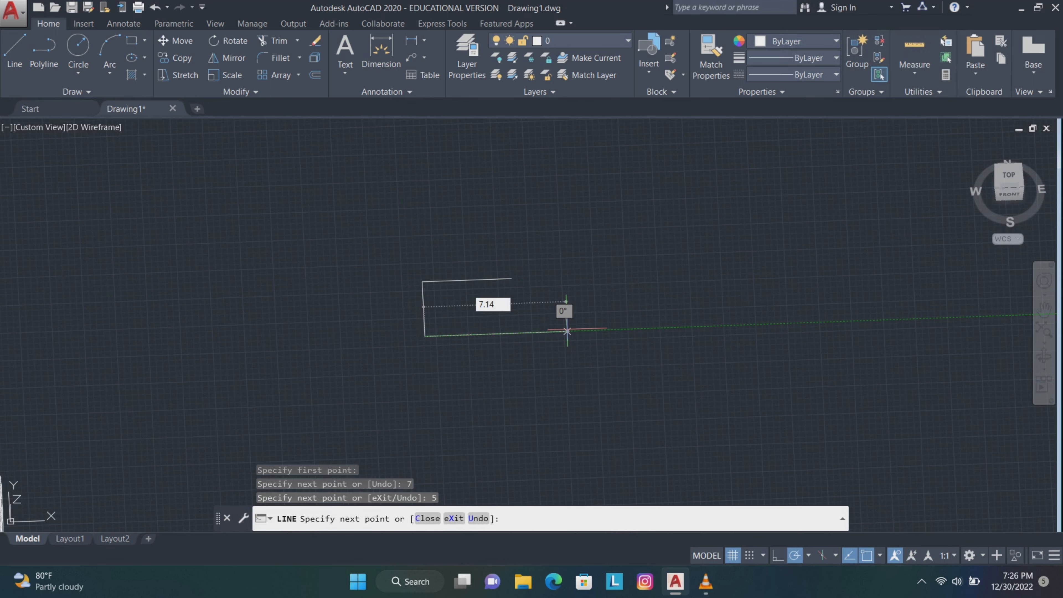
key("Return")
- Continue the outline from the lower right corner with a 0.2 upward line and a 0.4 line at 45 degrees outward
scroll(542, 327, "up", 3)
scroll(510, 307, "up", 5)
scroll(506, 308, "down", 4)
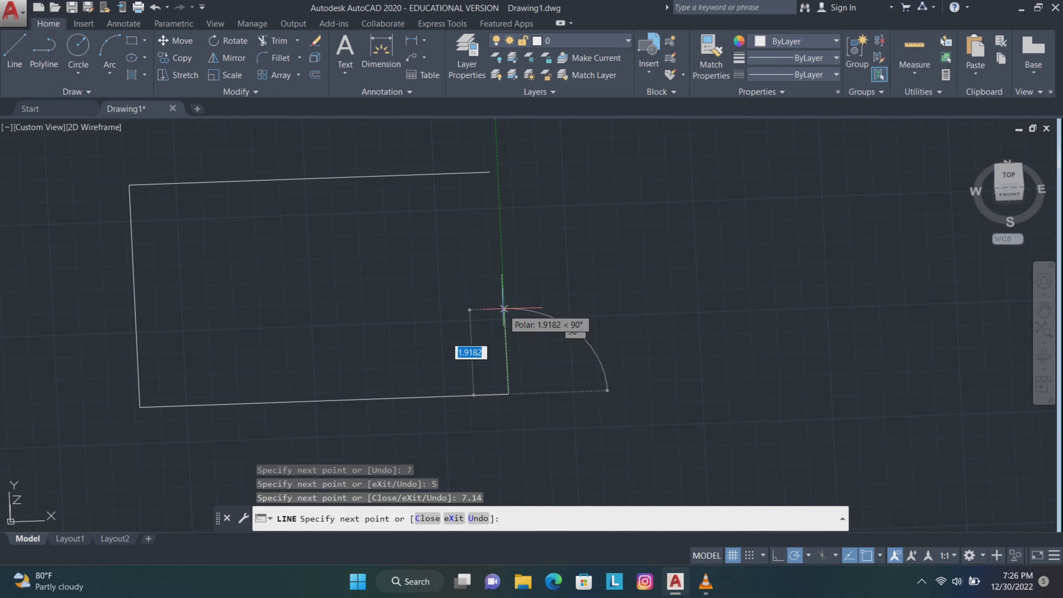
type("0")
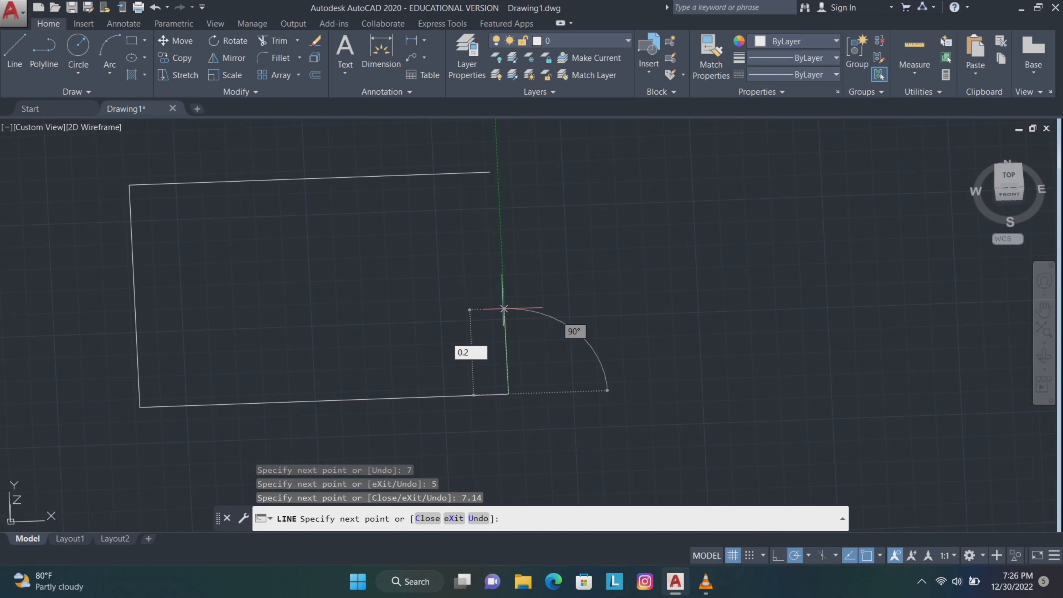
type(".2")
key("Return")
type("0")
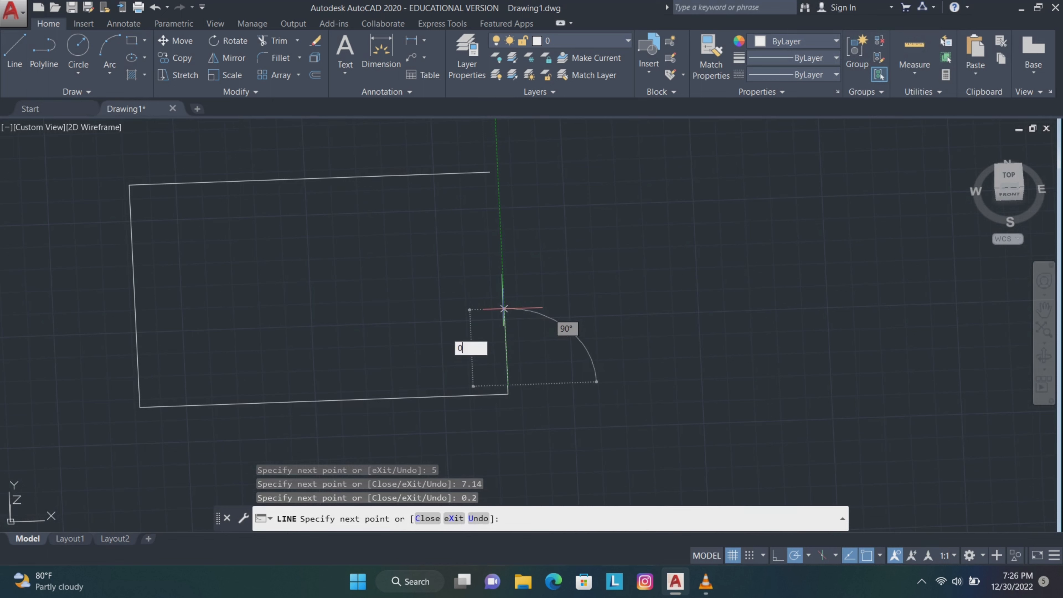
type(".4")
key("Tab")
type("4")
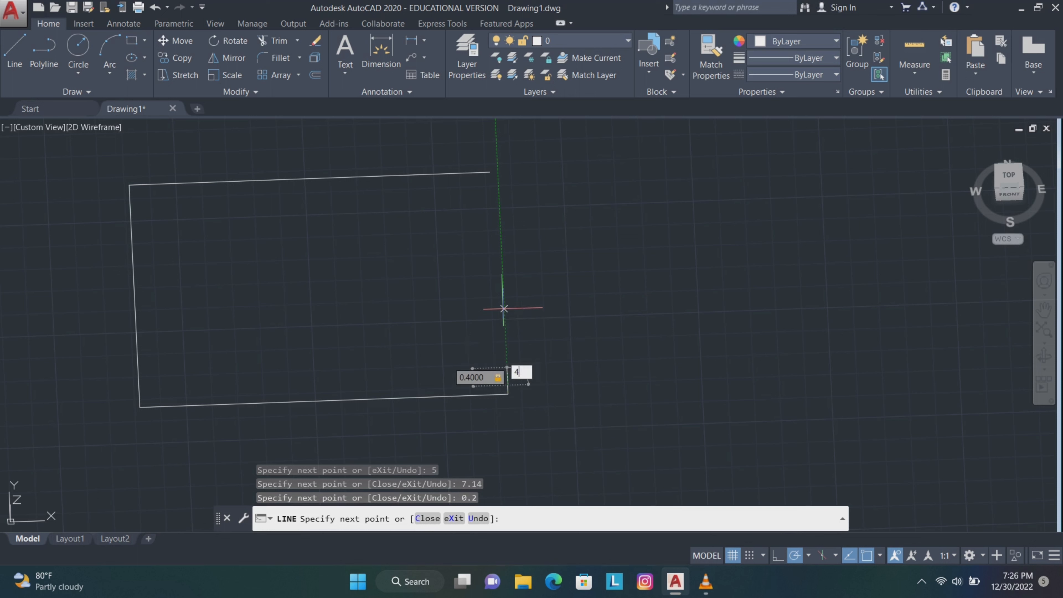
key("Return")
key("Return")
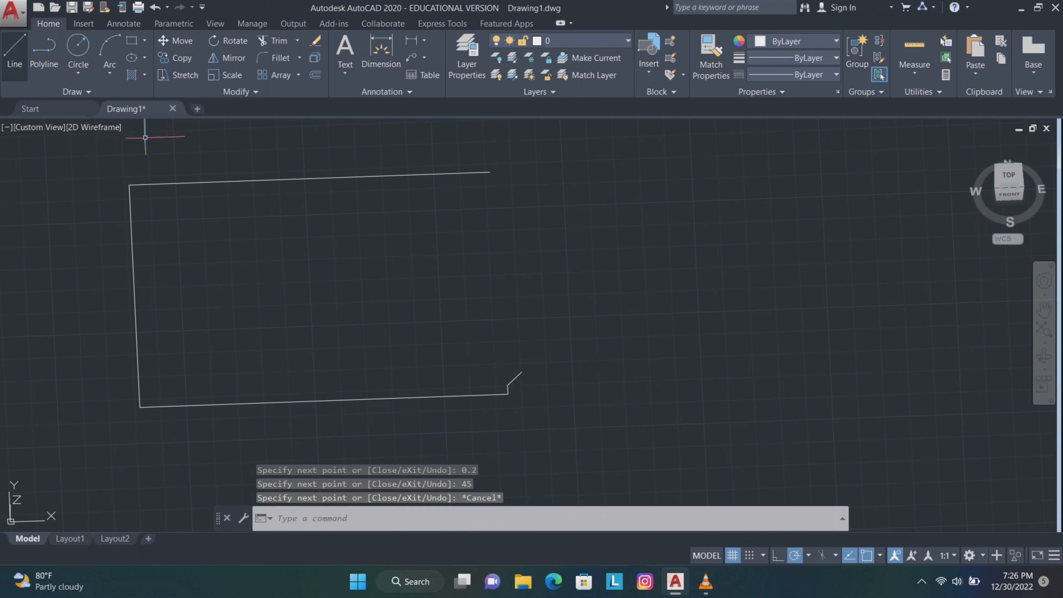
- Draw a 0.2 line sloping down at 45 degrees from the open end of the outline's upper edge
key("Return")
left_click(489, 172)
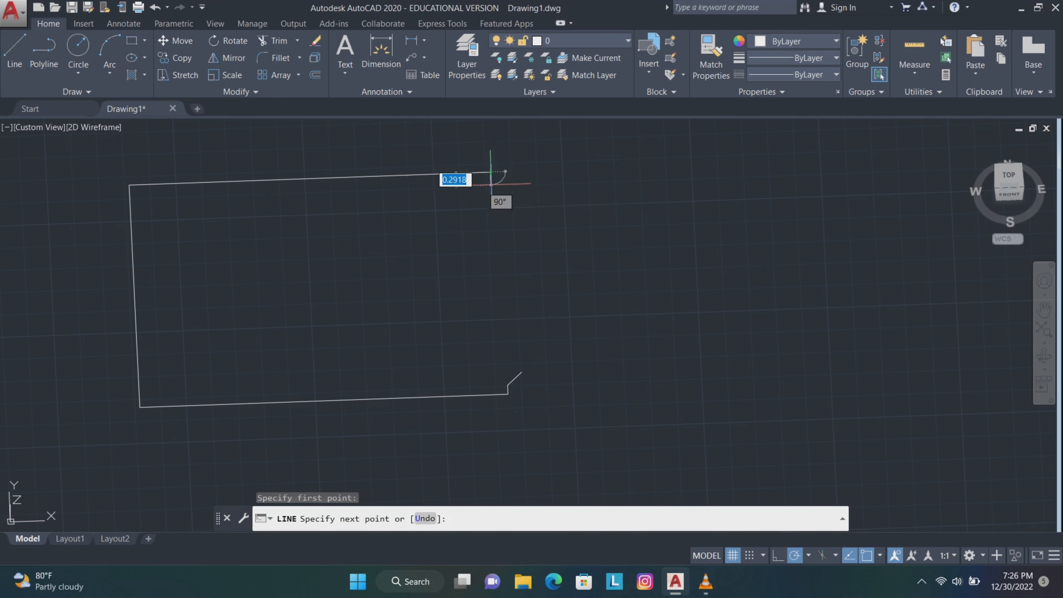
type("0")
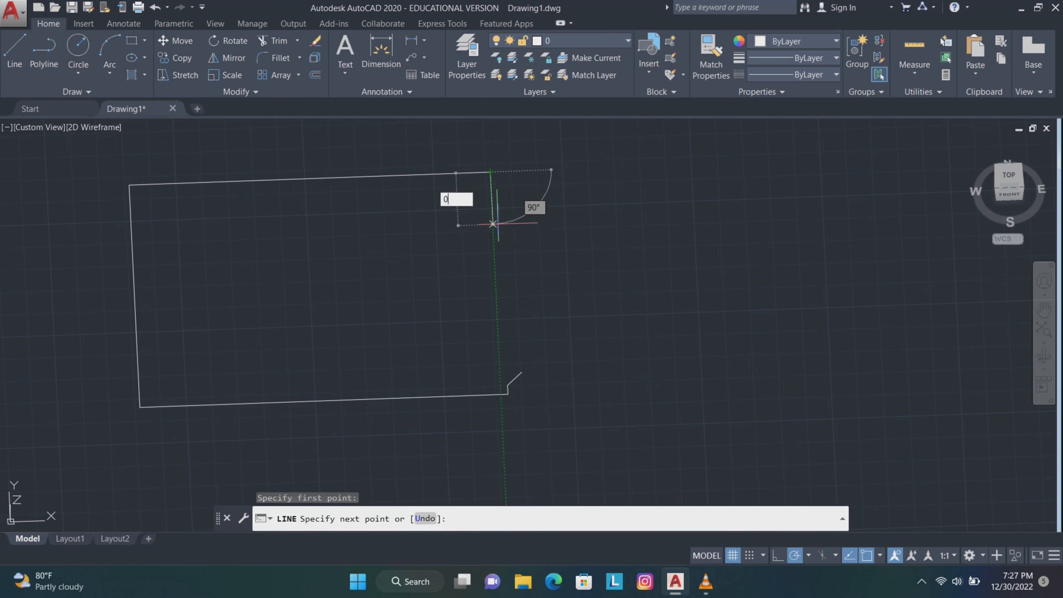
type(".2")
key("Tab")
type("45")
key("Return")
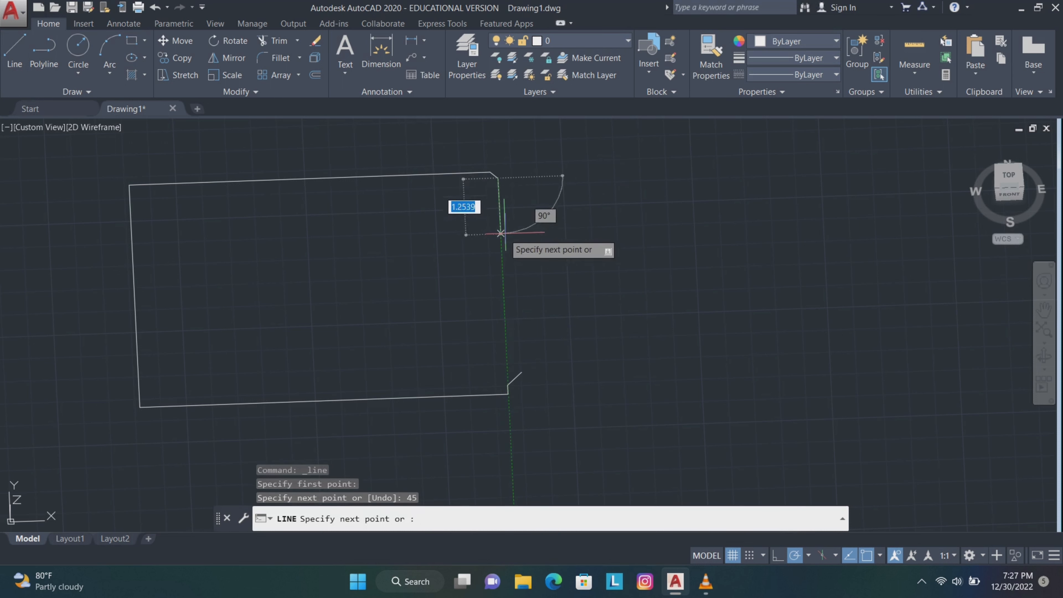
- Continue with a 1 unit downward line and a 0.4 line at 45 degrees outward, and close the outline at the lower slanted line
type("1")
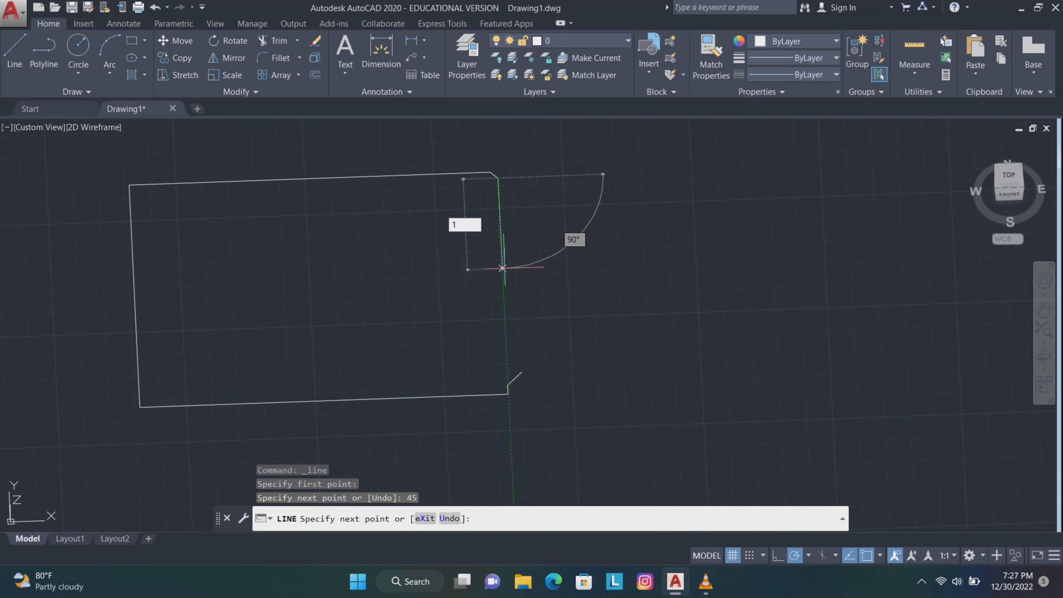
key("Return")
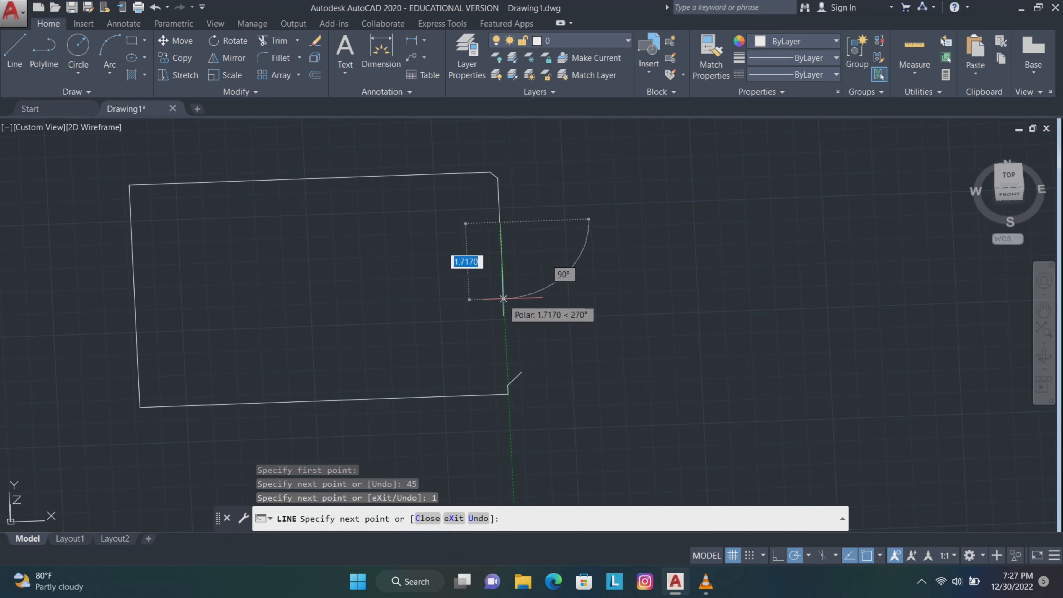
type("0.4")
key("Tab")
type("45")
key("Return")
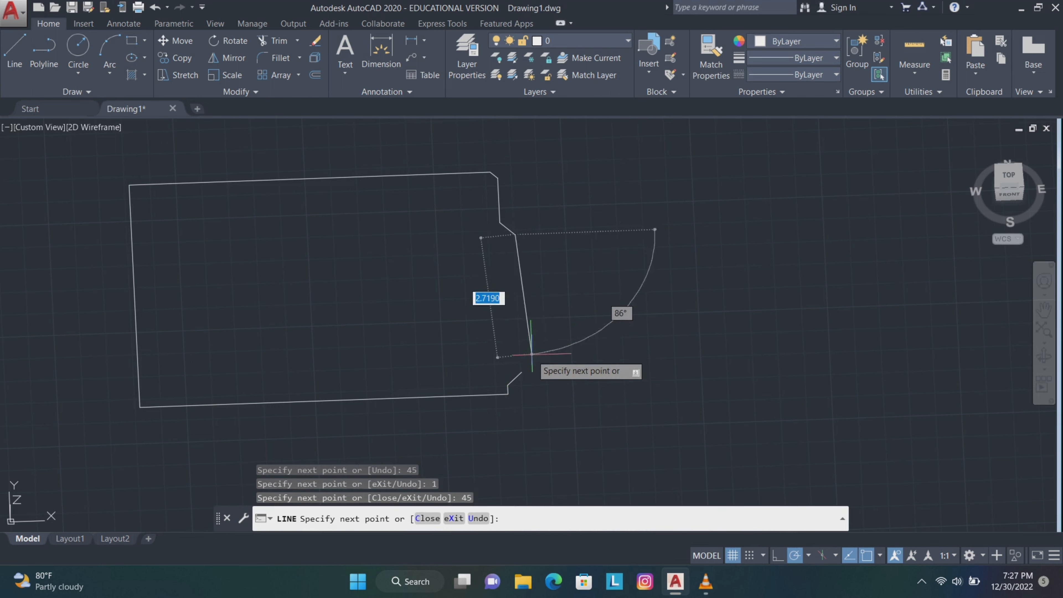
key("Escape")
- Join all the lines of the board outline into a single closed polyline
scroll(569, 313, "down", 2)
mouse_move(550, 167)
left_mouse_down()
mouse_move(178, 230)
mouse_move(632, 330)
left_mouse_up()
type("jo")
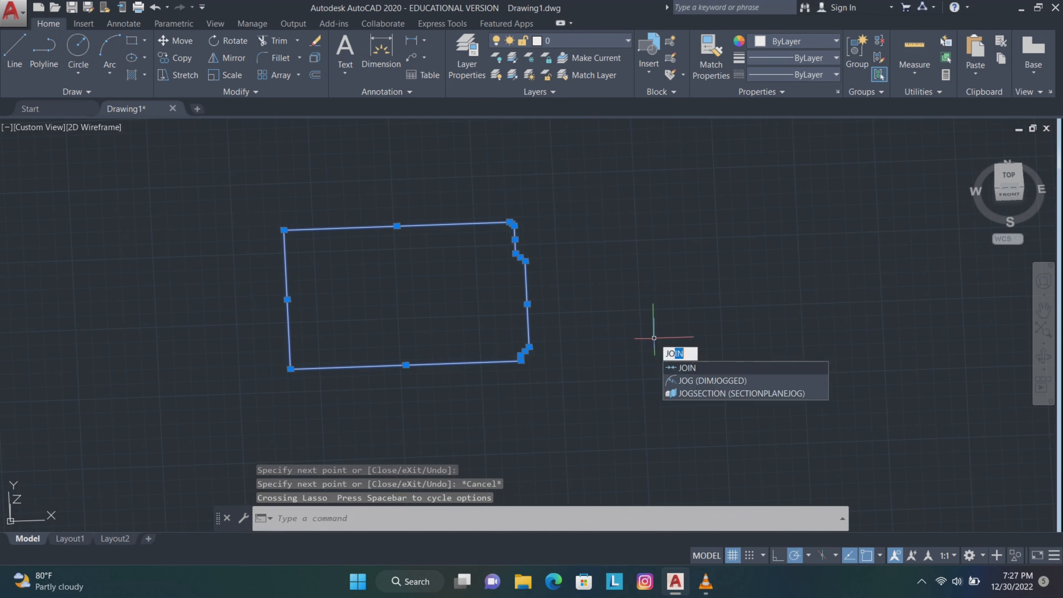
key("Return")
key("Escape")
- Presspull the closed board outline upward by 0.2 to form a thin plate
middle_click_drag(406, 297, 408, 297, "shift")
type("pr")
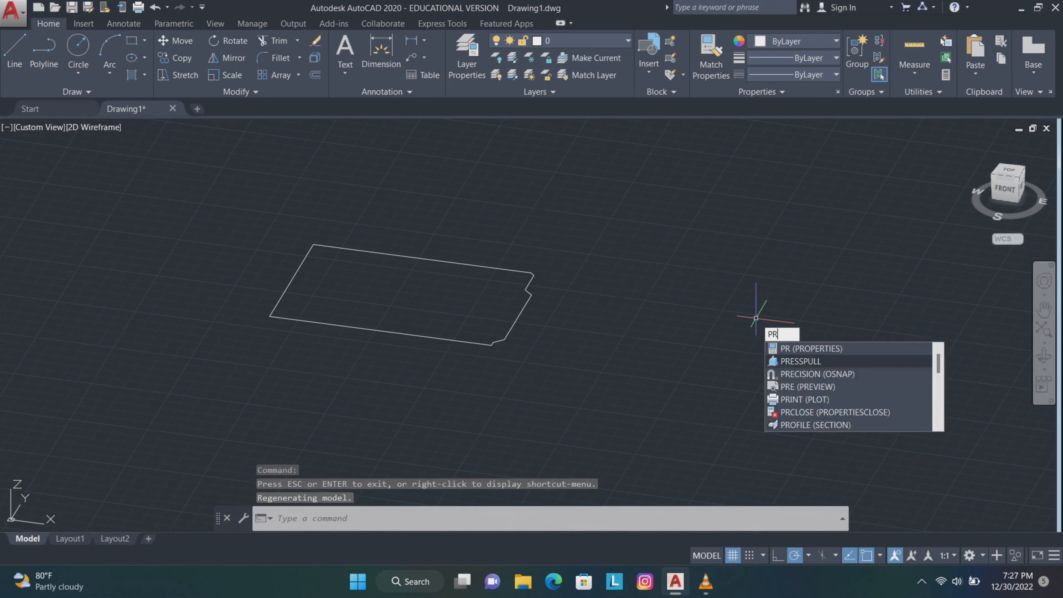
key("Return")
left_click(434, 294)
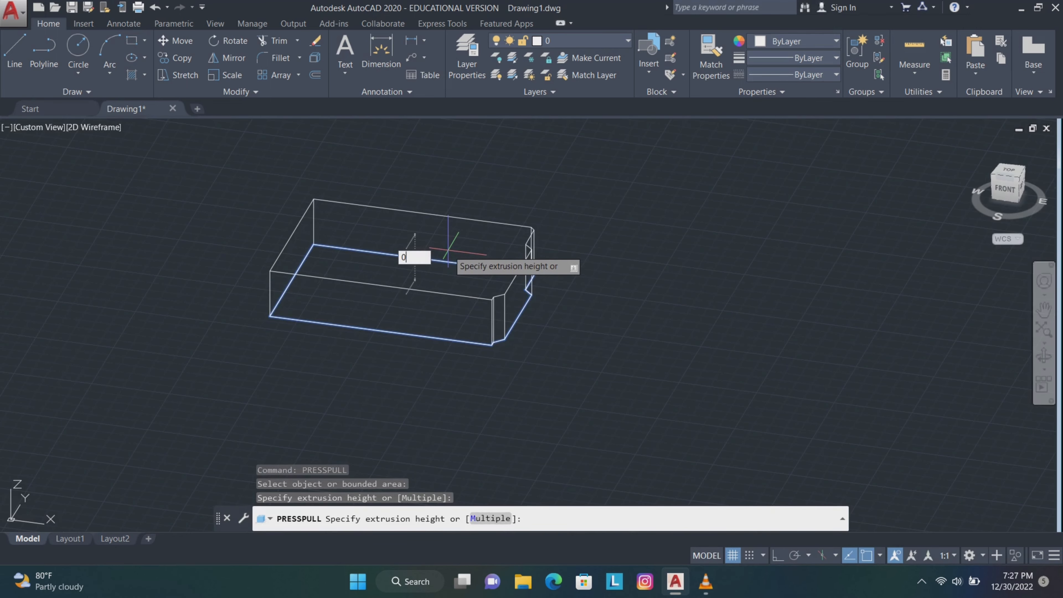
key("Return")
scroll(594, 278, "up", 3)
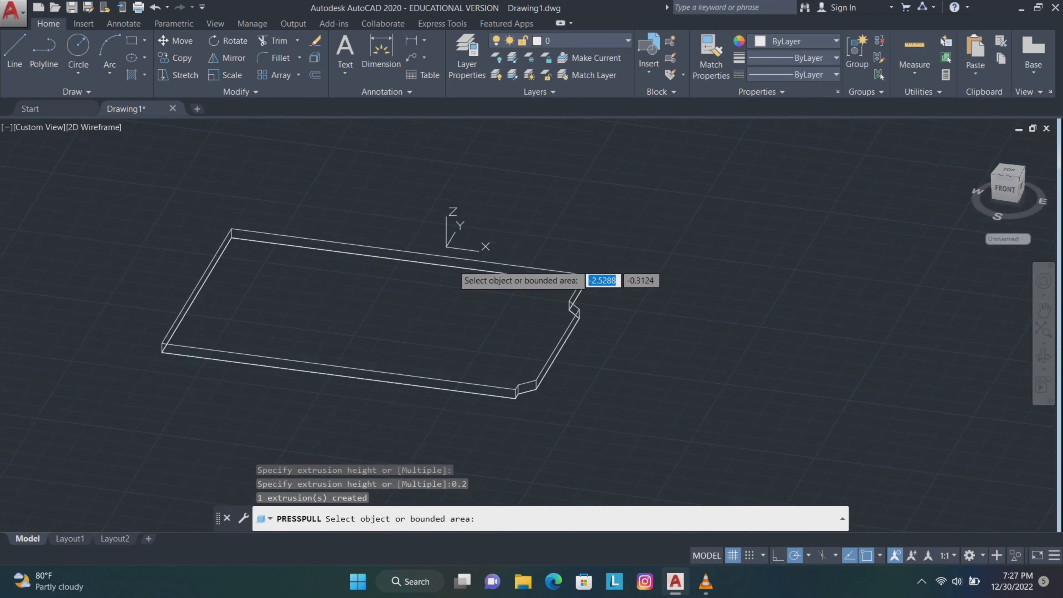
scroll(621, 278, "down", 1)
key("Return")
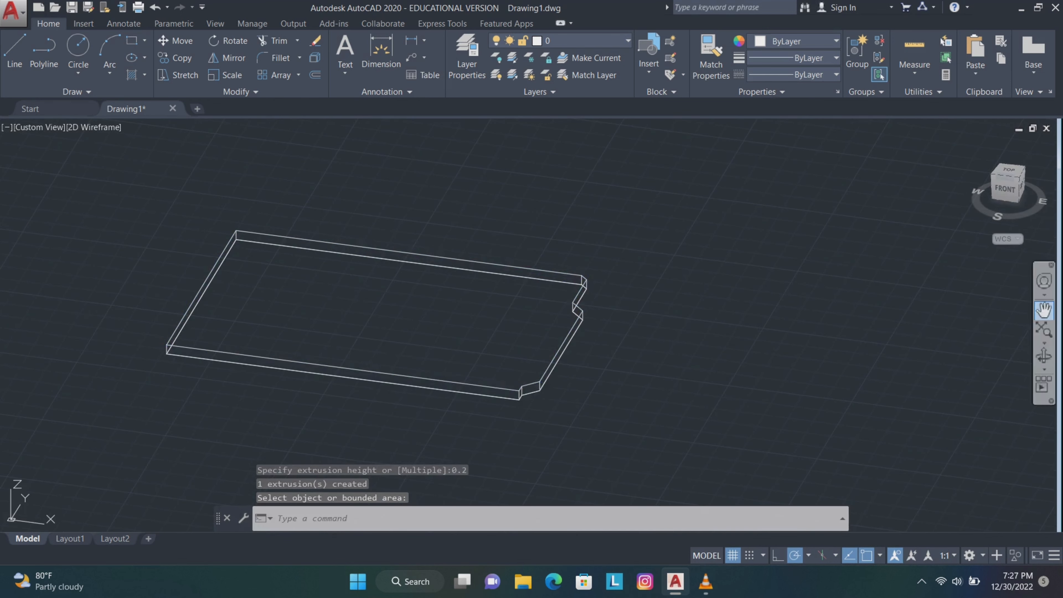
- Draw a square 0.3 wide in the empty area to the right of the plate
left_click(1044, 309)
left_click_drag(885, 287, 641, 284)
key("Escape")
left_click(132, 41)
left_click(599, 275)
type("0.3")
key("Tab")
type("0.")
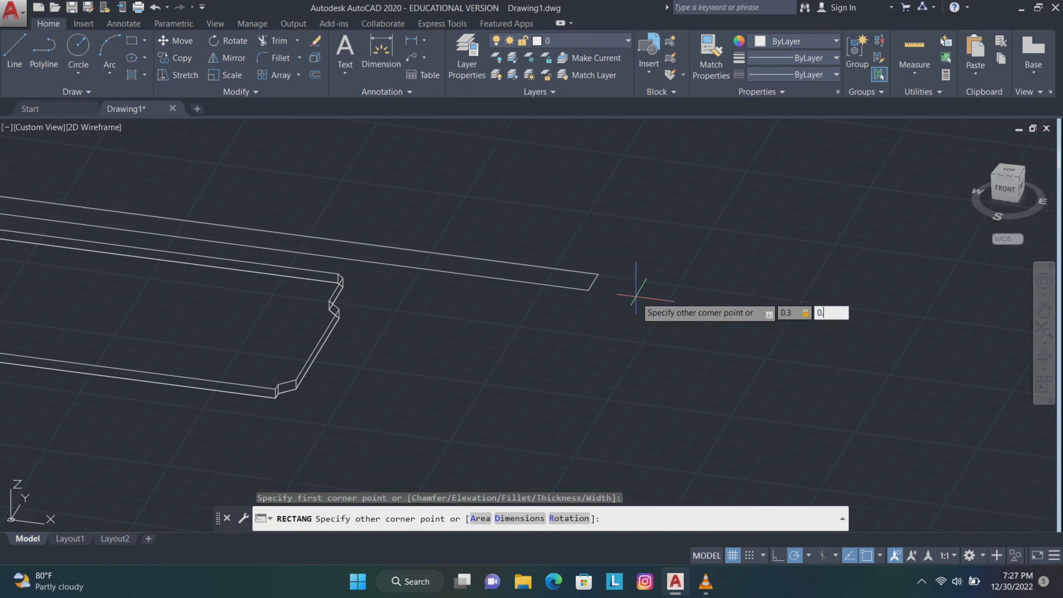
key("Return")
- Draw a 0.15 by 0.15 rectangle in front of the first small square
scroll(635, 298, "up", 3)
key("Return")
left_click(572, 337)
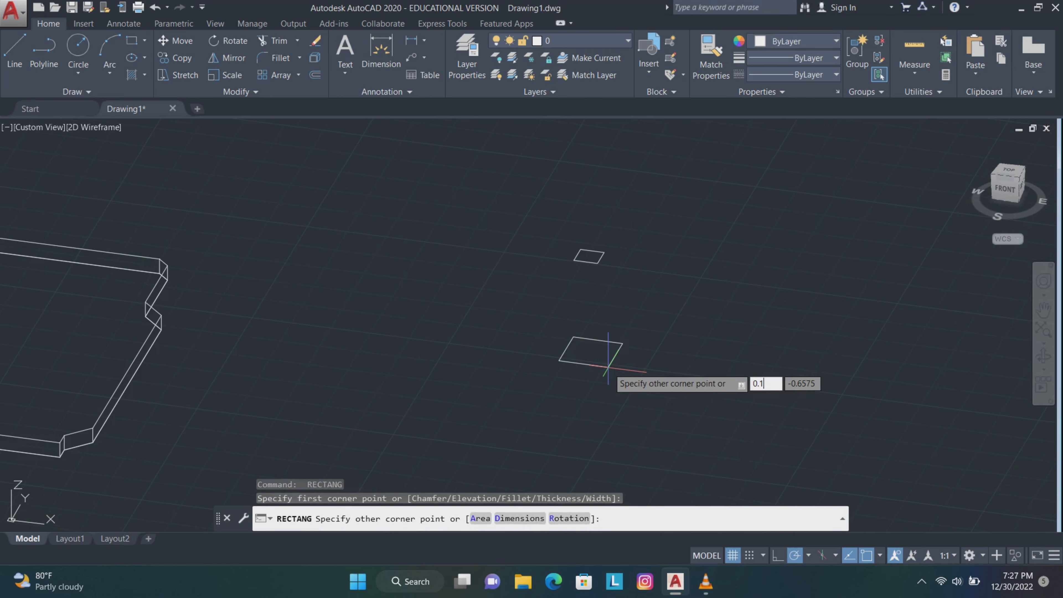
key("Tab")
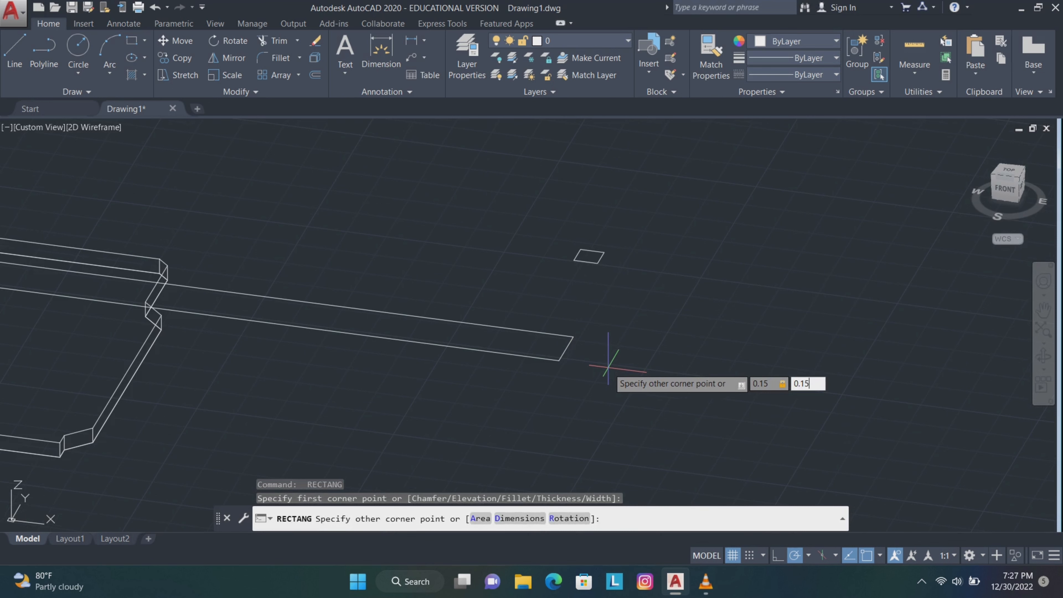
key("Return")
- Move the 0.15 square by its center to the center of the larger square
scroll(610, 318, "up", 2)
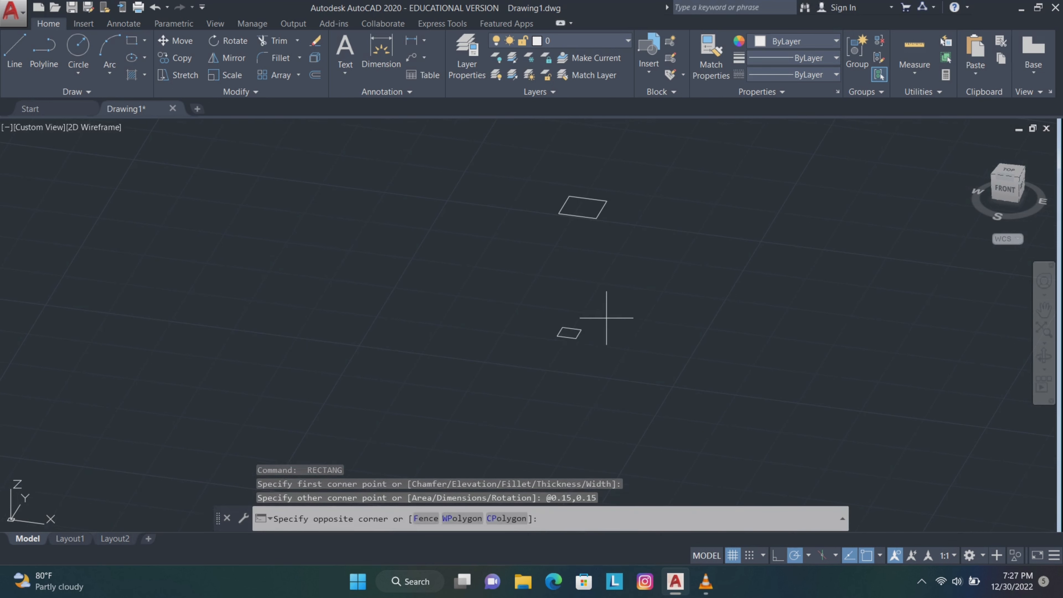
left_click_drag(610, 313, 516, 364)
type("m")
key("Return")
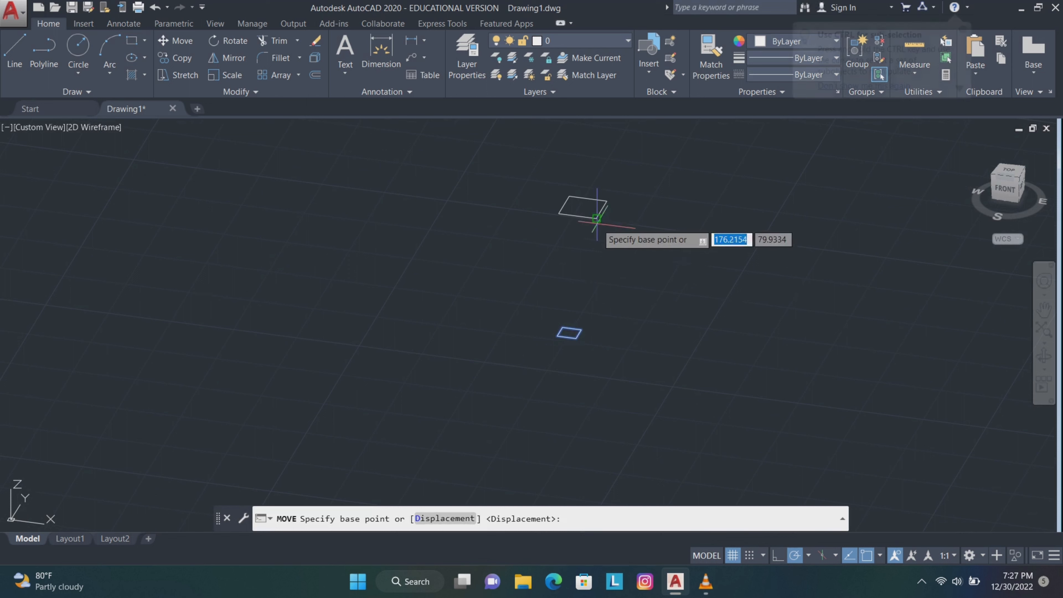
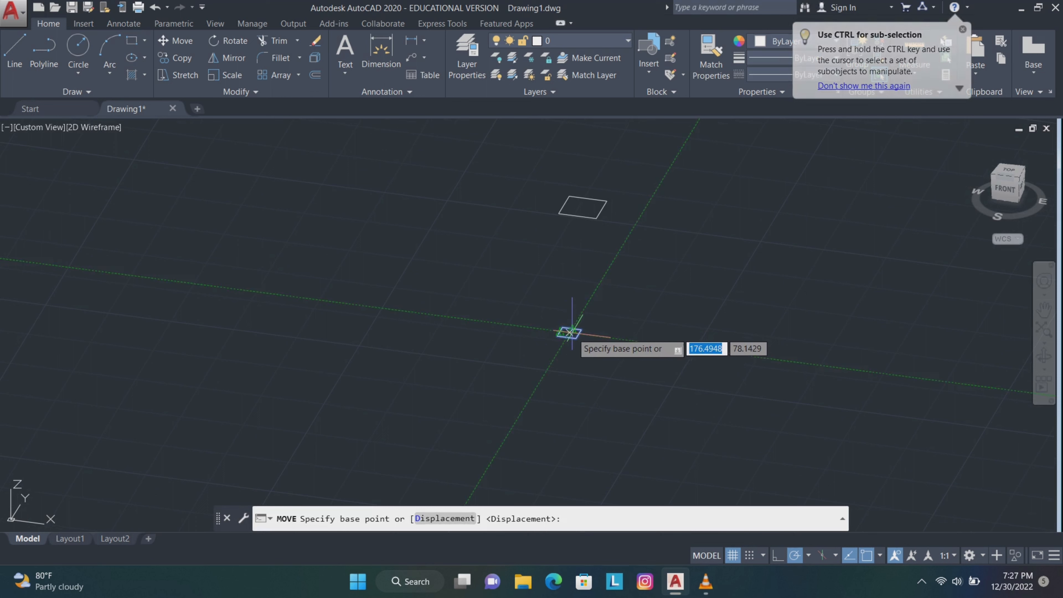
left_click(569, 333)
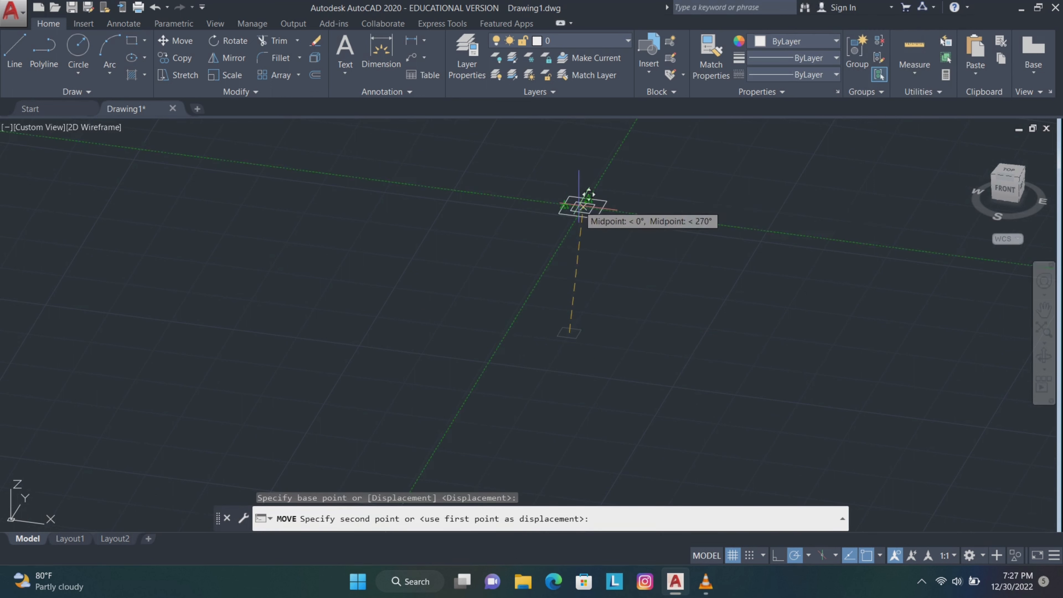
left_click(593, 201)
- Presspull the area between the two nested squares upward by 0.7 to form a hollow square post
scroll(595, 202, "down", 2)
scroll(673, 215, "up", 2)
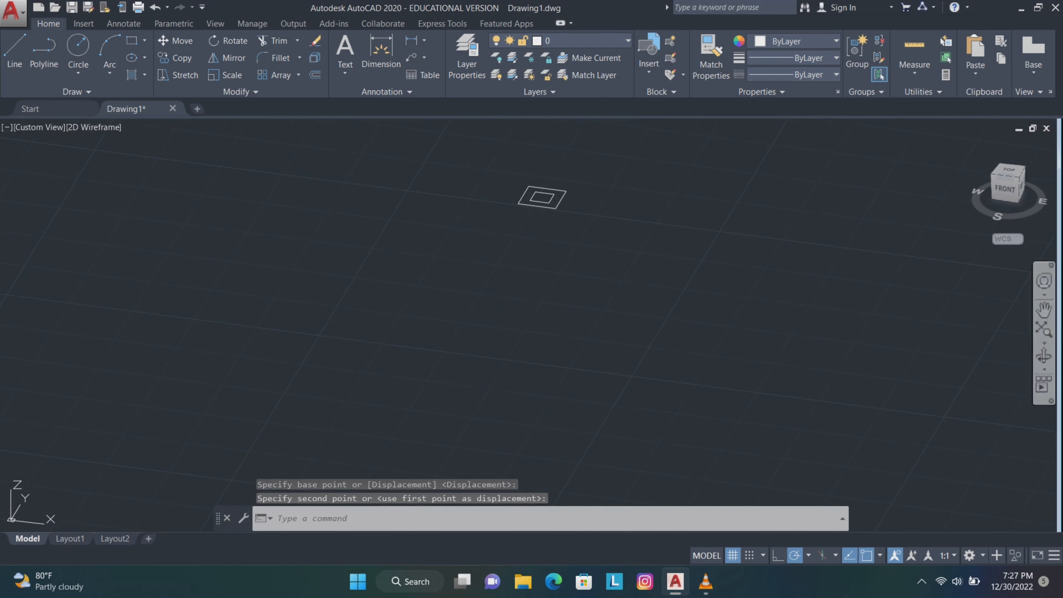
left_click(1043, 310)
left_click_drag(684, 278, 890, 291)
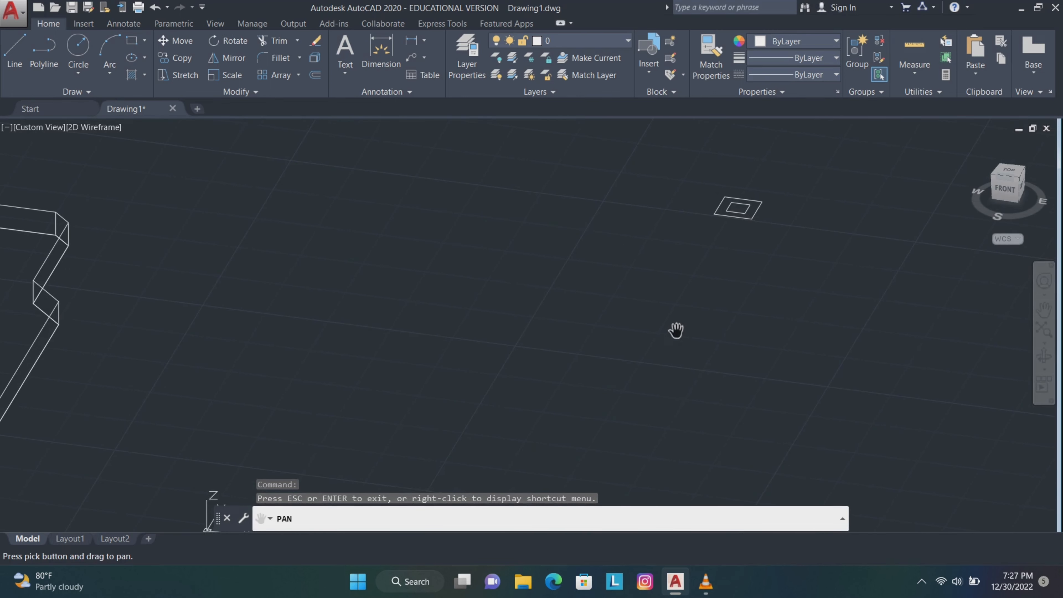
key("Escape")
type("presspull")
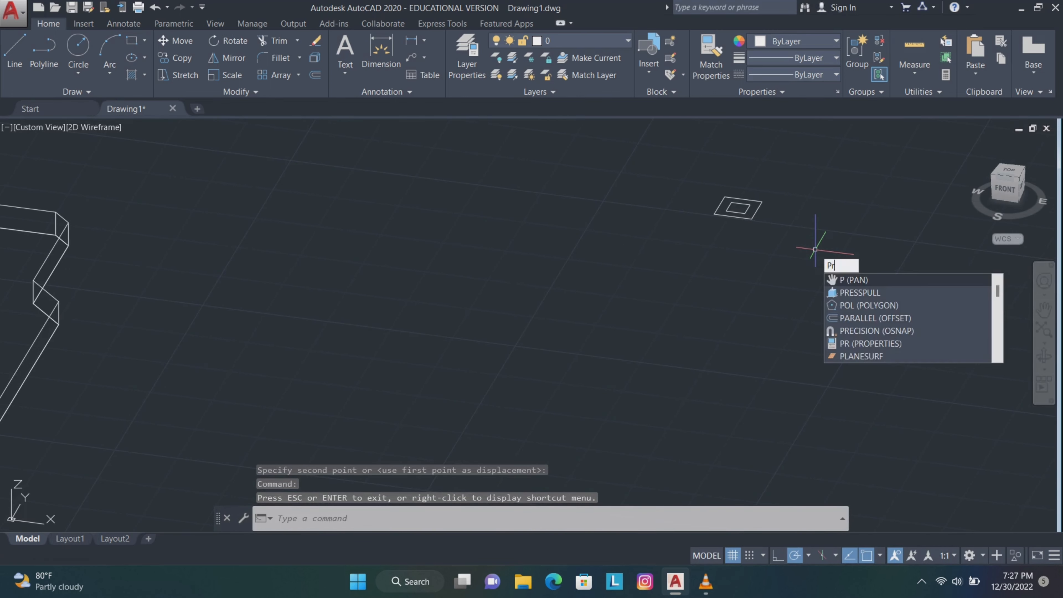
key("Return")
left_click(753, 206)
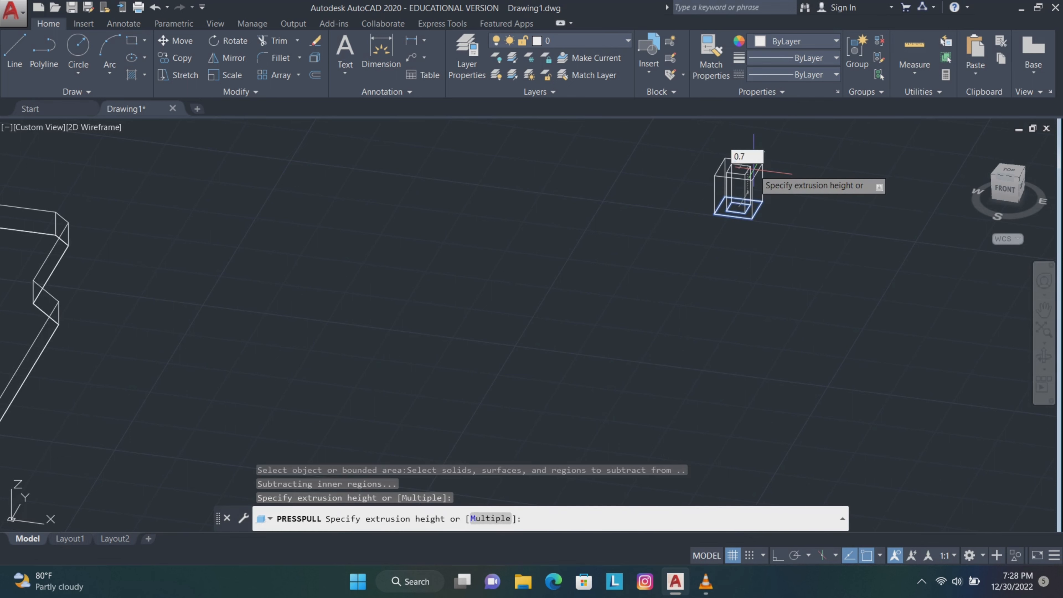
key("Return")
- Move the hollow post by the midpoint of its bottom side edge onto the top corner at the end of the plate's back edge
mouse_move(803, 151)
left_mouse_down()
mouse_move(814, 142)
mouse_move(771, 280)
mouse_move(712, 160)
mouse_move(690, 219)
left_mouse_up()
type("m")
key("Return")
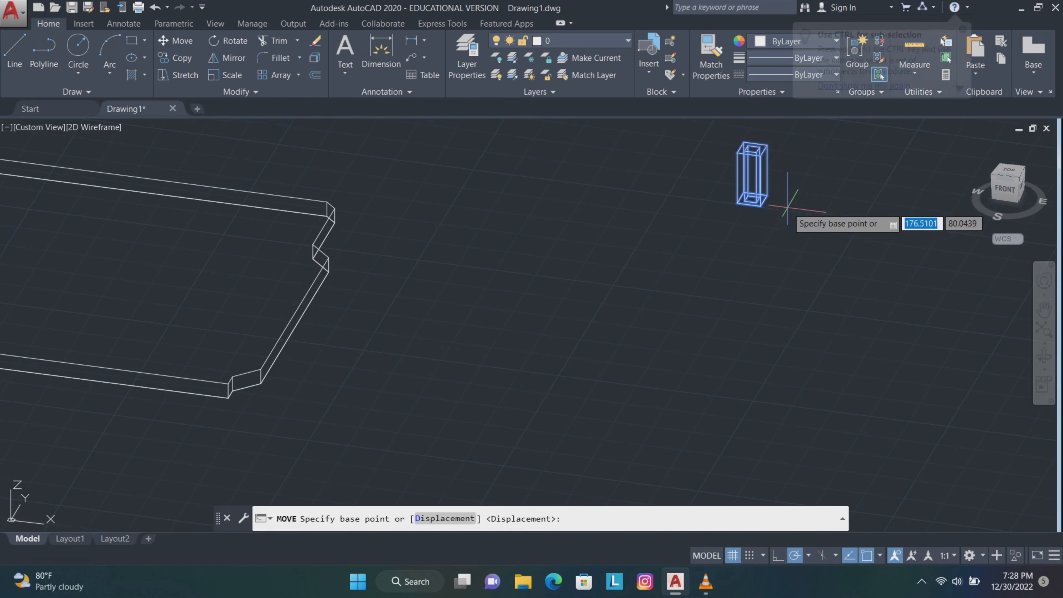
left_click(761, 205)
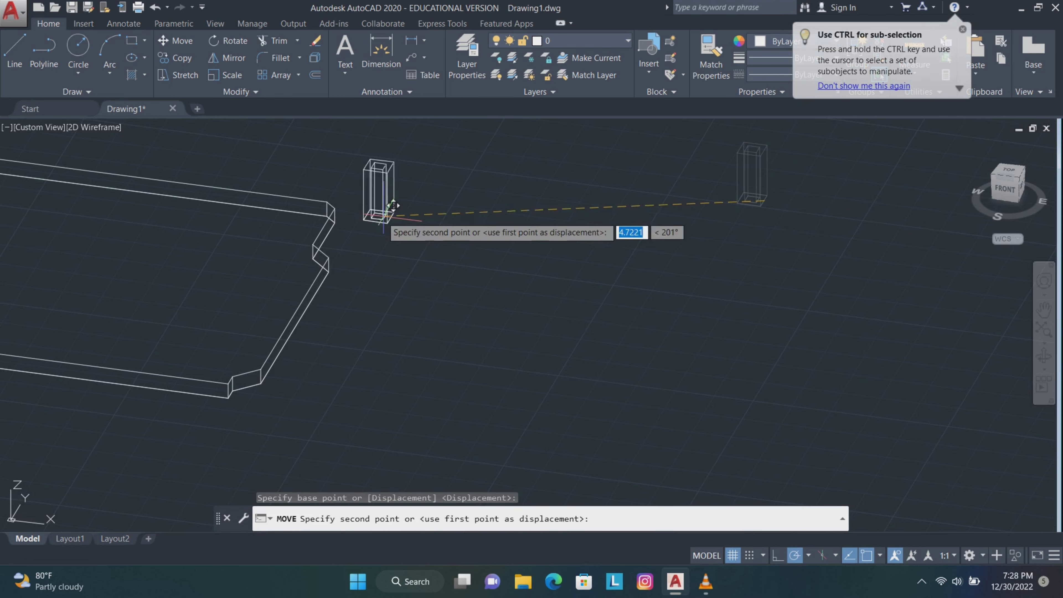
left_click(330, 203)
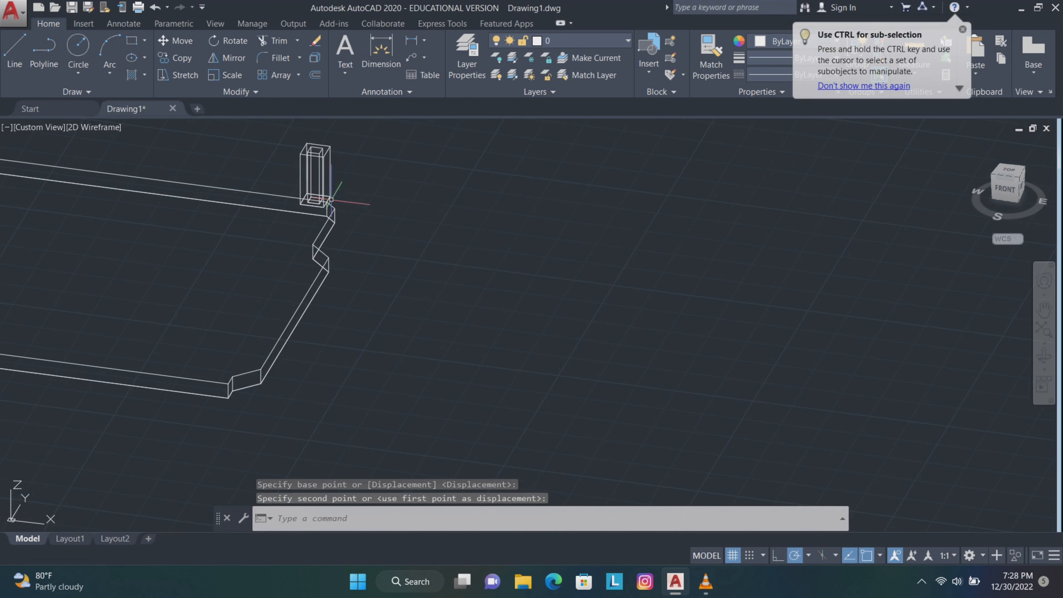
- Move the post 0.2 upward along the Z axis
mouse_move(318, 197)
middle_mouse_down("shift")
mouse_move(309, 171)
mouse_move(315, 192)
middle_mouse_up("shift")
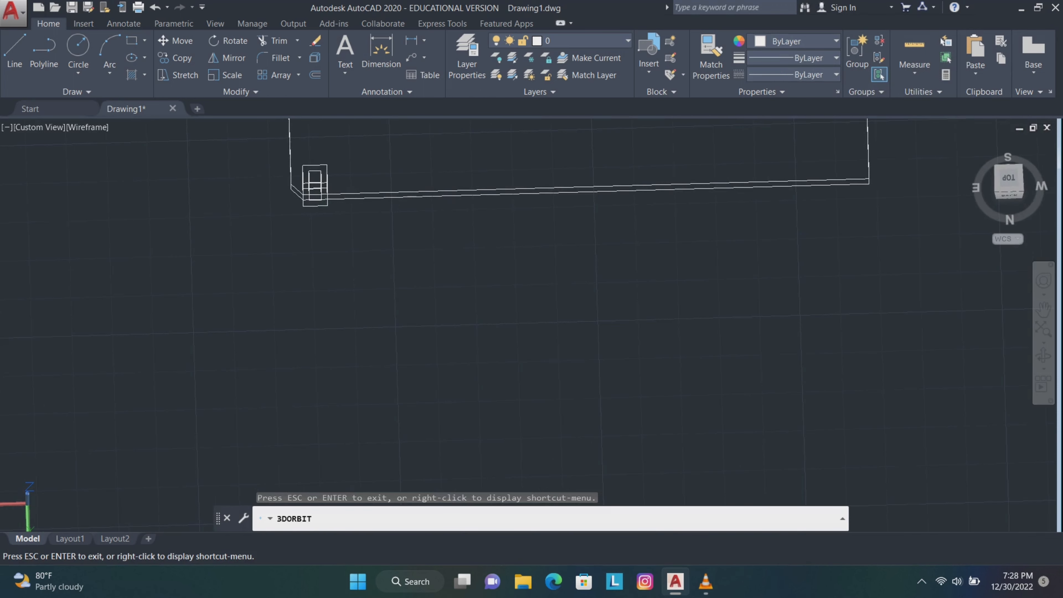
left_click_drag(359, 168, 302, 163)
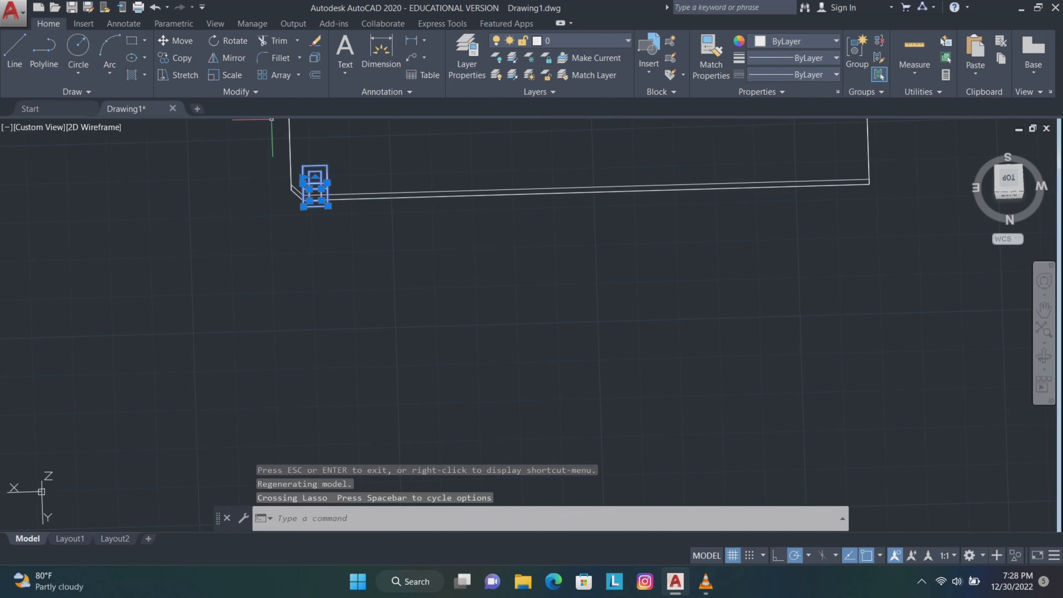
left_click(175, 41)
left_click(359, 291)
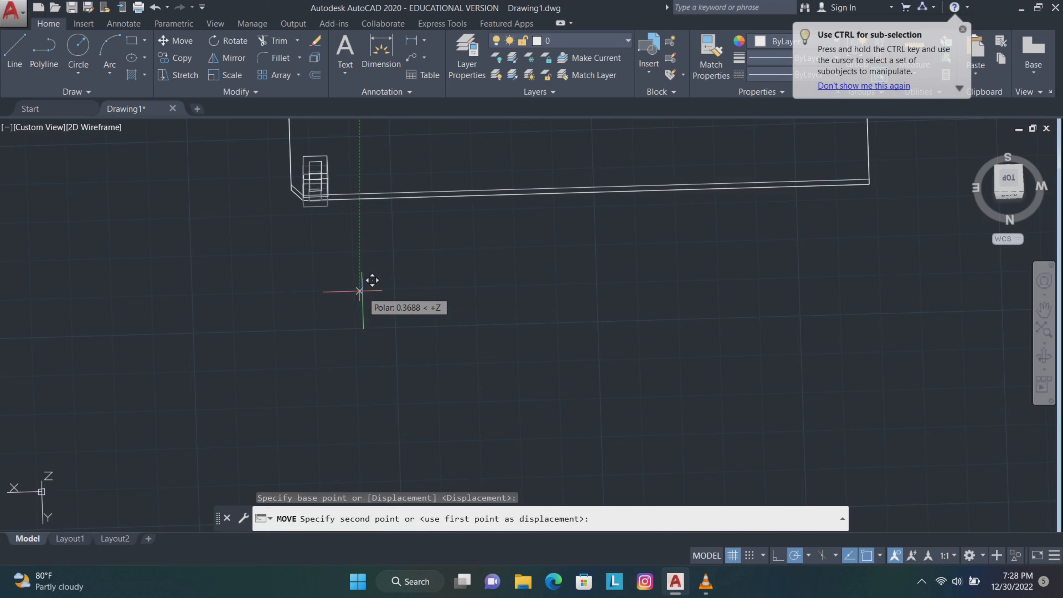
type("0.2")
key("Return")
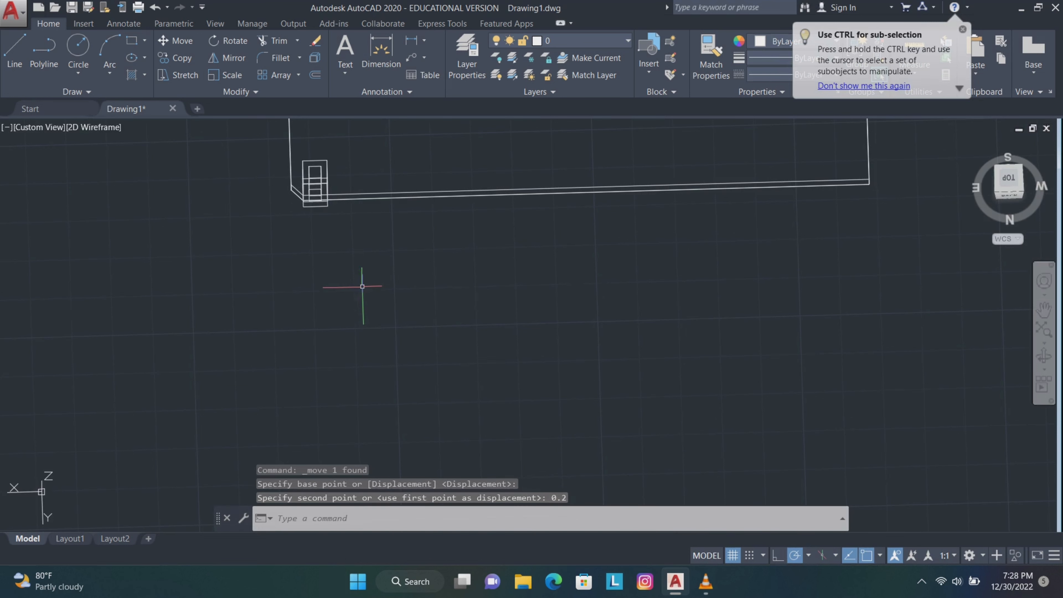
- Erase the two leftover profile squares beneath the post at the plate's corner
scroll(348, 250, "up", 2)
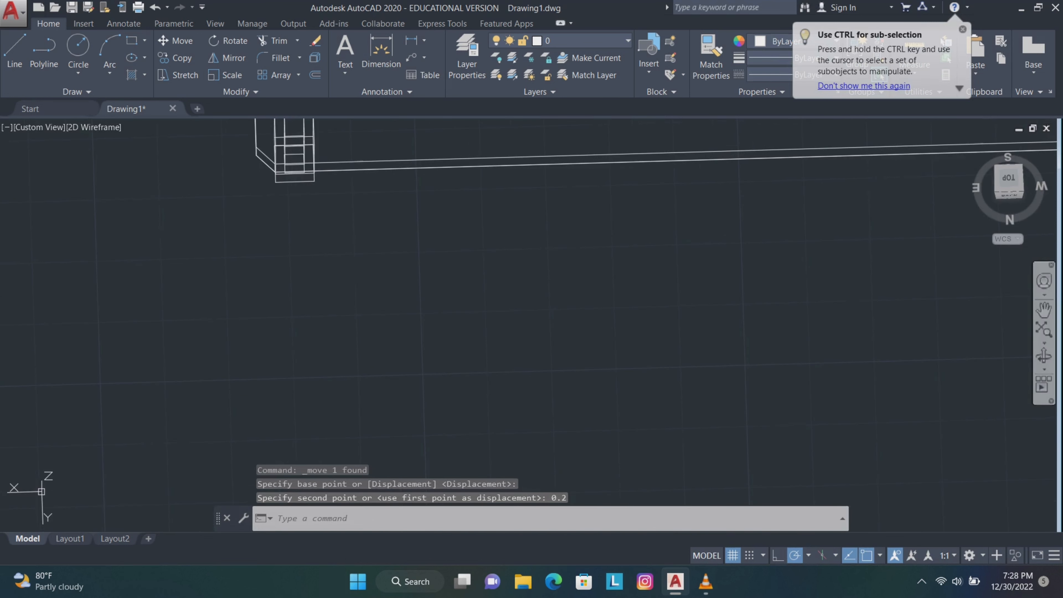
left_click(1044, 309)
left_click_drag(577, 285, 621, 403)
key("Escape")
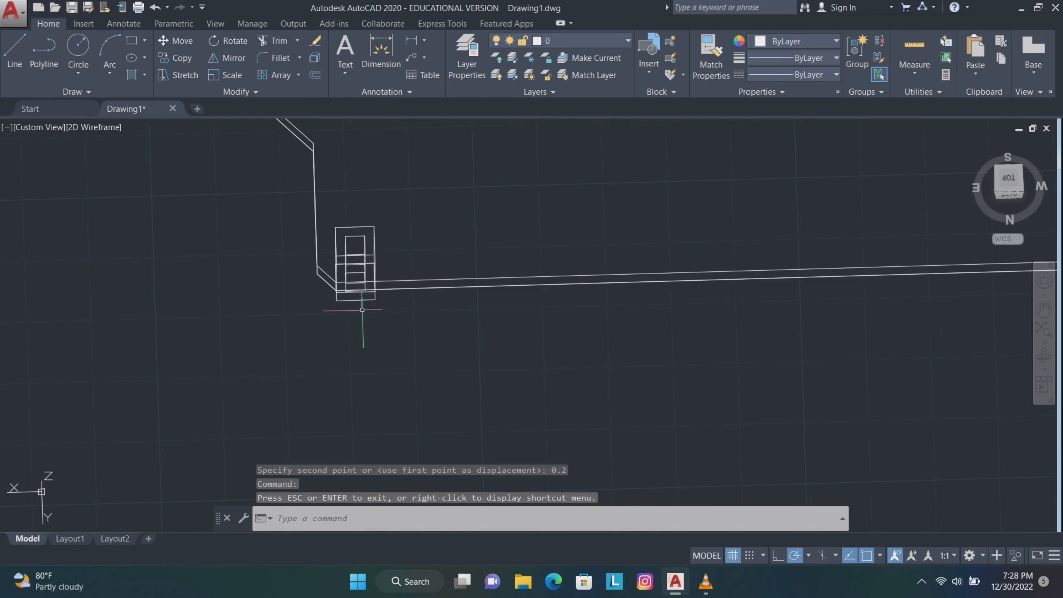
left_click(358, 292)
scroll(352, 299, "up", 2)
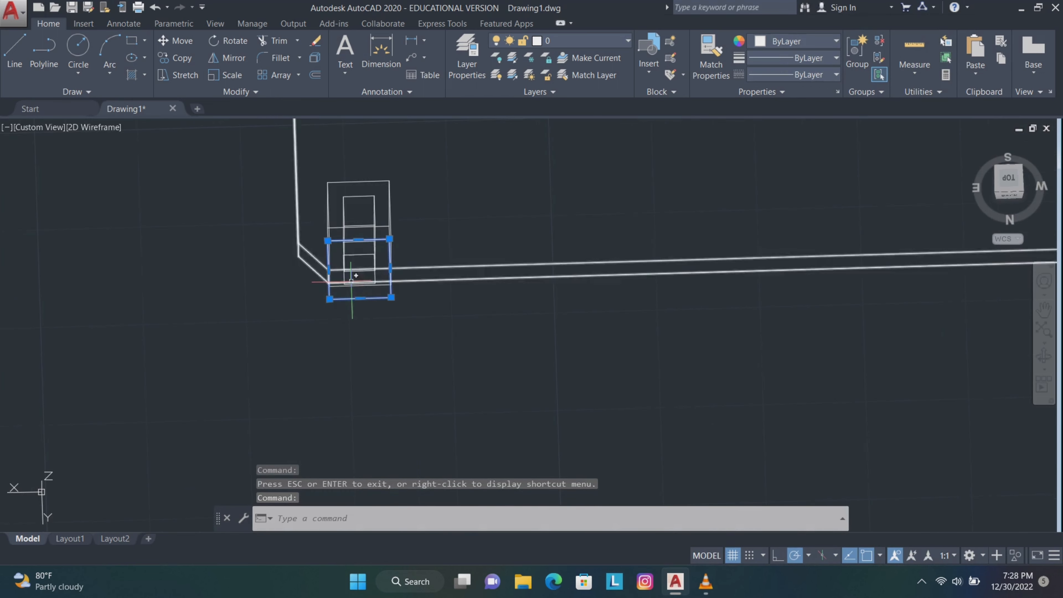
left_click(348, 283)
key("Delete")
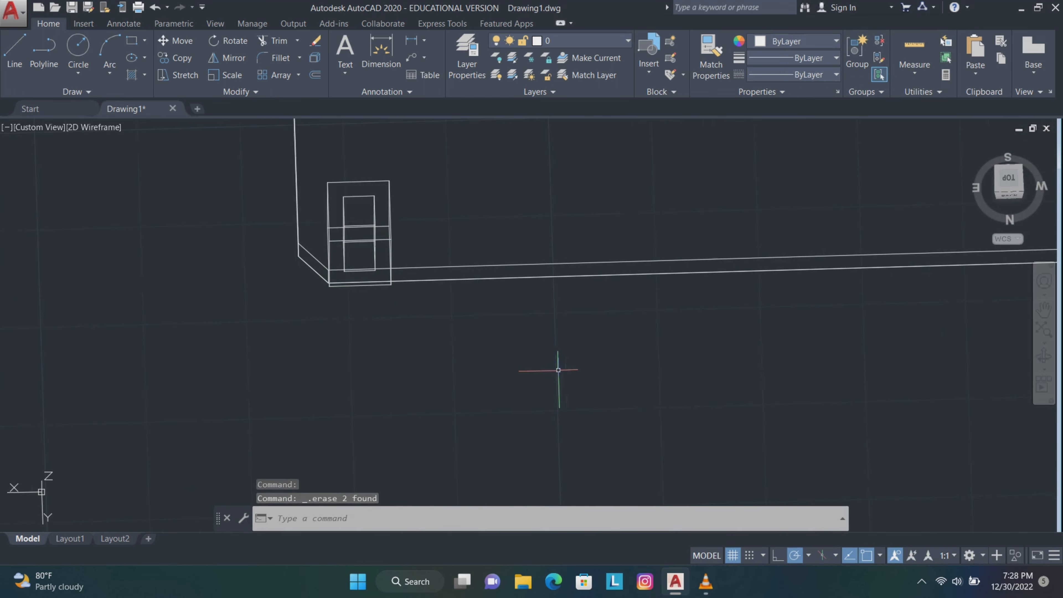
- Undo the erasing of the profile squares and both moves of the post
middle_click_drag(355, 235, 359, 233, "shift")
middle_click_drag(189, 242, 209, 184, "shift")
key("ctrl+z")
key("ctrl+z")
key("ctrl+z")
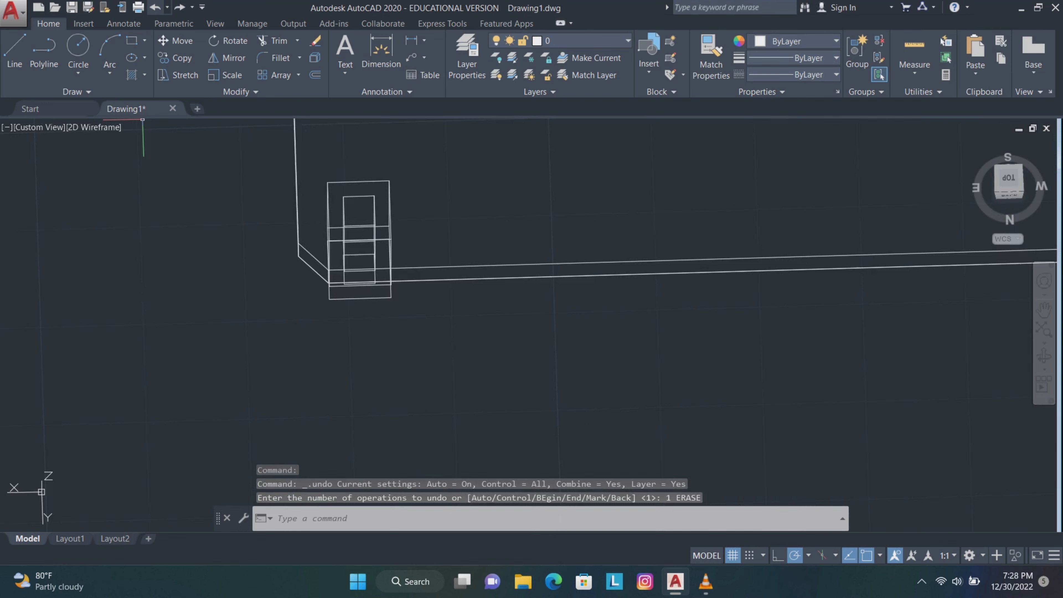
key("ctrl+p")
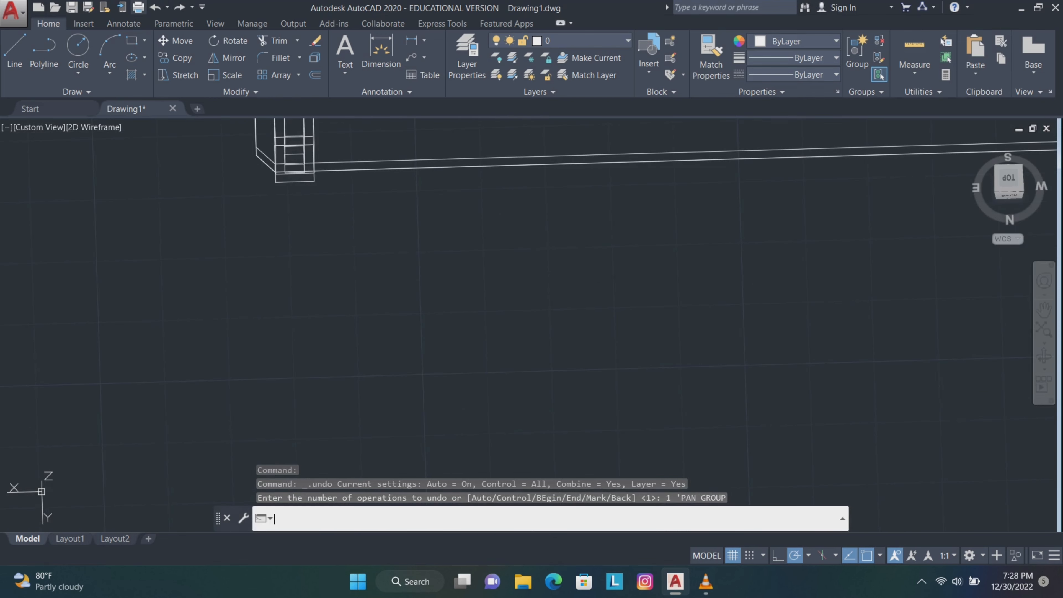
key("Escape")
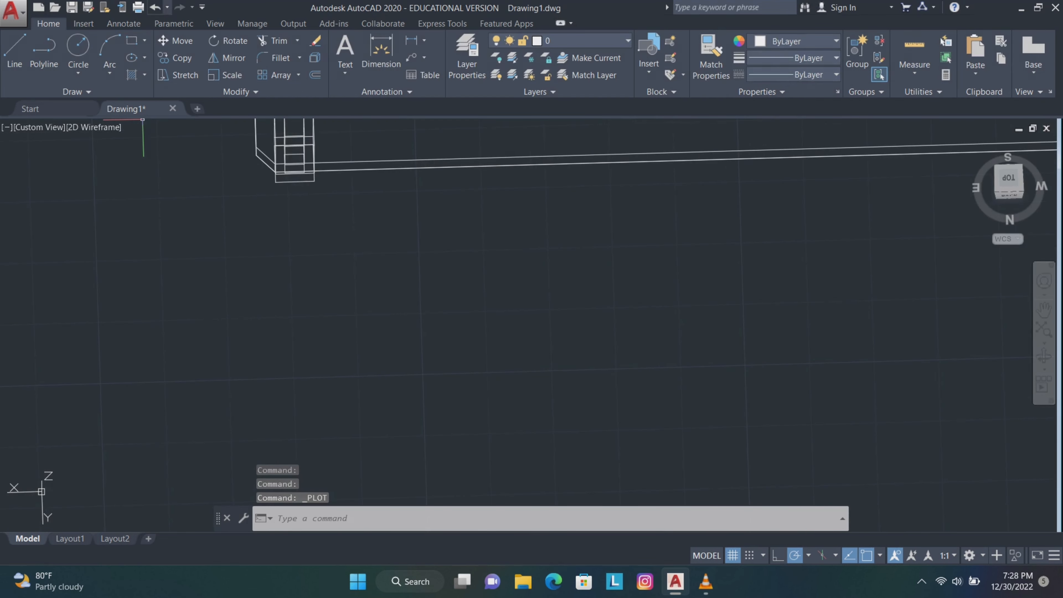
key("ctrl+z")
key("ctrl+z")
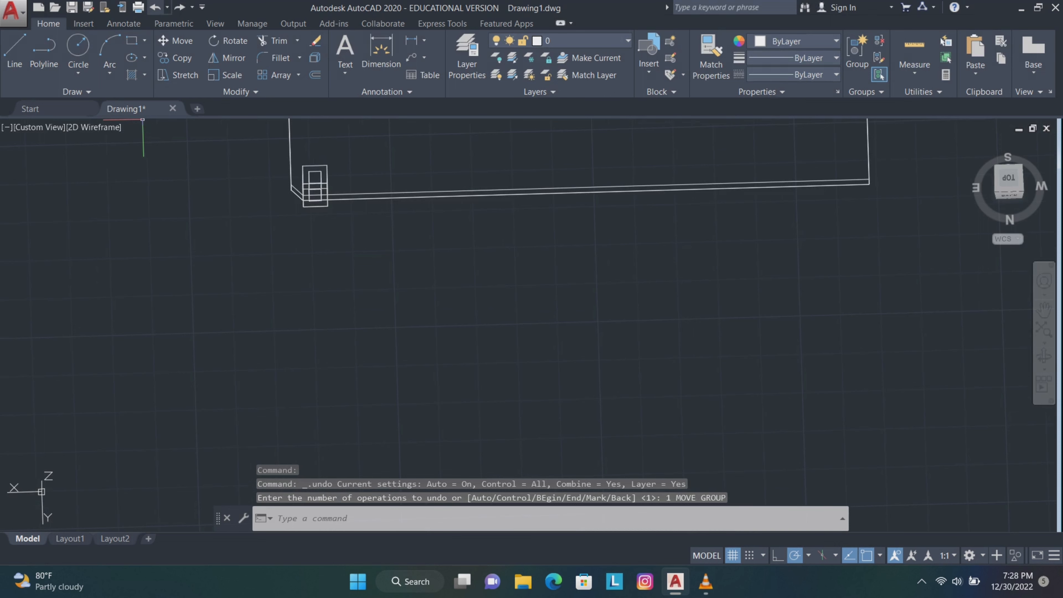
key("ctrl+z")
key("ctrl+z")
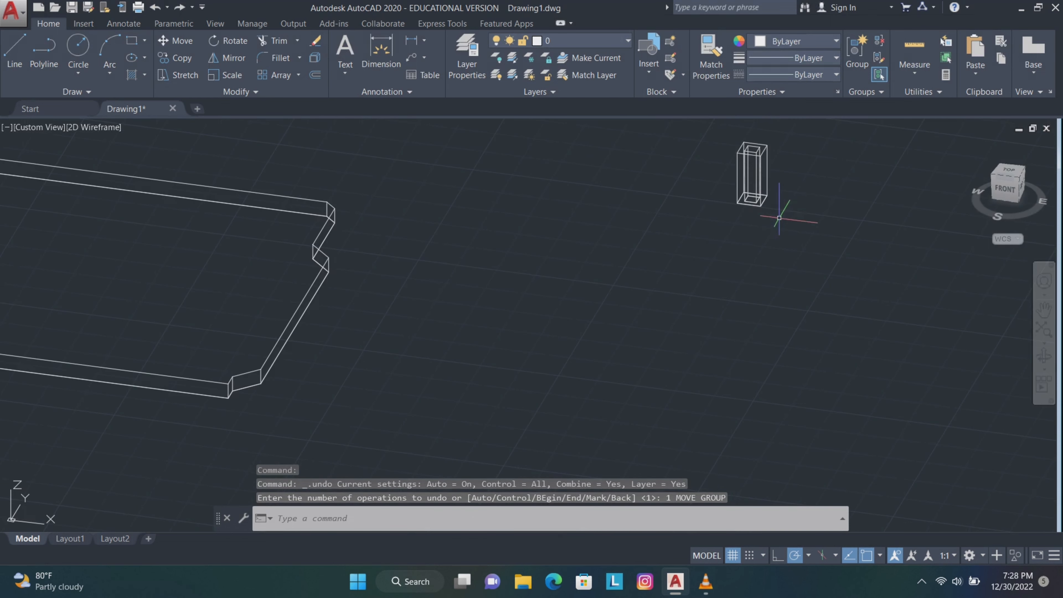
- Move the hollow post from its bottom side edge's midpoint to the plate's top corner at the end of the back edge
left_click(1044, 310)
left_click_drag(527, 243, 629, 283)
scroll(627, 283, "up", 2)
left_click_drag(557, 271, 442, 302)
key("Escape")
scroll(482, 290, "down", 2)
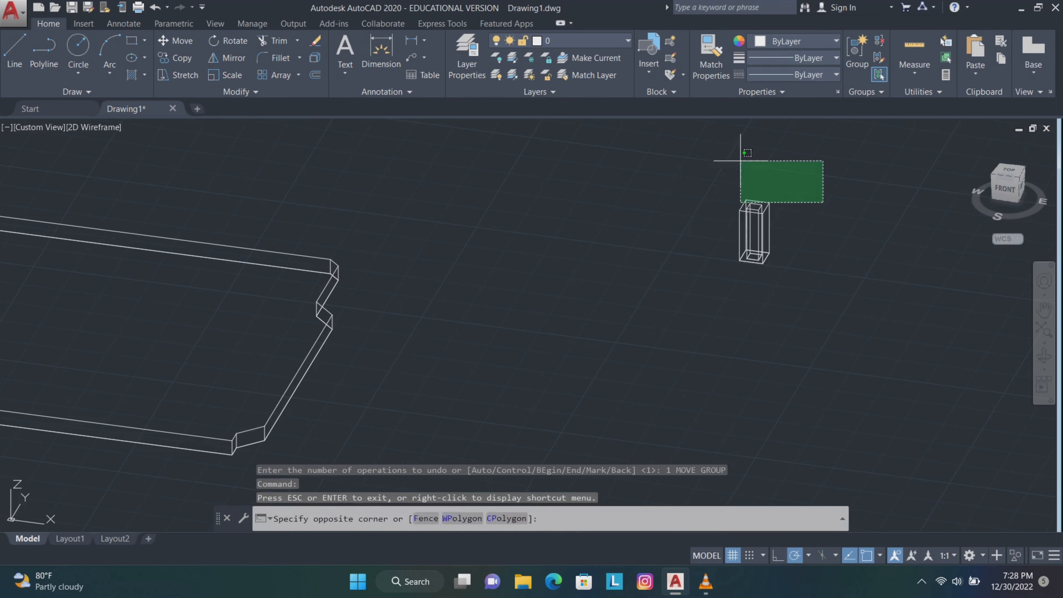
left_click_drag(823, 202, 768, 298)
type("m")
key("Return")
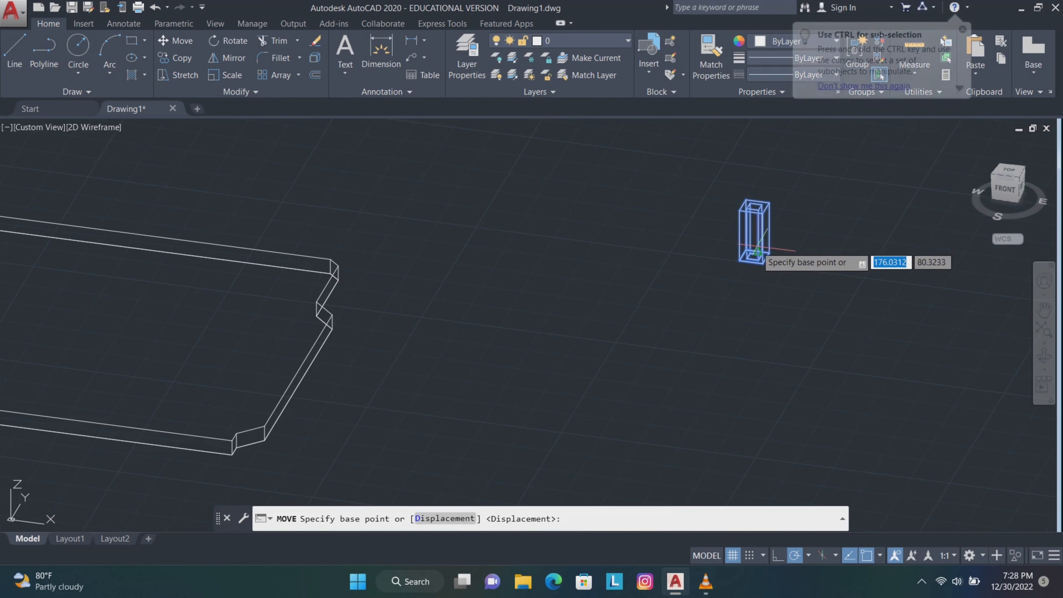
left_click(762, 263)
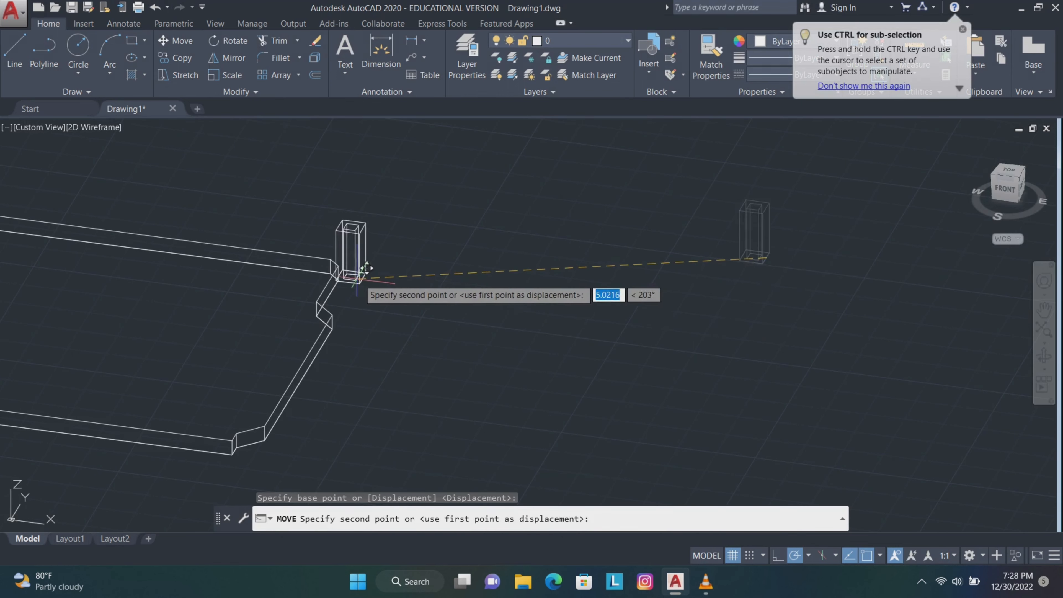
scroll(353, 270, "up", 5)
left_click(253, 197)
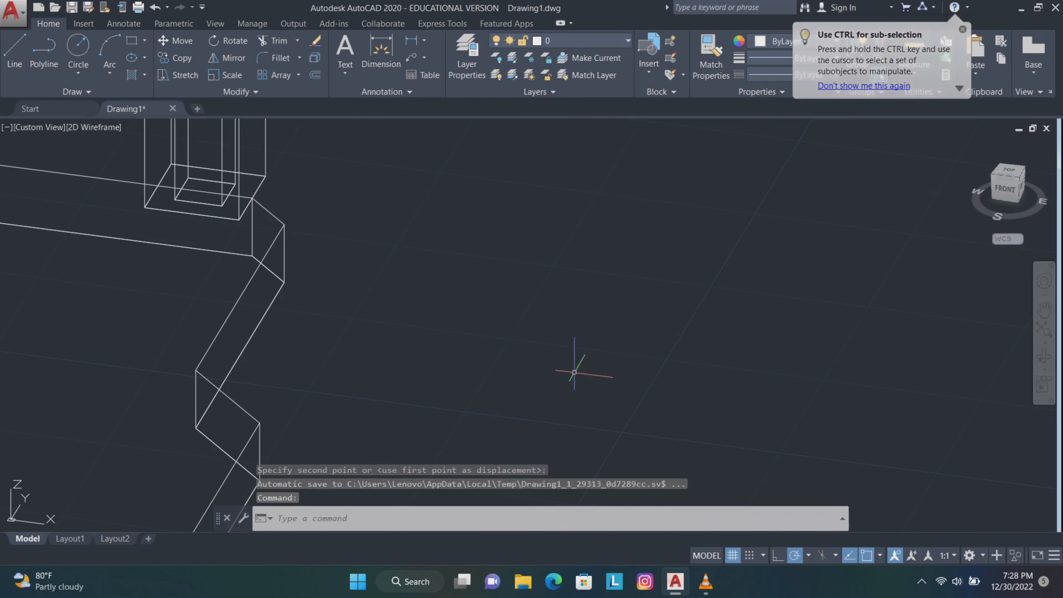
- Move the post 0.2 inward from the plate's back edge and erase the two leftover profile squares
left_click(1044, 359)
middle_click_drag(1025, 335, 918, 344, "shift")
middle_click_drag(622, 291, 567, 321)
scroll(670, 321, "down", 4)
left_click(589, 271)
mouse_move(530, 264)
left_mouse_down()
mouse_move(456, 268)
mouse_move(465, 273)
left_mouse_up()
type("m")
key("Return")
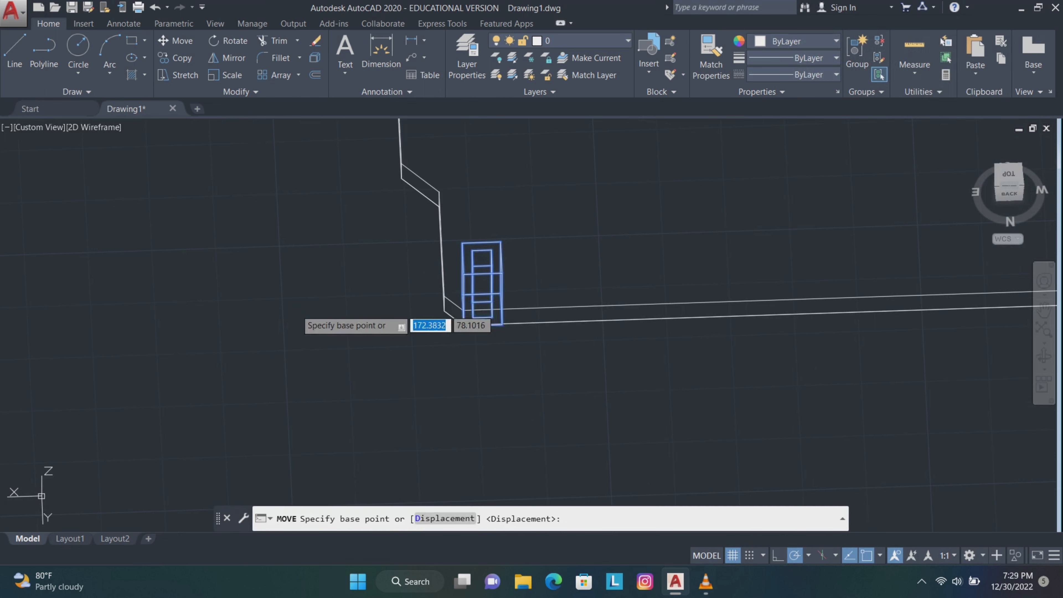
left_click(295, 290)
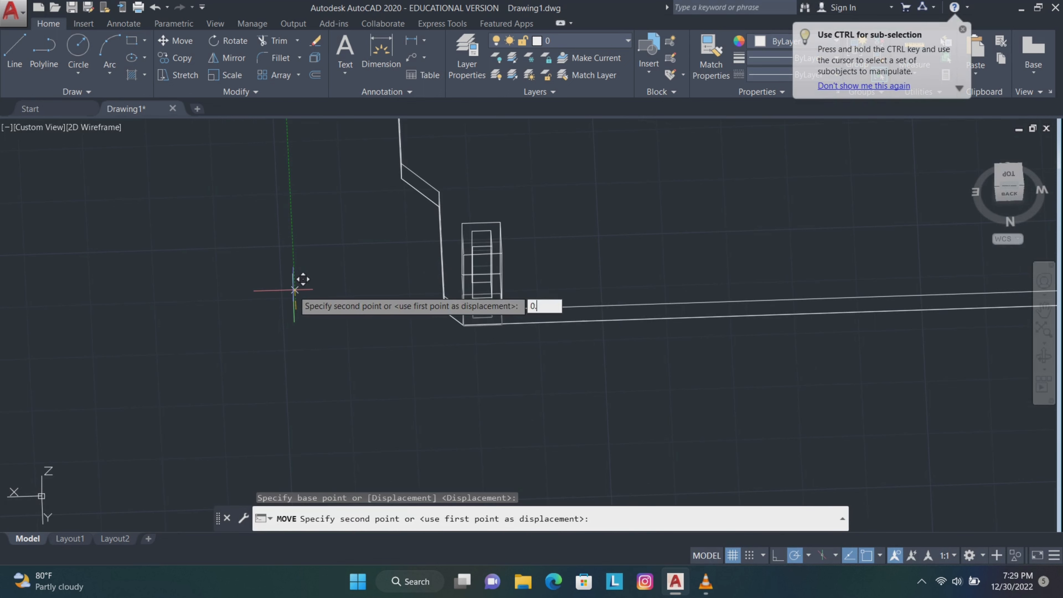
key("Return")
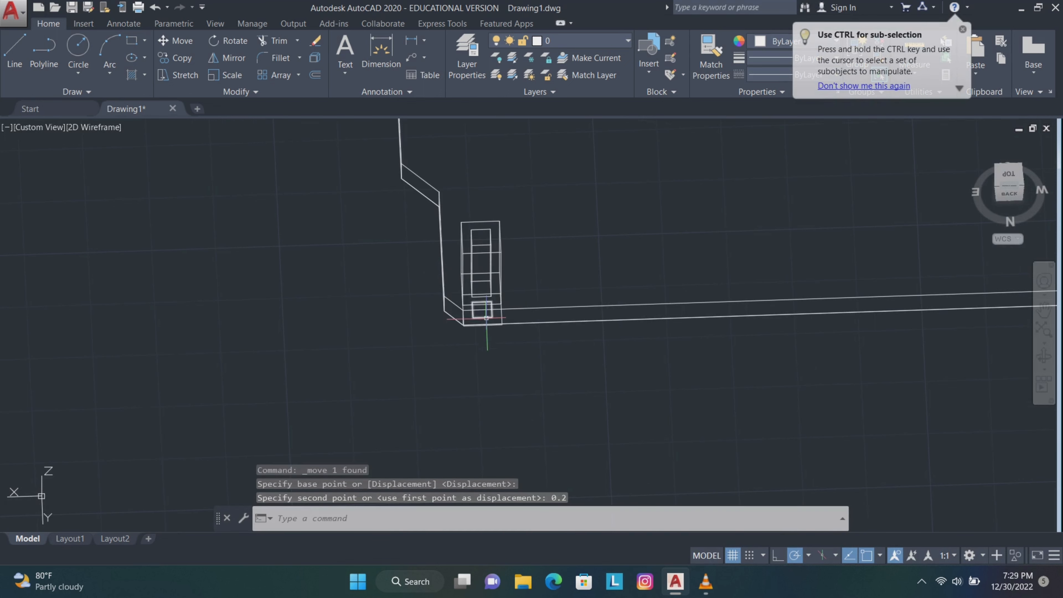
left_click(486, 319)
scroll(653, 333, "down", 3)
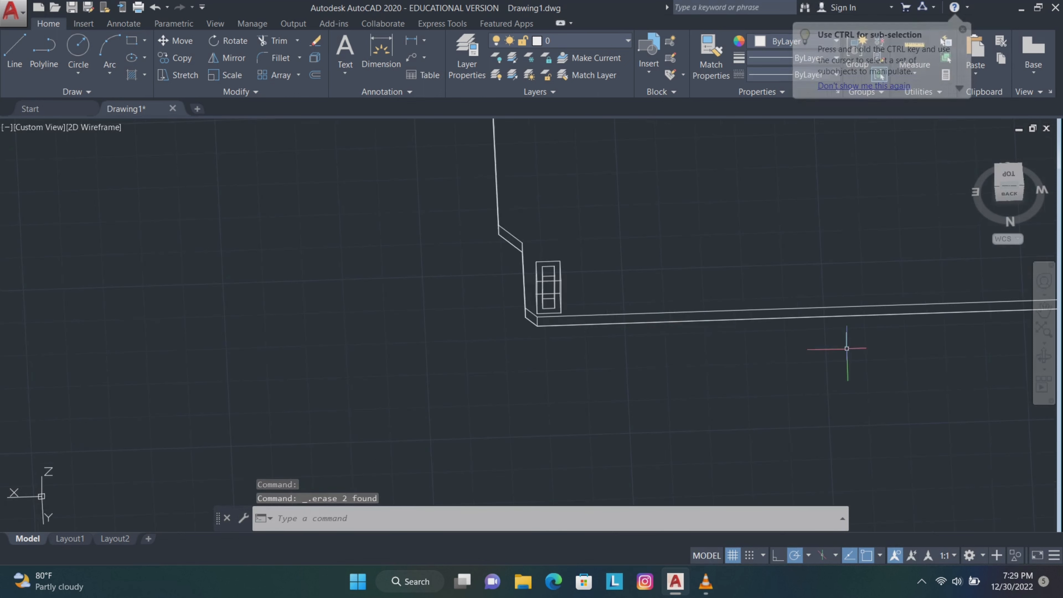
- Copy the hollow post side by side along the plate's back edge at 0.3 spacing to make a row of 14
left_click(1044, 356)
left_click_drag(712, 352, 661, 364)
left_click_drag(548, 287, 545, 289)
key("Escape")
left_click(1044, 310)
mouse_move(991, 338)
left_mouse_down()
mouse_move(806, 336)
mouse_move(616, 299)
left_mouse_up()
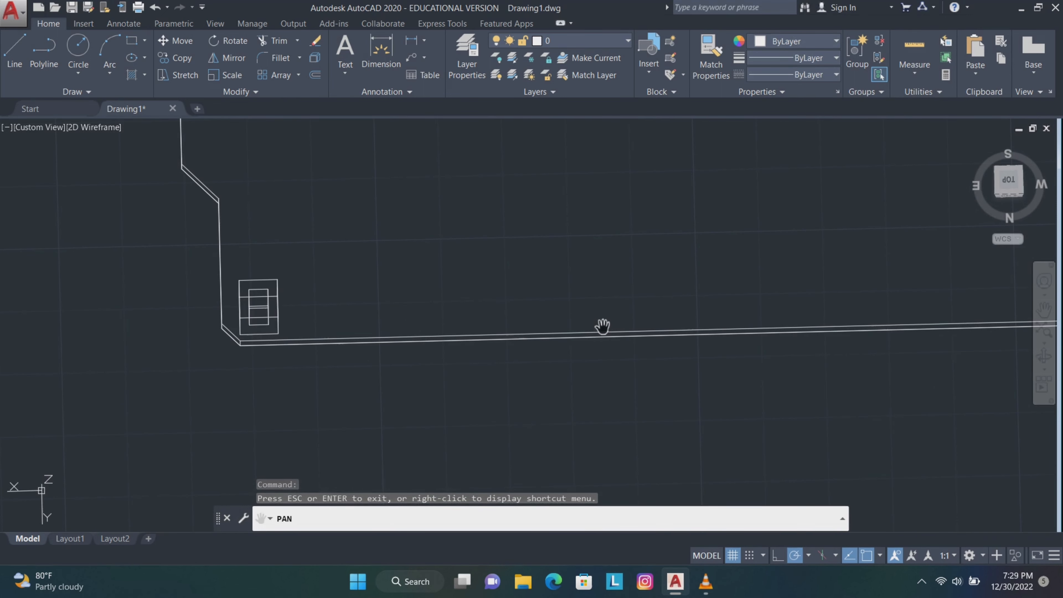
key("Escape")
left_click_drag(340, 296, 284, 312)
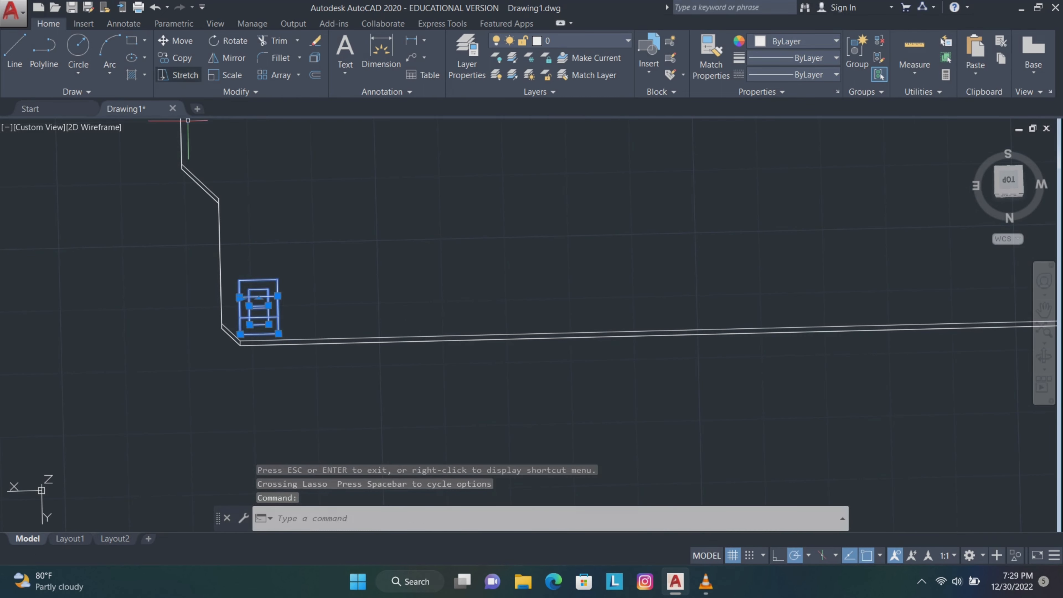
type("co")
key("Return")
left_click(239, 334)
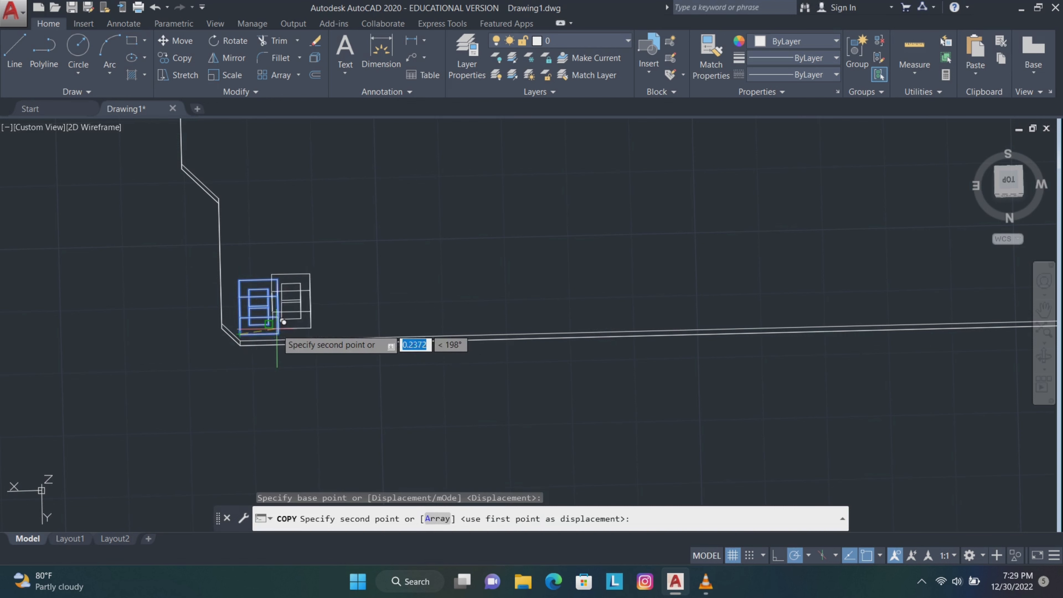
left_click(286, 323)
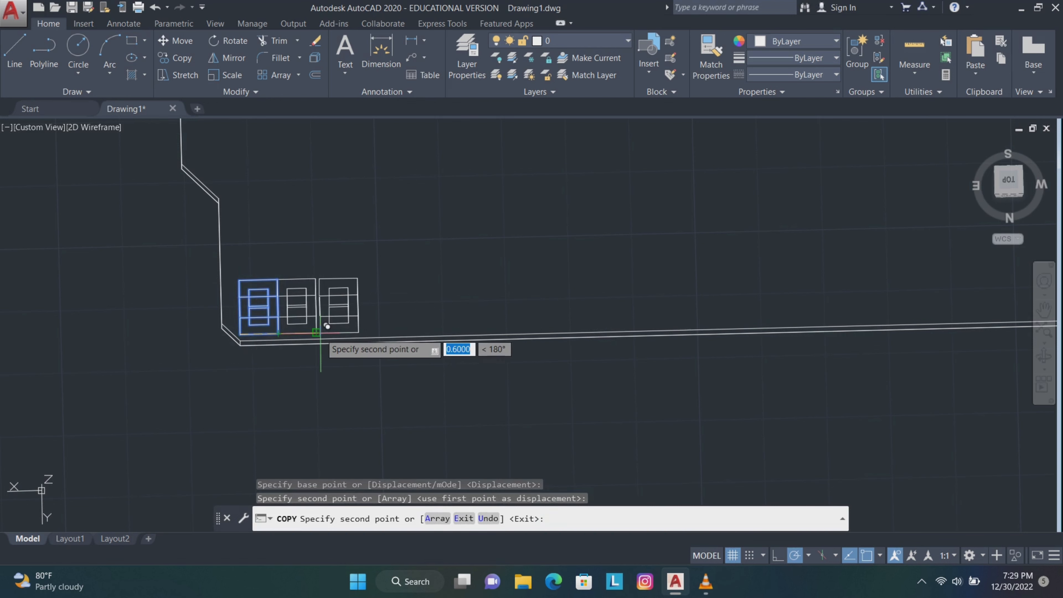
left_click(323, 326)
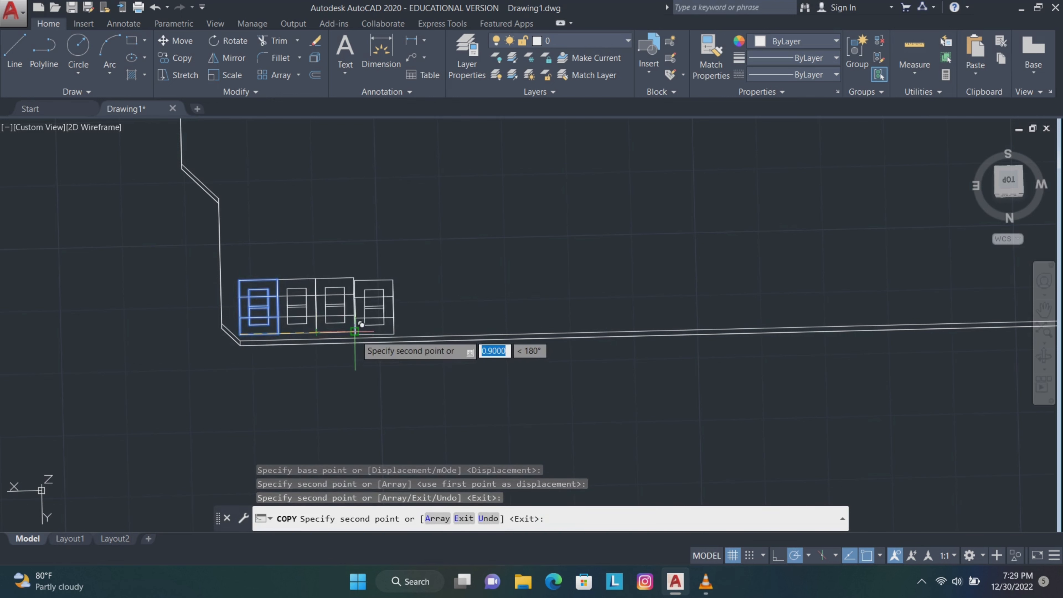
scroll(356, 329, "up", 2)
left_click(356, 328)
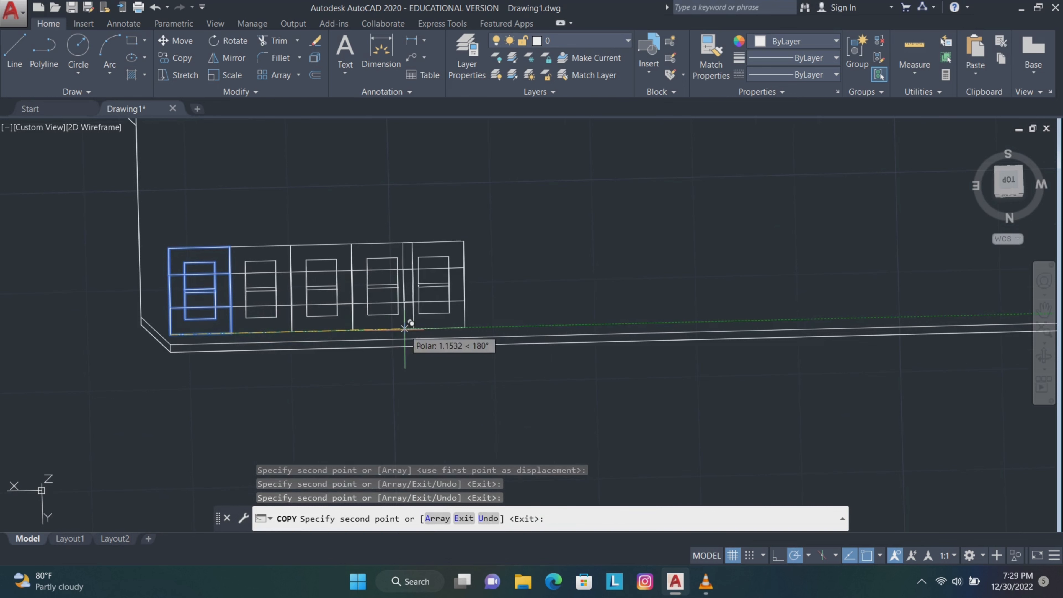
left_click(431, 326)
left_click(476, 325)
left_click(537, 324)
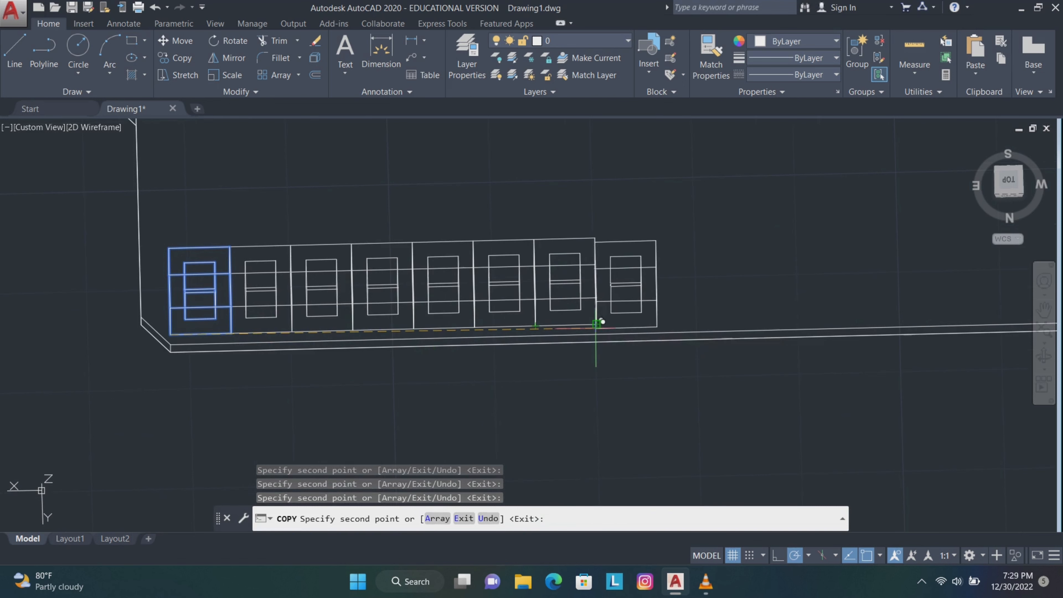
left_click(595, 324)
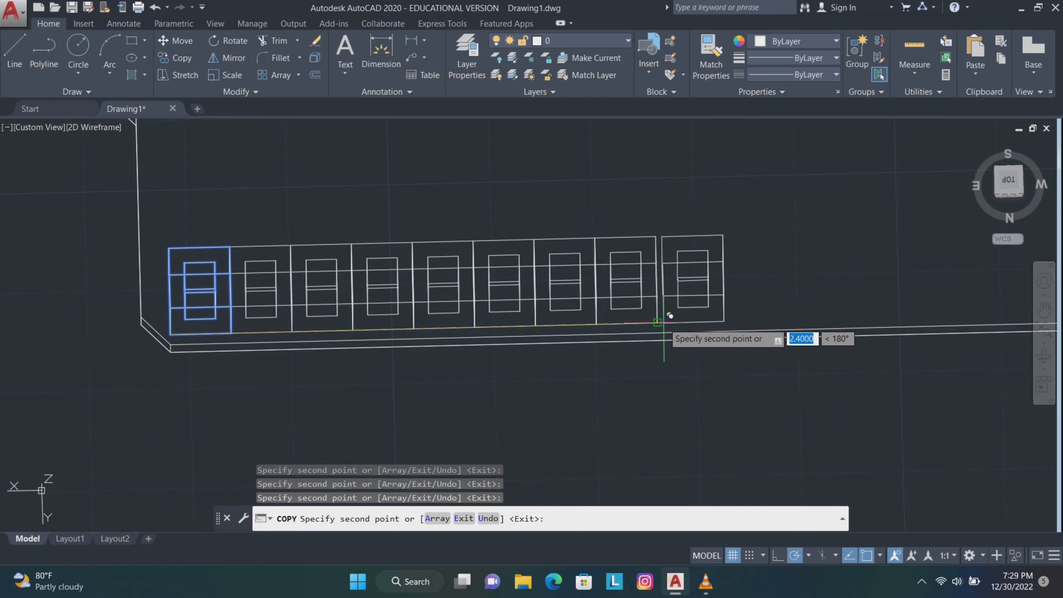
left_click(657, 322)
left_click(718, 321)
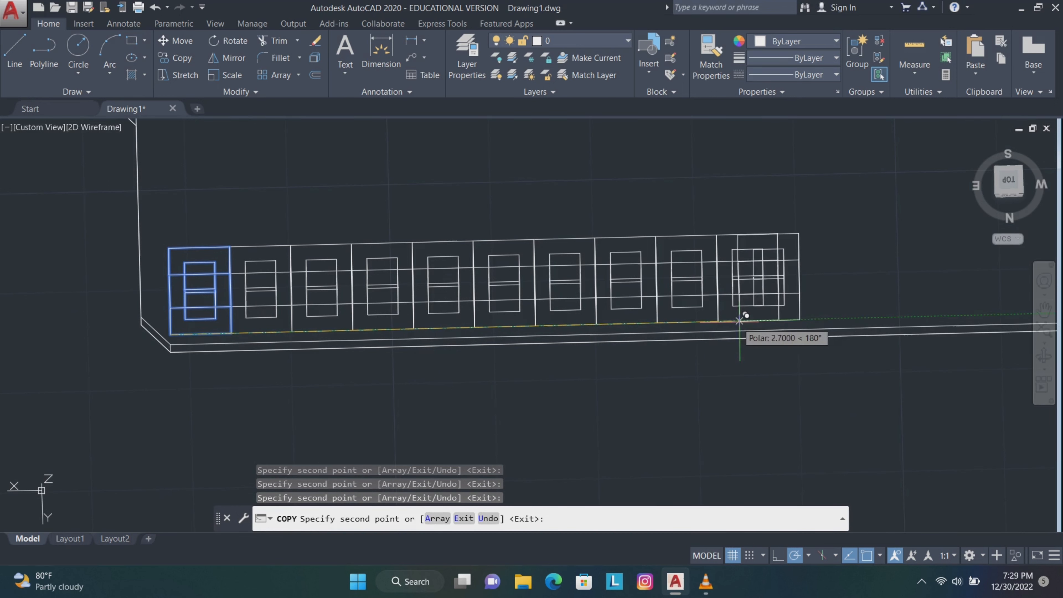
left_click(779, 319)
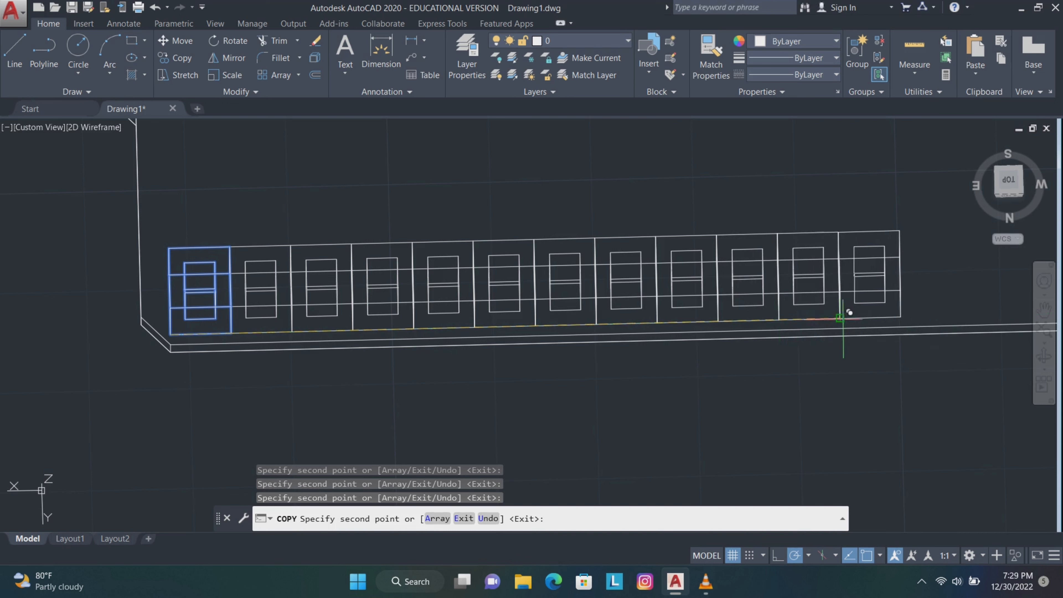
left_click(840, 318)
left_click(902, 316)
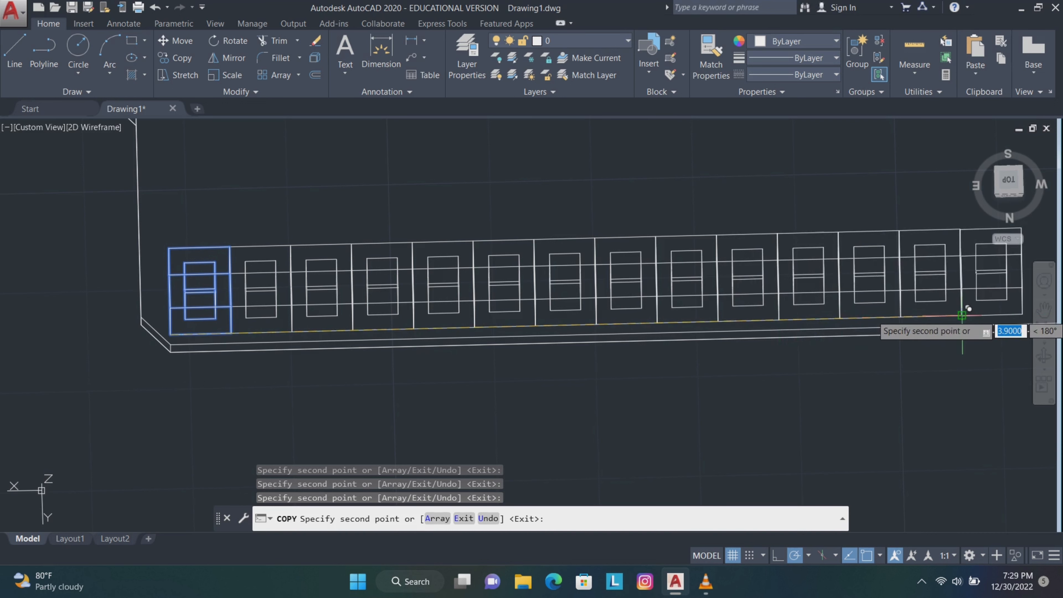
scroll(987, 313, "down", 5)
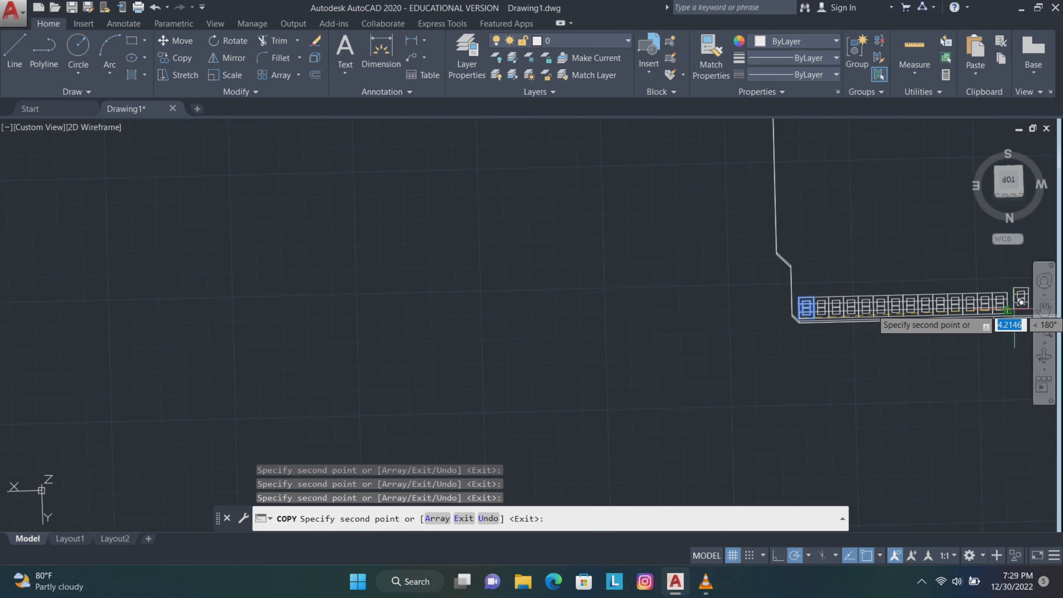
key("Escape")
- Copy the last four posts and attach the copies to the end of the row along the back edge
left_click(1044, 310)
left_click_drag(976, 335, 728, 362)
scroll(764, 356, "up", 2)
key("Escape")
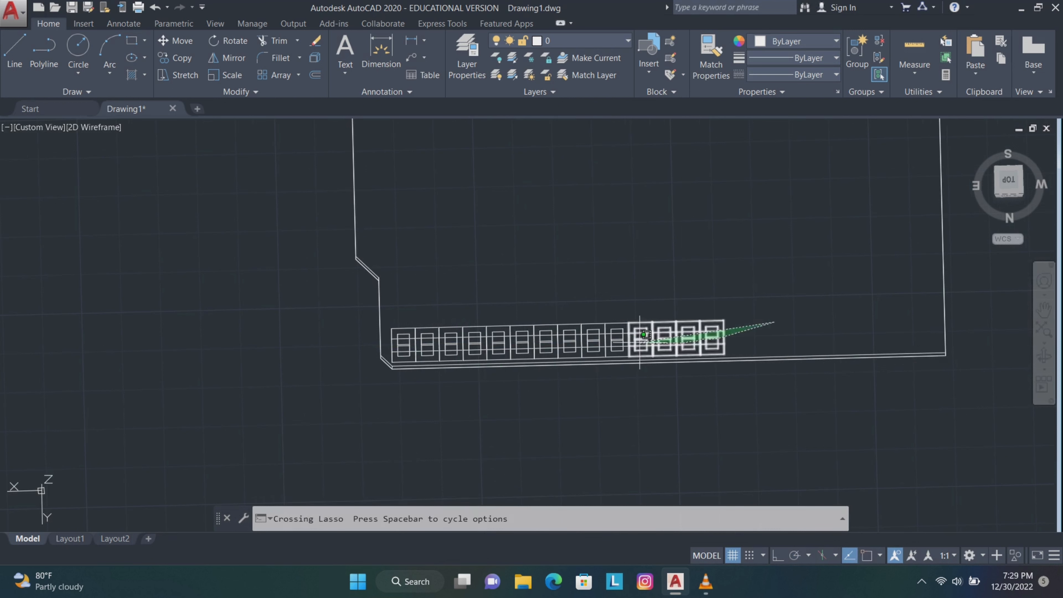
left_click_drag(640, 335, 641, 335)
left_click(177, 58)
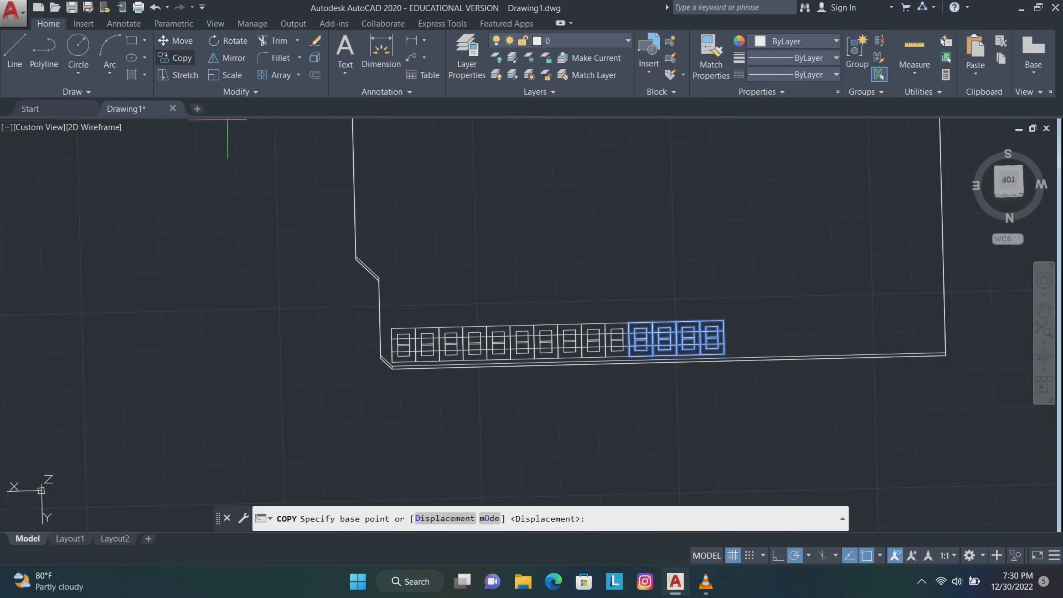
left_click(629, 356)
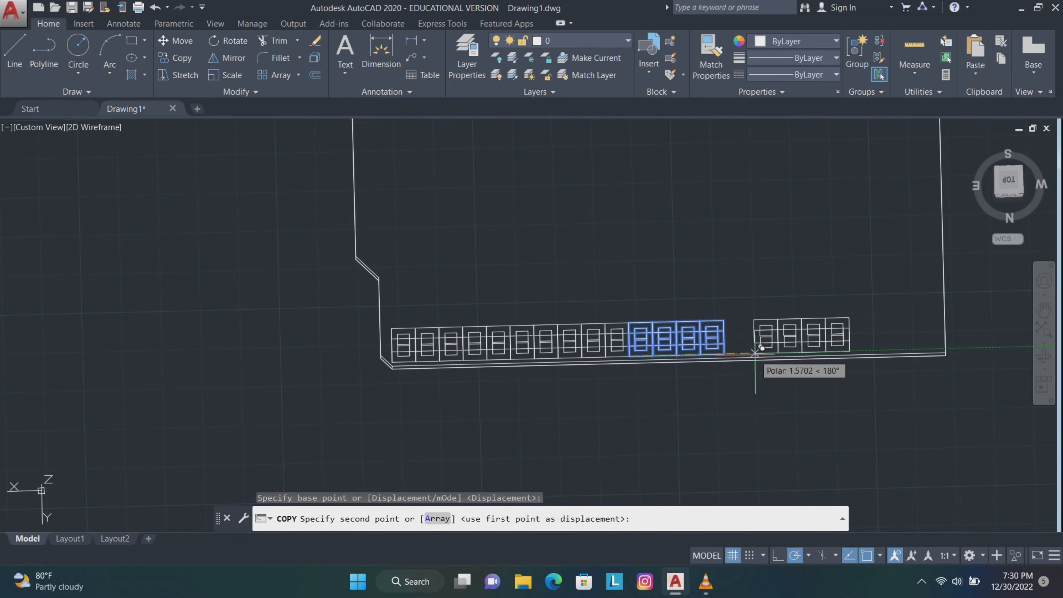
left_click(731, 347)
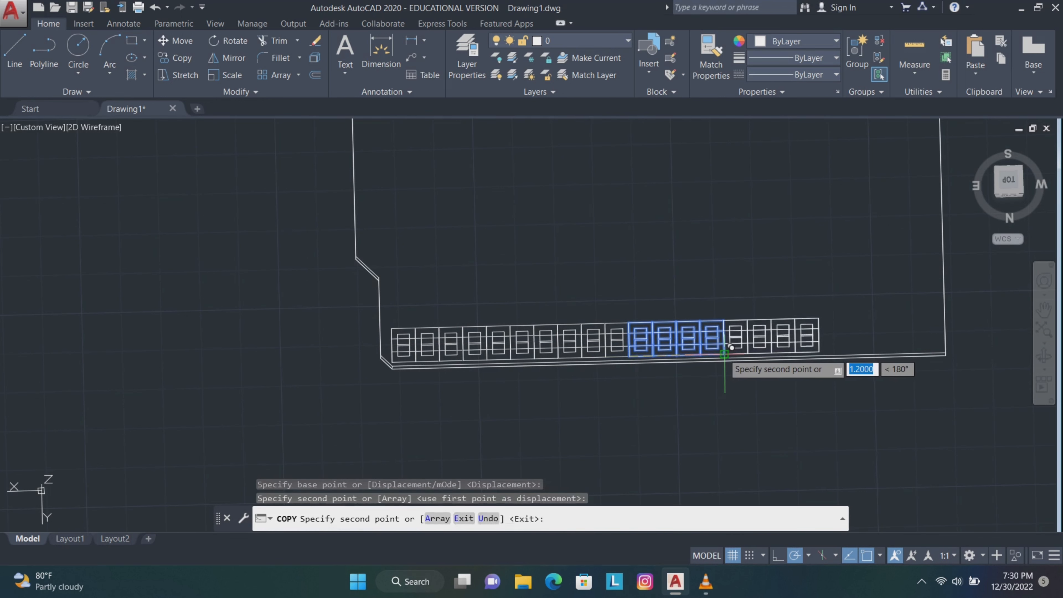
key("Escape")
- Copy the last 14 posts of the back row to the notched corner at the plate's opposite edge
scroll(763, 294, "down", 2)
left_click_drag(828, 310, 598, 322)
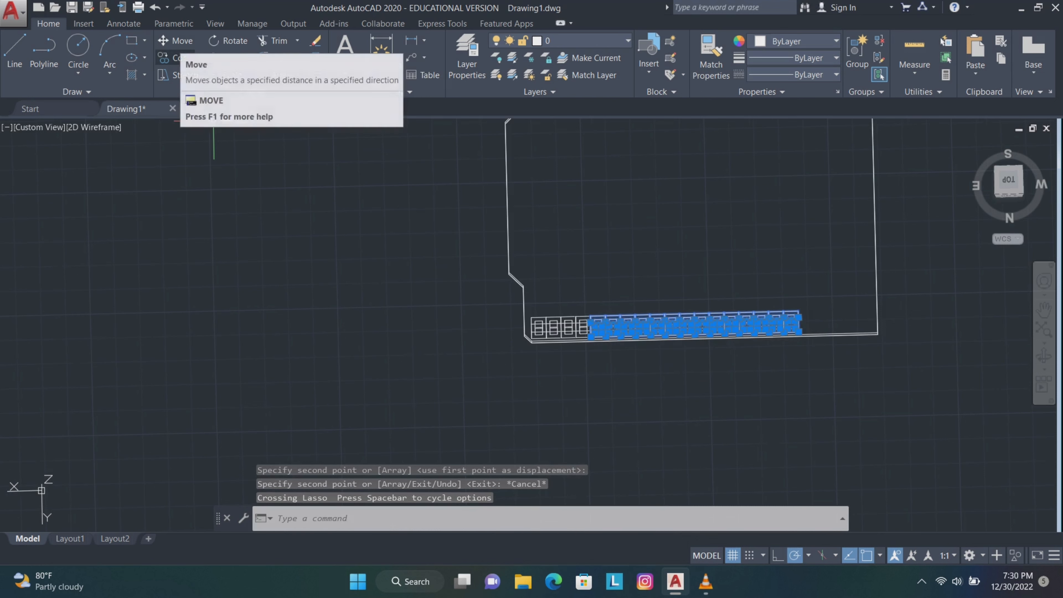
left_click(182, 57)
scroll(557, 167, "down", 2)
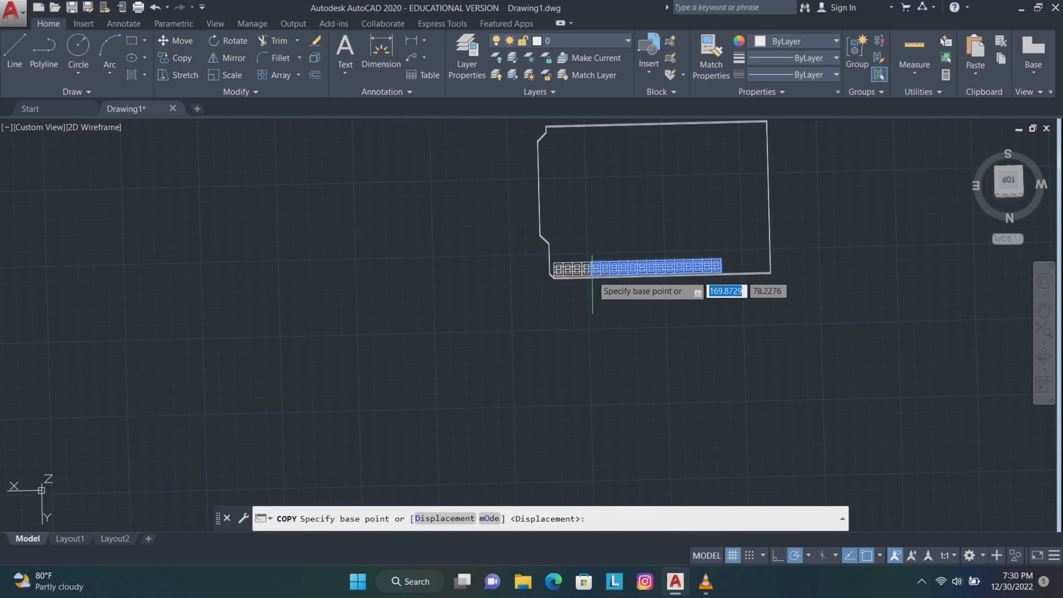
scroll(585, 268, "up", 5)
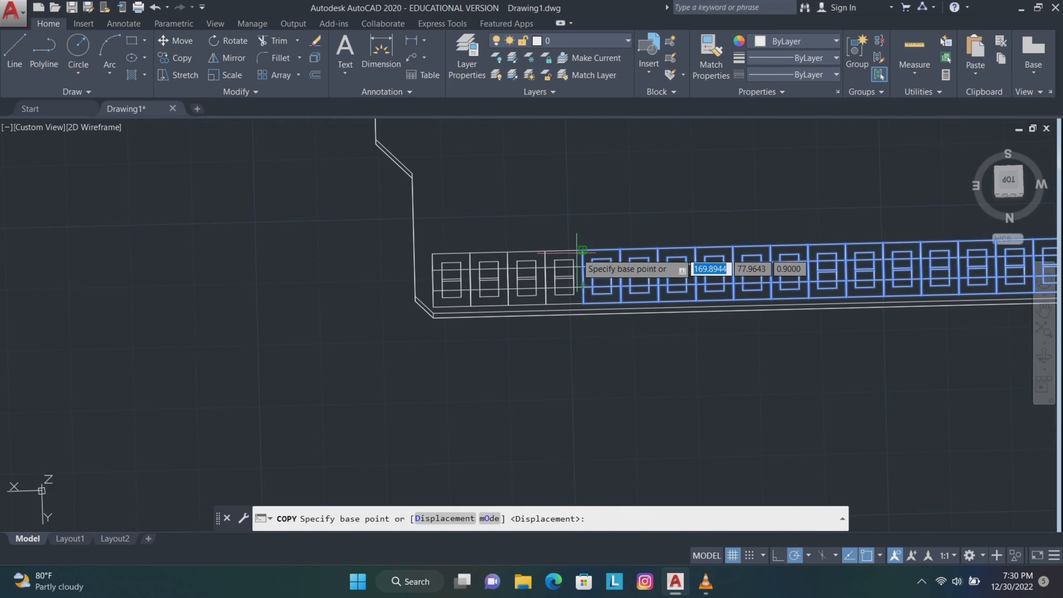
left_click(583, 268)
scroll(556, 209, "down", 8)
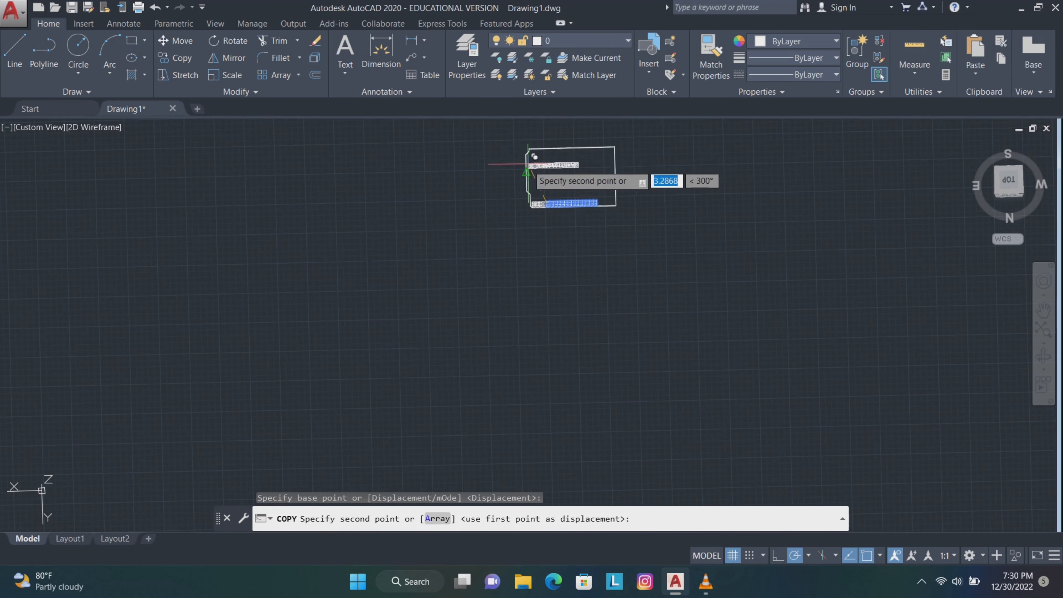
left_click(529, 148)
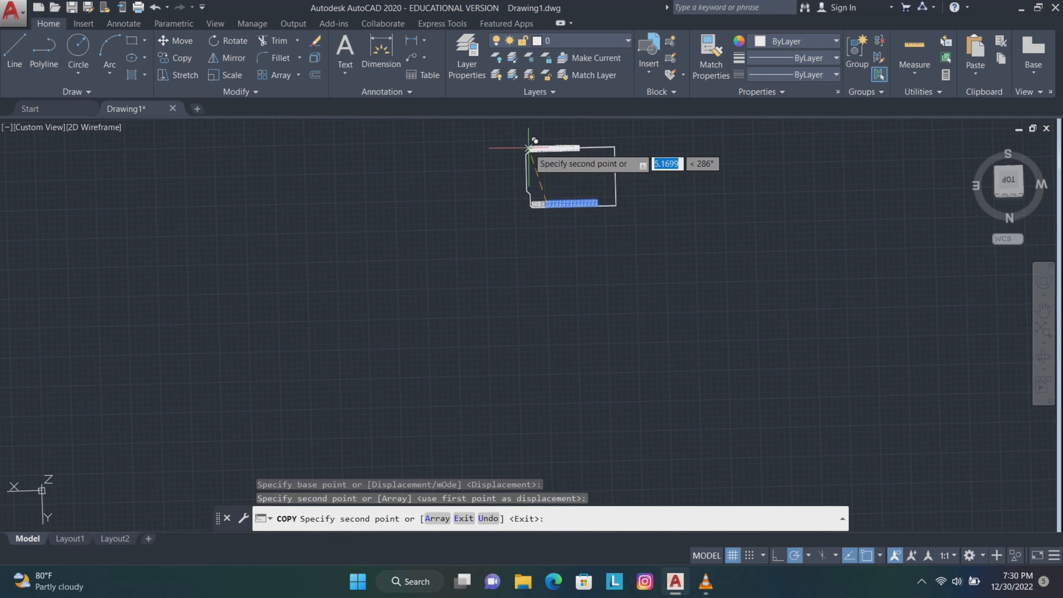
key("Escape")
- Move the copied row of 14 posts up from its bottom corner to the plate's top corner at the opposite edge
left_click(1043, 357)
left_click_drag(628, 331, 707, 272)
key("Escape")
left_click(1043, 311)
left_click_drag(637, 221, 707, 292)
scroll(707, 292, "up", 8)
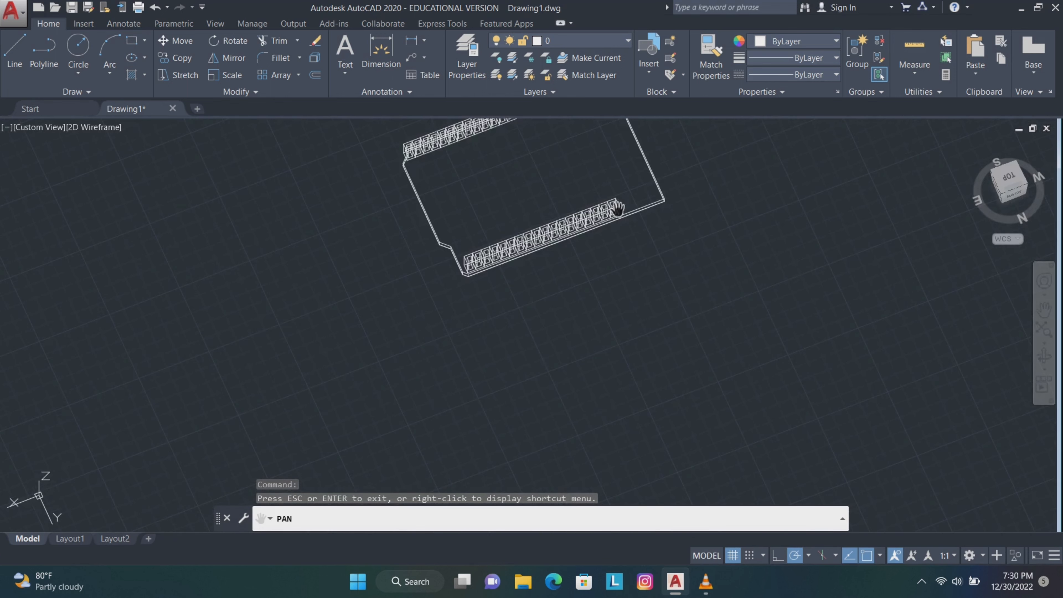
key("Escape")
left_click(1043, 356)
left_click_drag(557, 356, 730, 335)
key("Escape")
left_click_drag(516, 171, 316, 385)
left_click(175, 40)
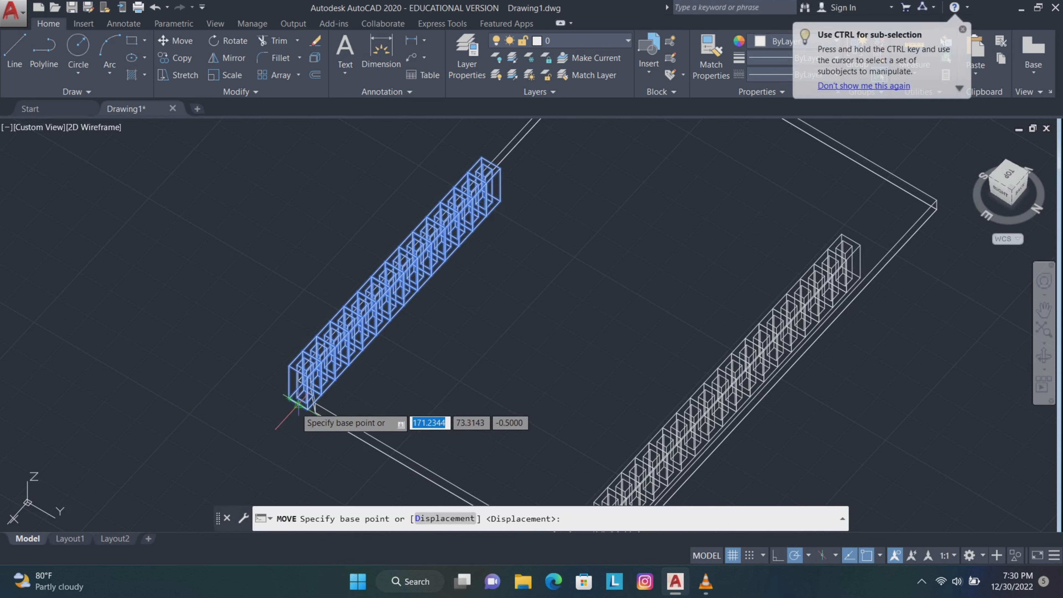
left_click(290, 398)
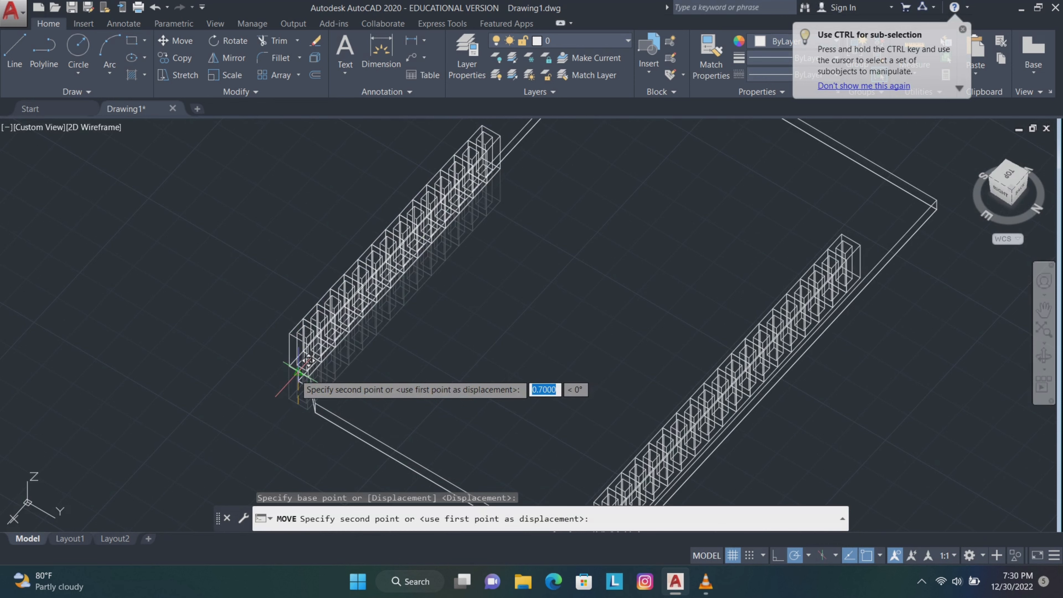
left_click(295, 368)
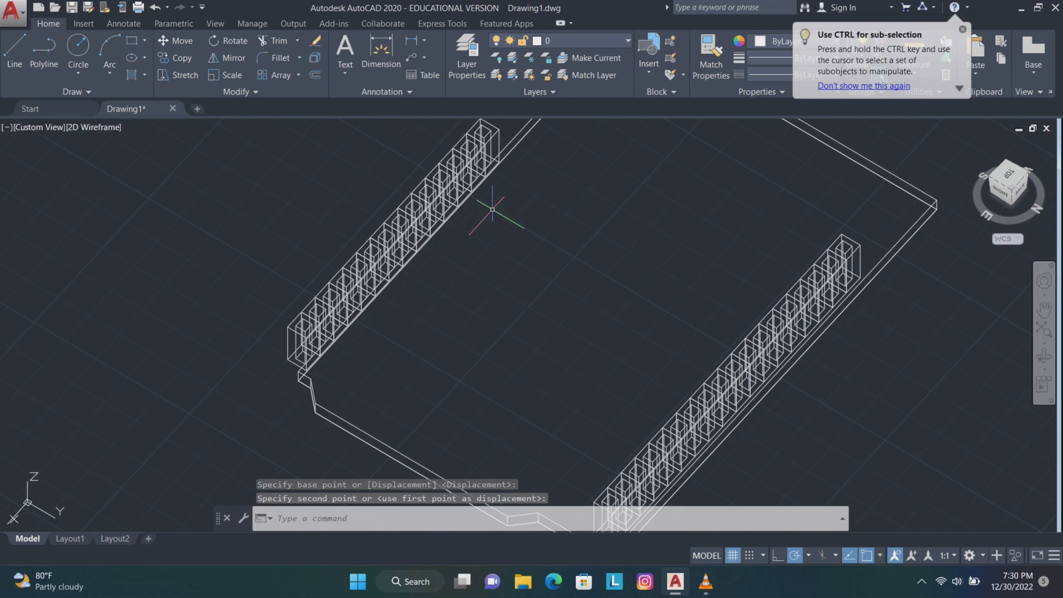
- Move the copied row of 14 posts 0.2 inward from the plate's edge
left_click(1044, 356)
left_click_drag(728, 335, 678, 342)
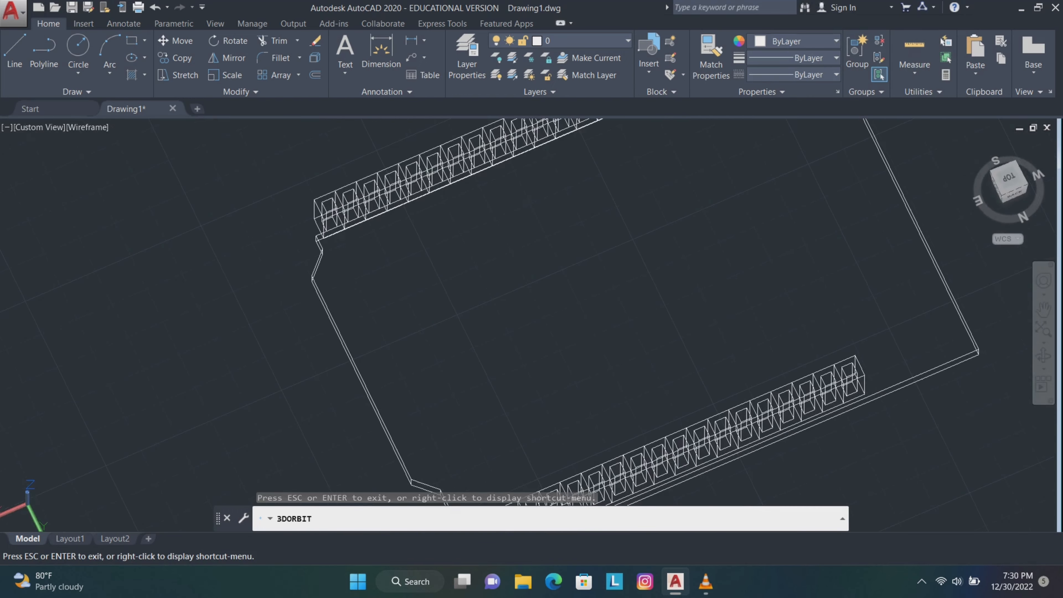
key("Escape")
left_click_drag(705, 282, 712, 325)
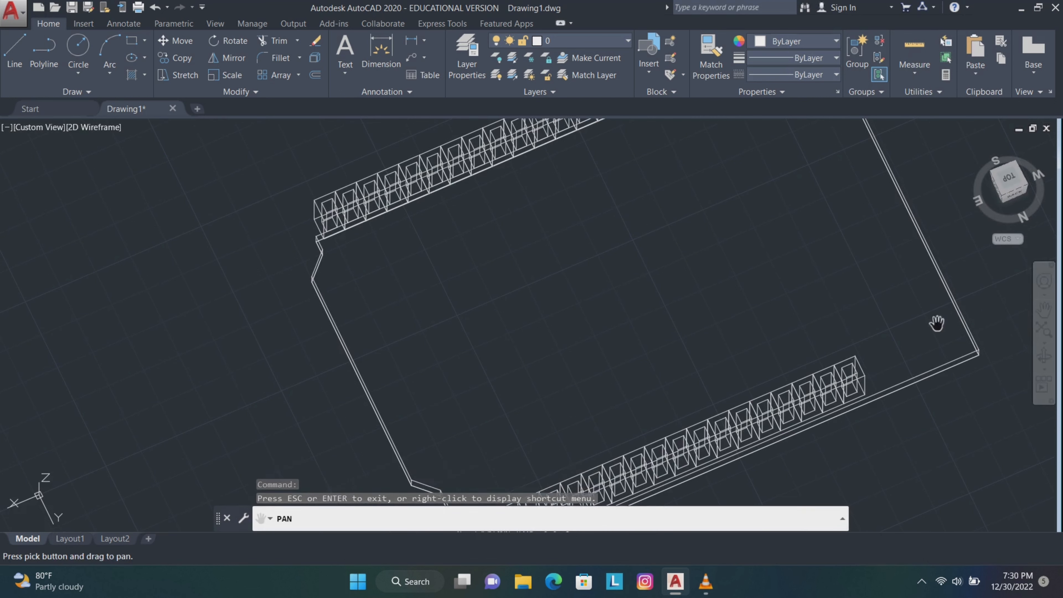
left_click(1043, 309)
left_click_drag(742, 277, 762, 361)
key("Escape")
left_click_drag(667, 154, 341, 289)
key("m")
key("space")
left_click(484, 317)
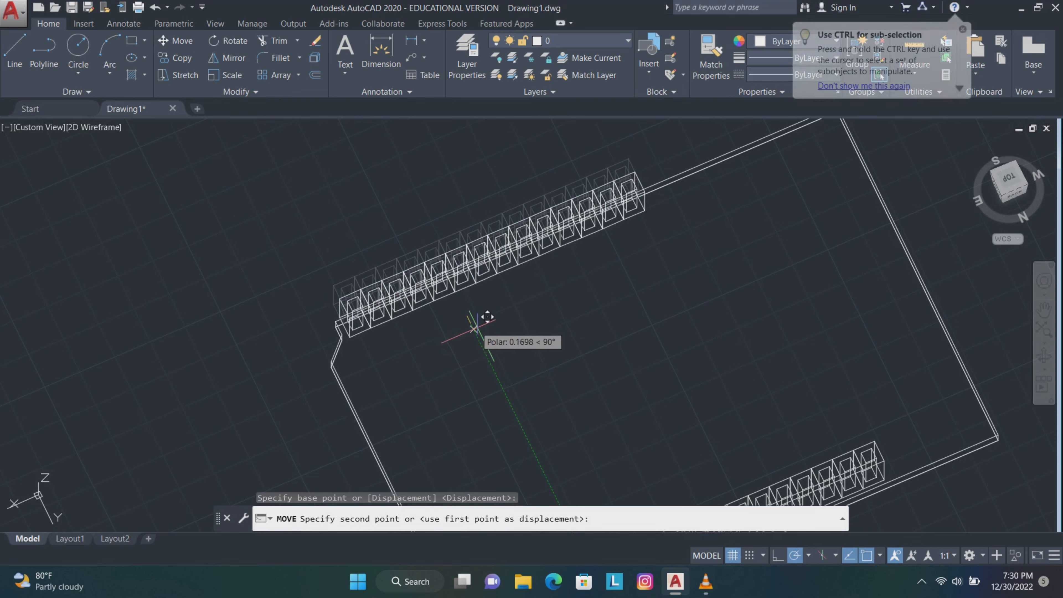
type("0.")
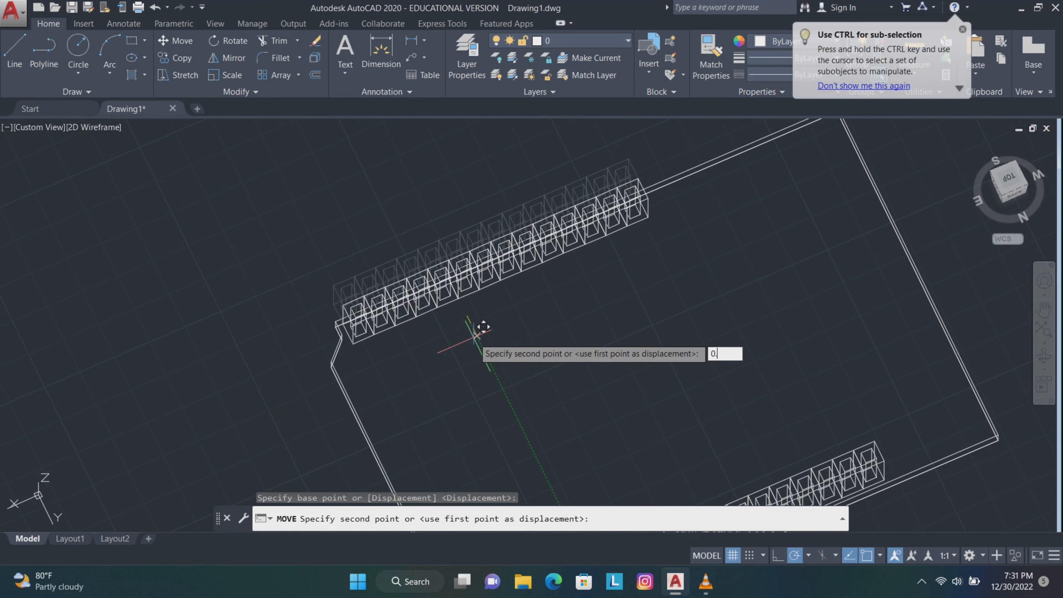
type("2")
key("Return")
- Move the last six posts of the 14-post row 0.2 along the plate's edge, away from the other eight
left_click(1044, 356)
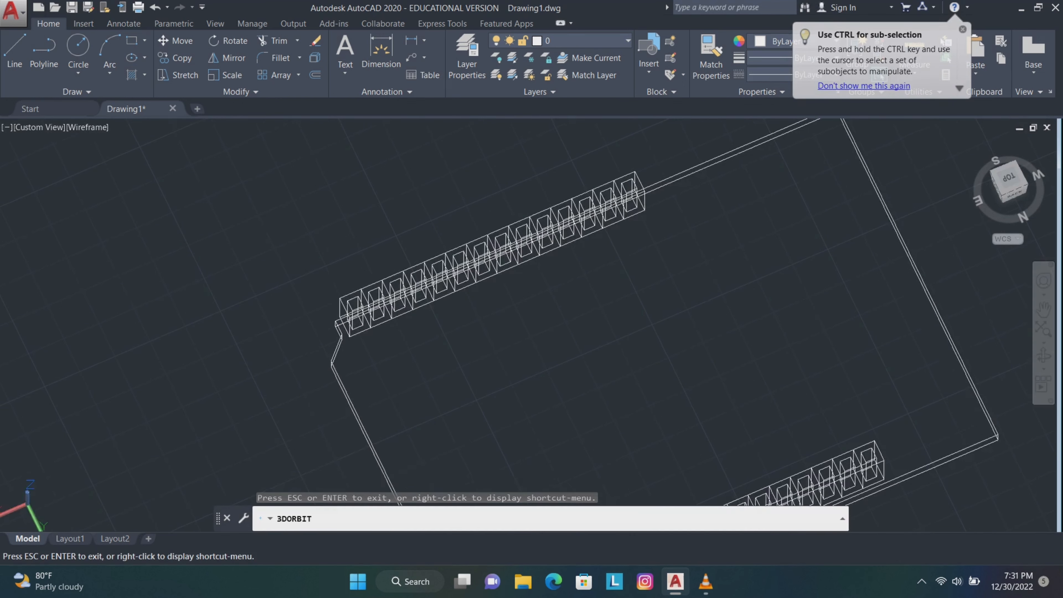
left_click_drag(512, 252, 580, 314)
middle_click_drag(580, 314, 473, 239, "shift")
left_click(1043, 311)
mouse_move(617, 312)
left_mouse_down()
mouse_move(626, 363)
mouse_move(598, 381)
left_mouse_up()
scroll(626, 363, "up", 3)
key("Escape")
mouse_move(756, 220)
left_mouse_down()
mouse_move(655, 243)
mouse_move(548, 243)
mouse_move(503, 256)
left_mouse_up()
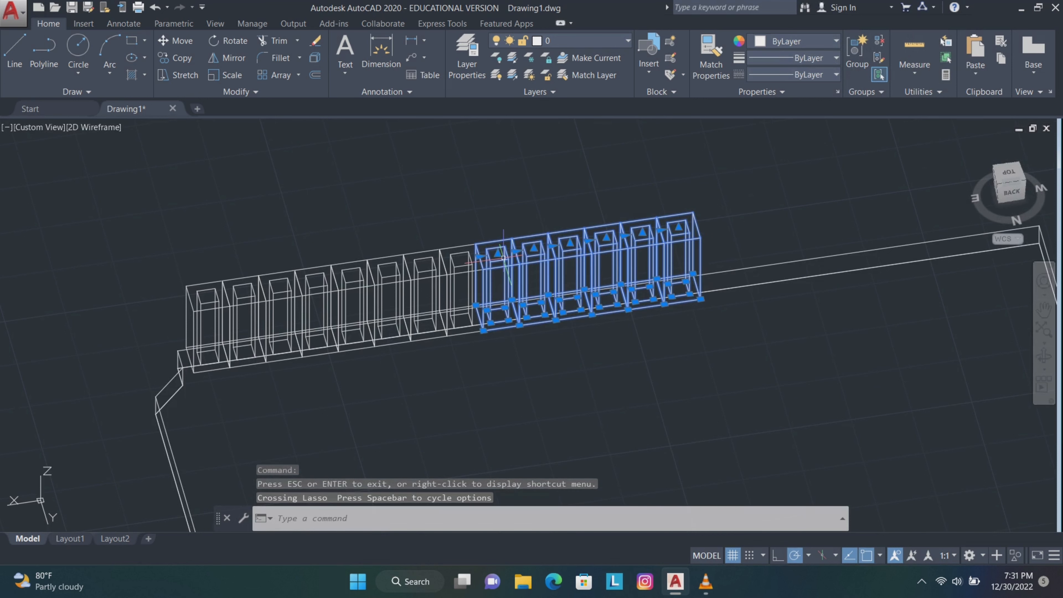
left_click(176, 41)
left_click(653, 403)
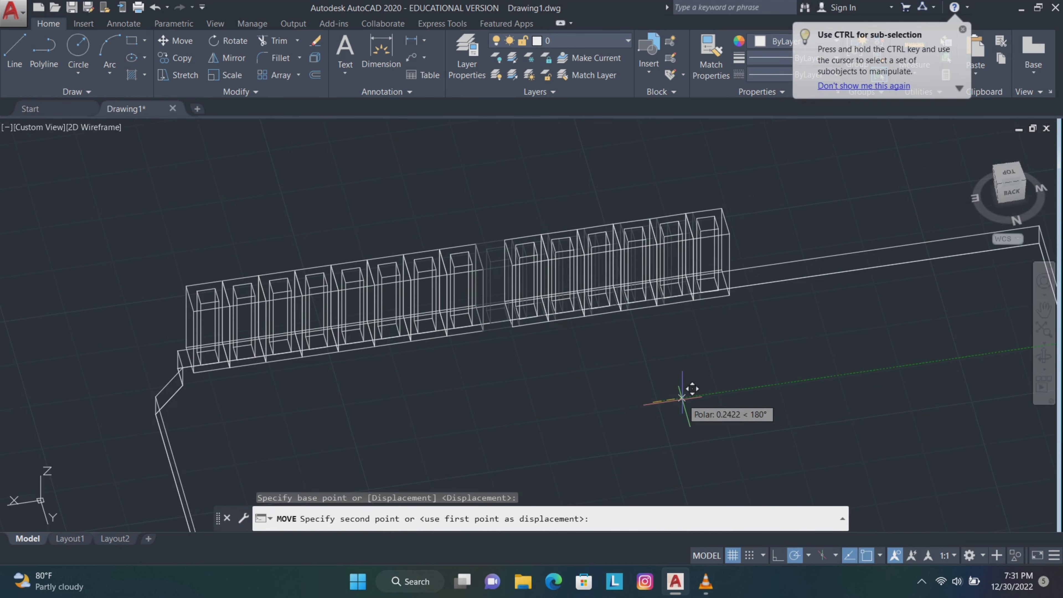
type("0.2")
key("Return")
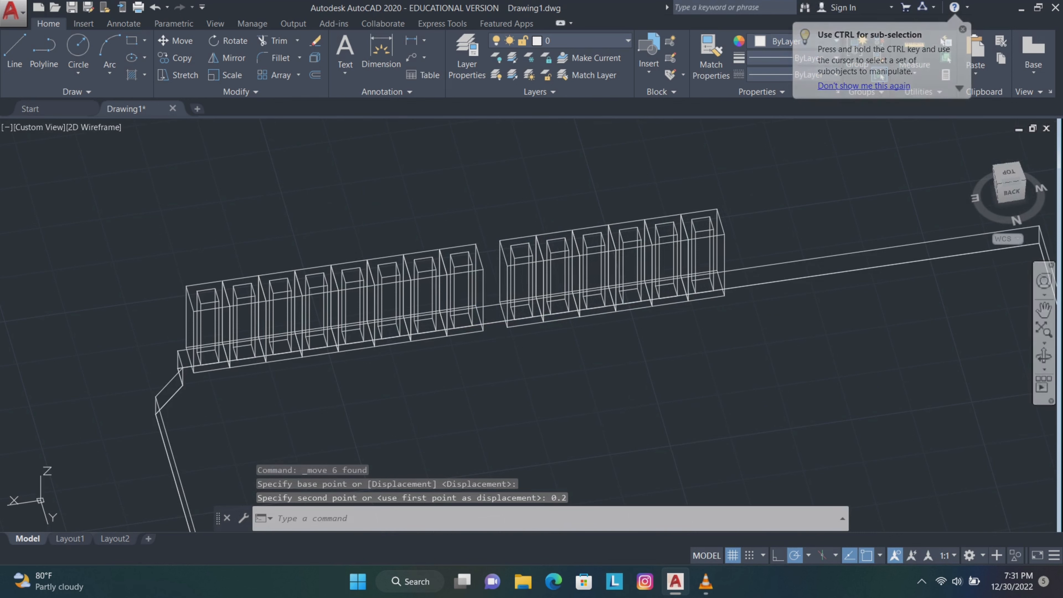
- Move the last eight posts of the back row 0.1 along the back edge, away from the other ten
left_click(1043, 356)
left_click_drag(343, 189, 454, 291)
mouse_move(454, 291)
middle_mouse_down("shift")
mouse_move(445, 253)
mouse_move(368, 184)
middle_mouse_up("shift")
mouse_move(704, 395)
middle_mouse_down()
mouse_move(656, 331)
mouse_move(585, 196)
middle_mouse_up()
mouse_move(930, 277)
left_mouse_down()
mouse_move(772, 323)
mouse_move(585, 338)
left_mouse_up()
left_click(175, 41)
left_click(381, 198)
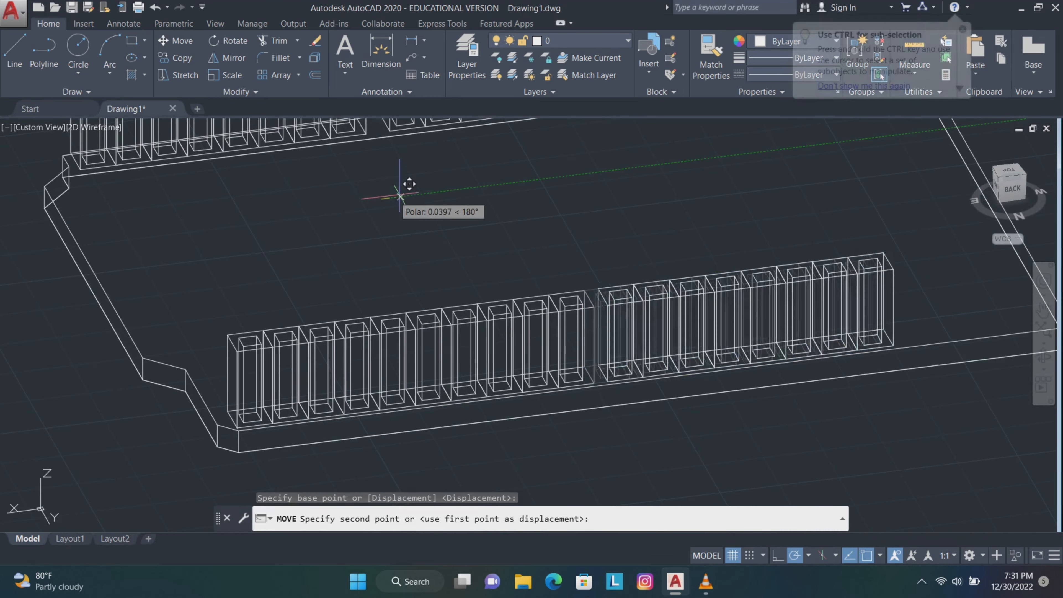
type("0.1")
key("Return")
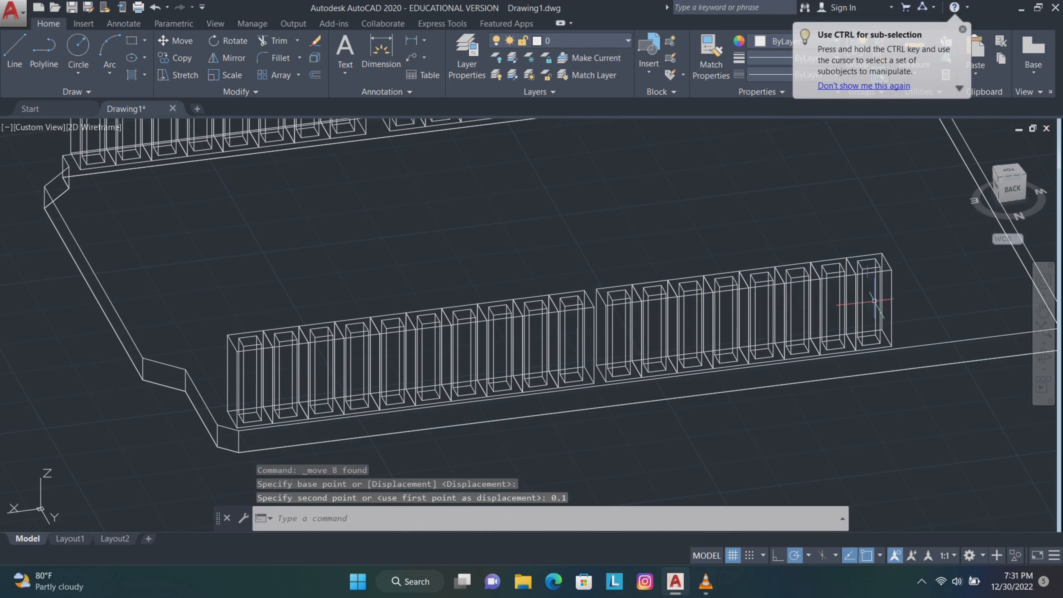
- Draw a closed 1.3 by 1 line rectangle from the plate's top corner, spanning 0.8 along the edge and 0.5 beyond the corner
middle_click_drag(552, 293, 695, 314, "shift")
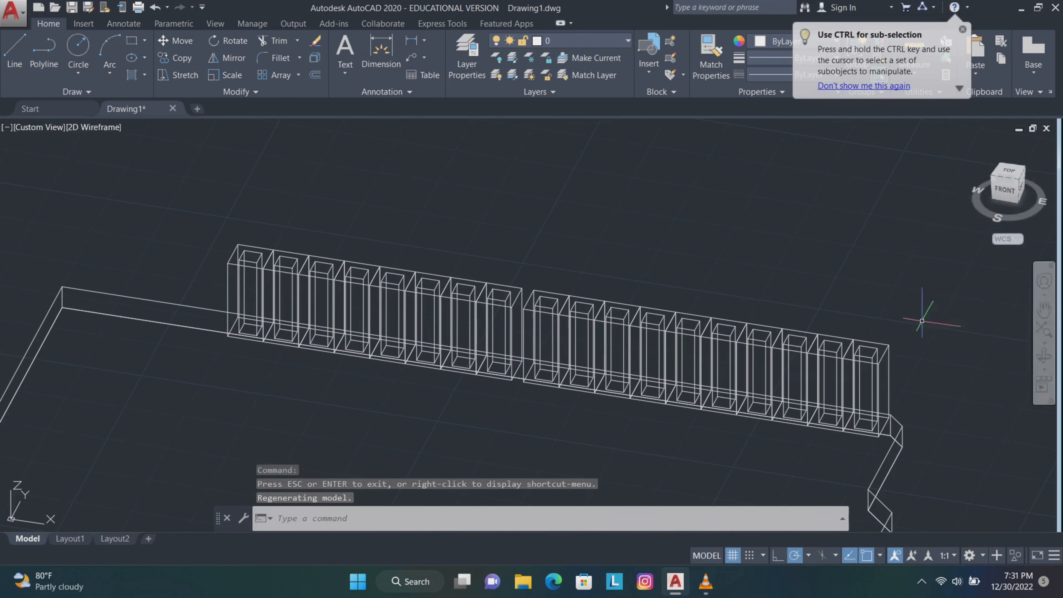
left_click(305, 317)
key("Escape")
middle_click_drag(178, 272, 415, 297)
left_click(14, 48)
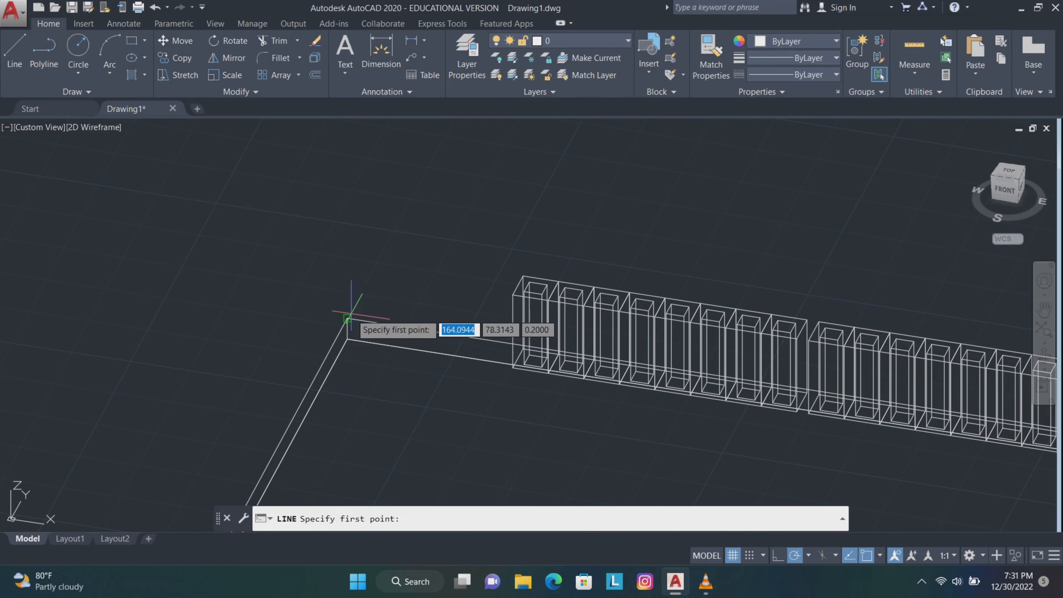
left_click(347, 319)
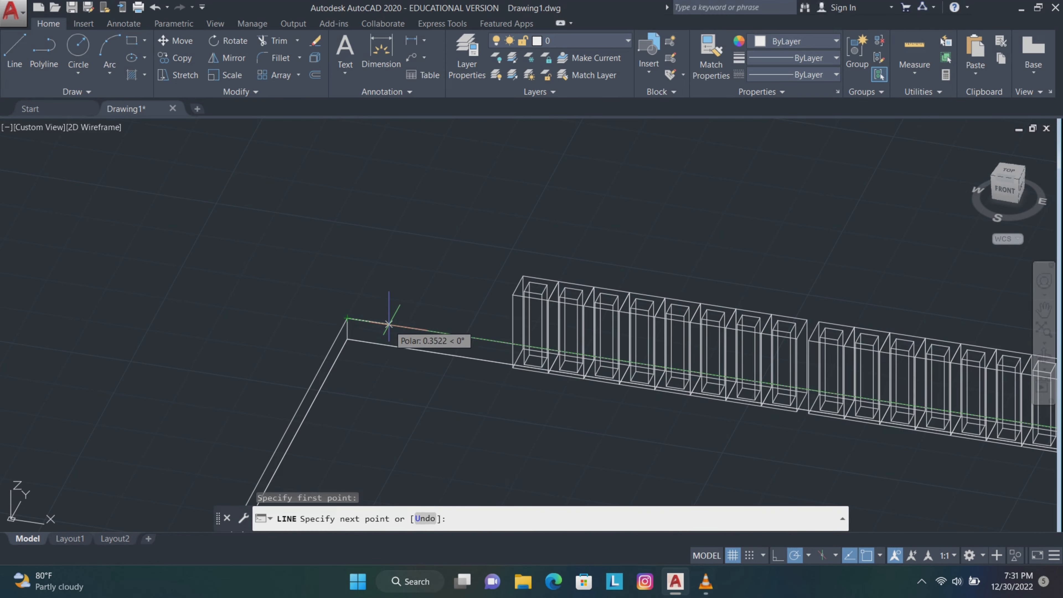
key("Return")
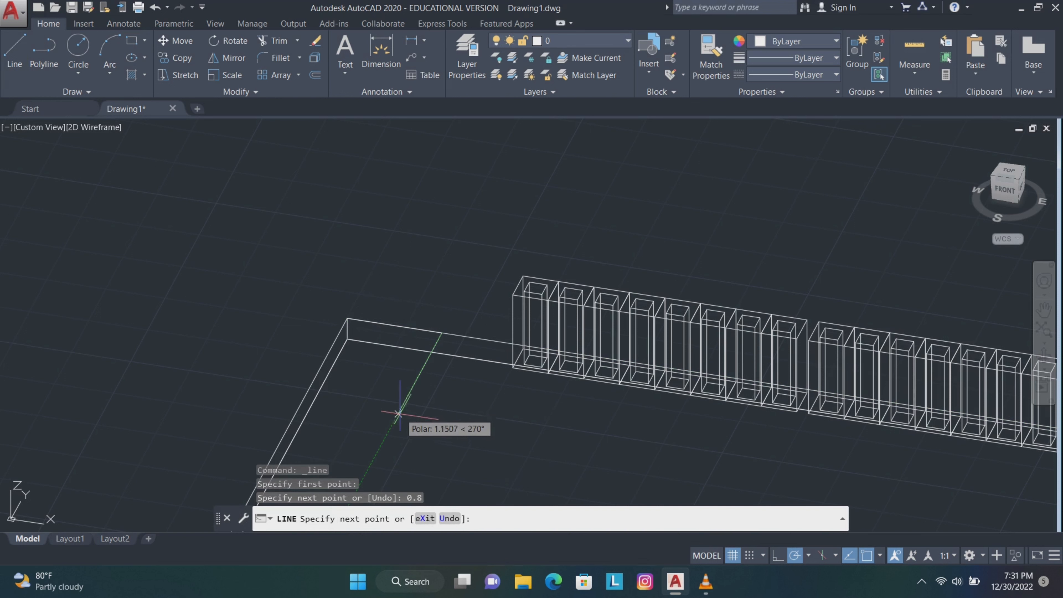
key("Return")
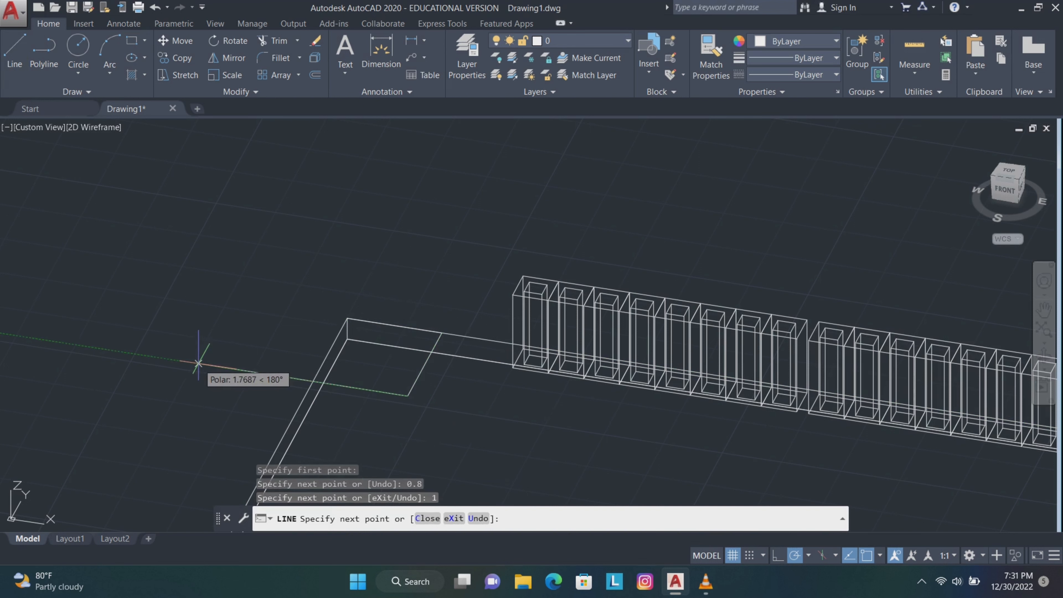
key("Return")
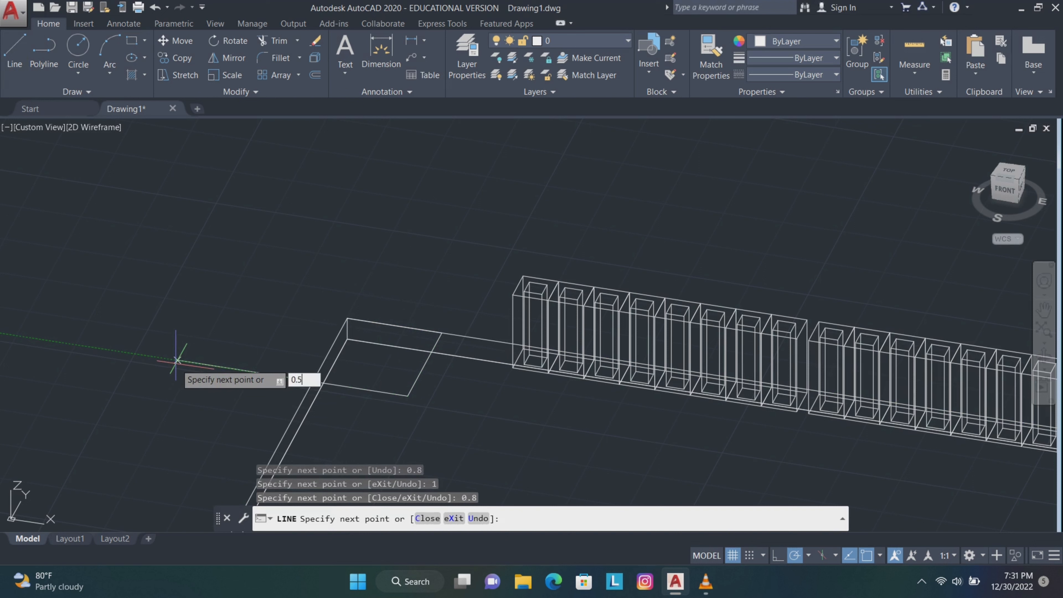
key("Return")
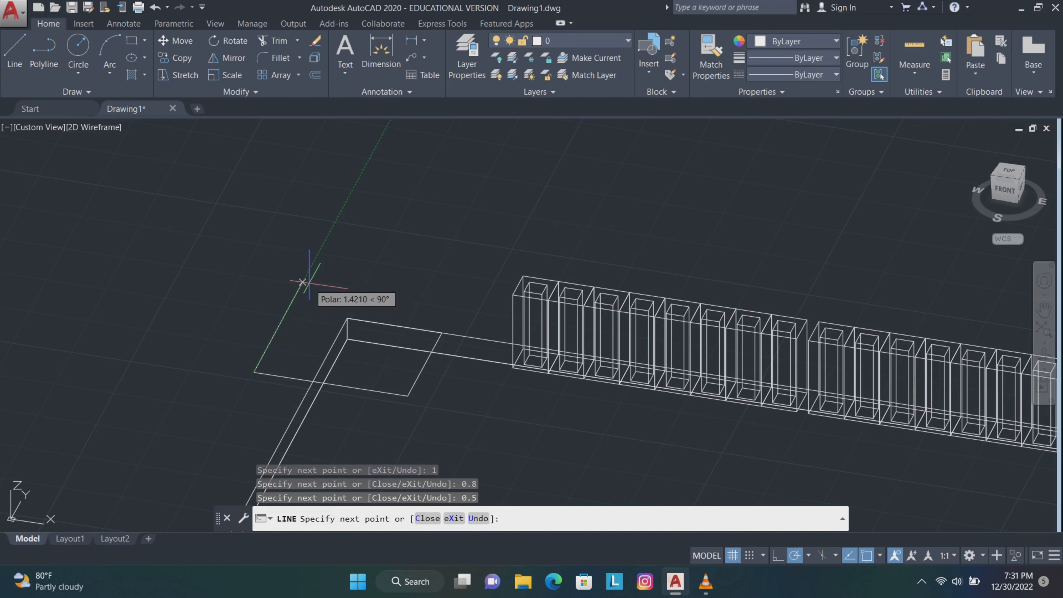
type("1")
key("Return")
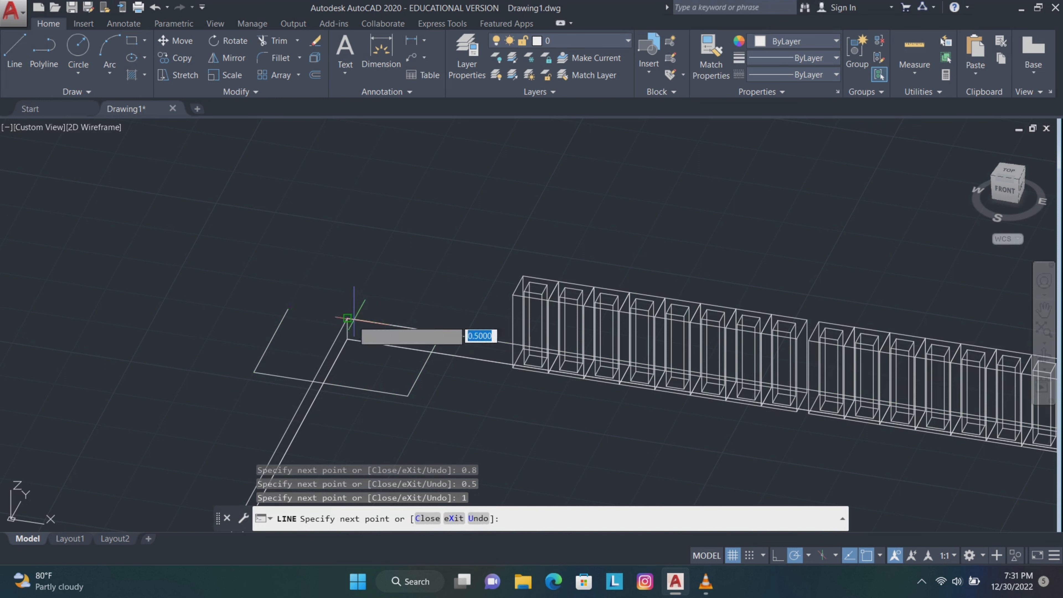
key("Escape")
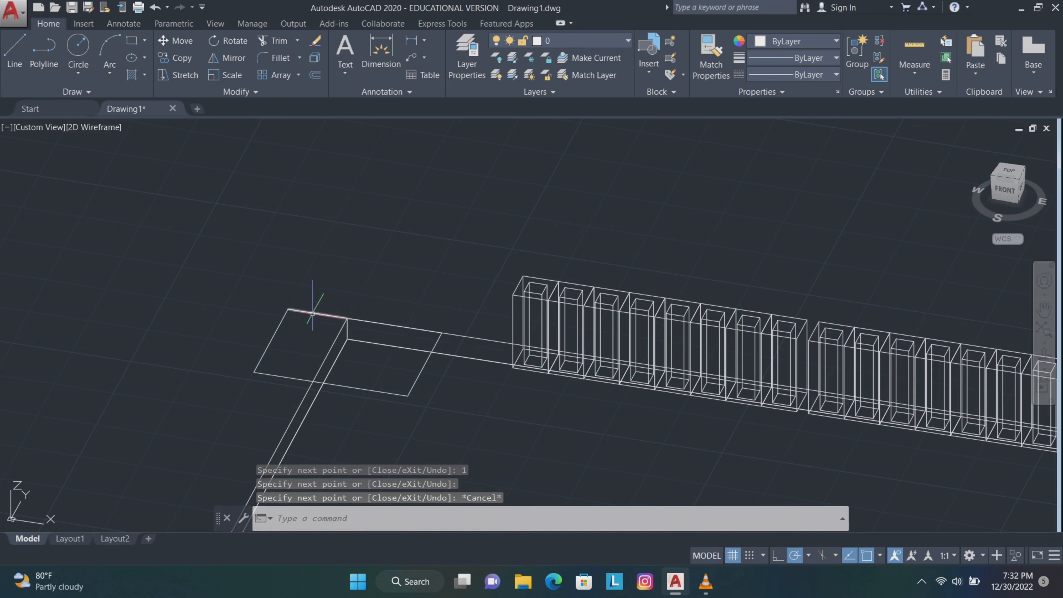
- Join the rectangle's six line segments into one polyline
left_click(314, 311)
left_click(274, 336)
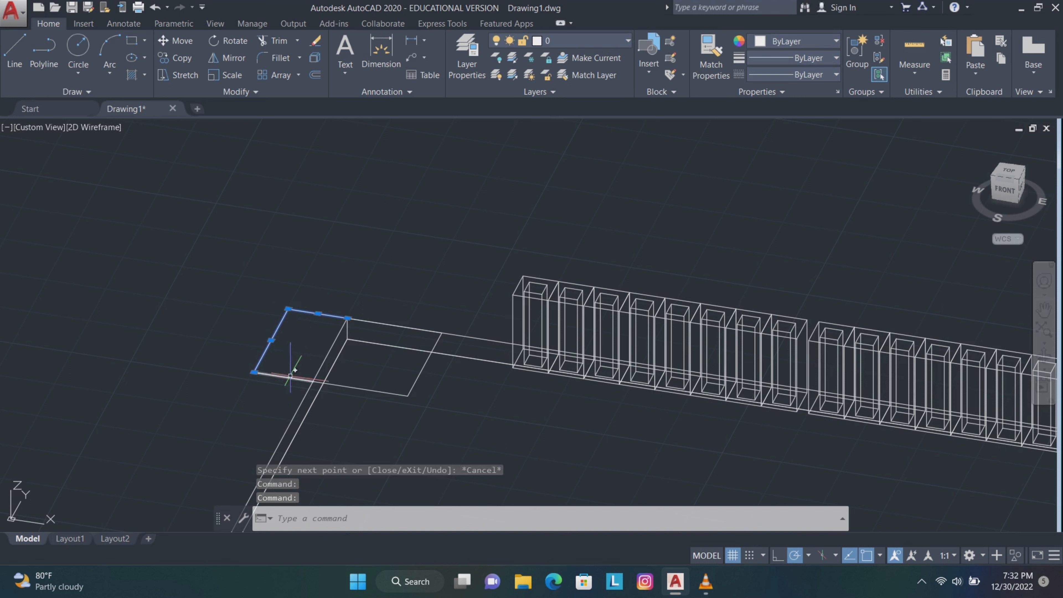
left_click(290, 376)
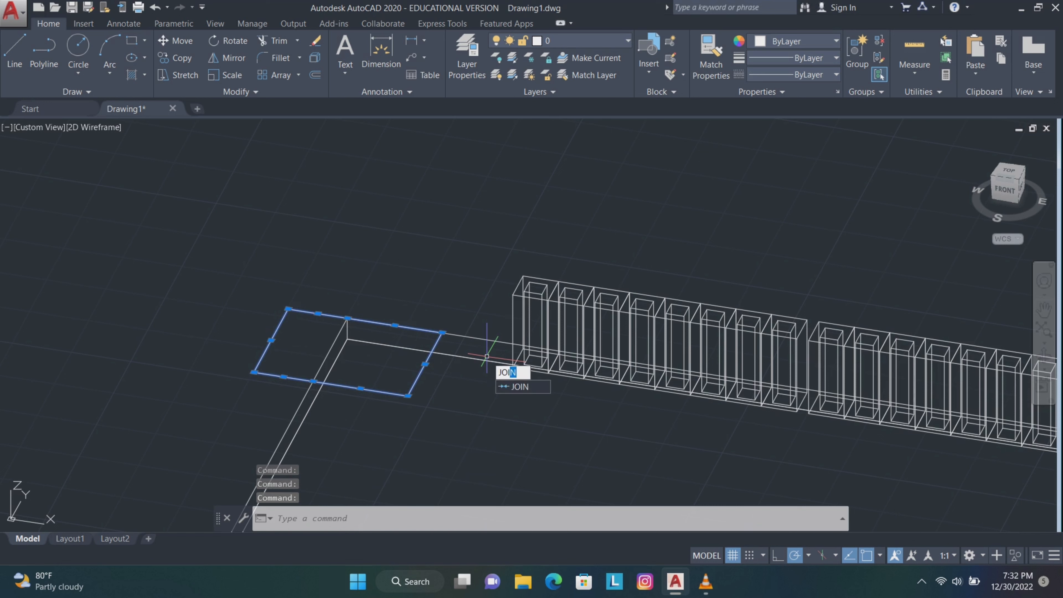
key("Return")
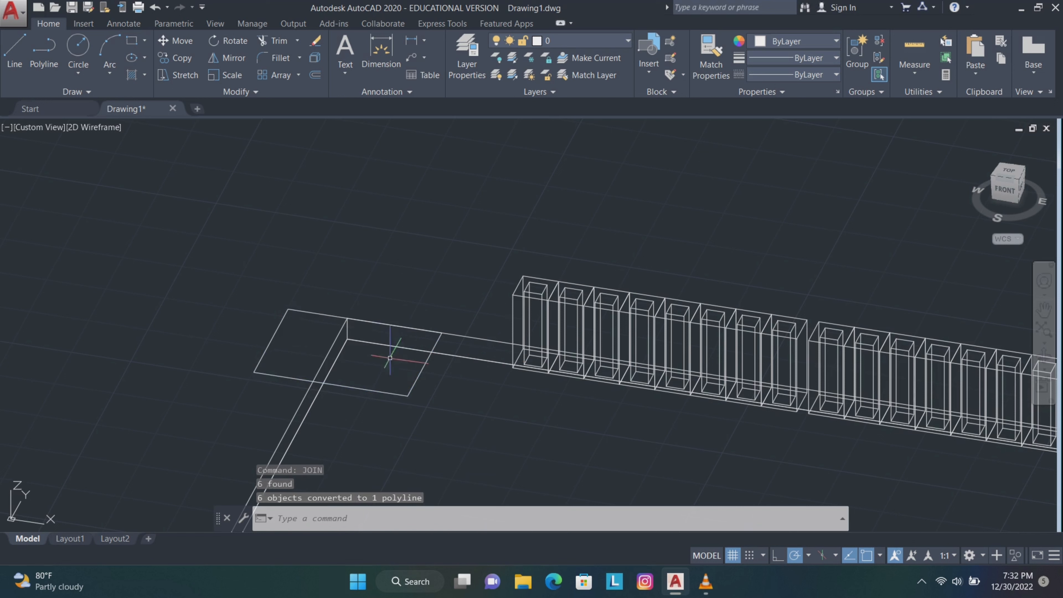
- Move the joined rectangle 1 along the plate's side edge, away from the corner
left_click(317, 310)
left_click(314, 308)
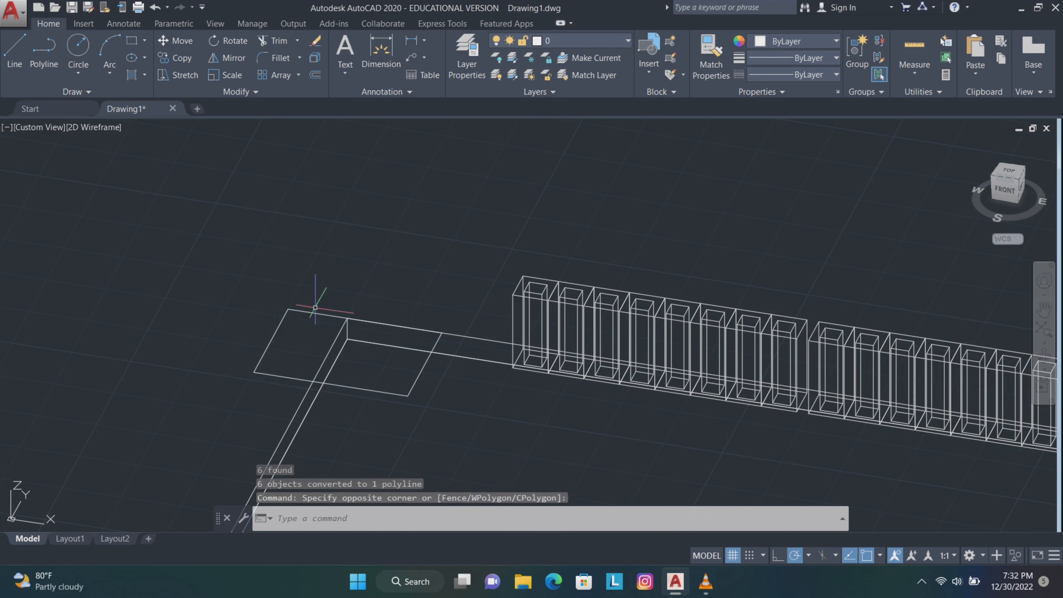
left_click(315, 313)
left_click(176, 41)
left_click(494, 417)
type("1")
key("Return")
- Press-pull the rectangle that overhangs the plate's side edge
left_click(1044, 356)
left_click_drag(740, 365, 841, 349)
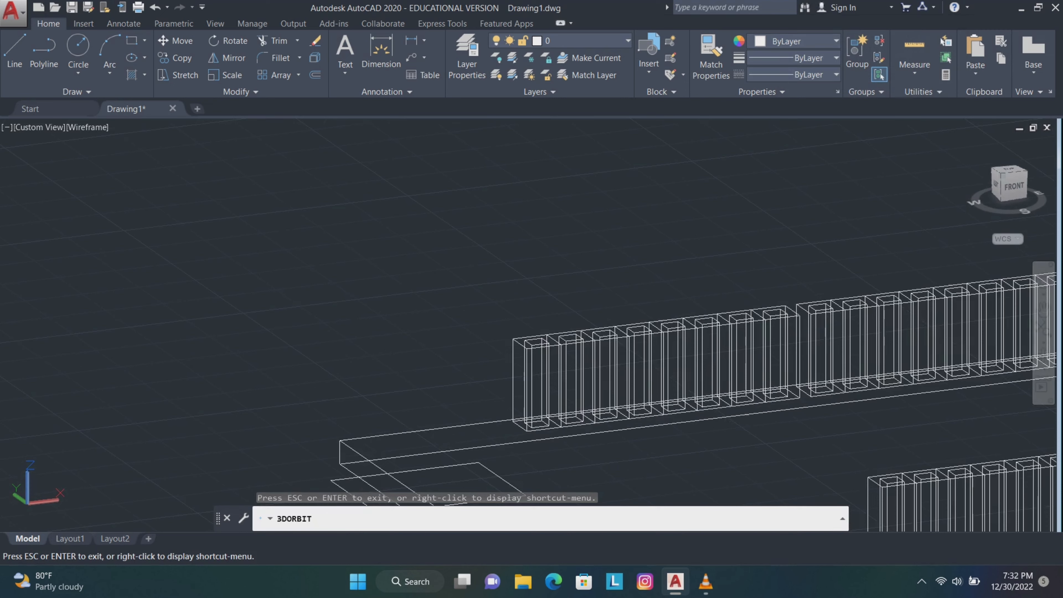
key("Escape")
left_click(1043, 310)
left_click_drag(775, 432, 806, 394)
key("Escape")
type("pres")
key("Return")
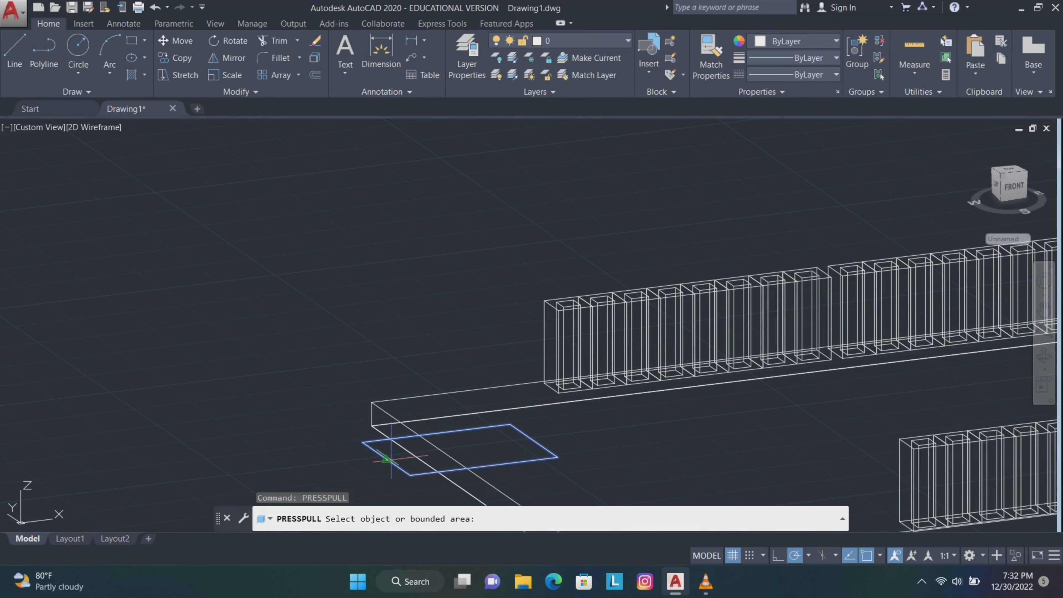
- Extrude the flat rectangle at the slab's corner 0.7 upward with Presspull
left_click(401, 452)
type("0.7")
key("Return")
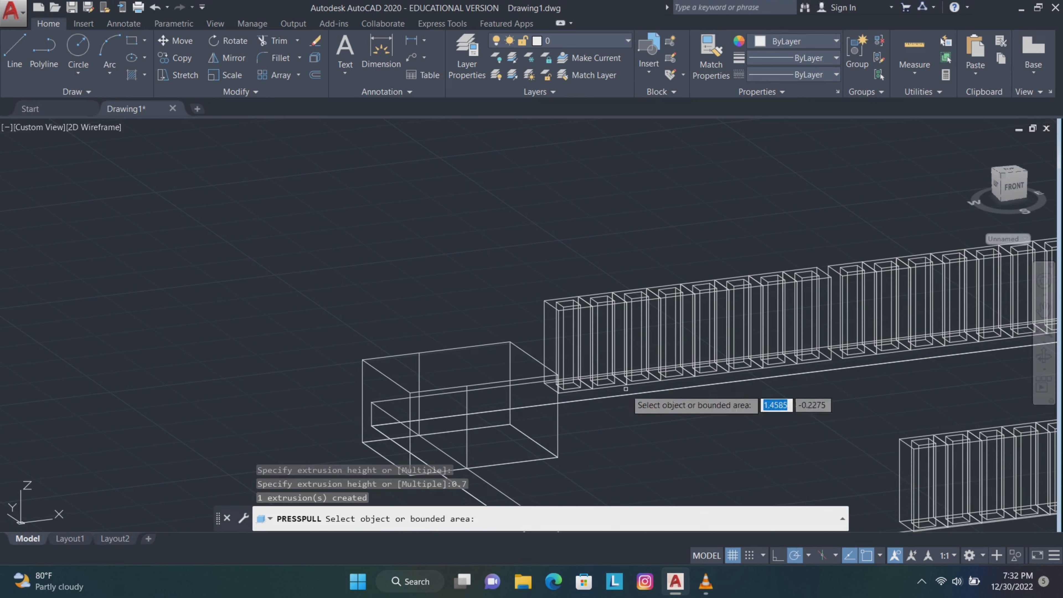
key("Escape")
- Draw a closed 0.8 by 0.5 rectangle of lines from the upper corner of the new box's side face
left_click(1044, 356)
left_click_drag(607, 376, 712, 356)
key("Escape")
type("l")
key("Return")
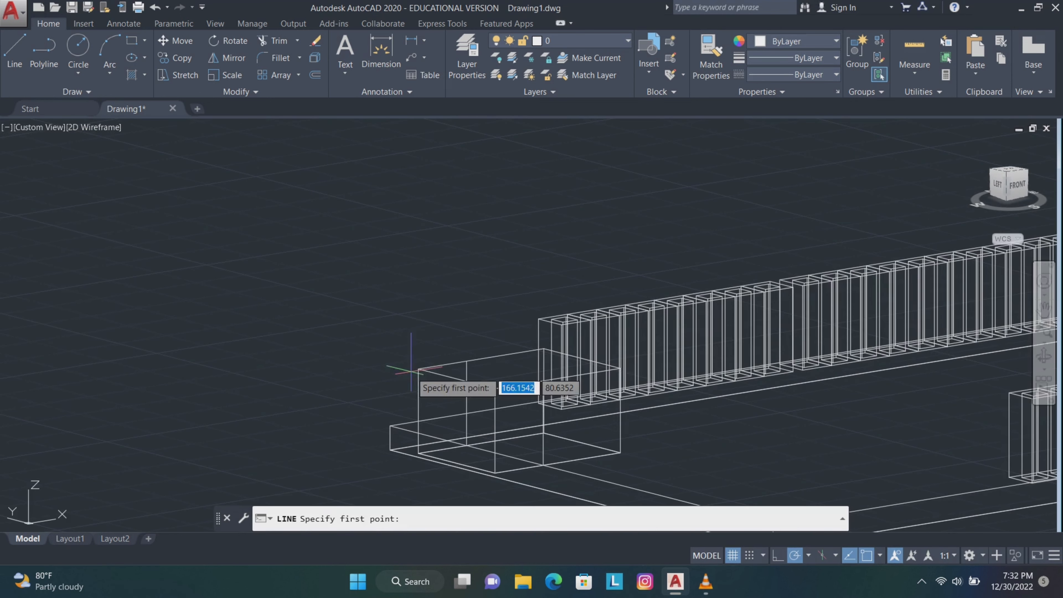
left_click(419, 369)
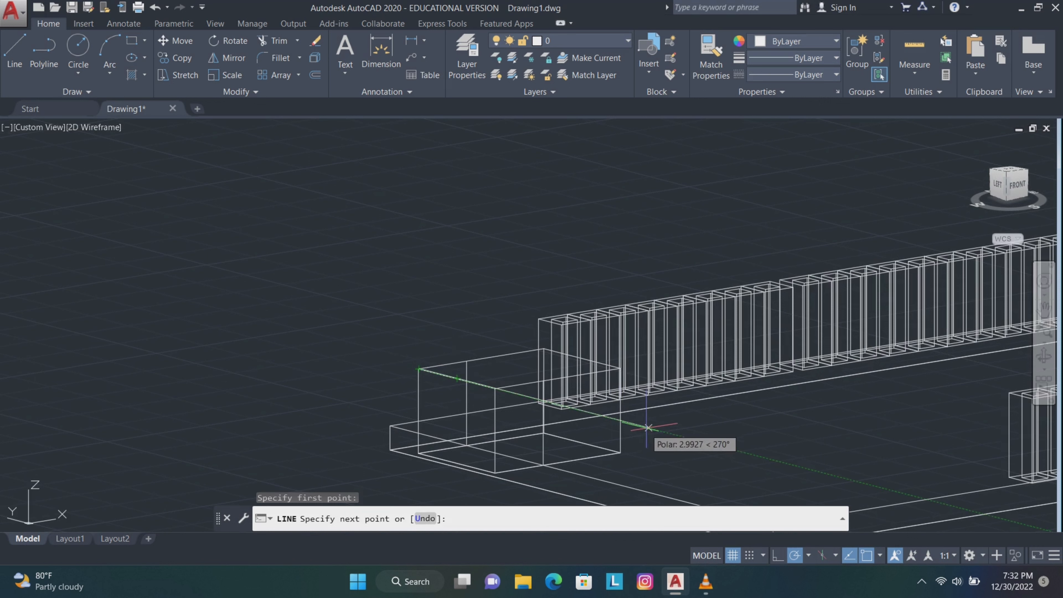
type("0.8")
key("Return")
type("0.5")
key("Return")
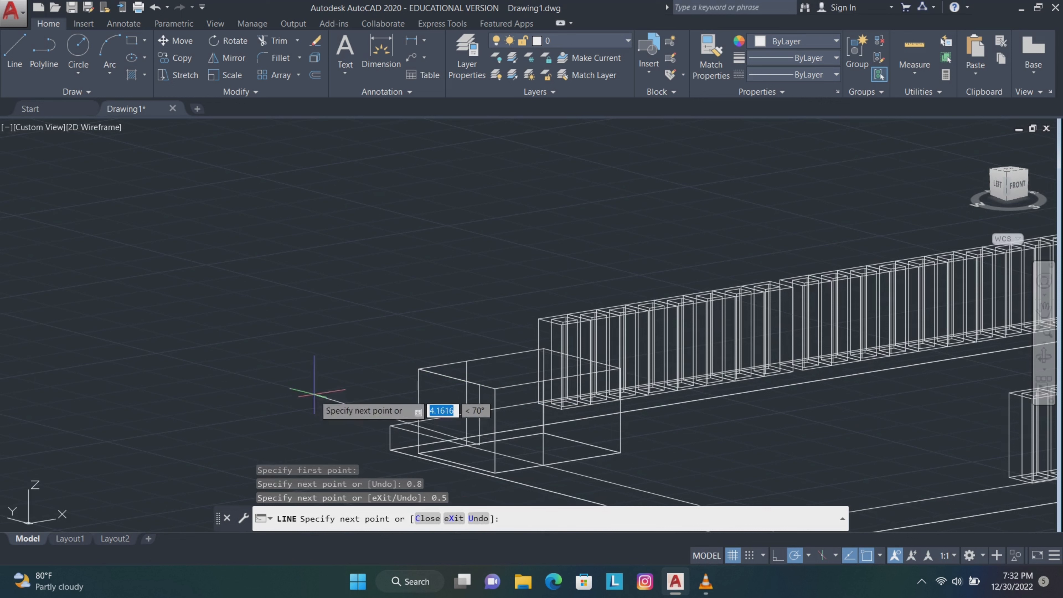
type("0.")
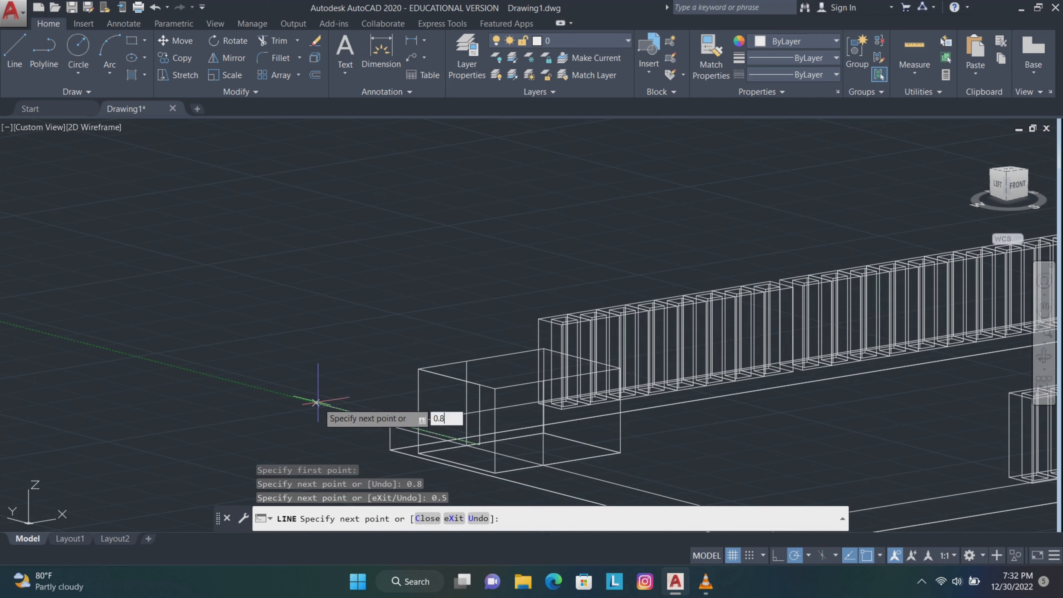
type("8")
key("Return")
key("Escape")
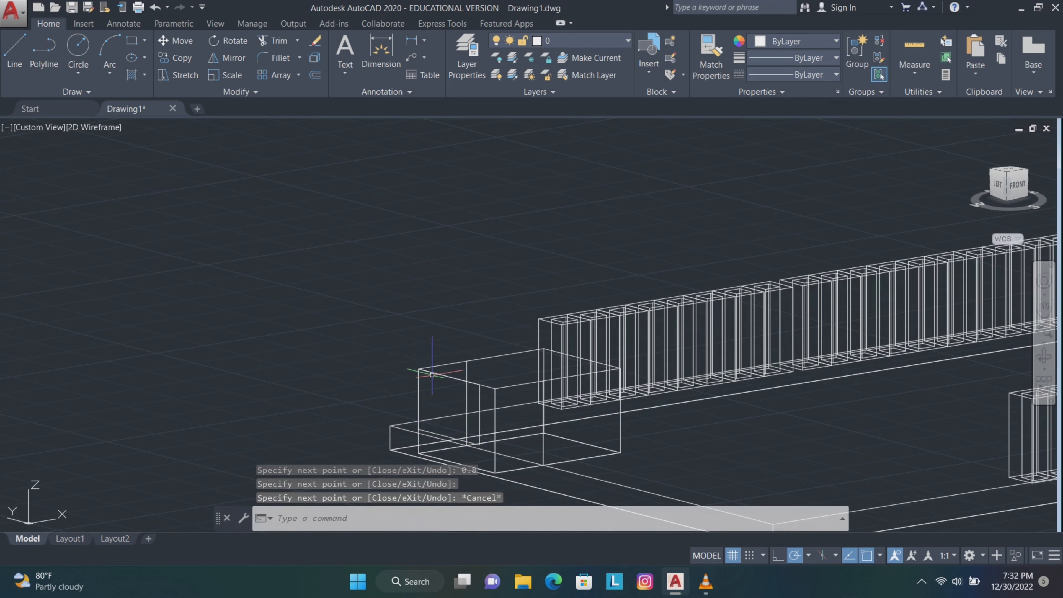
- Join the four lines of the rectangle on the box's side face into one polyline
left_click(434, 373)
left_click(419, 412)
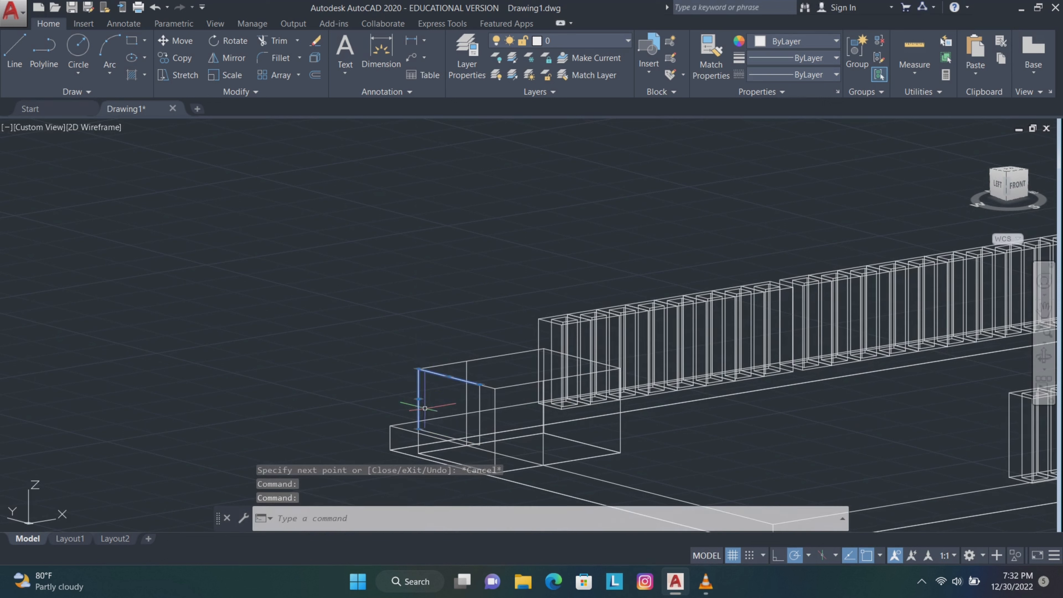
left_click(449, 435)
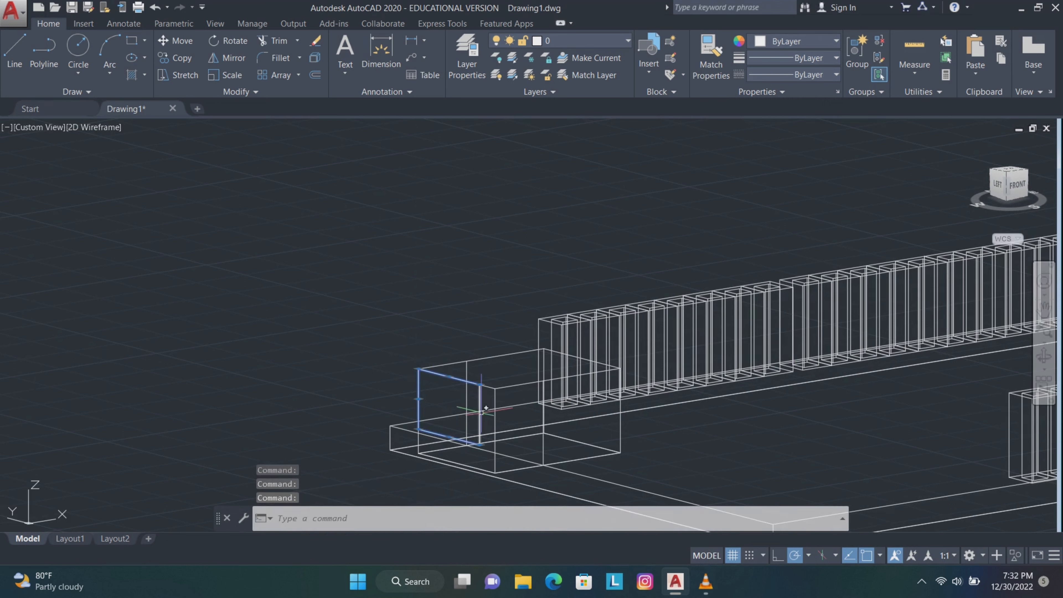
type("jo")
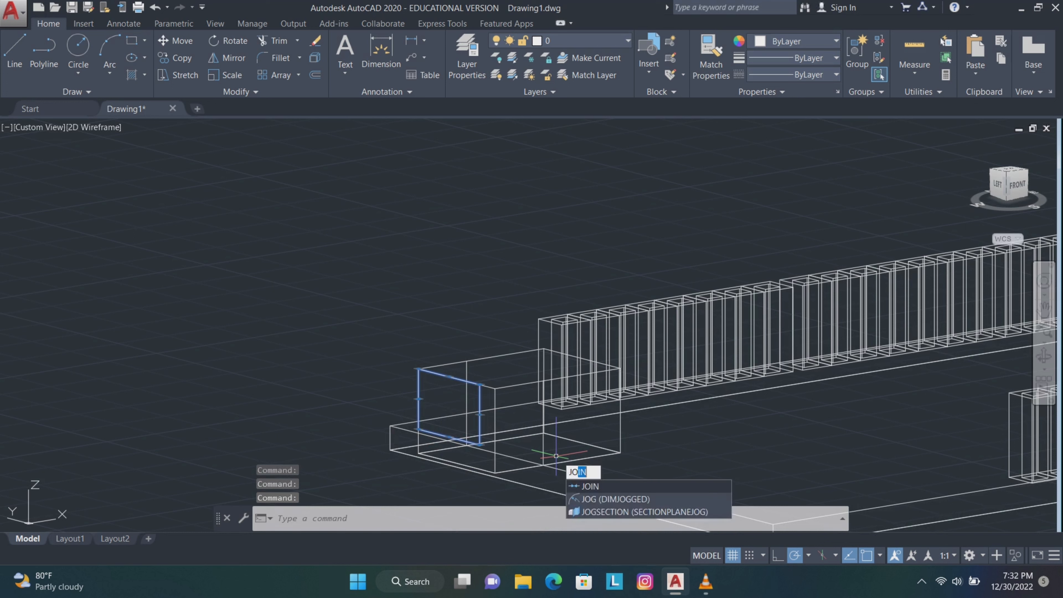
key("Return")
- Move the joined rectangle 0.1 horizontally along the box's side face, away from the corner
left_click(482, 400)
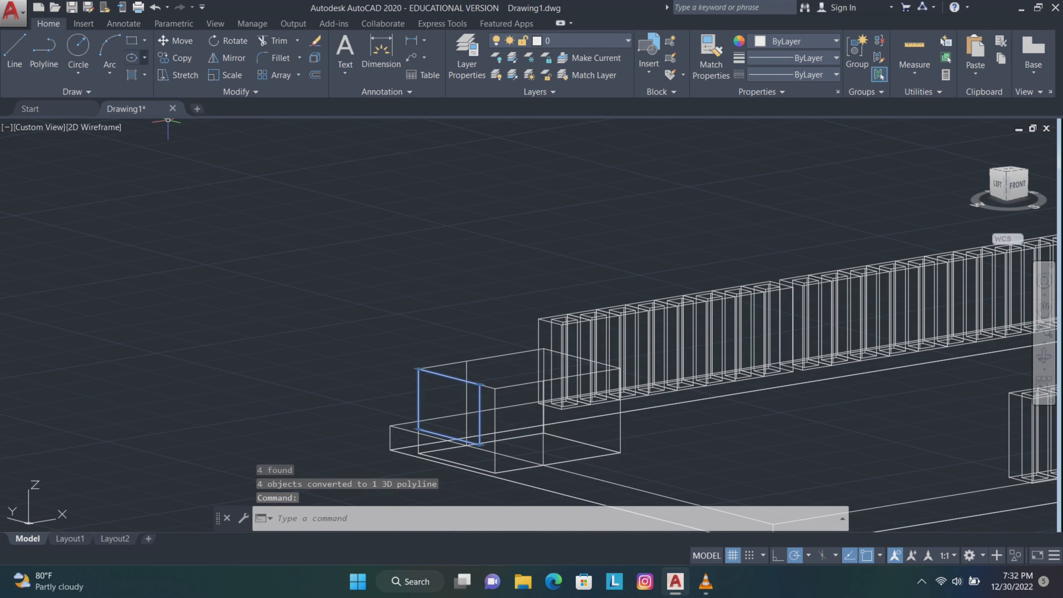
left_click(176, 40)
left_click(234, 348)
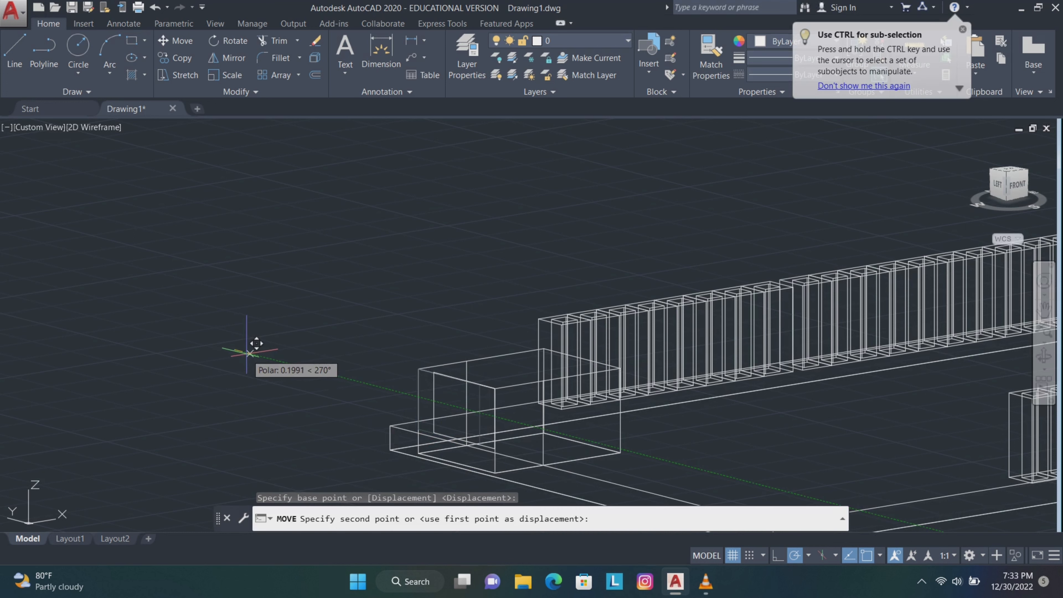
type("0.1")
key("Return")
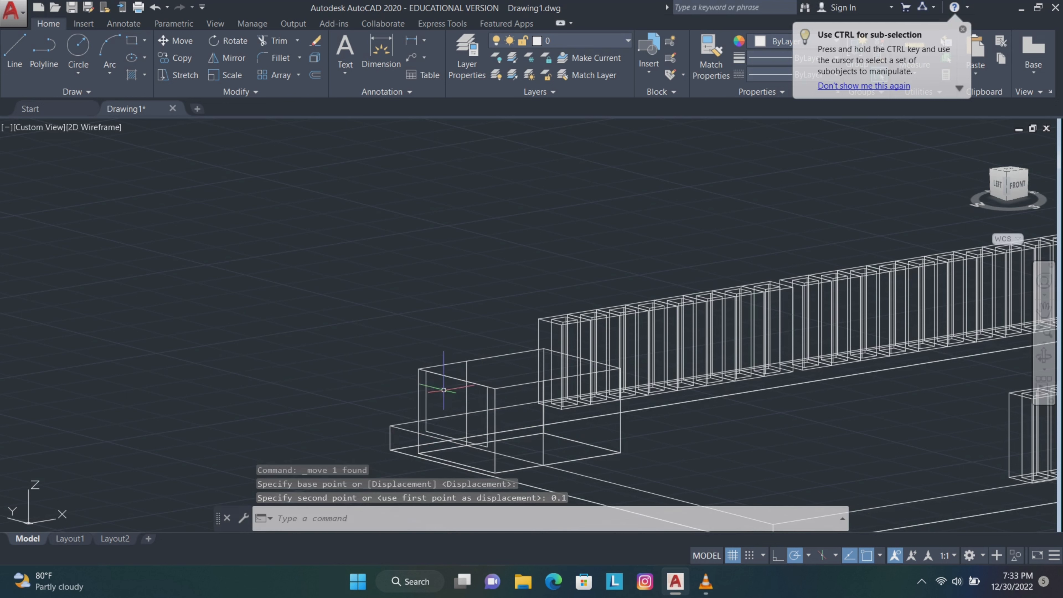
- Move the rectangle on the box's side face 0.1 straight down
left_click(427, 386)
key("space")
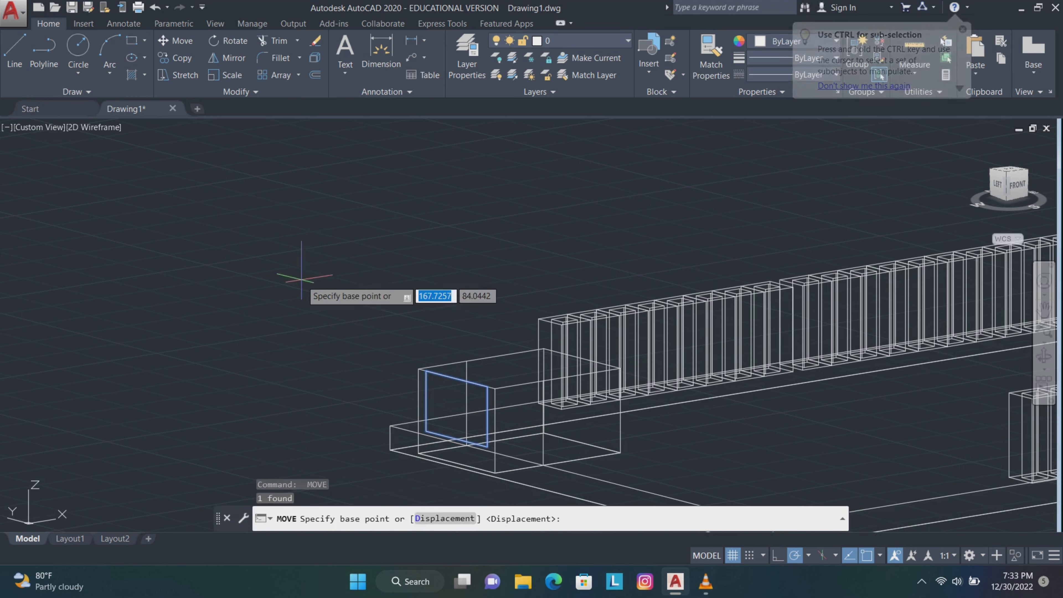
left_click(296, 292)
type("0.1")
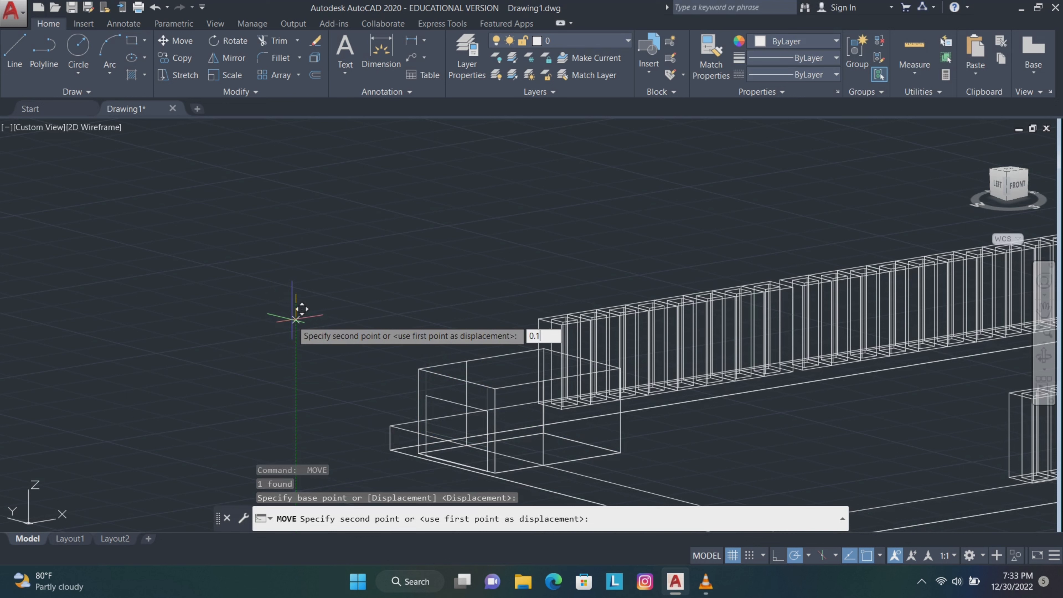
key("Return")
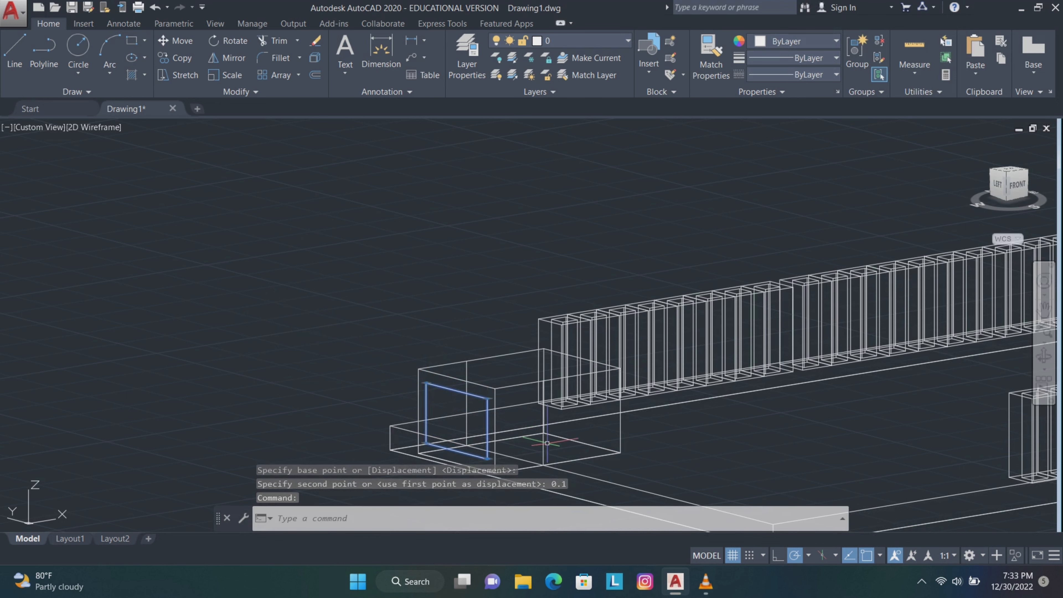
- Extrude the rectangle 0.5 into the box
type("ext")
key("Return")
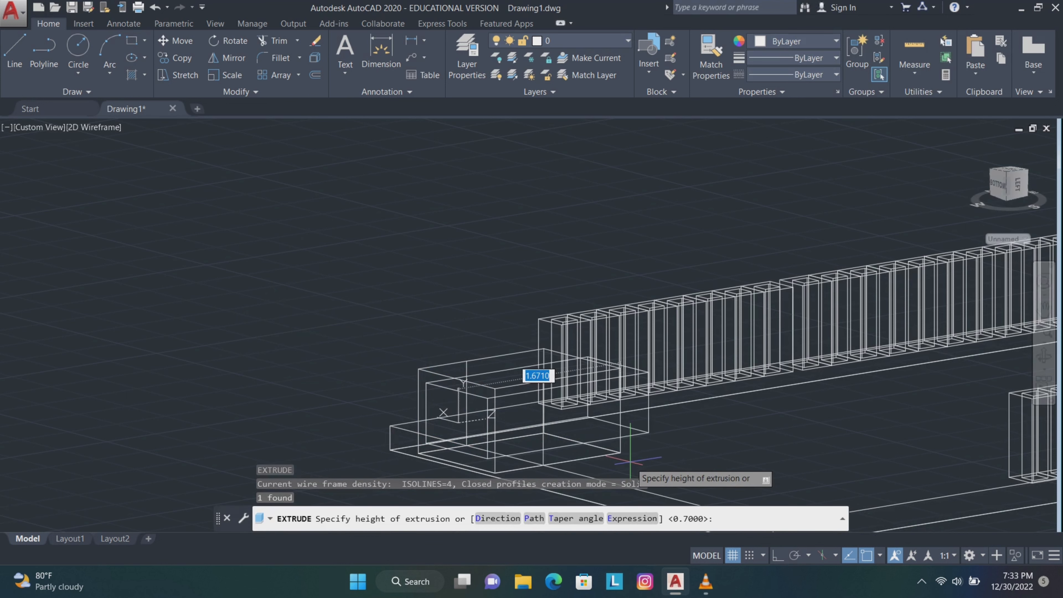
type("0.5")
key("Return")
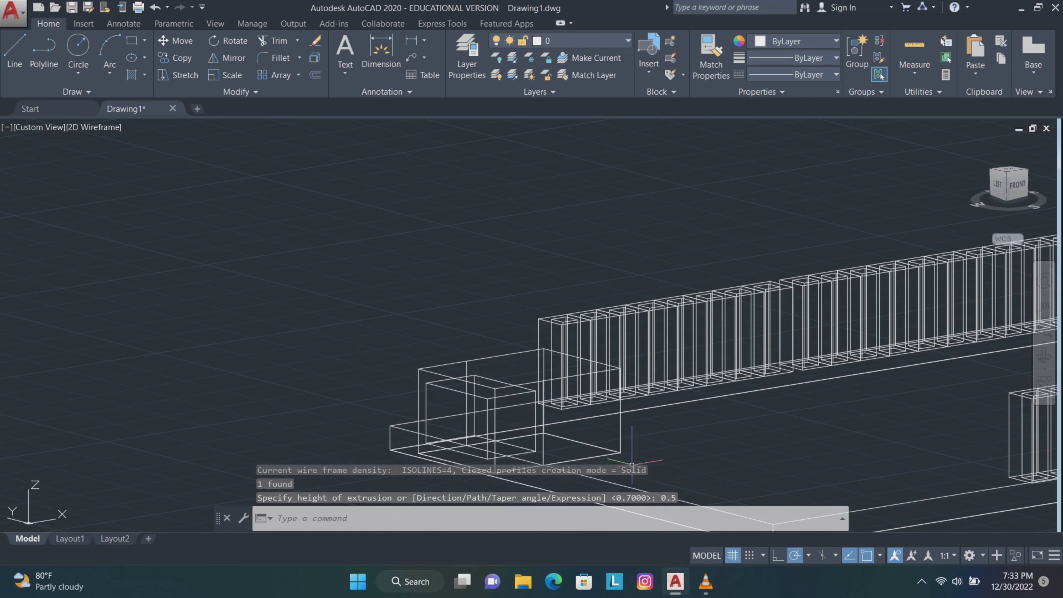
- Subtract the inner extruded block from the outer box
type("su")
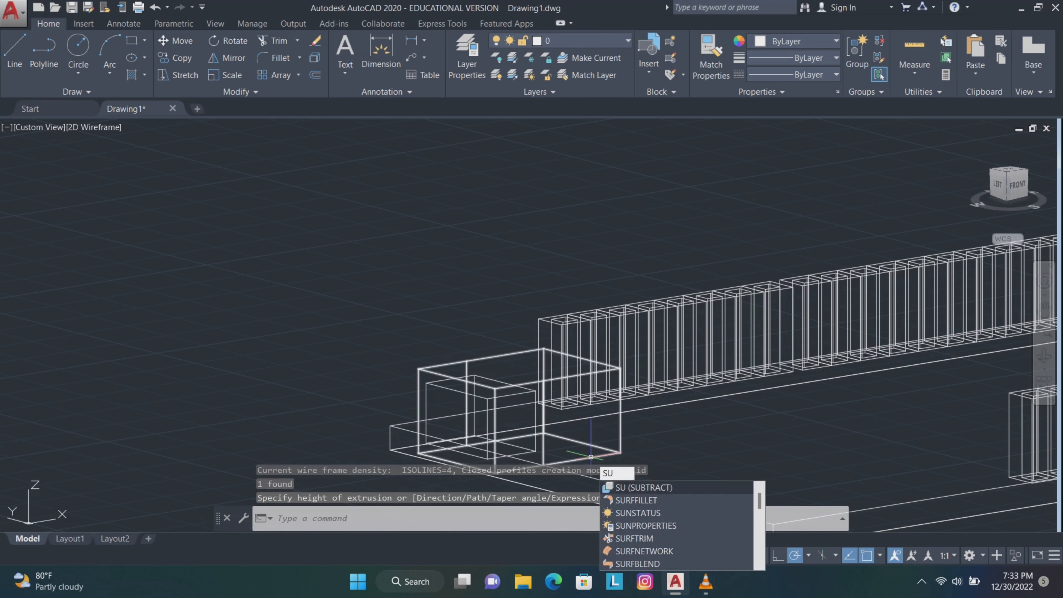
key("Return")
left_click(445, 371)
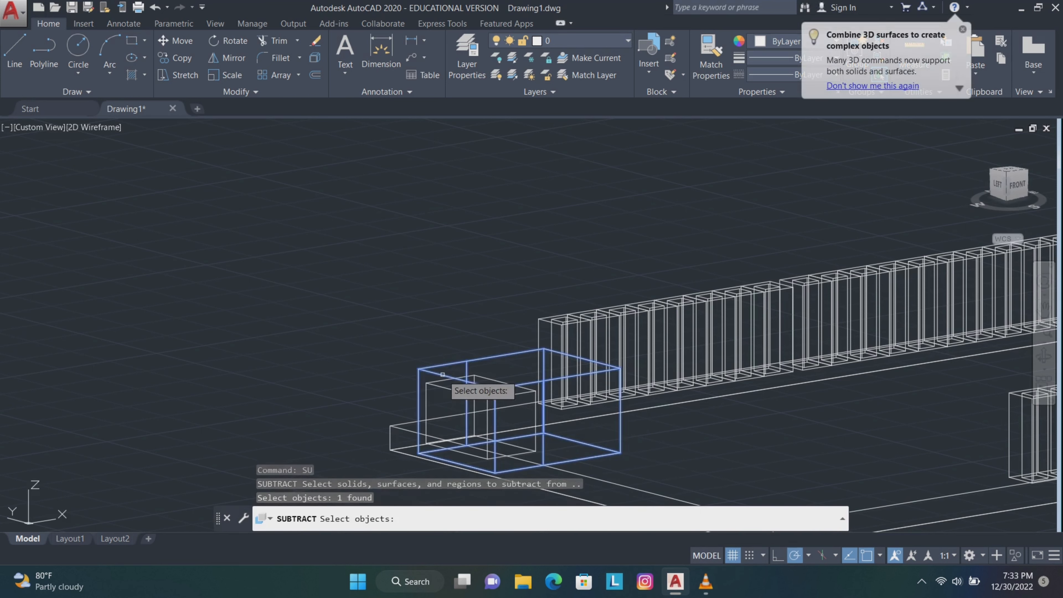
key("Return")
left_click(457, 393)
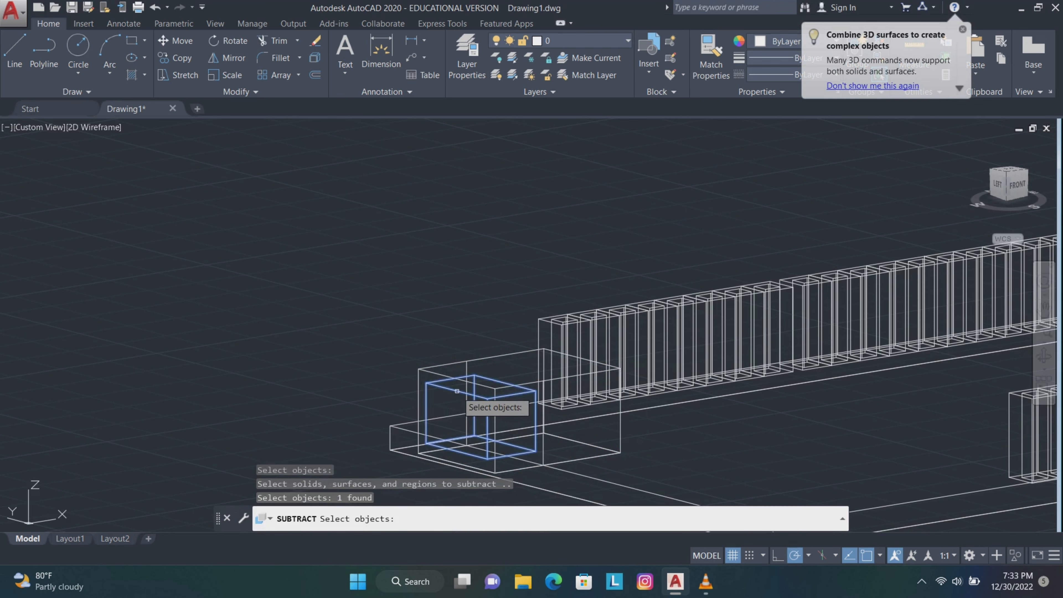
key("Escape")
- Draw a closed 0.5 by 0.5 square of lines from the upper corner of the slab, beside the hollowed box
left_click(1044, 356)
left_click_drag(900, 335, 652, 397)
key("Escape")
left_click(1044, 310)
left_click_drag(427, 272, 448, 458)
key("Escape")
left_click(14, 51)
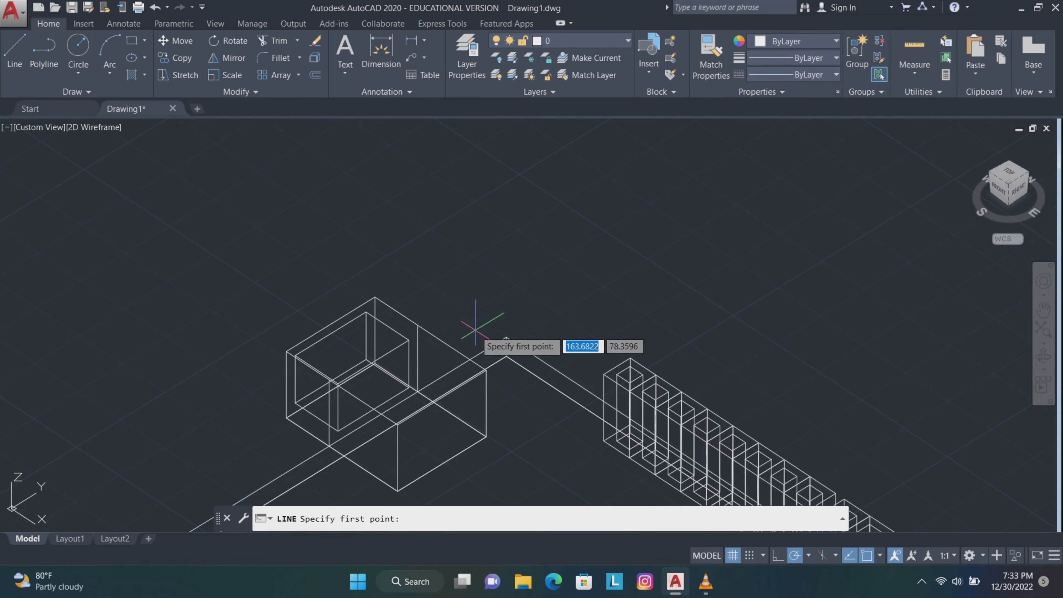
left_click(506, 338)
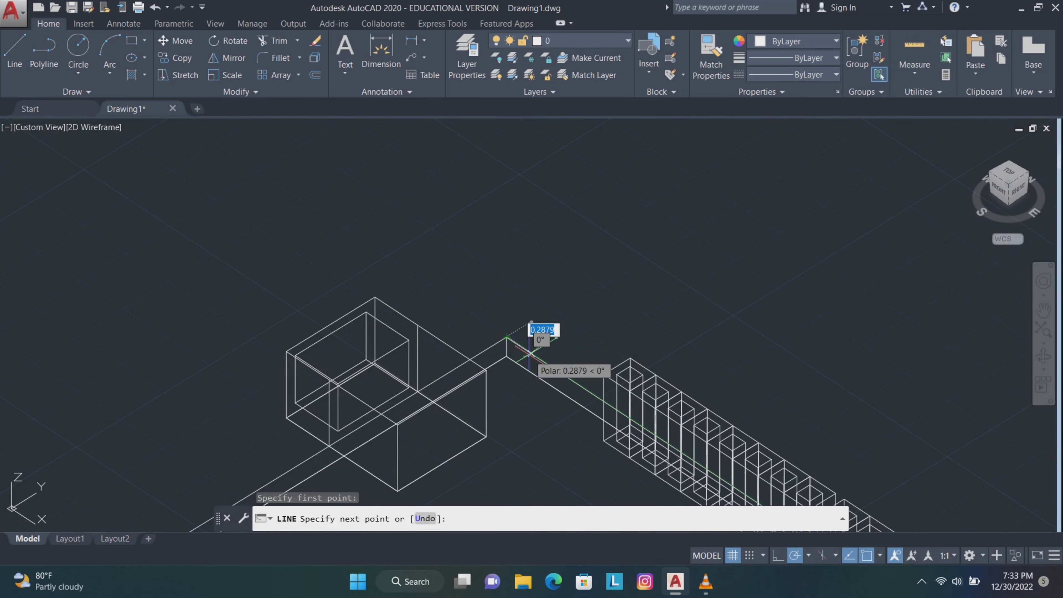
type("0.5")
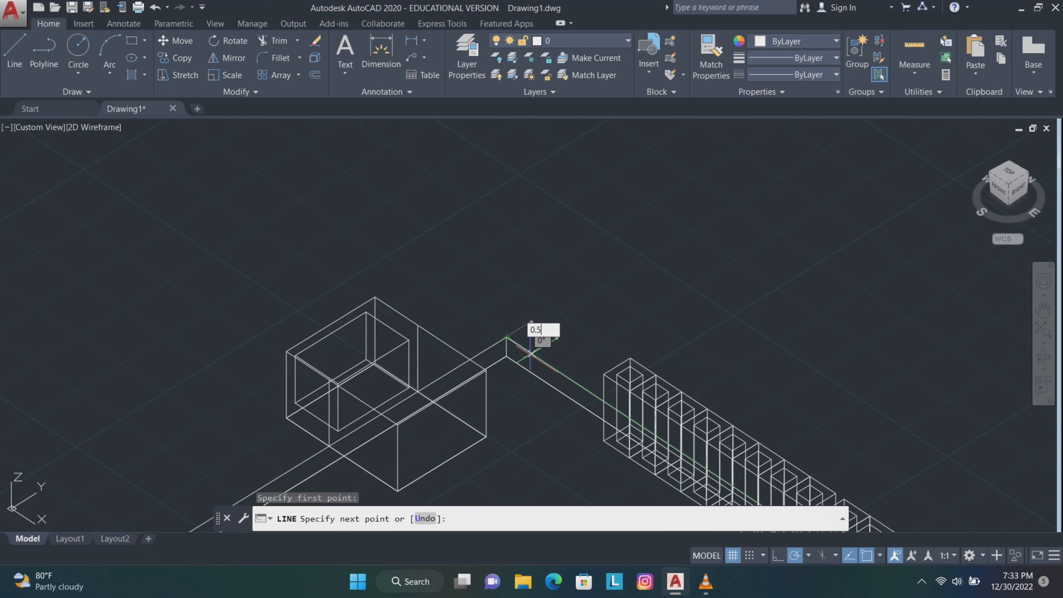
key("Return")
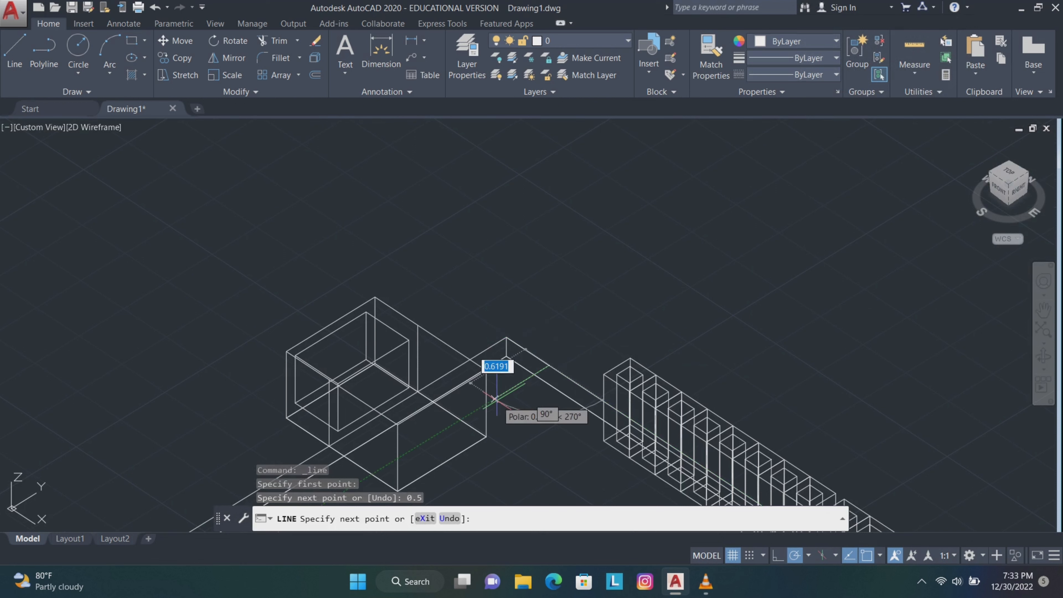
type("0.5")
key("Return")
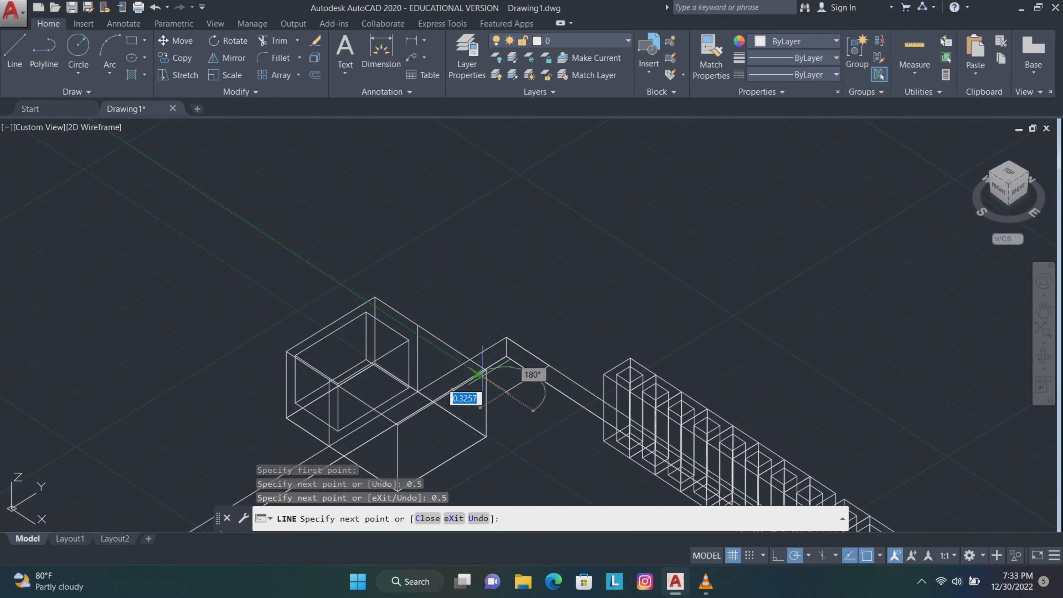
scroll(398, 321, "up", 2)
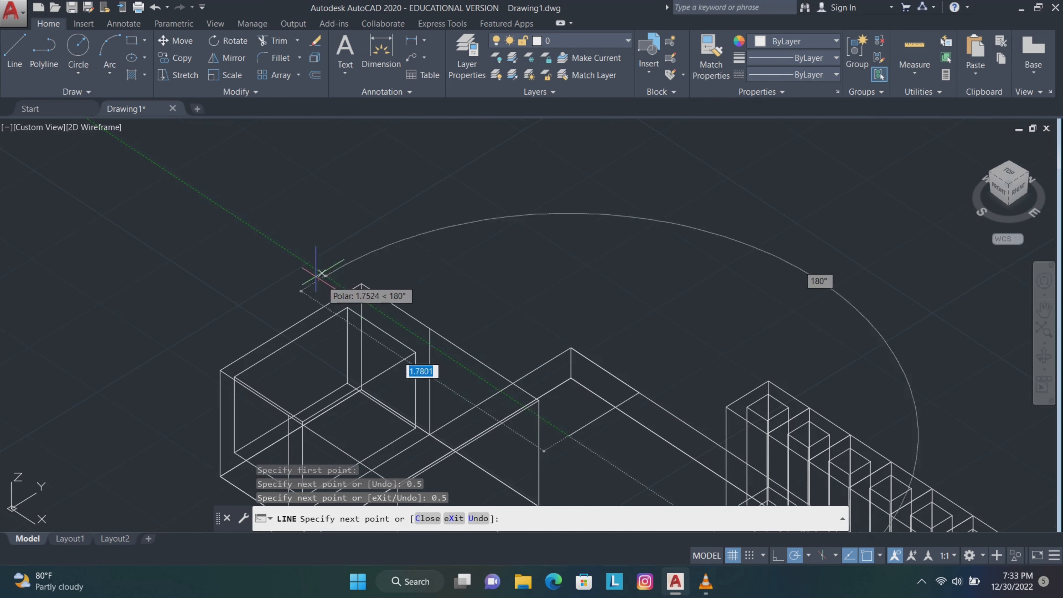
type("0.5")
key("Return")
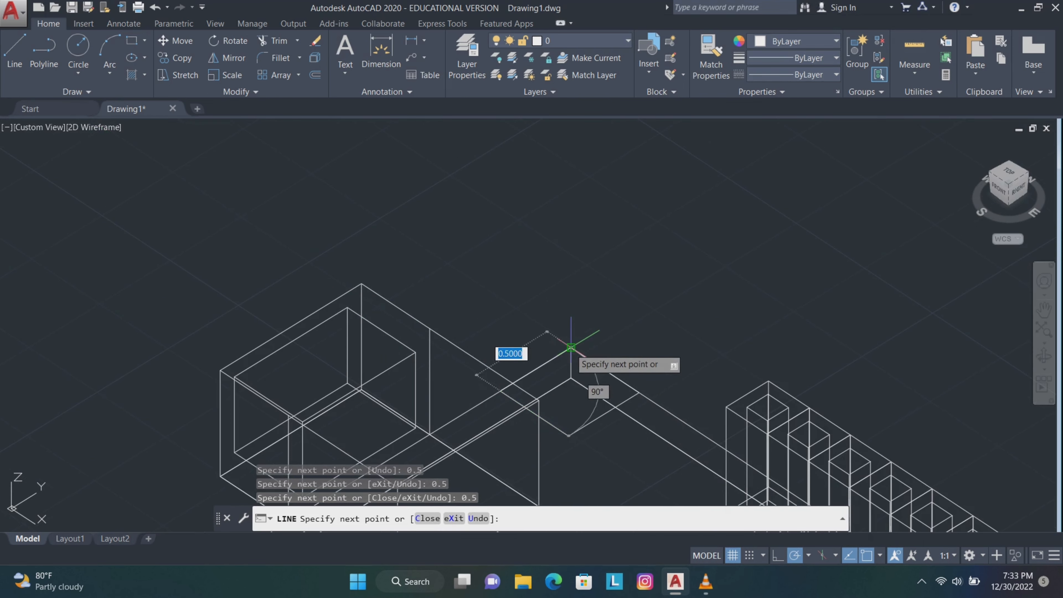
key("Escape")
- Join the four lines of the square at the slab's corner into one polyline
left_click(586, 357)
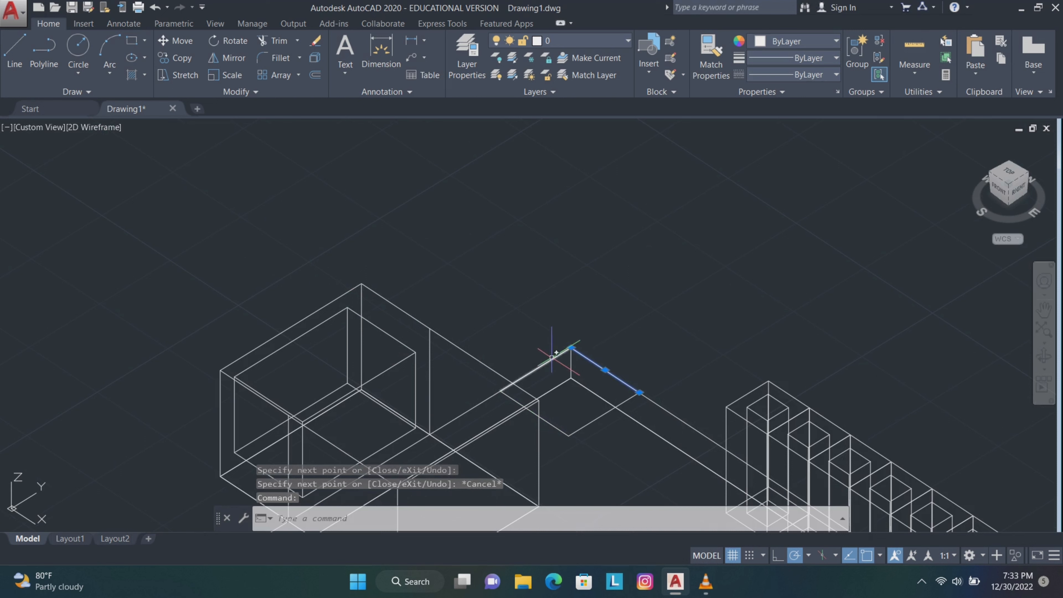
left_click(563, 353)
left_click(563, 431)
left_click(579, 428)
type("jo")
key("Return")
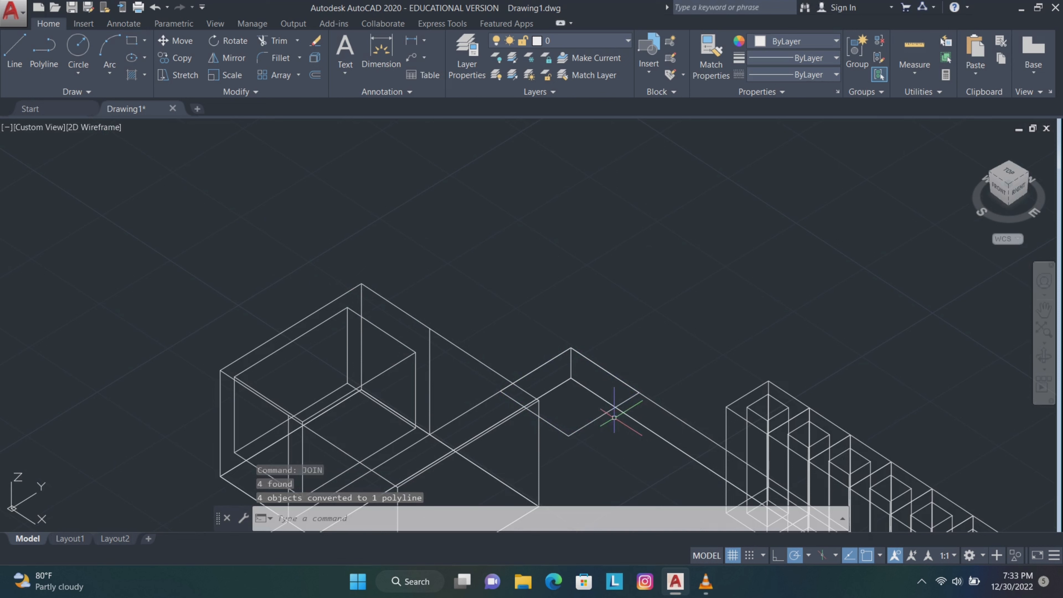
- Try to move the joined square 0.8 along the slab's edge toward the row of bars, and undo that move
scroll(376, 200, "down", 2)
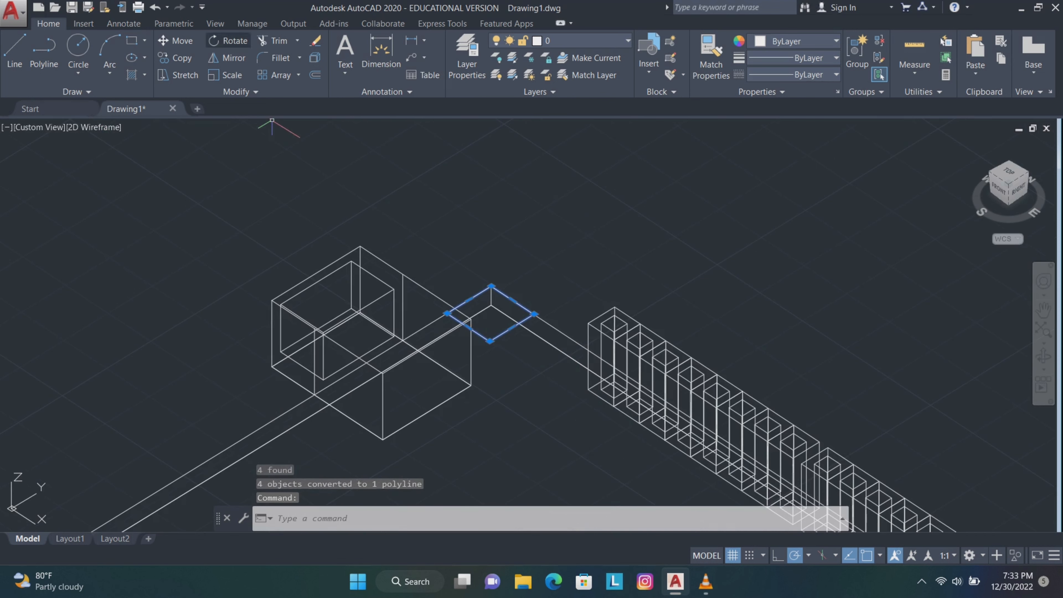
left_click(176, 40)
left_click(482, 221)
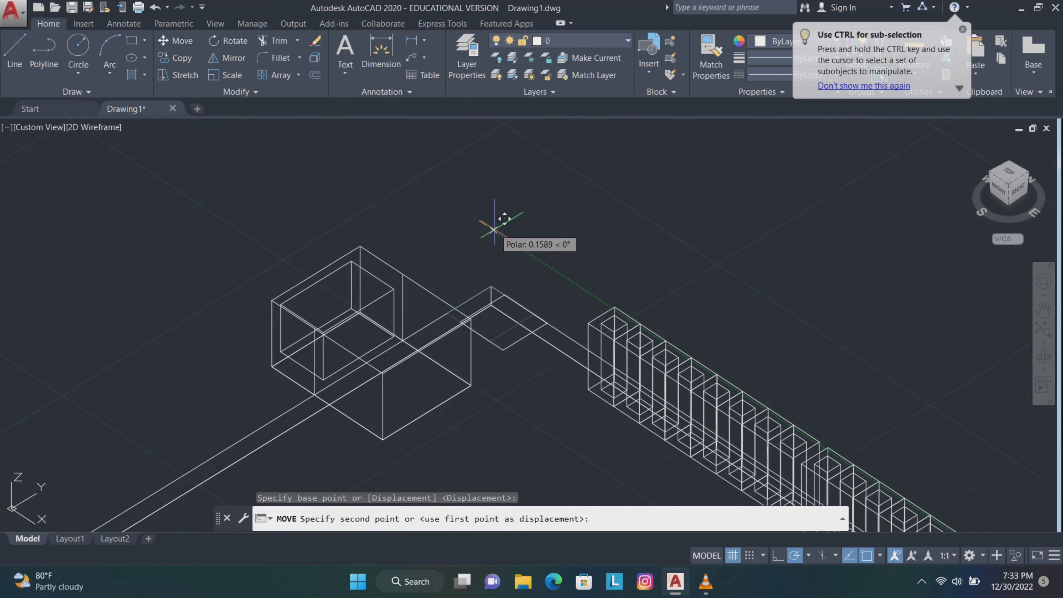
type("0.8")
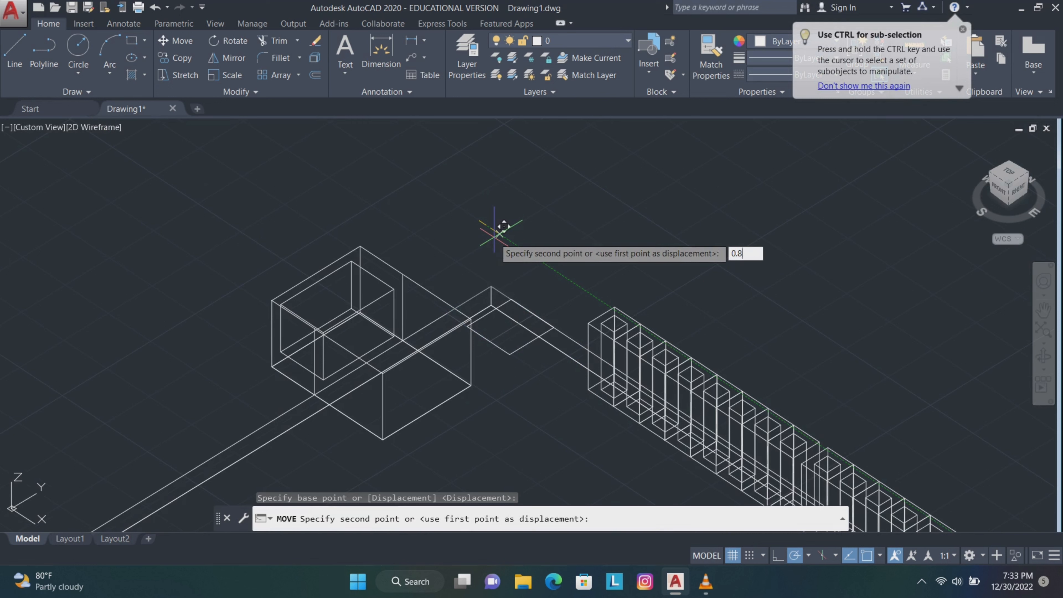
key("Return")
left_click(522, 368)
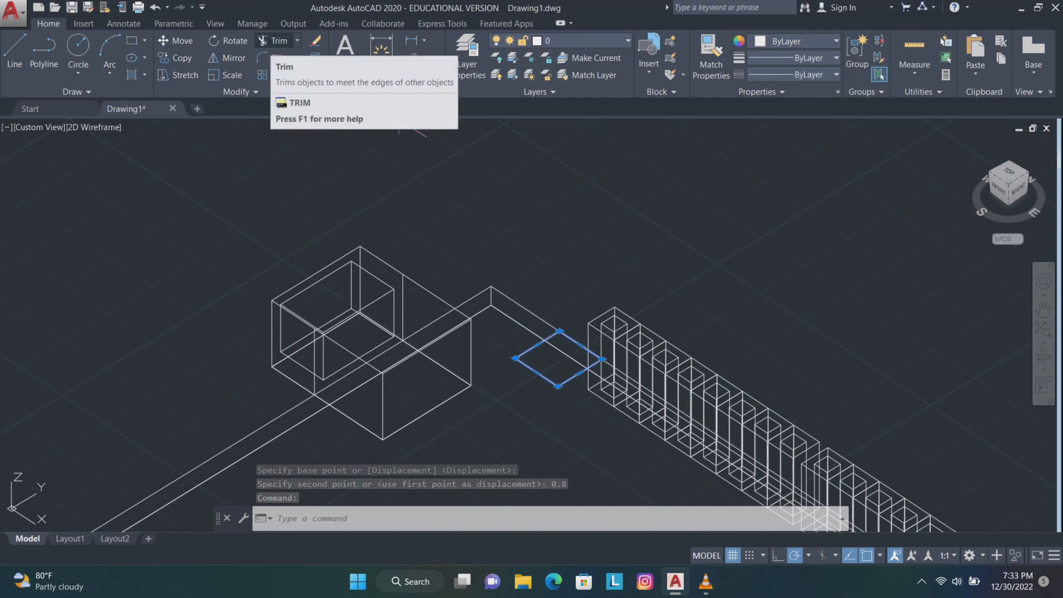
key("ctrl+z")
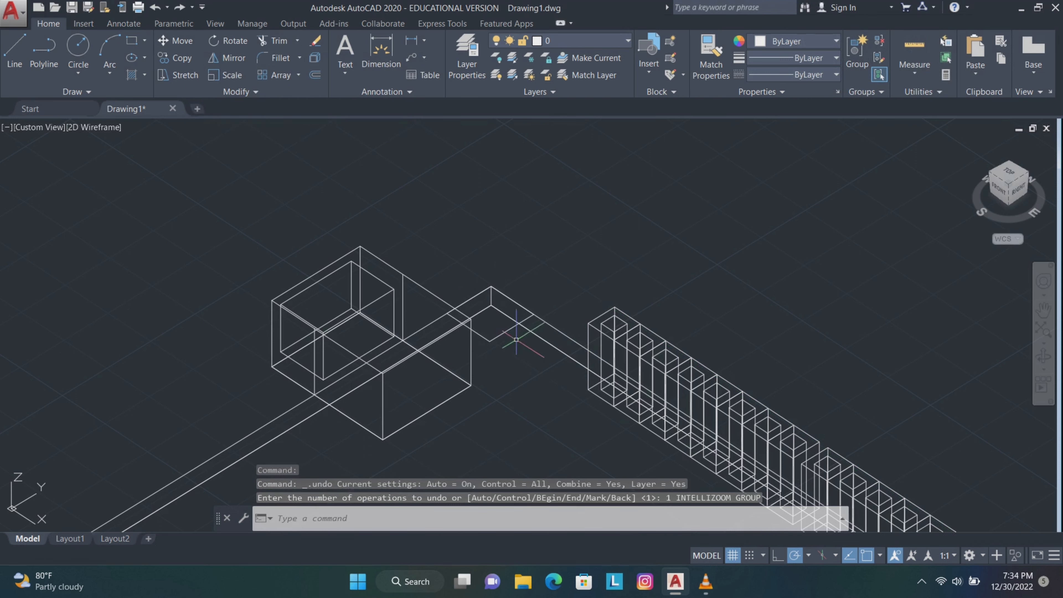
- Move the joined square 0.5 along the slab's edge toward the bars, and 0.2 inward from that edge
left_click(512, 328)
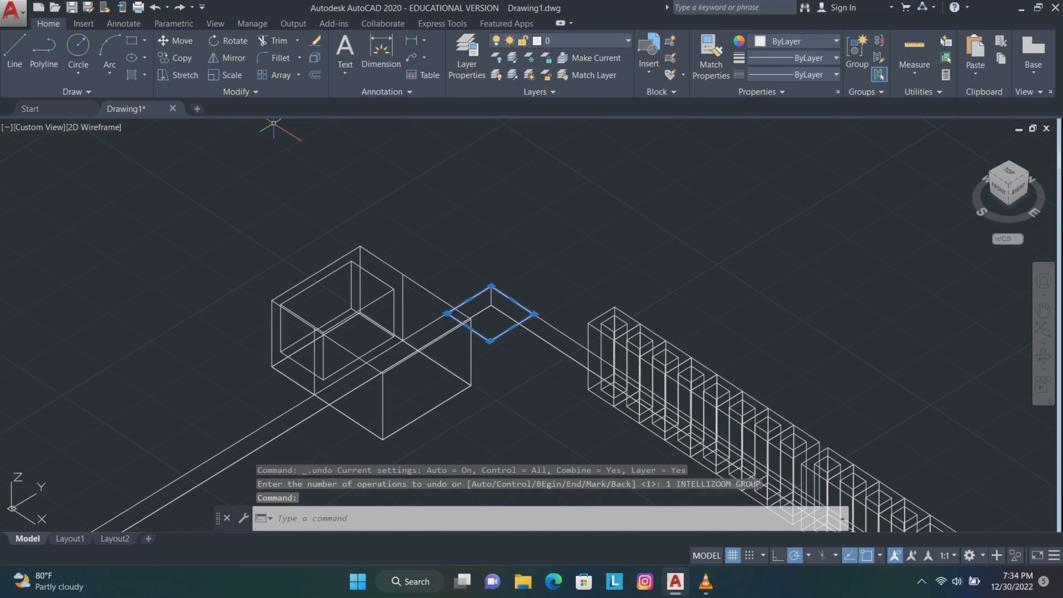
left_click(177, 41)
left_click(580, 255)
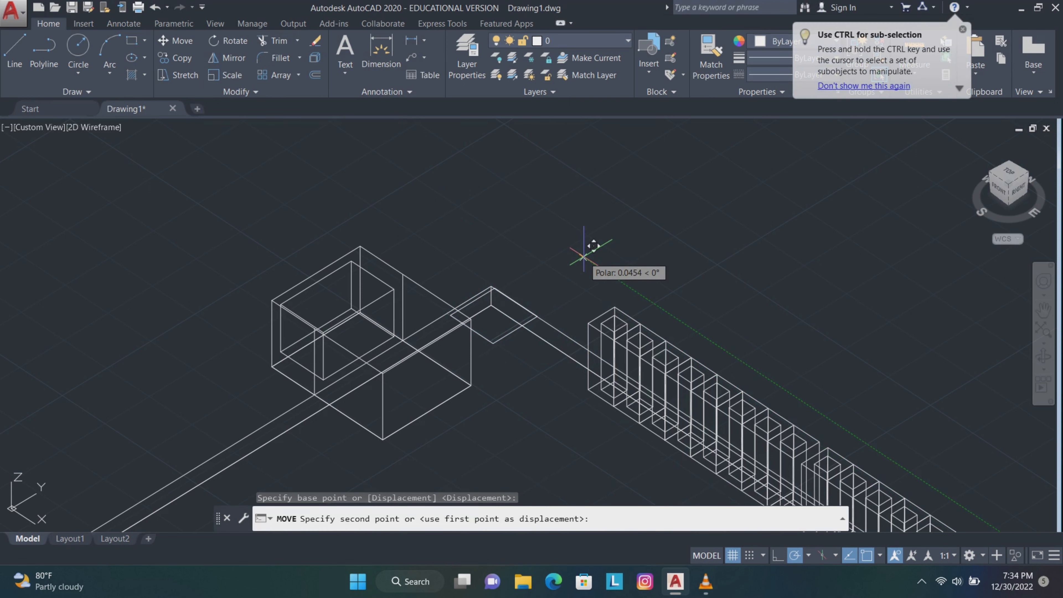
type("0.5")
key("Return")
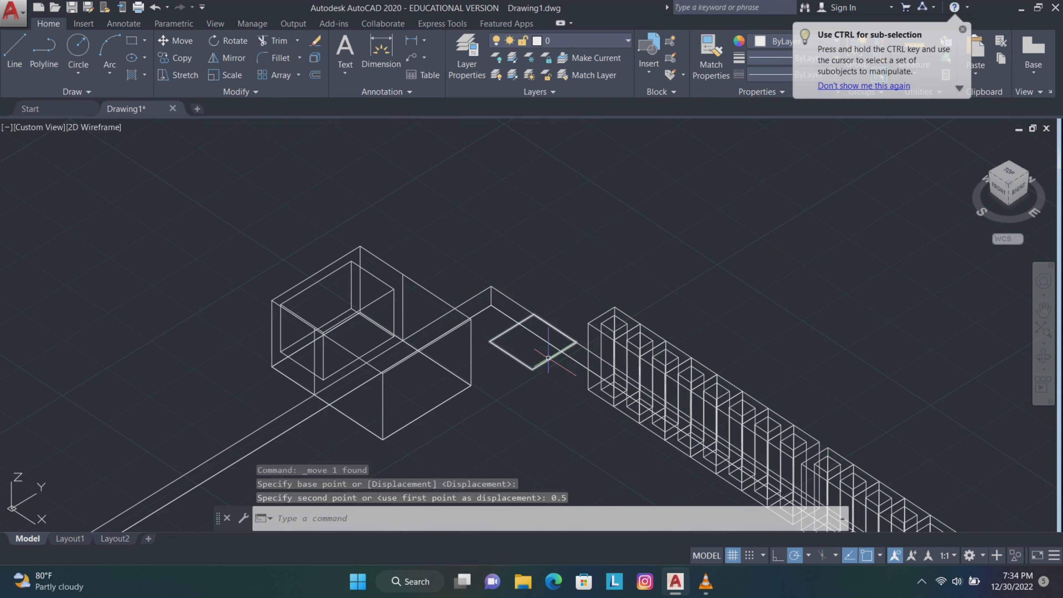
key("Return")
left_click(621, 252)
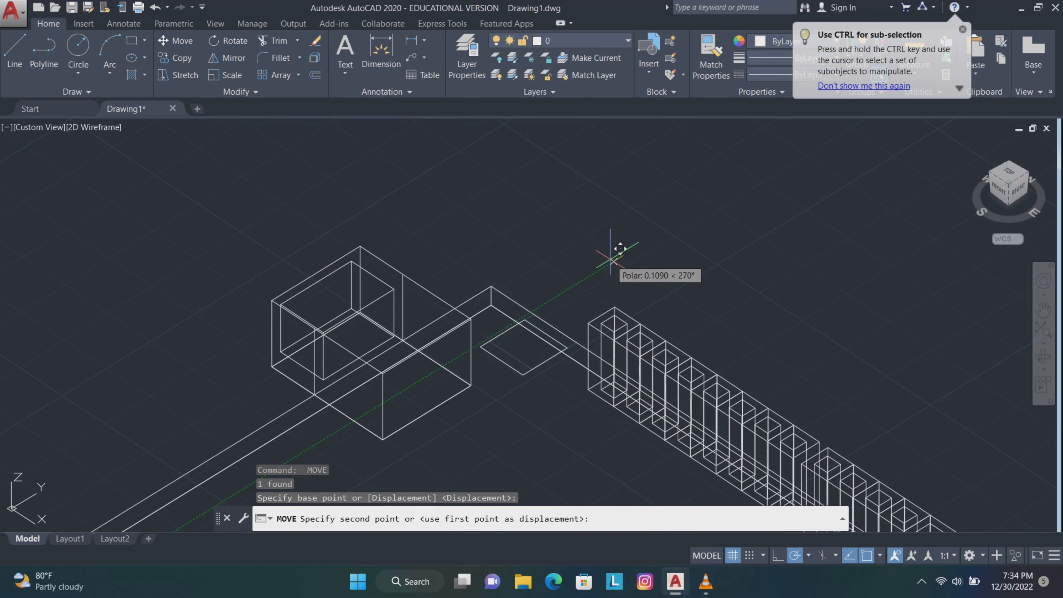
type("0.2")
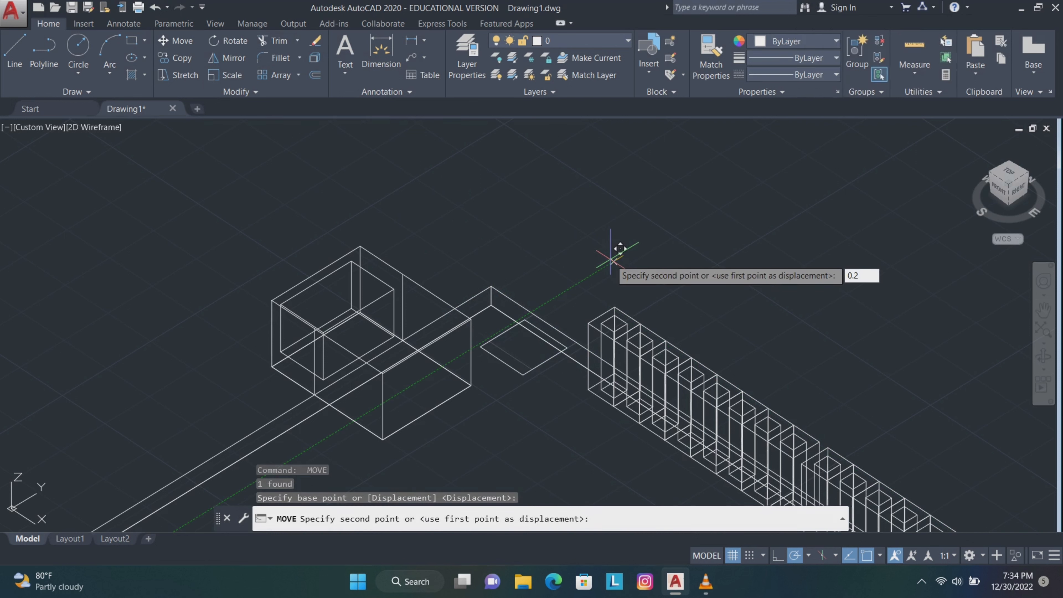
key("Return")
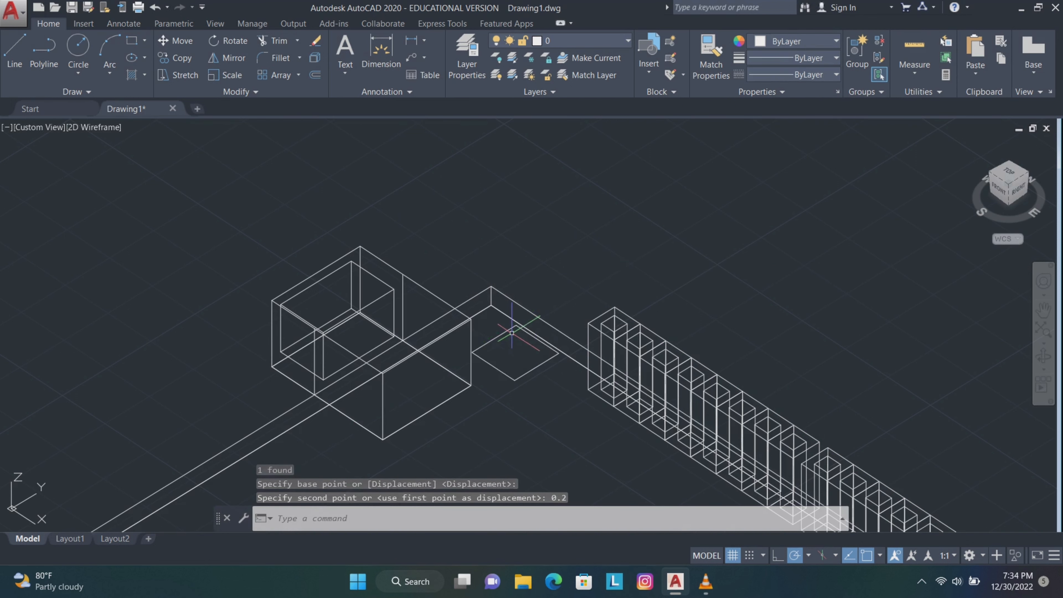
left_click(509, 330)
type("presspull")
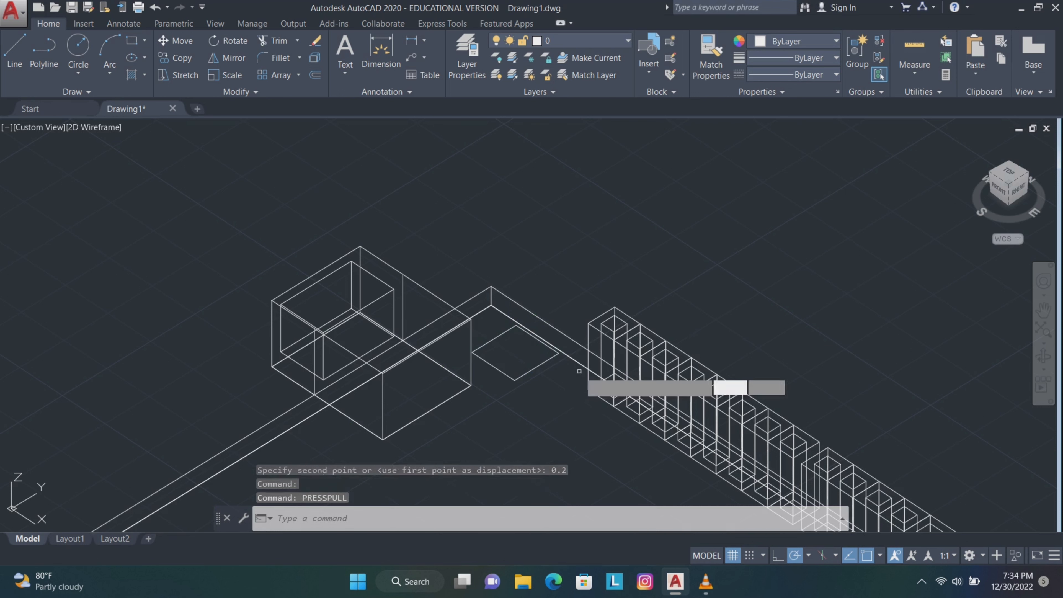
key("Return")
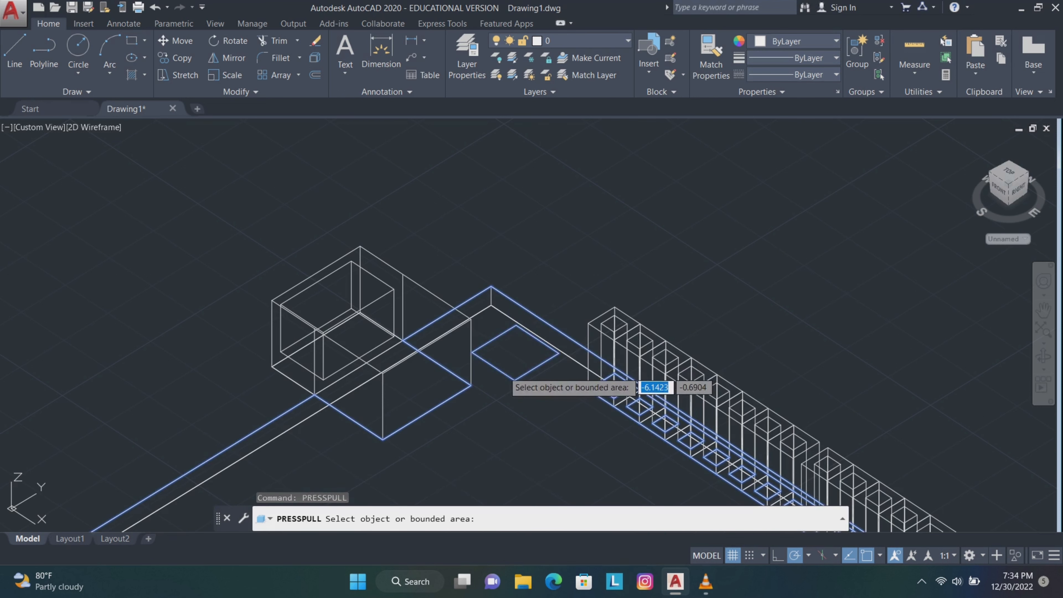
scroll(504, 344, "up", 2)
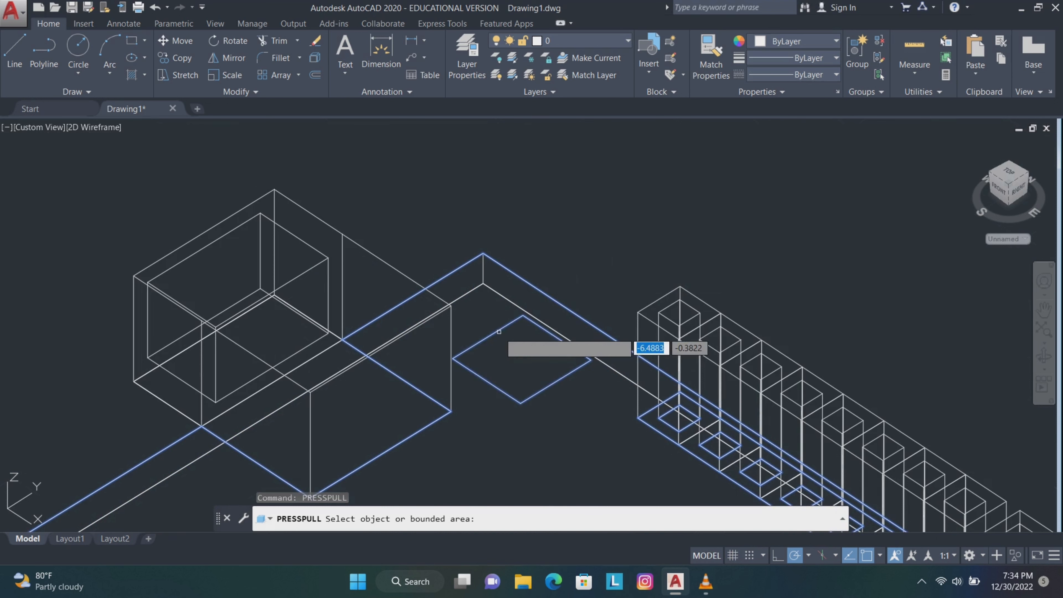
key("Return")
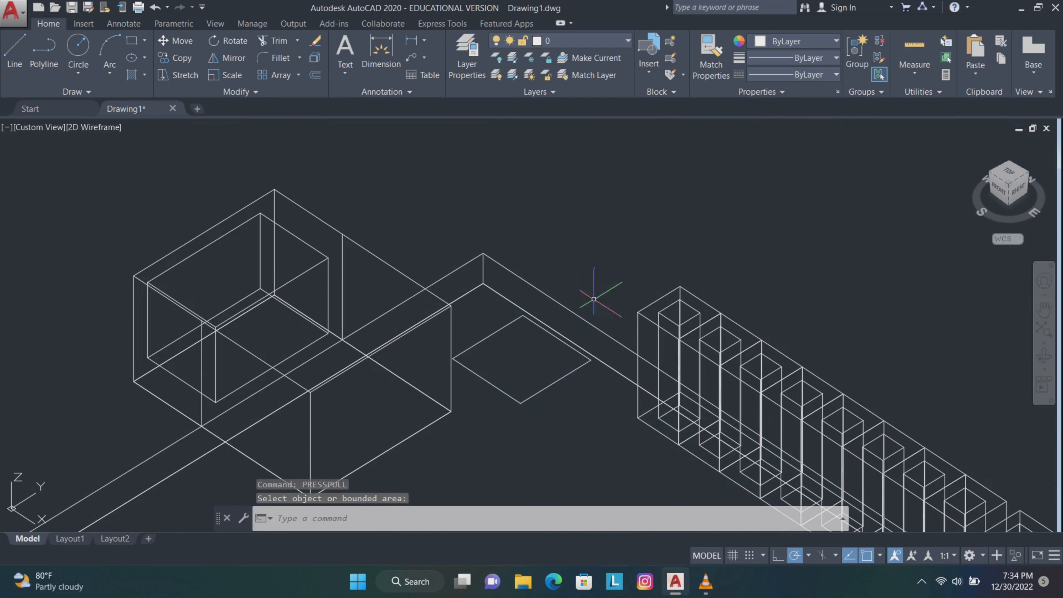
- Presspull the square's enclosed area up by 0.05 to form a thin plate
type("pr")
left_click(562, 412)
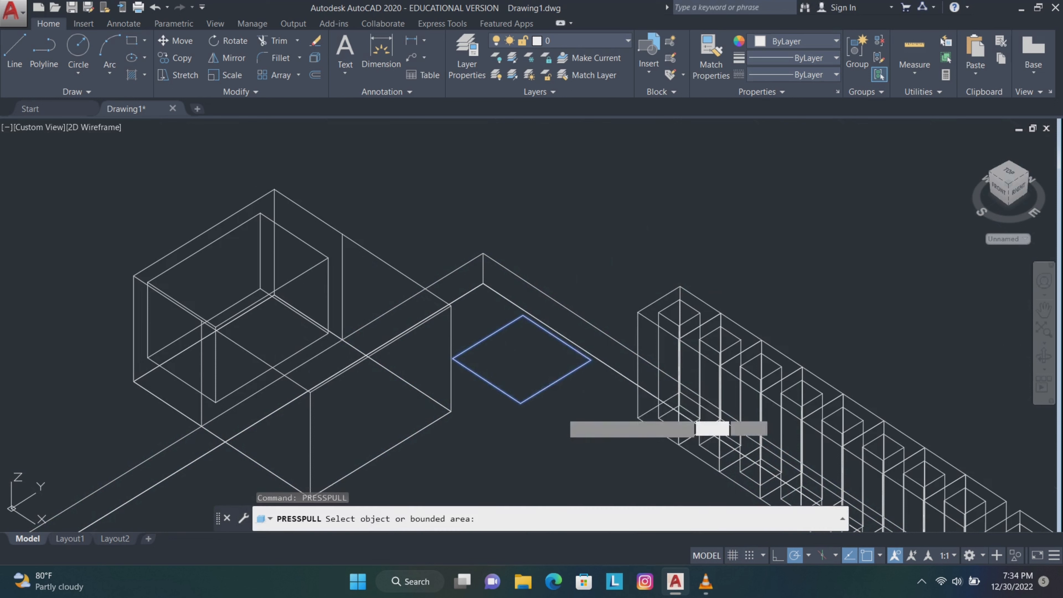
left_click(545, 358)
type("0")
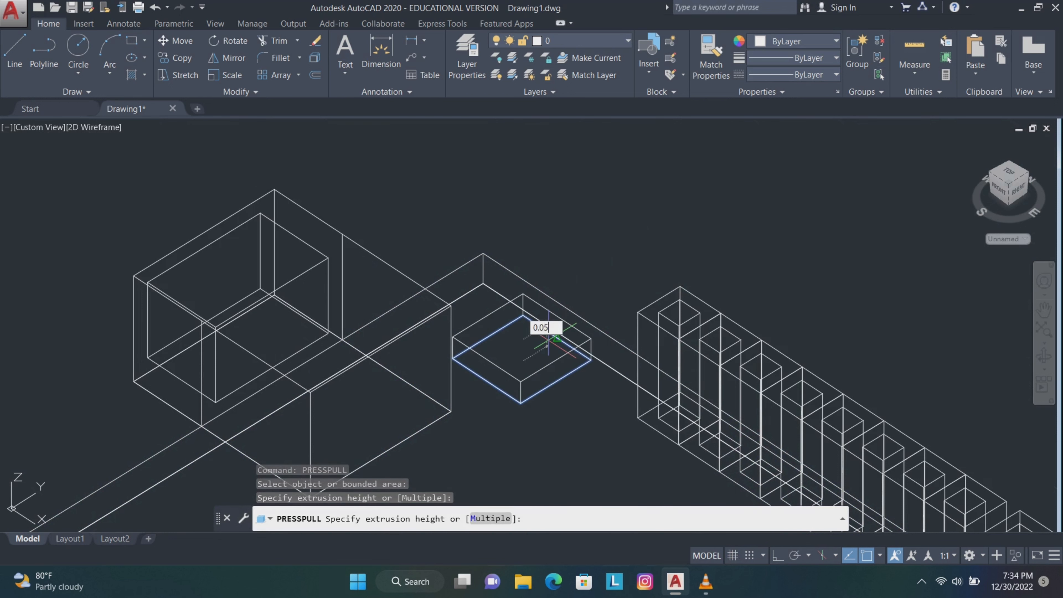
type(".05")
key("Return")
- Draw a circle of radius 0.1 centred on the midpoint of the thin plate's upper edge facing the hollowed box
left_click(79, 46)
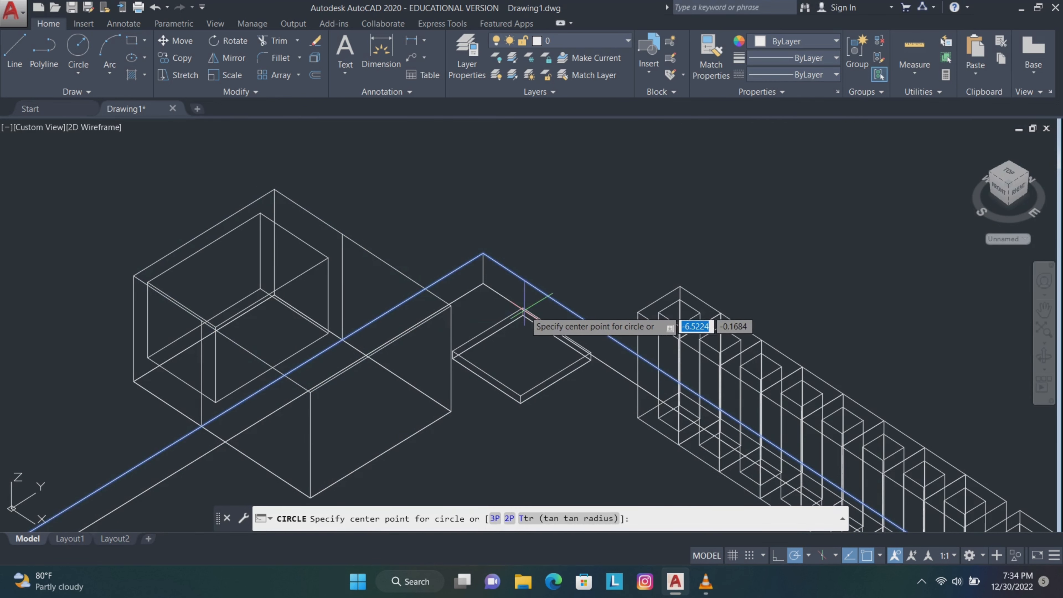
scroll(512, 312, "up", 2)
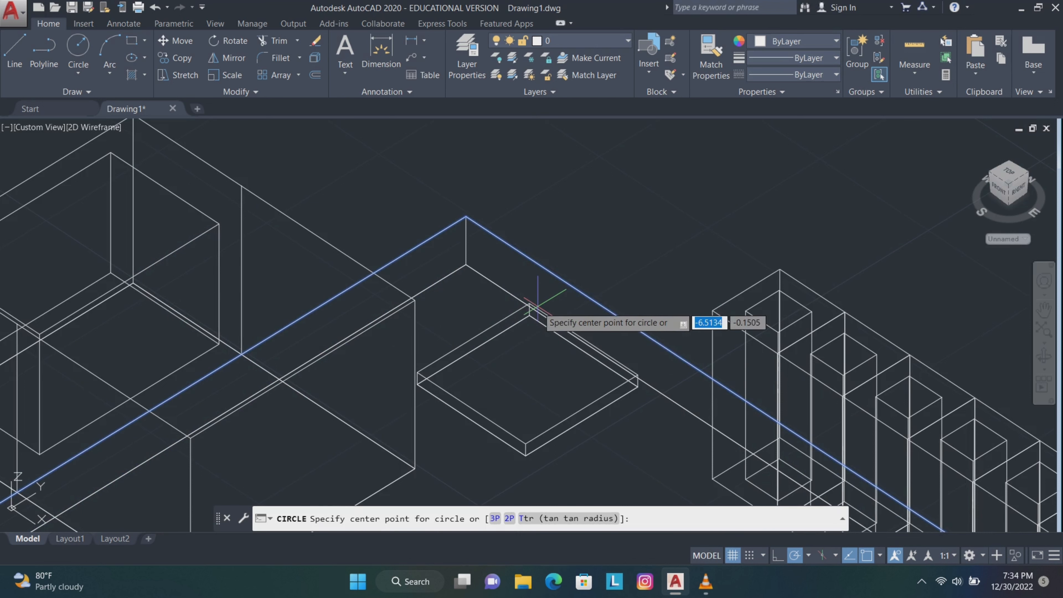
scroll(517, 304, "up", 2)
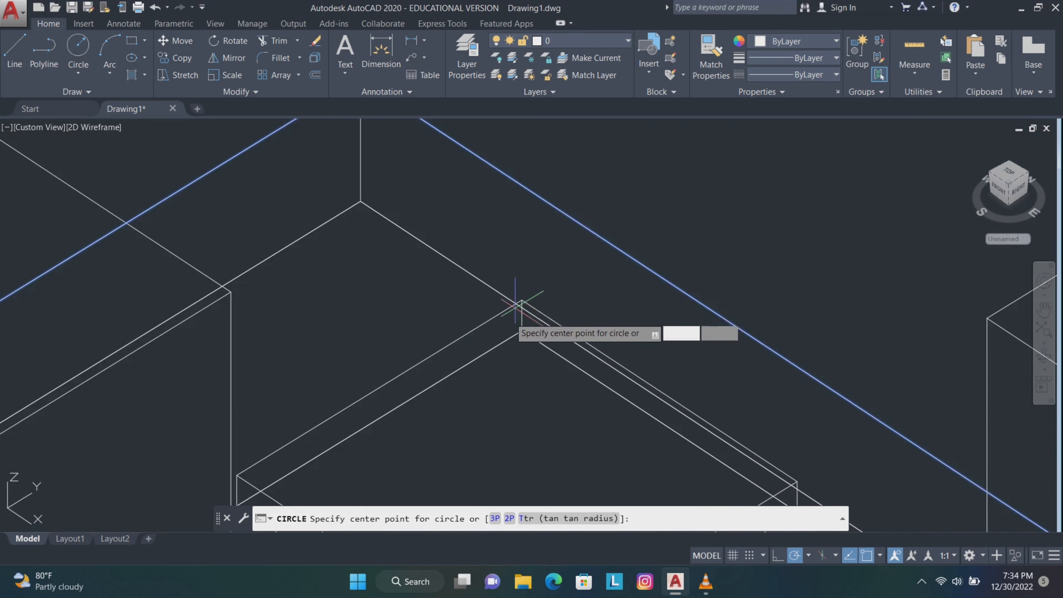
scroll(515, 305, "up", 3)
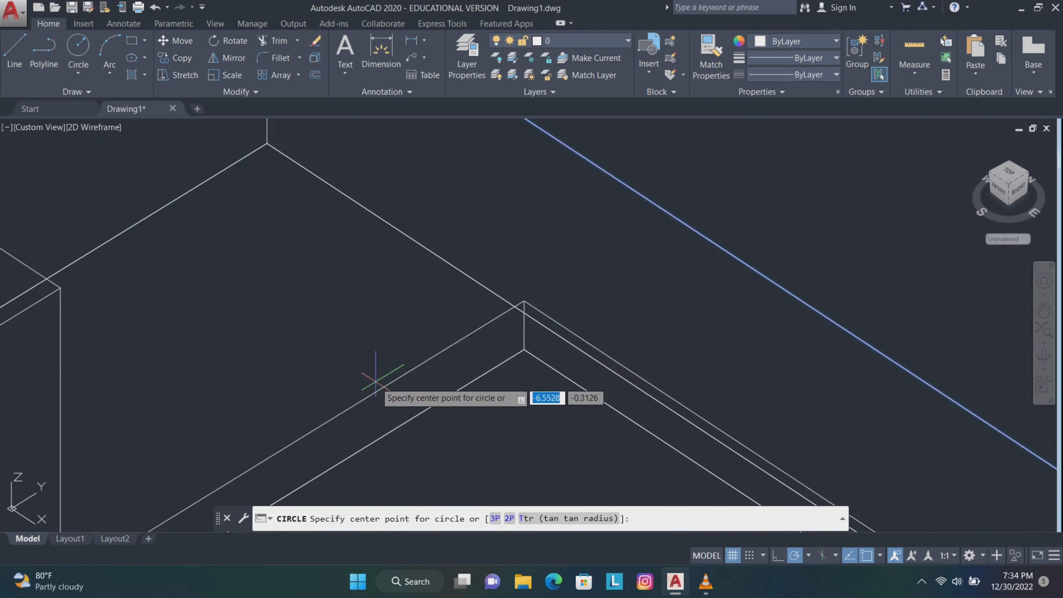
scroll(320, 421, "down", 3)
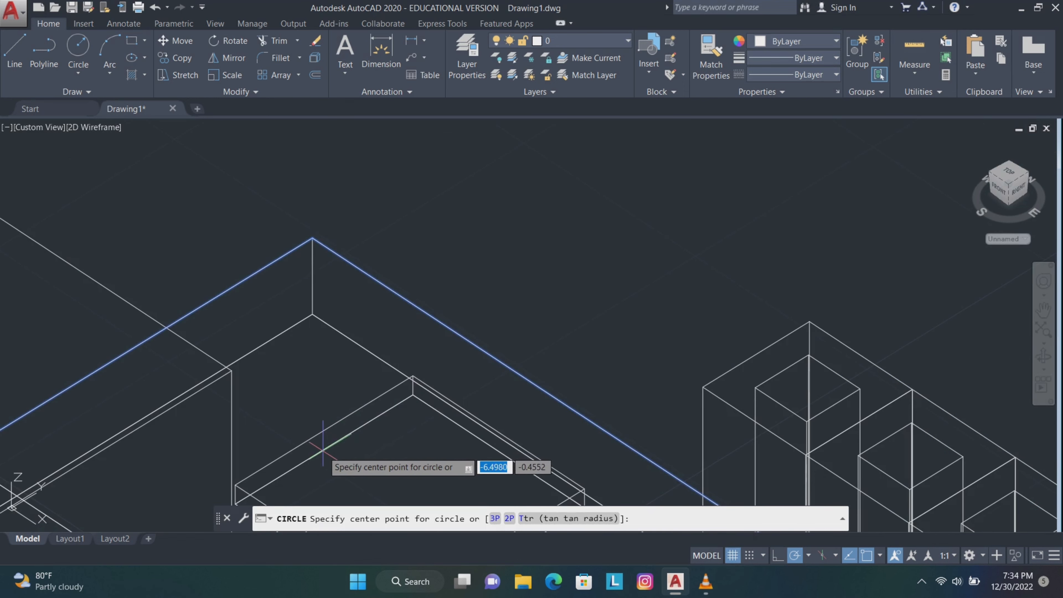
left_click(325, 430)
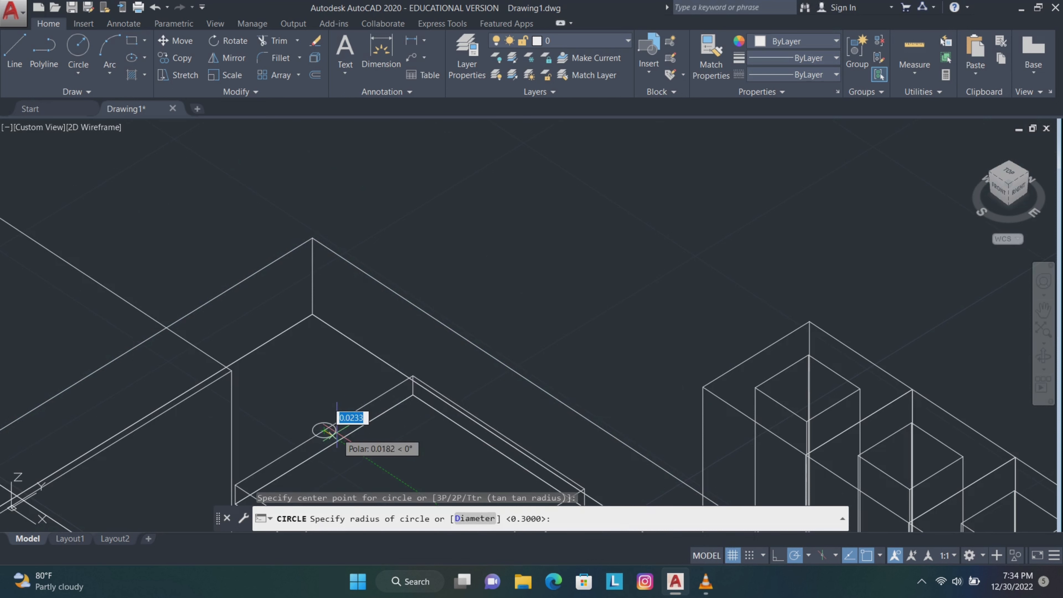
type("0.1")
key("Return")
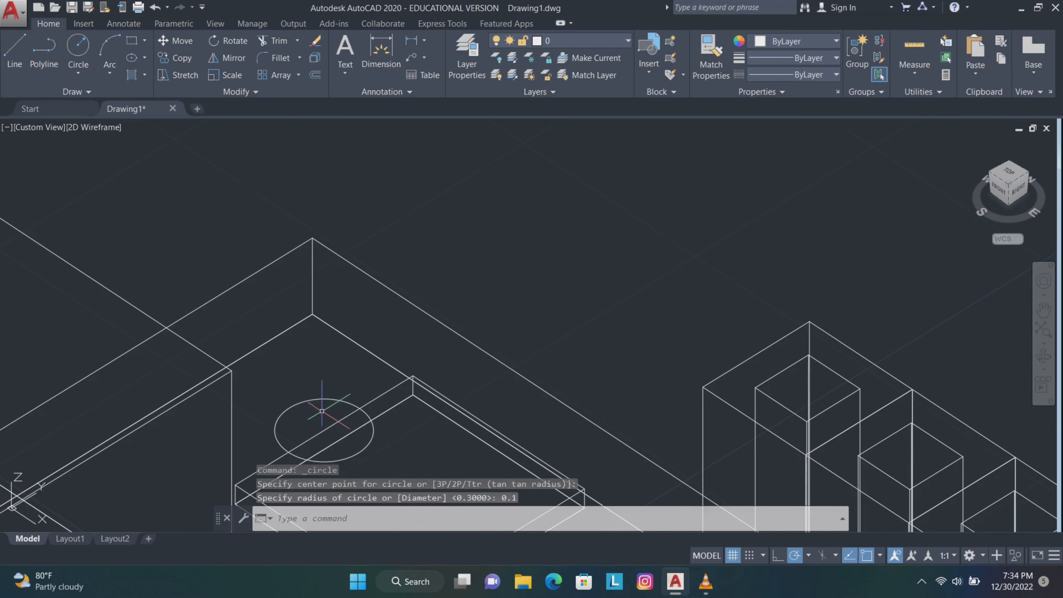
- Move the circle 0.25 along the X direction to the middle of the thin plate
left_click(323, 397)
scroll(347, 372, "down", 4)
left_click(175, 40)
left_click(392, 262)
type("0")
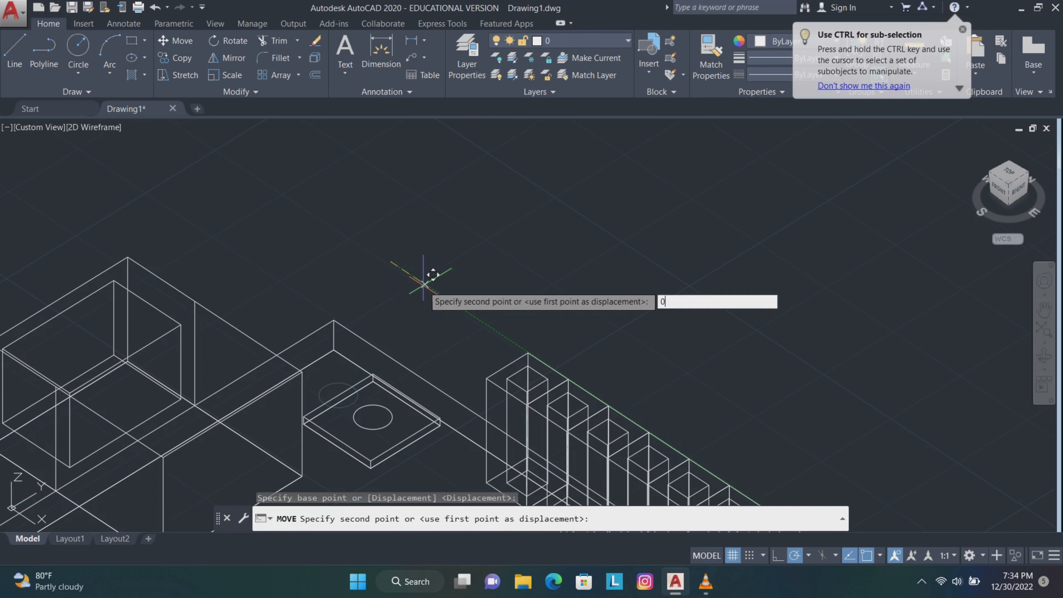
type(".25")
key("Return")
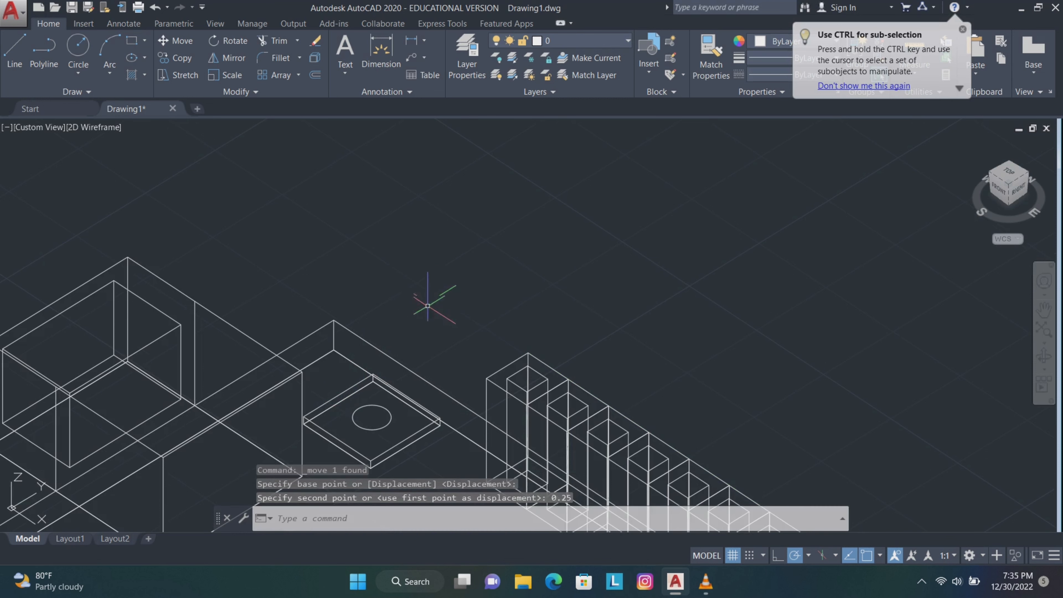
- Extrude the circle on the thin plate to a height of 0.1
left_click(383, 434)
type("EX")
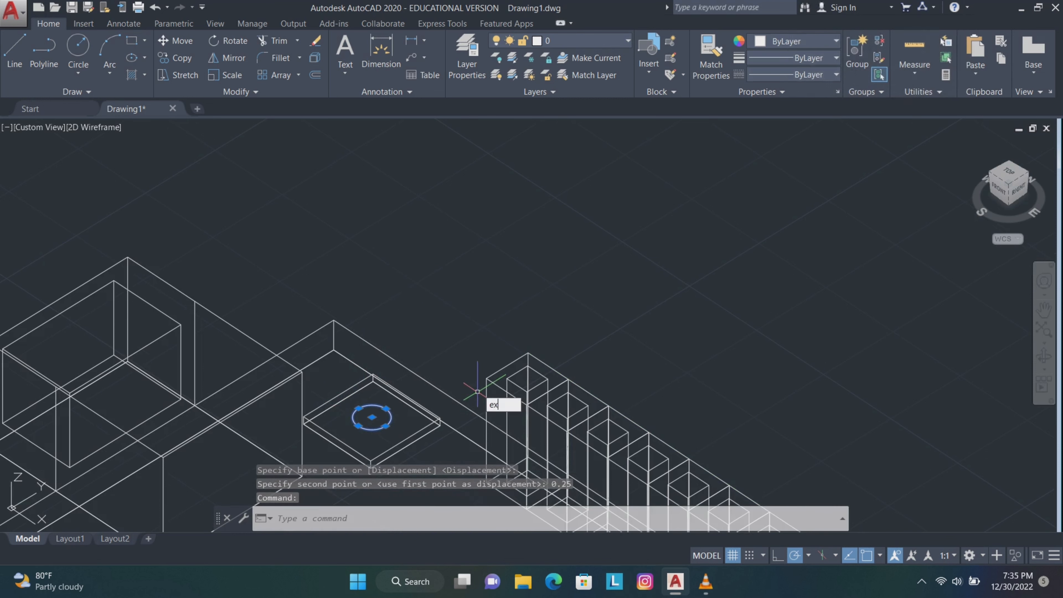
key("Return")
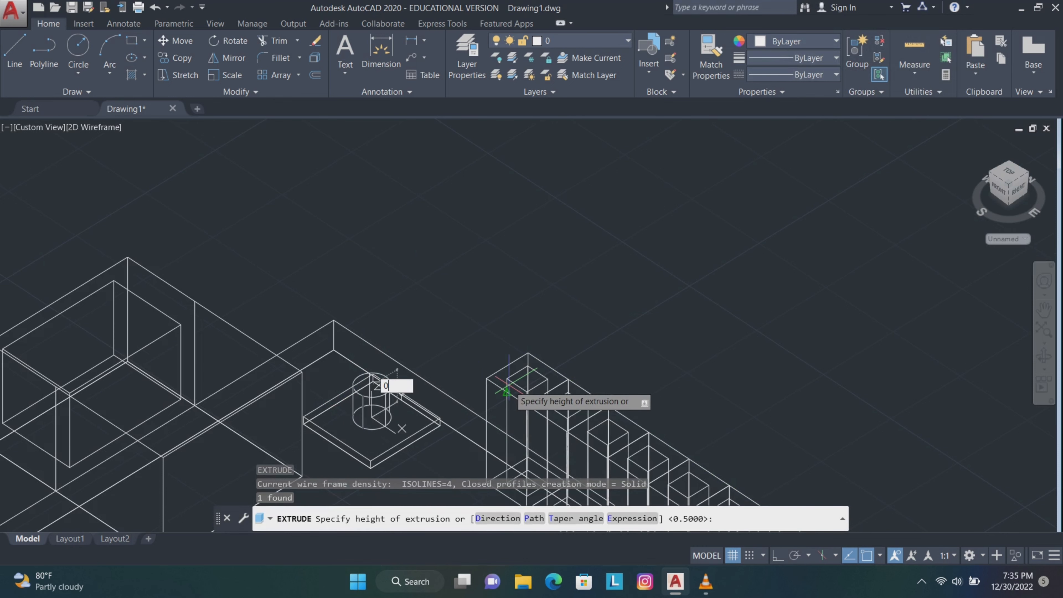
key("Return")
scroll(507, 391, "down", 3)
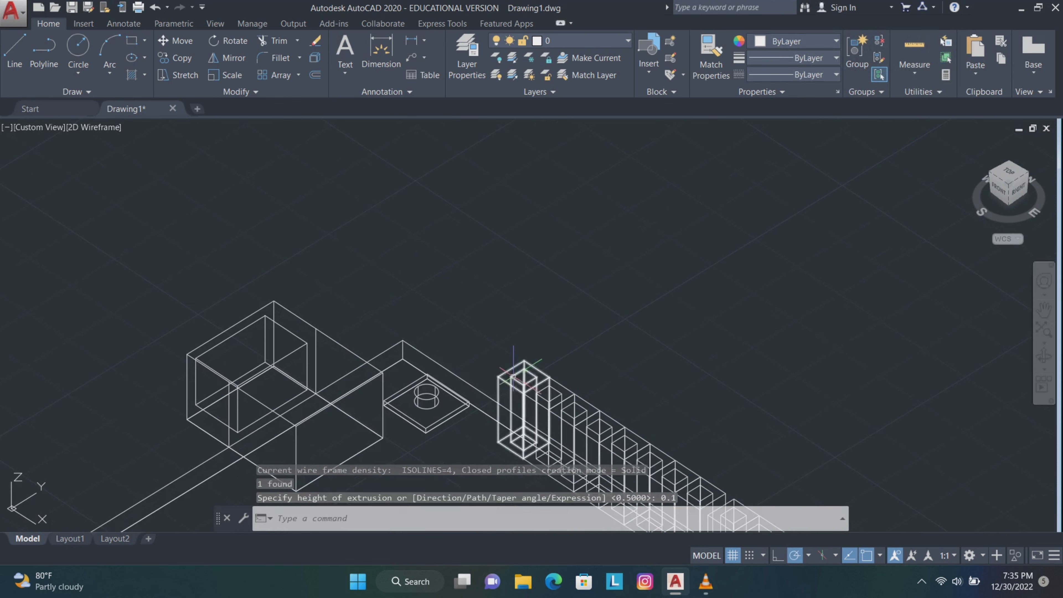
- Try a six-sided polygon inscribed in a 0.3 radius circle, centred on the slab's far upper corner beyond the hollowed box, and undo it
key("Escape")
left_click(1043, 310)
left_click_drag(672, 340, 701, 240)
left_click_drag(343, 410, 594, 282)
key("Escape")
type("pol")
key("Return")
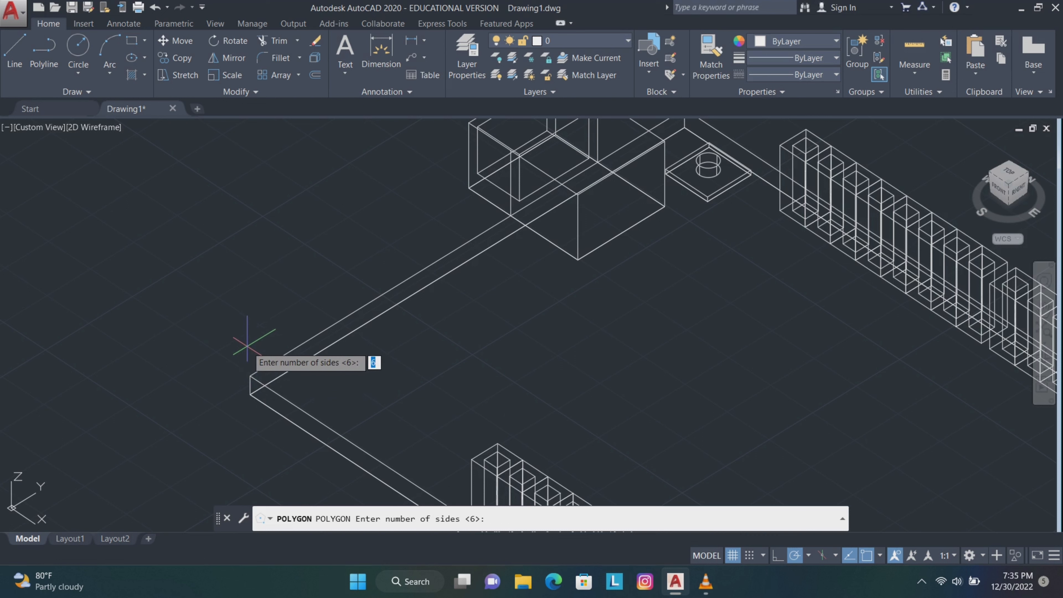
key("Return")
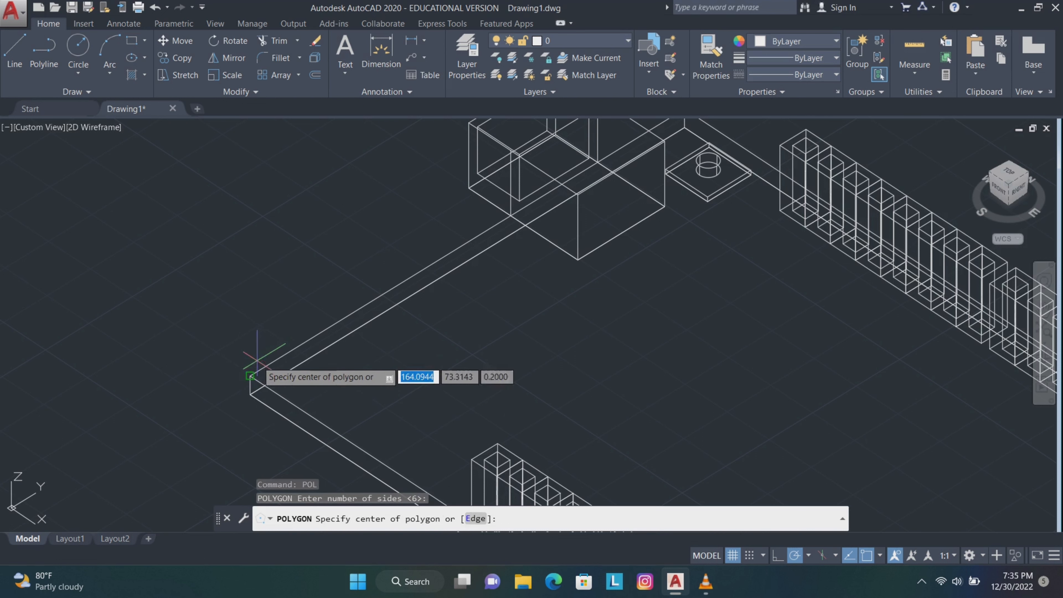
left_click(251, 376)
type("i")
key("Return")
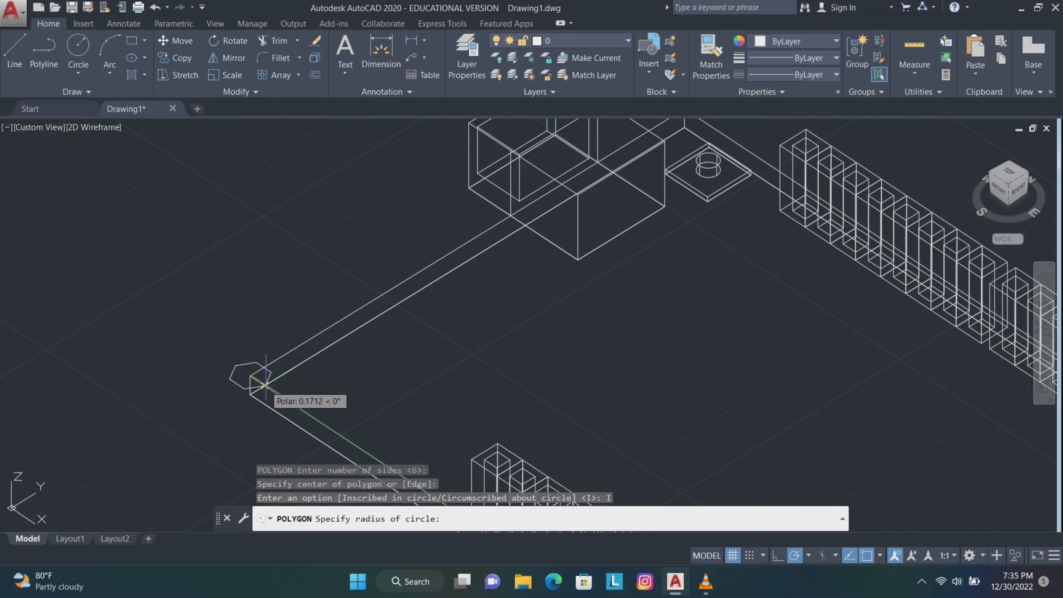
type("0.2")
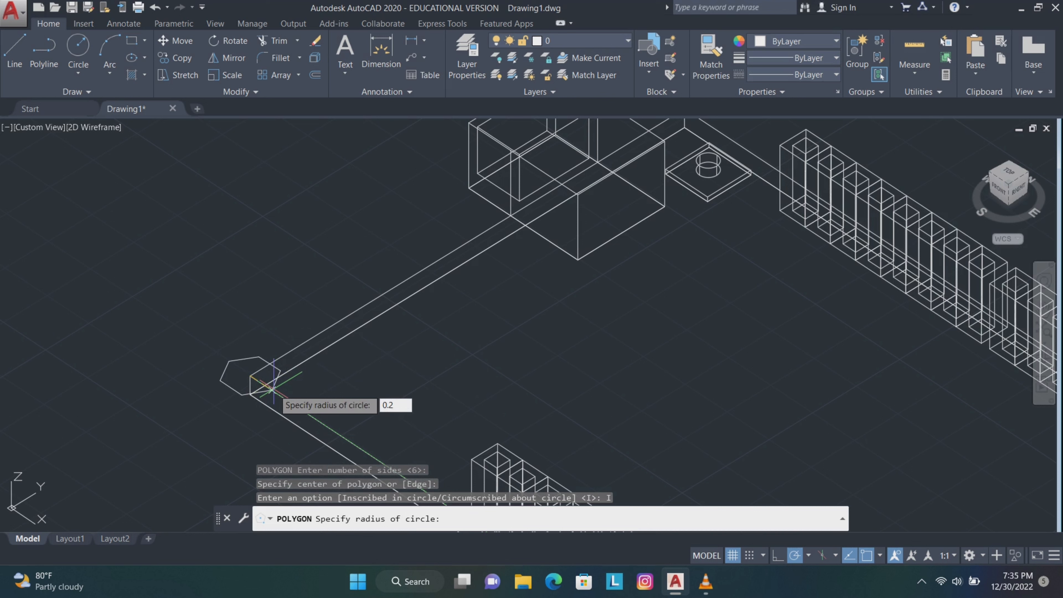
type("3")
key("Return")
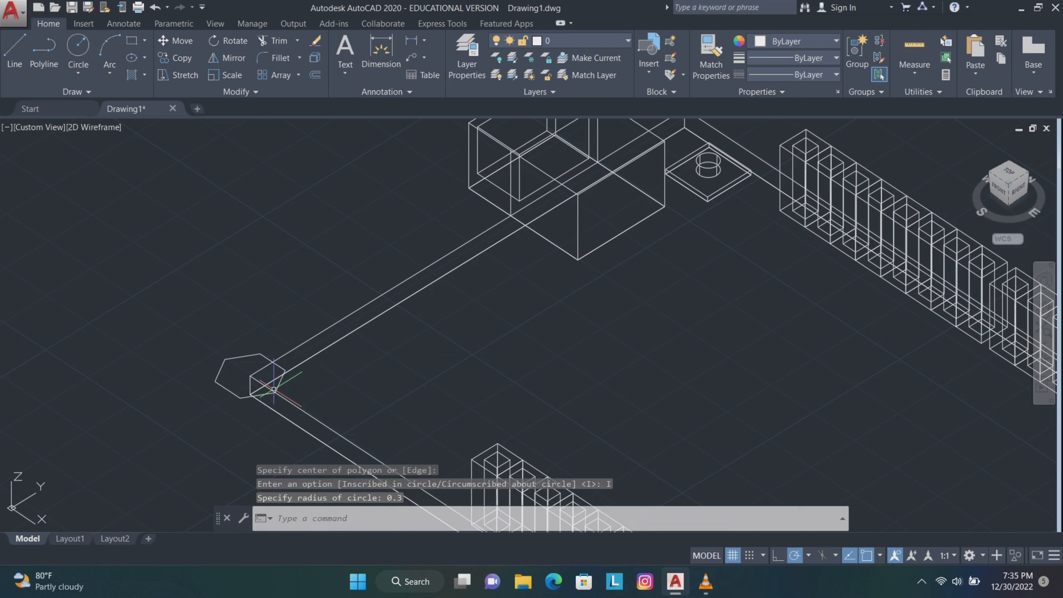
left_click(281, 376)
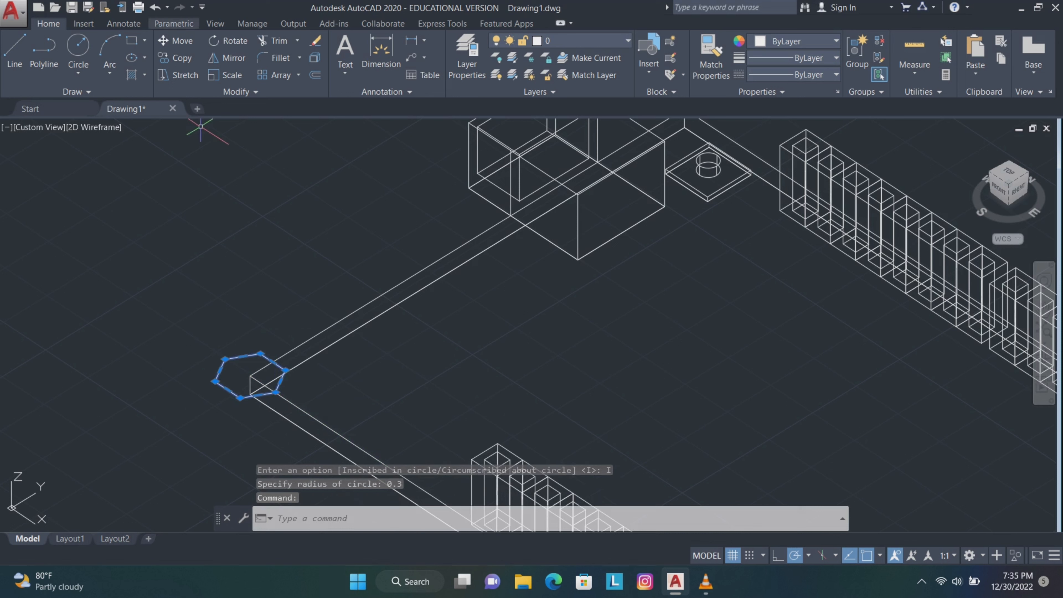
left_click(154, 6)
- Draw a six-sided polygon inscribed in a circle of radius 0.2, centred on the slab's far upper corner beyond the hollowed box
type("pol")
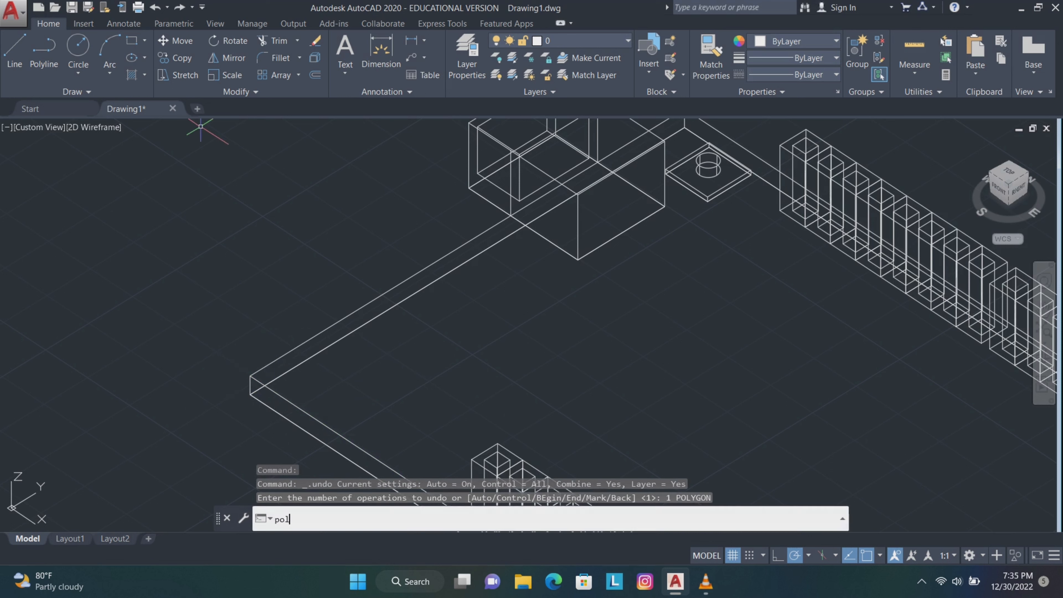
key("Down")
key("Down")
key("Up")
key("Up")
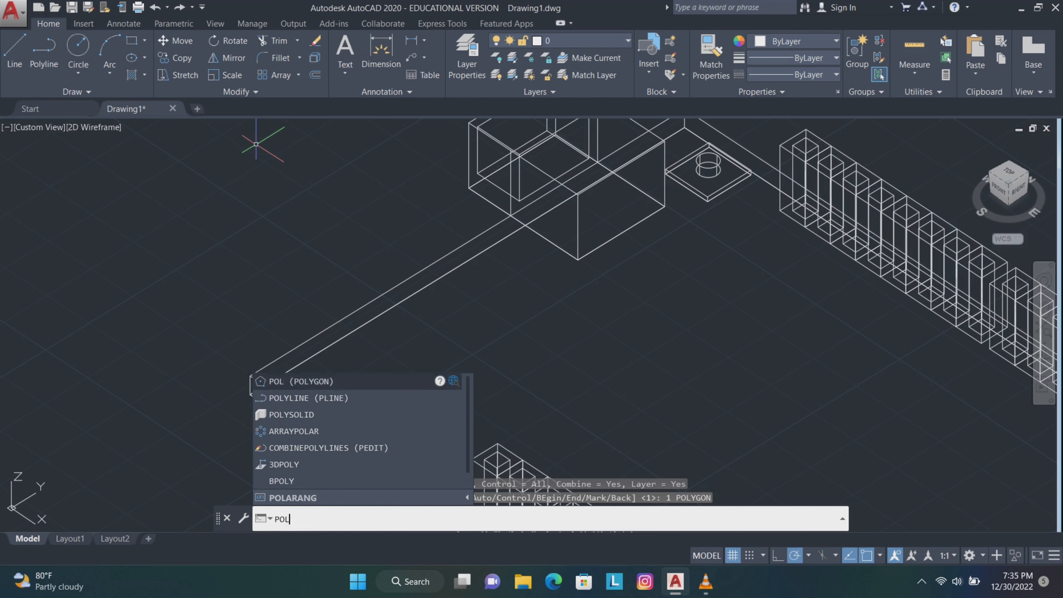
key("Return")
key("Return")
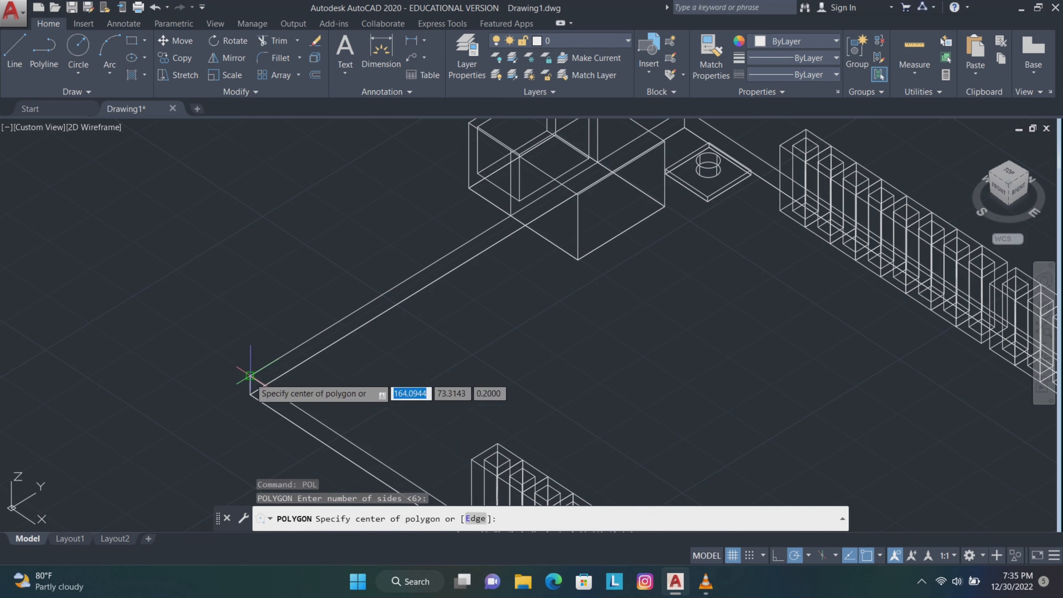
left_click(250, 376)
key("Return")
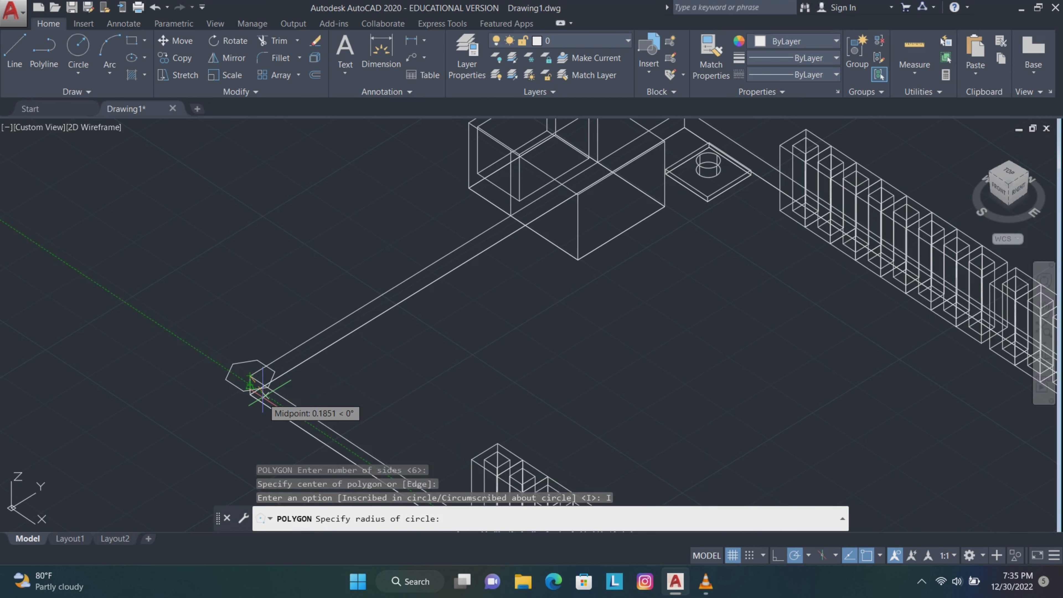
type("0.")
key("Return")
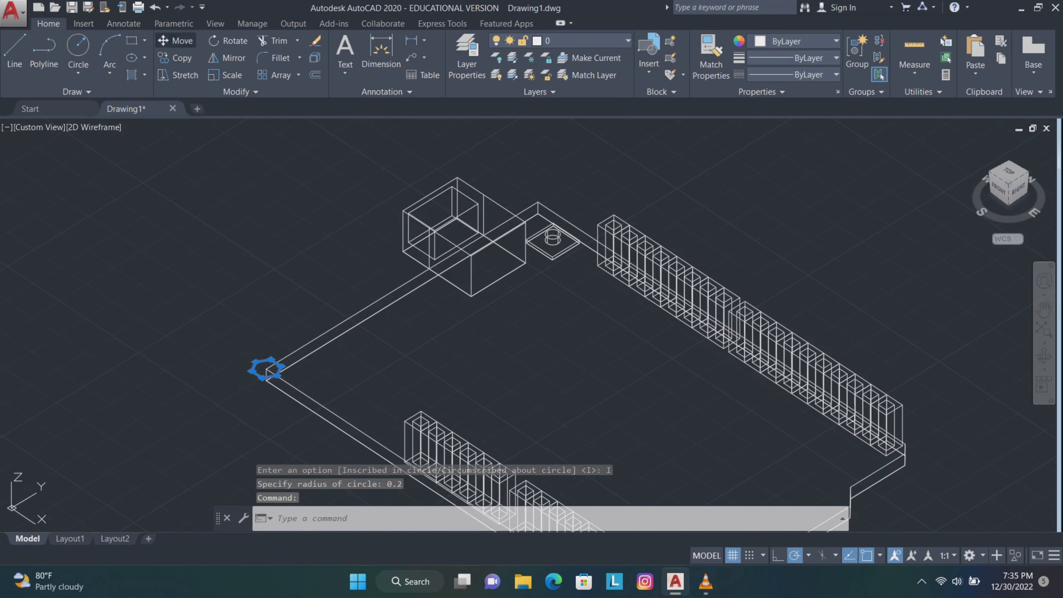
- Move the hexagon 1.7 along the positive X direction from the slab's corner
left_click(176, 40)
left_click(267, 368)
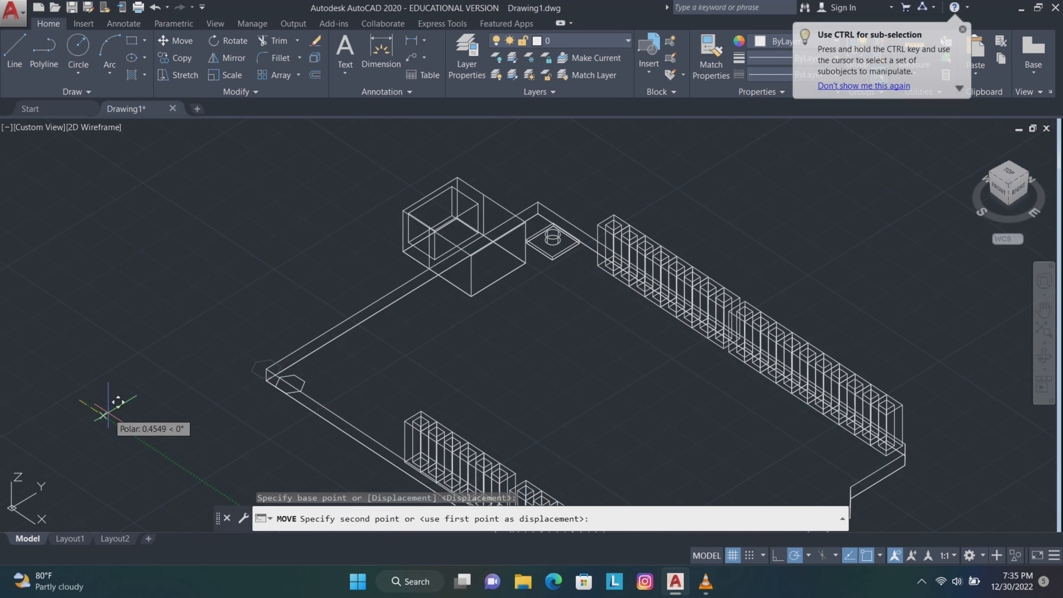
type("1.7")
key("Return")
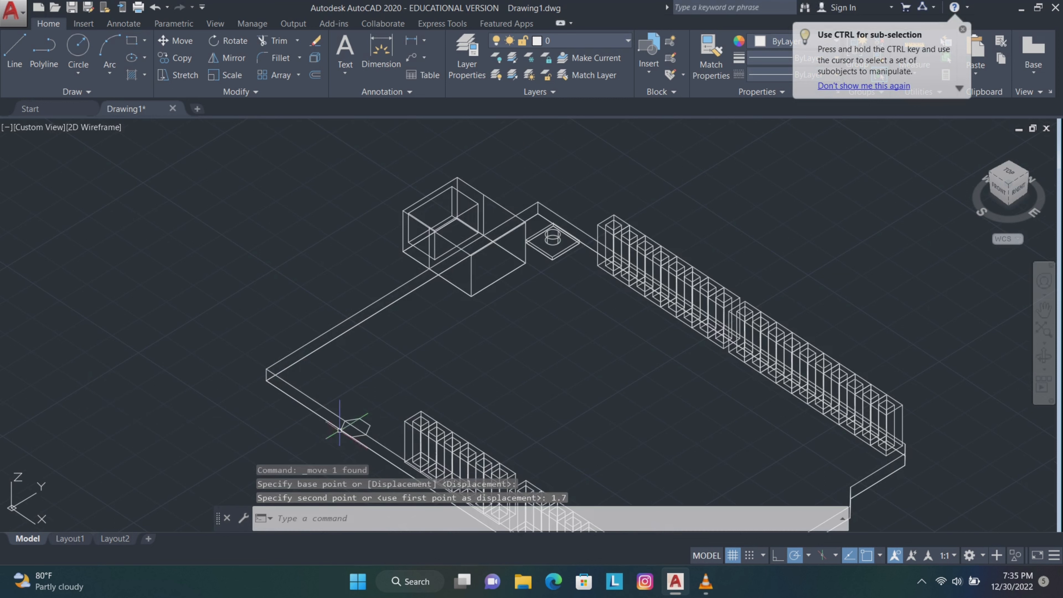
- Move the hexagon 0.3 along the positive Y direction, inward from the slab's long edge
key("Return")
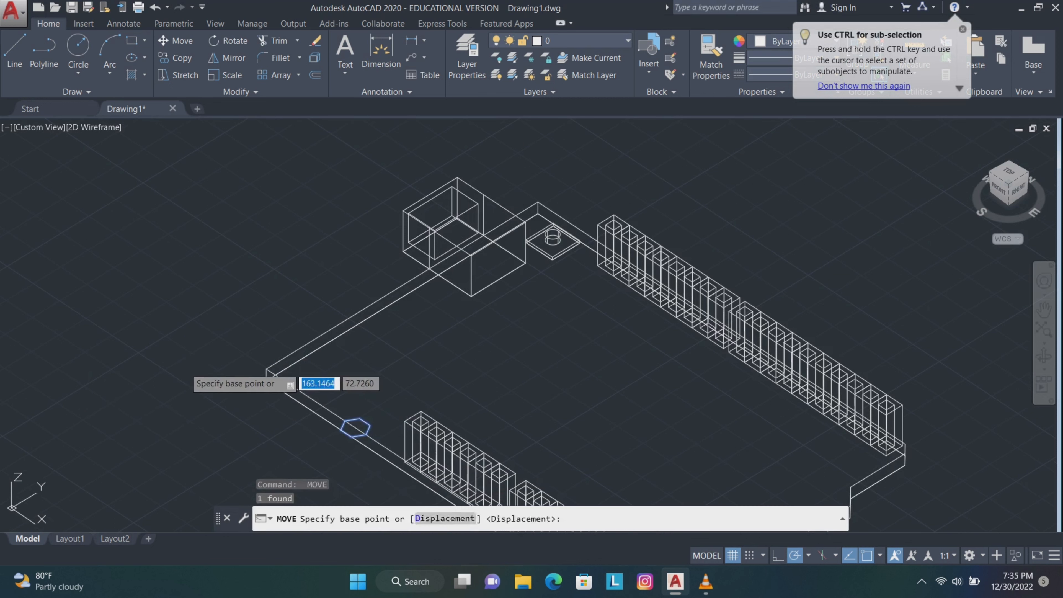
left_click(185, 366)
type("1")
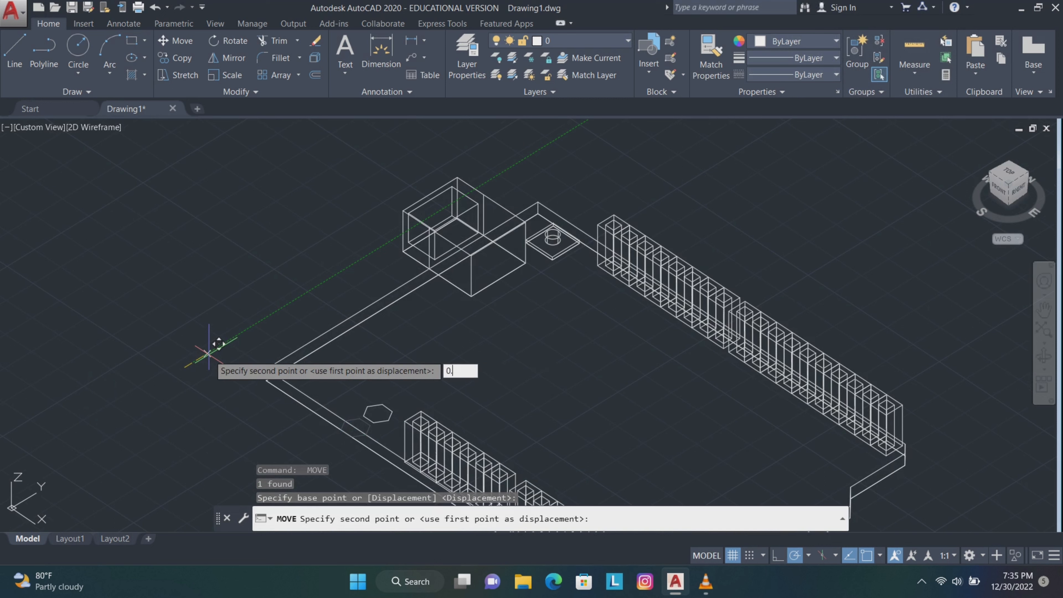
key("Return")
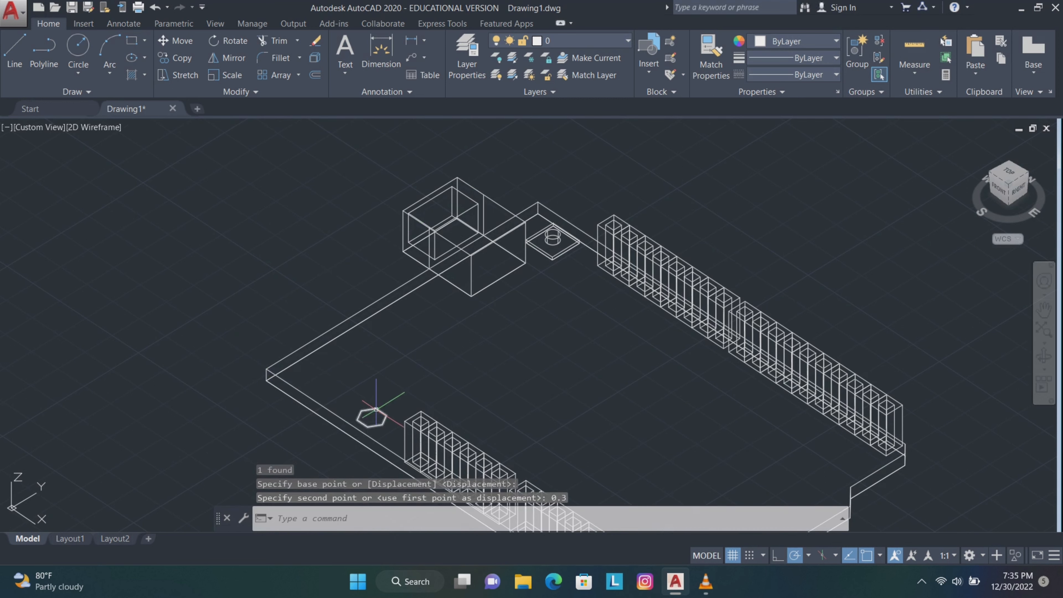
left_click(375, 410)
scroll(1005, 438, "down", 2)
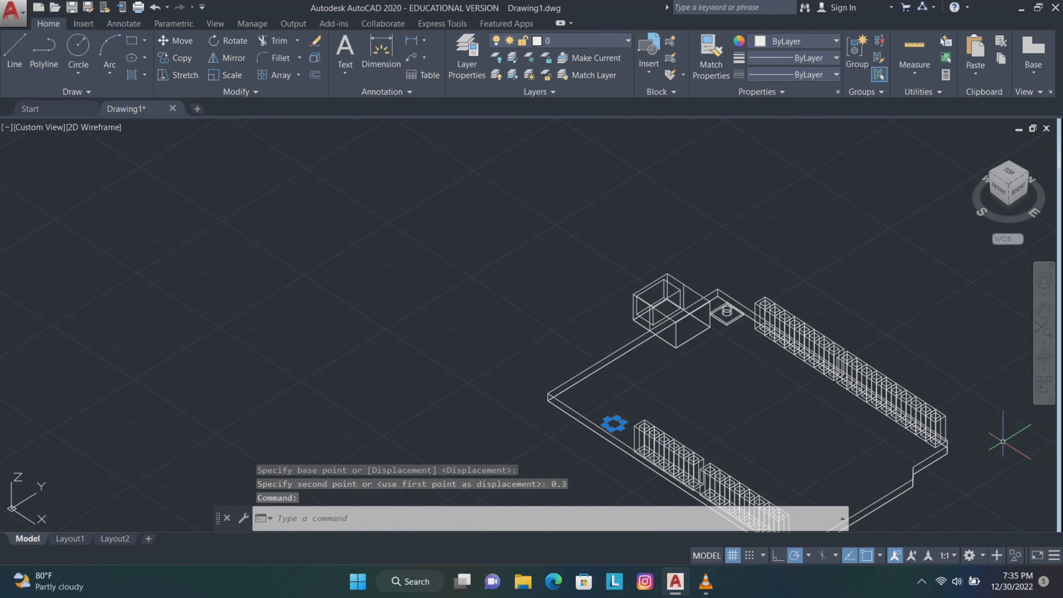
key("Escape")
- Copy the hexagon by its centre onto the notch corner at the slab's opposite end
left_click(1044, 356)
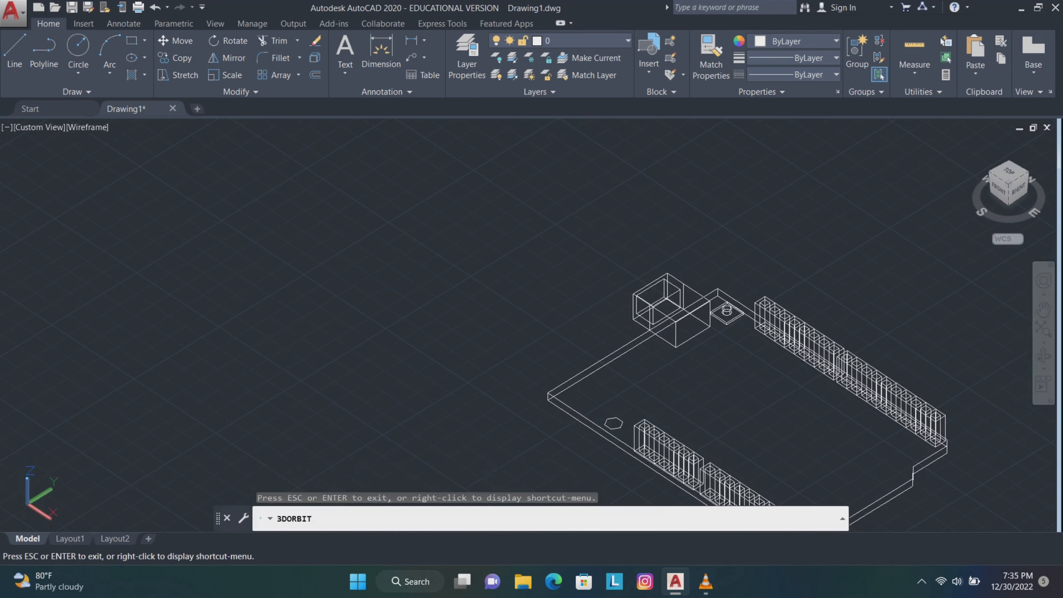
left_click_drag(732, 405, 773, 396)
key("Escape")
left_click(1043, 309)
scroll(816, 387, "up", 5)
key("Escape")
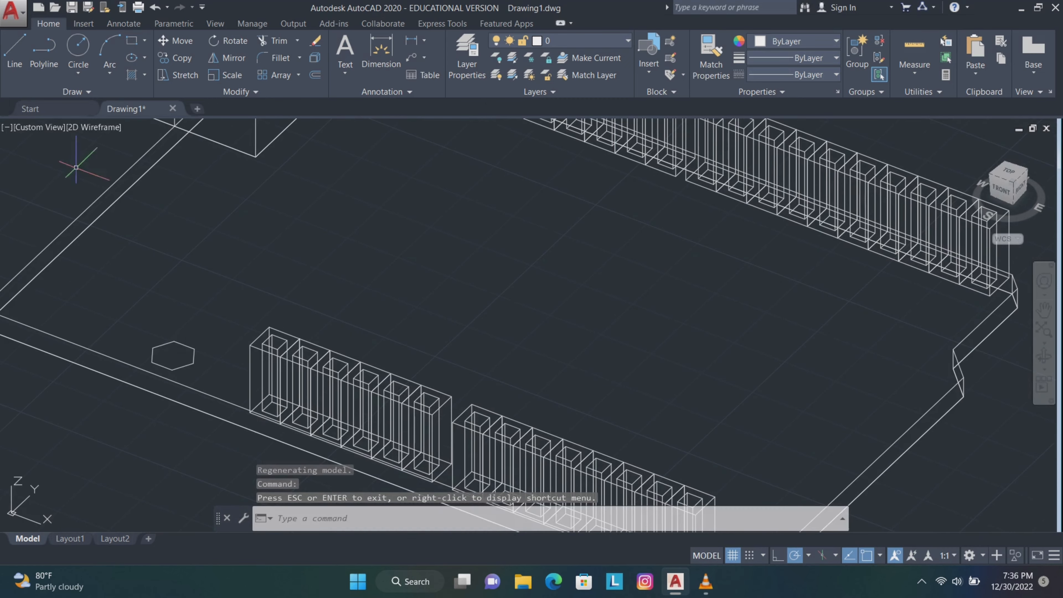
left_click(195, 342)
left_click(168, 337)
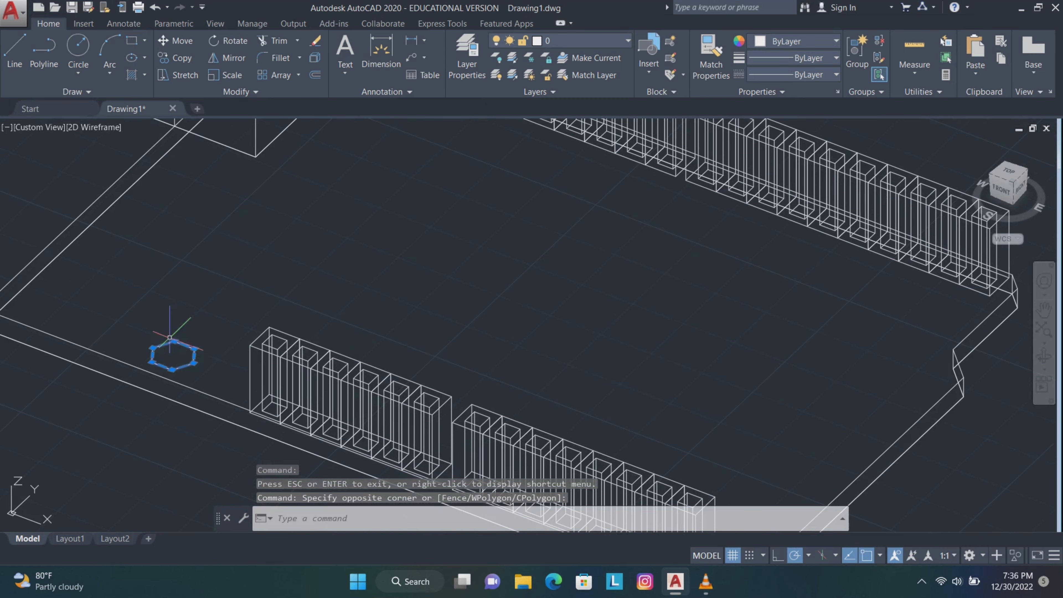
left_click(175, 57)
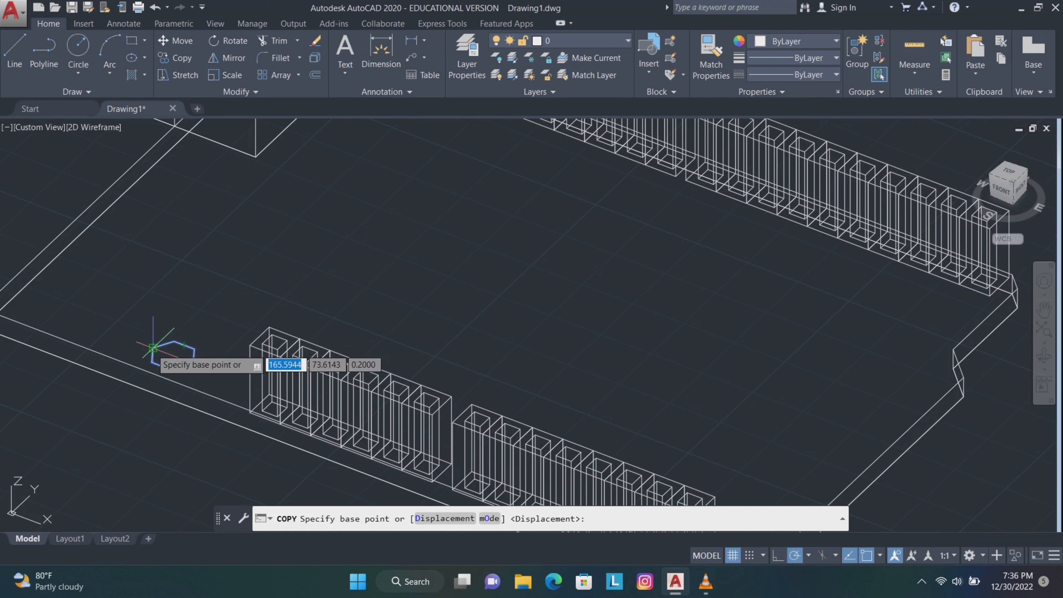
left_click(172, 356)
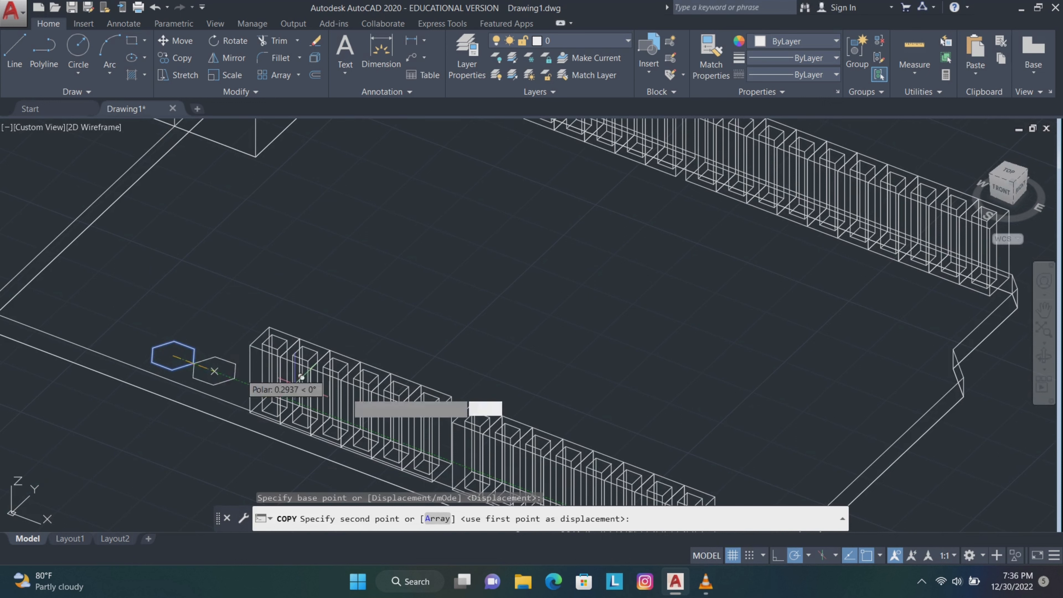
left_click(963, 376)
key("Escape")
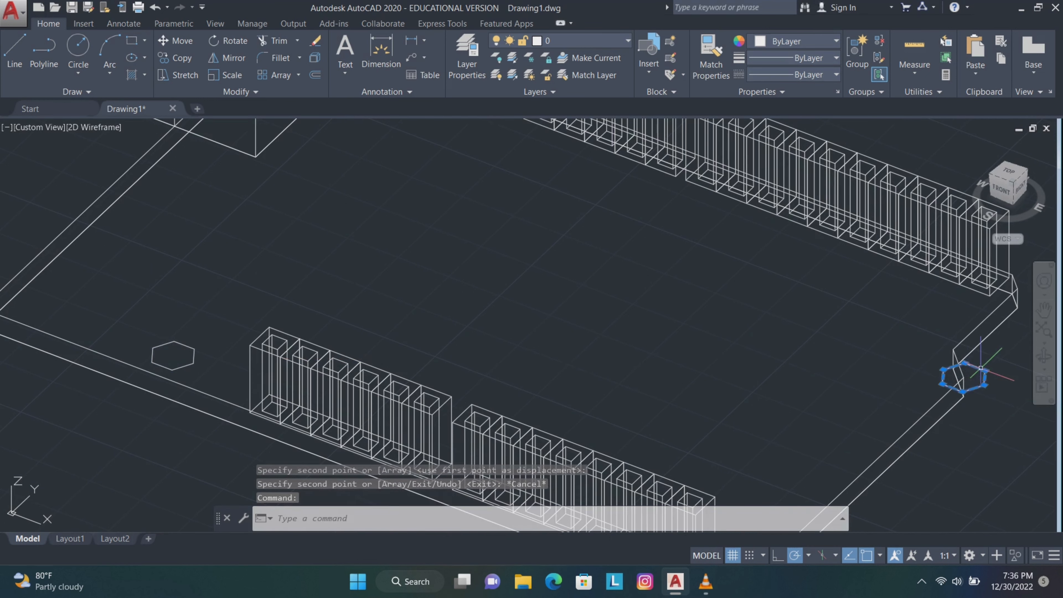
- Move the copied hexagon 0.3 along the negative X direction, inward from the notch corner
type("m")
key("space")
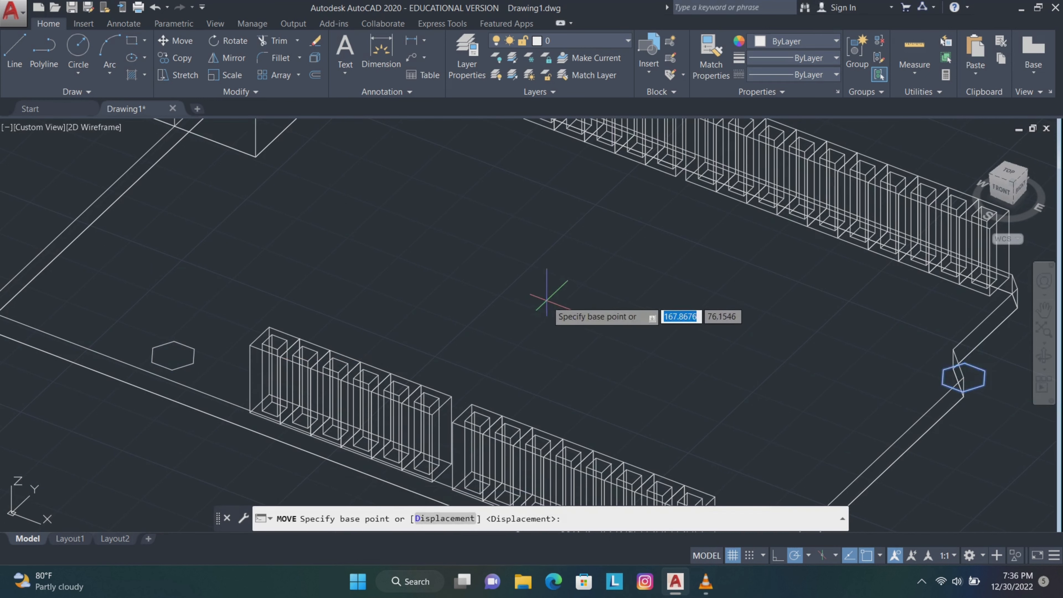
left_click(544, 297)
type("0.")
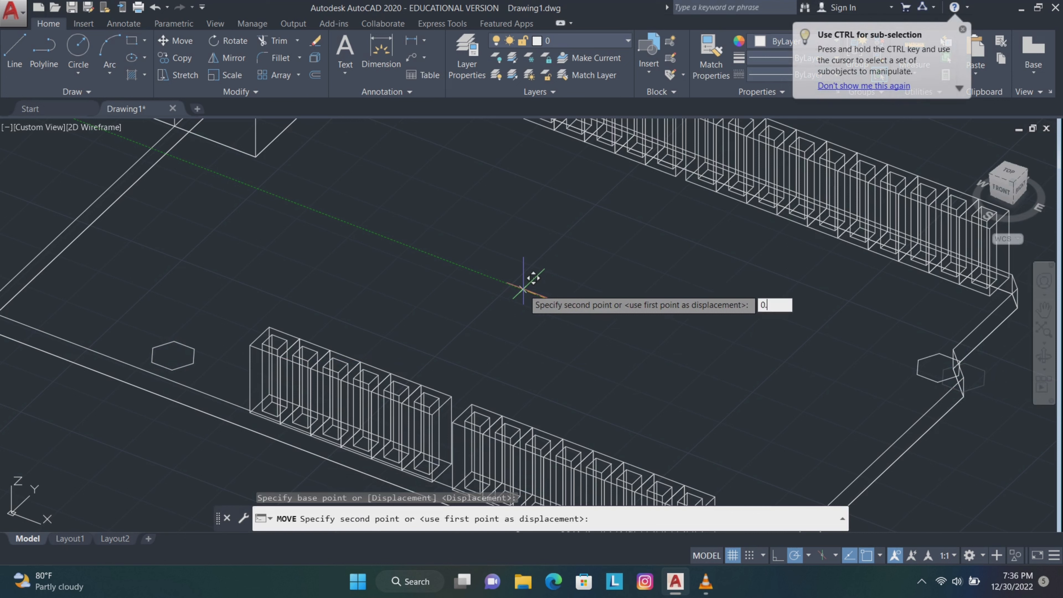
type("3")
key("Return")
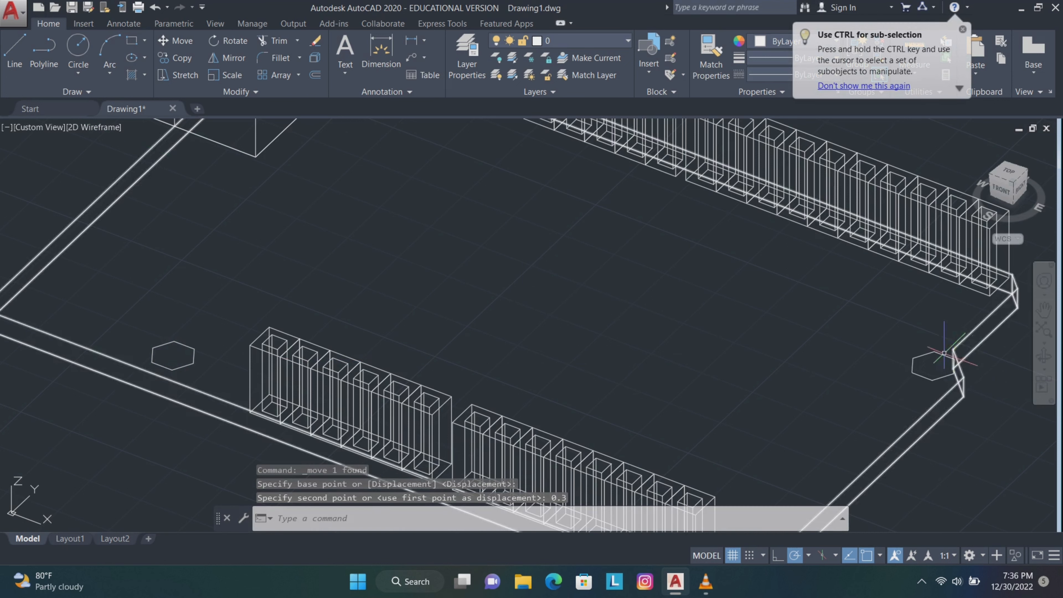
- Move the copied hexagon 0.2 along the negative Y direction, parallel to the slab's notched end
left_click(934, 351)
type("m")
key("space")
left_click(808, 321)
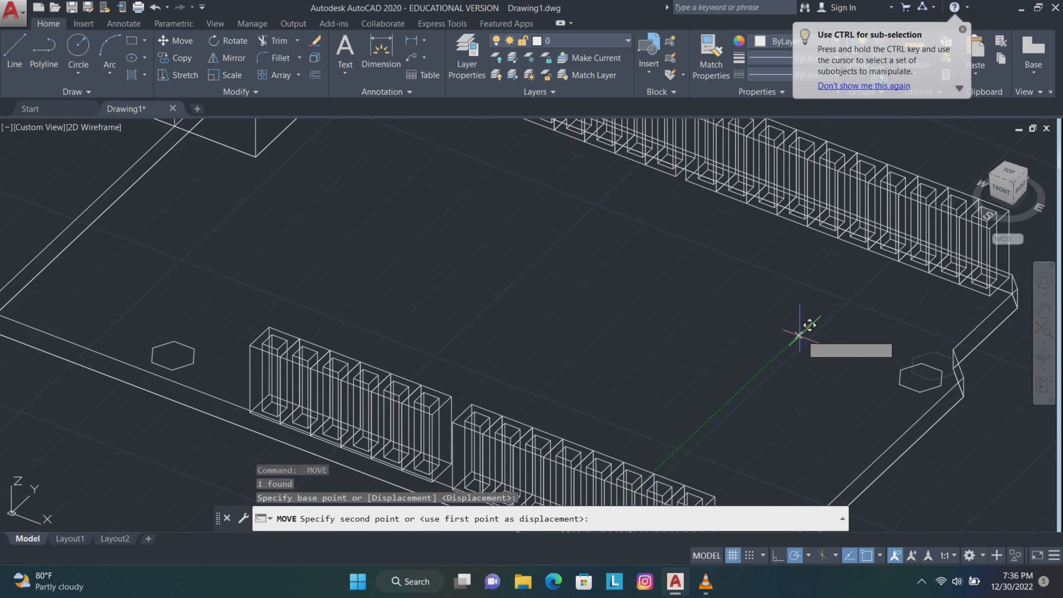
type("0.2")
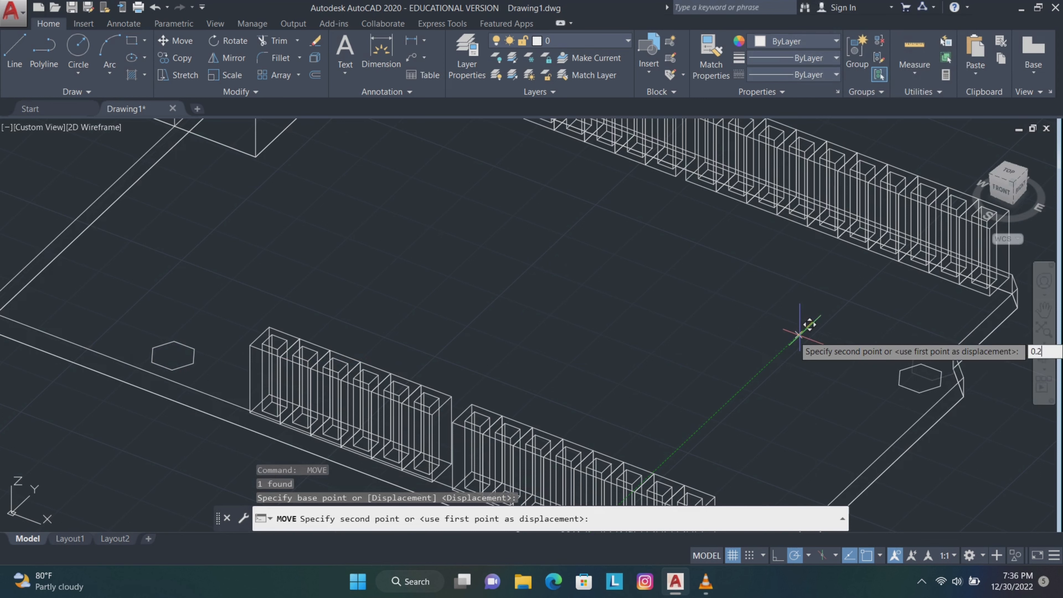
key("Return")
scroll(261, 277, "down", 2)
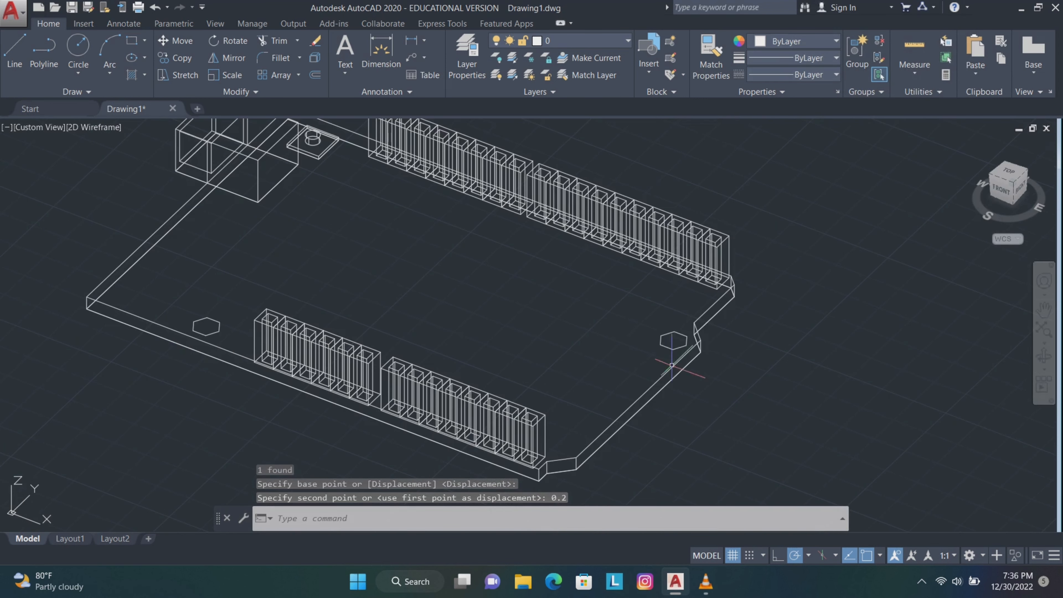
- Extrude both hexagons downward through the slab by 1
left_click(694, 325)
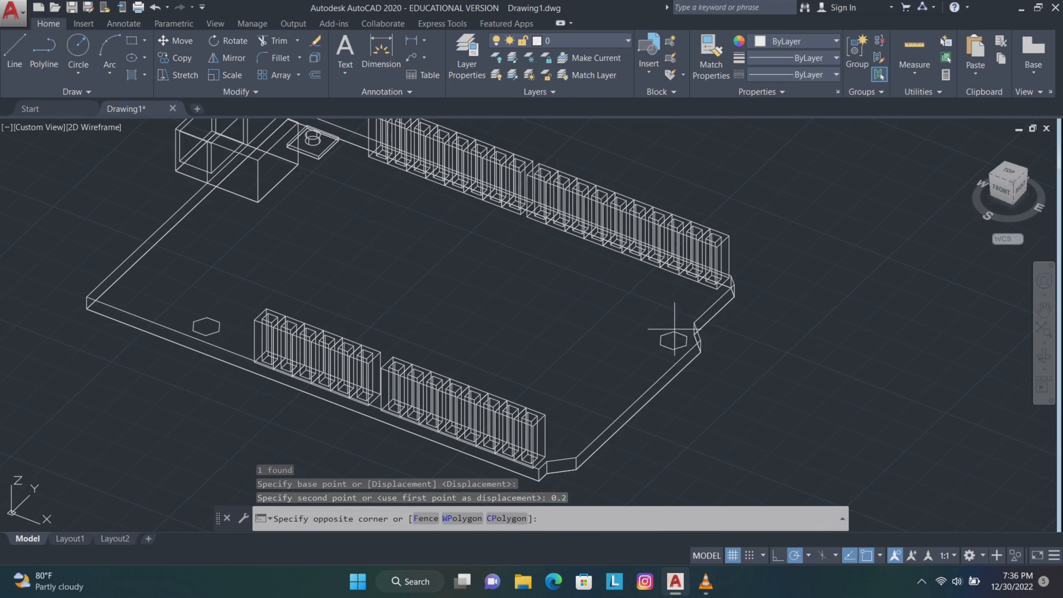
left_click(639, 342)
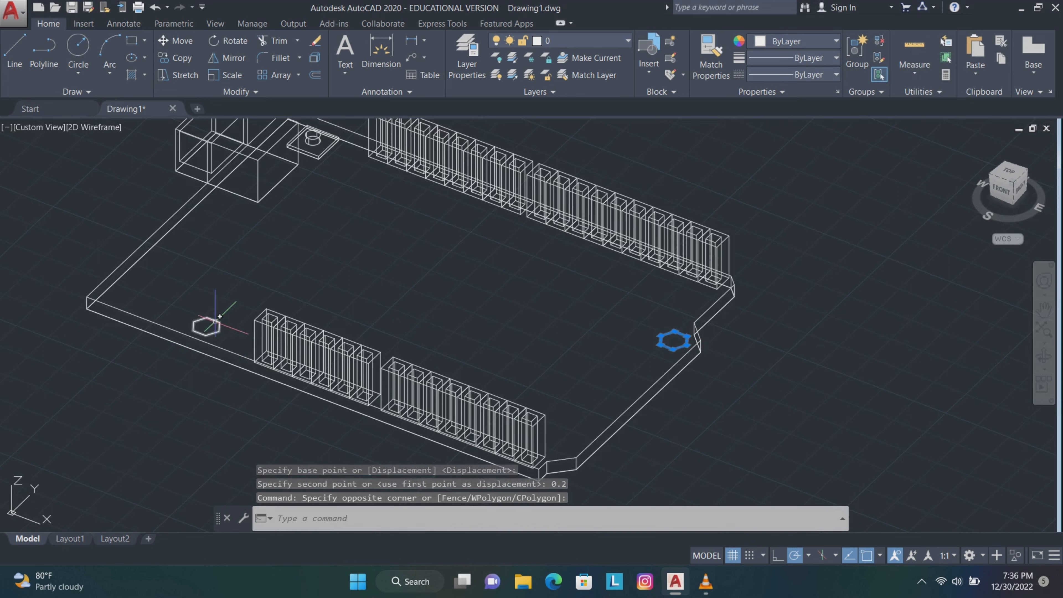
left_click(224, 324)
type("xt")
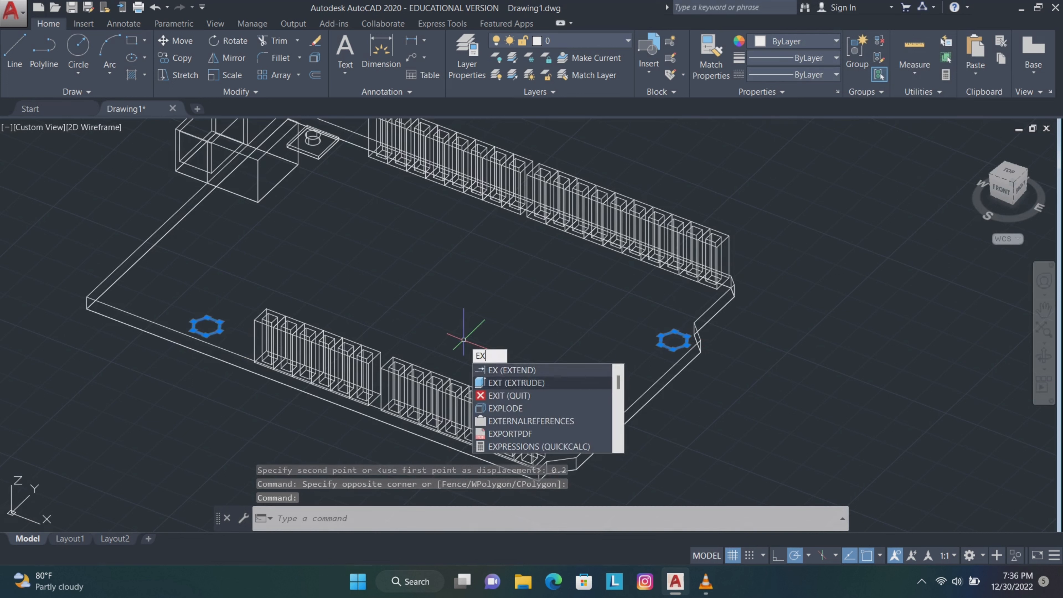
key("Return")
type("1")
key("Return")
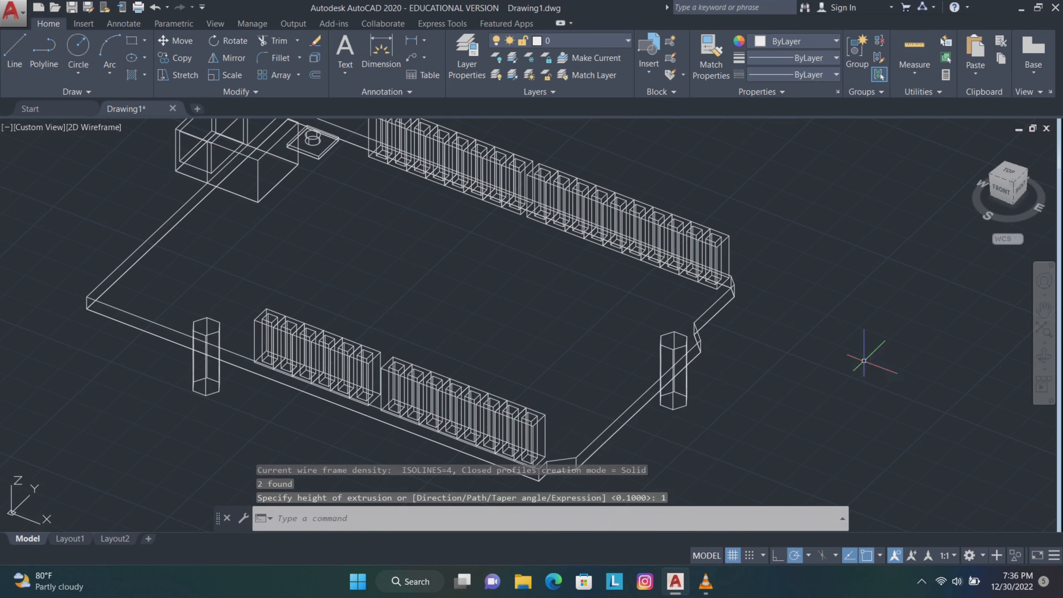
- Draw a closed upright rectangle from the slab's corner near the first hexagonal post, 0.5 along the short edge and 0.7 high
left_click(1044, 310)
left_click_drag(370, 263, 564, 295)
middle_click_drag(563, 295, 618, 313)
scroll(618, 313, "up", 2)
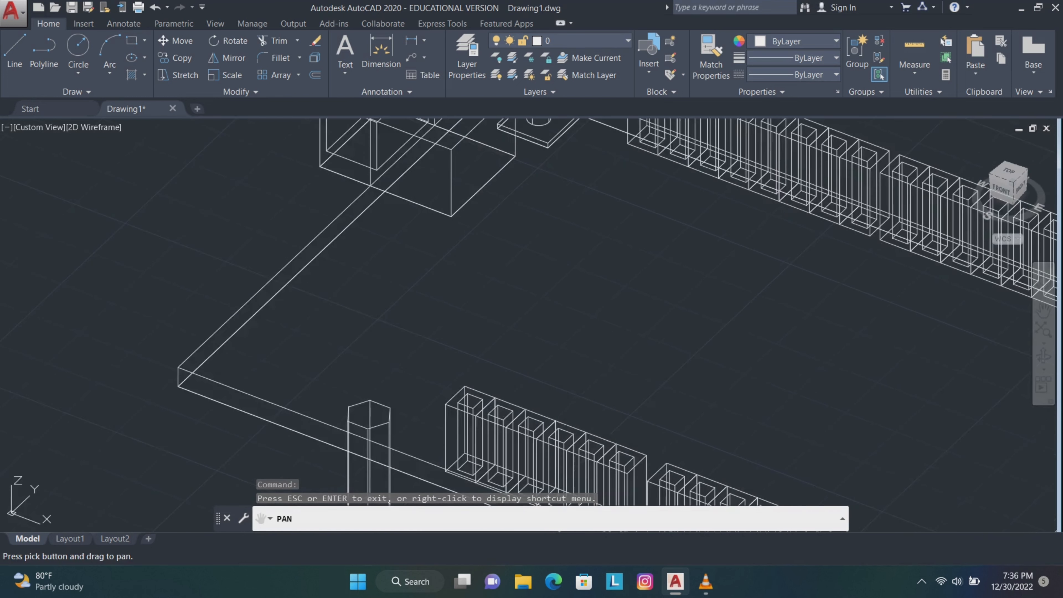
middle_click_drag(446, 270, 564, 301)
type("l")
key("Return")
left_click(298, 397)
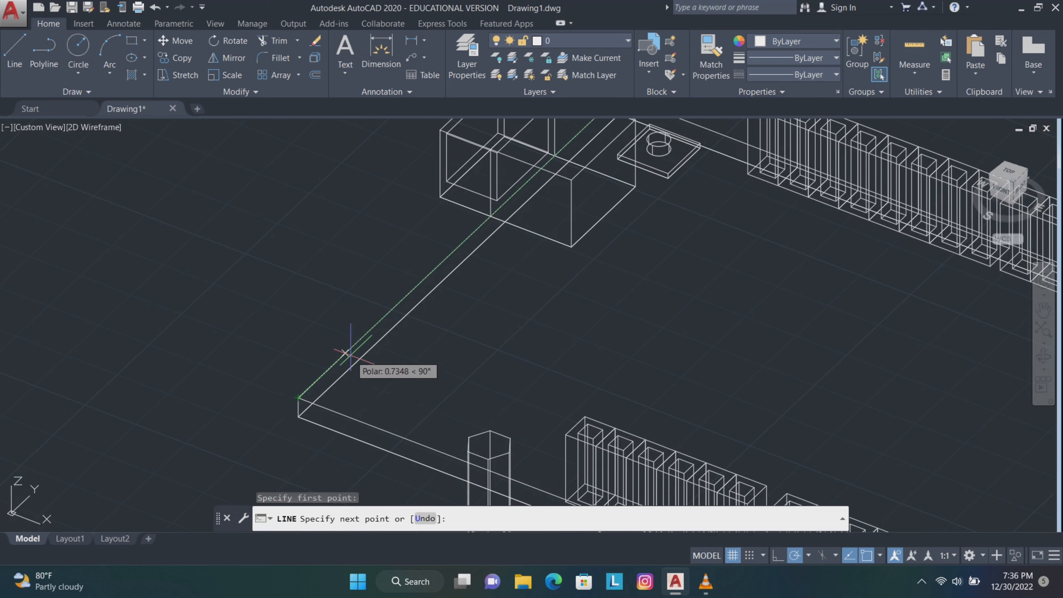
type("0.5")
key("Return")
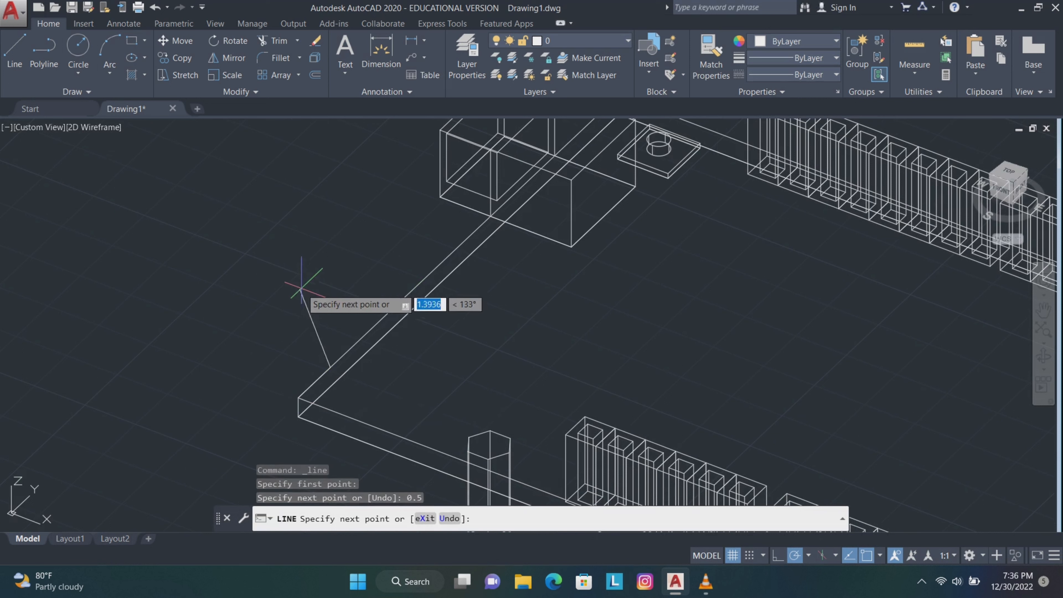
type("0.")
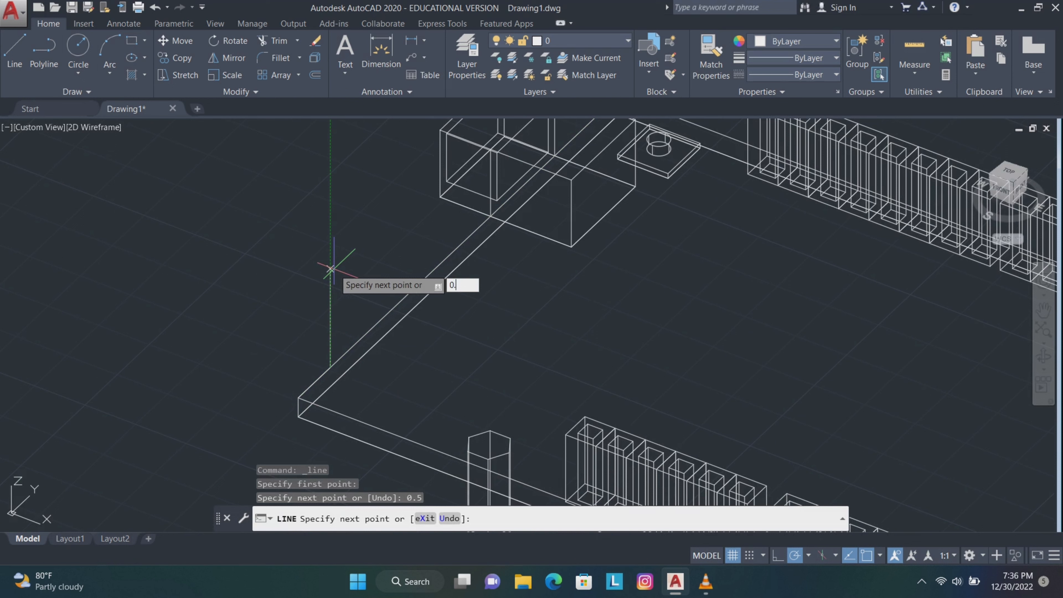
type("7")
key("Return")
type("0")
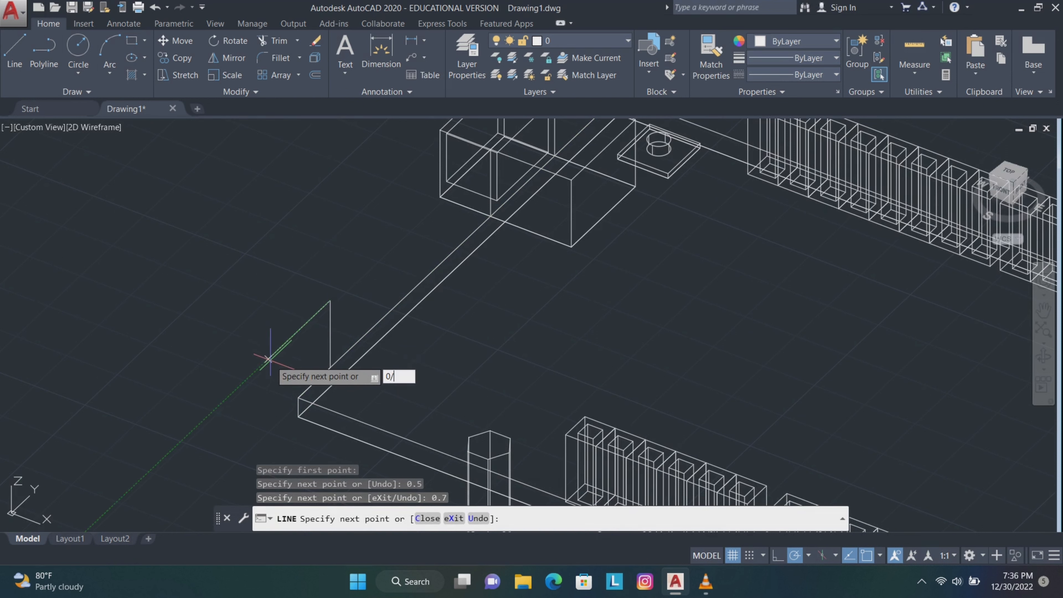
key("Return")
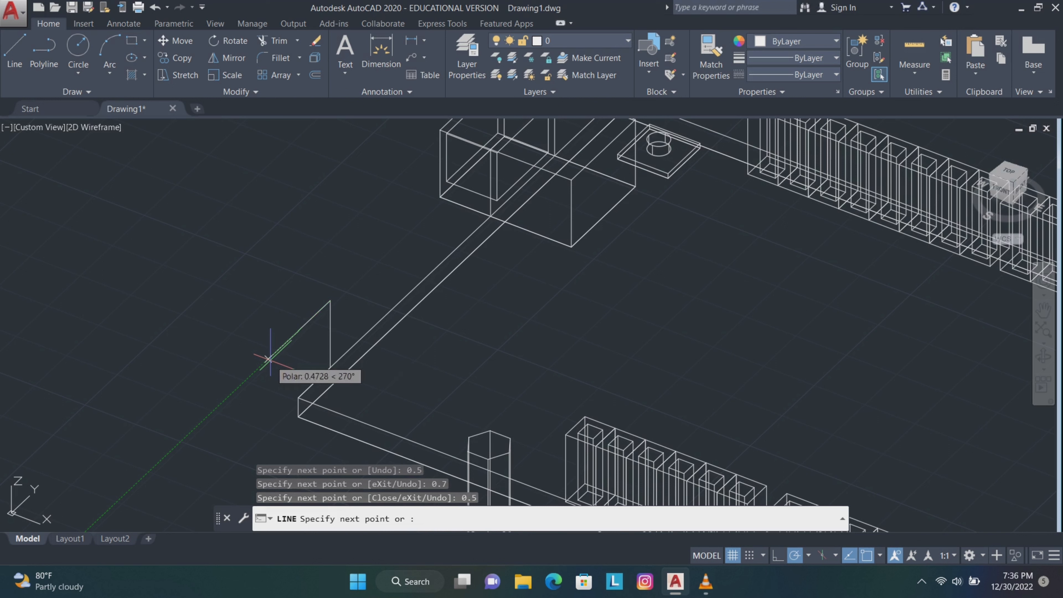
key("Escape")
- Join the upright rectangle's four lines into one polyline
left_click(307, 337)
left_click_drag(306, 337, 285, 393)
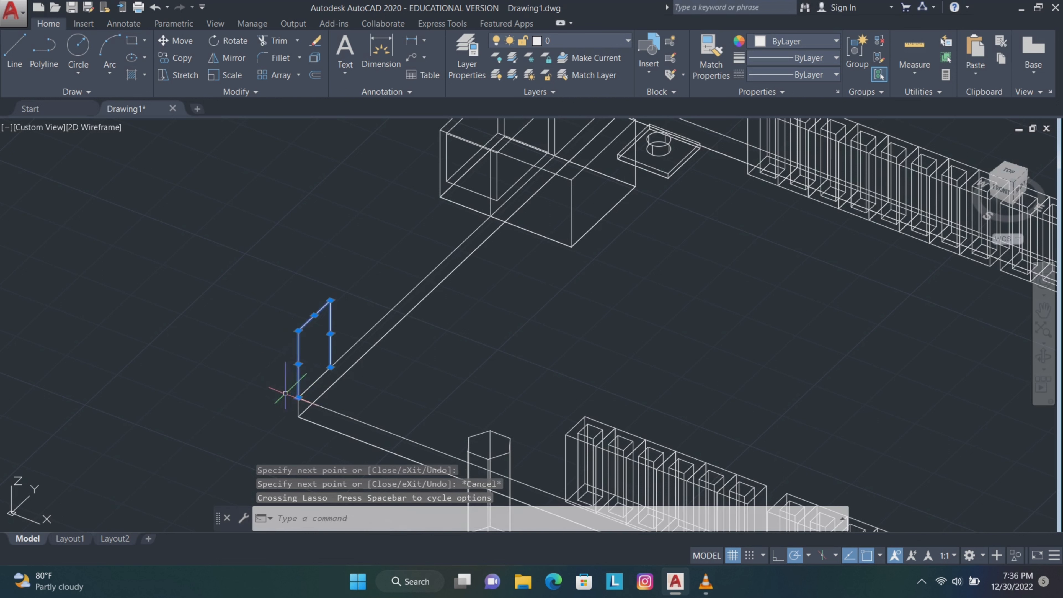
type("j")
key("Return")
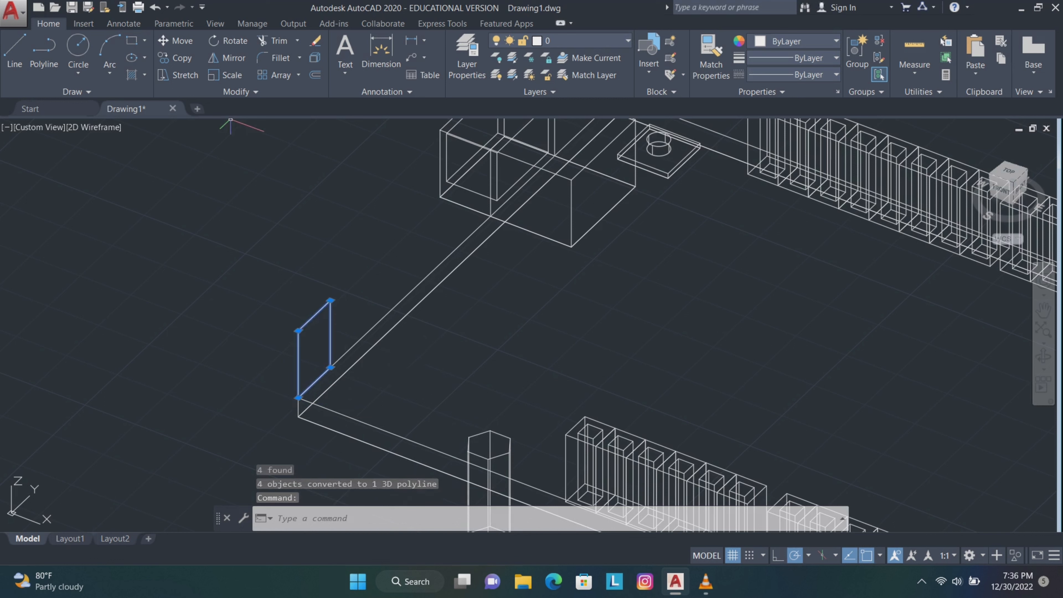
- Move the upright rectangle 0.7 along the slab's short edge in the positive Y direction
type("m")
key("Return")
left_click(412, 404)
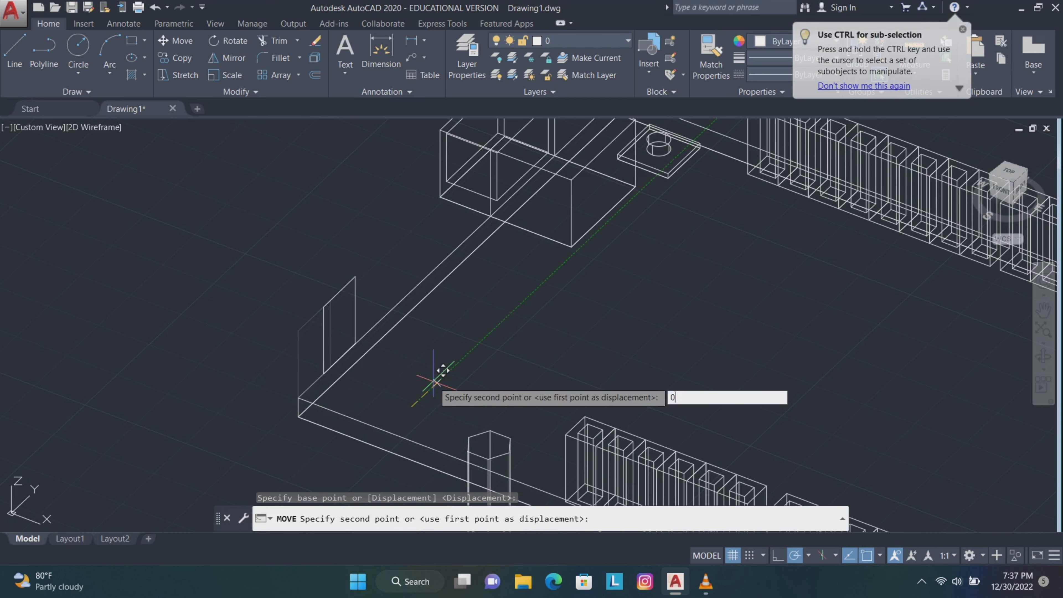
type("0.7")
key("Return")
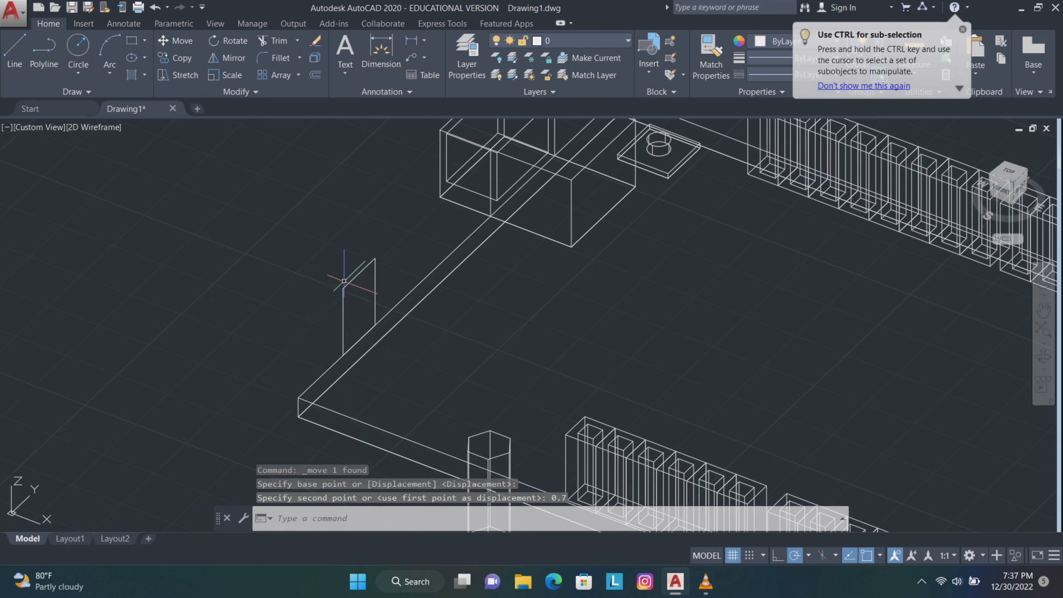
- Extrude the upright rectangle 0.2 outward, away from the slab
left_click(375, 303)
type("ext")
key("Return")
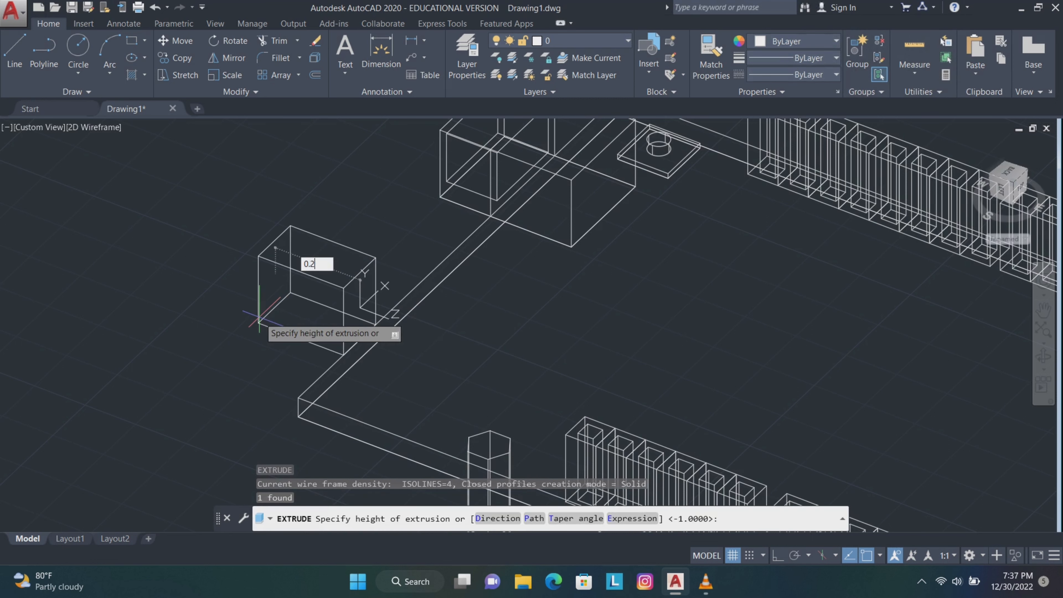
type("0.2")
key("Return")
- Draw a circle of radius 0.25 centred on the midpoint of the upright block's top edge facing the slab
left_click(78, 50)
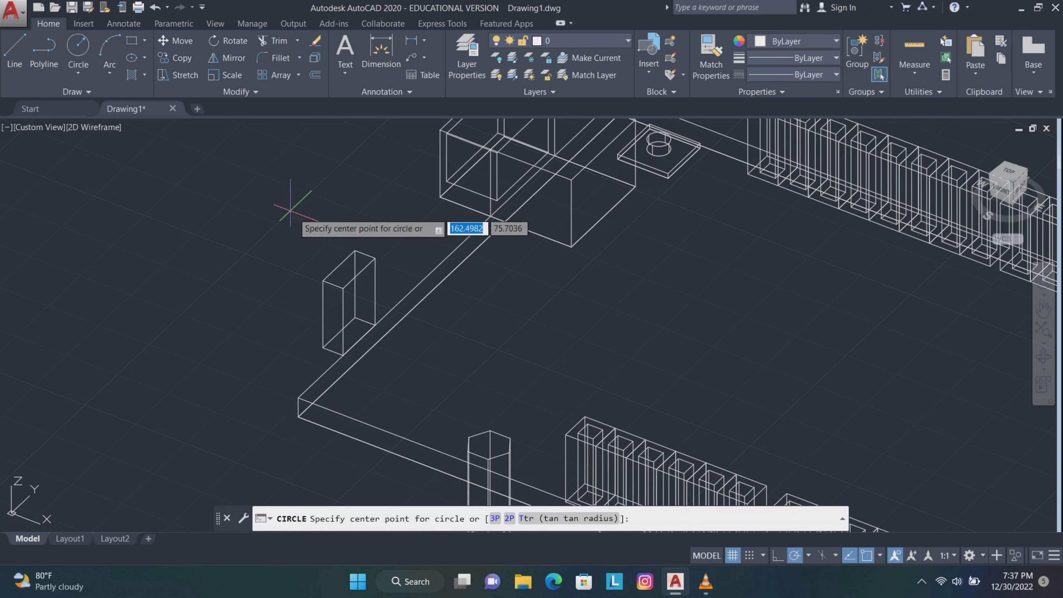
left_click(359, 273)
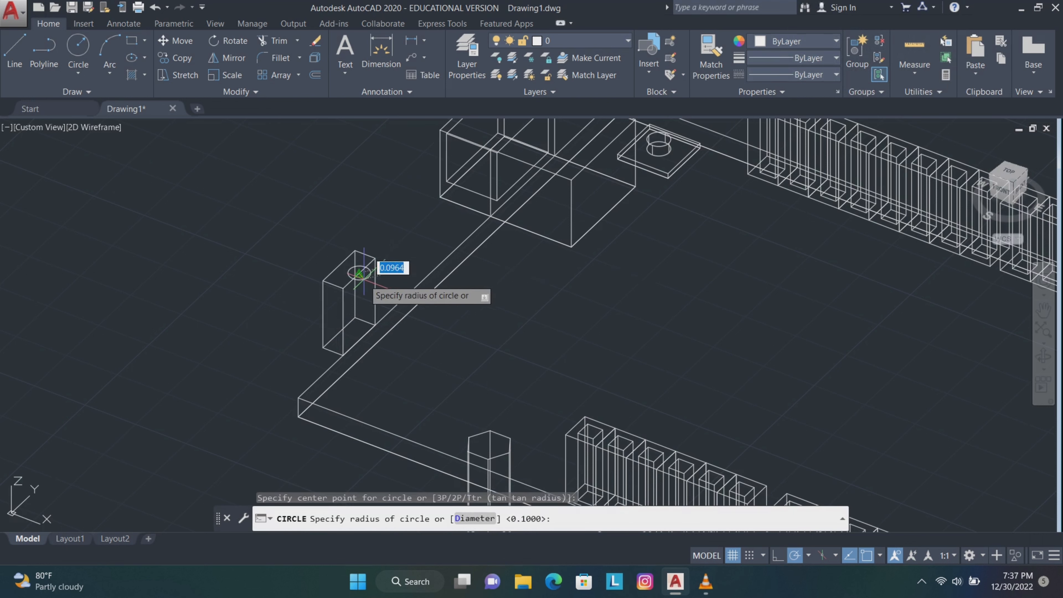
type("0.2")
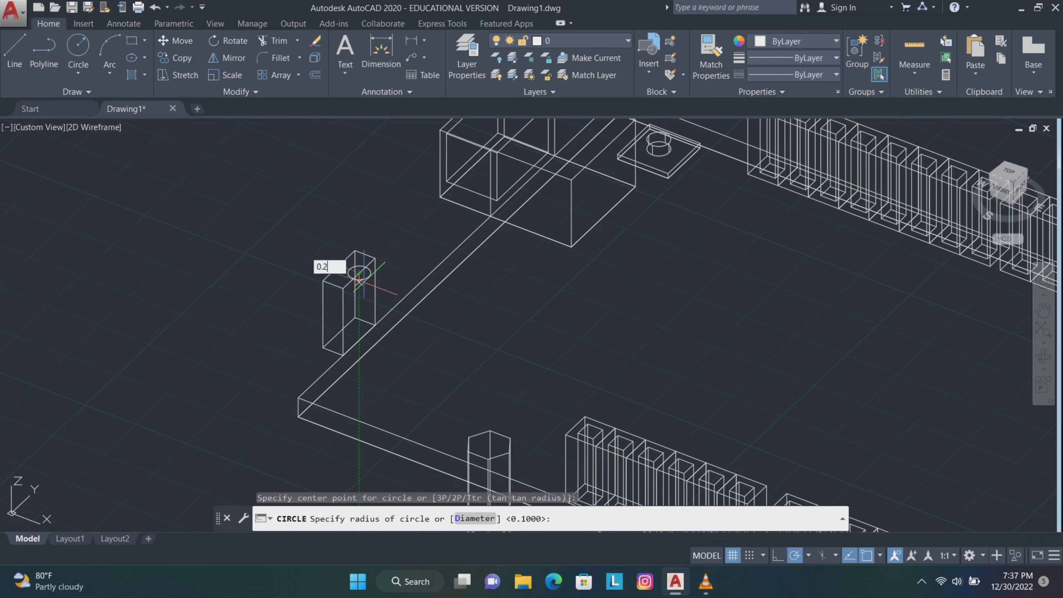
type("5")
key("Return")
- Rotate the 0.25-radius circle in 3D about its centre so it stands upright in the block's inner face
left_click(373, 288)
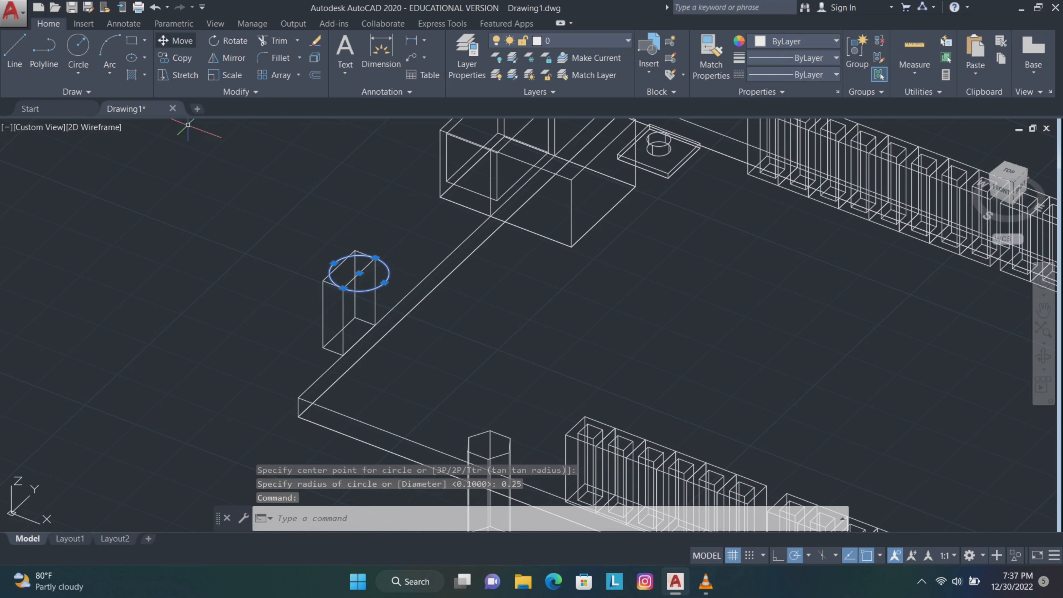
type("3D")
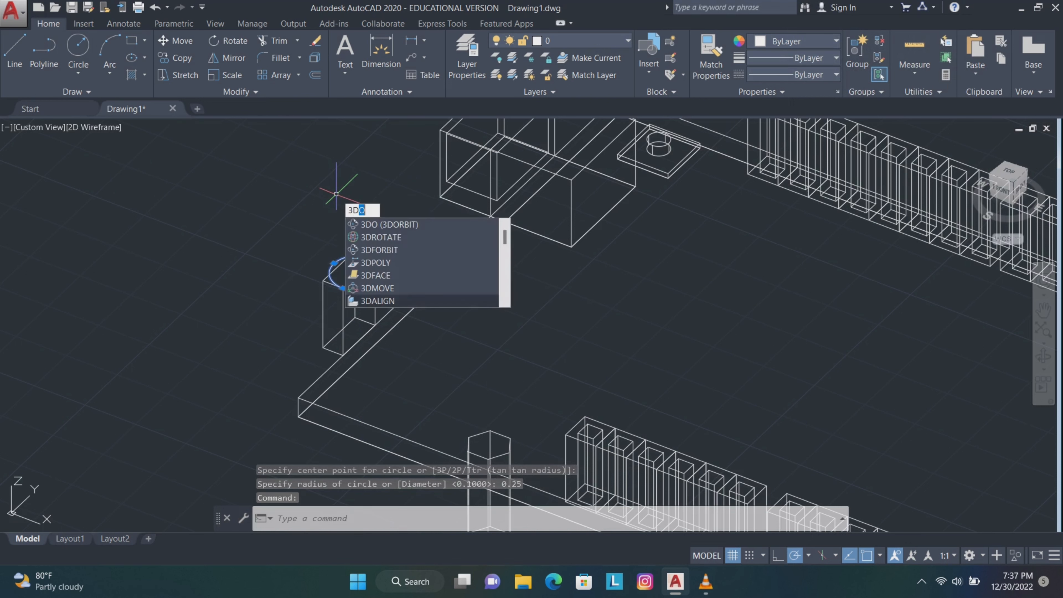
left_click(361, 238)
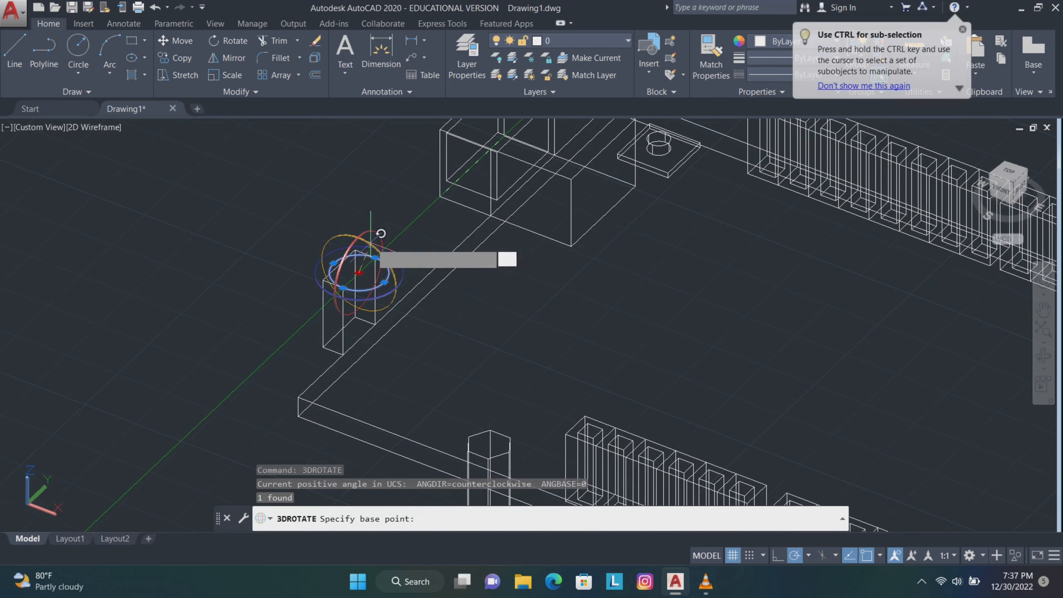
left_click(359, 272)
left_click(330, 158)
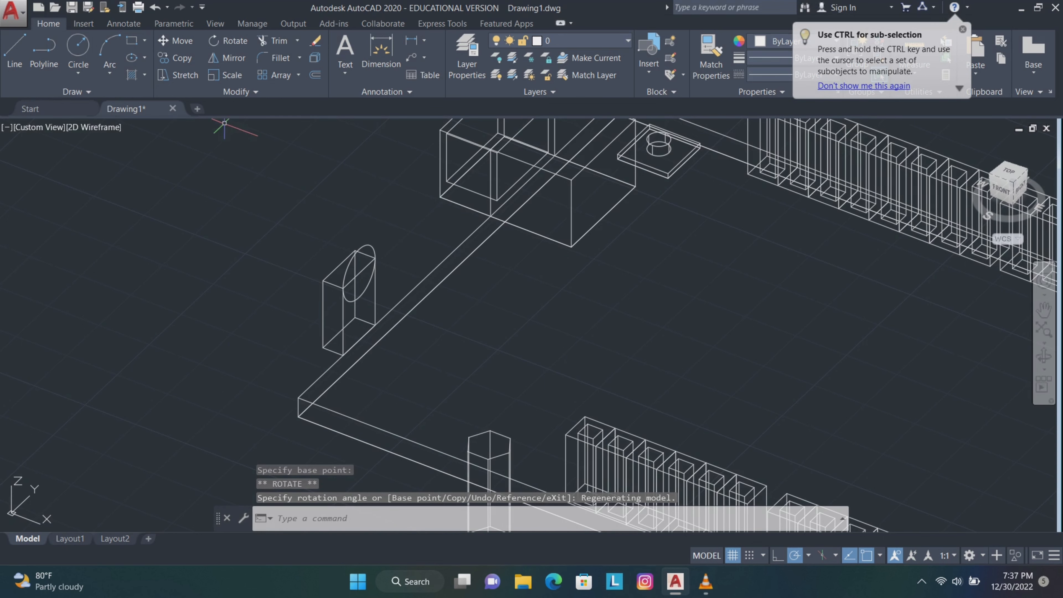
- Move the upright circle down by its lowest point onto the midpoint of the block face's bottom edge
left_click(360, 246)
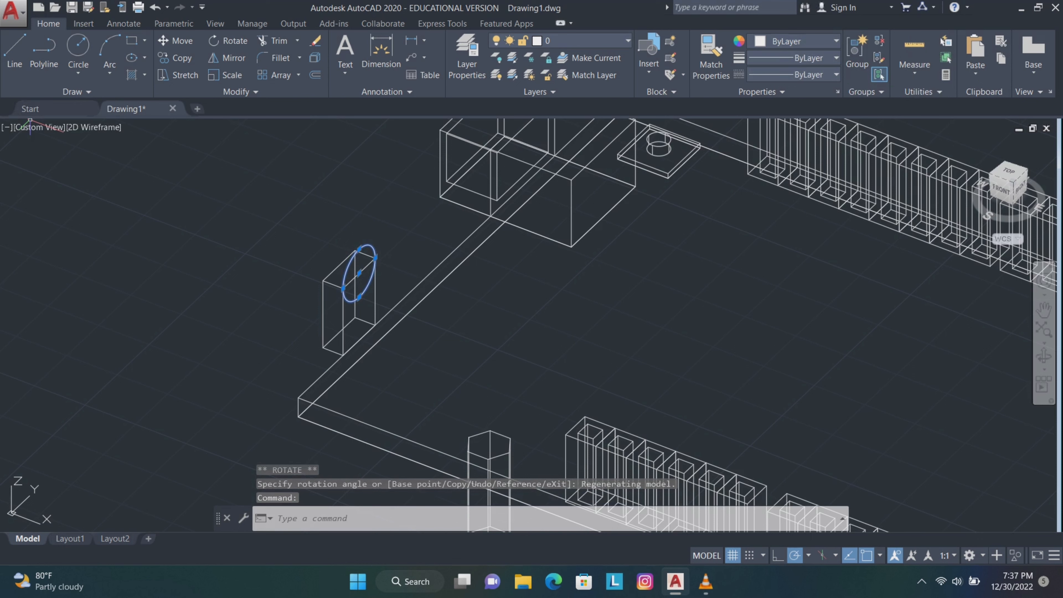
left_click(178, 41)
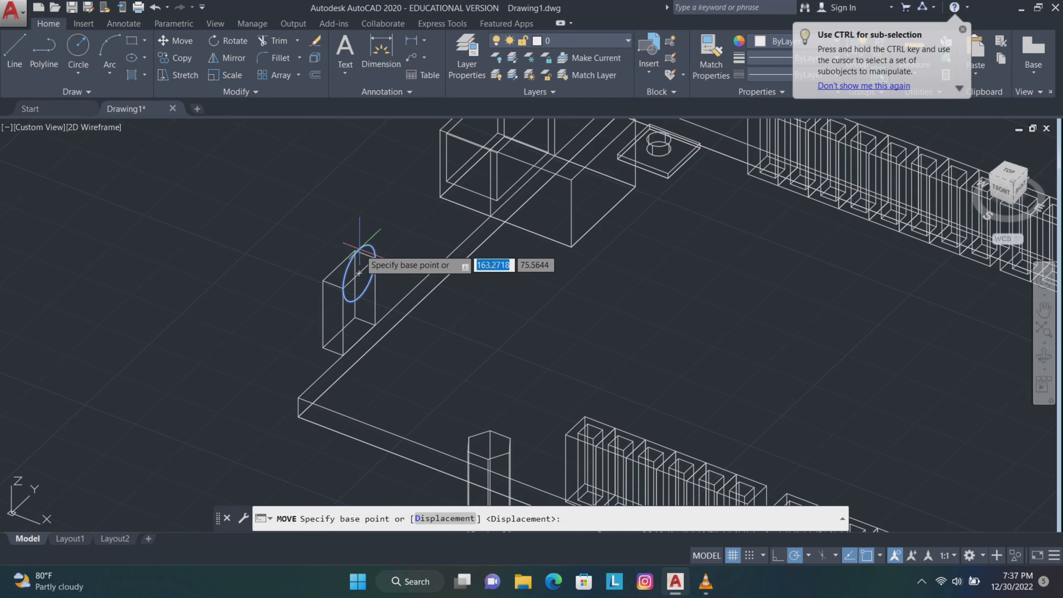
left_click(356, 298)
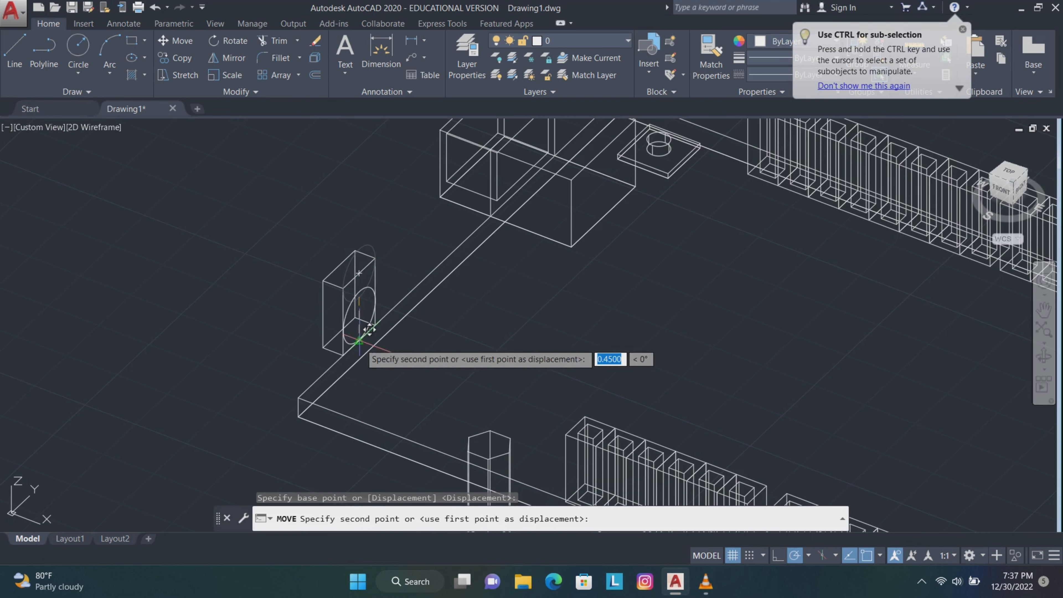
left_click(360, 343)
- Extrude the upright circle 1 unit inward over the slab
left_click(363, 289)
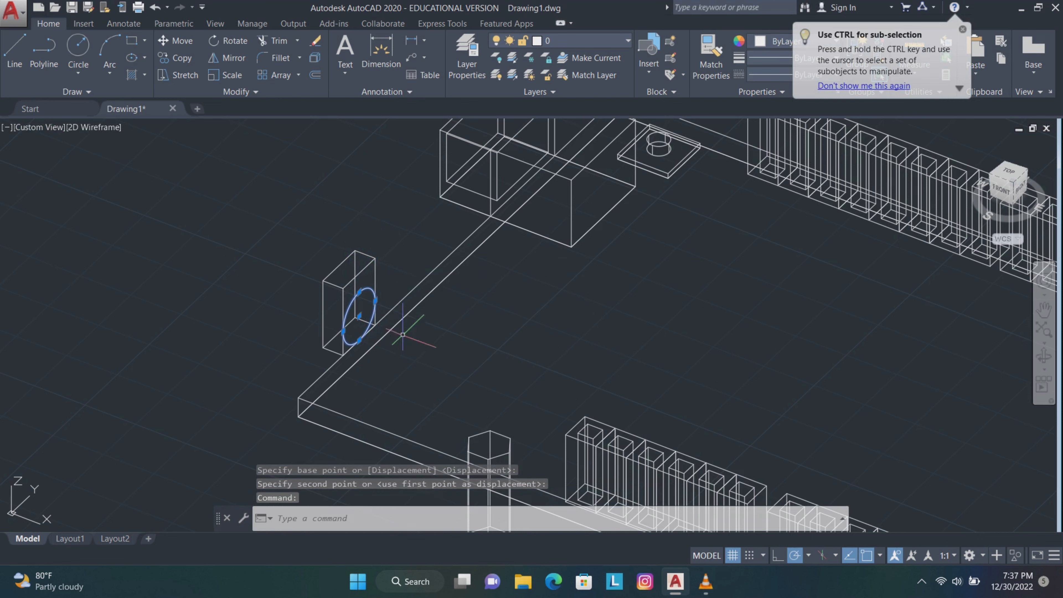
type("ext")
key("Return")
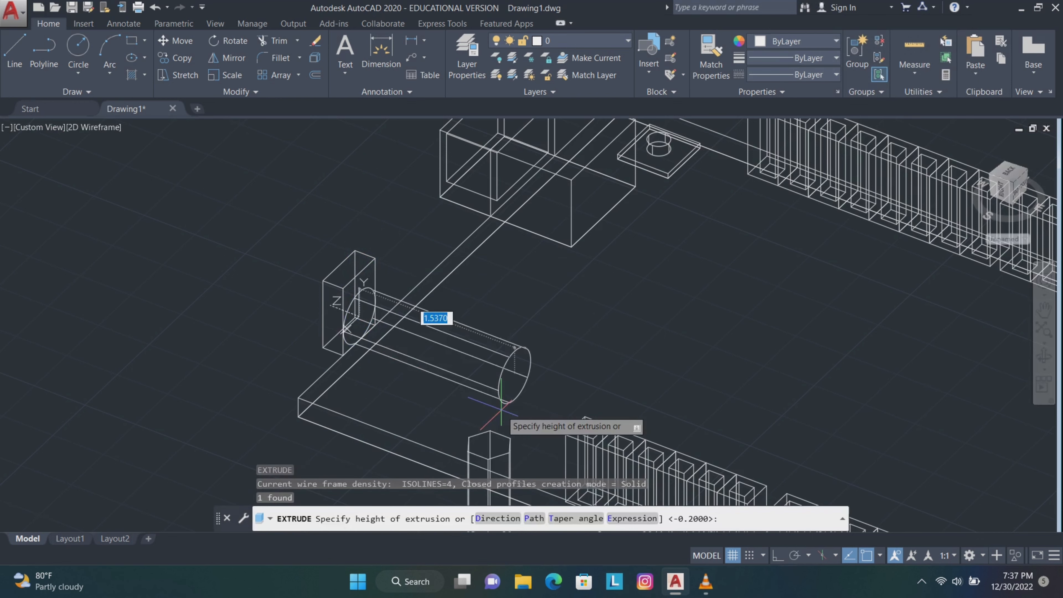
key("Return")
- Draw a circle of radius 0.15 at the centre of the cylinder's end that touches the block
middle_click_drag(728, 356, 816, 372, "shift")
scroll(623, 316, "up", 2)
left_click(79, 46)
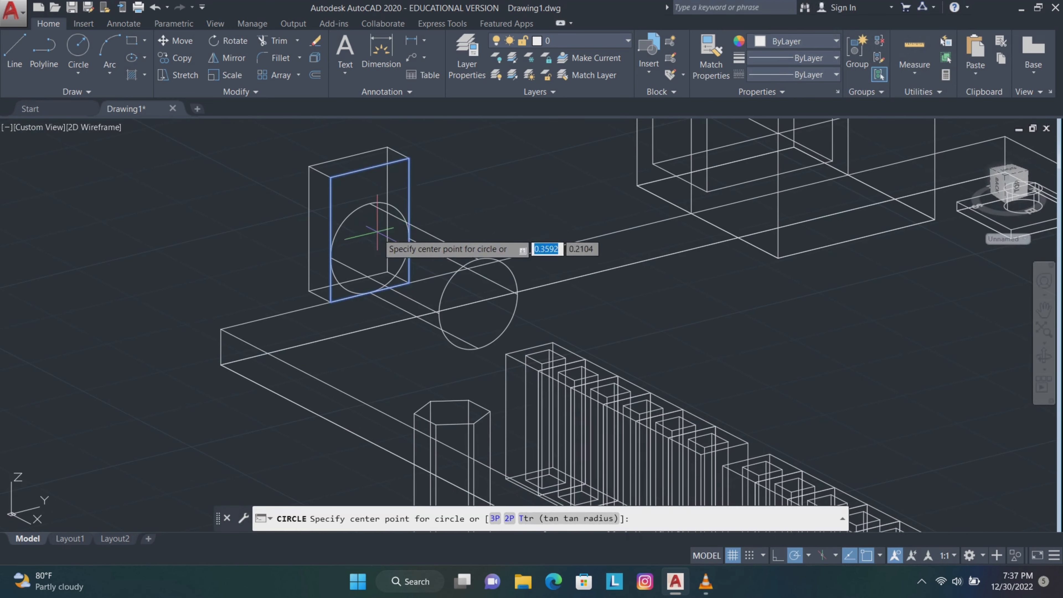
left_click(370, 248)
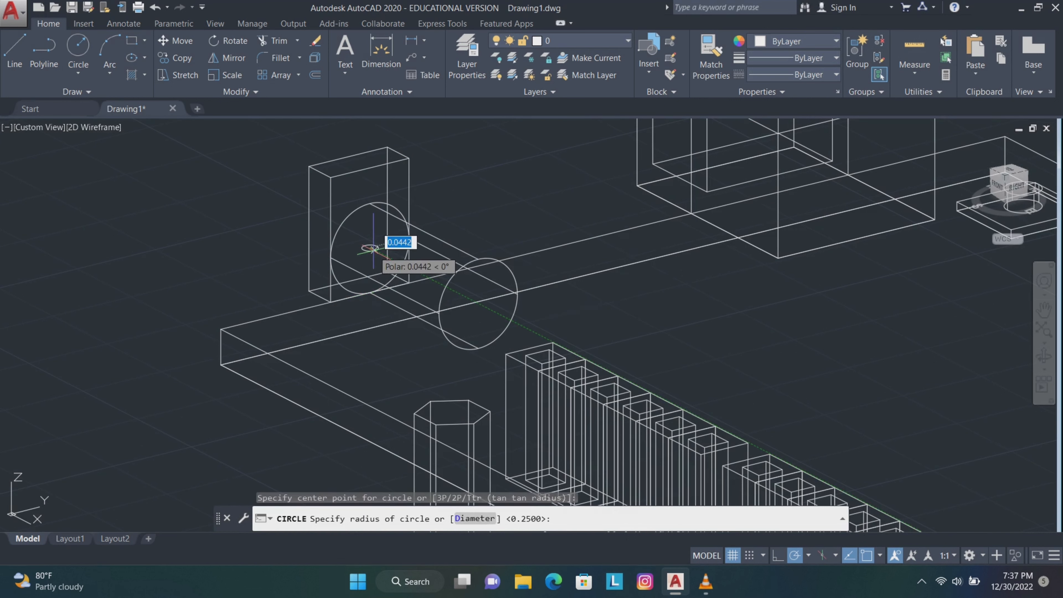
type("0.15")
key("Return")
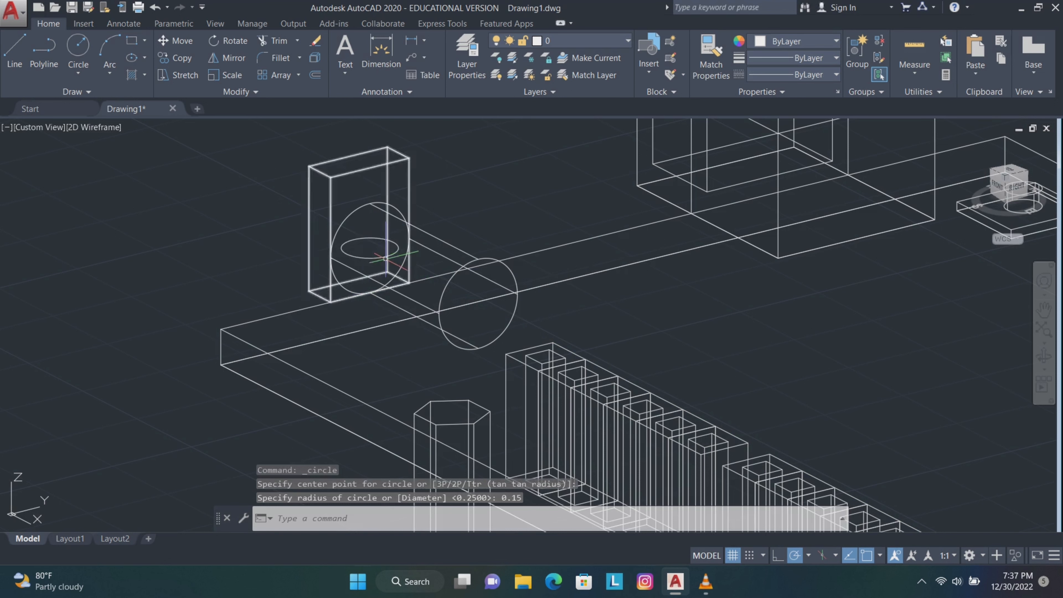
- Rotate the 0.15-radius circle in 3D about its centre so it stands upright, concentric with the cylinder's end
key("Down")
key("Return")
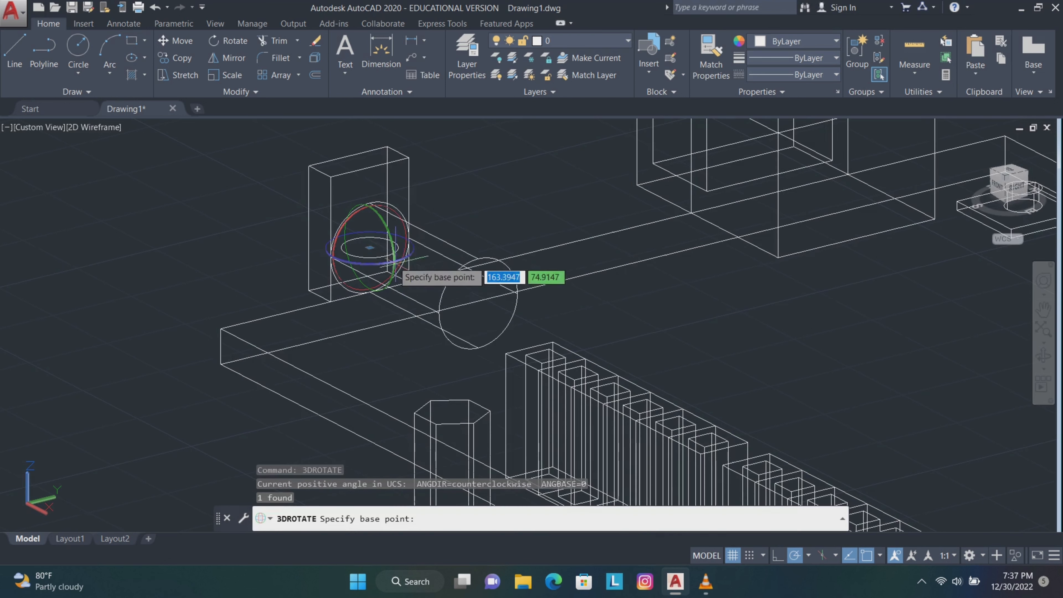
left_click(369, 247)
key("Return")
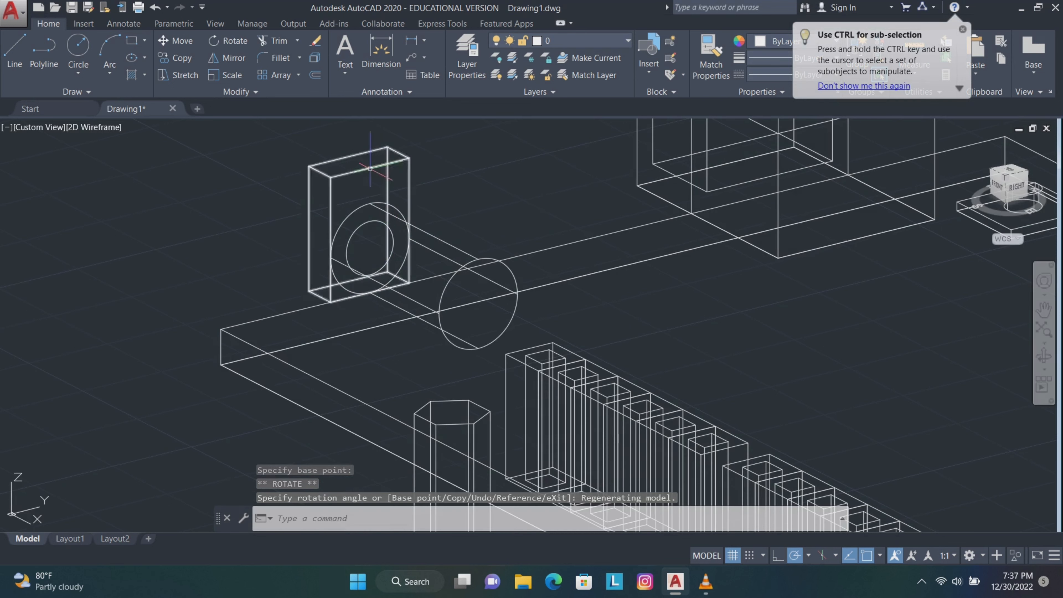
- Extrude the 0.15-radius circle 1 unit outward through the block, away from the slab
type("ext")
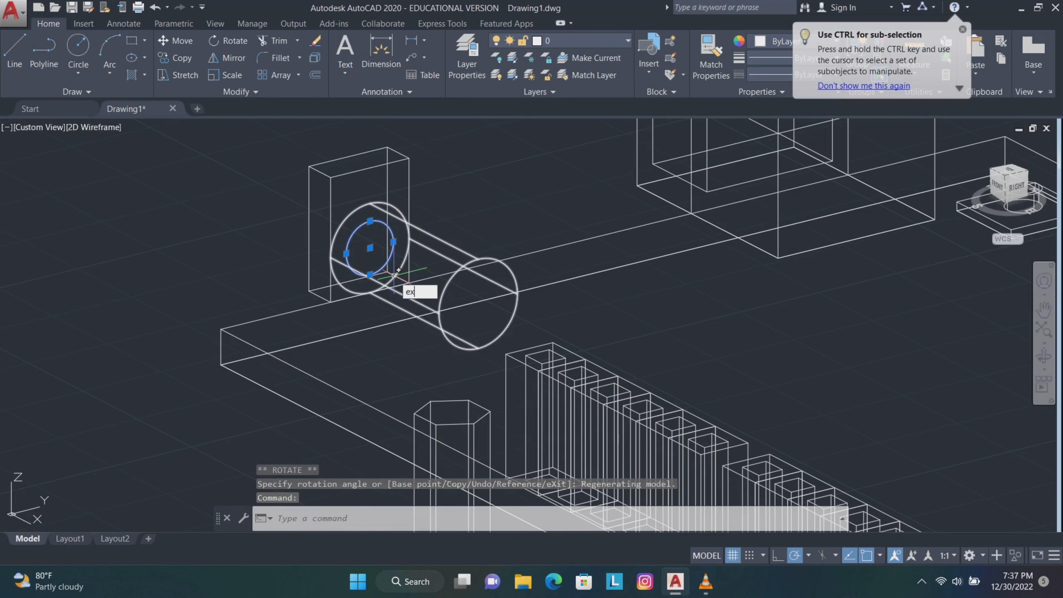
key("Return")
type("1")
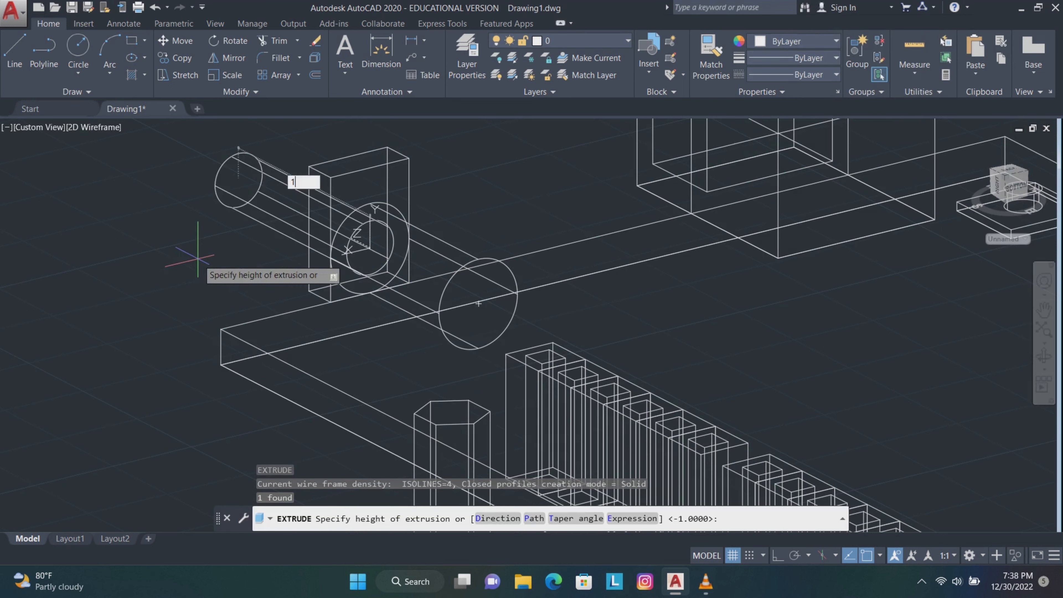
key("Return")
- Show the model in the Realistic visual style and move the thin cylinder 0.5 in the positive X direction, into the larger cylinder
left_click(94, 126)
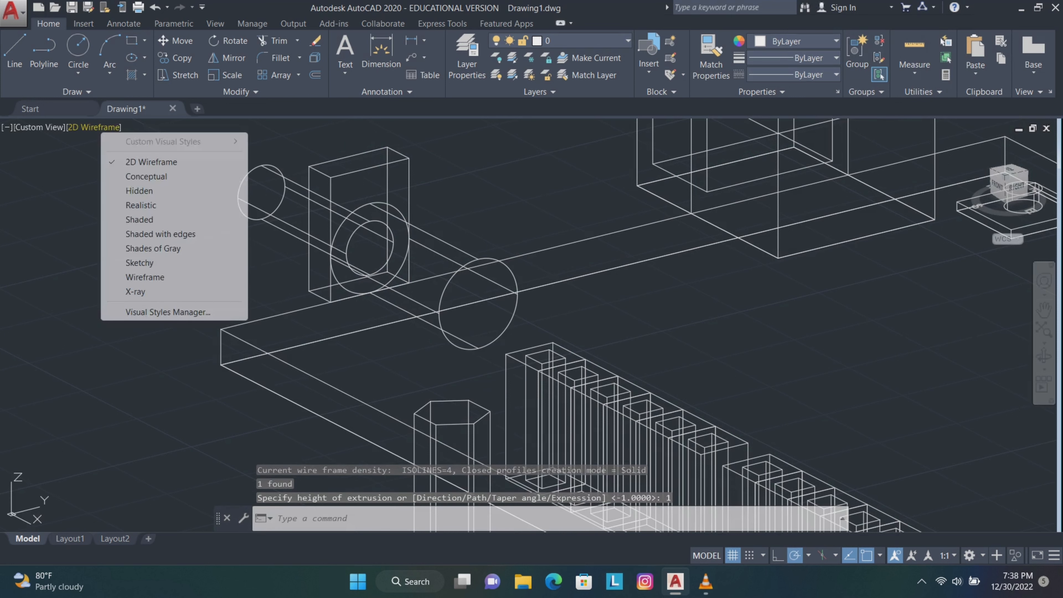
left_click(138, 207)
left_click(267, 194)
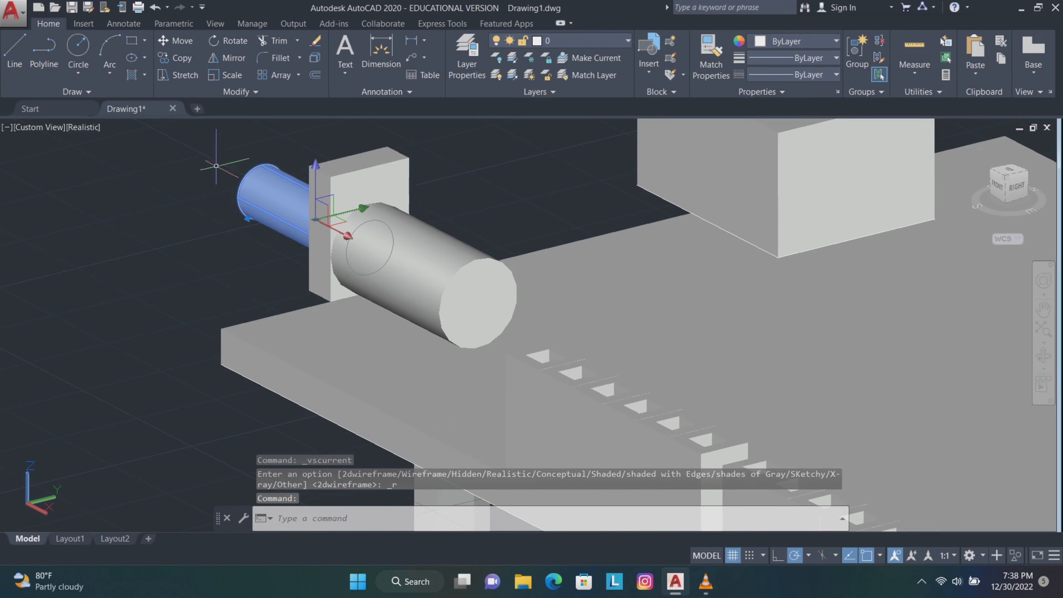
left_click(176, 40)
left_click(87, 205)
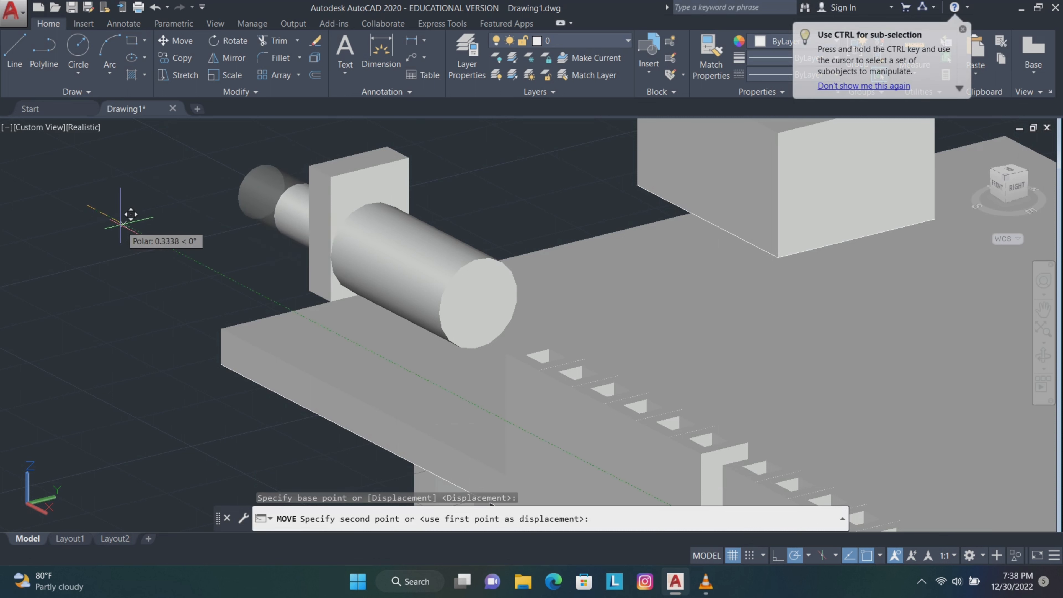
type("0.5")
key("Return")
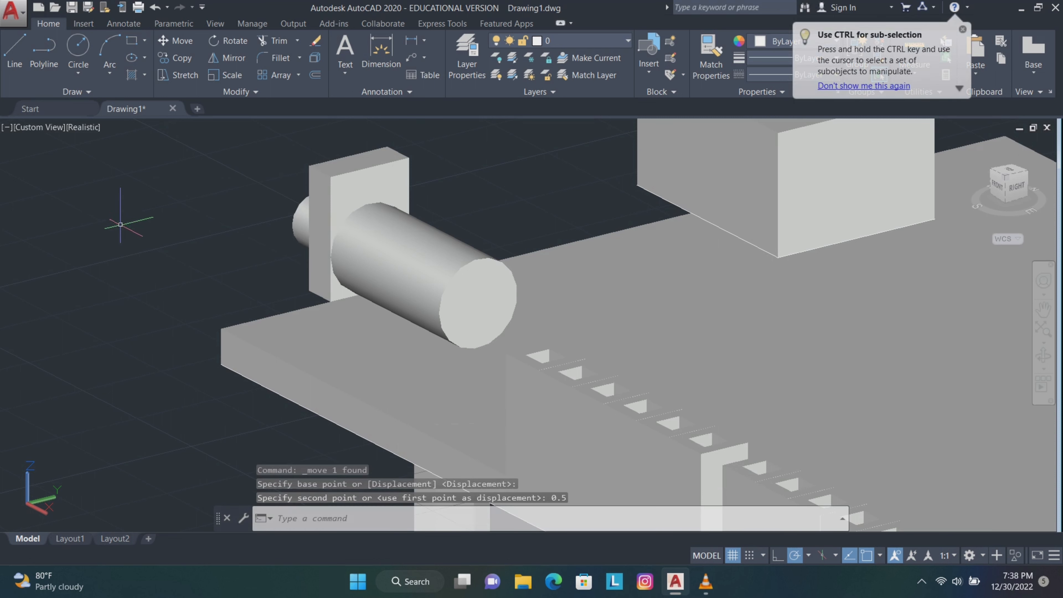
- Subtract the thin cylinder from the upright block and larger cylinder to bore a round hole
type("SU")
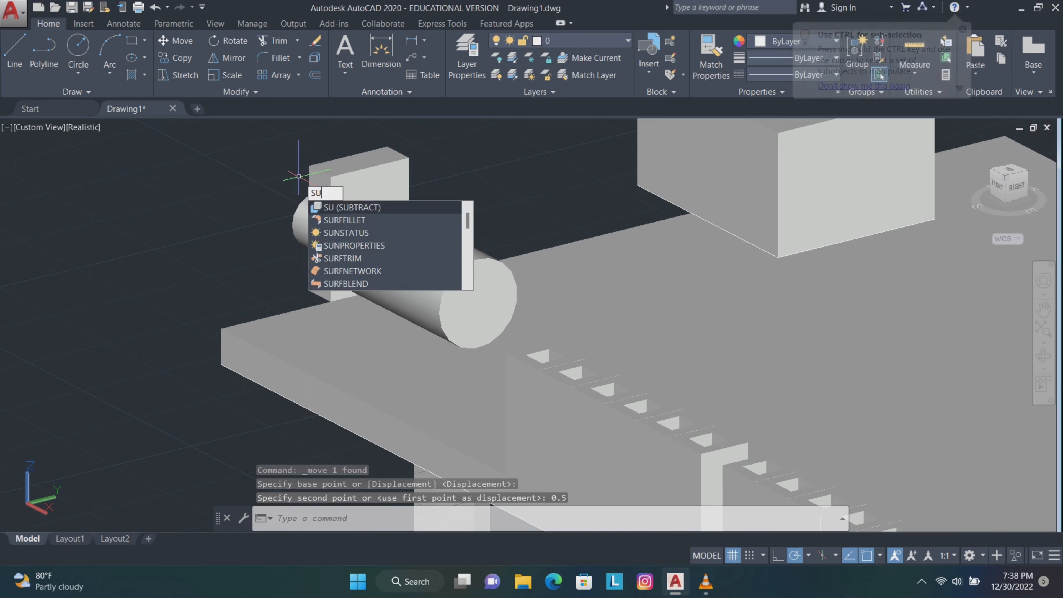
key("Return")
left_click(356, 225)
key("Return")
left_click(303, 216)
key("Return")
key("Escape")
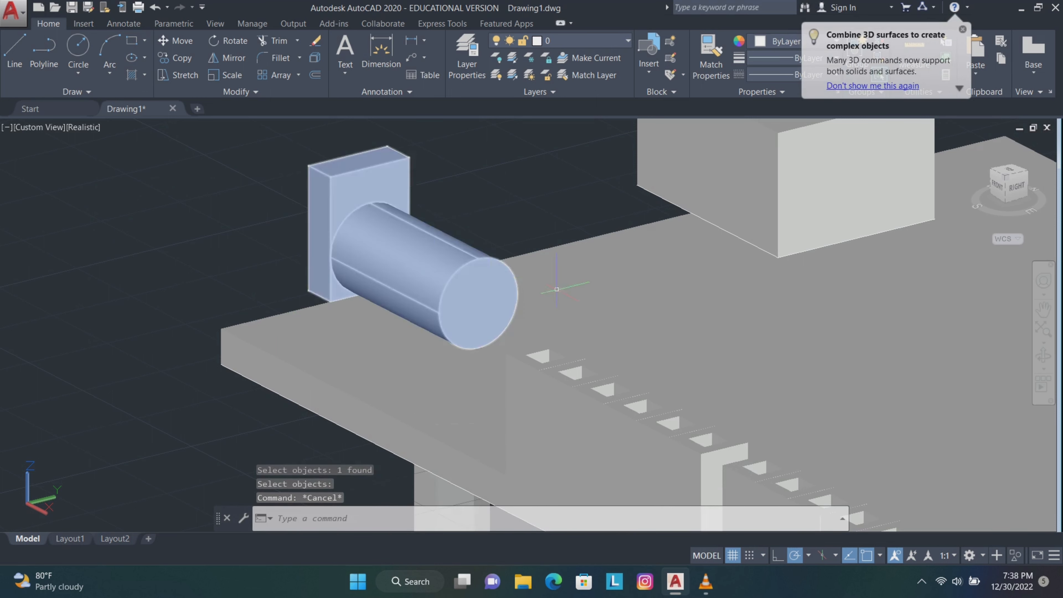
- View the bored connector from the front and return the display to the 2D Wireframe visual style
left_click(1043, 355)
left_click_drag(452, 352, 686, 347)
scroll(725, 275, "down", 2)
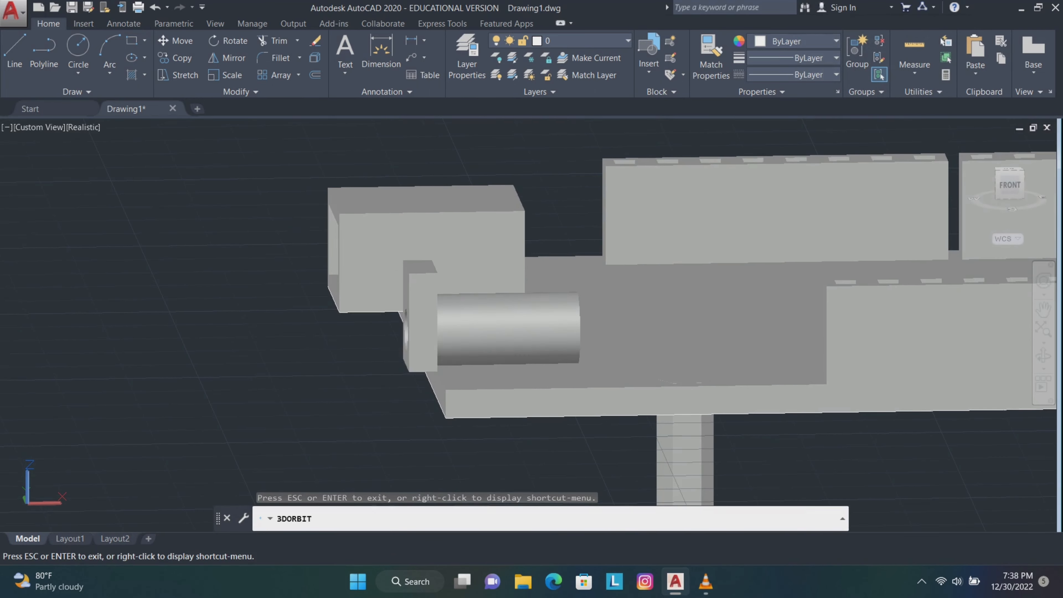
key("Escape")
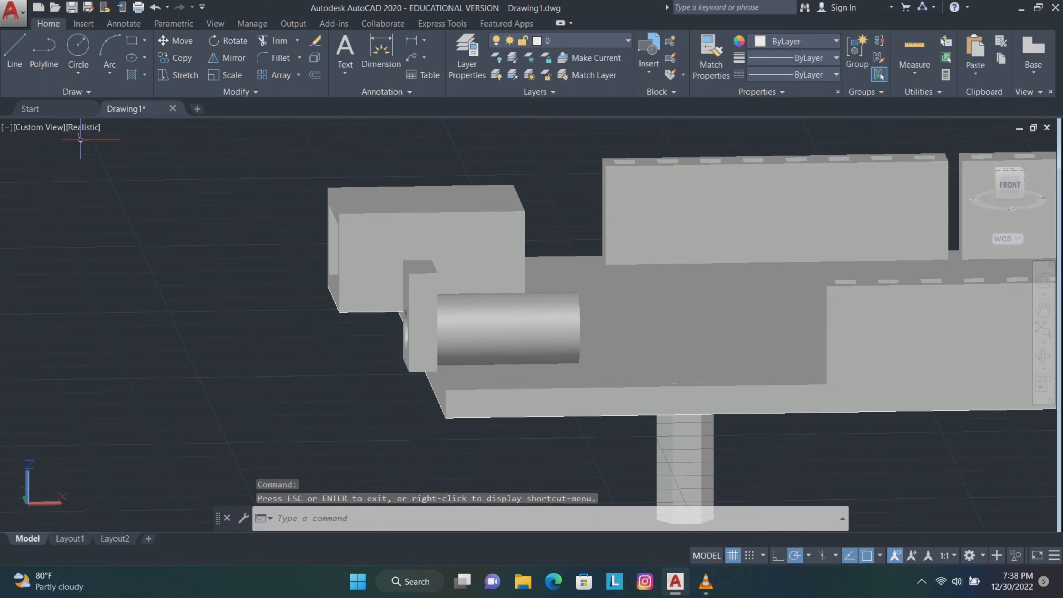
left_click(85, 128)
left_click(125, 162)
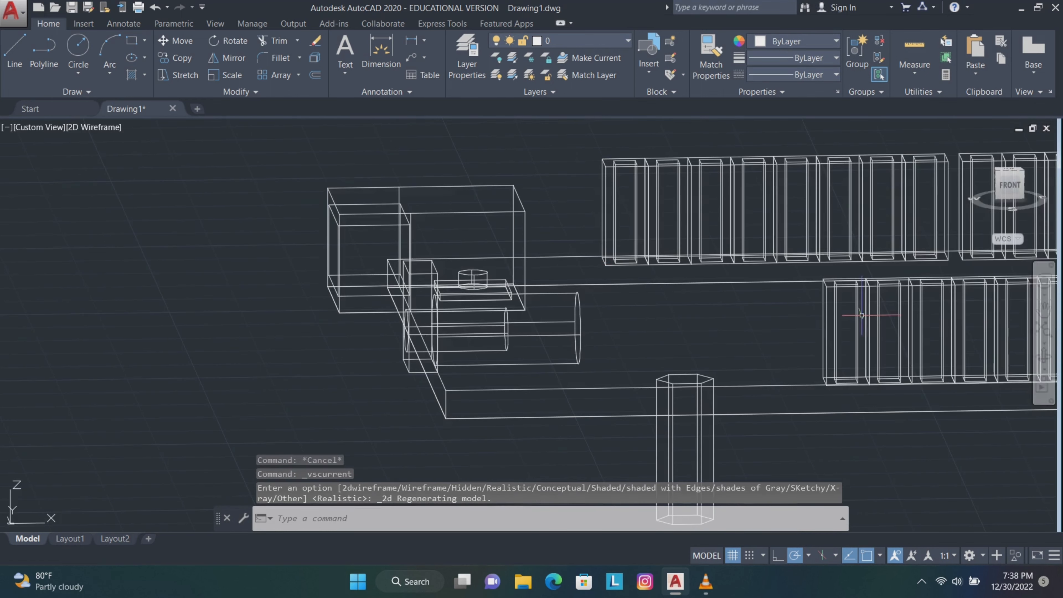
- Move the entire circuit board model next to the other parts, just above the curved chassis plates
middle_click_drag(1027, 335, 743, 266, "shift")
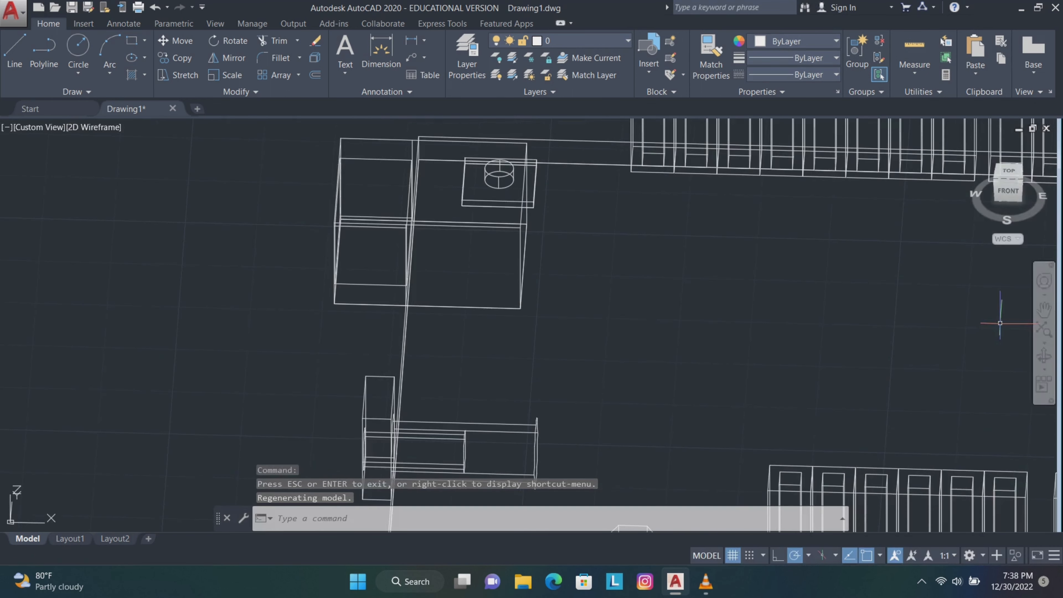
left_click(1043, 310)
scroll(747, 254, "down", 5)
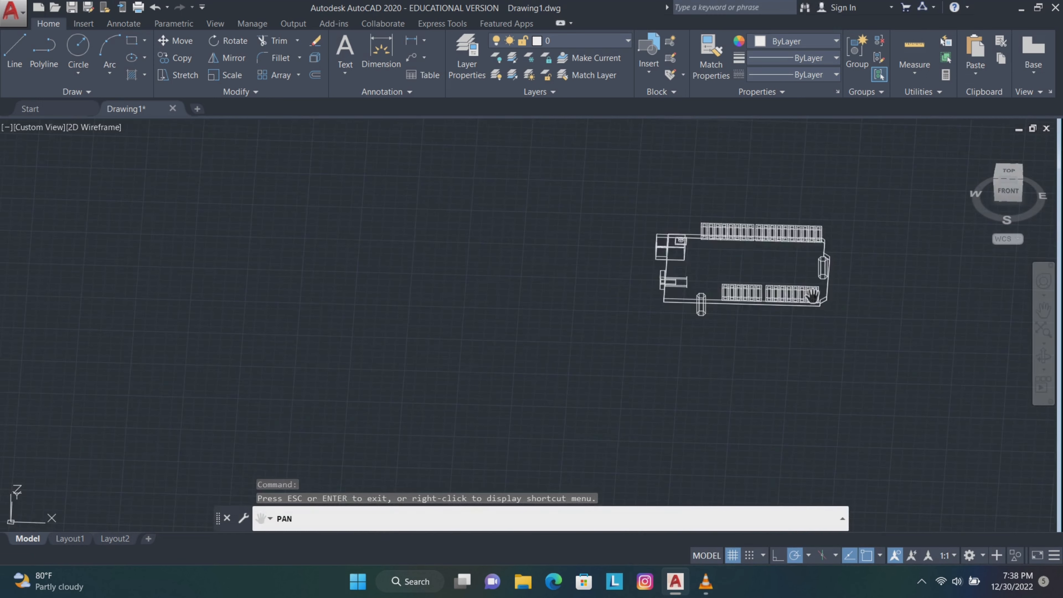
key("Escape")
mouse_move(925, 147)
left_mouse_down()
mouse_move(570, 135)
mouse_move(740, 387)
mouse_move(916, 330)
left_mouse_up()
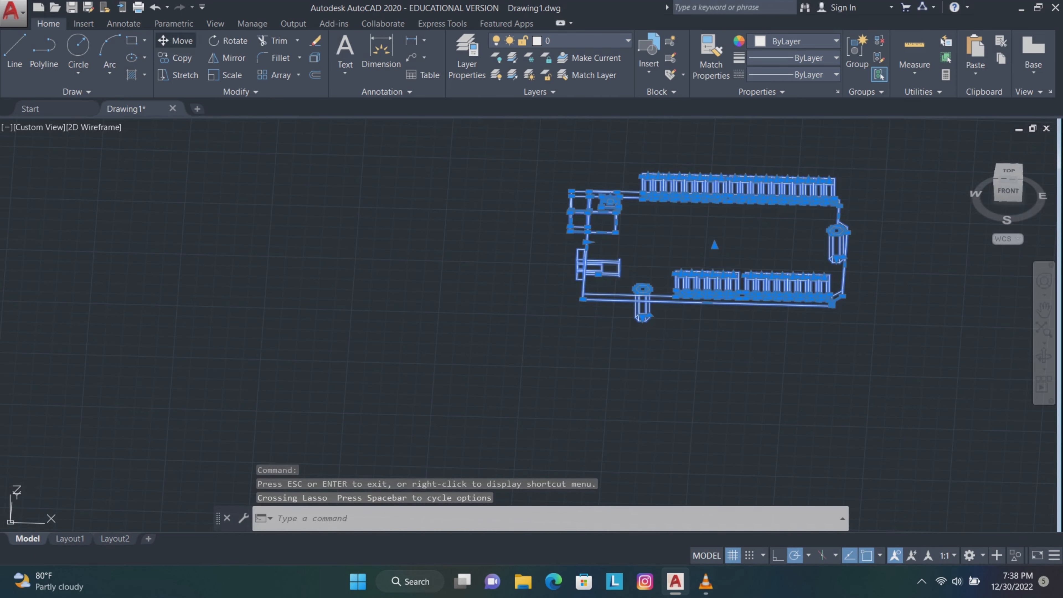
key("m")
key("Return")
scroll(618, 325, "down", 5)
left_click(790, 393)
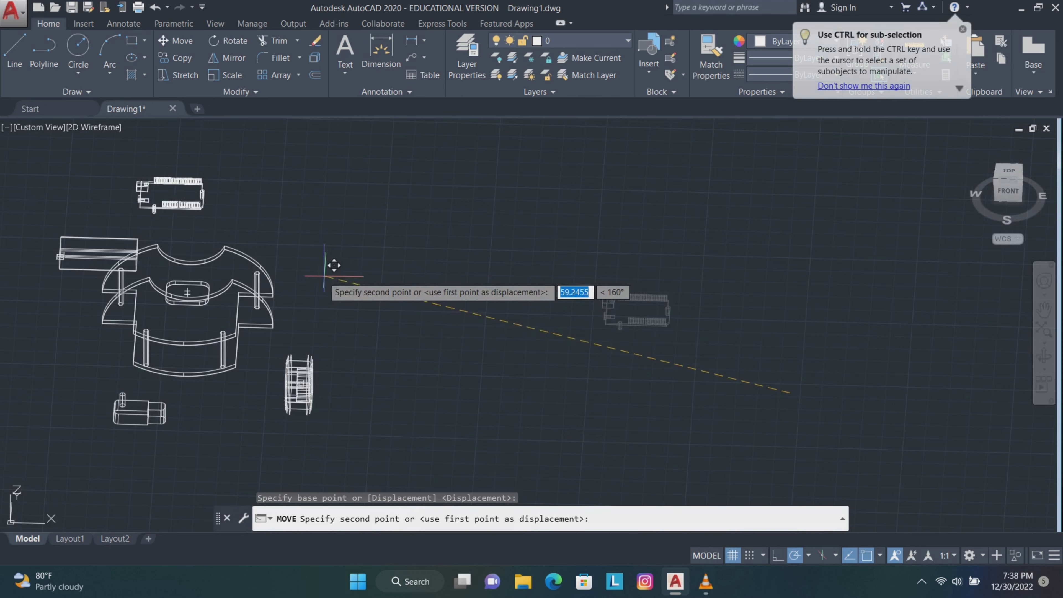
left_click(335, 282)
key("Escape")
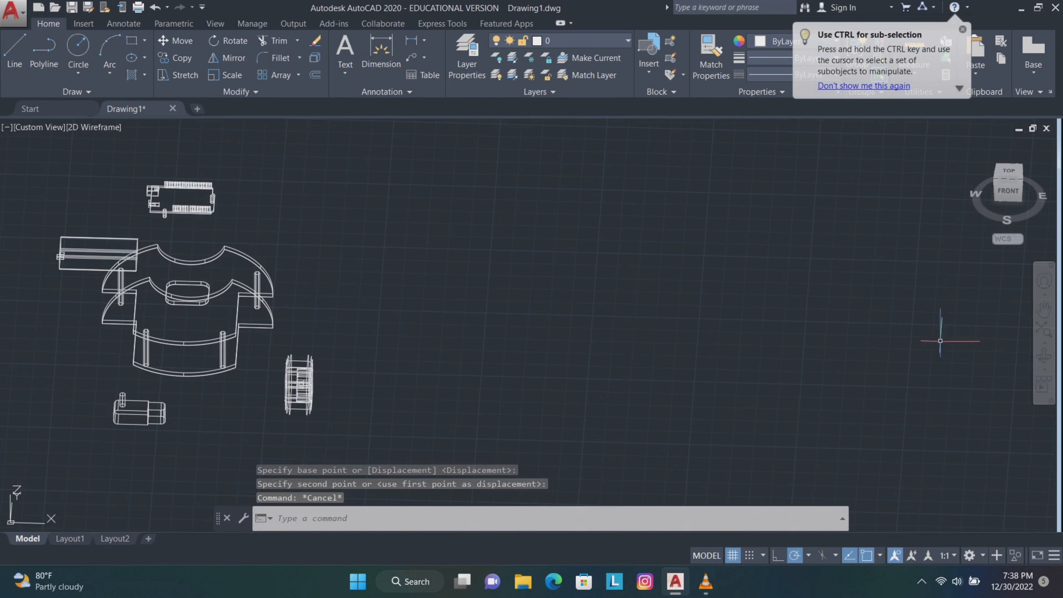
- Bring an empty area of the drawing, away from the existing parts, into view
left_click(1043, 357)
left_click_drag(347, 303, 361, 301)
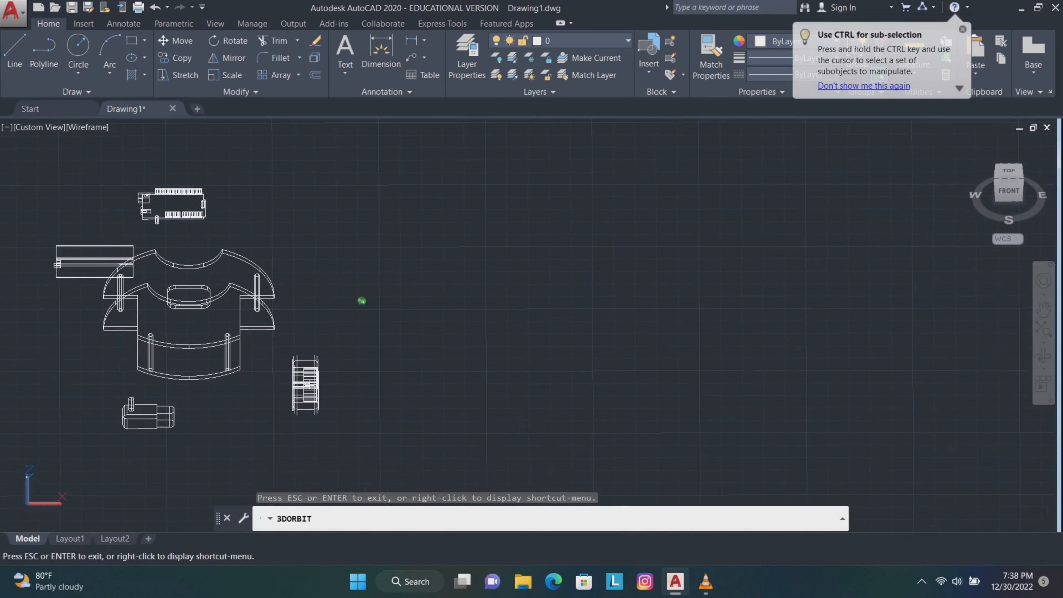
key("Escape")
left_click(1044, 309)
left_click_drag(866, 335, 382, 243)
key("Escape")
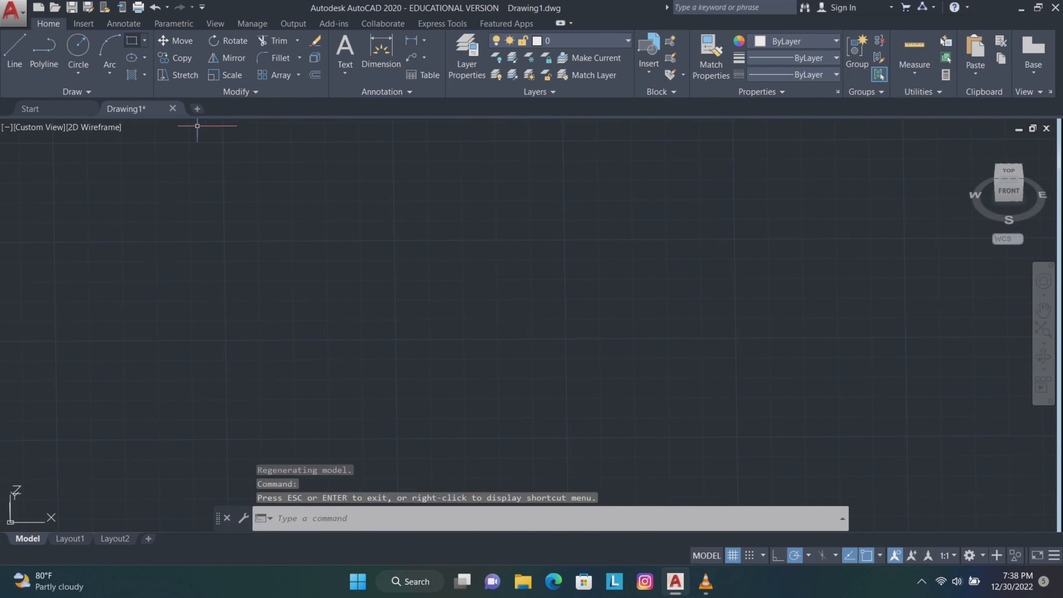
- Draw a 4 by 4 rectangle in the empty area of the drawing
type("rec")
key("Return")
left_click(282, 280)
type("4")
key("Tab")
key("Return")
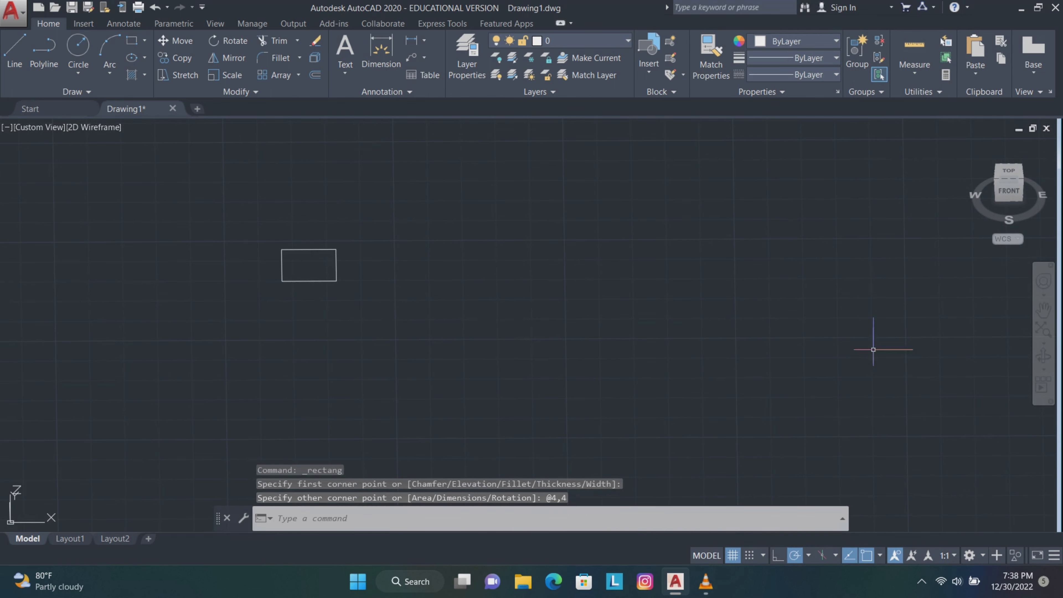
- Presspull the 4 by 4 rectangle to a height of 0.2 to form a thin square plate
left_click(1043, 357)
key("Escape")
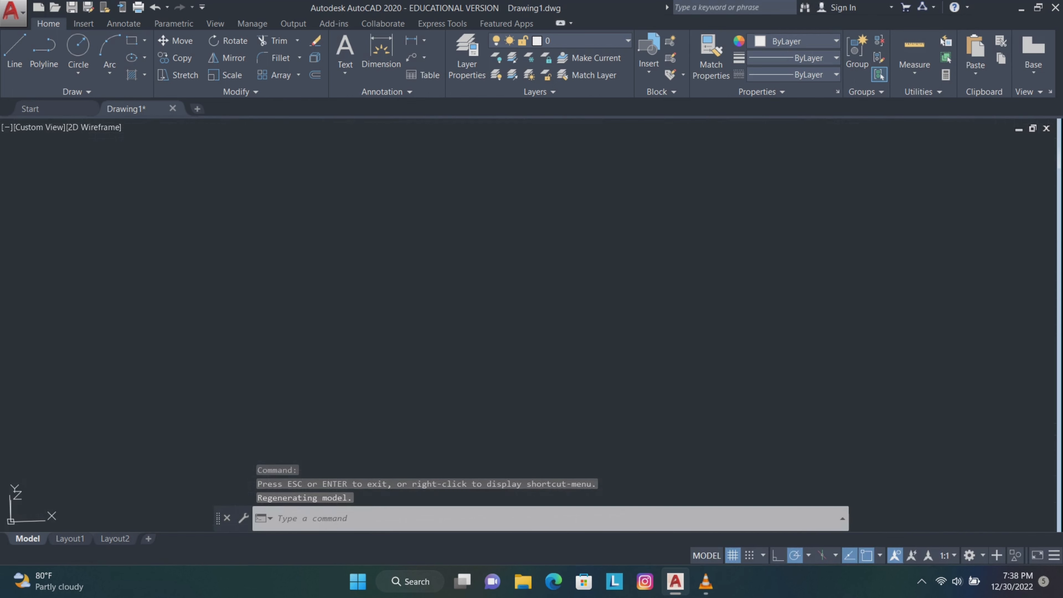
left_click(1044, 310)
left_click_drag(532, 288, 445, 284)
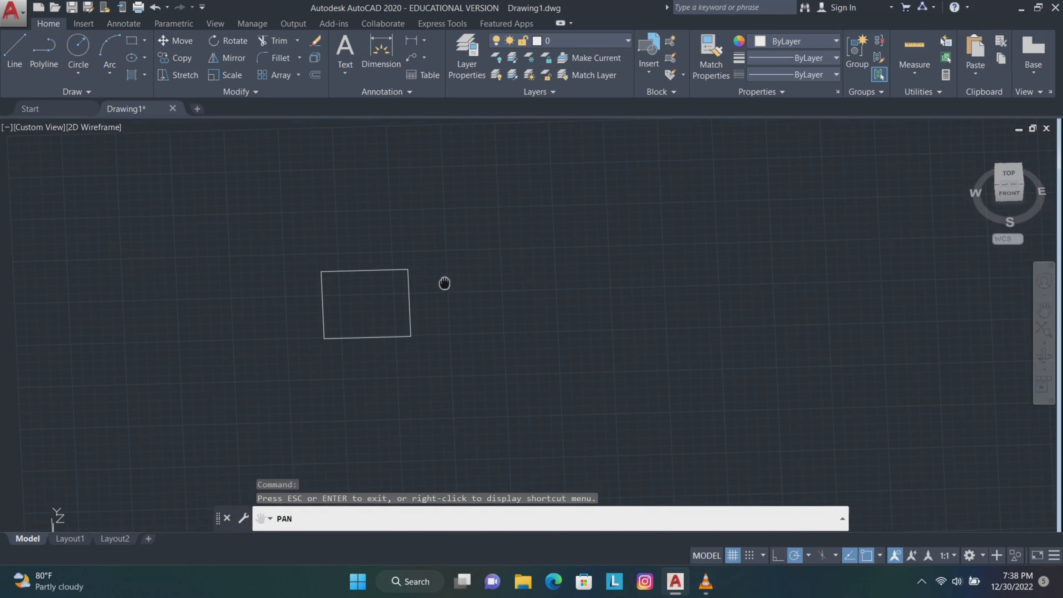
middle_click_drag(866, 372, 824, 352, "shift")
type("resspull")
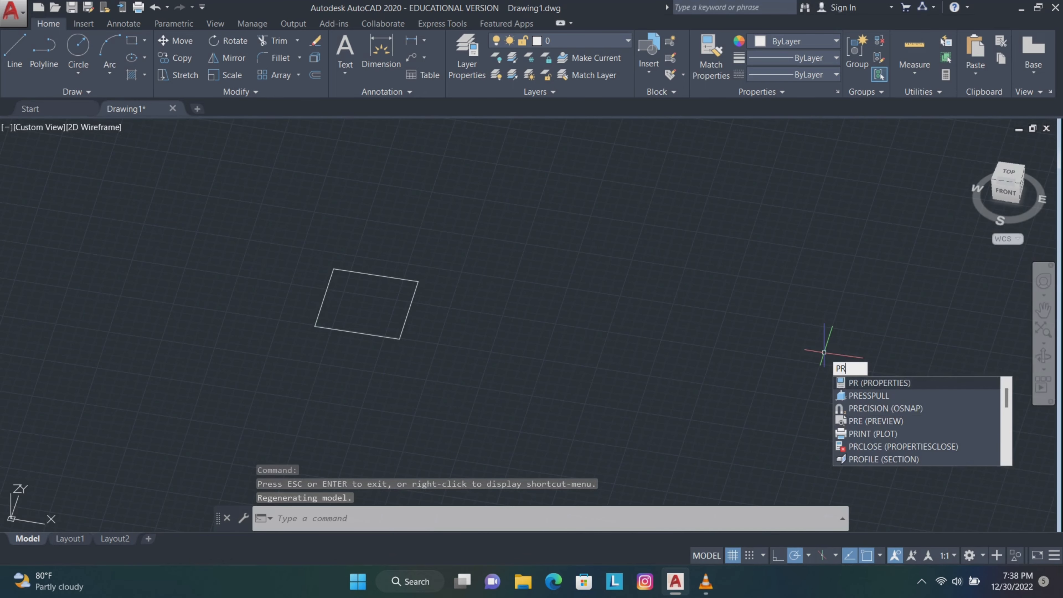
key("Return")
left_click(363, 299)
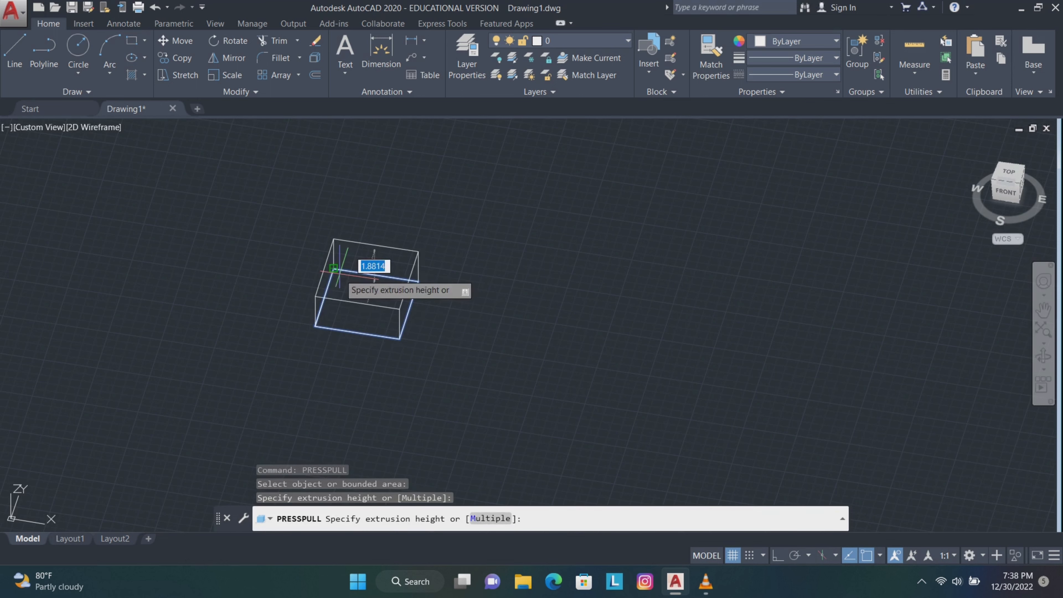
type("0.2")
key("Return")
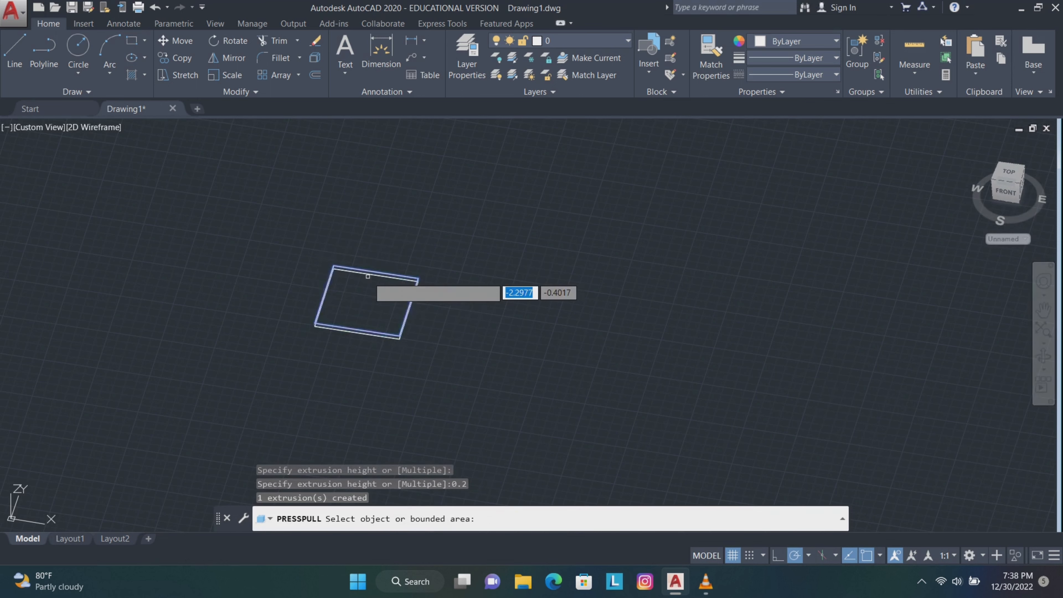
scroll(368, 279, "up", 4)
key("Return")
- Draw a six-sided polygon inscribed in a circle of radius 0.2, centred on the plate's front-right upper corner
type("pol")
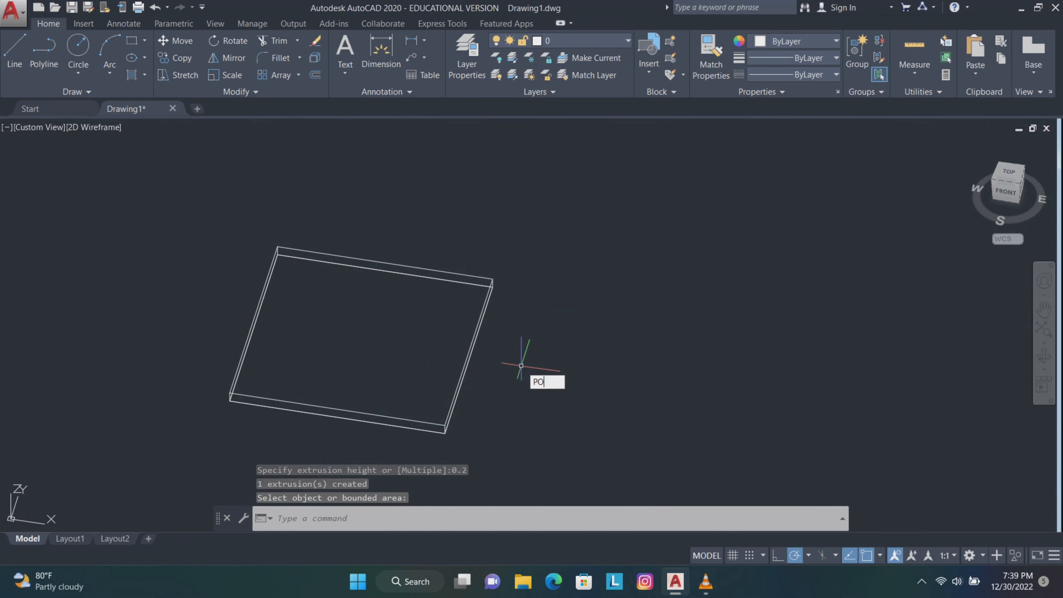
key("Return")
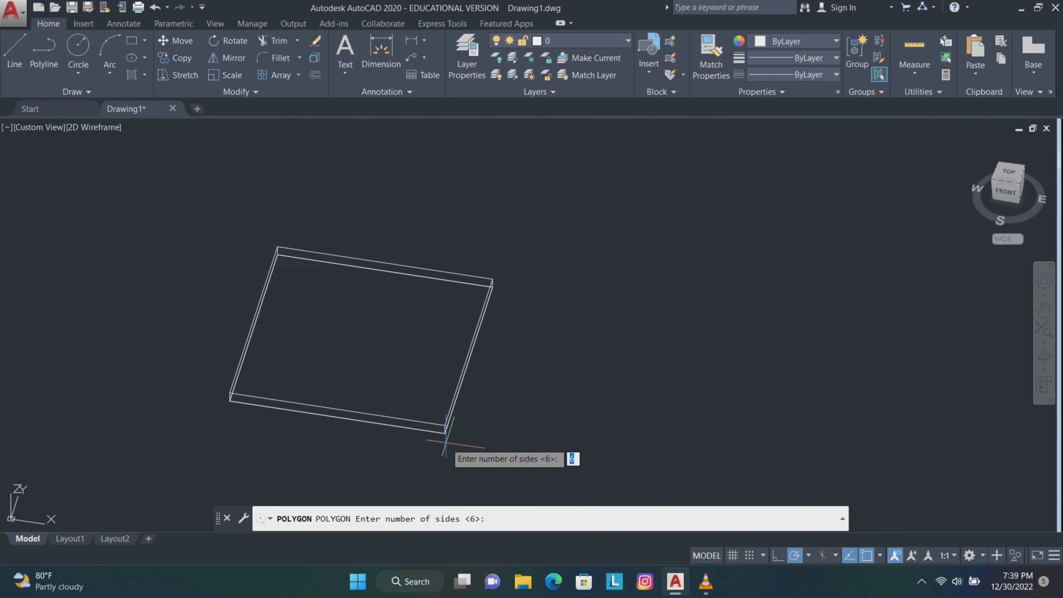
key("Return")
scroll(445, 436, "up", 2)
left_click(443, 432)
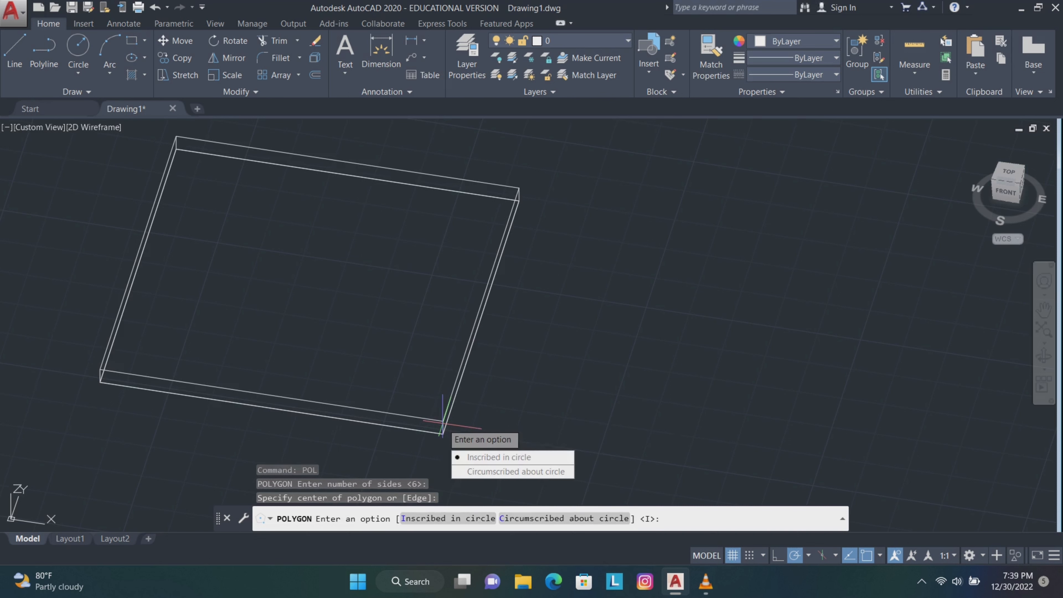
type("i")
key("Return")
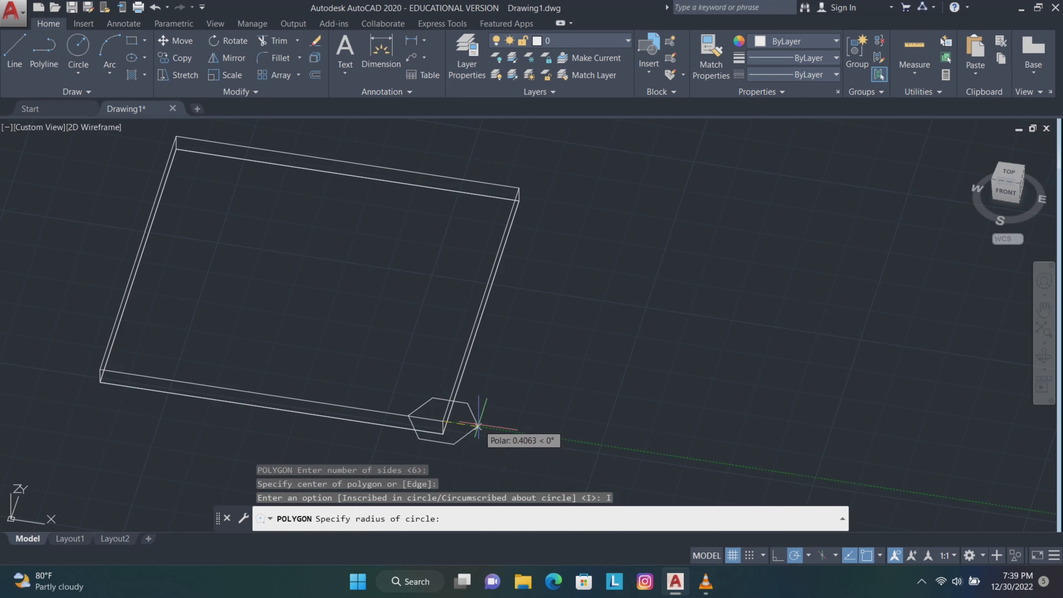
type("0.2")
key("Return")
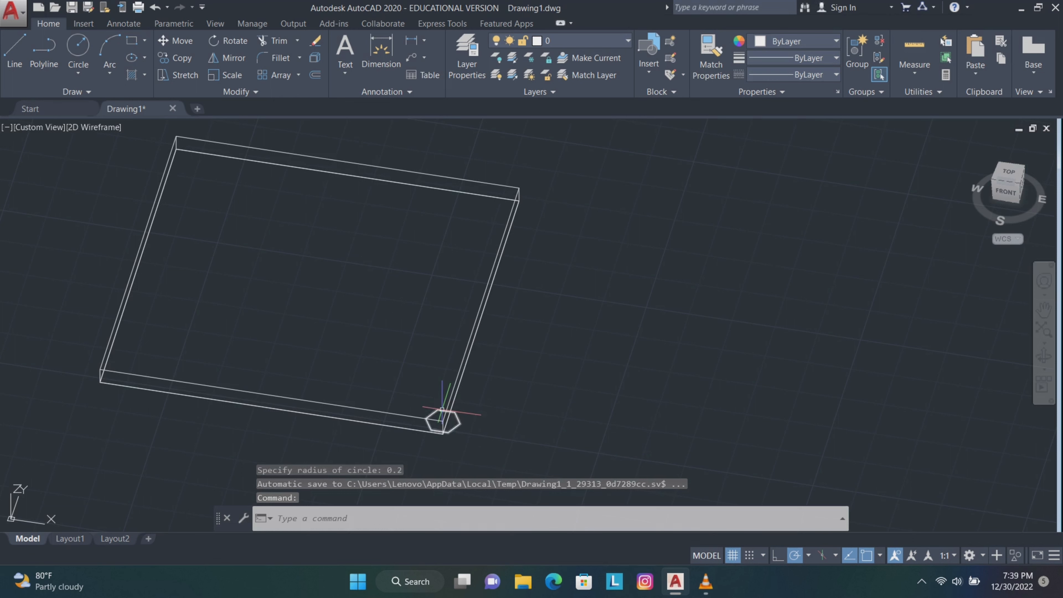
- Move the hexagon inward from the plate's front-right corner by 0.25 along each of the two plate edges
left_click(443, 411)
left_click(176, 41)
left_click(584, 372)
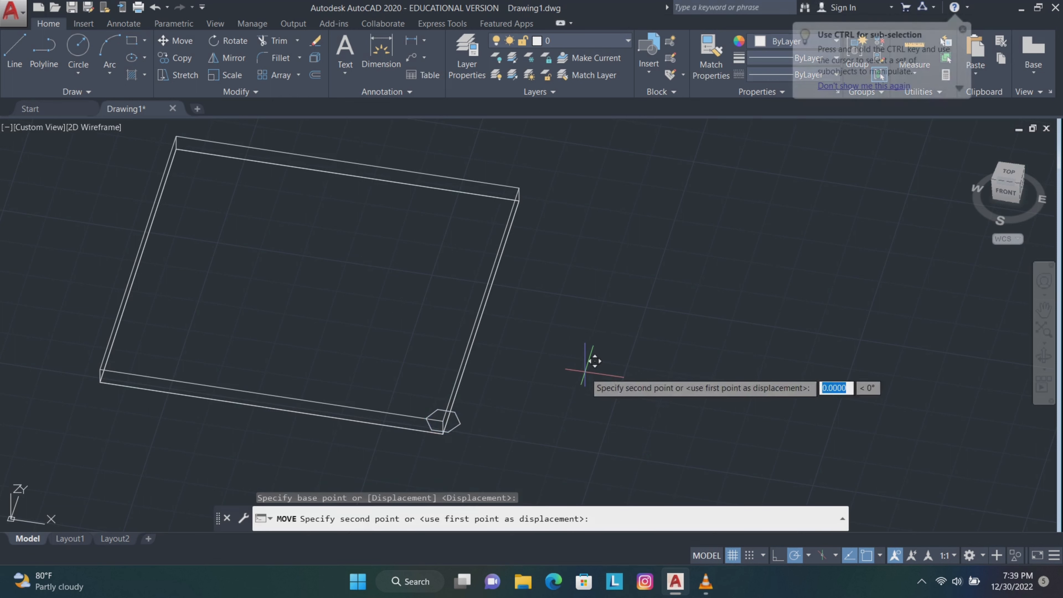
type("0.2")
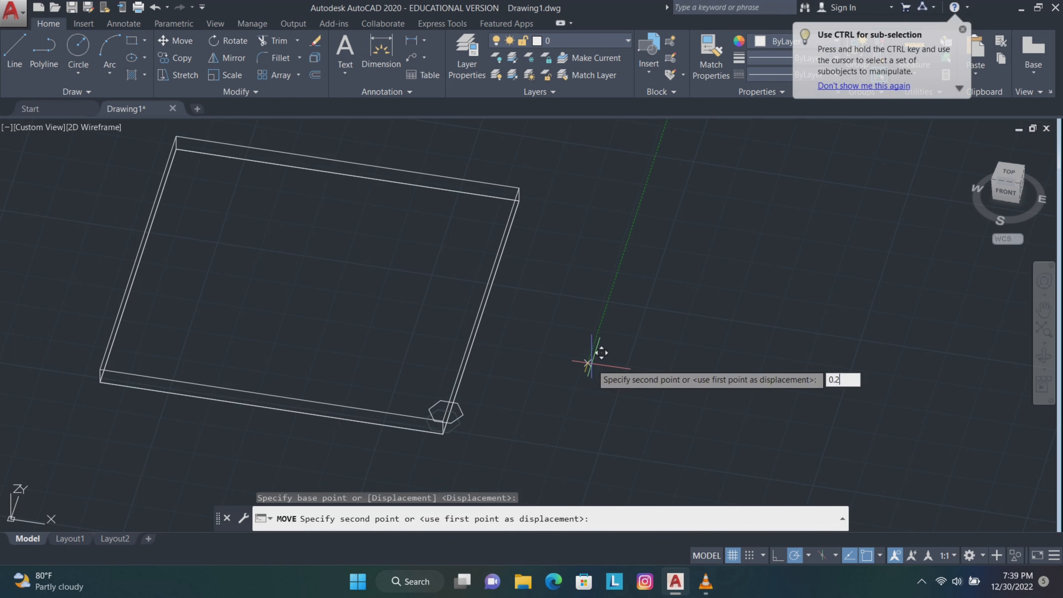
type("5")
key("Return")
left_click(439, 404)
key("Return")
left_click(586, 373)
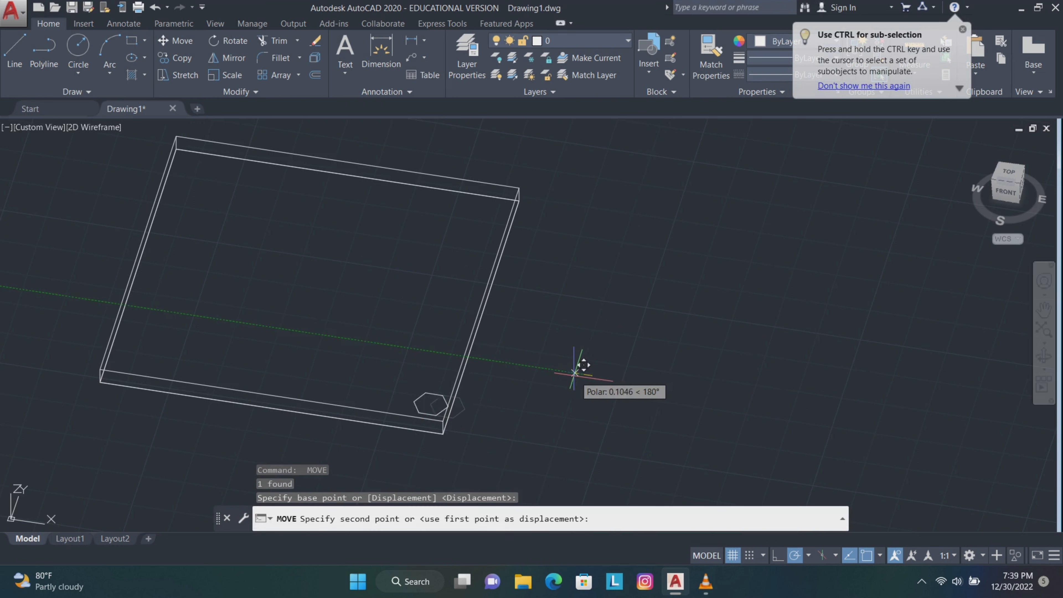
type("0.25")
key("Return")
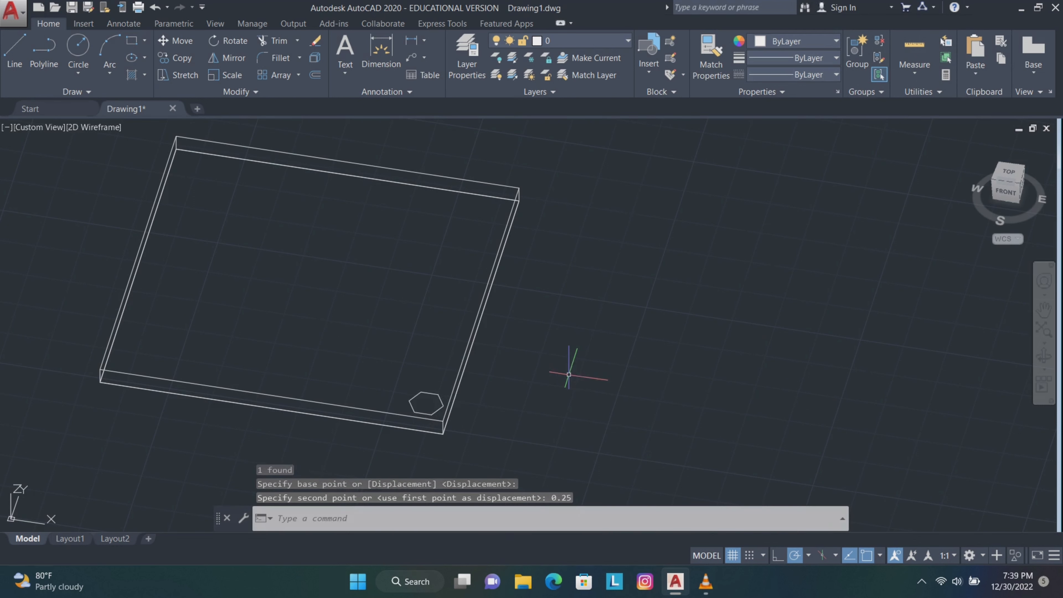
- Copy the hexagon from its centre to the plate's diagonally opposite upper corner
left_click(439, 401)
left_click(176, 57)
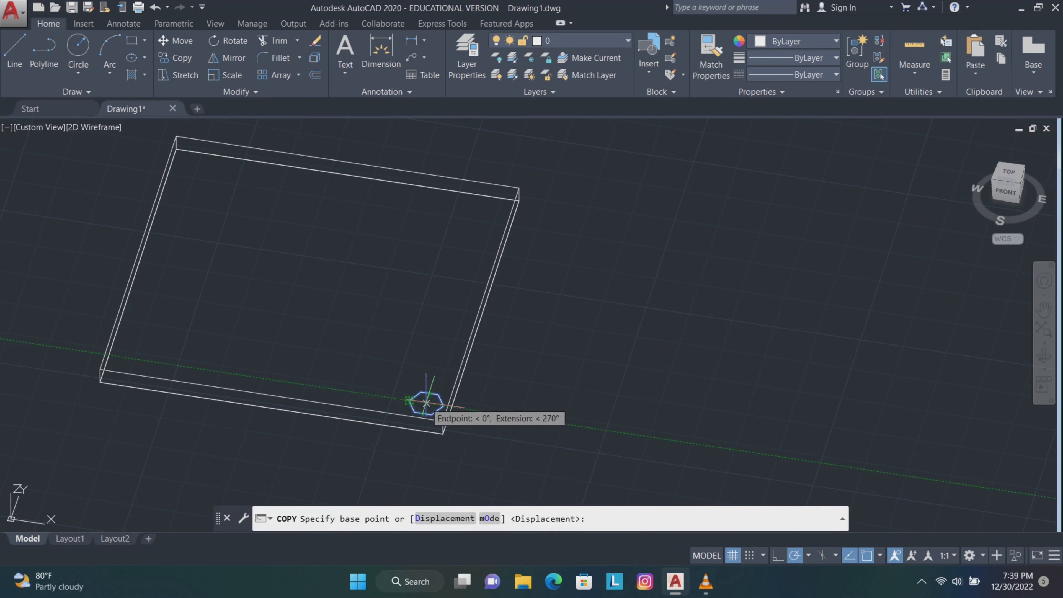
left_click(426, 403)
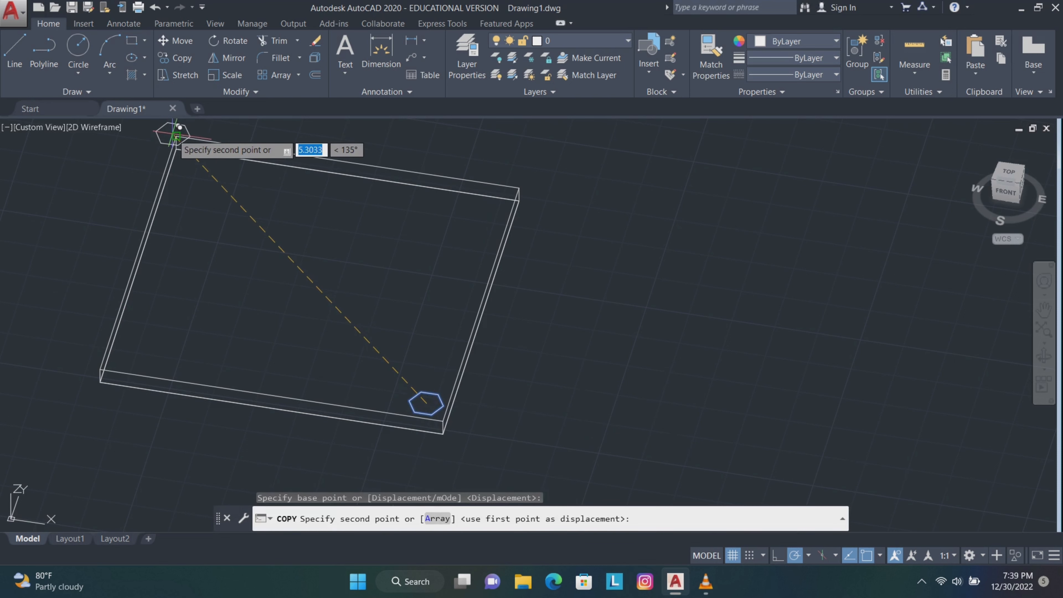
left_click(177, 134)
key("Escape")
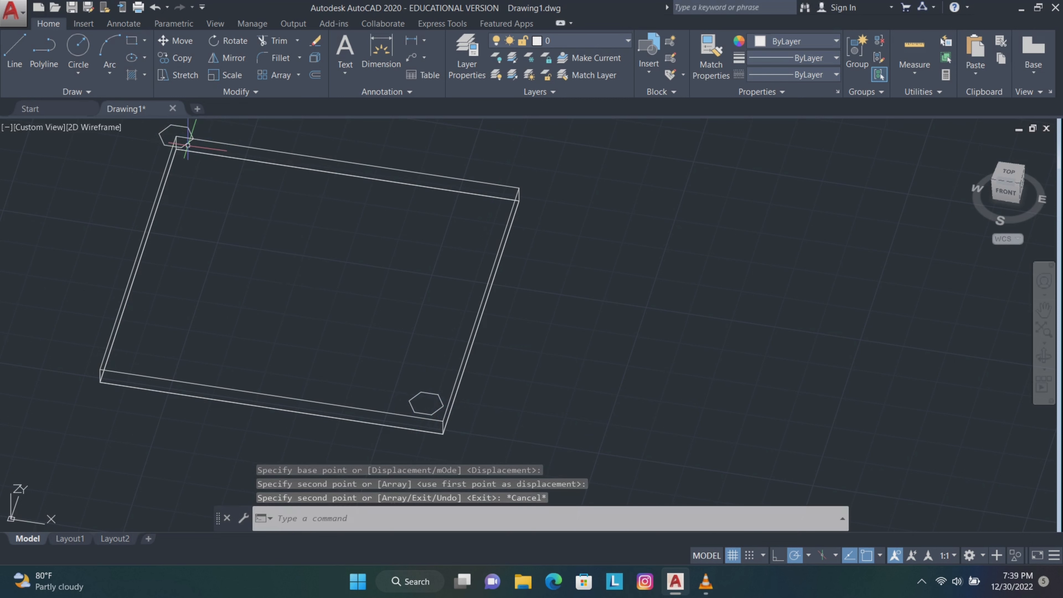
- Move the copied hexagon inward from the back-left corner by 0.25 along each plate edge
left_click(188, 145)
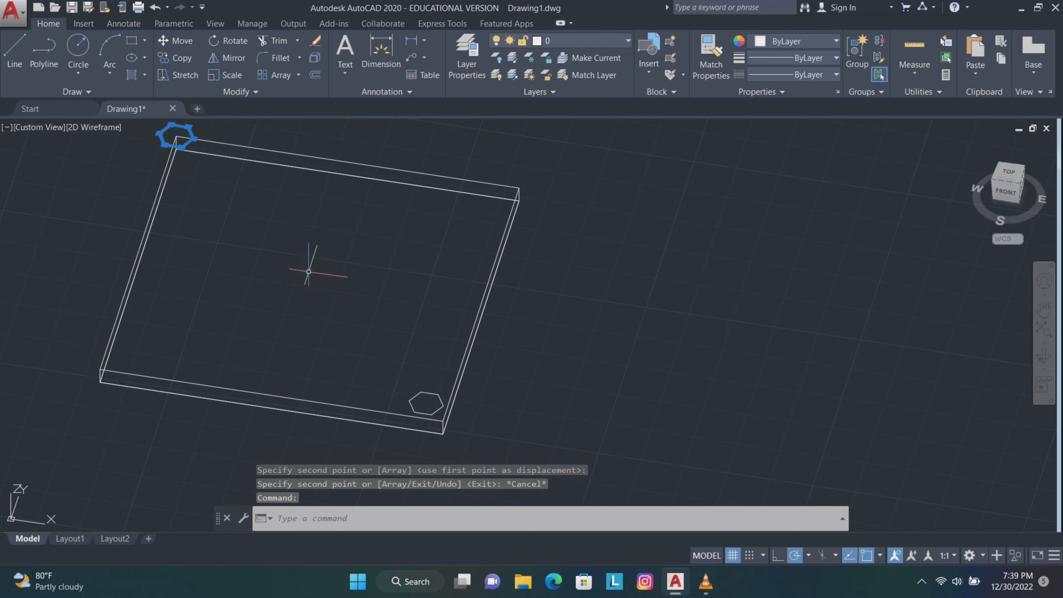
left_click(175, 40)
left_click(591, 219)
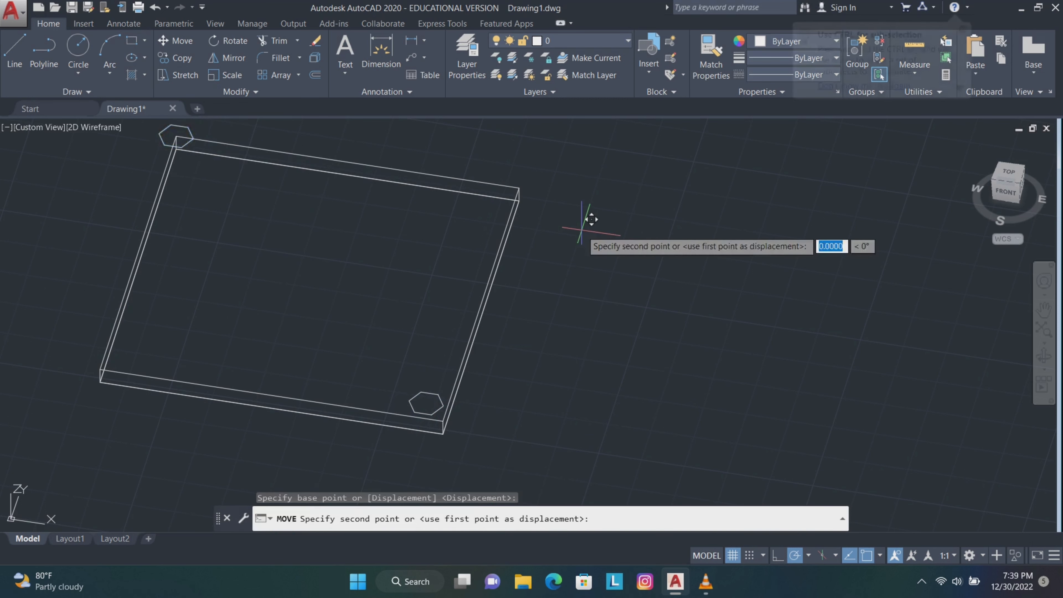
type("0.25")
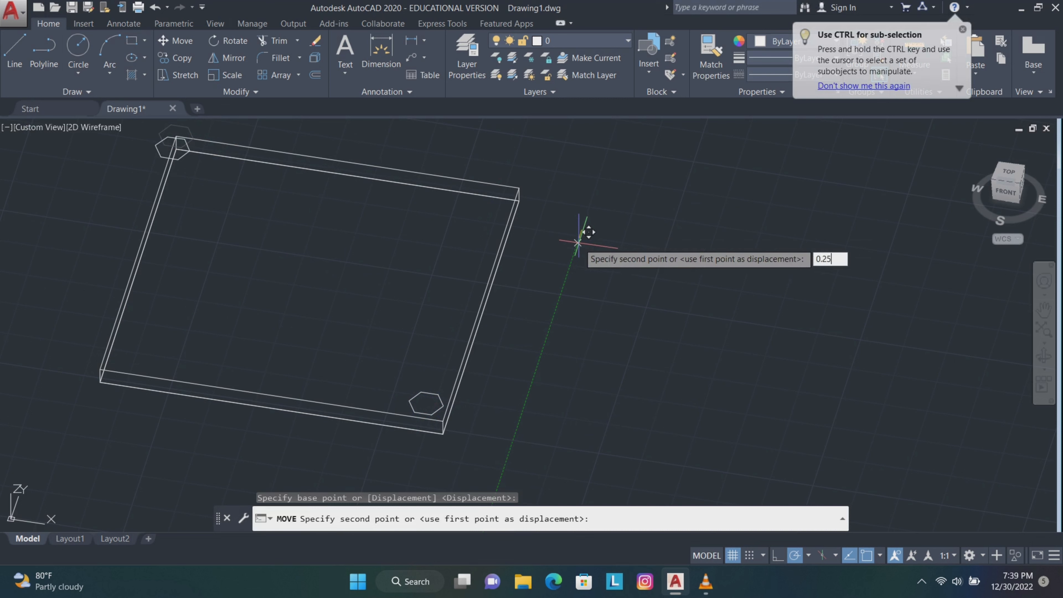
key("Return")
left_click(189, 152)
key("Return")
left_click(622, 219)
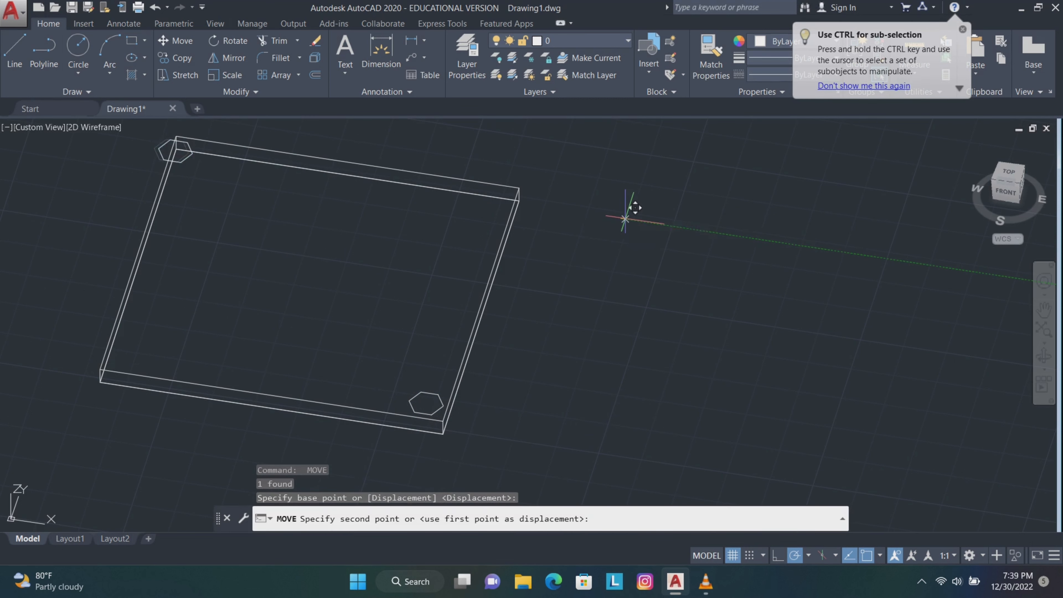
type("0.25")
key("Return")
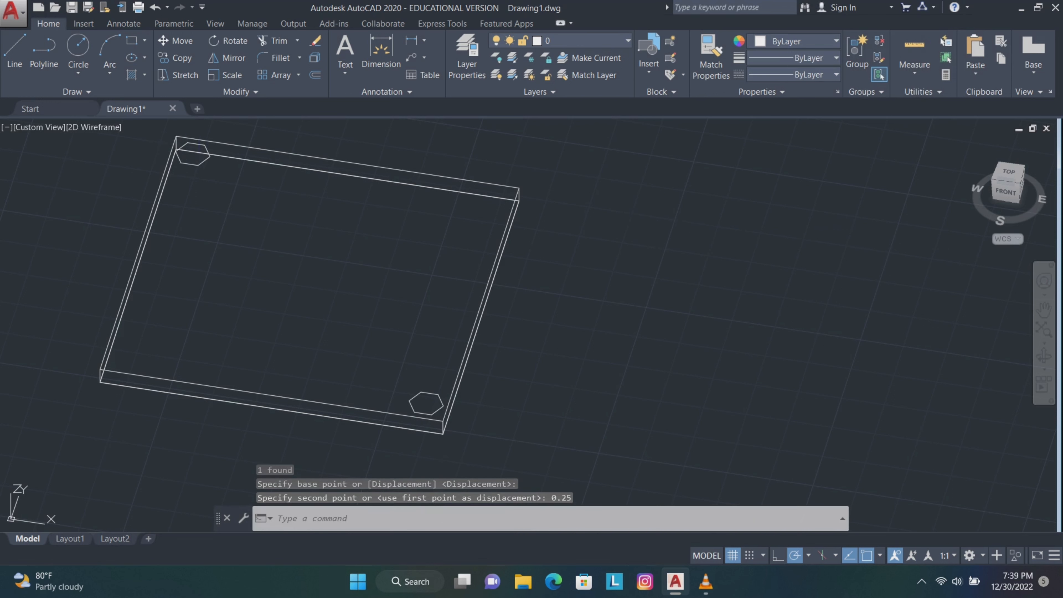
- Extrude both hexagons downward by 1 to form the plate's hexagonal posts
left_click(214, 170)
left_click(173, 136)
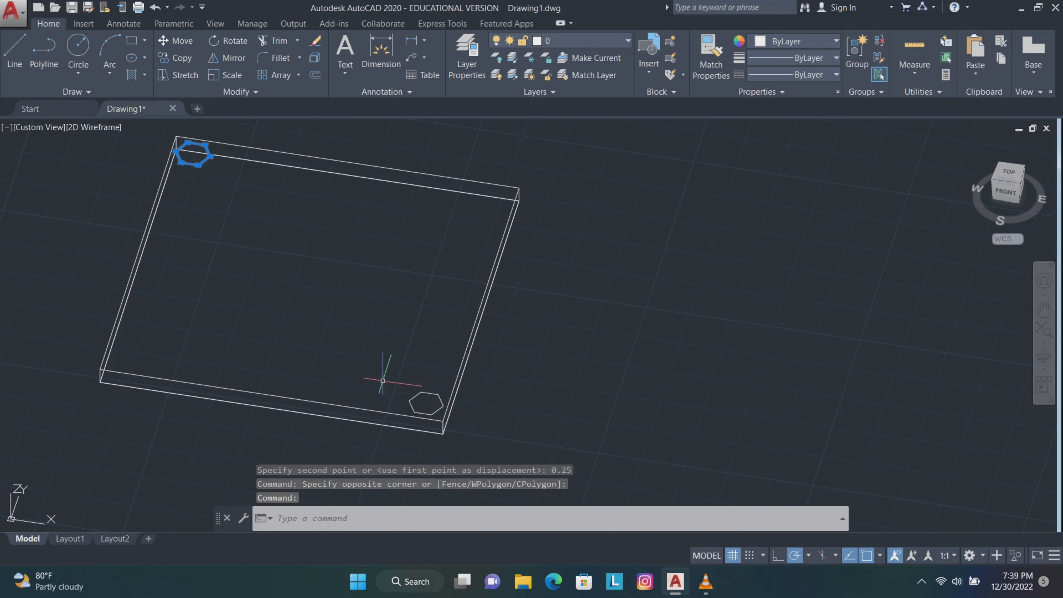
left_click(438, 394)
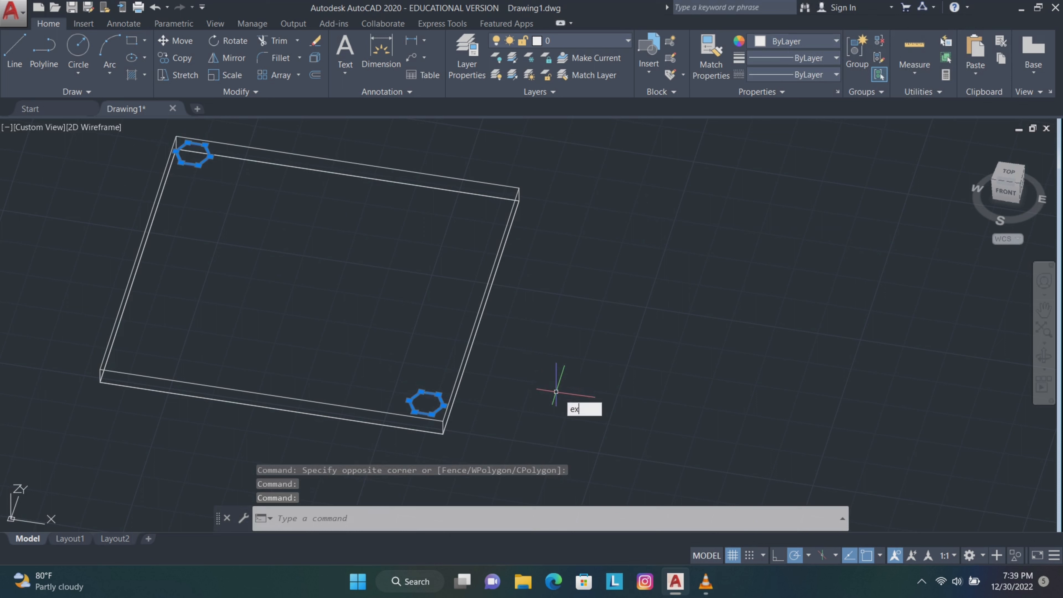
left_click(615, 437)
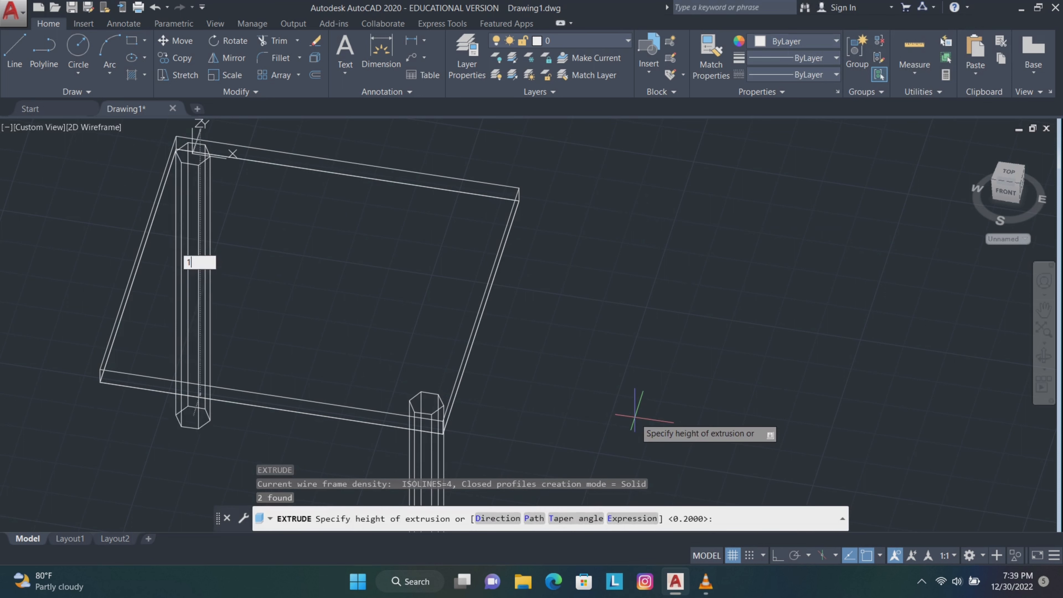
key("Return")
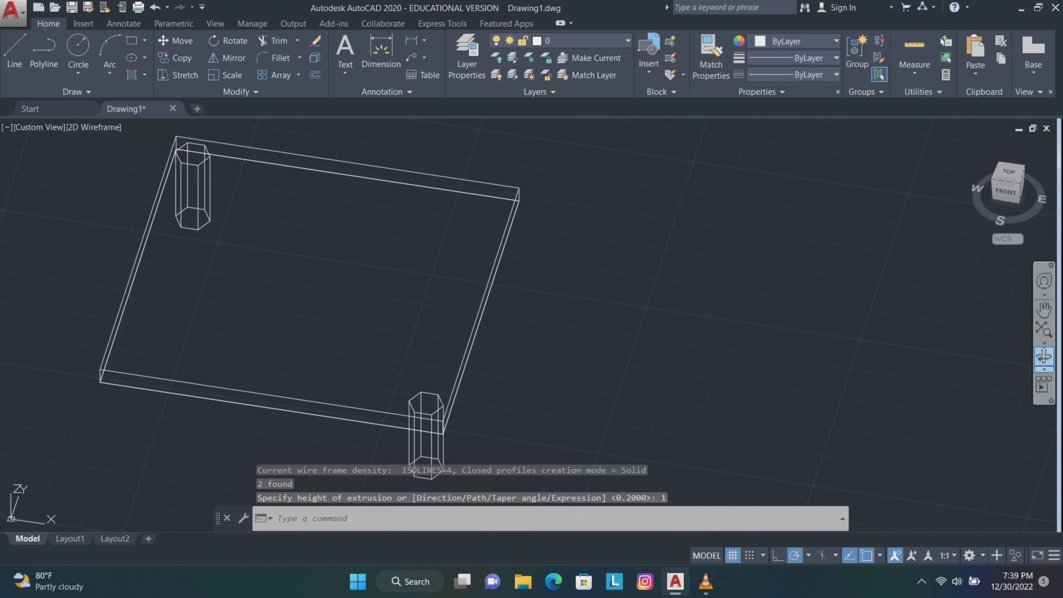
- Draw a 0.5 by 0.5 square in the empty space to the right of the plate
left_click(1044, 310)
mouse_move(869, 331)
left_mouse_down()
mouse_move(776, 325)
mouse_move(684, 368)
mouse_move(626, 379)
mouse_move(644, 380)
left_mouse_up()
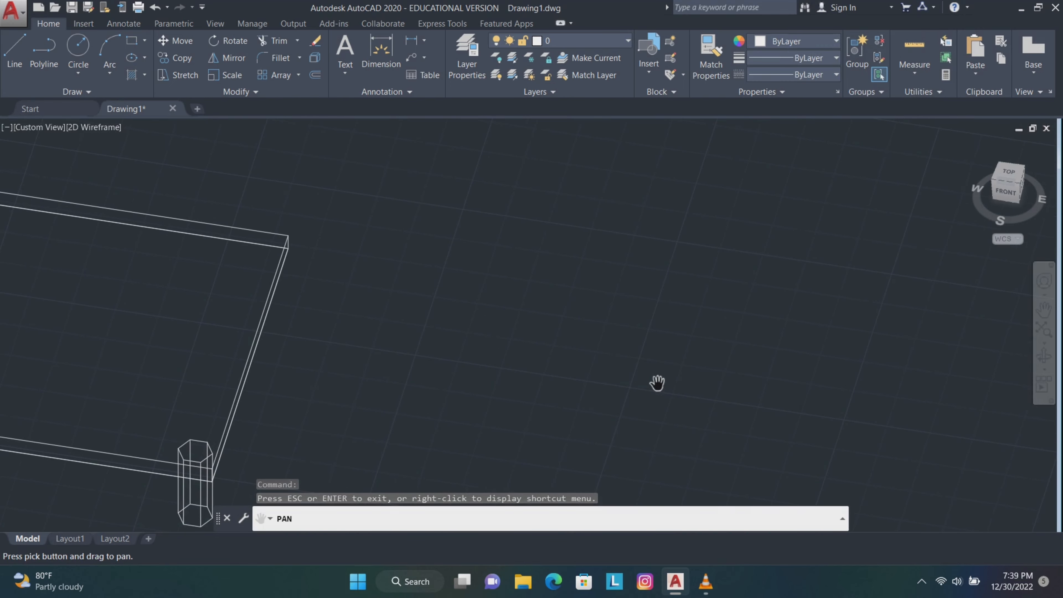
key("Escape")
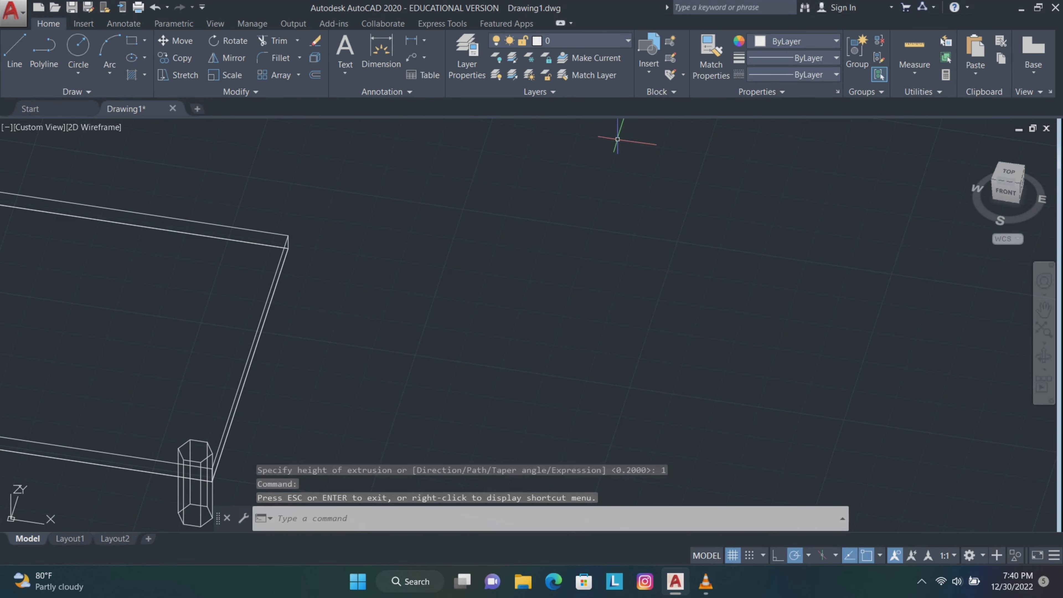
type("rec")
key("Return")
left_click(559, 273)
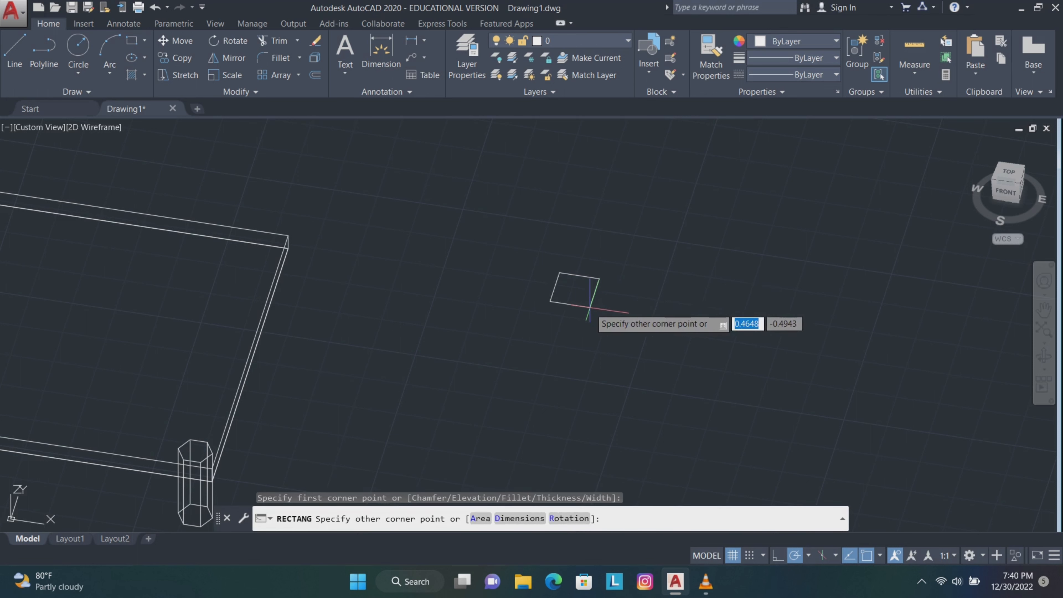
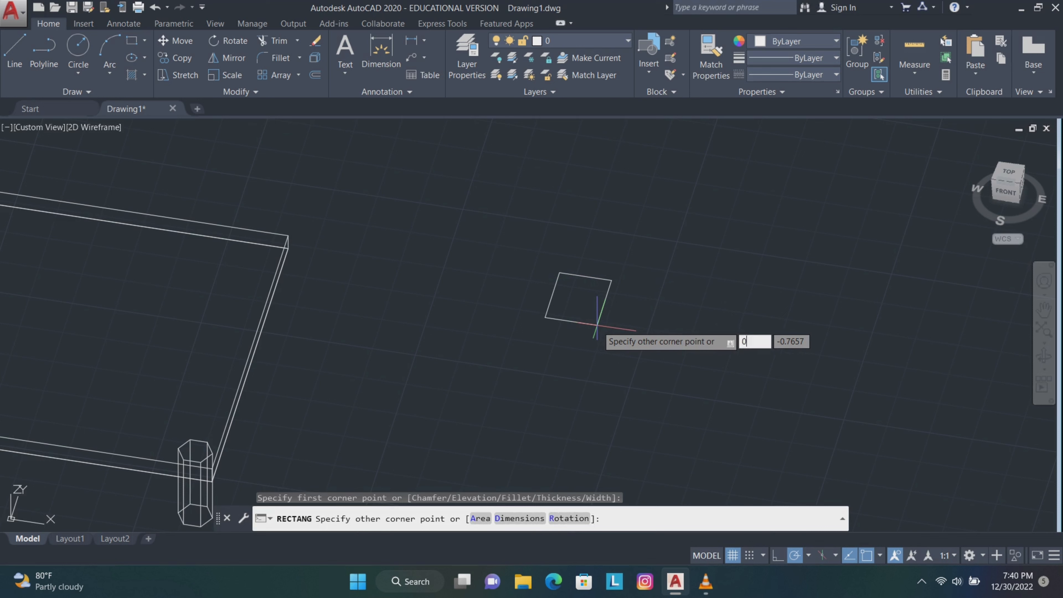
type("0.5")
key("Tab")
type("0.")
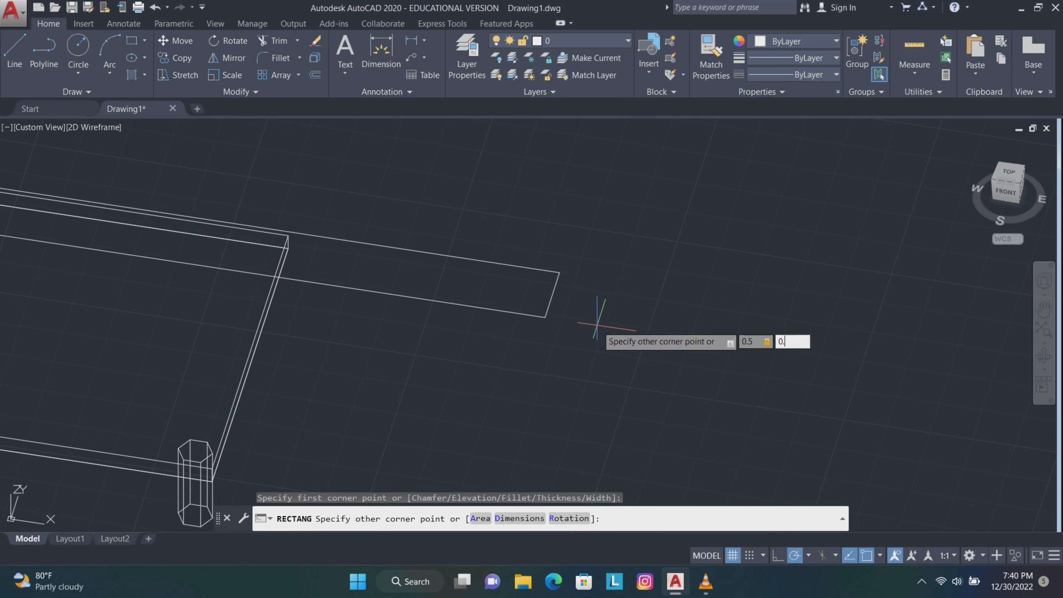
type("5")
key("Return")
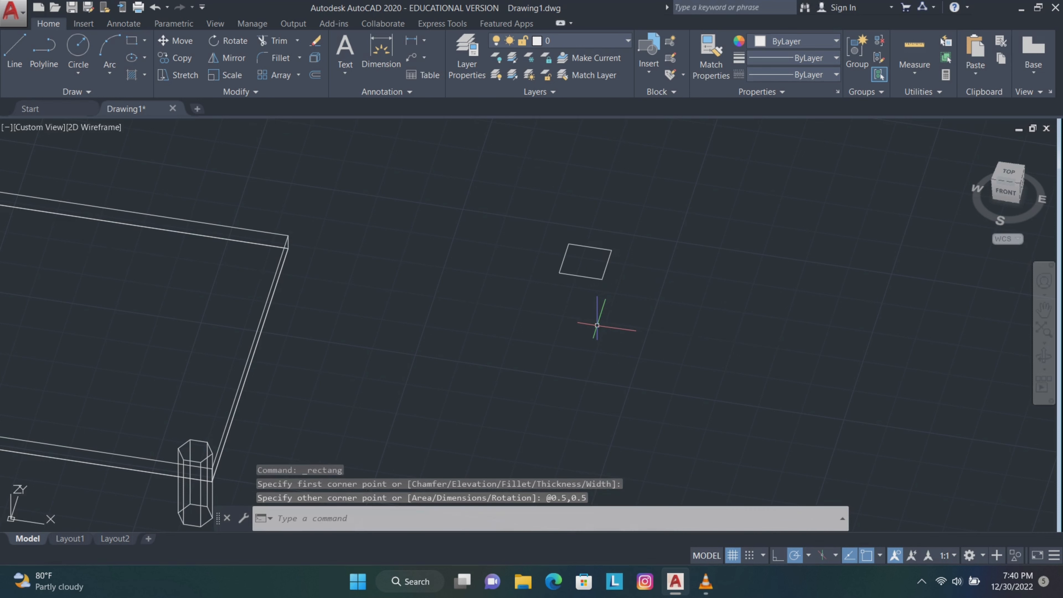
- Press-pull the 0.5 by 0.5 square upward by 0.7 to form a block
type("p")
key("Down")
key("Return")
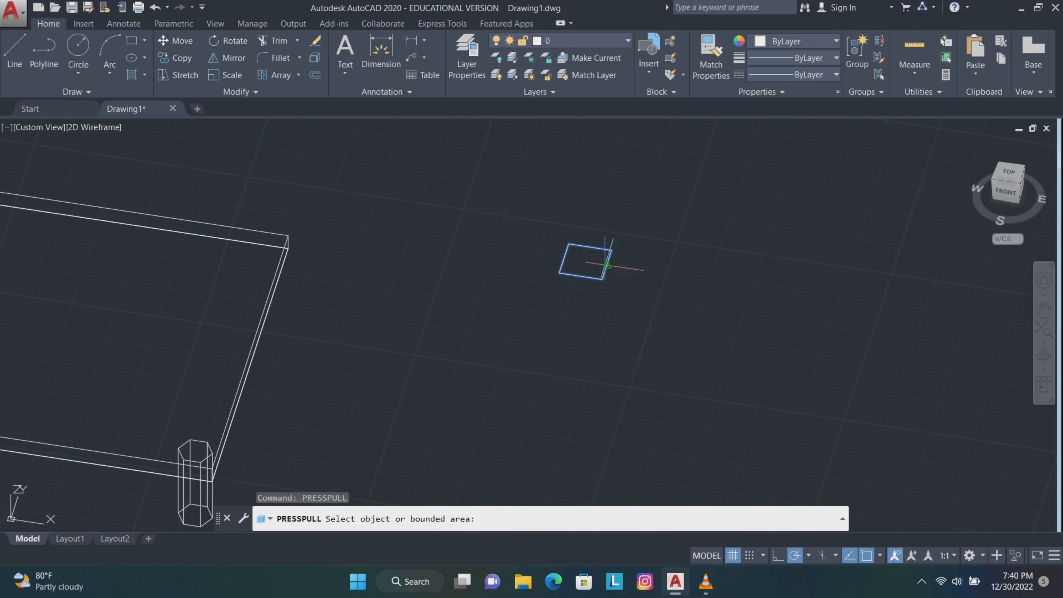
left_click(604, 266)
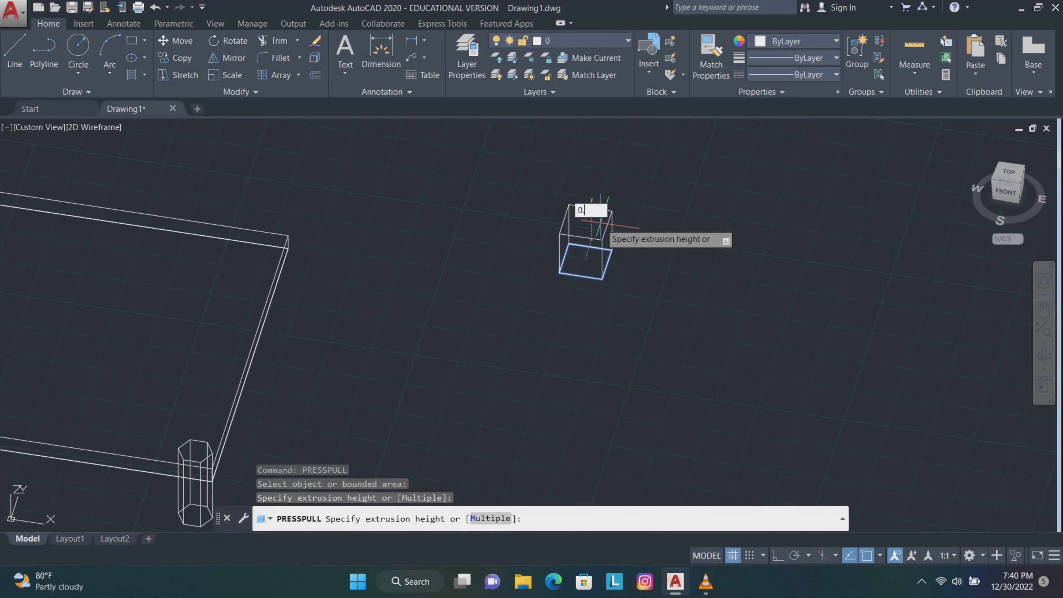
key("Return")
key("Return")
- Draw a 0.4 by 0.4 square with lines on the block's right (+X) face, starting from its lower front corner
left_click_drag(935, 339, 975, 353)
middle_click_drag(1023, 352, 708, 304, "shift")
middle_click_drag(881, 313, 783, 311)
scroll(770, 304, "up", 2)
middle_click_drag(566, 280, 610, 284)
left_click(15, 51)
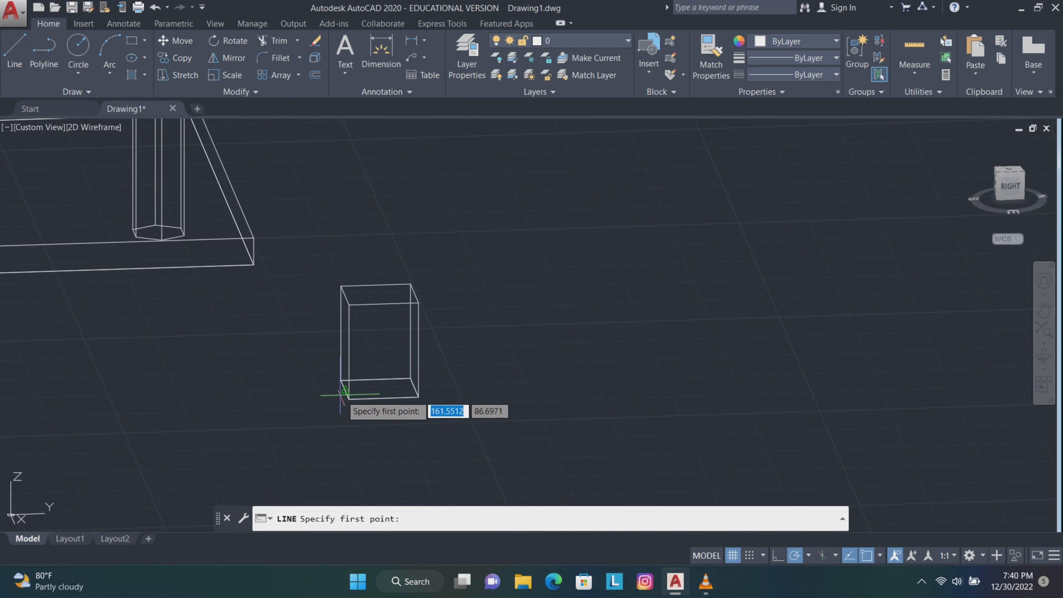
left_click(348, 399)
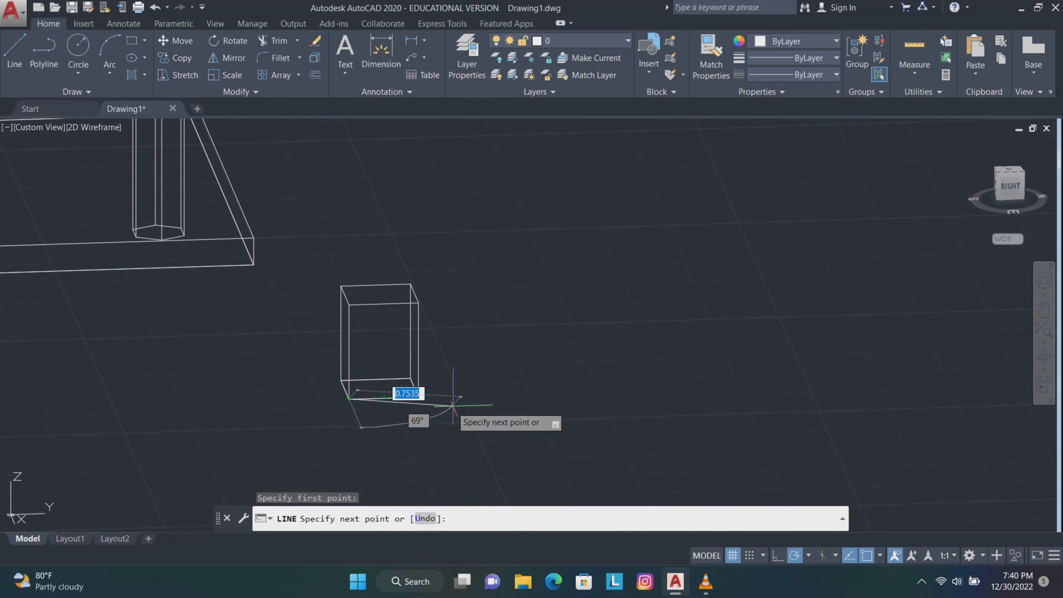
type("0.4")
key("Return")
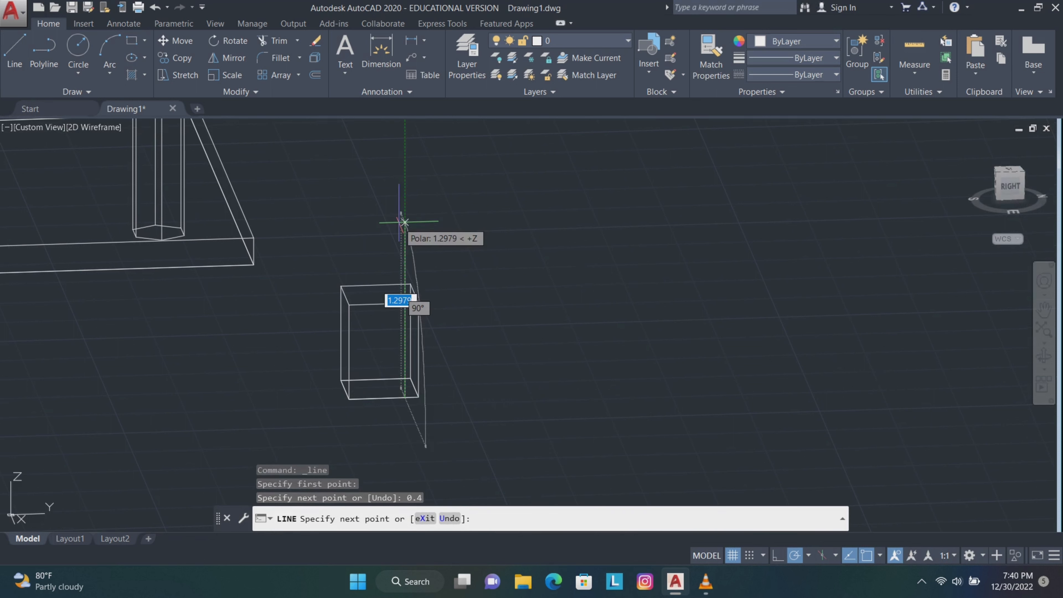
type("0.4")
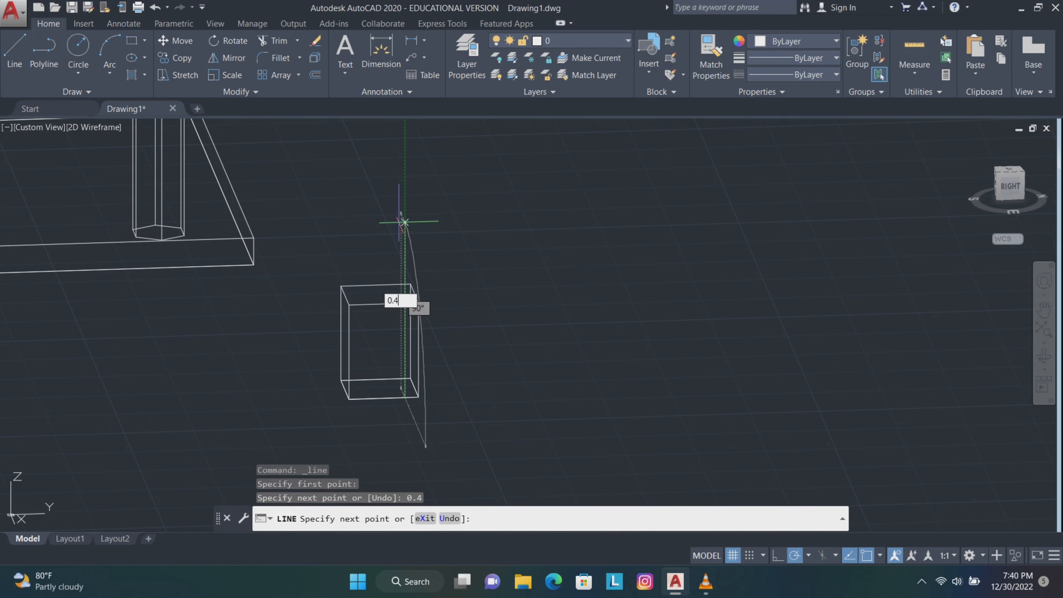
key("Return")
scroll(349, 335, "up", 2)
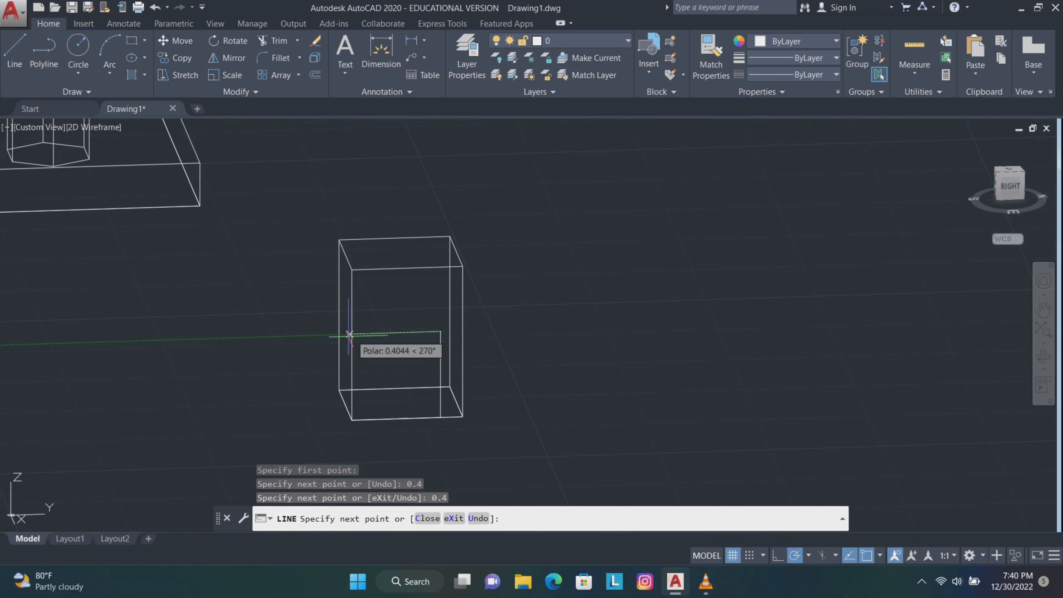
mouse_move(351, 420)
left_click(351, 338)
left_click(351, 419)
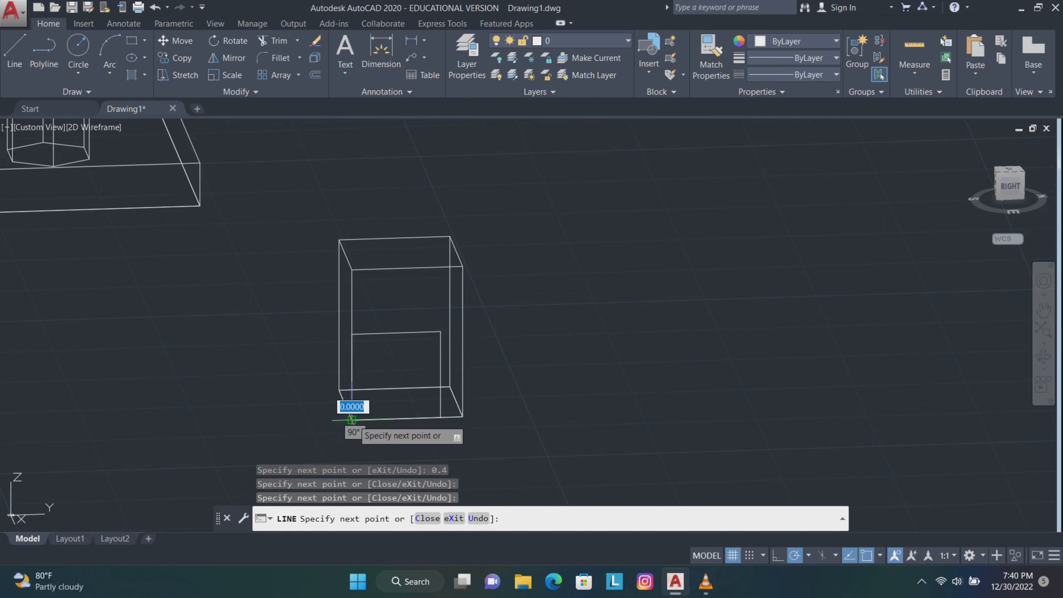
key("Escape")
- Join the four lines of the 0.4 square into a single polyline
left_click(390, 333)
left_click(354, 370)
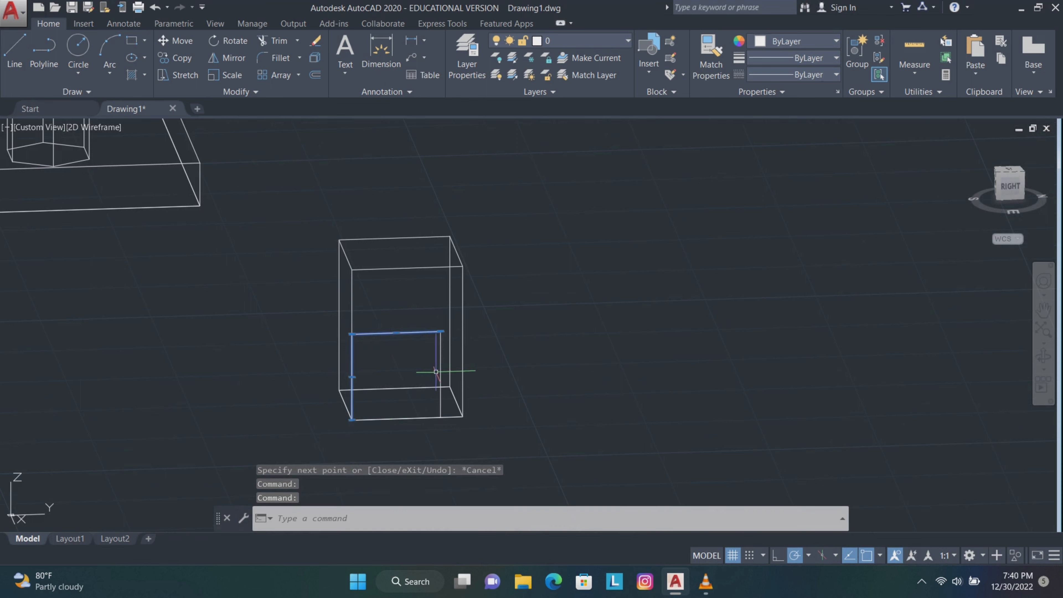
left_click(440, 375)
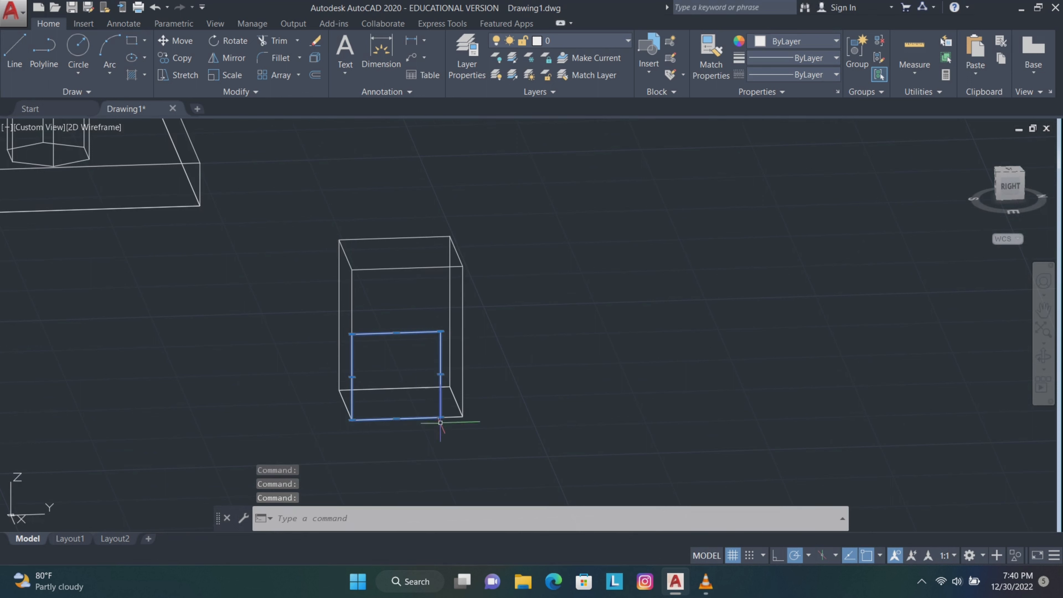
key("Return")
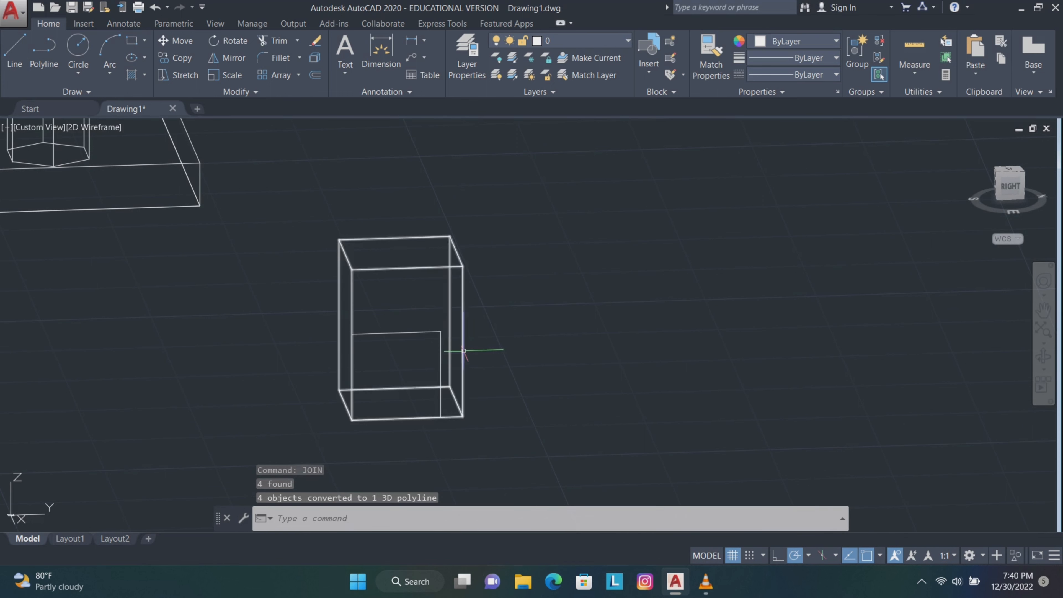
- Move the joined square 0.05 in the Y direction, along the block face's lower edge
left_click(417, 332)
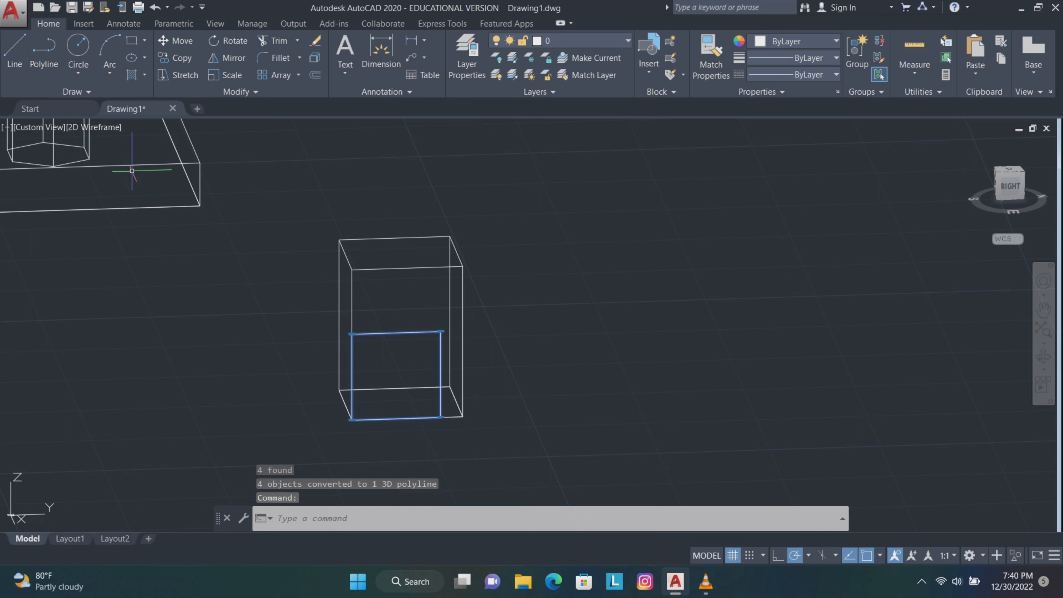
type("m")
key("Return")
left_click(633, 410)
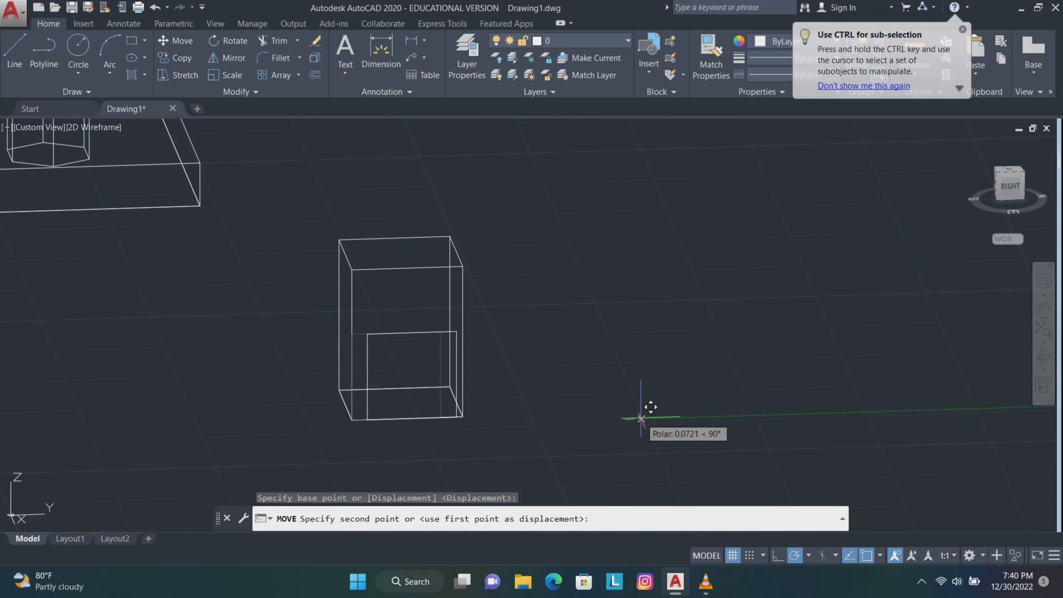
type("0.05")
key("Return")
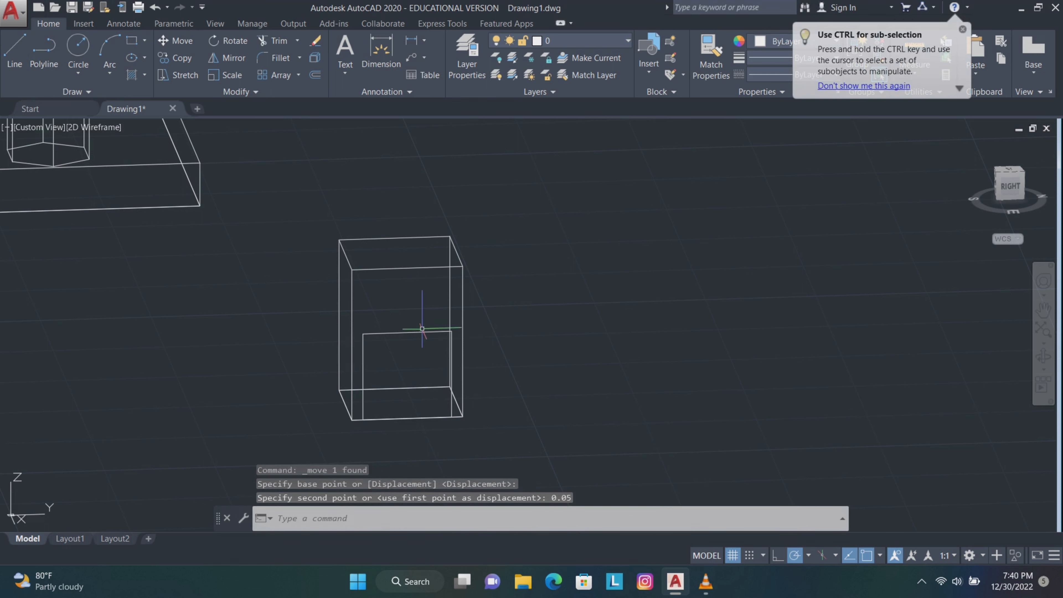
- Move the joined square 0.05 upward along Z to centre its margin on the block face
left_click(424, 331)
key("Return")
left_click(594, 332)
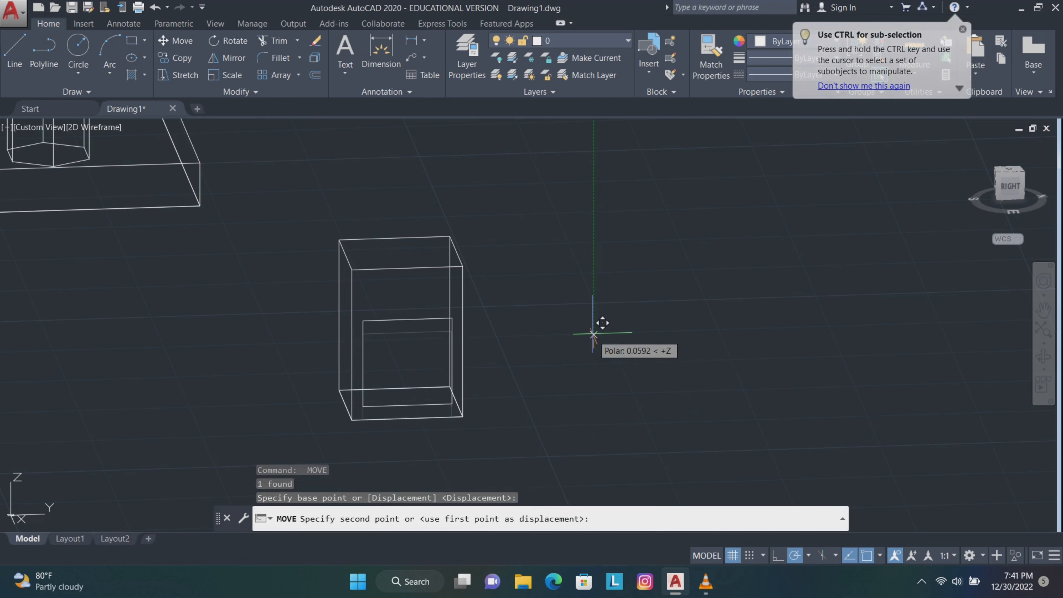
type("0.")
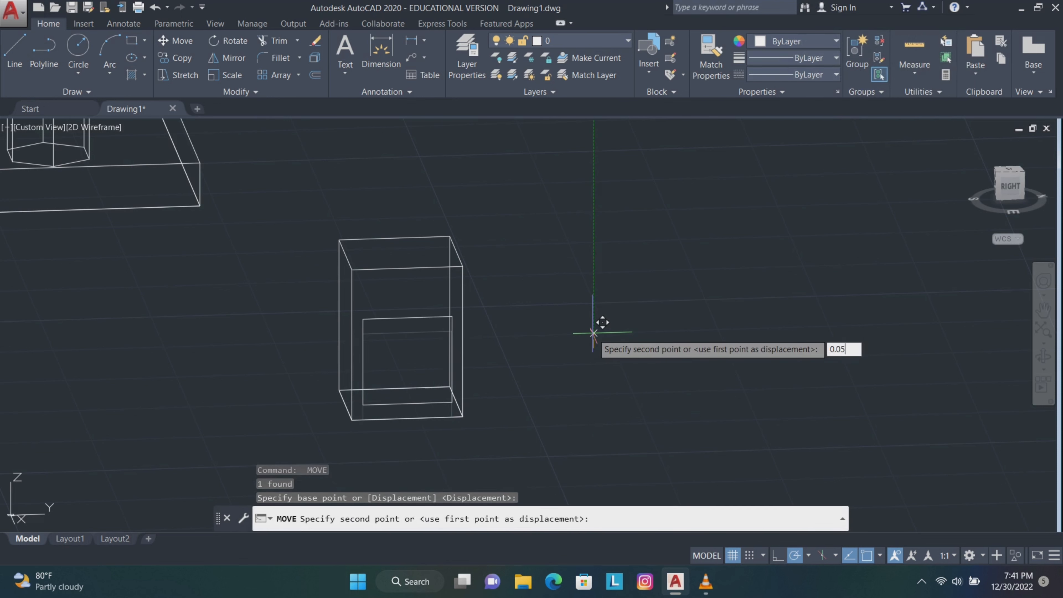
type("05")
key("Return")
- Draw a circle of radius 0.15 centred on the midpoint of the block's top left edge
left_click(78, 46)
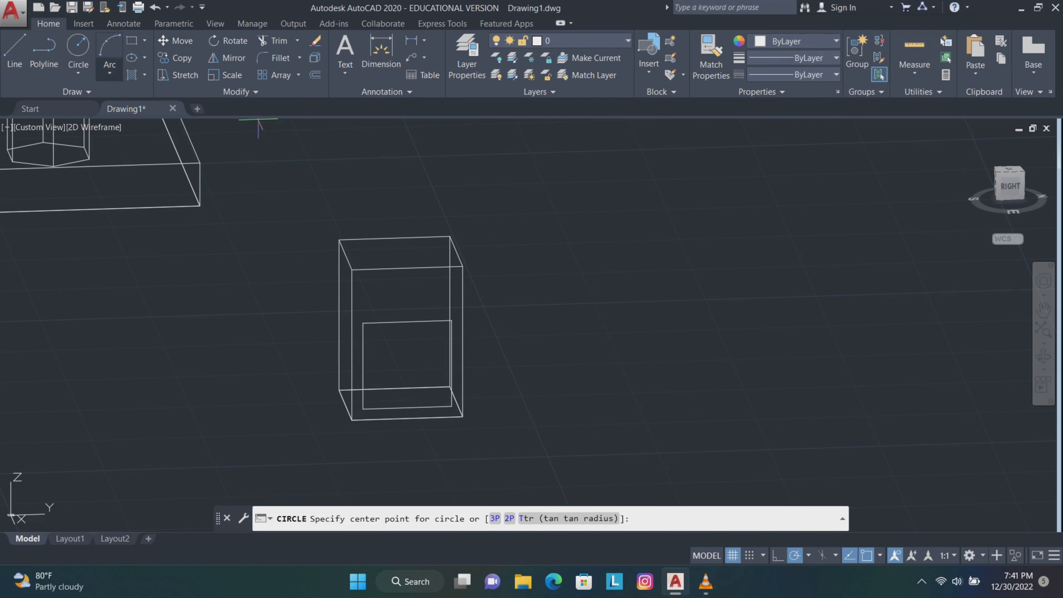
left_click(394, 238)
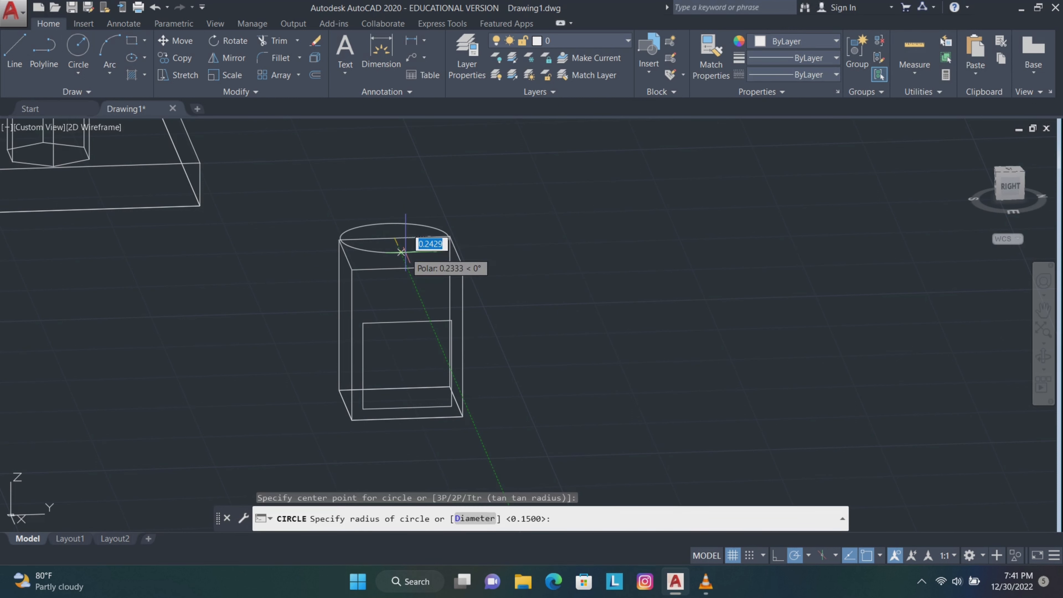
type("0")
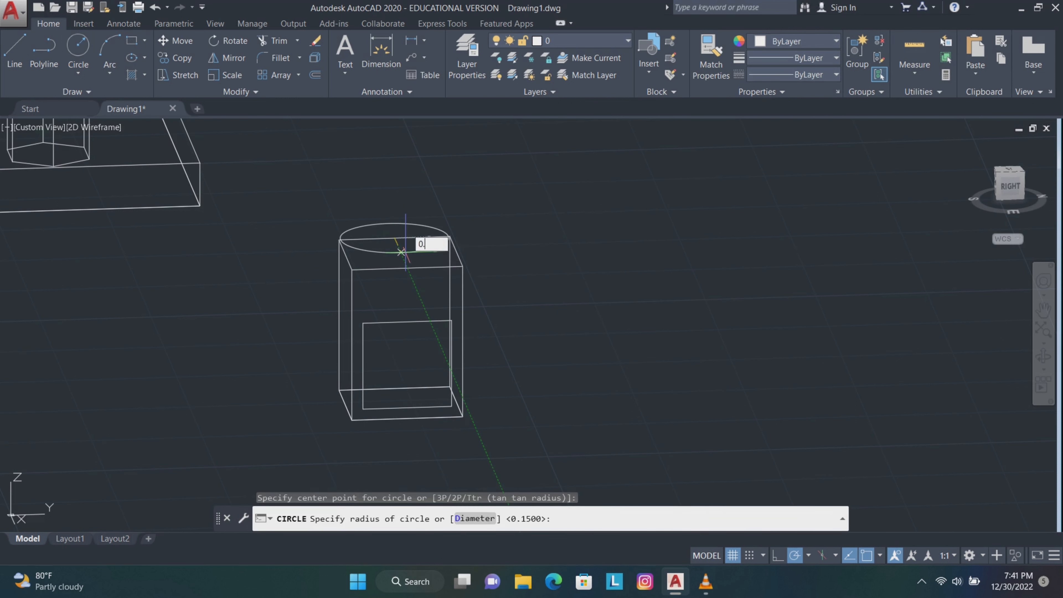
type(".15")
key("Return")
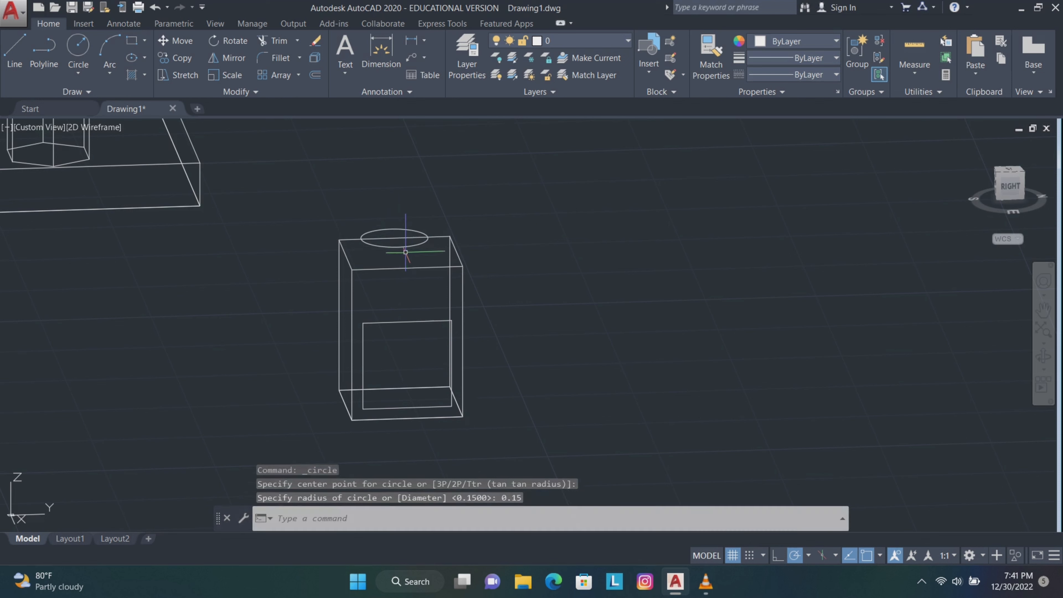
- Move the circle from its centre to the centre of the block's top face
left_click(426, 241)
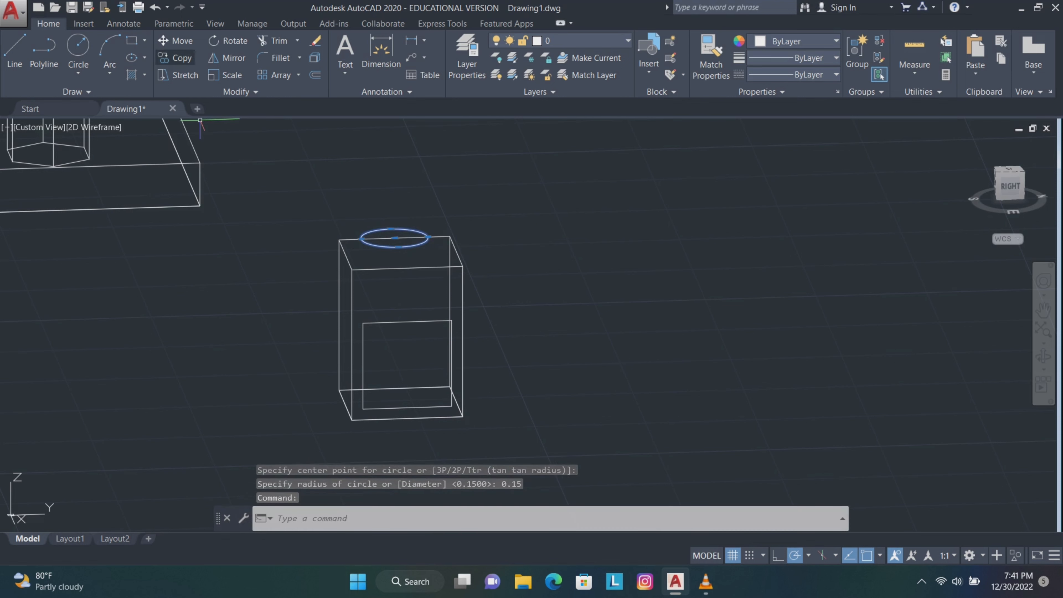
left_click(175, 41)
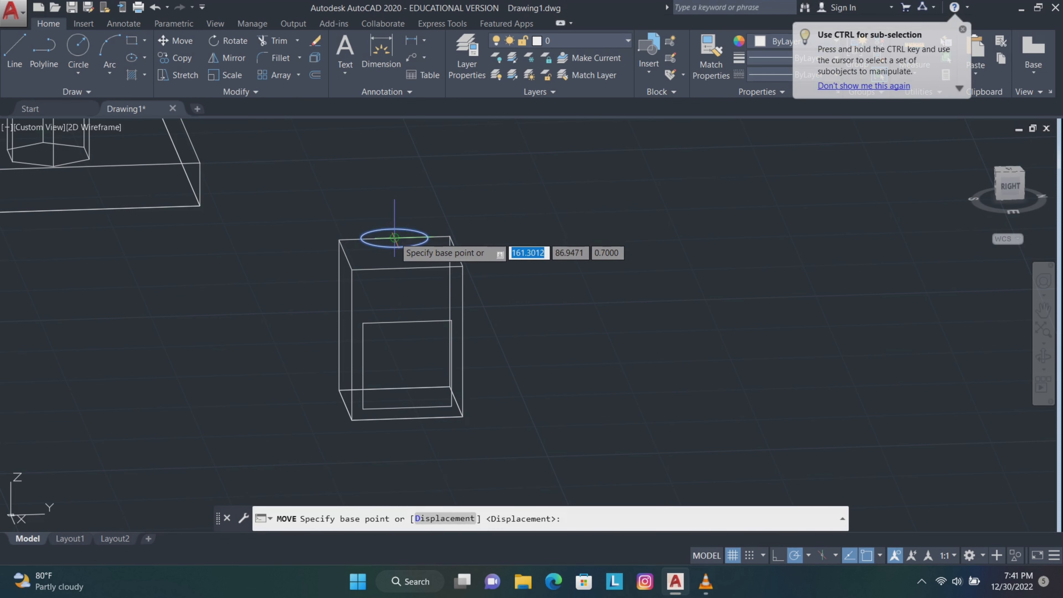
left_click(394, 238)
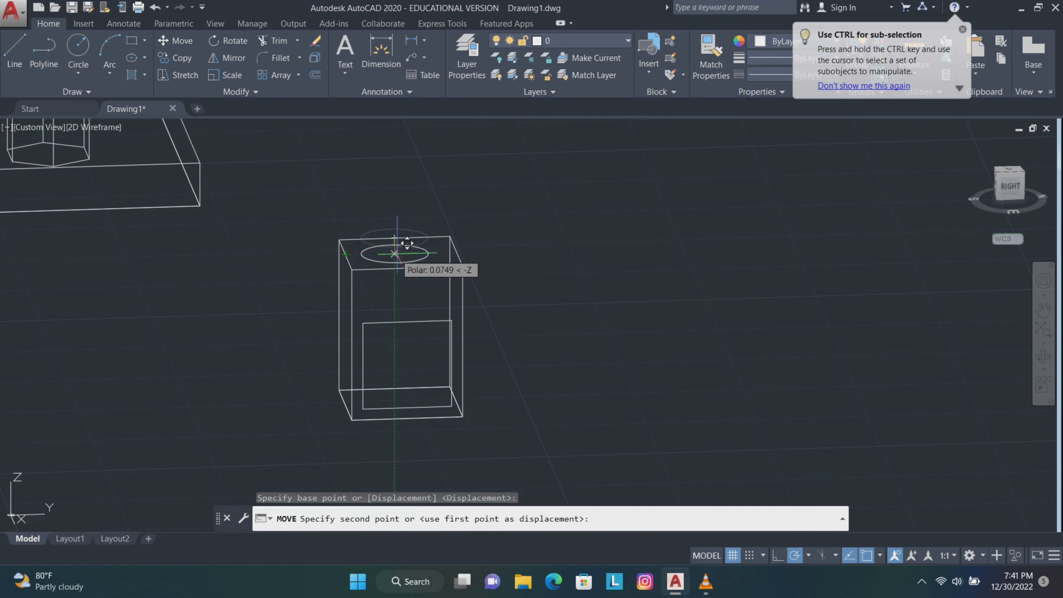
left_click(401, 253)
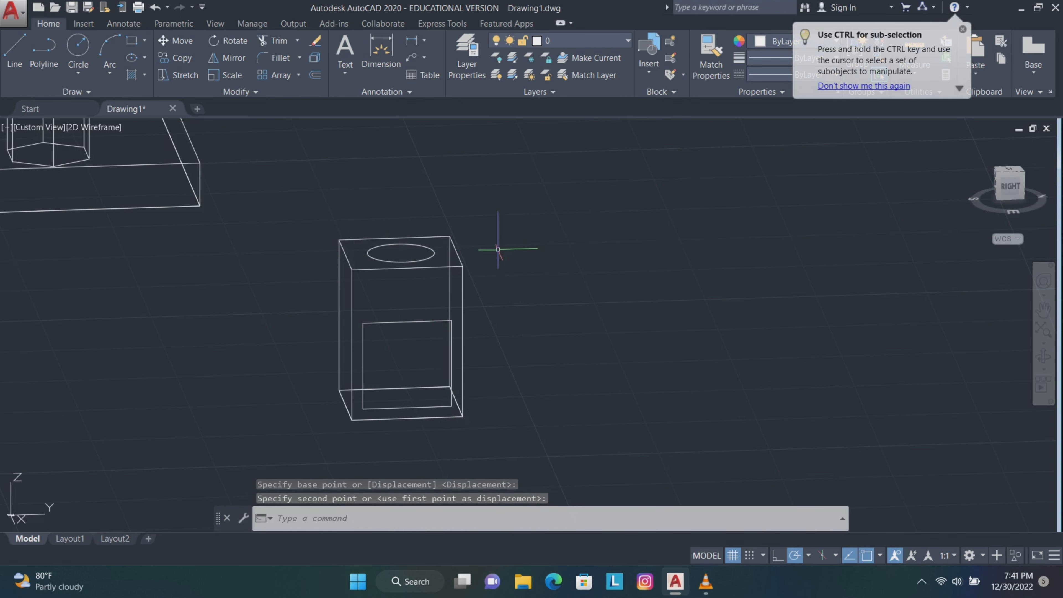
- Extrude the circle upward by about 0.59 to form a cylinder on the block
left_click(435, 256)
type("ext")
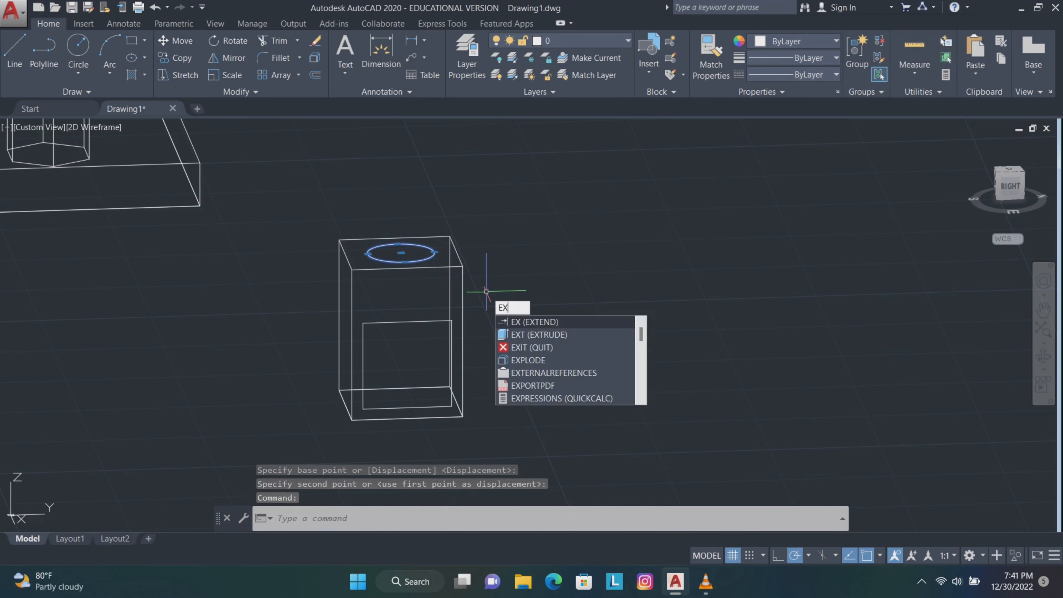
key("Return")
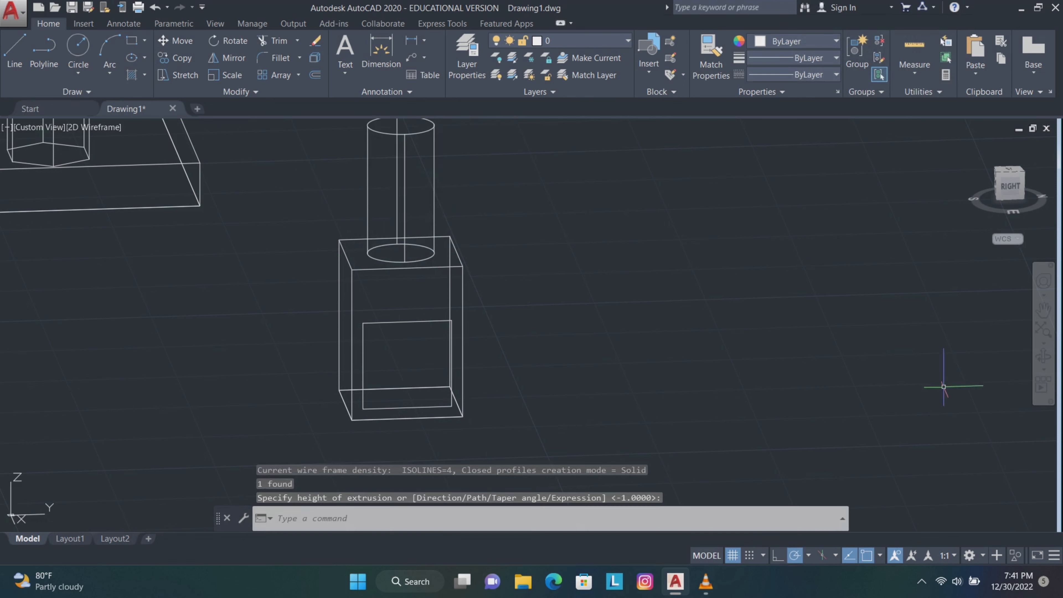
- Extrude the square on the block's side face outward to form a horizontal bar
left_click(1042, 356)
left_click_drag(942, 369, 564, 347)
key("Escape")
type("ext")
key("Return")
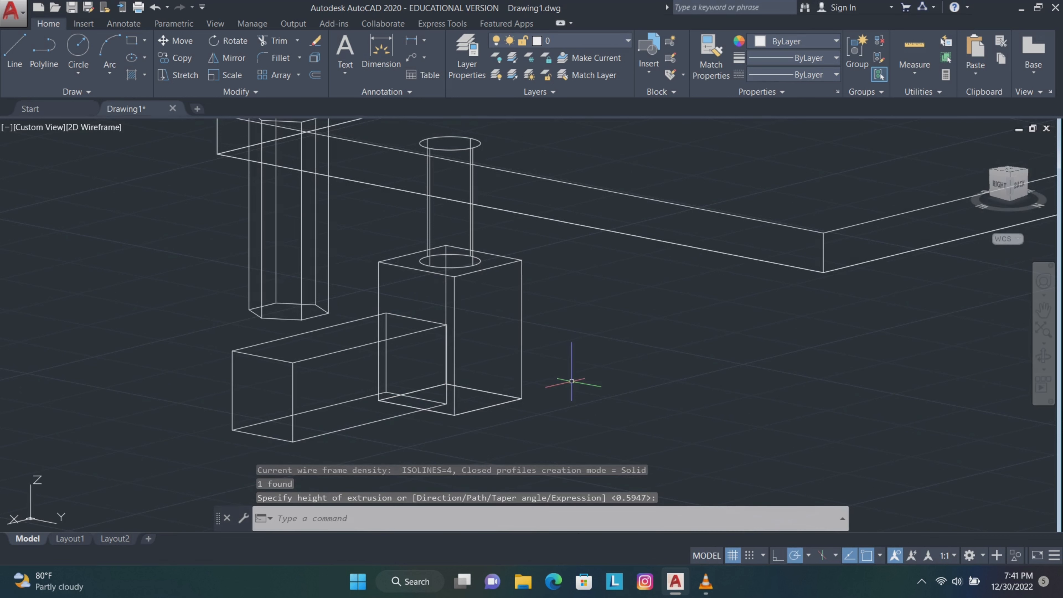
- Switch the visual style to Realistic and move the cylinder 0.2 down into the block
left_click(89, 130)
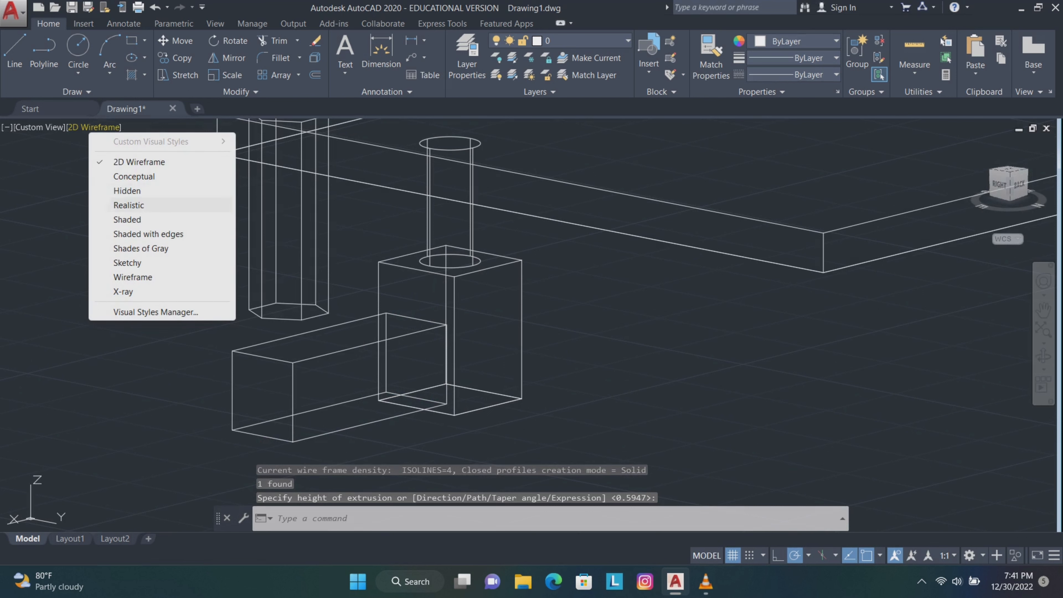
left_click(128, 205)
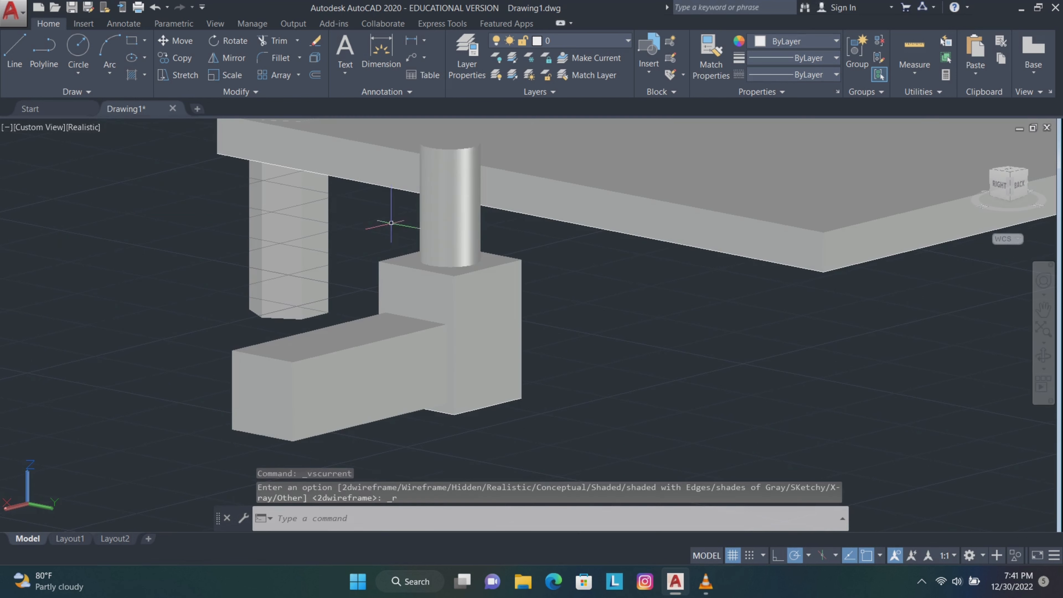
left_click(452, 221)
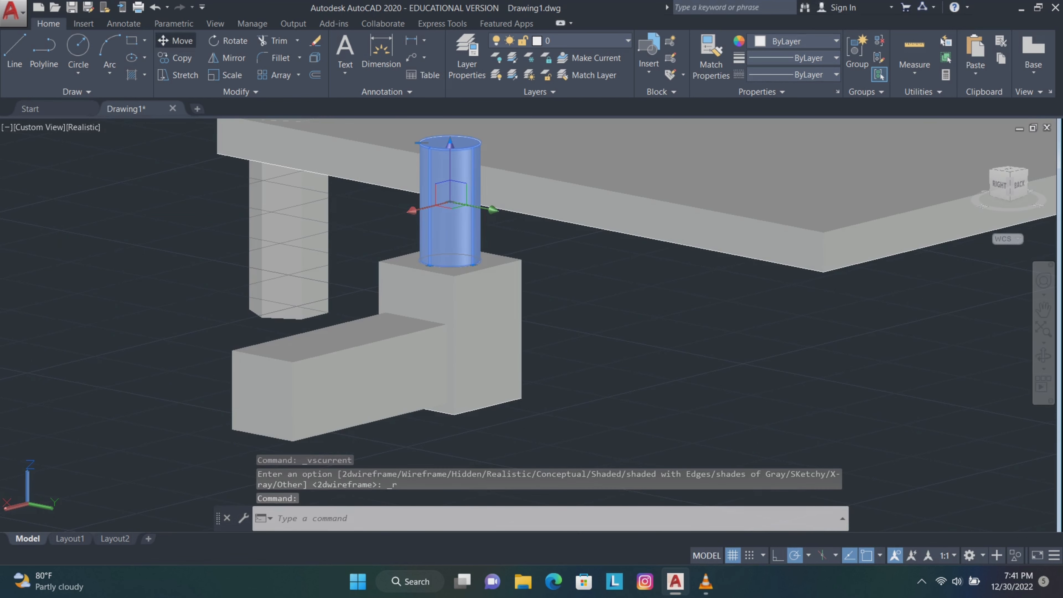
left_click(175, 40)
left_click(582, 324)
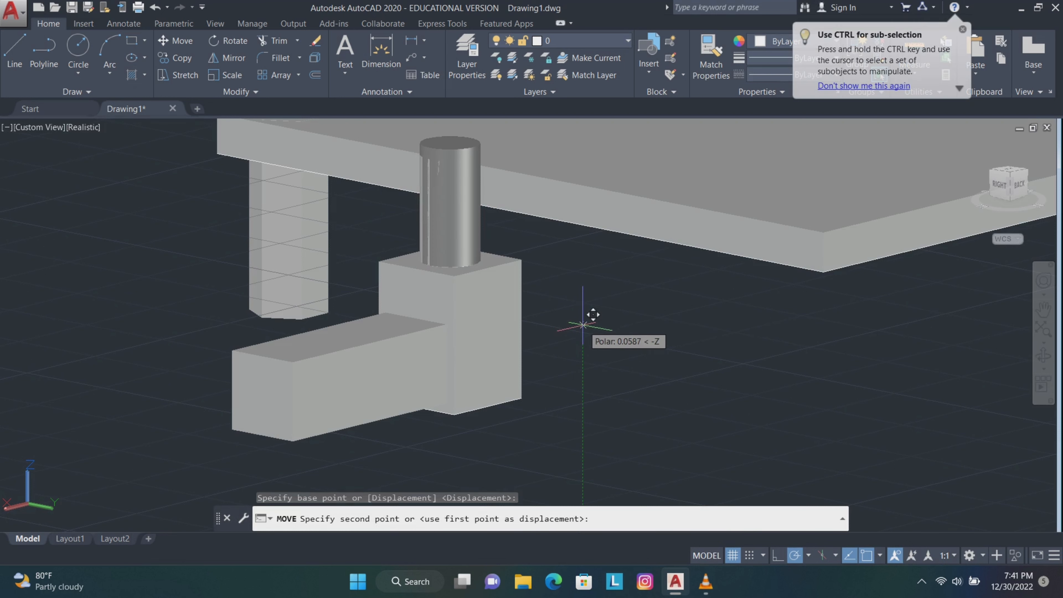
type("0.")
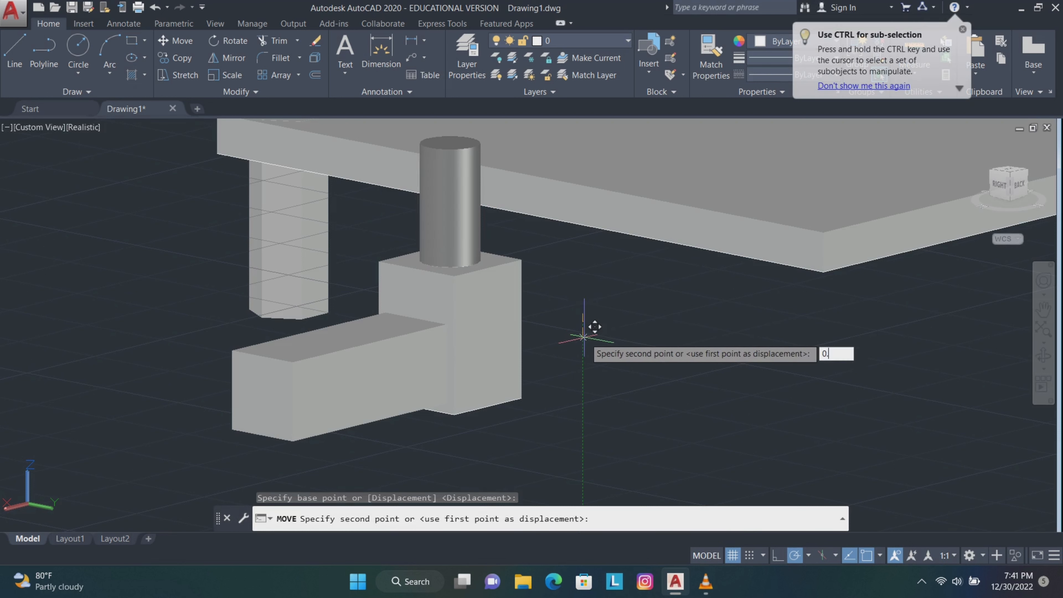
type("2")
key("Return")
- Move the horizontal bar 0.1 into the block
left_click(356, 358)
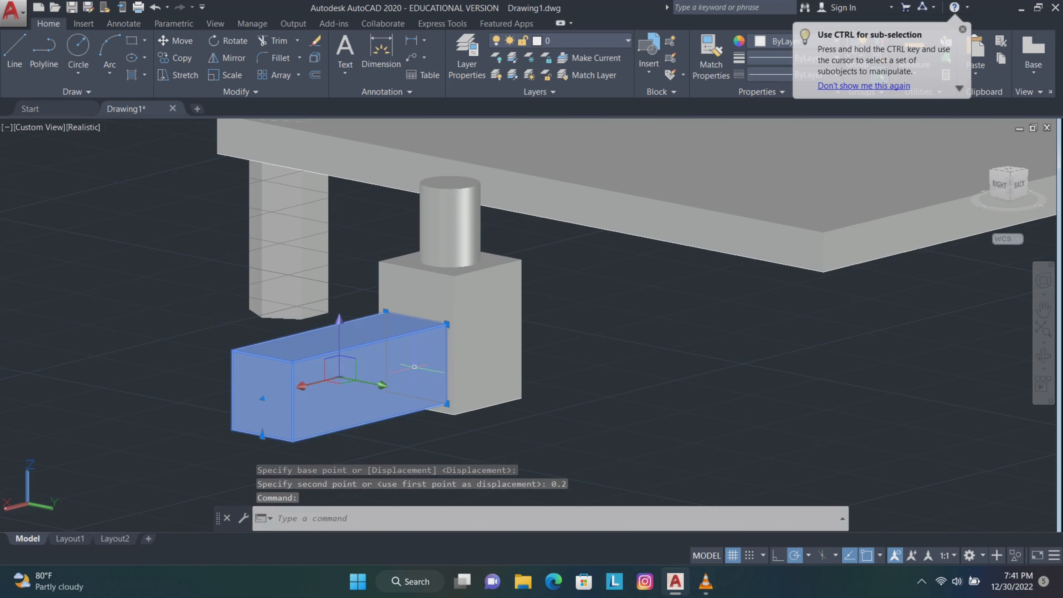
key("Return")
left_click(670, 434)
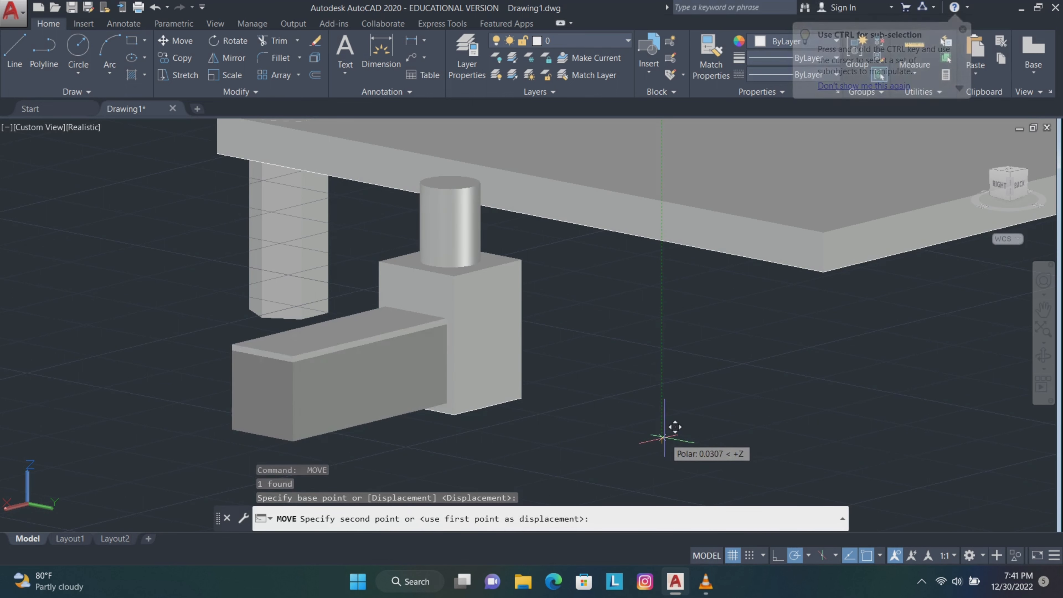
type("0.")
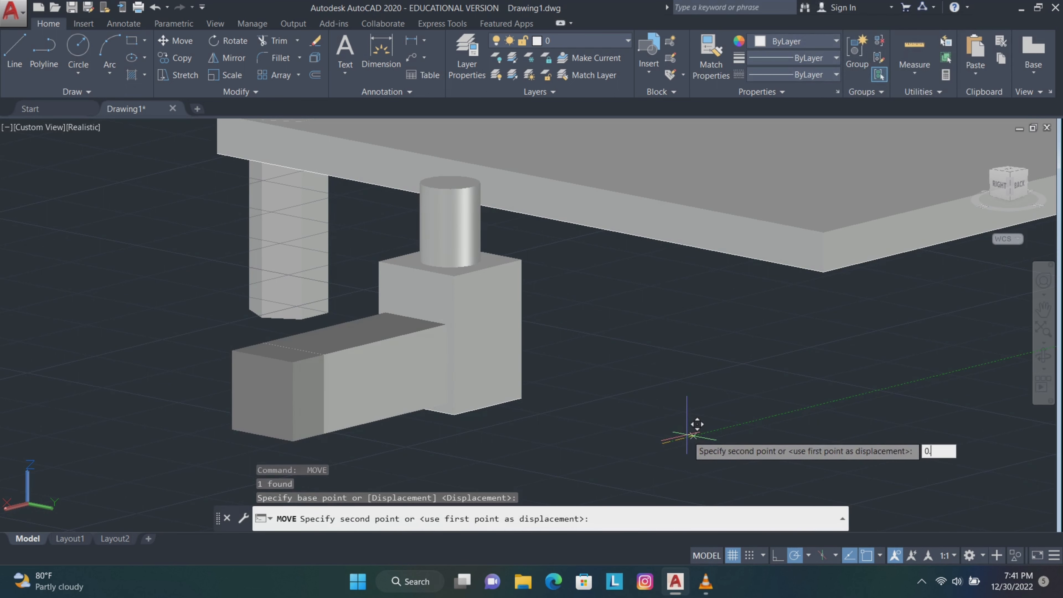
type("1")
key("Return")
- Subtract the cylinder and the horizontal bar from the block to cut a round hole and a rectangular pocket
type("su")
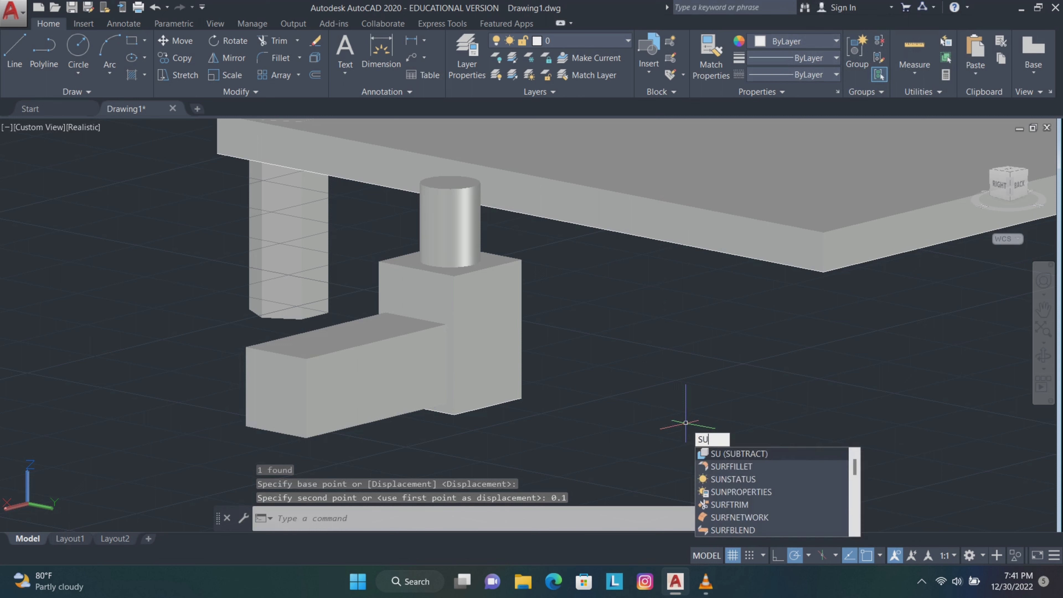
key("Return")
left_click(477, 342)
key("Return")
left_click(458, 226)
left_click(322, 361)
key("Return")
key("Escape")
- Switch the model's visual style to 2D Wireframe
left_click(1043, 356)
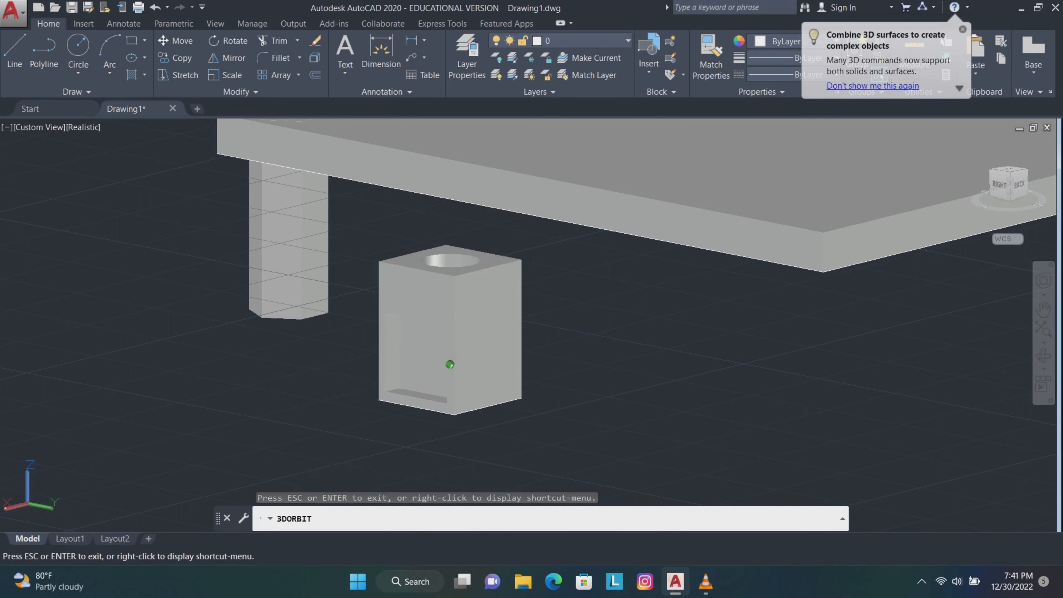
left_click_drag(711, 365, 749, 364)
key("Escape")
left_click(82, 126)
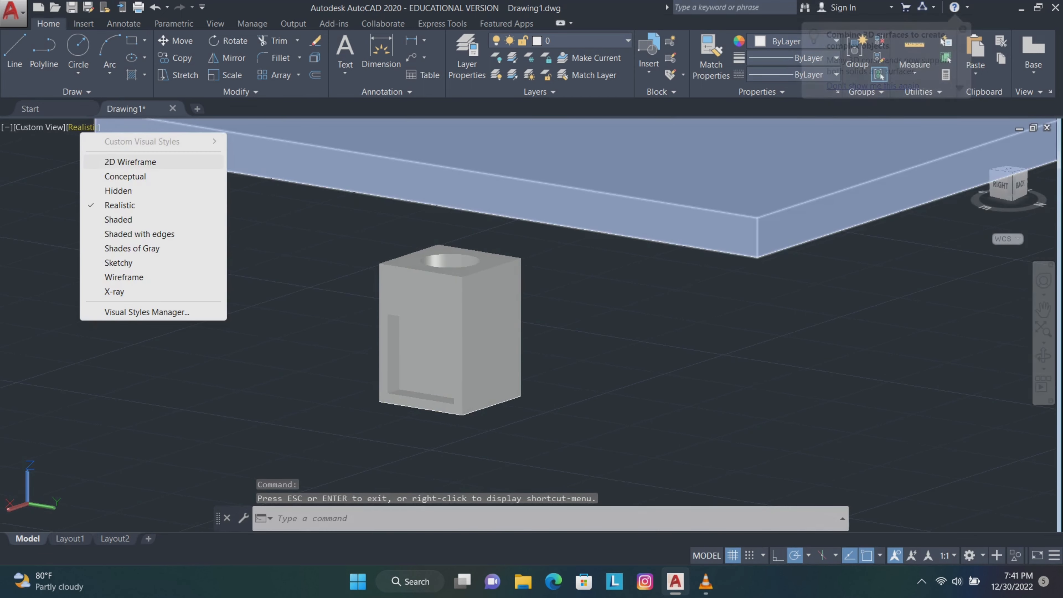
left_click(130, 162)
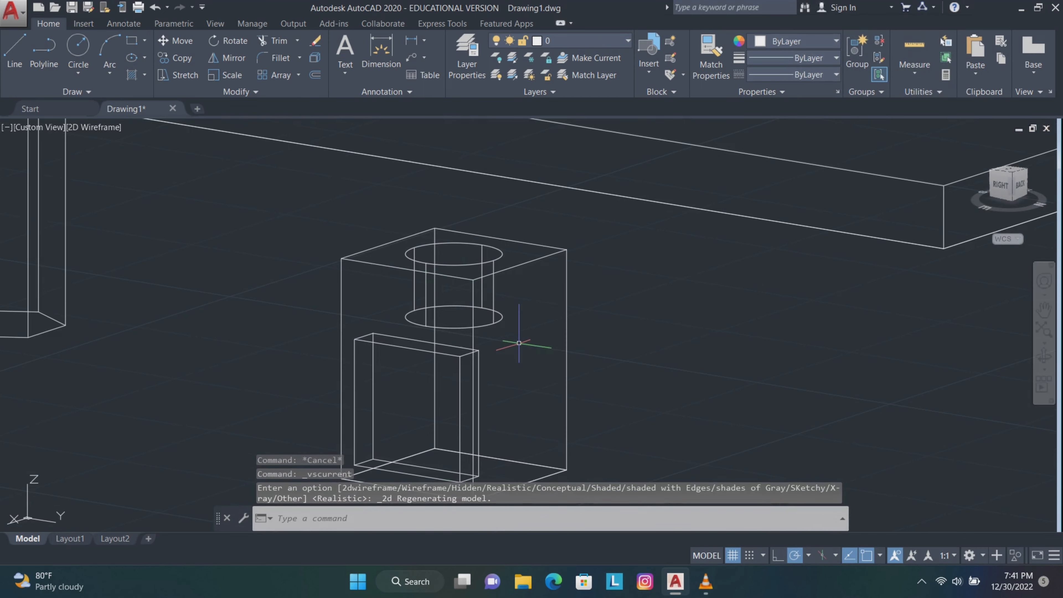
- Fillet two opposite top edges of the block with a radius of 0.05
type("f")
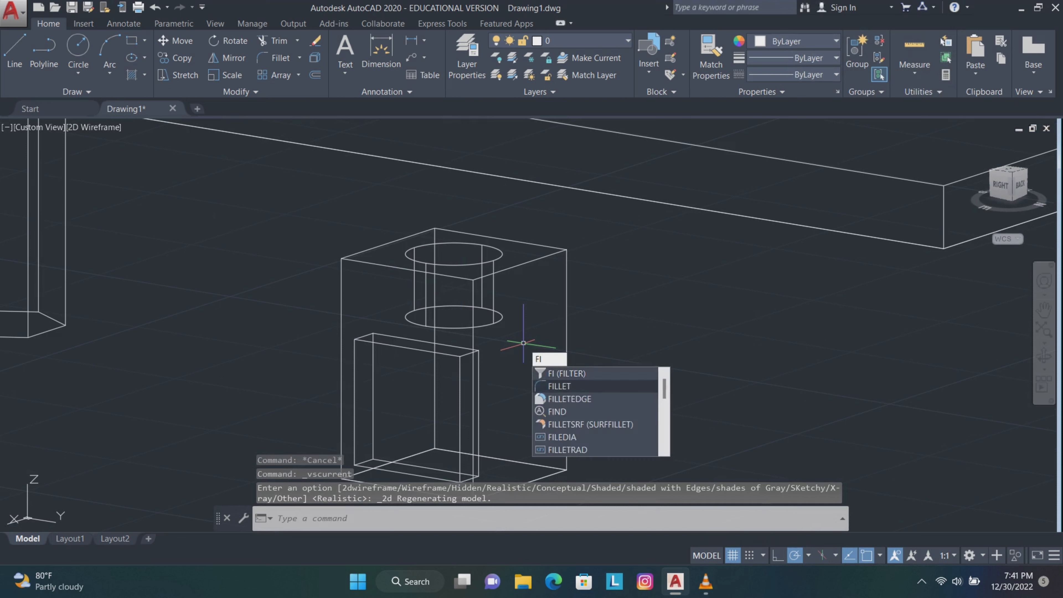
left_click(567, 397)
type("r")
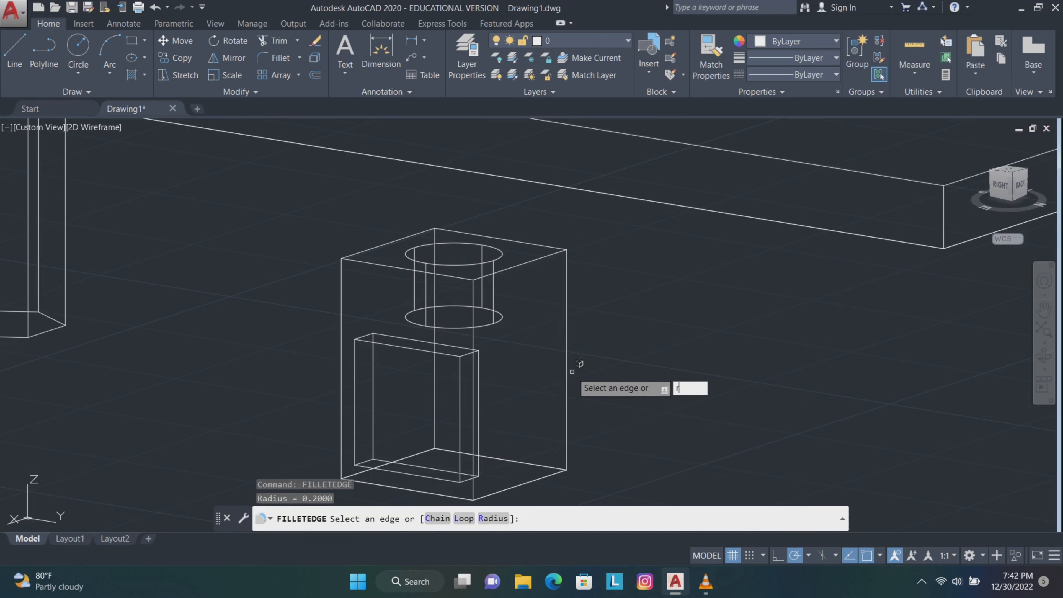
key("Return")
type("0.05")
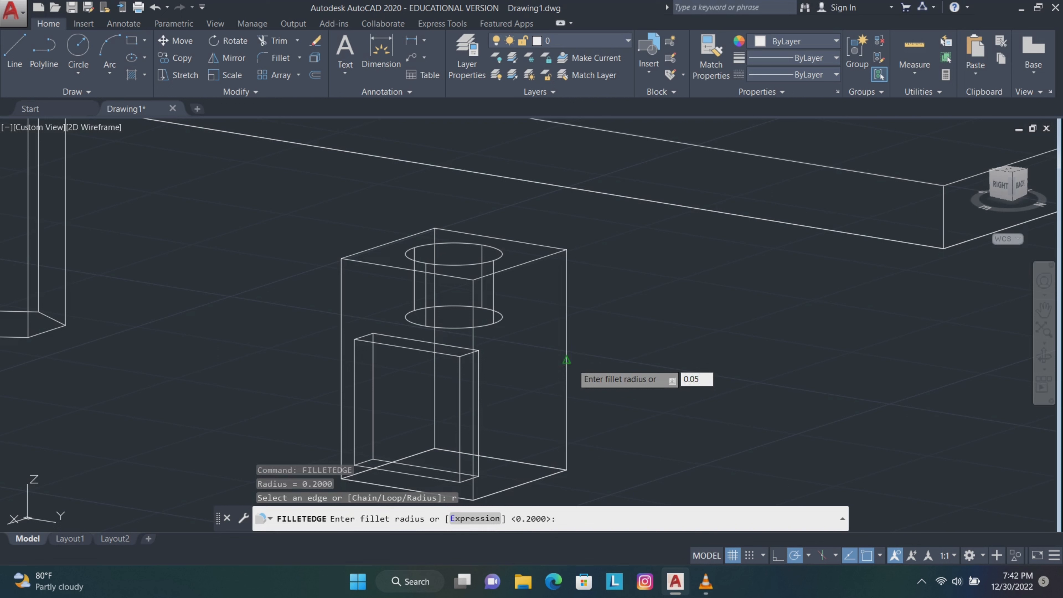
key("Return")
left_click(382, 266)
left_click(514, 243)
key("Return")
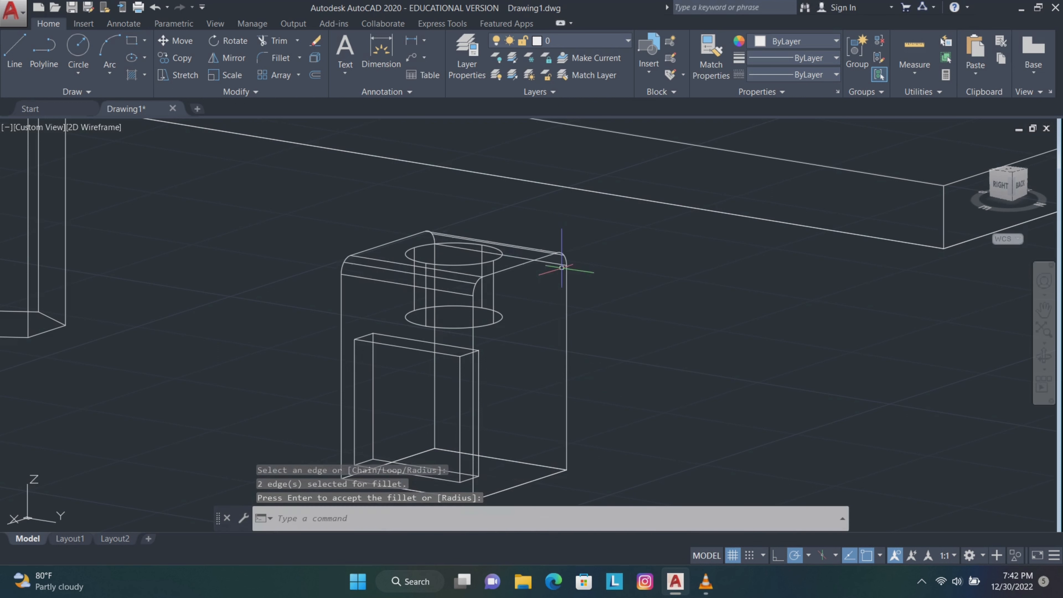
- Move the block by its bottom corner onto the top corner of the plate
scroll(583, 274, "down", 4)
mouse_move(649, 309)
left_mouse_down()
mouse_move(569, 231)
mouse_move(459, 290)
mouse_move(504, 285)
left_mouse_up()
key("Escape")
left_click(1043, 355)
left_click_drag(858, 343, 703, 344)
key("Escape")
mouse_move(525, 281)
left_mouse_down()
mouse_move(446, 309)
mouse_move(403, 384)
mouse_move(394, 304)
left_mouse_up()
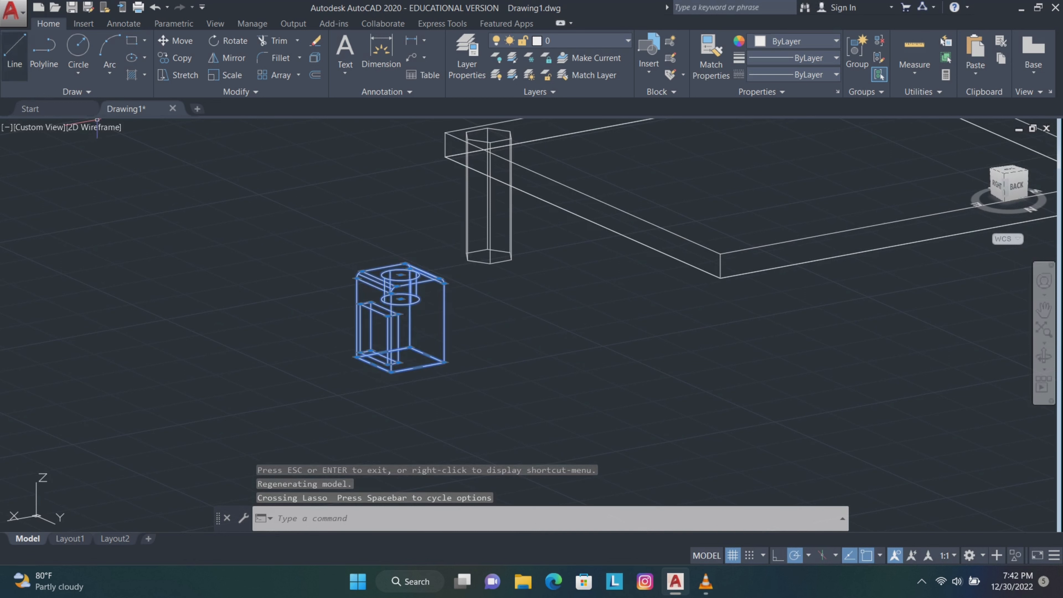
left_click(176, 41)
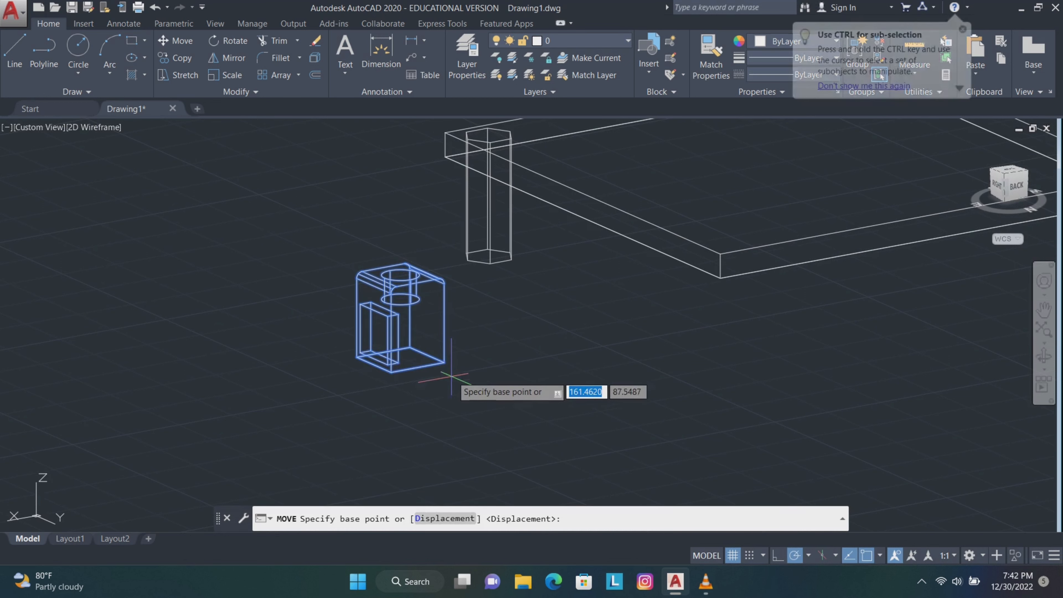
left_click(427, 358)
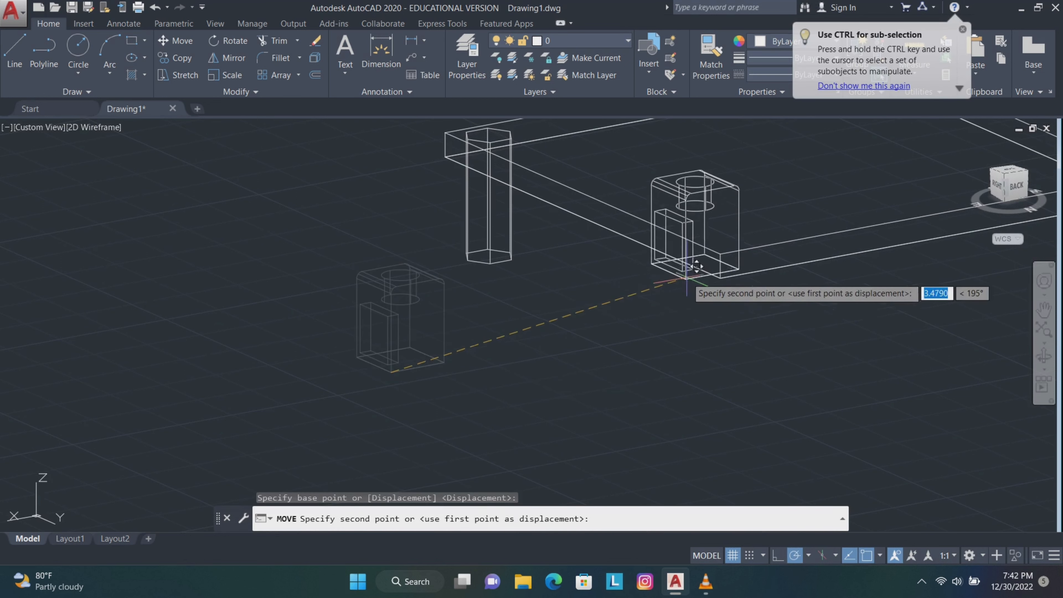
left_click(718, 253)
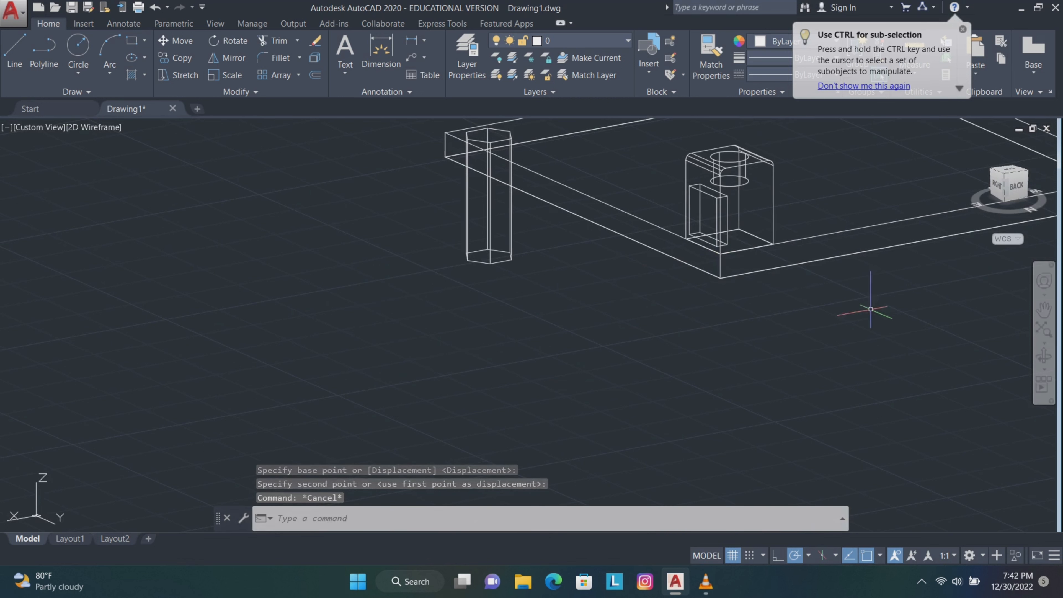
- Rotate the block a quarter turn about its vertical axis so the rectangular pocket faces the plate's long front edge
middle_click_drag(878, 296, 648, 211, "shift")
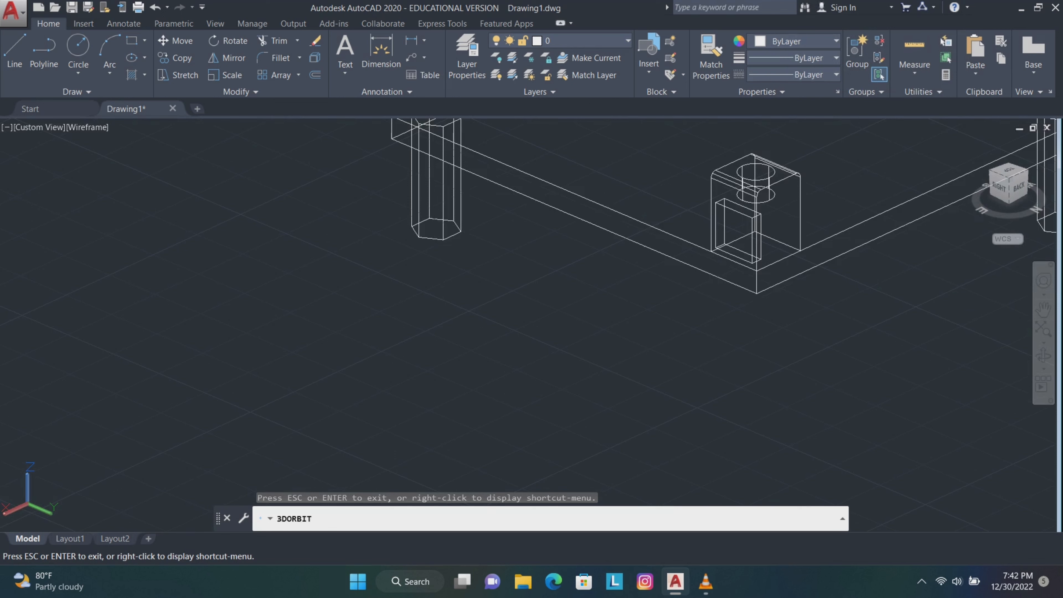
left_click(1044, 309)
left_click_drag(949, 322, 657, 432)
left_click(1043, 356)
left_click_drag(774, 387, 620, 356)
key("Escape")
mouse_move(522, 306)
left_mouse_down()
mouse_move(420, 308)
mouse_move(369, 286)
left_mouse_up()
type("3D")
key("Down")
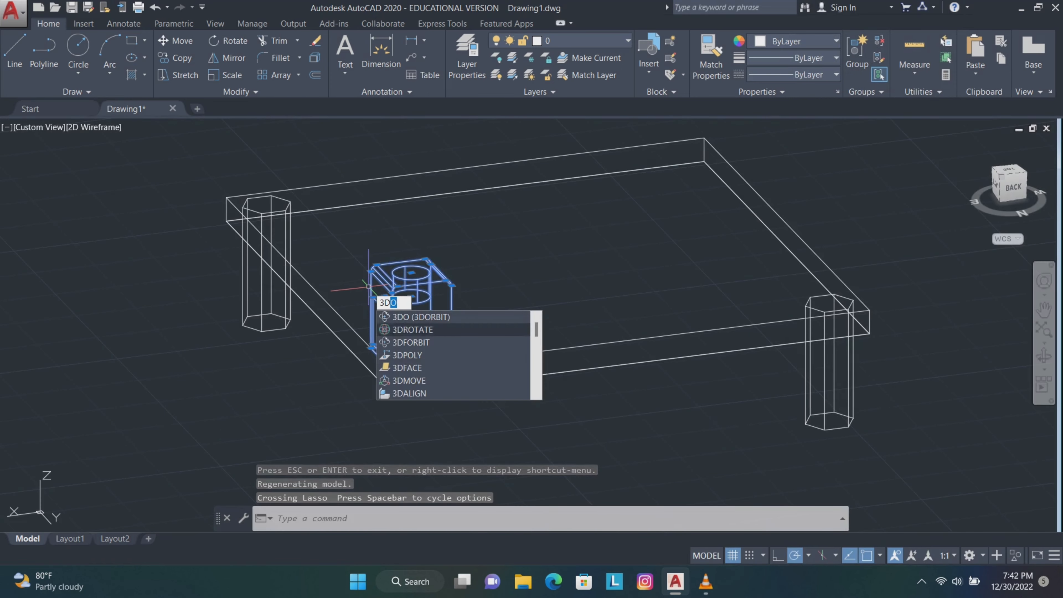
key("Return")
left_click(412, 313)
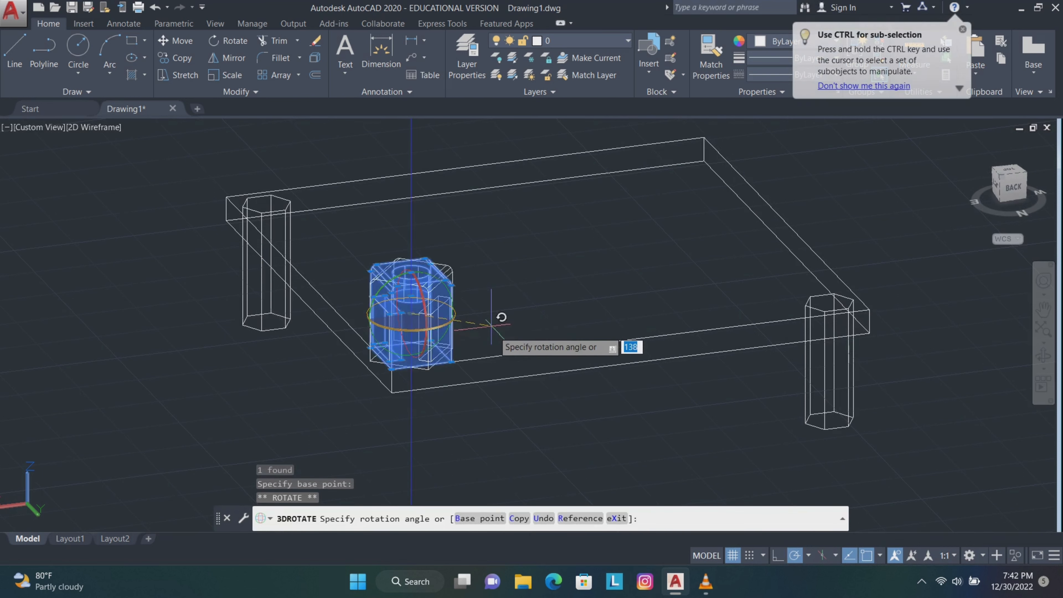
left_click(493, 406)
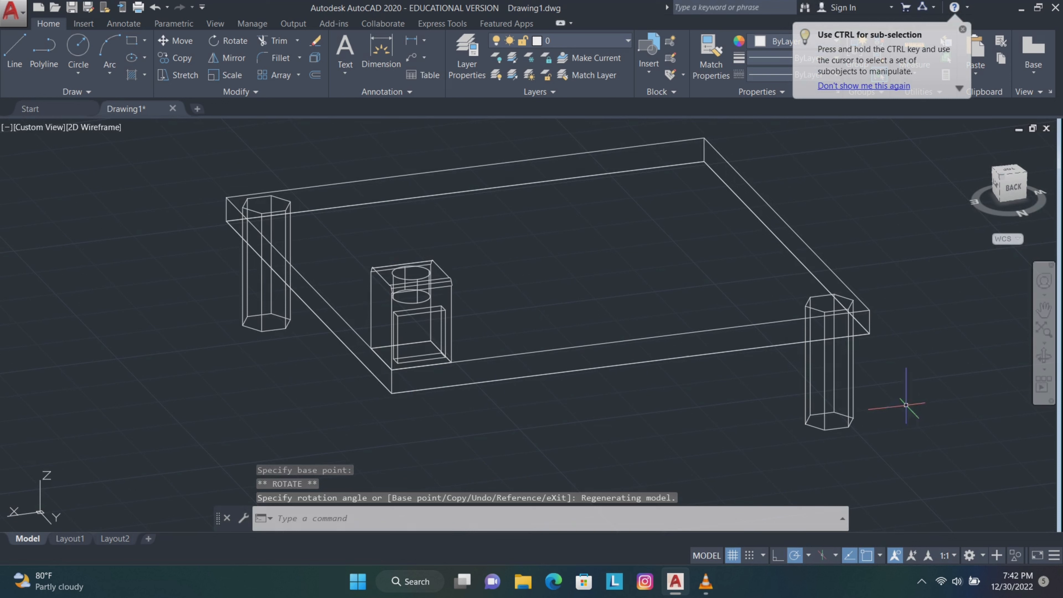
- Move the block 0.6 along the plate's edge away from the corner and erase the leftover base rectangle
left_click(493, 300)
left_click(176, 40)
left_click(584, 432)
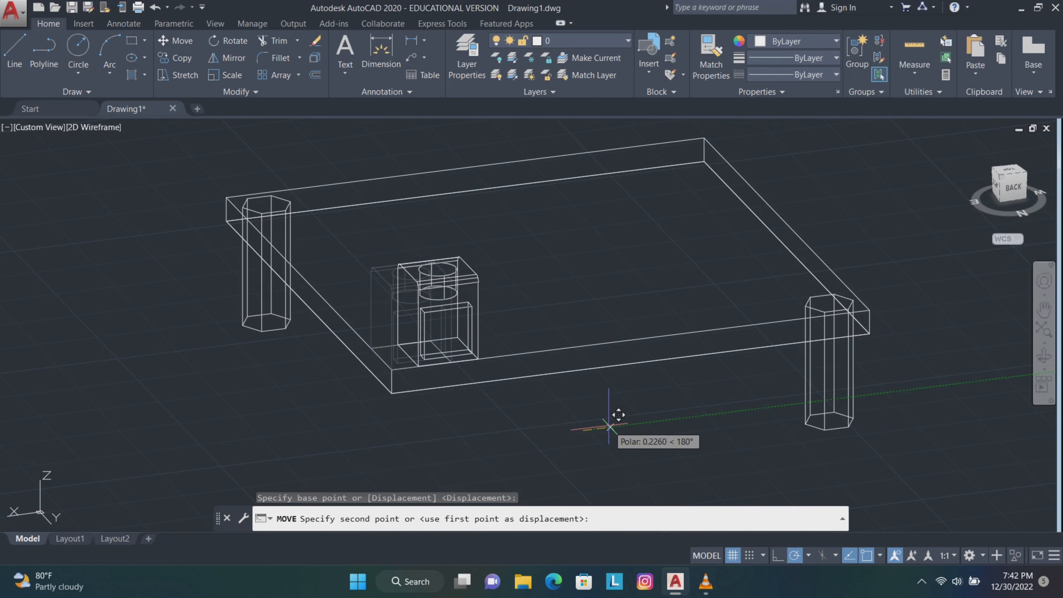
type("0.6")
key("Return")
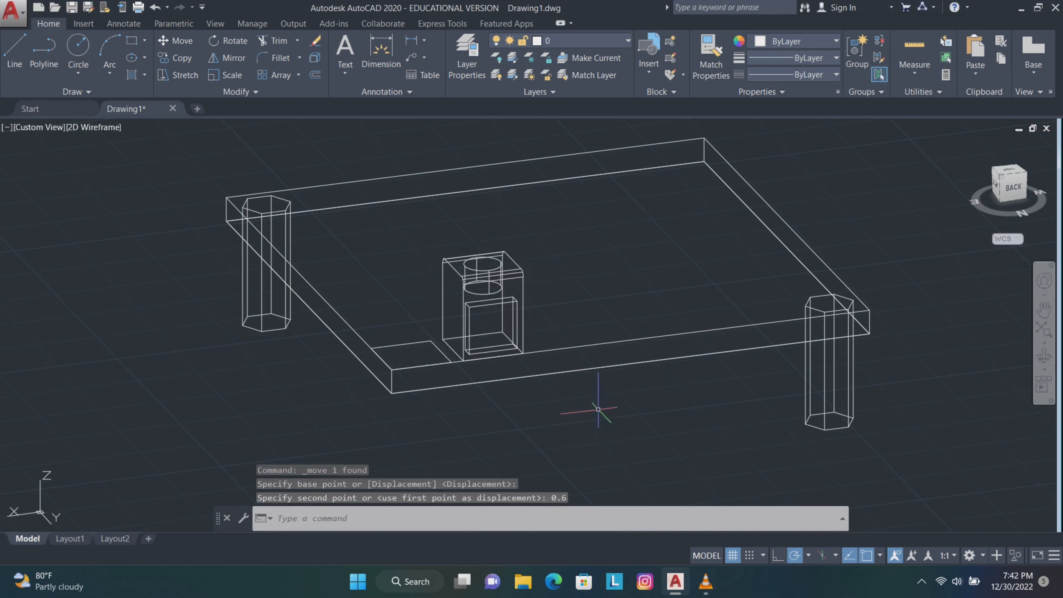
left_click(440, 361)
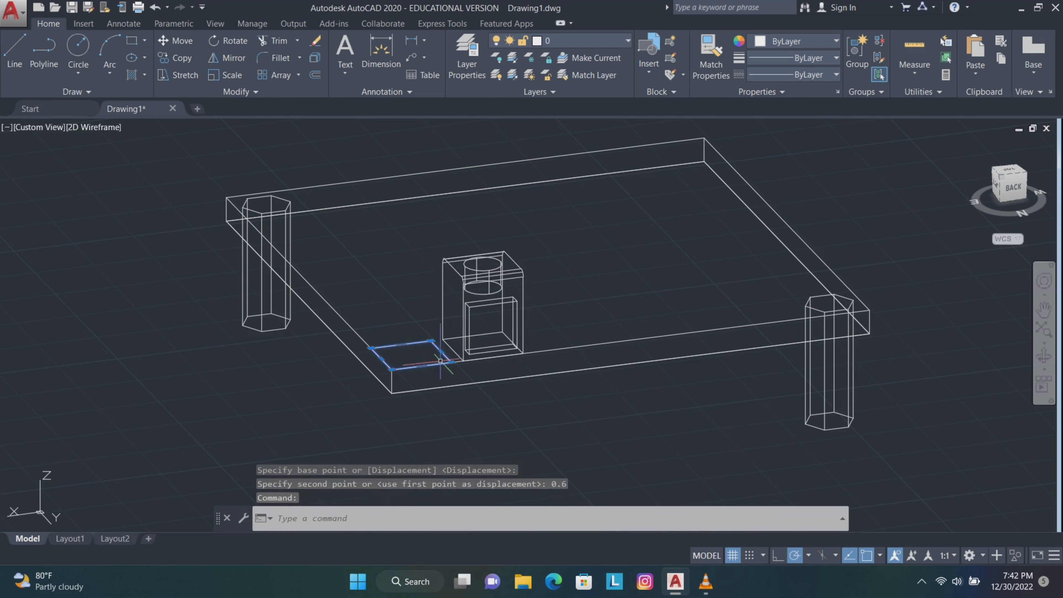
key("Delete")
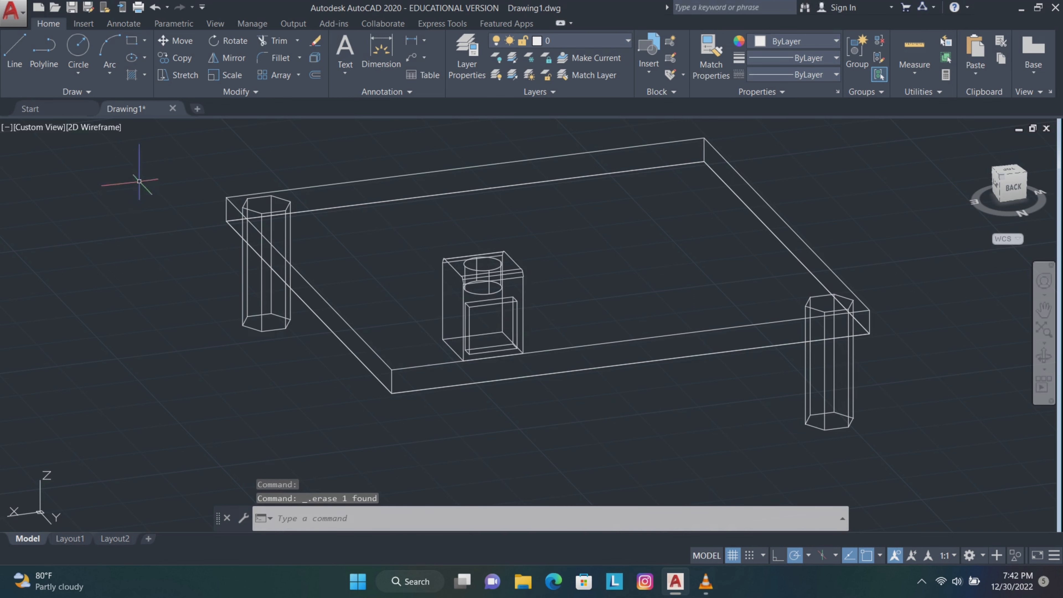
- Copy the block twice along the plate's edge, corner to corner, to form a row of three
mouse_move(568, 268)
left_mouse_down()
mouse_move(508, 302)
mouse_move(357, 236)
left_mouse_up()
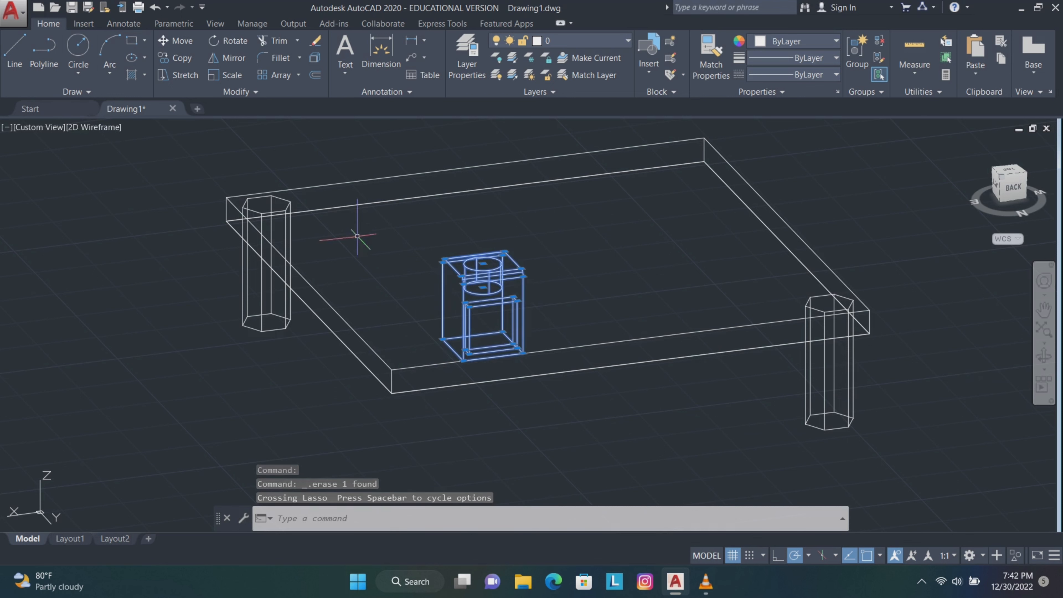
left_click(176, 57)
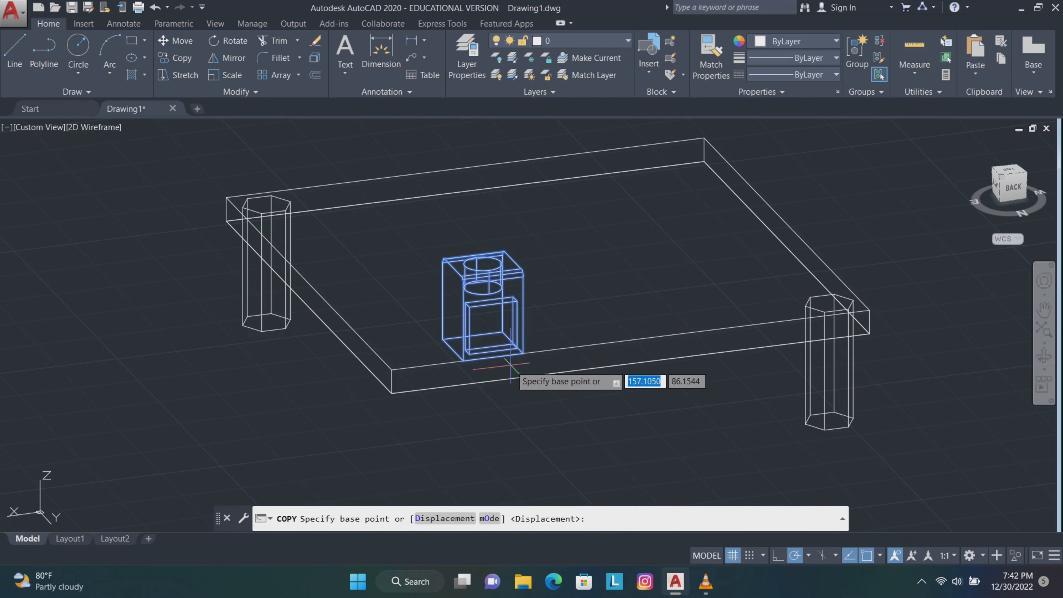
left_click(463, 360)
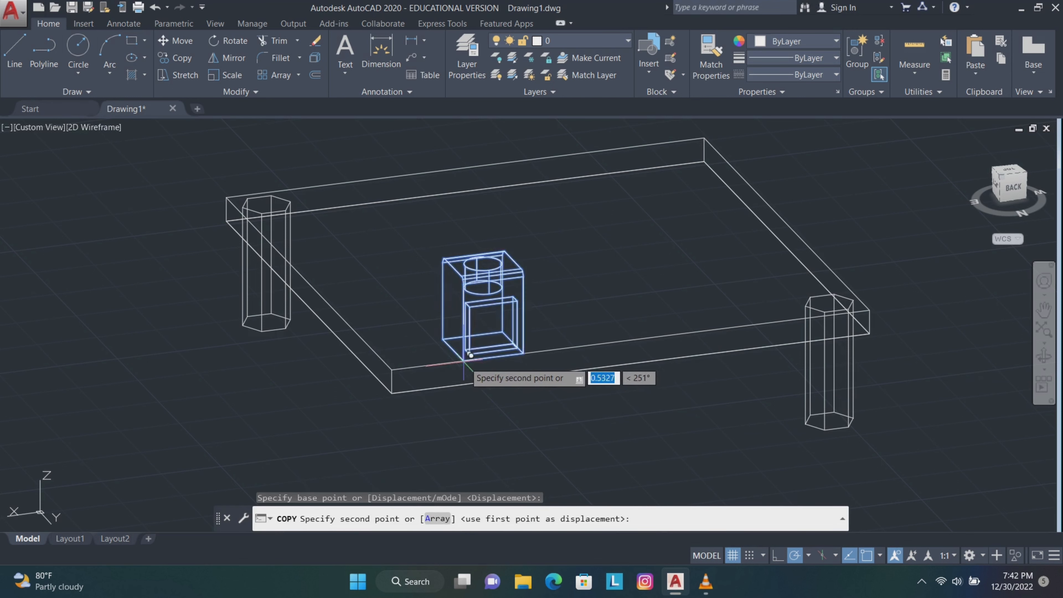
left_click(524, 348)
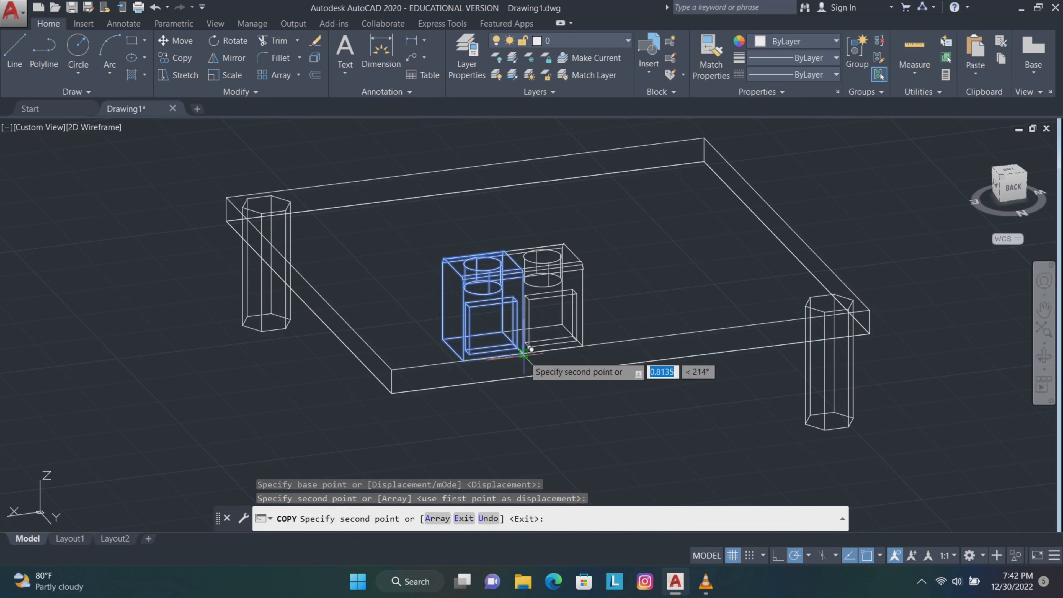
left_click(583, 344)
key("Escape")
- Move the row of three blocks 0.1 inward from the plate's edge
mouse_move(707, 276)
left_mouse_down()
mouse_move(594, 312)
mouse_move(442, 334)
left_mouse_up()
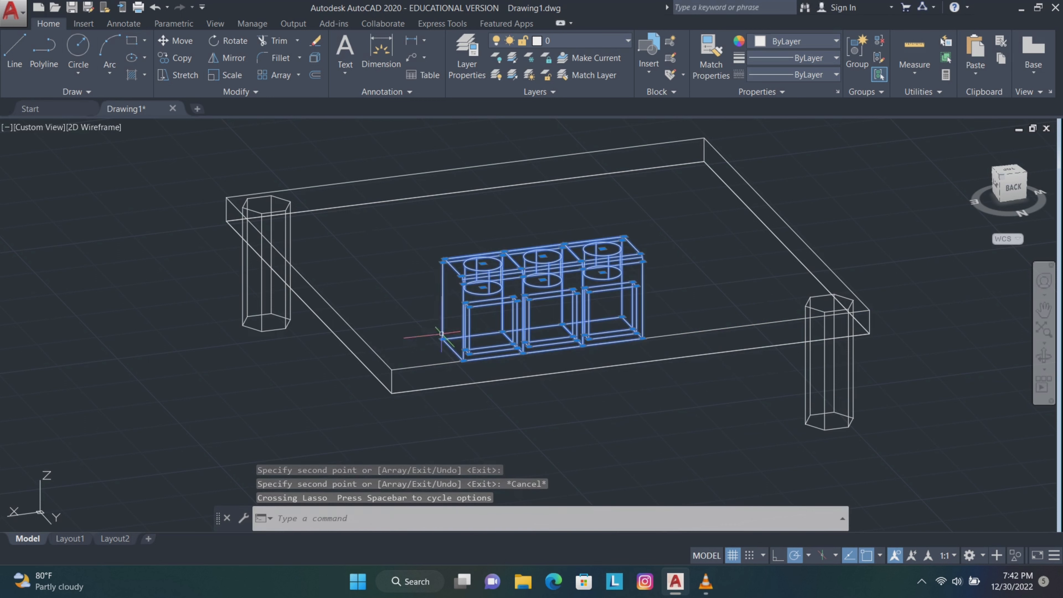
left_click(176, 40)
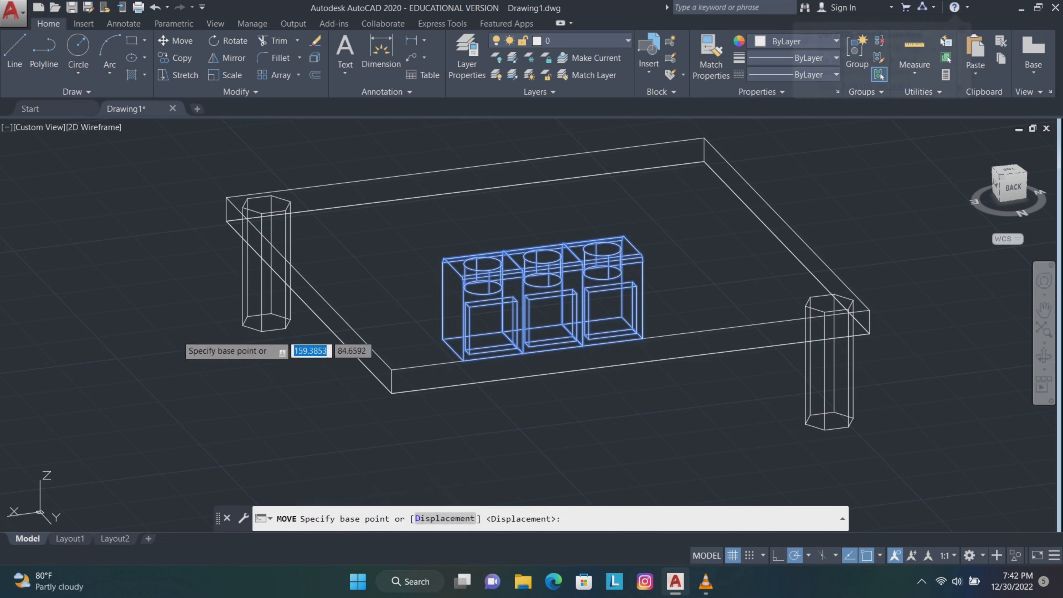
left_click(175, 335)
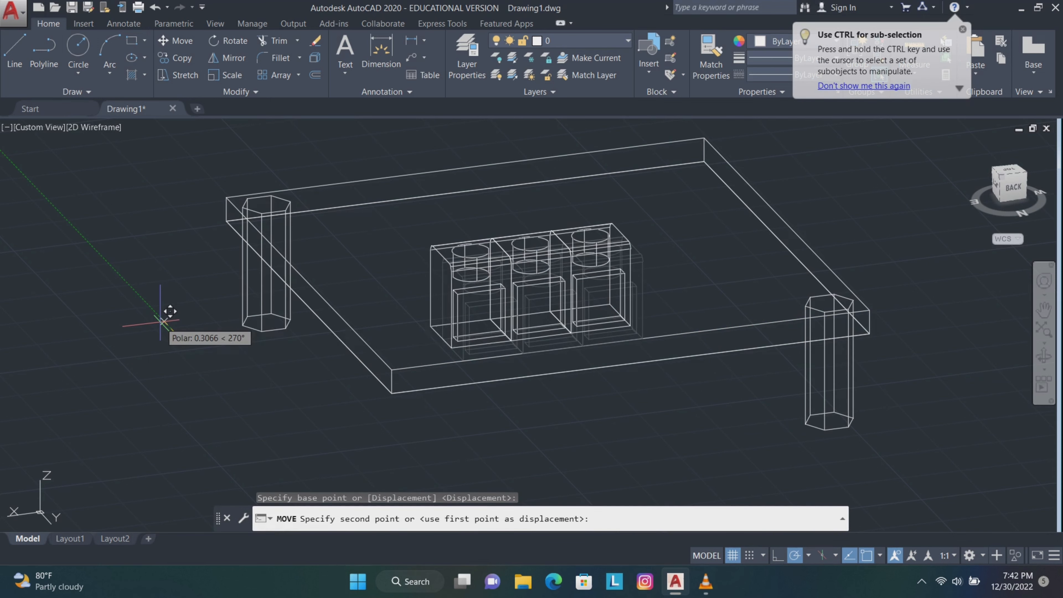
type("0.1")
key("Return")
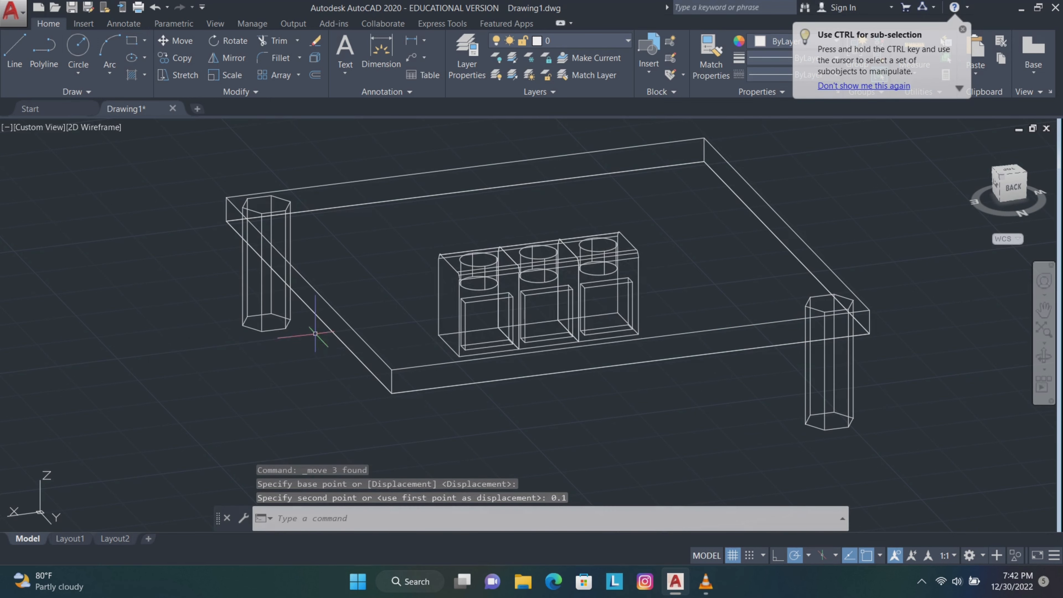
- Copy the end block nearest the plate's corner onto that corner
mouse_move(473, 282)
left_mouse_down()
mouse_move(481, 212)
mouse_move(474, 283)
left_mouse_up()
left_click(175, 57)
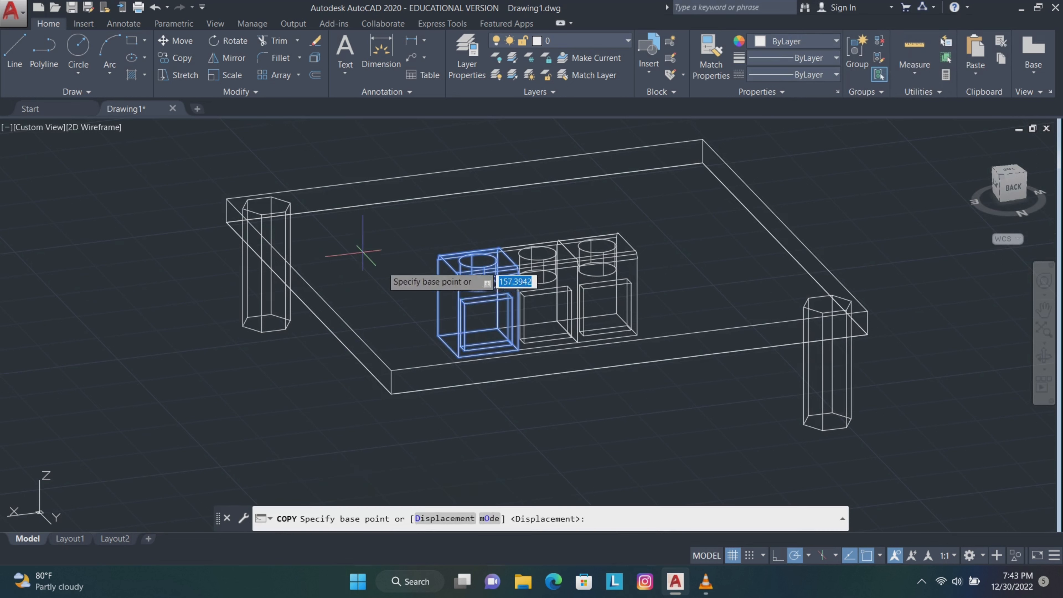
left_click(459, 356)
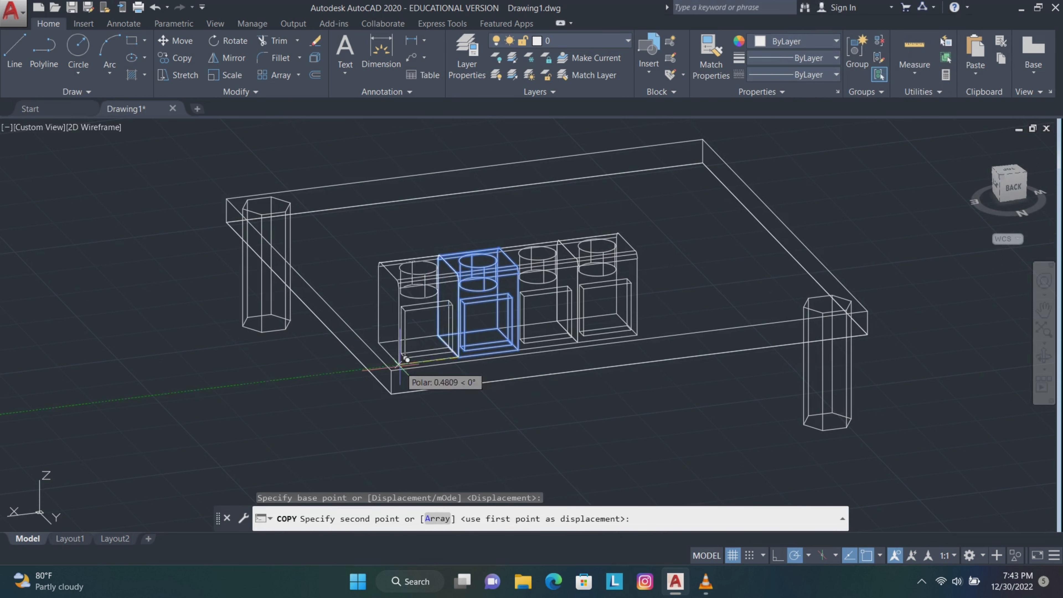
left_click(397, 365)
key("Escape")
- Move the copied corner block 0.8 away from the corner, along the plate's edge perpendicular to the row of three
left_click_drag(411, 238, 420, 323)
left_click(423, 324)
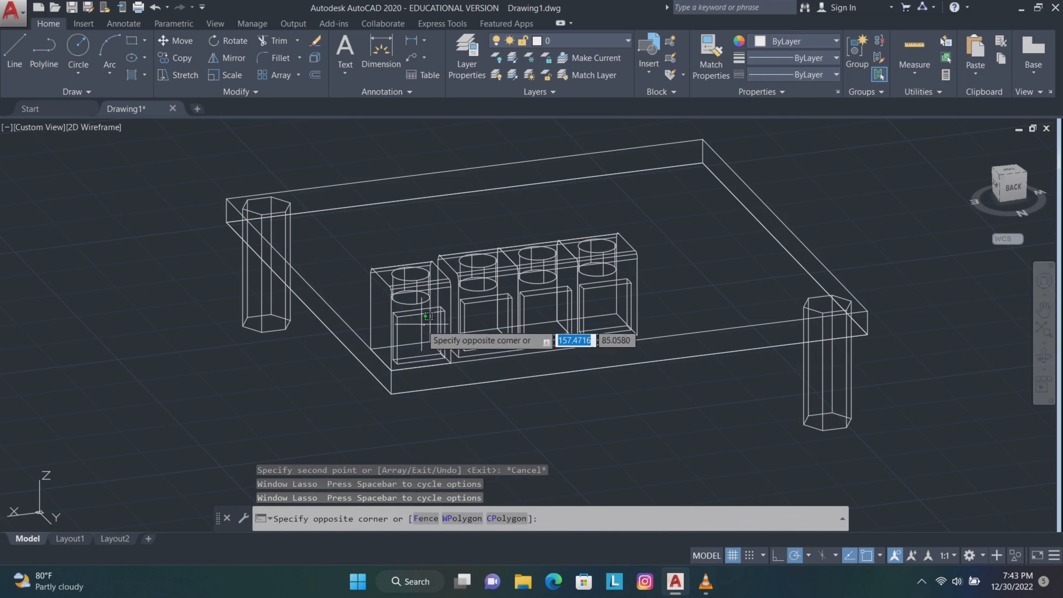
left_click(413, 311)
left_click(175, 40)
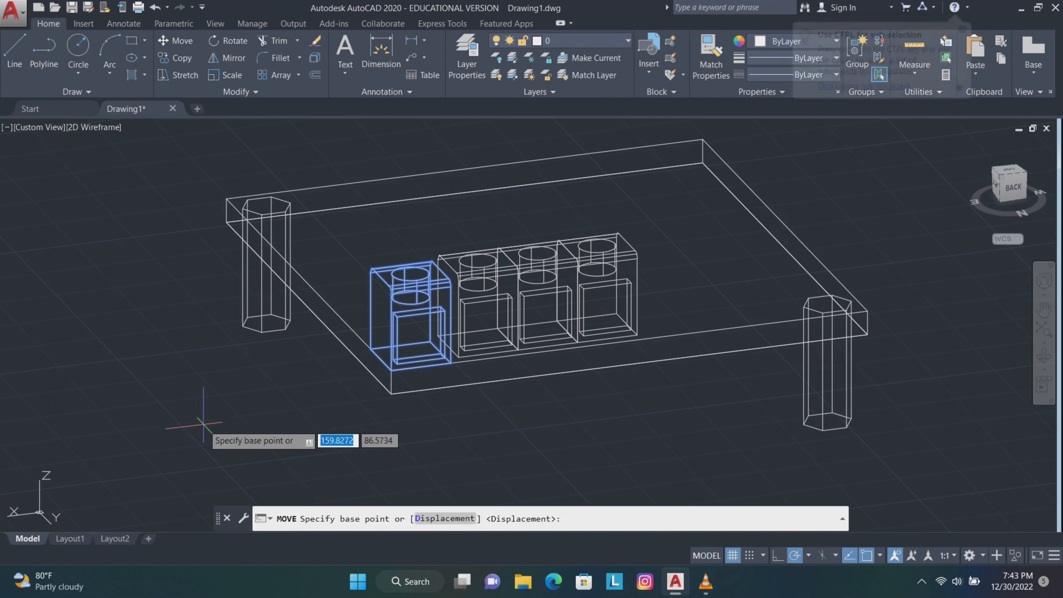
left_click(192, 405)
type("0.8")
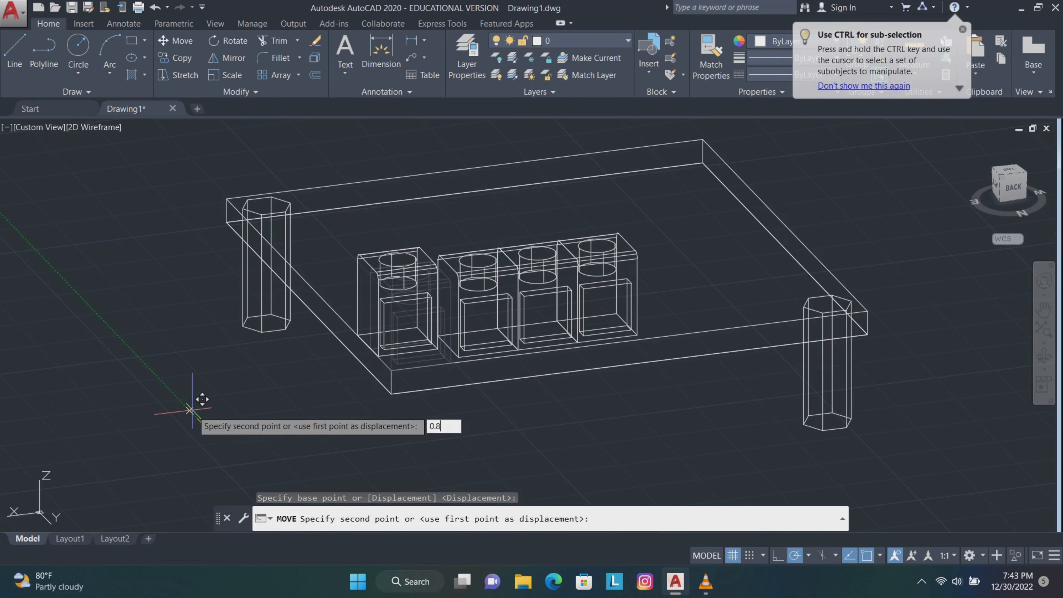
key("Return")
- Move the single block 0.1 inward from the plate's side edge
mouse_move(473, 211)
left_mouse_down()
mouse_move(405, 276)
mouse_move(381, 278)
left_mouse_up()
type("m")
key("Return")
left_click(288, 410)
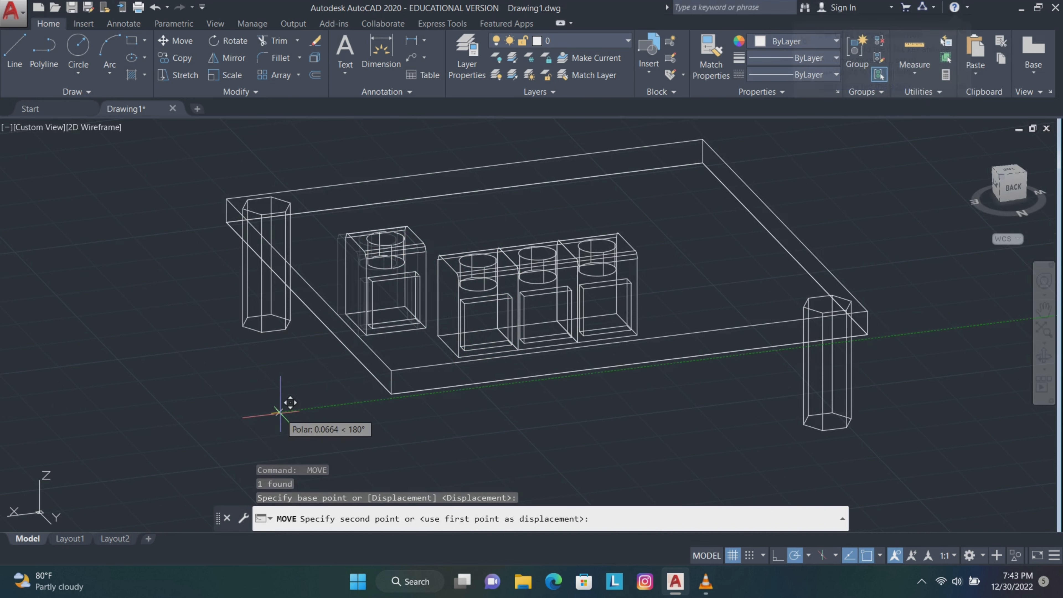
type("0.1")
key("Return")
- Try to rotate the single block about its vertical axis with 3D Rotate
mouse_move(485, 218)
left_mouse_down()
mouse_move(377, 251)
mouse_move(368, 268)
left_mouse_up()
type("3d")
key("Down")
key("Return")
left_click(375, 294)
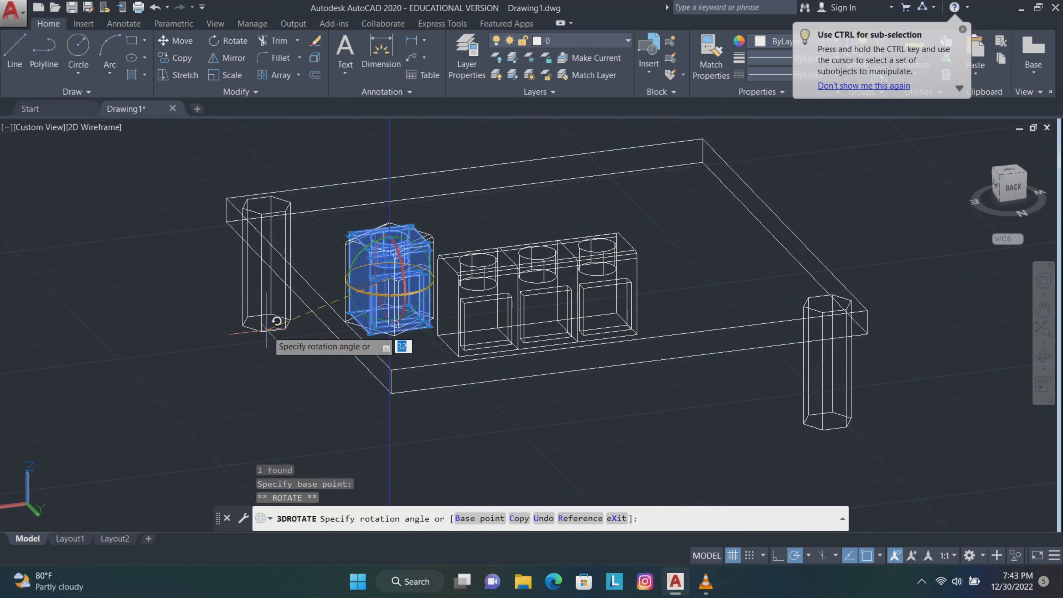
left_click(134, 311)
- Rotate the single block 270° about its vertical axis with 3D Rotate so its pocket faces the plate's side edge
left_click(1043, 356)
mouse_move(774, 335)
left_mouse_down()
mouse_move(911, 344)
mouse_move(850, 327)
left_mouse_up()
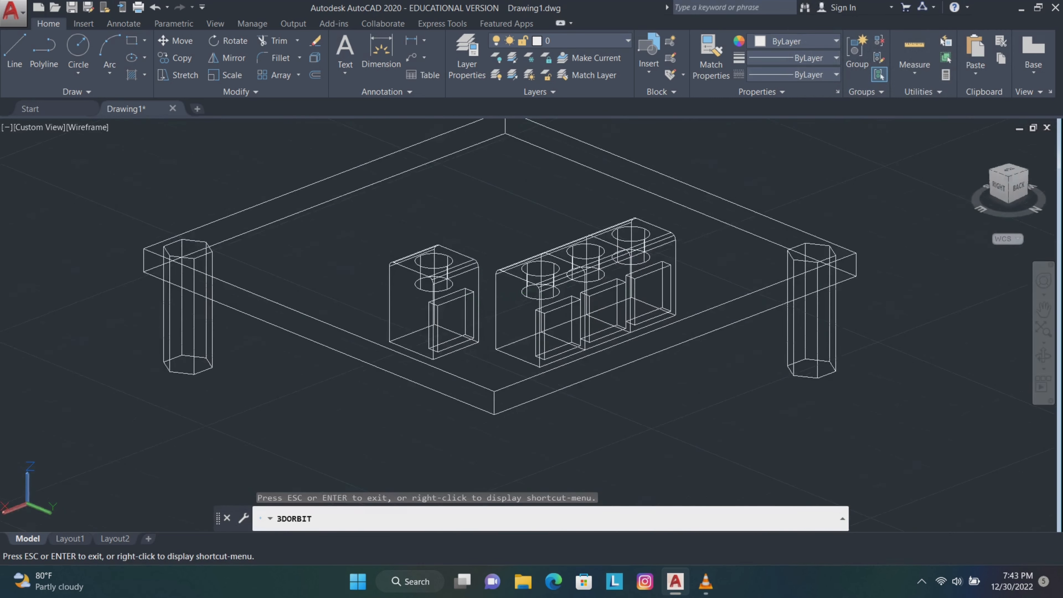
key("Escape")
left_click_drag(505, 241, 414, 300)
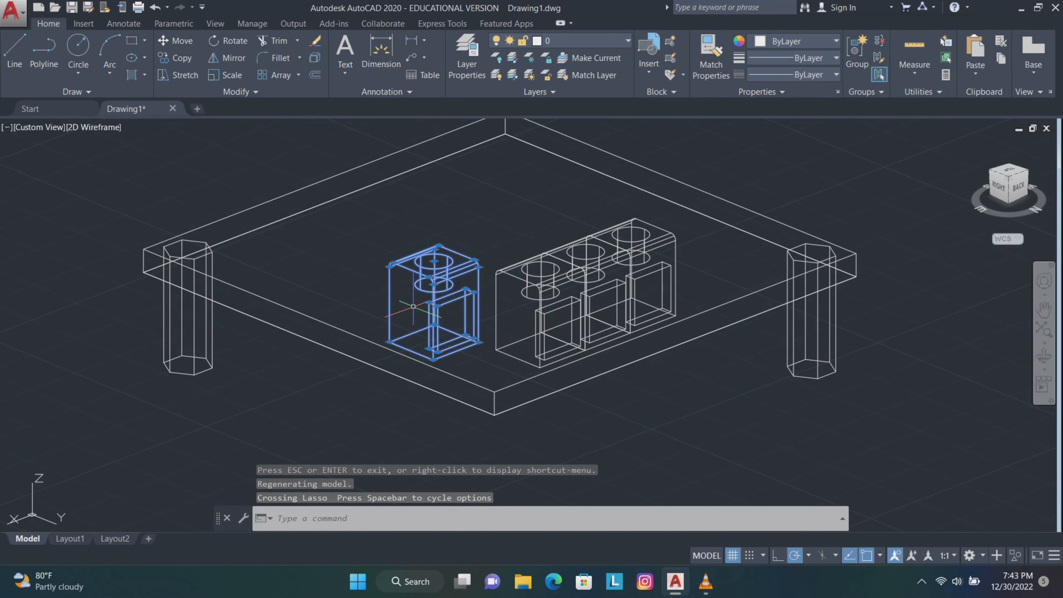
type("3dr")
key("Return")
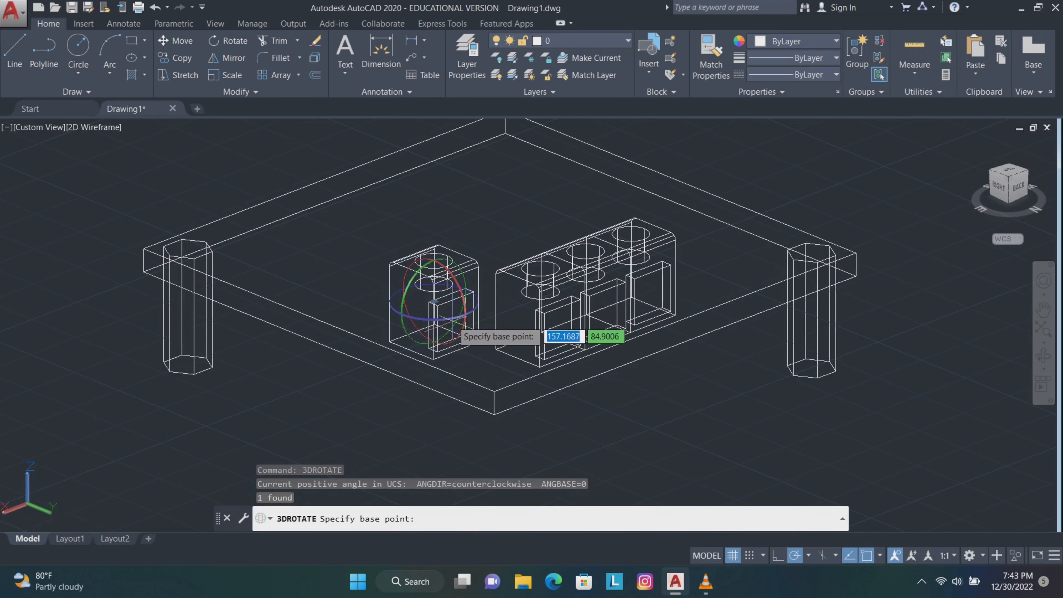
left_click(449, 318)
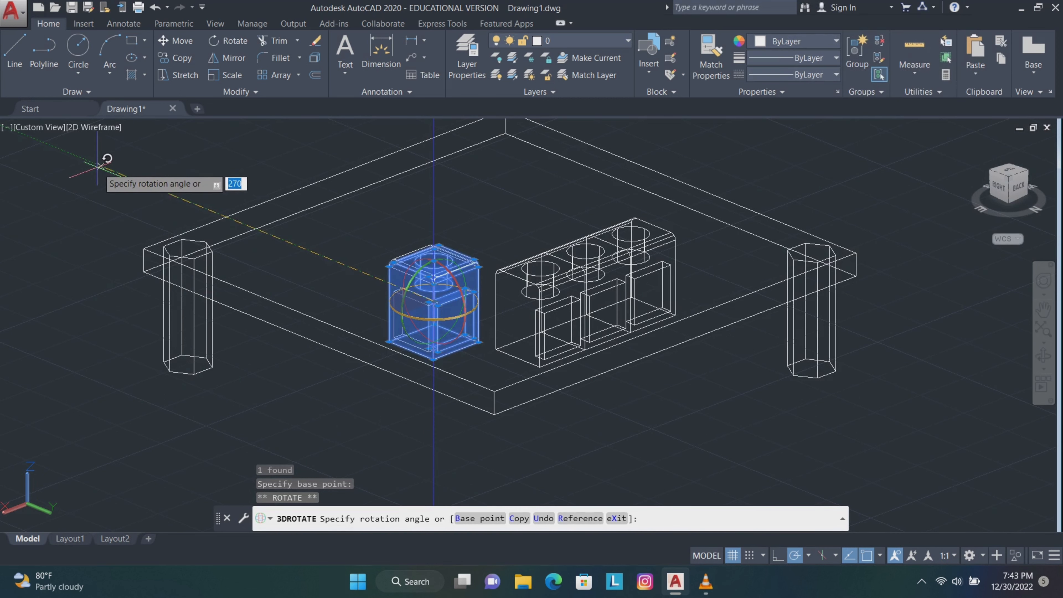
left_click(97, 169)
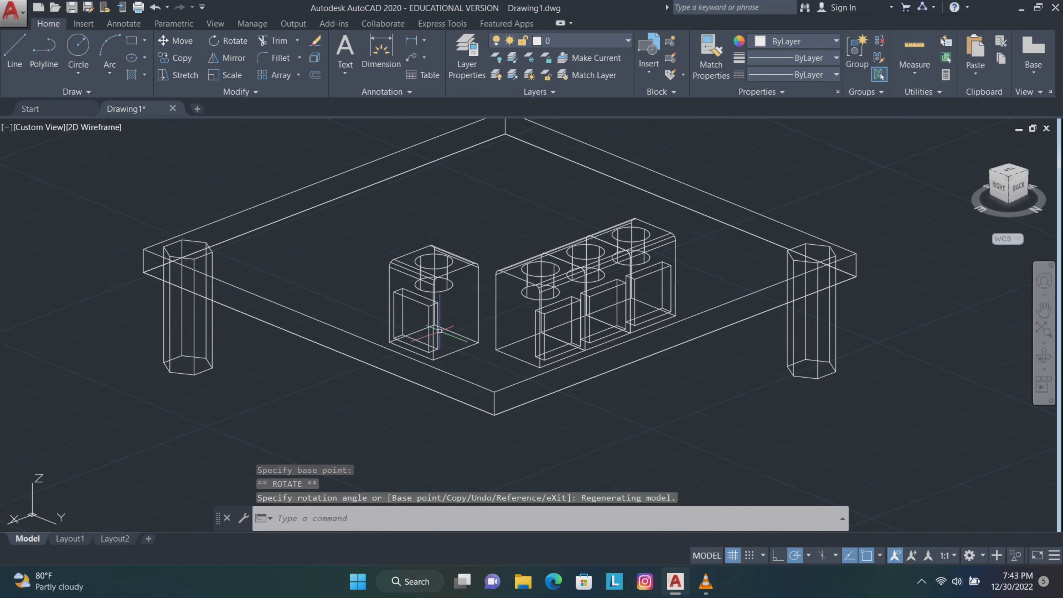
- Copy the rotated block 0.5 along the plate's side edge, corner to corner, to form a pair
left_click(439, 322)
left_click(176, 57)
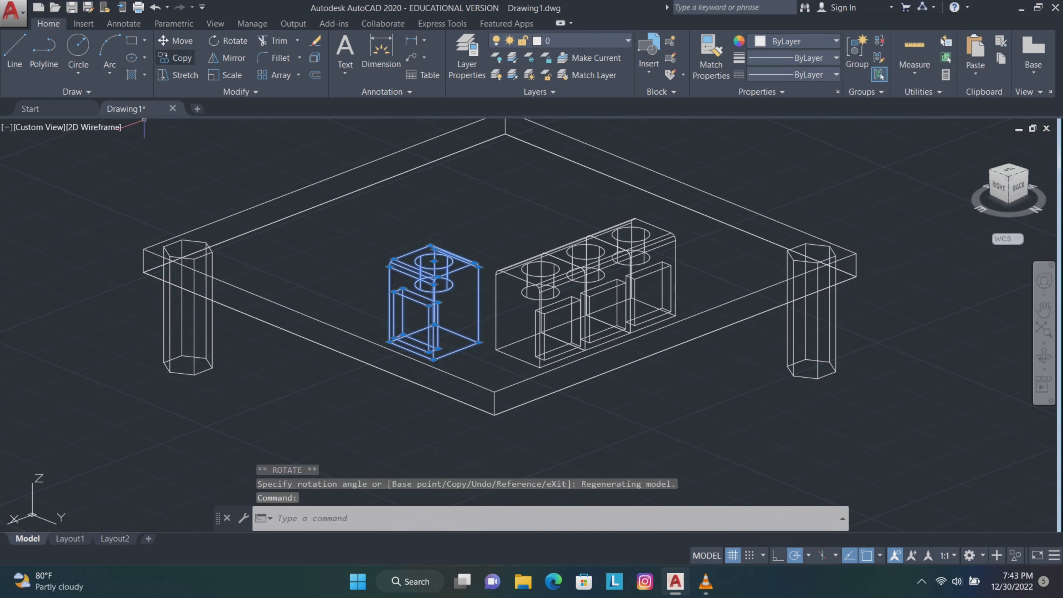
left_click(433, 358)
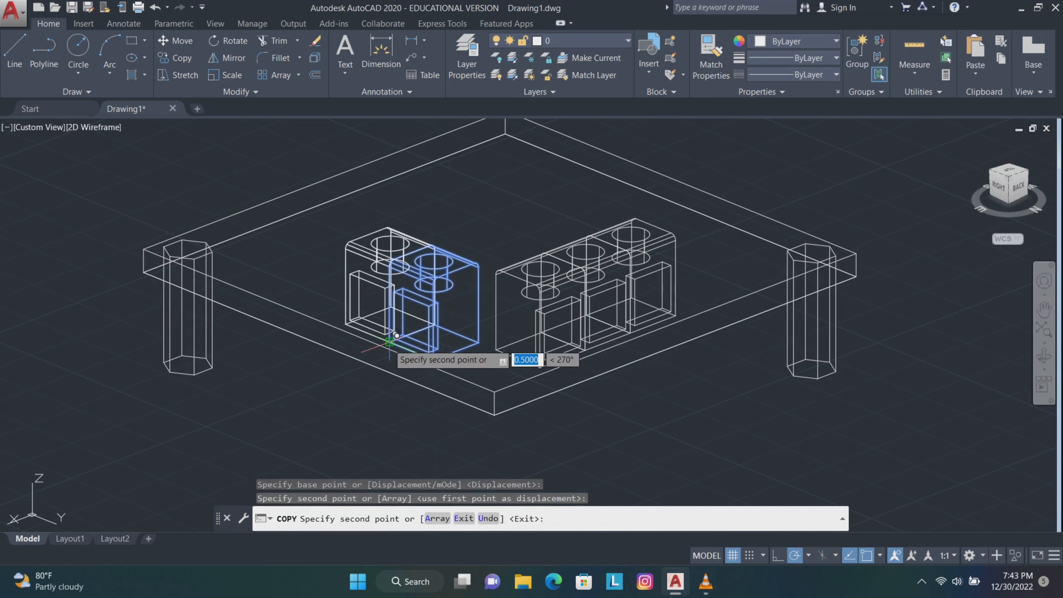
key("Escape")
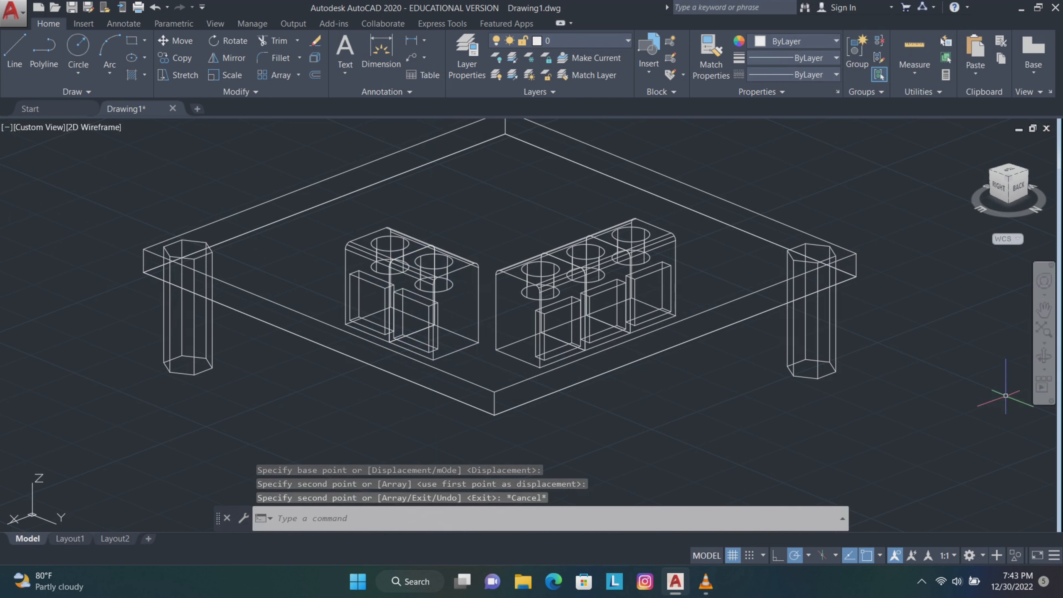
- Mirror the pair of side blocks across the plate's centre line to the opposite side, keeping the originals
left_click(1043, 356)
left_click_drag(942, 356, 807, 397)
key("Escape")
mouse_move(536, 182)
left_mouse_down()
mouse_move(498, 186)
mouse_move(397, 238)
left_mouse_up()
type("mi")
key("Return")
left_click(586, 413)
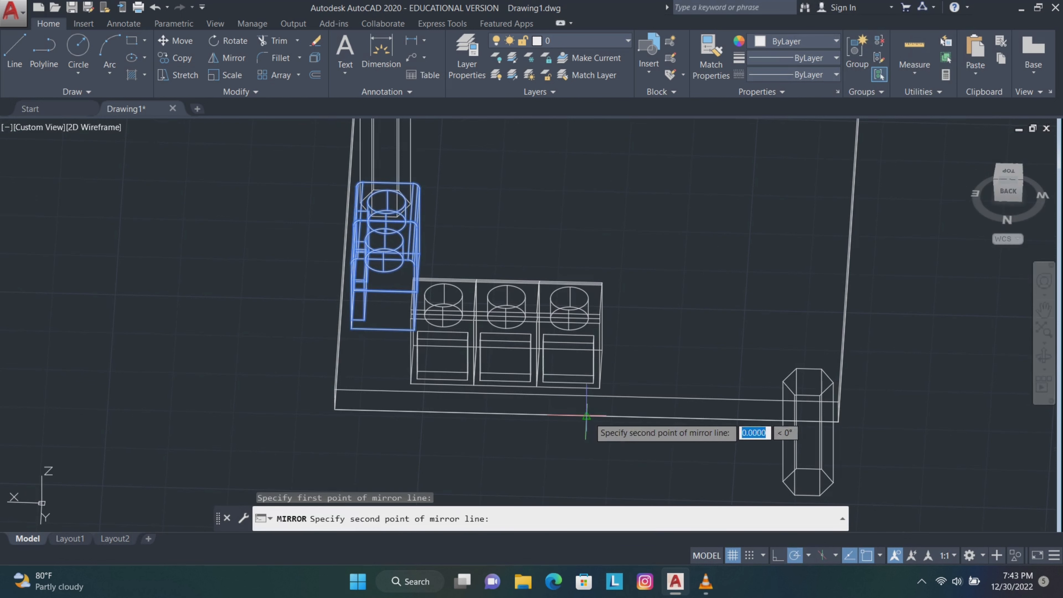
left_click(599, 250)
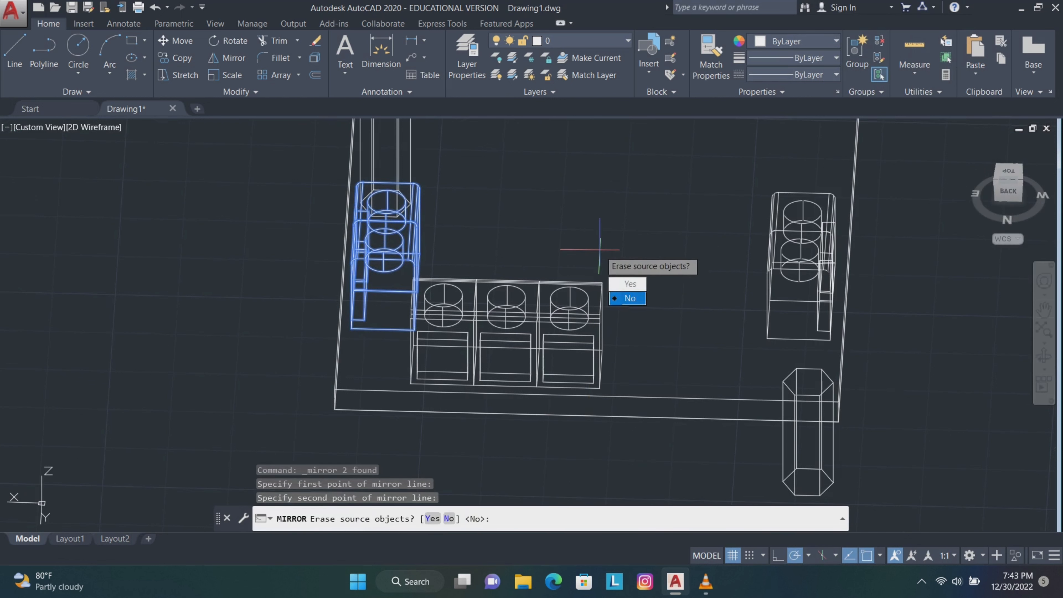
type("n")
key("Return")
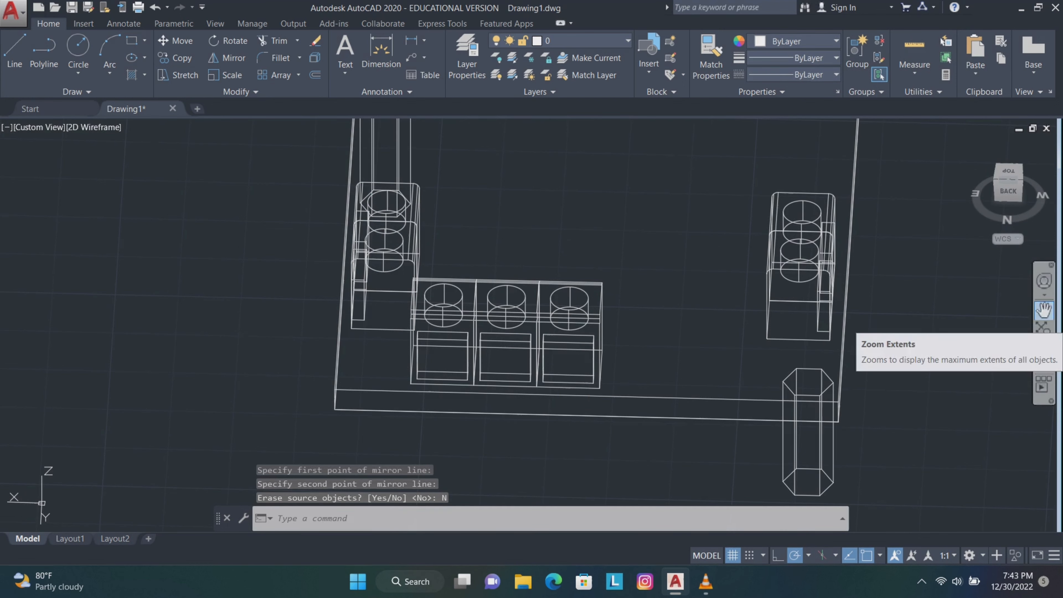
- Draw a 2.5 line along the plate's top edge opposite the row of three, starting at the corner without a post
left_click(1043, 309)
left_click_drag(925, 280, 389, 347)
key("Escape")
left_click(1043, 356)
key("Escape")
left_click(1044, 309)
left_click_drag(57, 511, 596, 300)
key("Escape")
left_click(1043, 356)
left_click_drag(710, 460, 775, 435)
key("Escape")
type("l")
key("Return")
left_click(337, 481)
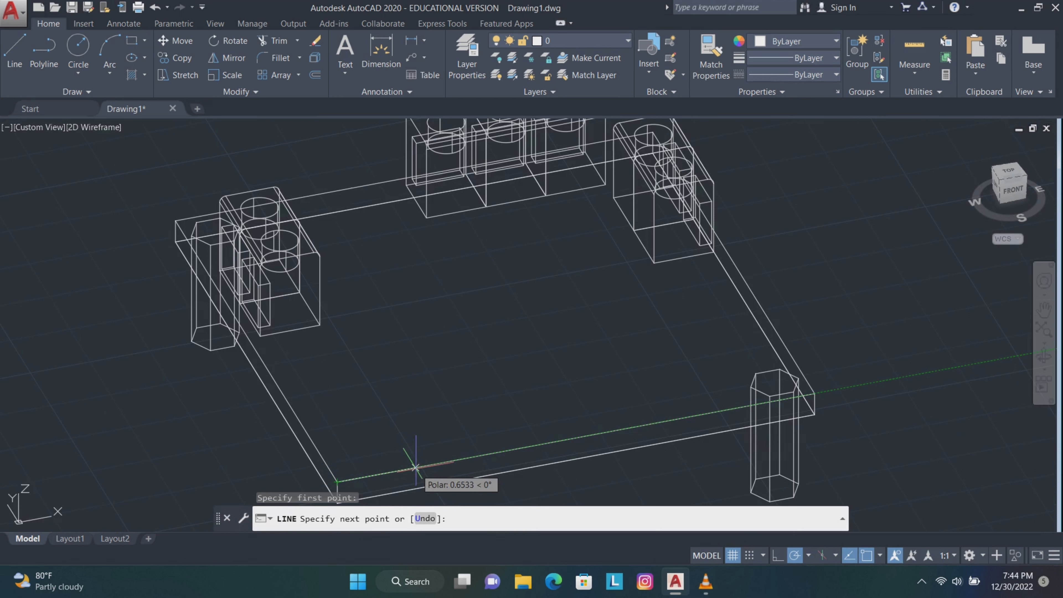
type("2.5")
key("Return")
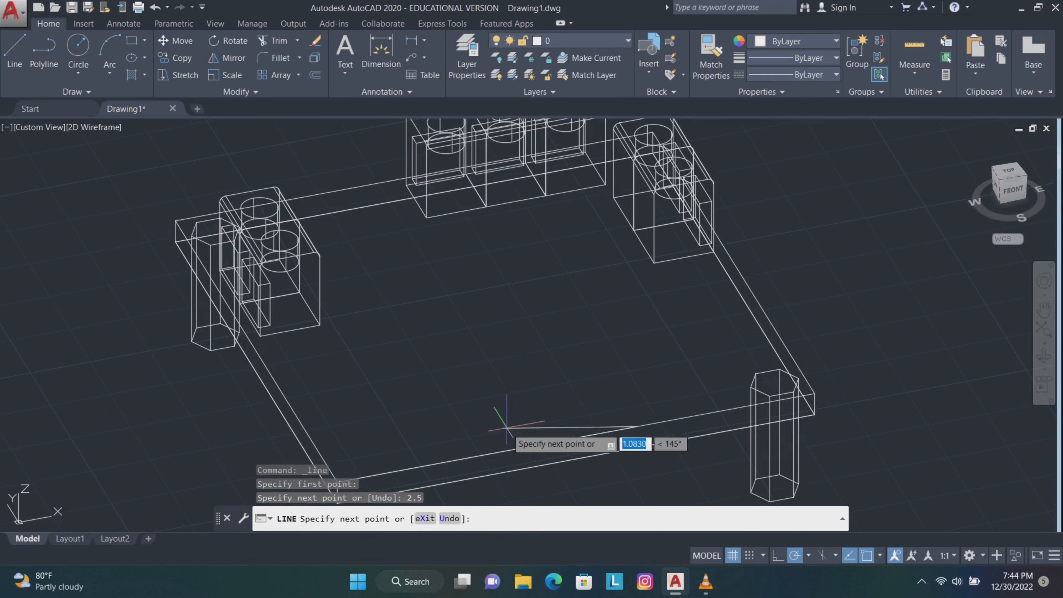
- Complete the rectangle on the plate with a 1.5 side inward, a parallel 2.5 side and a closing side to the start corner
type("1.5")
key("Return")
type("2.")
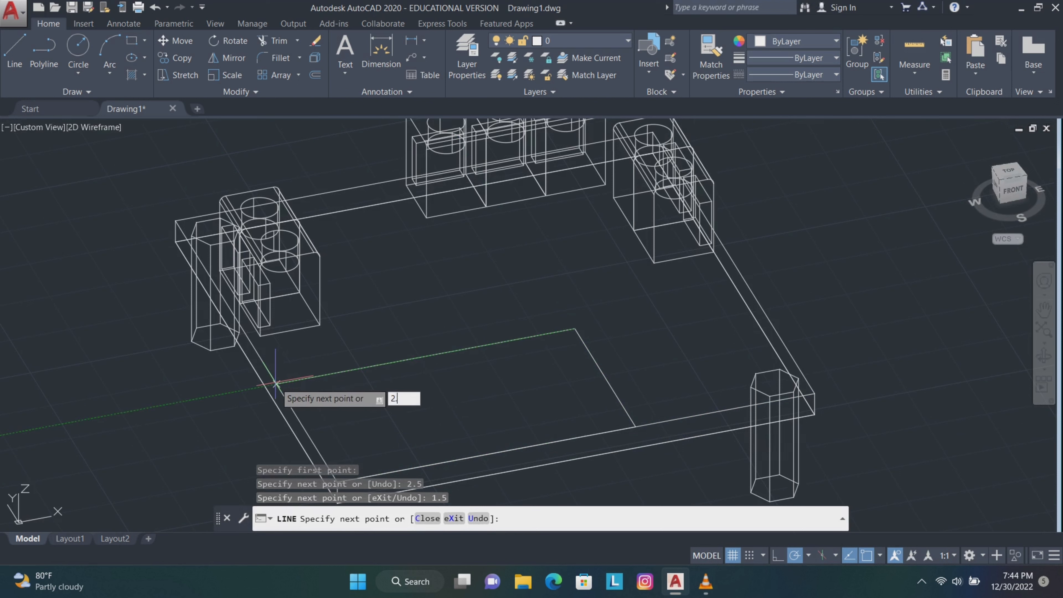
type("5")
key("Return")
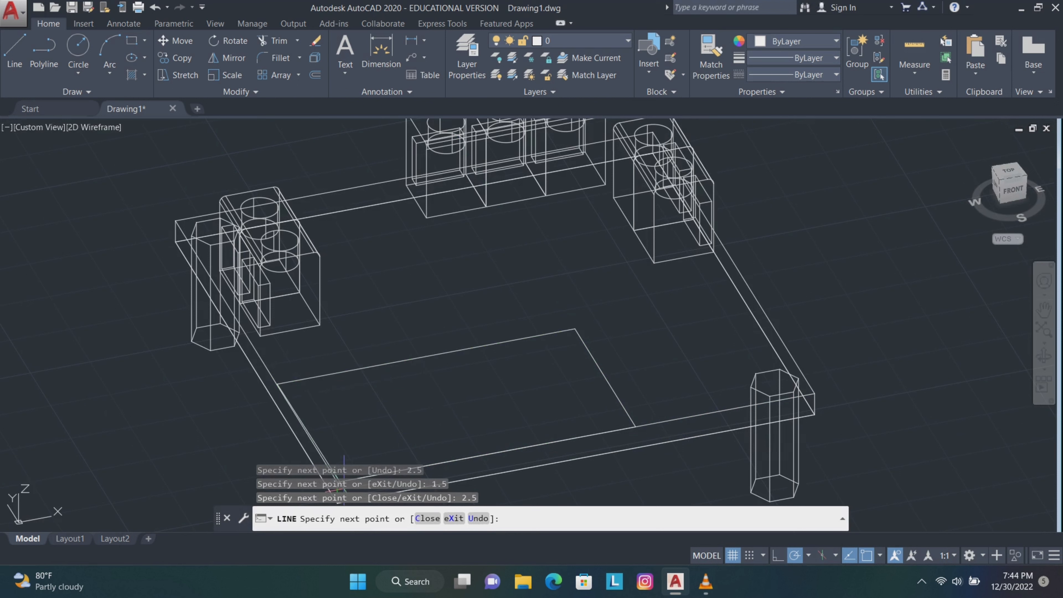
scroll(341, 464, "down", 5)
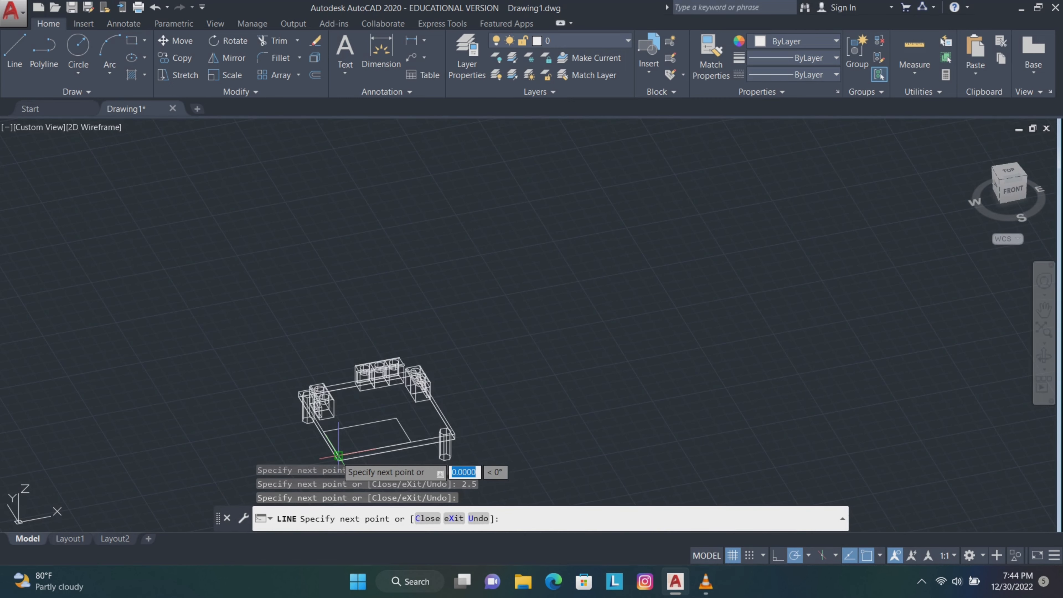
scroll(339, 455, "up", 2)
key("Escape")
- Join the rectangle's four lines into one closed polyline
left_click(1043, 311)
left_click_drag(517, 400, 613, 344)
scroll(617, 354, "up", 2)
key("Escape")
left_click(469, 349)
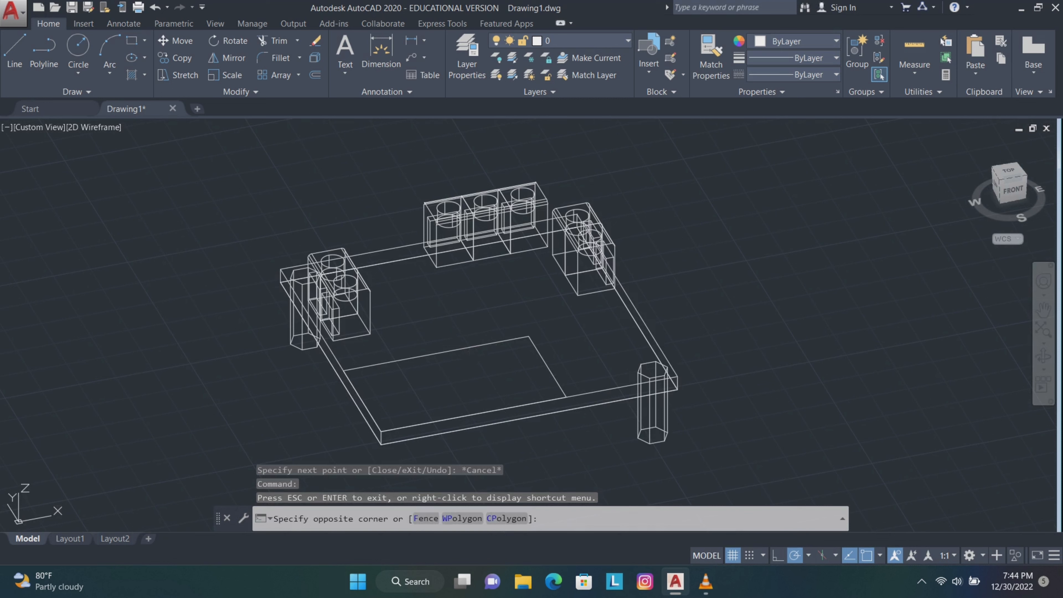
left_click(367, 375)
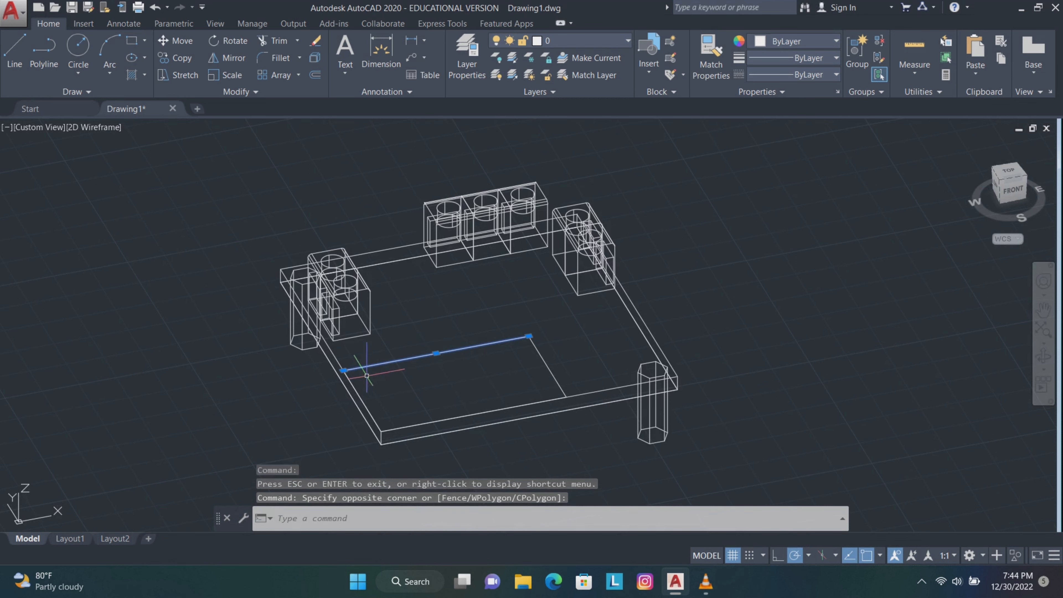
left_click(357, 386)
left_click(550, 360)
left_click(545, 362)
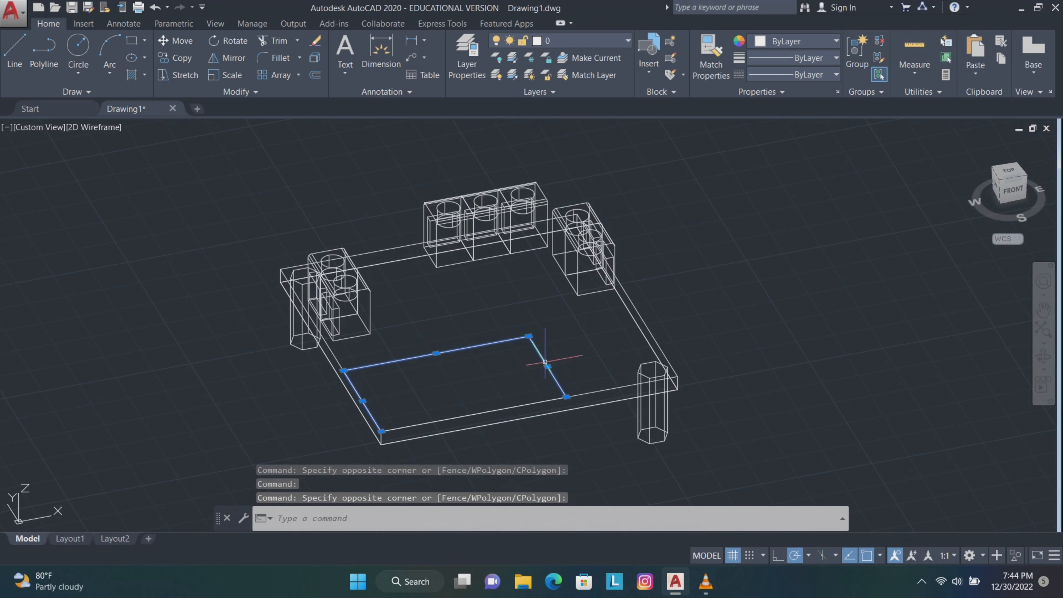
left_click(494, 412)
type("jo")
key("Return")
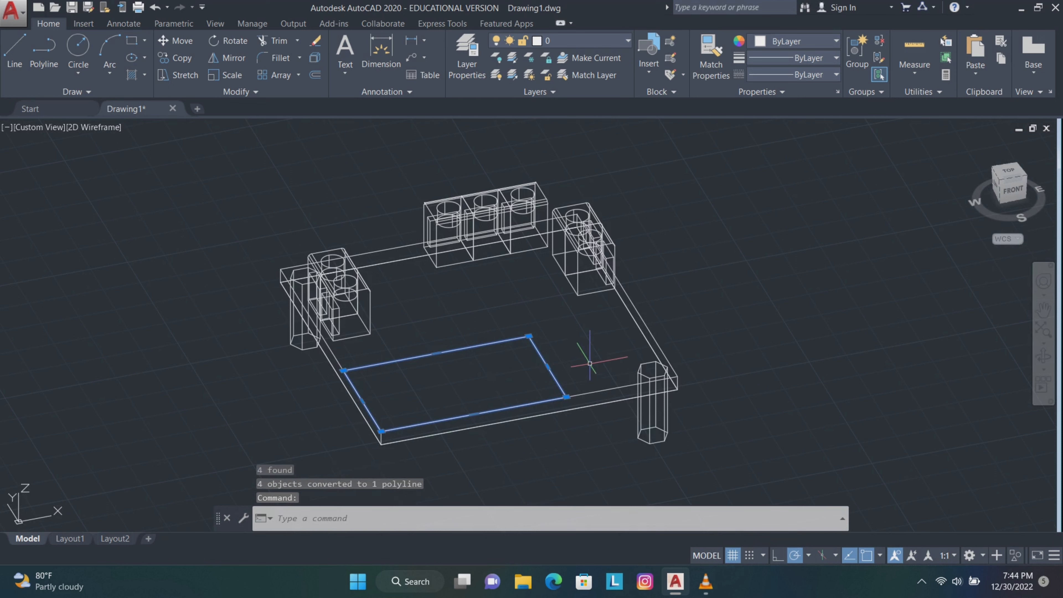
- Extrude the rectangle 1.5 upward with Presspull to form a box
key("Down")
key("Return")
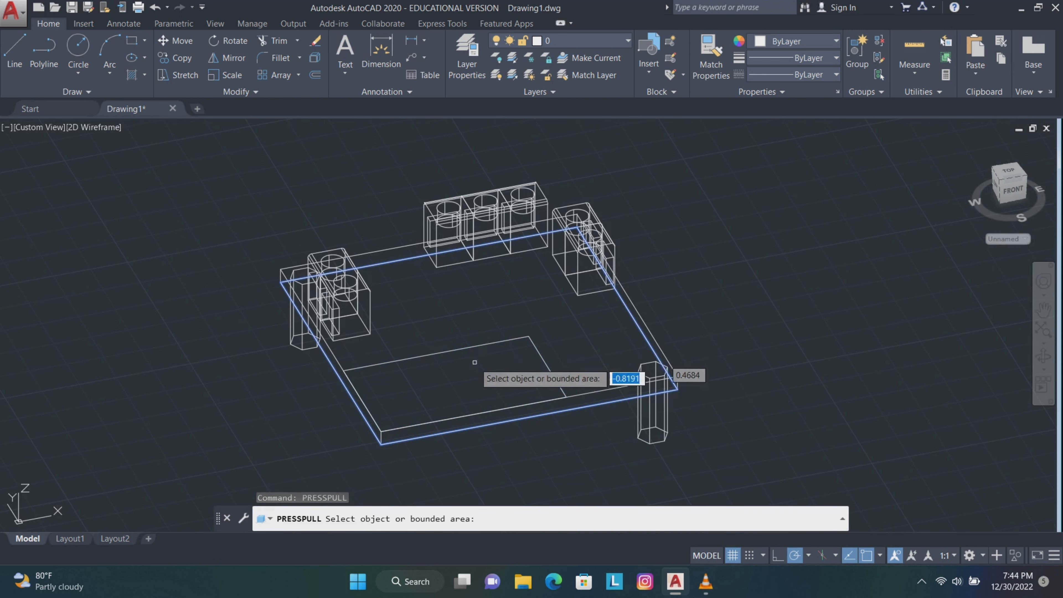
key("Escape")
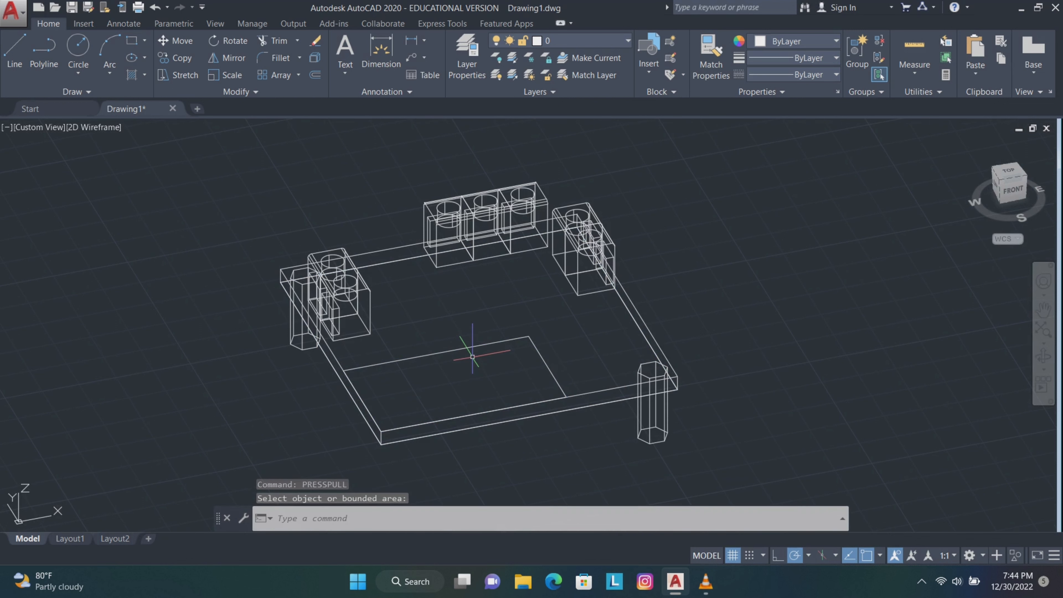
key("Down")
key("Return")
left_click(464, 349)
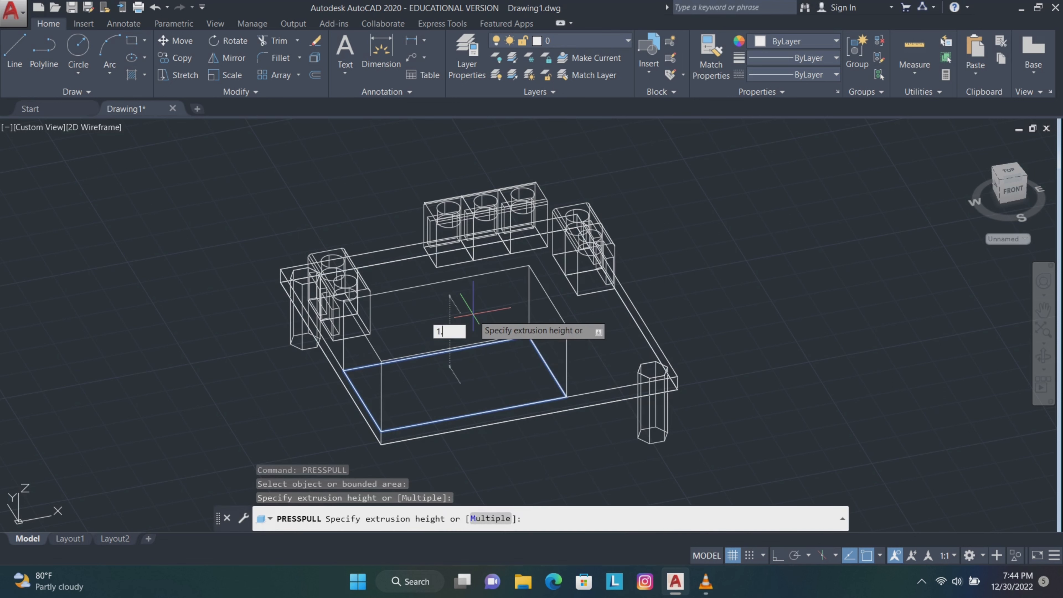
key("Return")
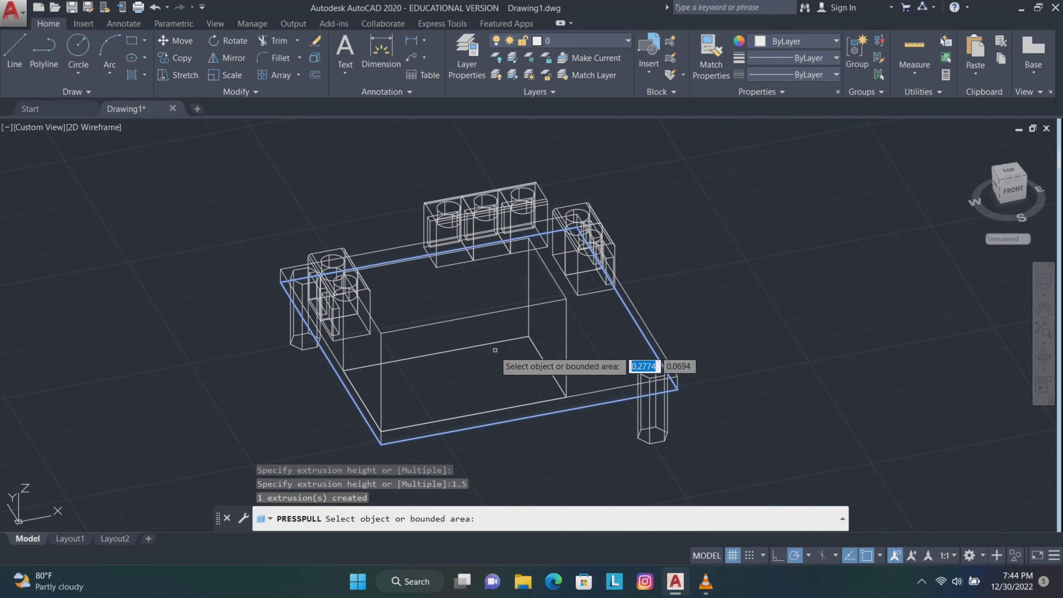
- Move the box 0.5 along the plate's edge, away from the corner where the rectangle starts
left_click(558, 384)
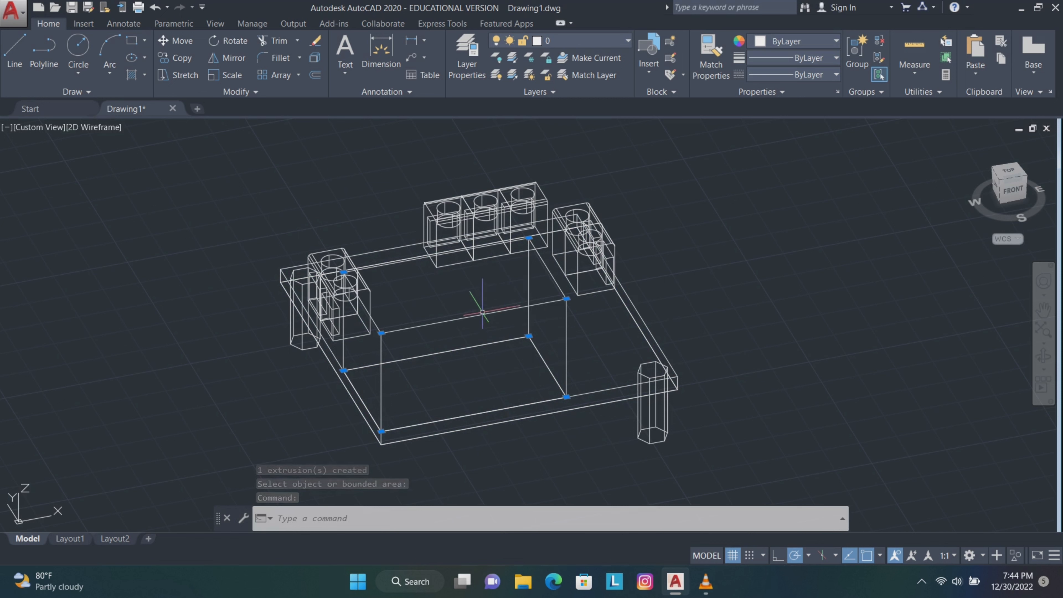
left_click(175, 40)
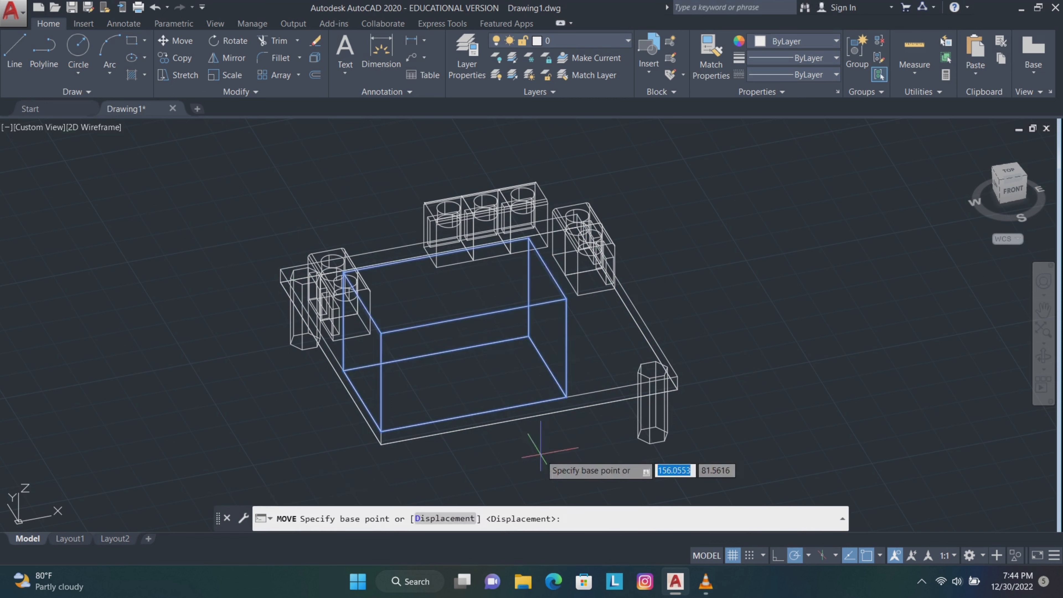
left_click(538, 478)
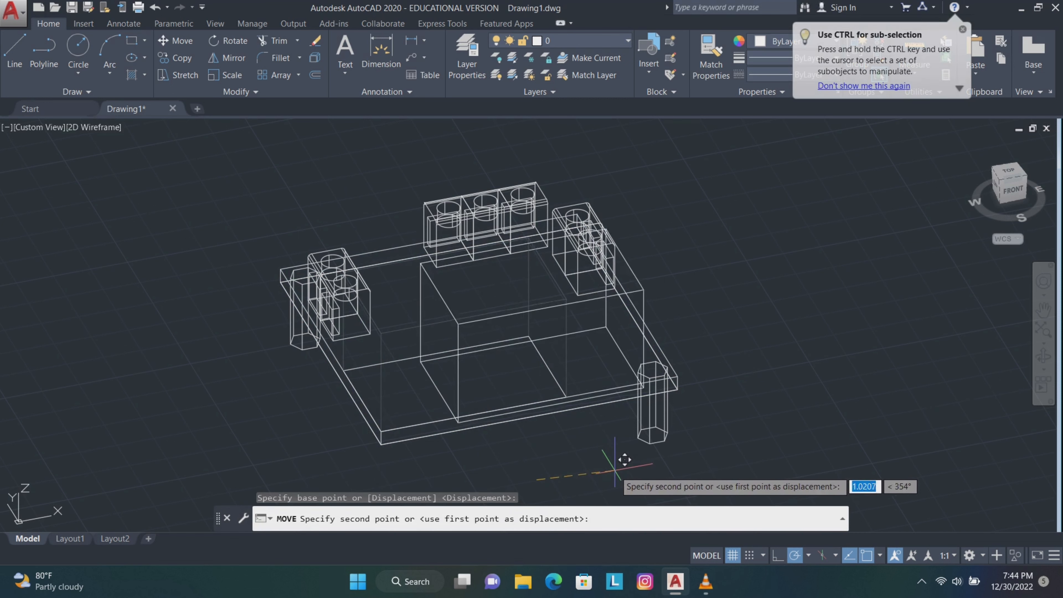
type("0.")
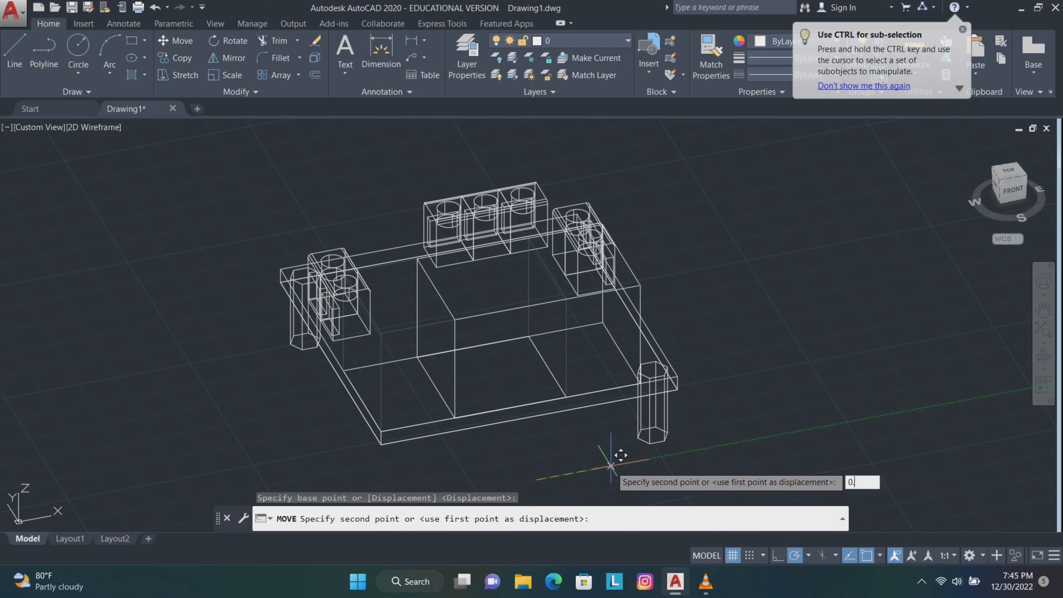
key("Return")
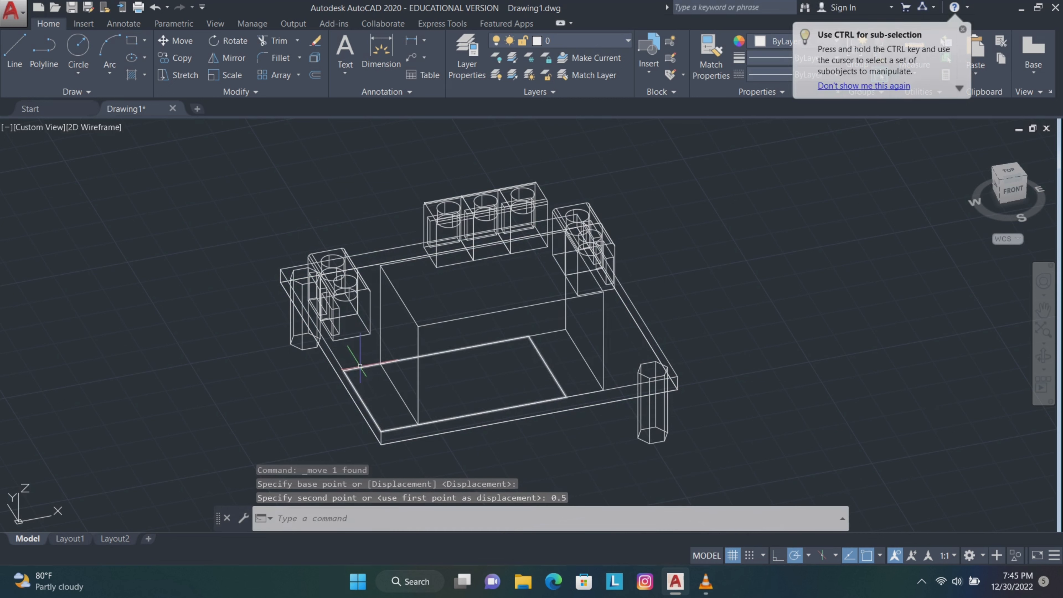
- Delete the leftover base rectangle lying on the plate beneath the large box
left_click(361, 368)
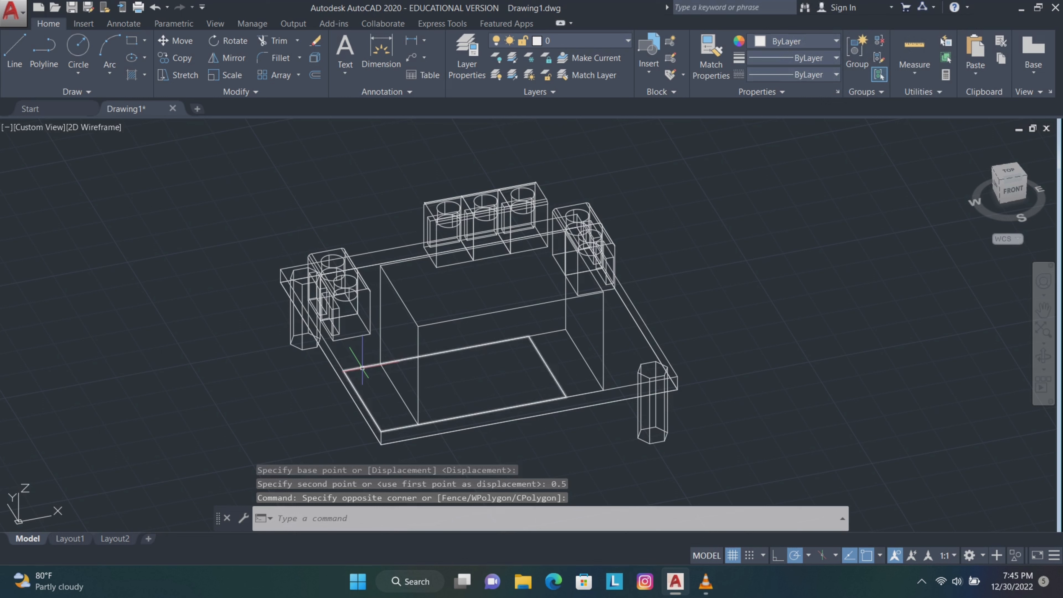
left_click(361, 368)
key("Delete")
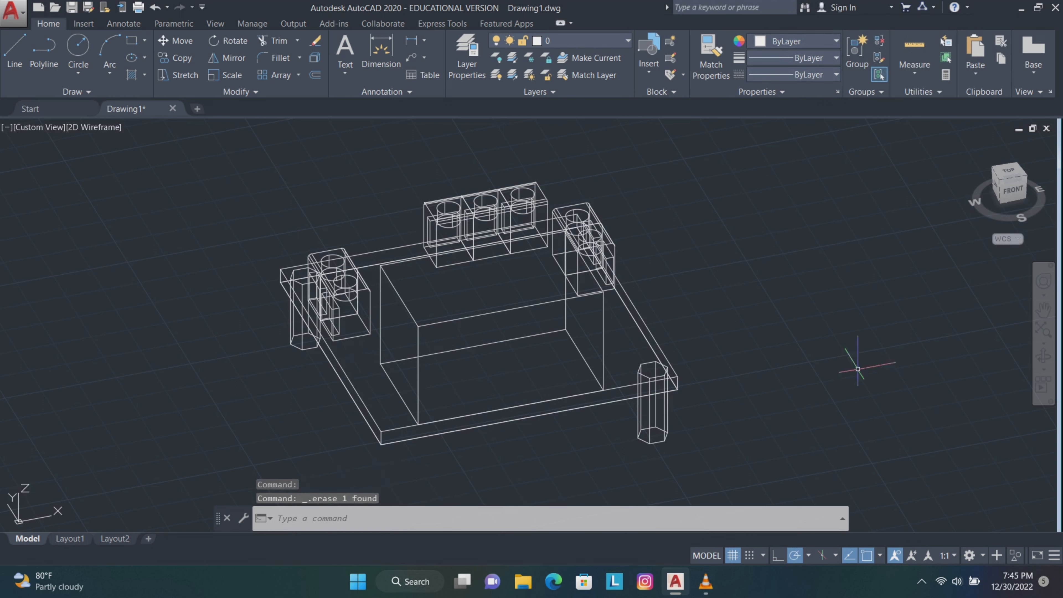
- Draw a full-height rectangle 0.3 wide with lines on the large box's front face, starting at its upper corner
left_click(15, 50)
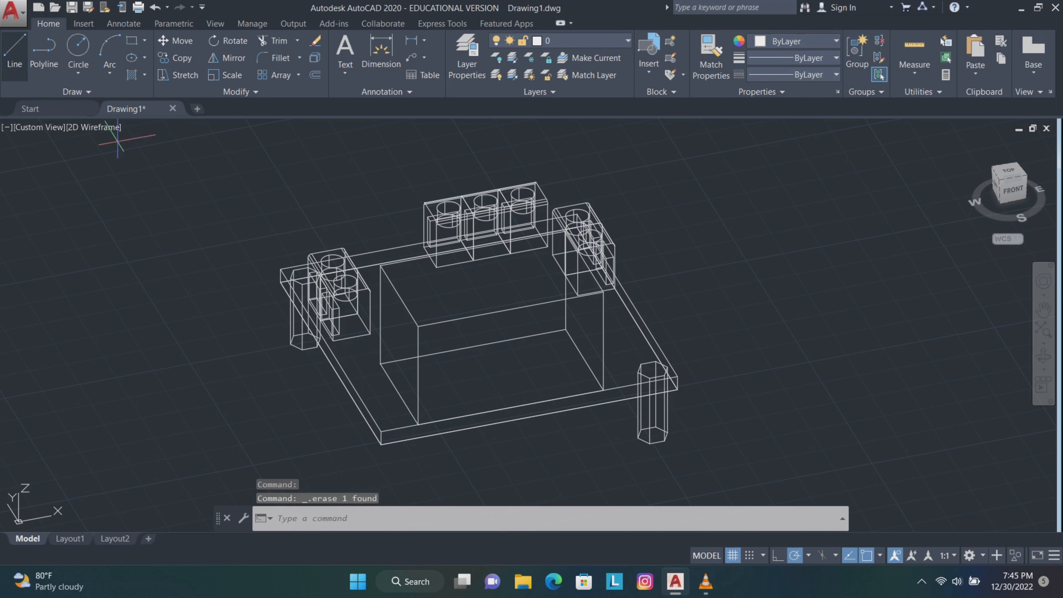
left_click(426, 325)
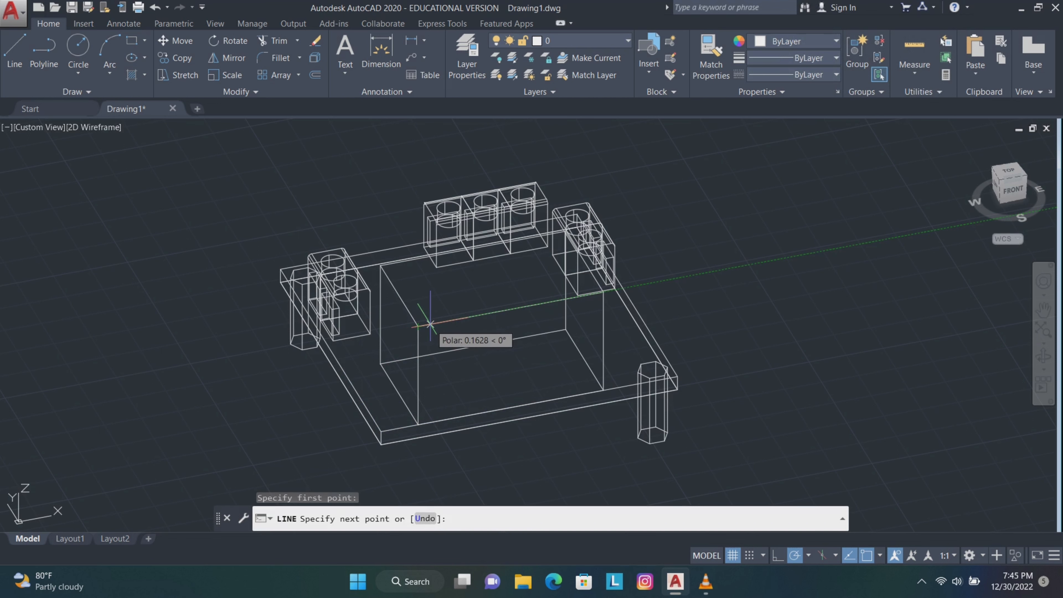
type("0.3")
key("Return")
scroll(439, 370, "up", 3)
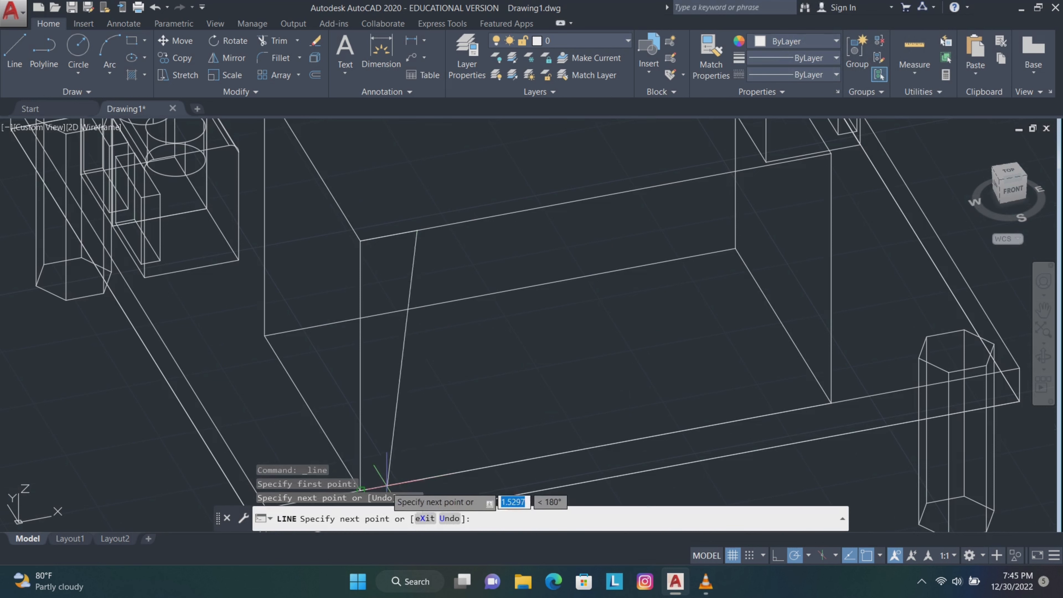
left_click(413, 480)
scroll(416, 444, "down", 3)
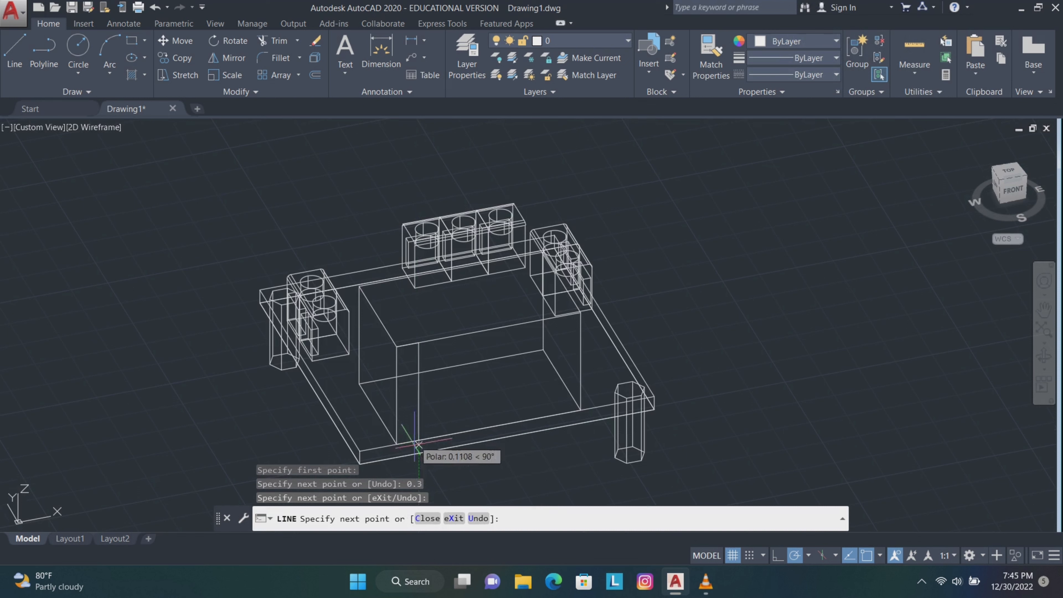
left_click(395, 346)
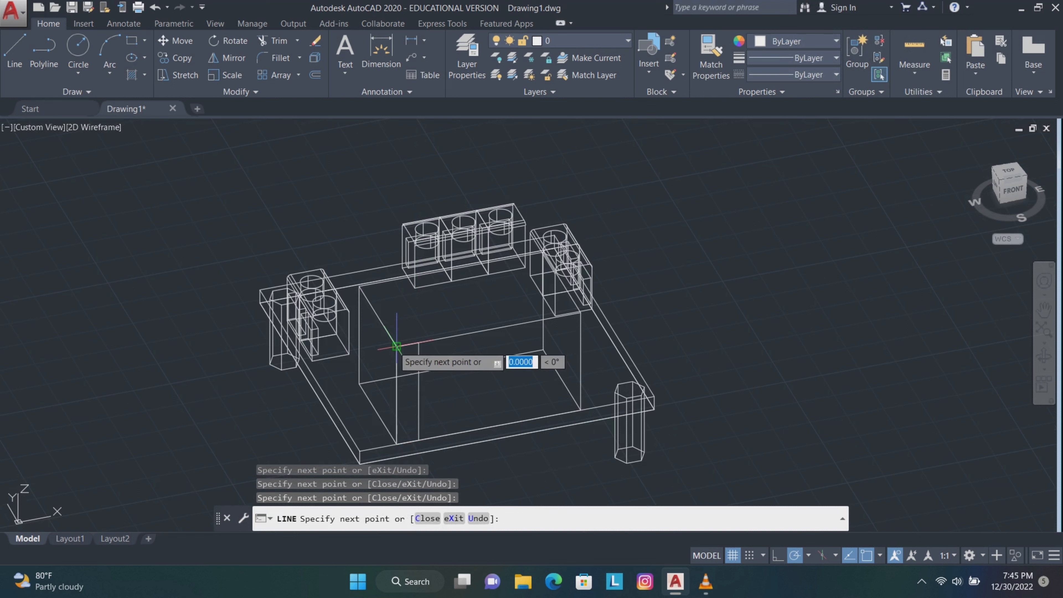
key("Escape")
- Join the narrow rectangle's four lines into one closed polyline
left_click(400, 367)
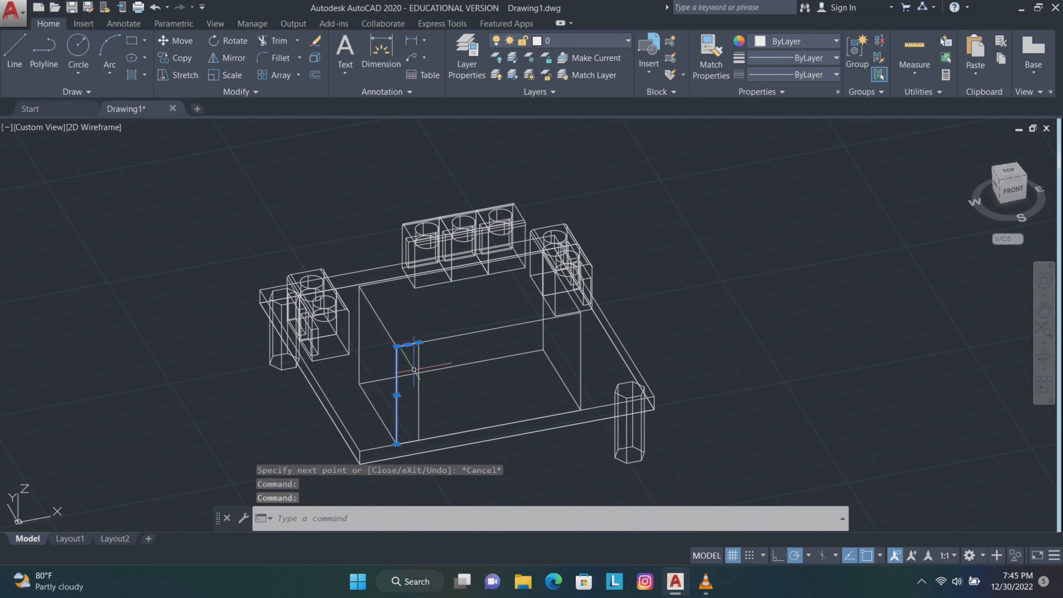
left_click(419, 376)
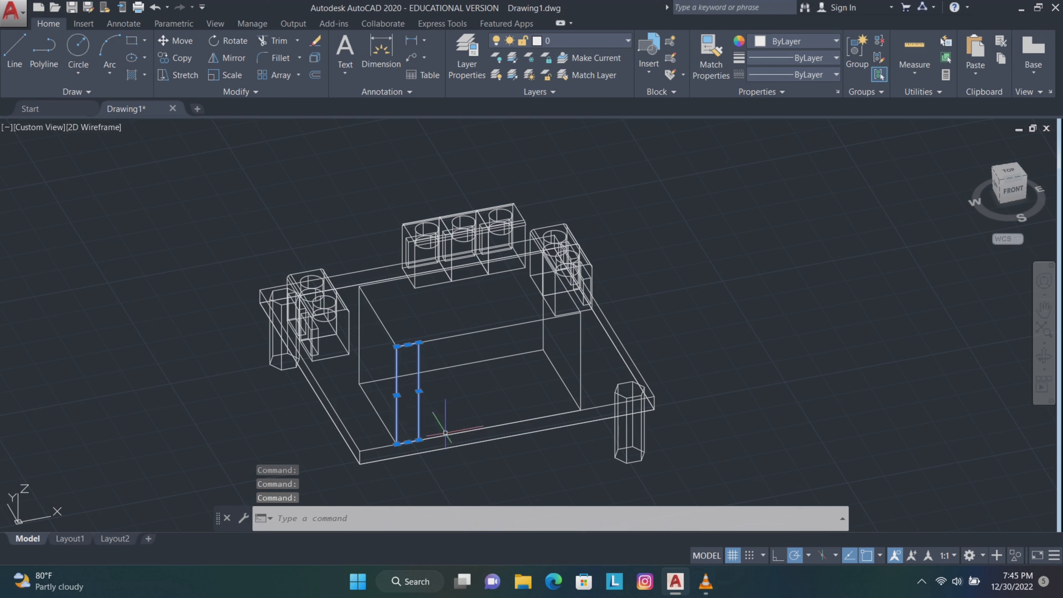
type("join")
key("Return")
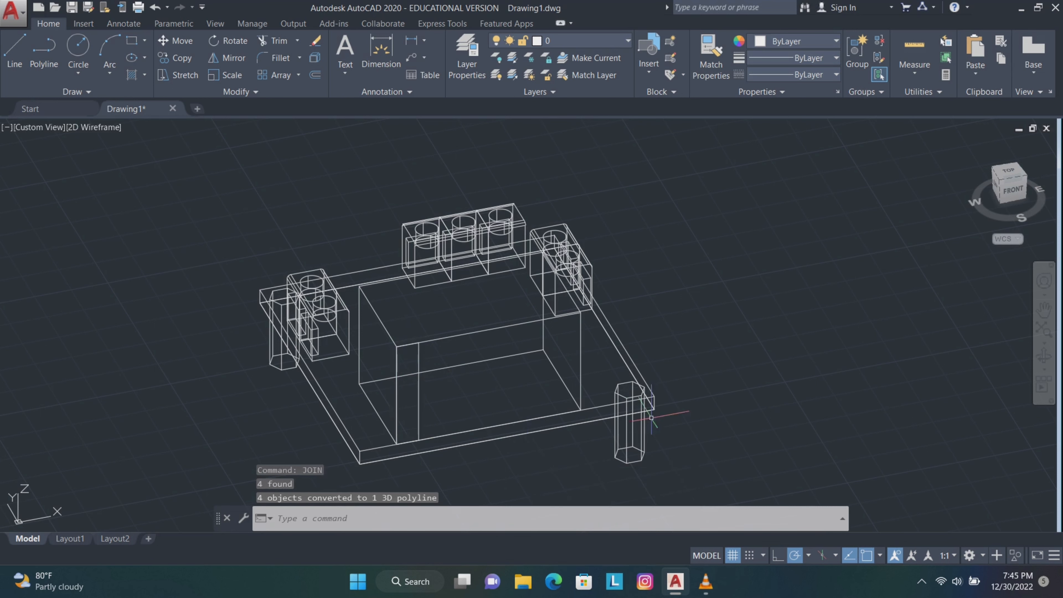
- Copy the narrow rectangle along the box's front face at distances 0.5 and 1, plus two more copies toward the far end
scroll(483, 378, "up", 2)
left_click(380, 381)
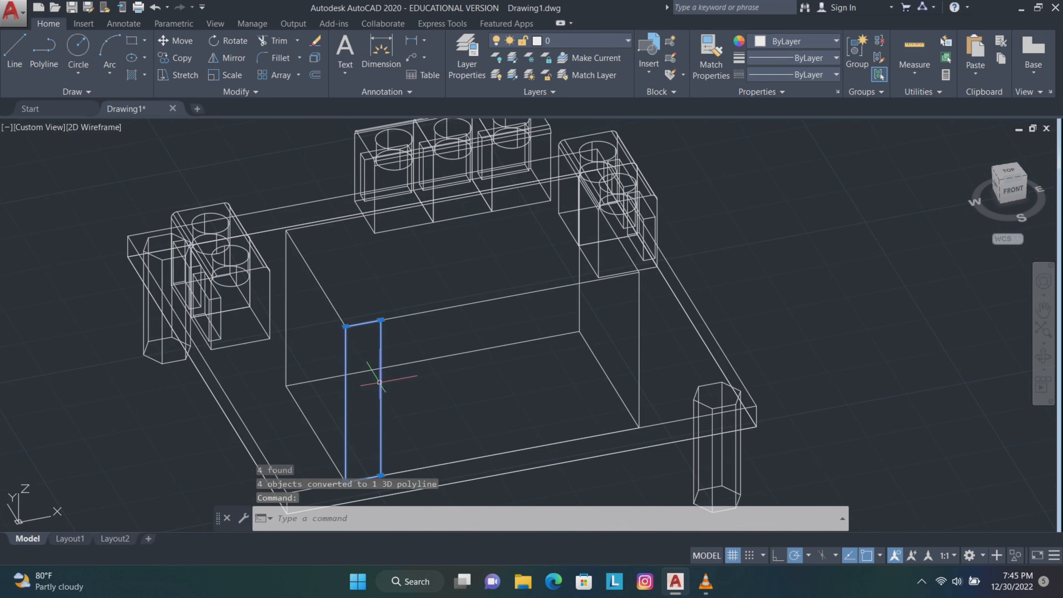
type("co")
key("Return")
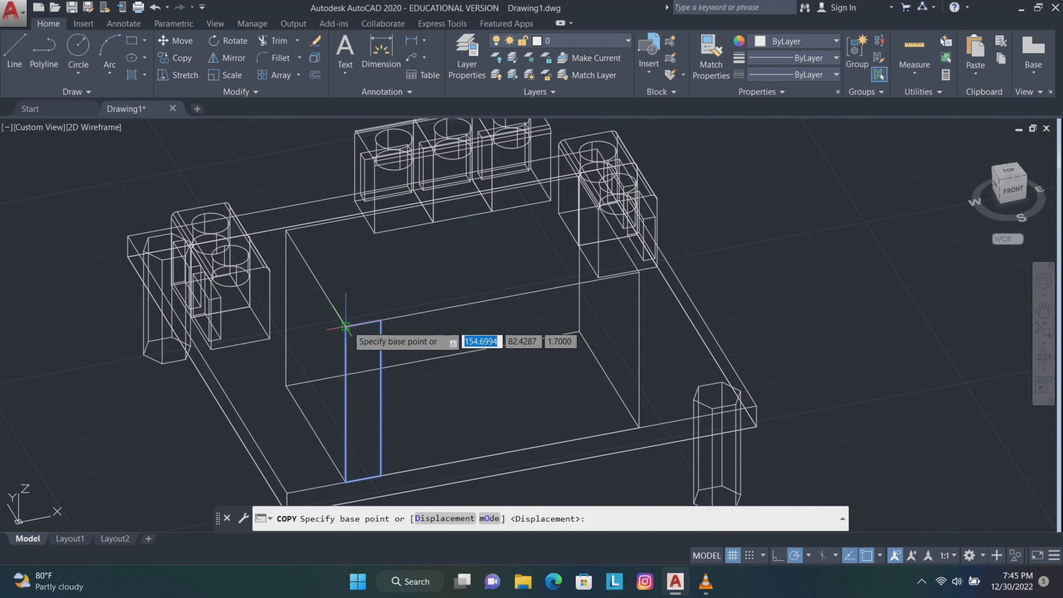
left_click(346, 325)
type("0.5")
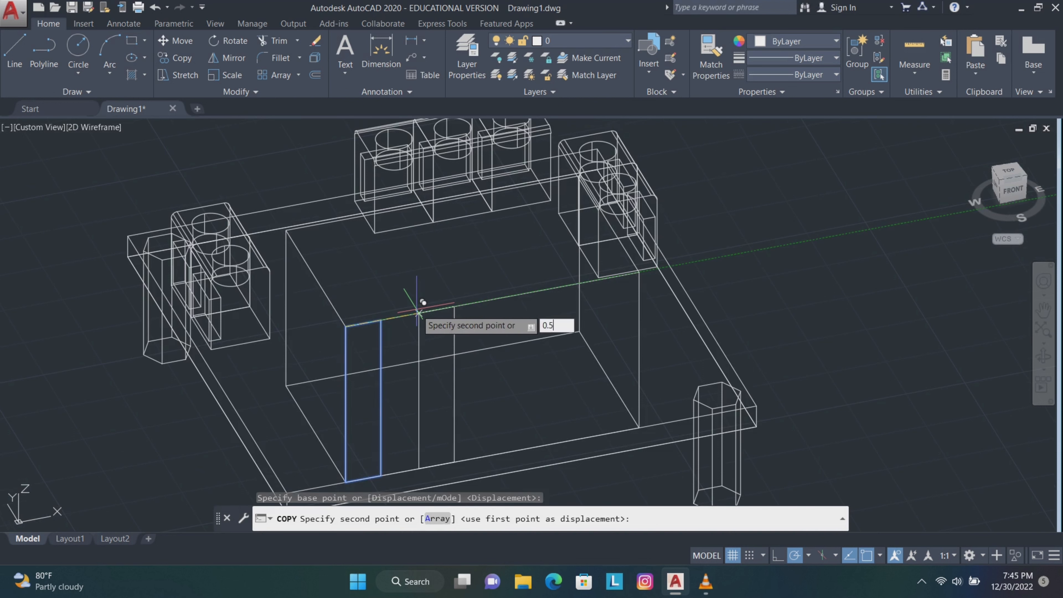
key("Return")
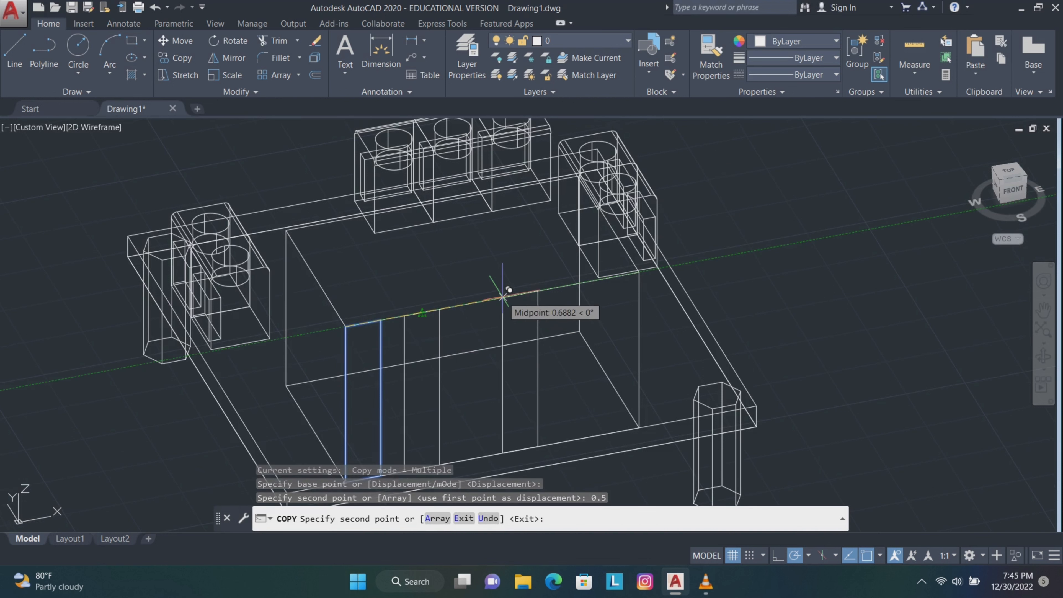
type("1")
key("Return")
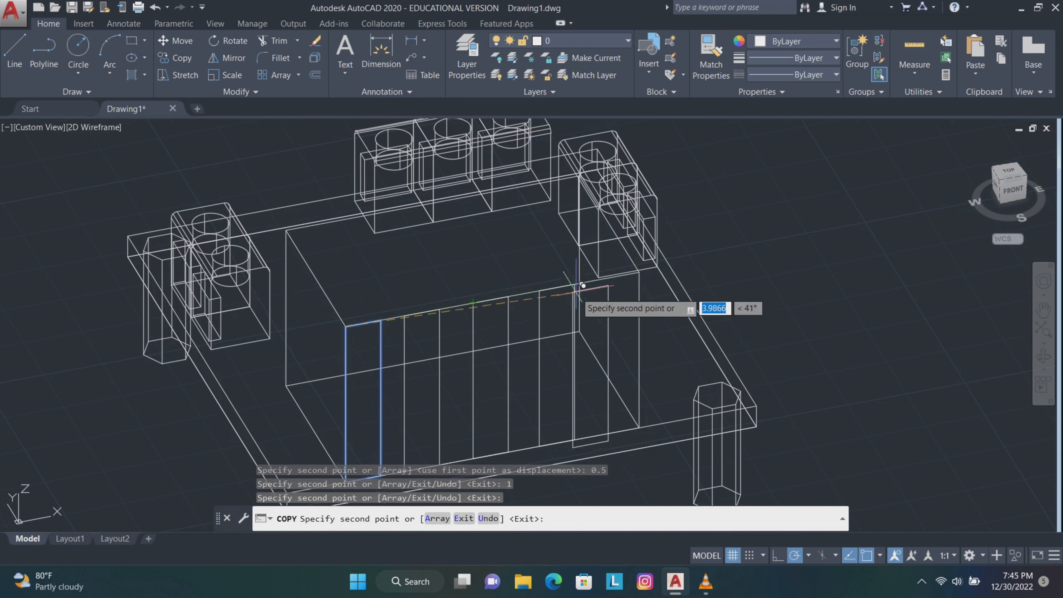
scroll(590, 280, "up", 2)
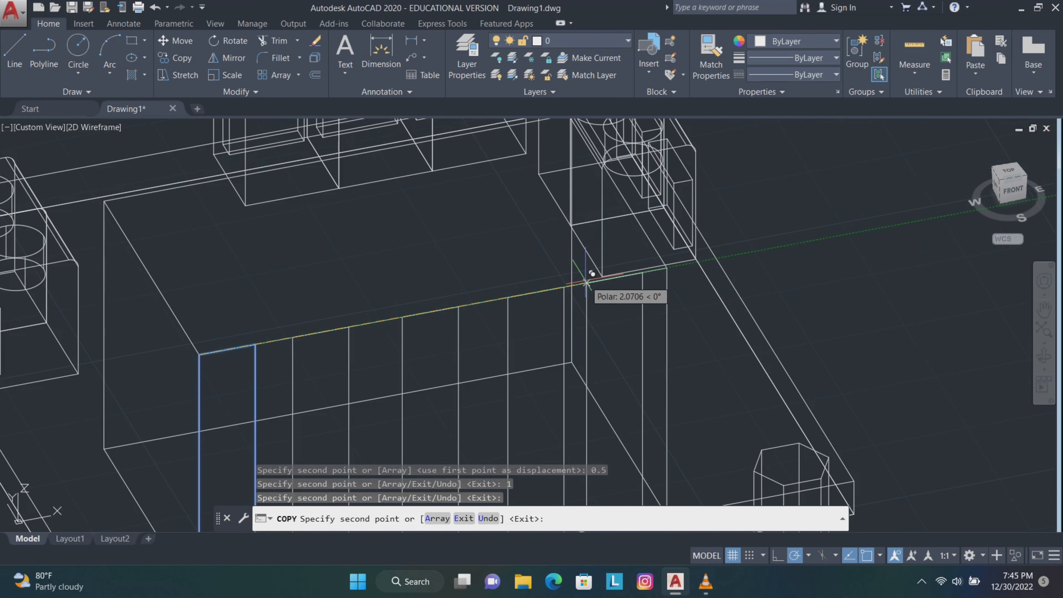
key("Escape")
- Move all five narrow rectangles 0.1 along the box's front face, away from the starting corner
scroll(779, 317, "down", 3)
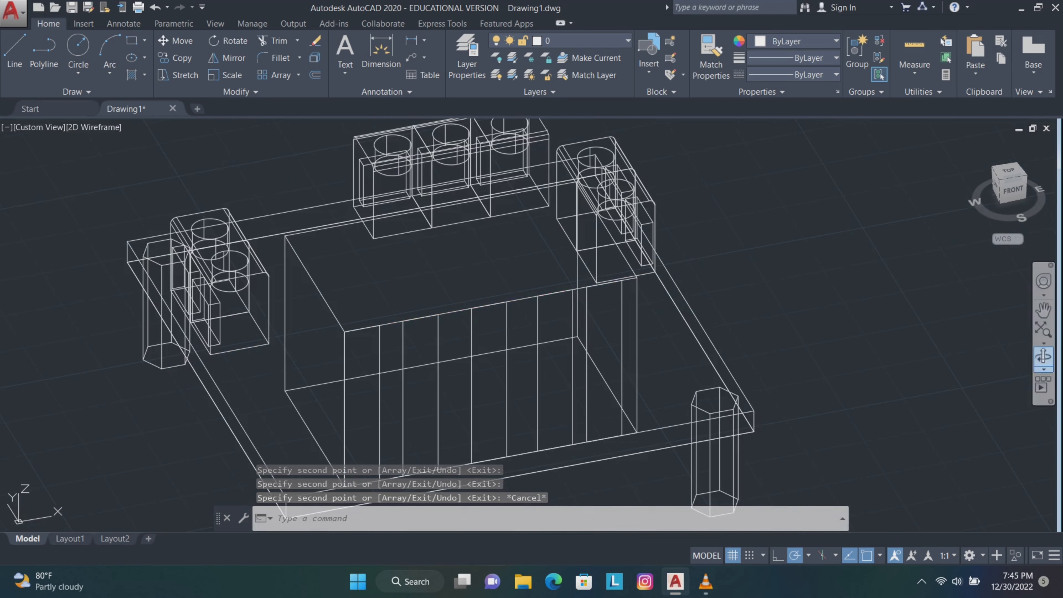
middle_click_drag(632, 404, 594, 375, "shift")
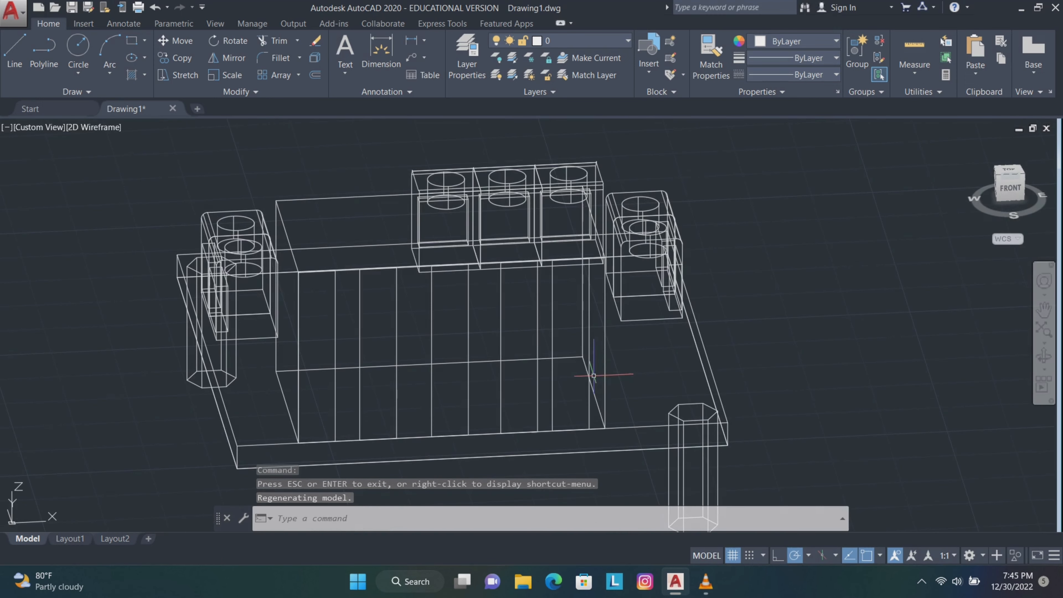
left_click_drag(594, 415, 330, 417)
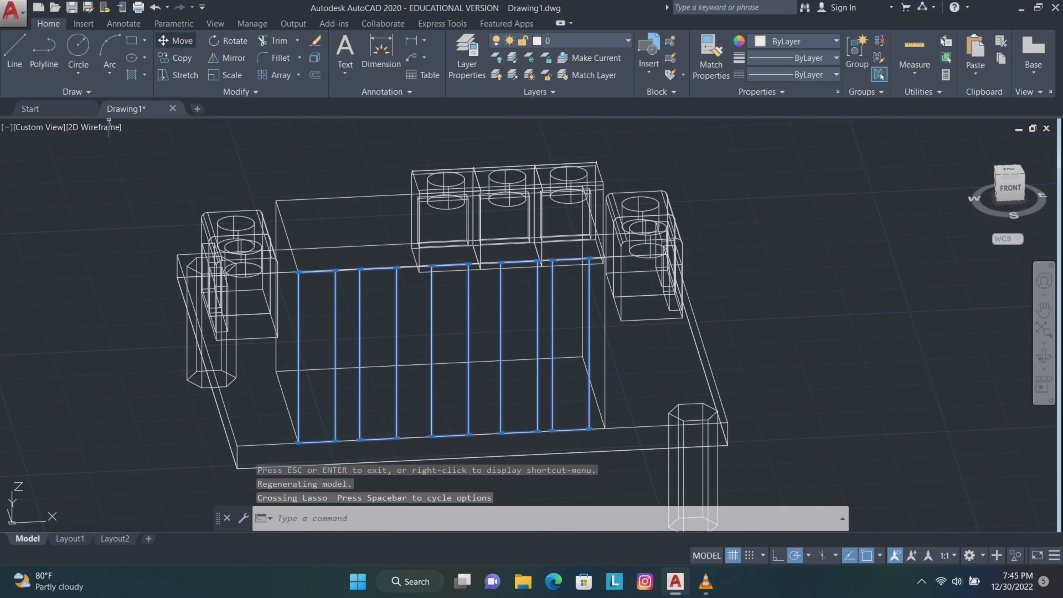
left_click(58, 363)
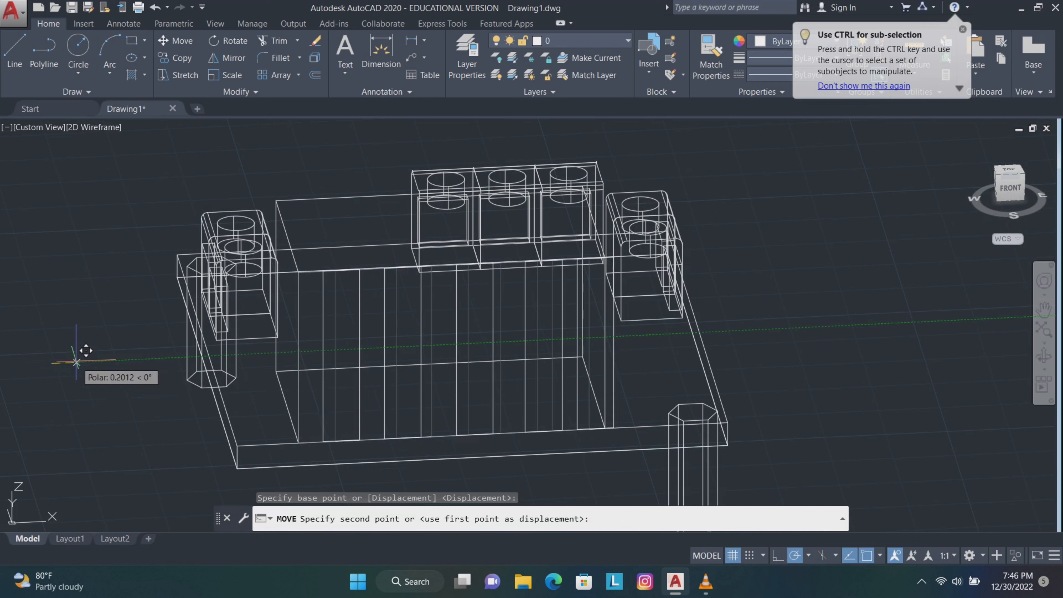
type("0.1")
key("Return")
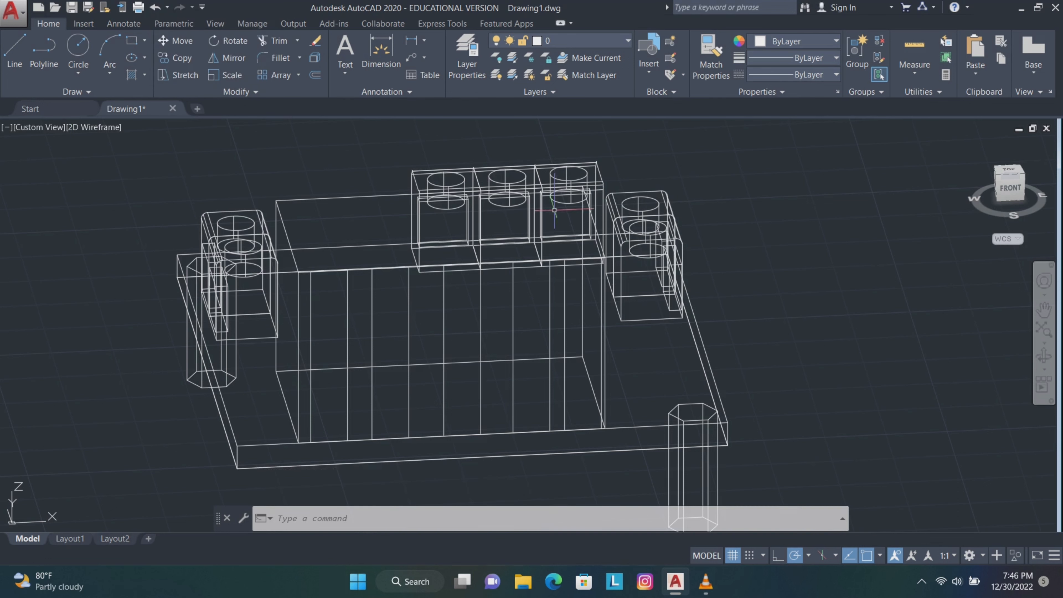
- Extrude the five narrow rectangles 1 outward from the box's front face
left_click(1043, 310)
left_click_drag(838, 361, 825, 322)
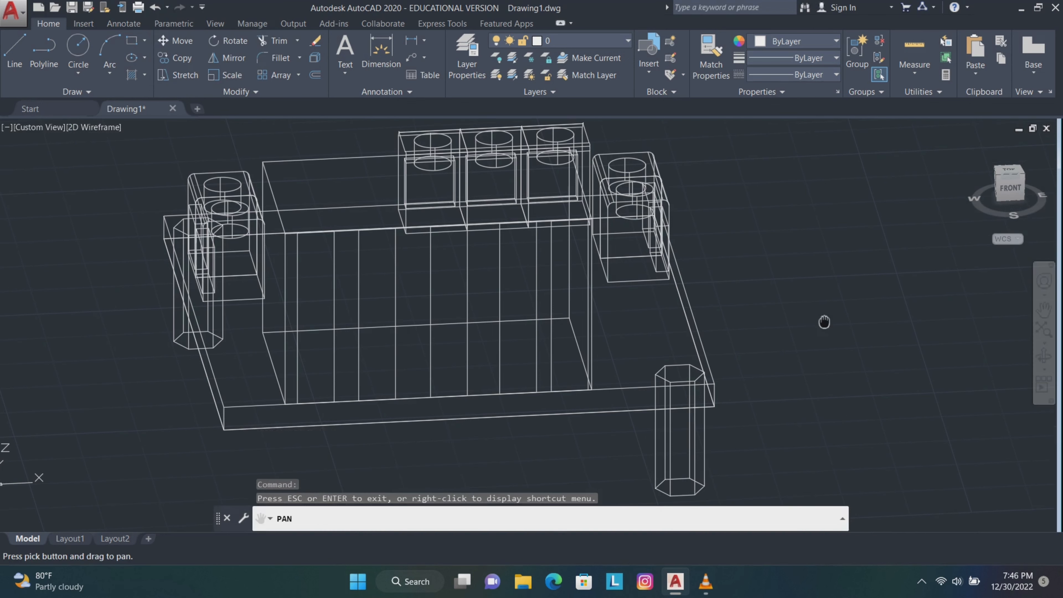
key("Escape")
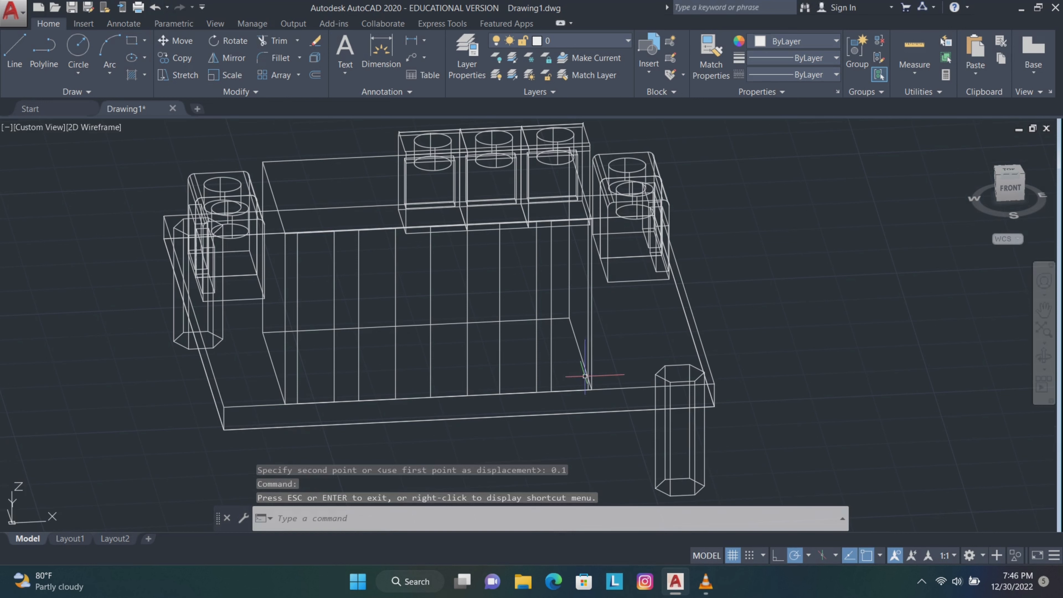
mouse_move(572, 376)
left_mouse_down()
mouse_move(543, 364)
mouse_move(347, 390)
mouse_move(422, 376)
left_mouse_up()
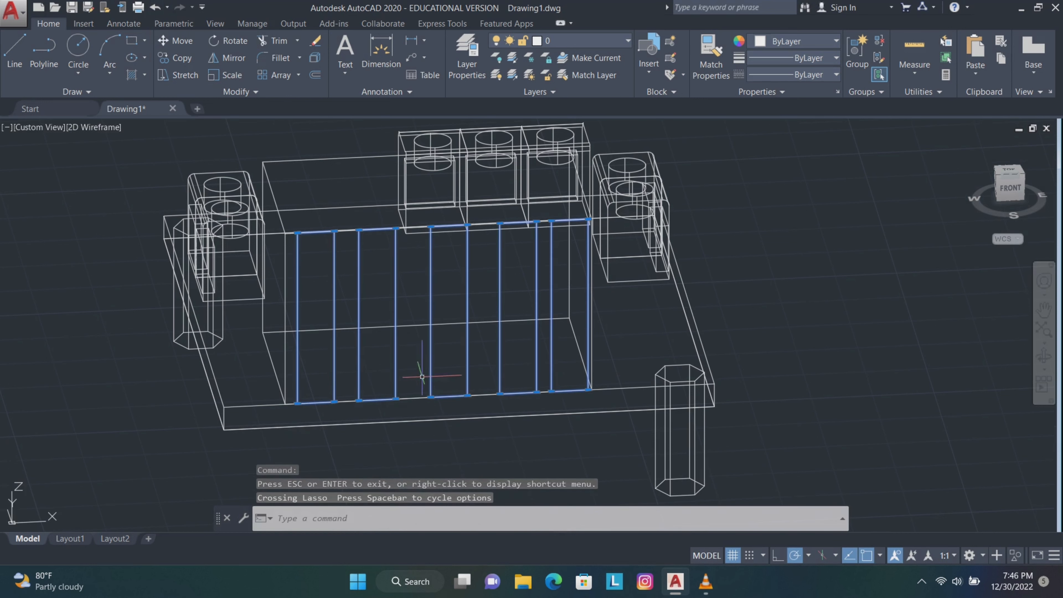
type("ext")
key("Return")
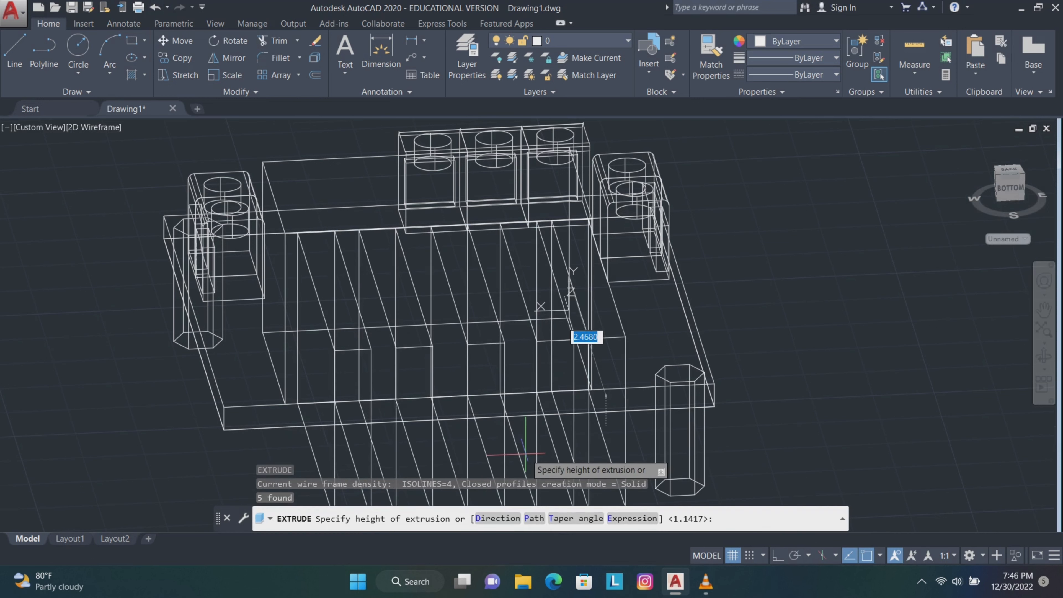
key("Return")
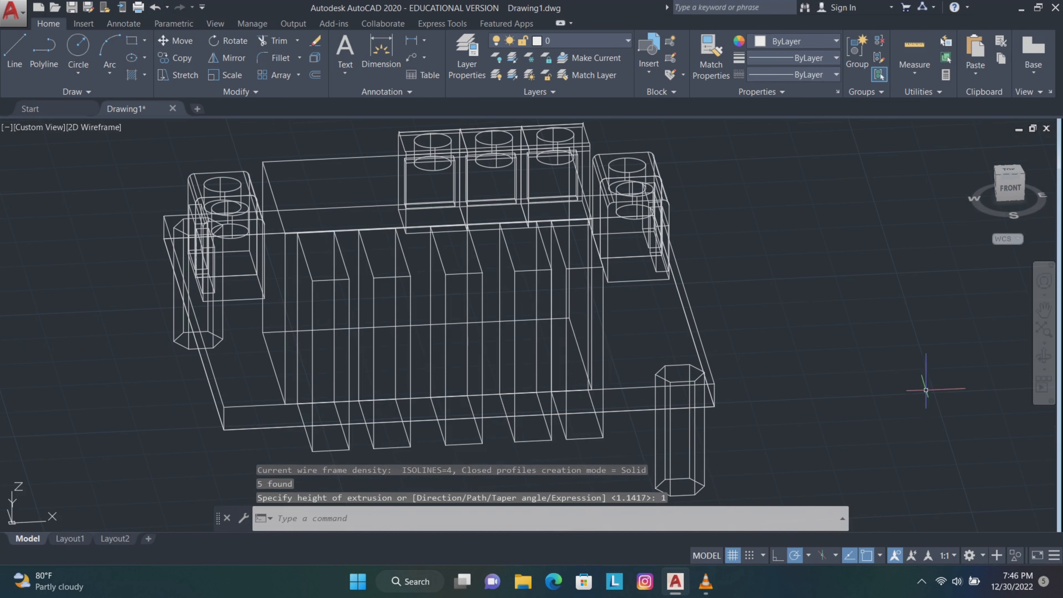
- Move the five extruded bars 0.5 inward so they overlap the large box
left_click(1043, 356)
left_click_drag(745, 348, 494, 335)
left_click_drag(858, 374, 852, 374)
scroll(852, 374, "down", 2)
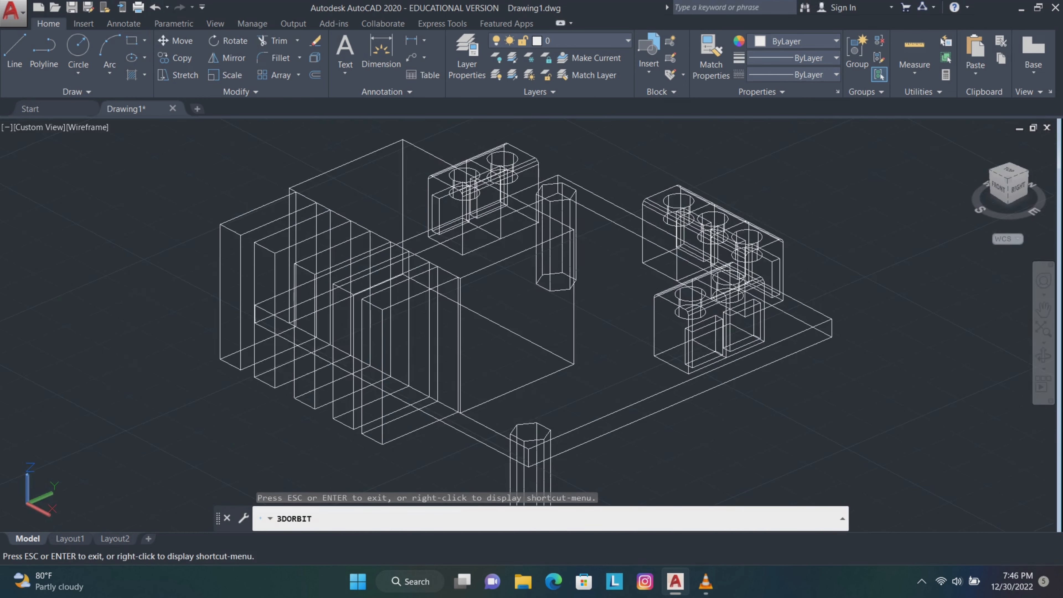
key("Escape")
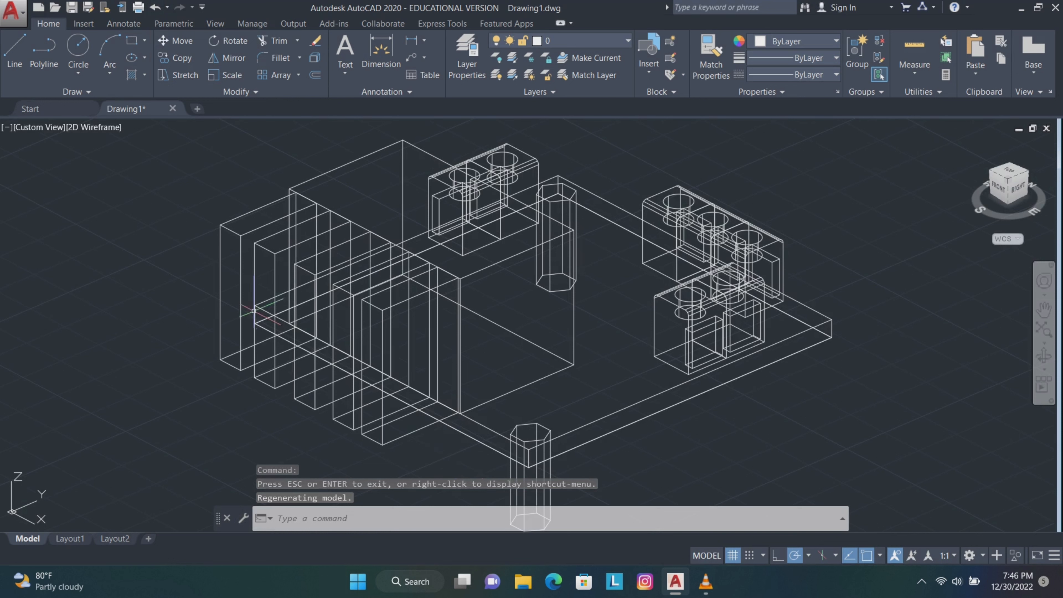
mouse_move(410, 460)
left_mouse_down()
mouse_move(335, 381)
mouse_move(196, 302)
mouse_move(243, 347)
left_mouse_up()
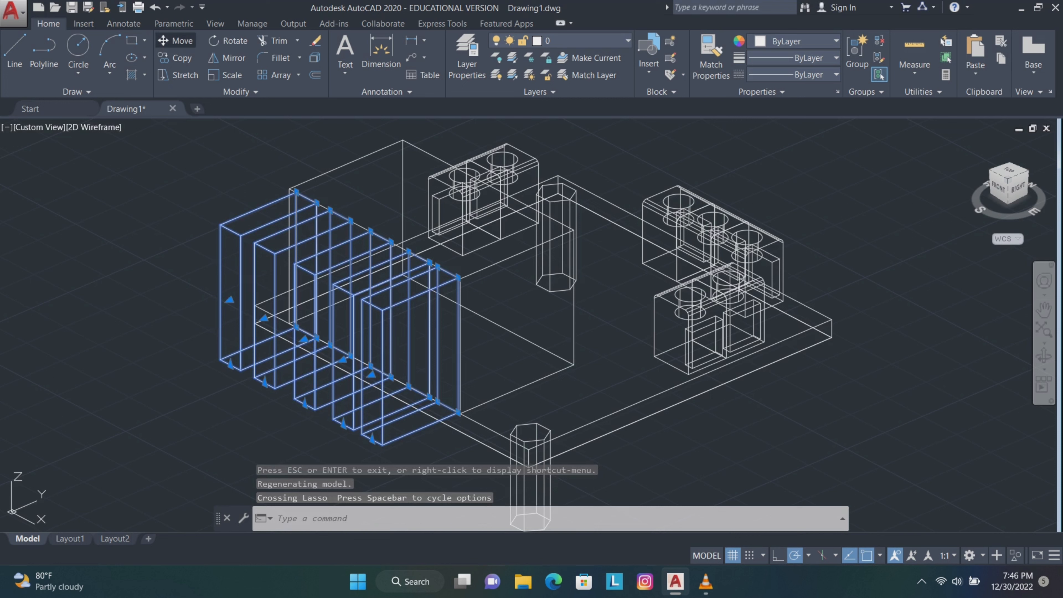
left_click(175, 41)
left_click(661, 484)
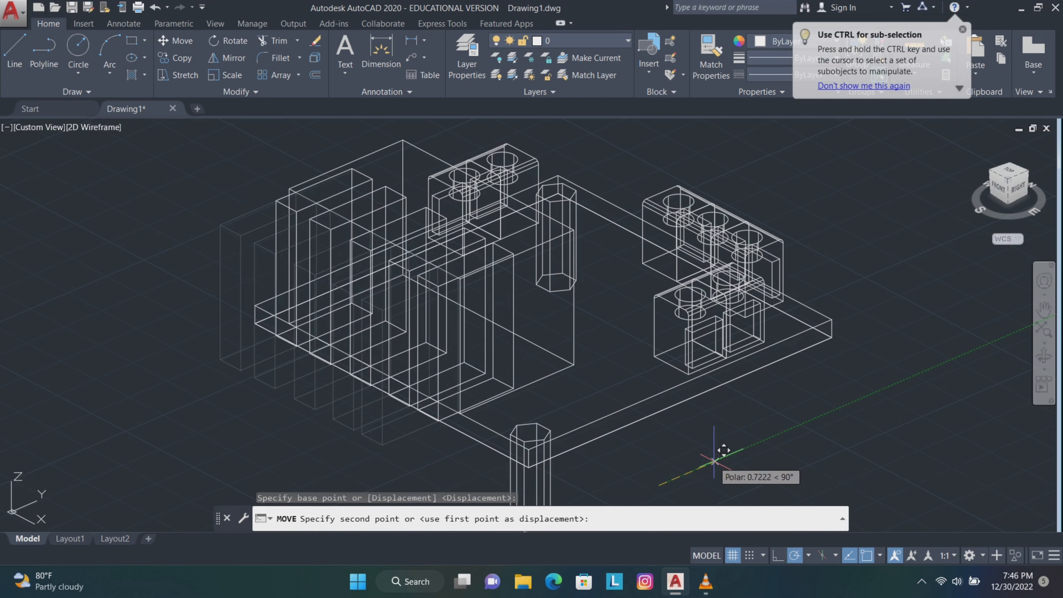
type("0.5")
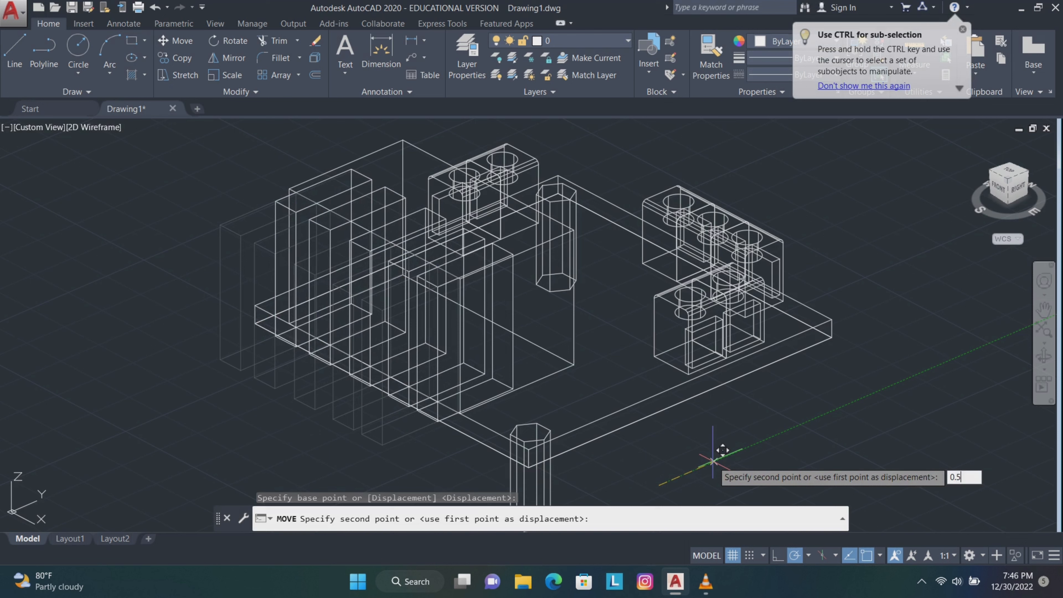
key("Return")
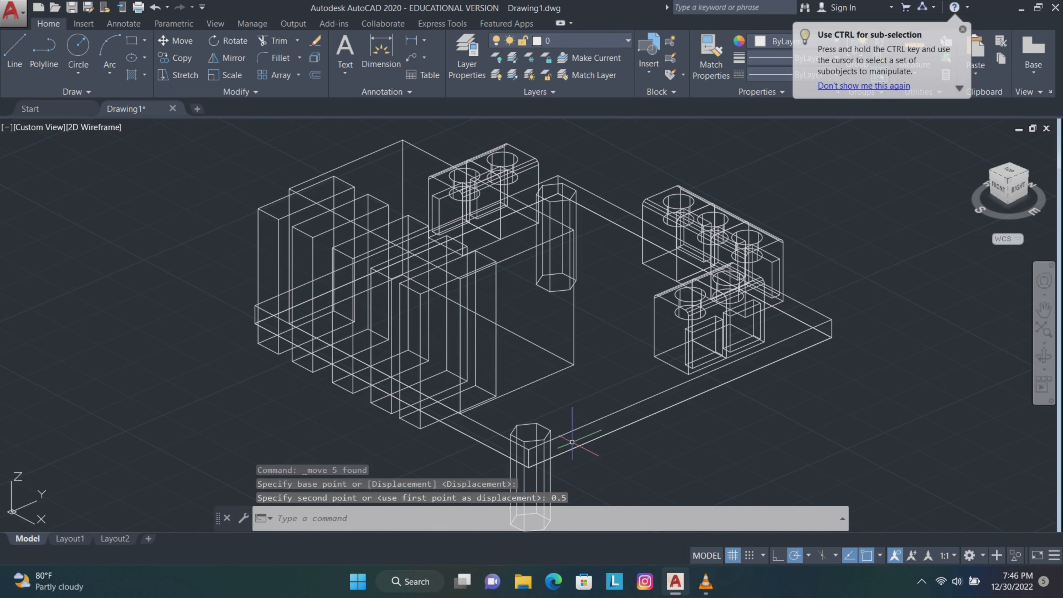
- Subtract the five bars from the large box to cut vertical slots into its front face
type("s")
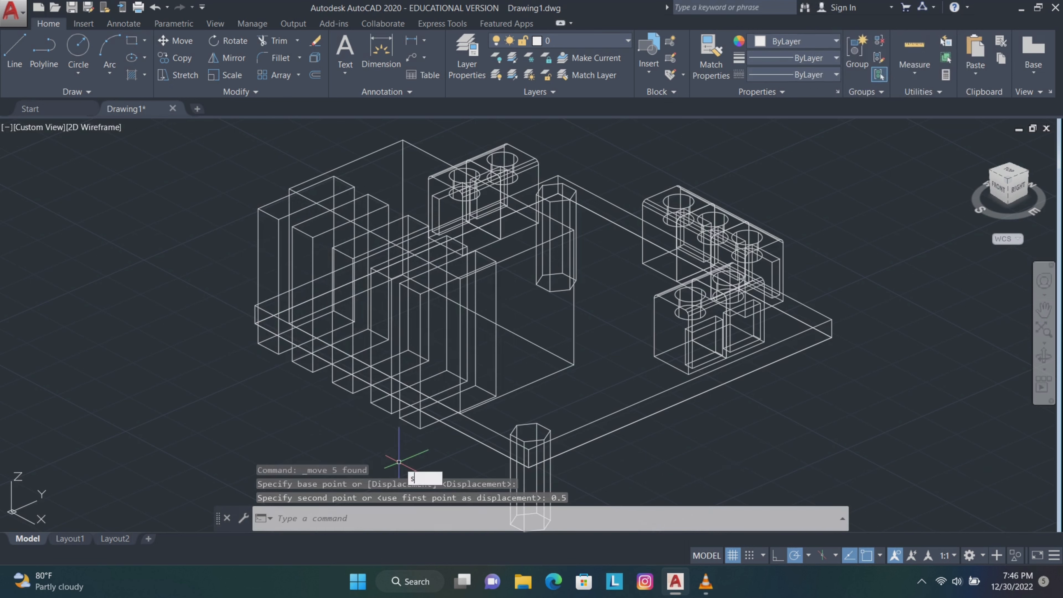
type("u")
key("Return")
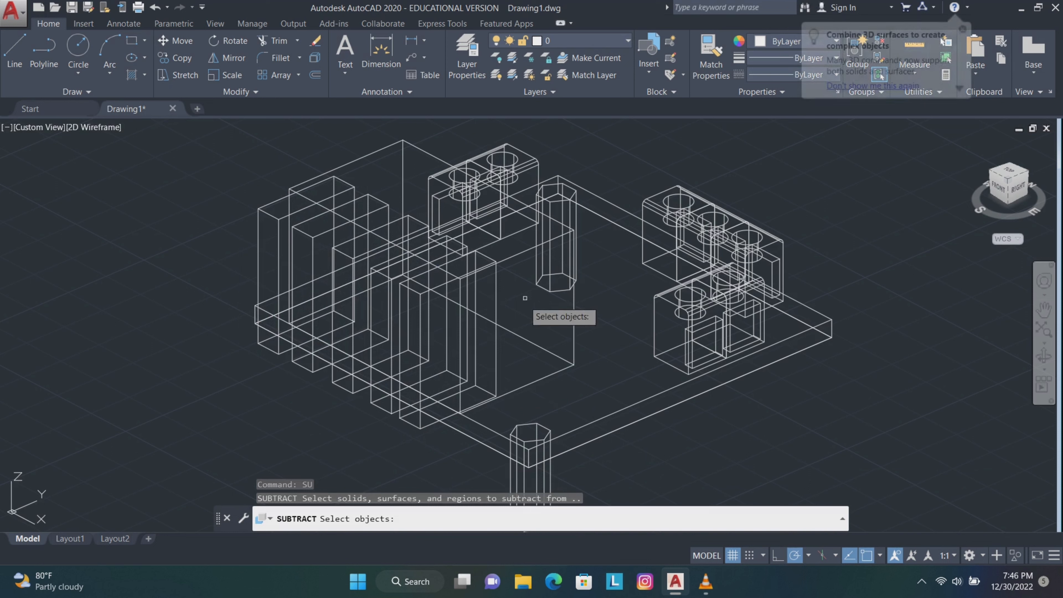
left_click(514, 255)
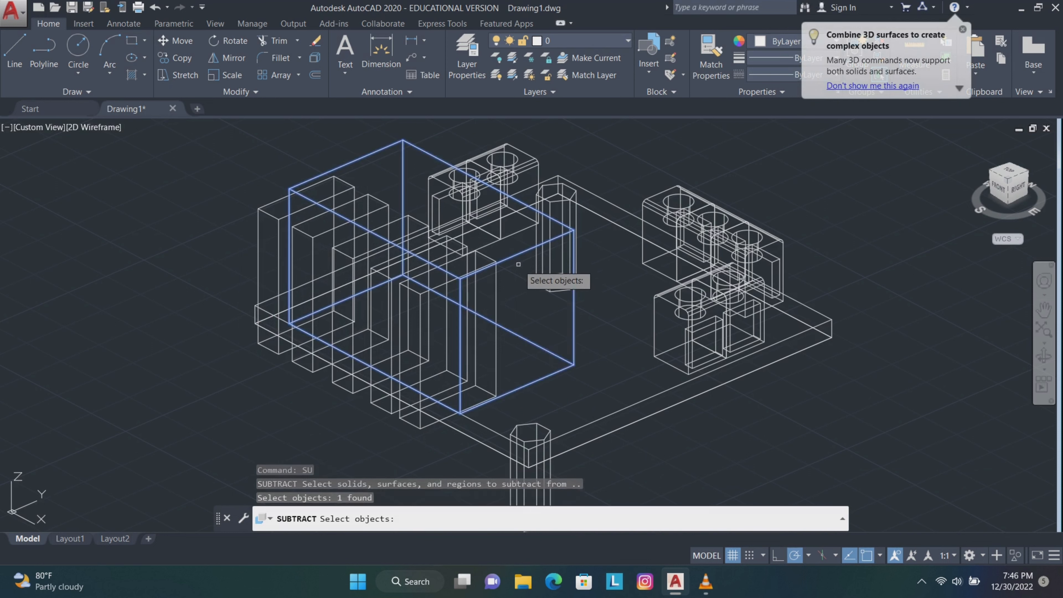
key("Return")
mouse_move(437, 443)
left_mouse_down()
mouse_move(422, 446)
mouse_move(368, 384)
mouse_move(278, 352)
left_mouse_up()
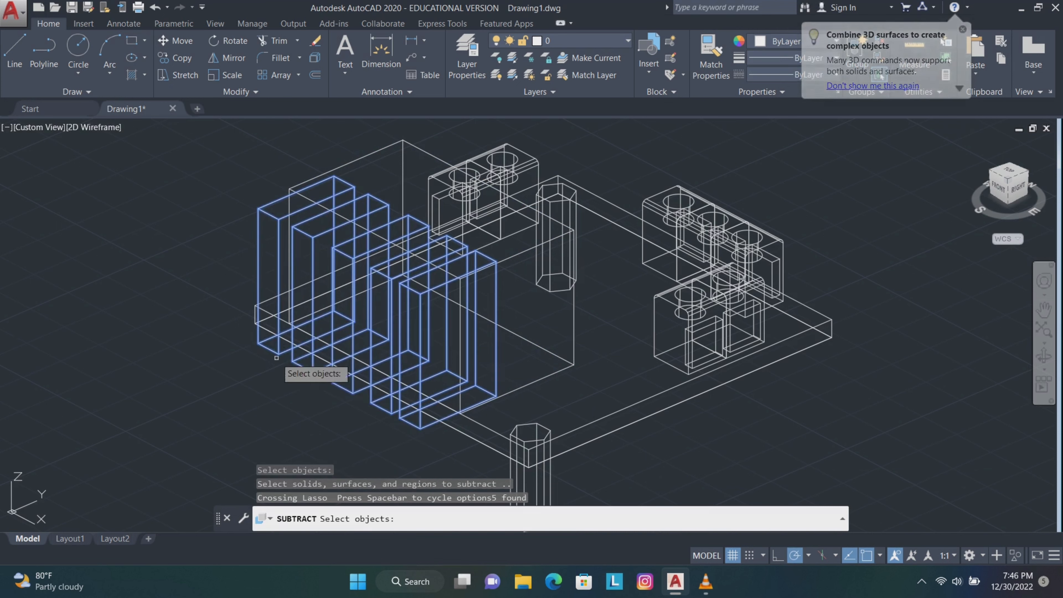
key("Return")
- Examine the slotted box and the assembled robot model from the front and the back
middle_click_drag(655, 411, 1042, 308, "shift")
left_click(1043, 309)
left_click_drag(817, 325, 833, 330)
scroll(812, 301, "down", 5)
left_click_drag(881, 368, 790, 348)
key("Escape")
mouse_move(812, 205)
left_mouse_down()
mouse_move(510, 202)
mouse_move(764, 434)
mouse_move(761, 356)
left_mouse_up()
scroll(760, 357, "down", 3)
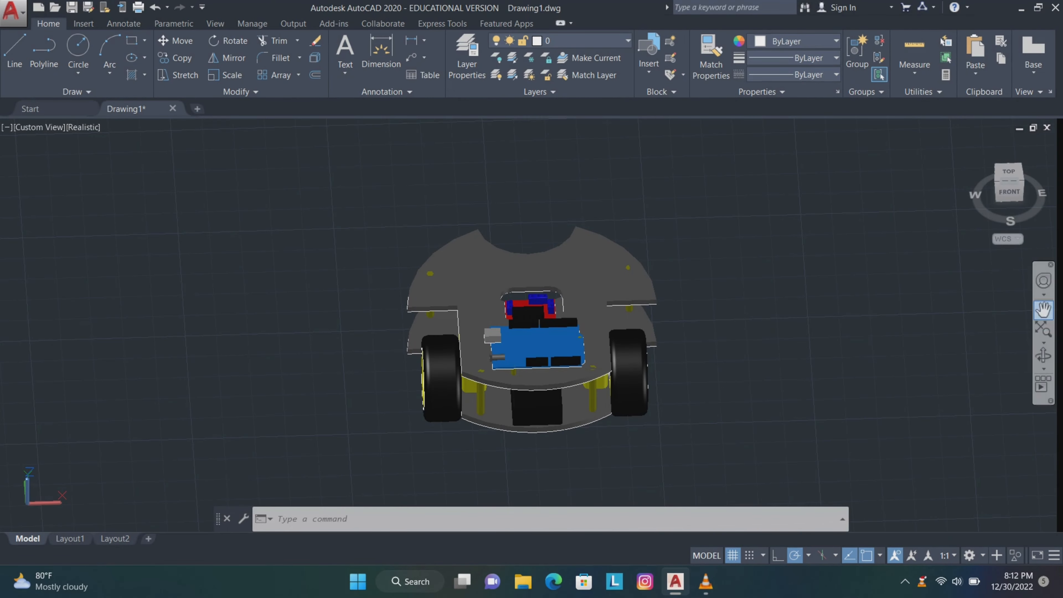
left_click(1043, 309)
mouse_move(915, 361)
left_mouse_down()
mouse_move(870, 370)
mouse_move(744, 354)
mouse_move(598, 431)
mouse_move(415, 446)
mouse_move(368, 394)
mouse_move(331, 320)
left_mouse_up()
left_click(1043, 355)
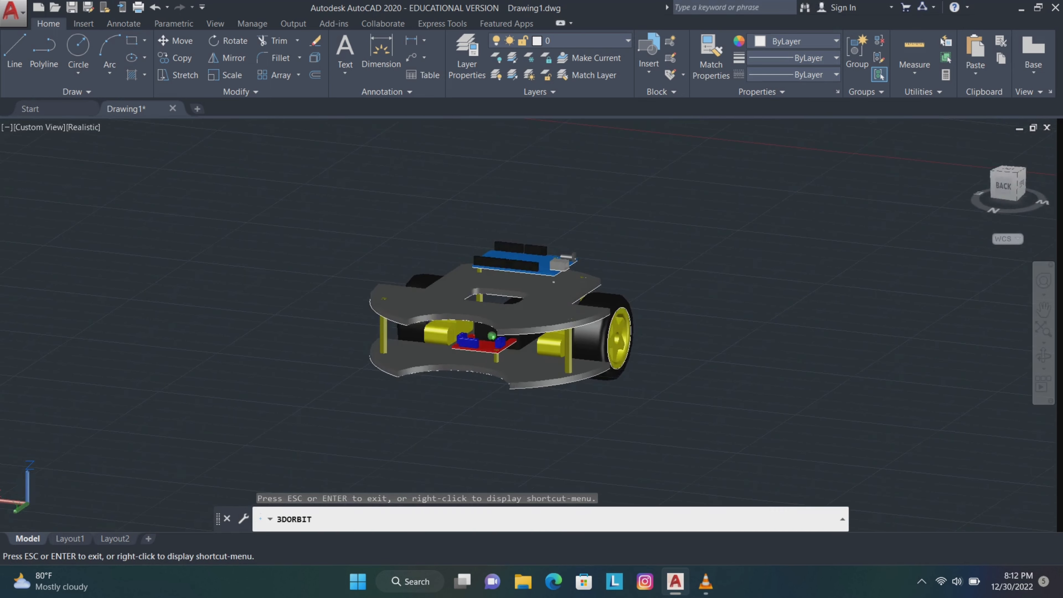